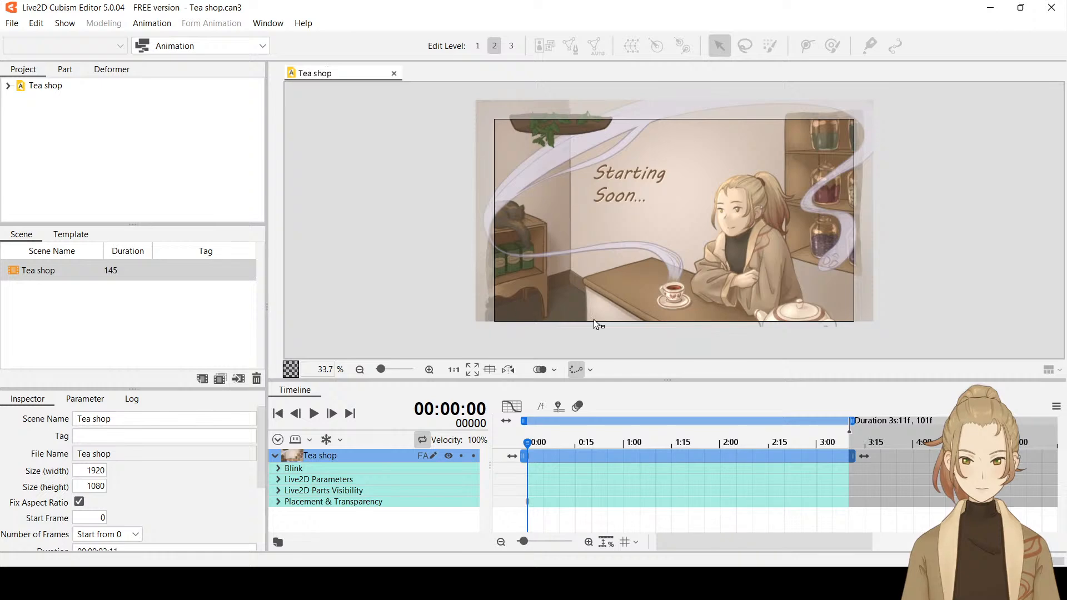
pyautogui.scroll(6, 738, 226)
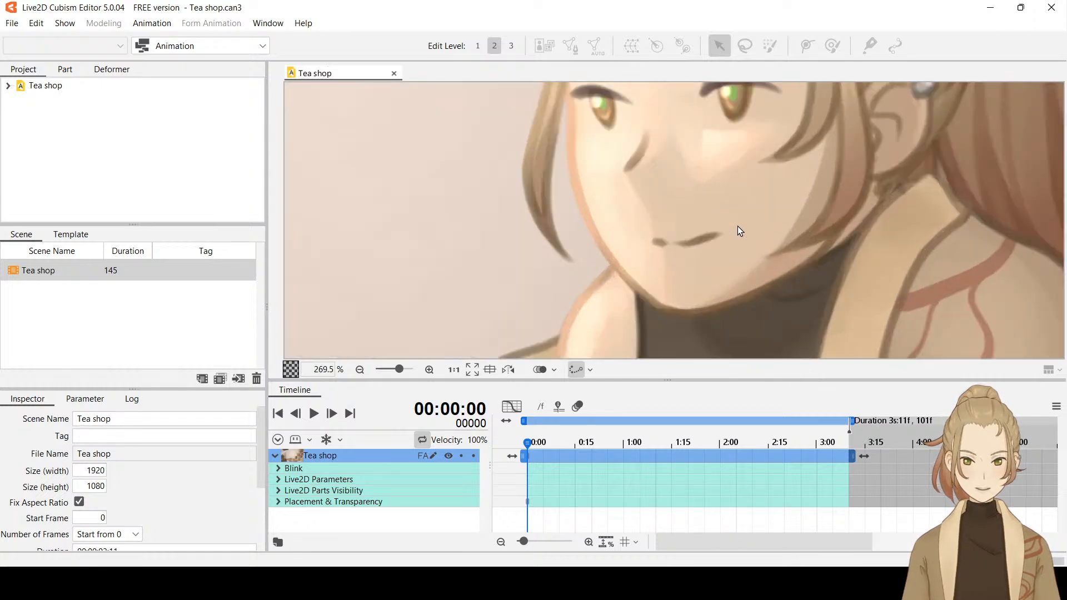
pyautogui.scroll(-3, 738, 225)
pyautogui.scroll(-4, 738, 226)
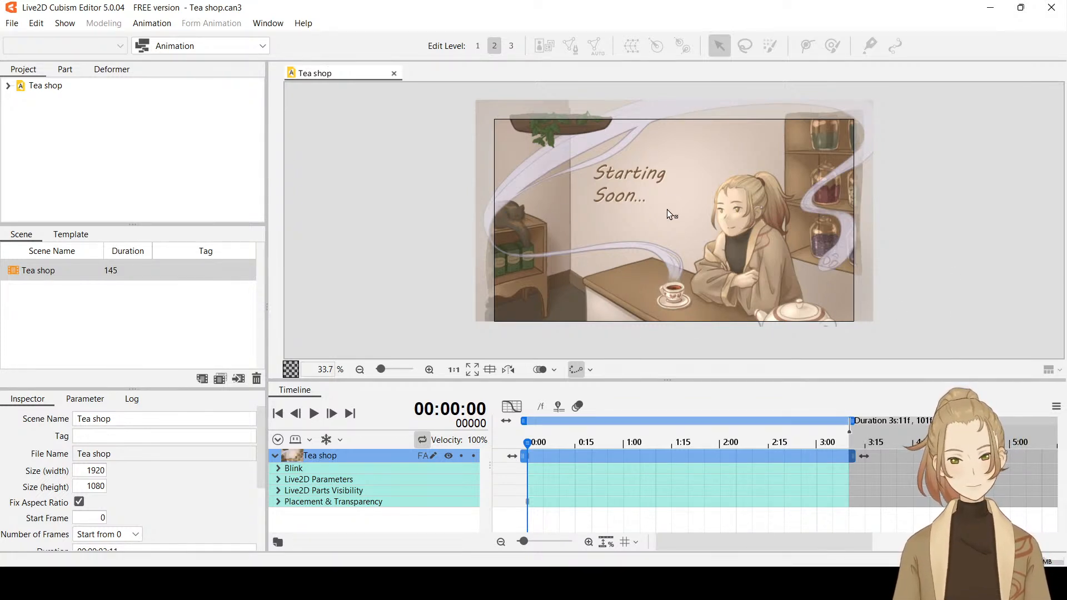
# Expand the Live2D Parameters and Blink groups of the Tea shop track and look through their entries.
pyautogui.click(277, 479)
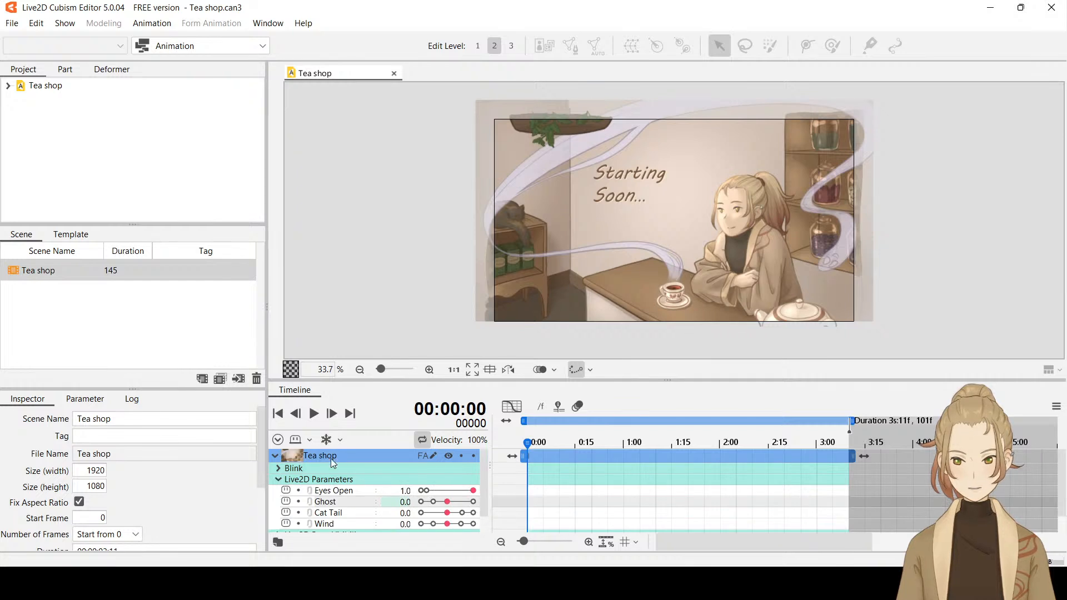
pyautogui.scroll(-1, 355, 450)
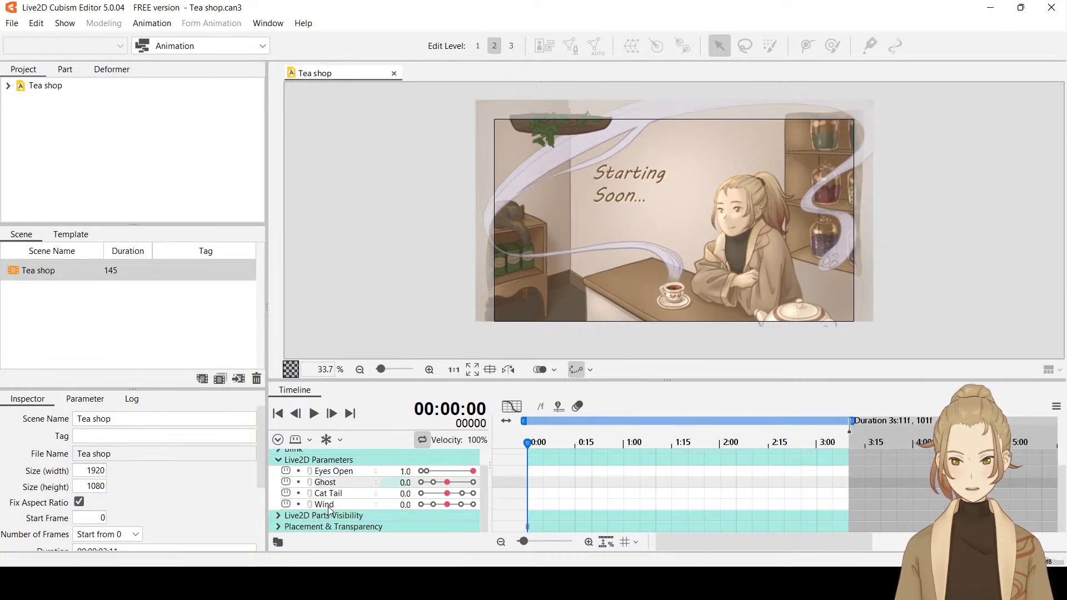
pyautogui.scroll(1, 353, 492)
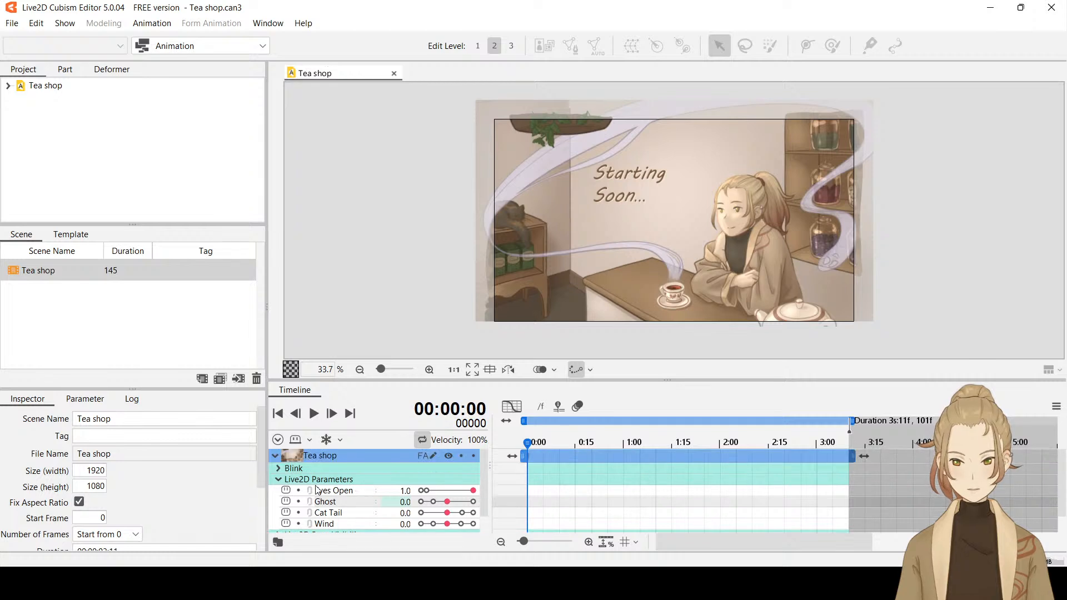
pyautogui.click(278, 468)
pyautogui.scroll(-2, 334, 489)
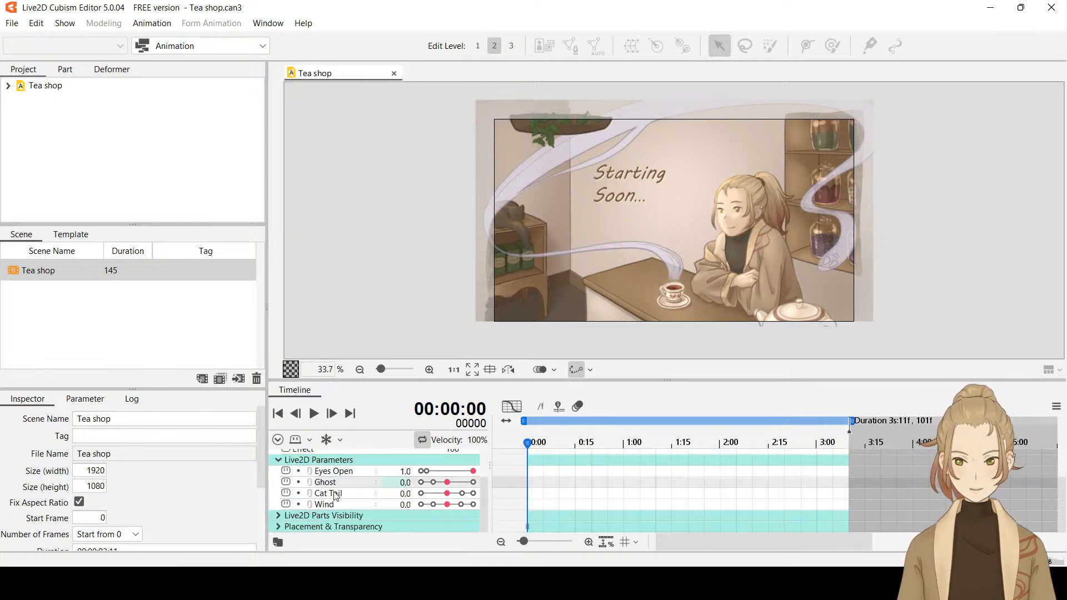
pyautogui.scroll(2, 334, 489)
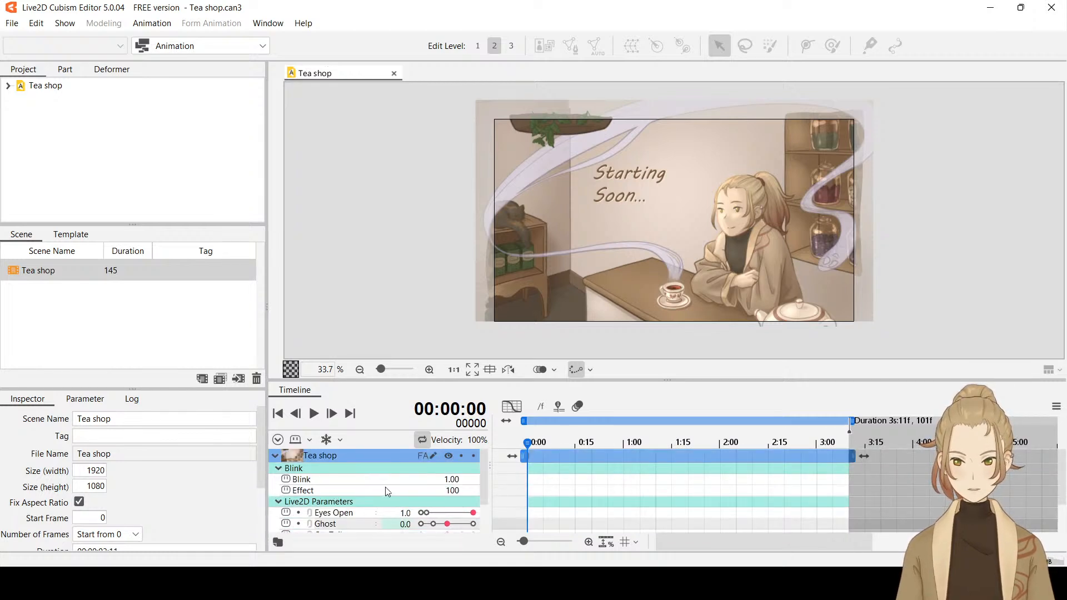
# Try the Eyes Open parameter at 0.0, restore it to 1.0, and collapse the Blink group.
pyautogui.click(485, 522)
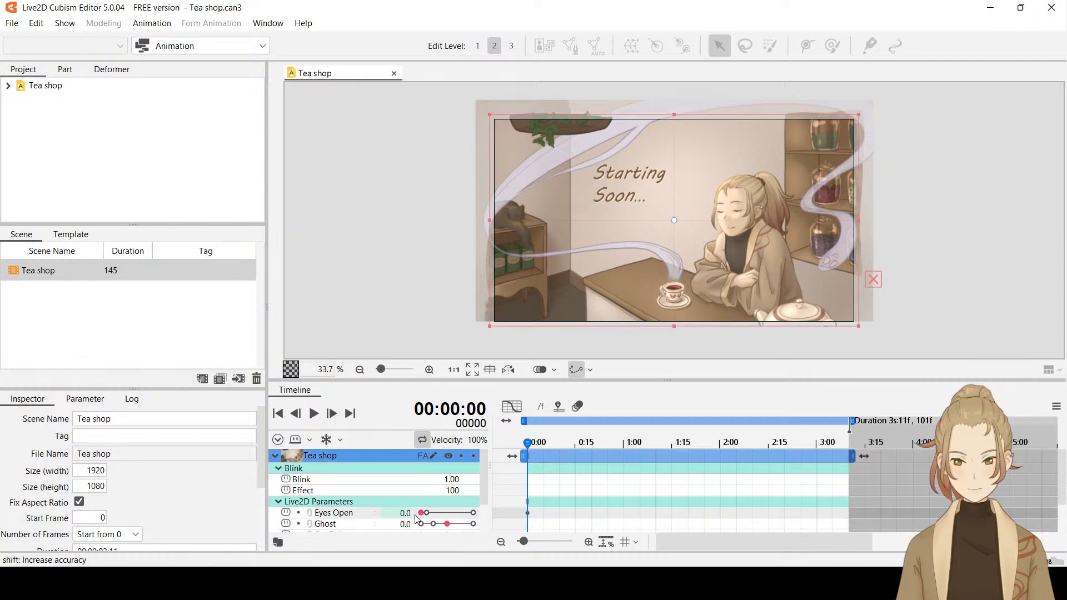
pyautogui.moveTo(467, 514)
pyautogui.mouseDown()
pyautogui.moveTo(420, 514)
pyautogui.moveTo(476, 516)
pyautogui.mouseUp()
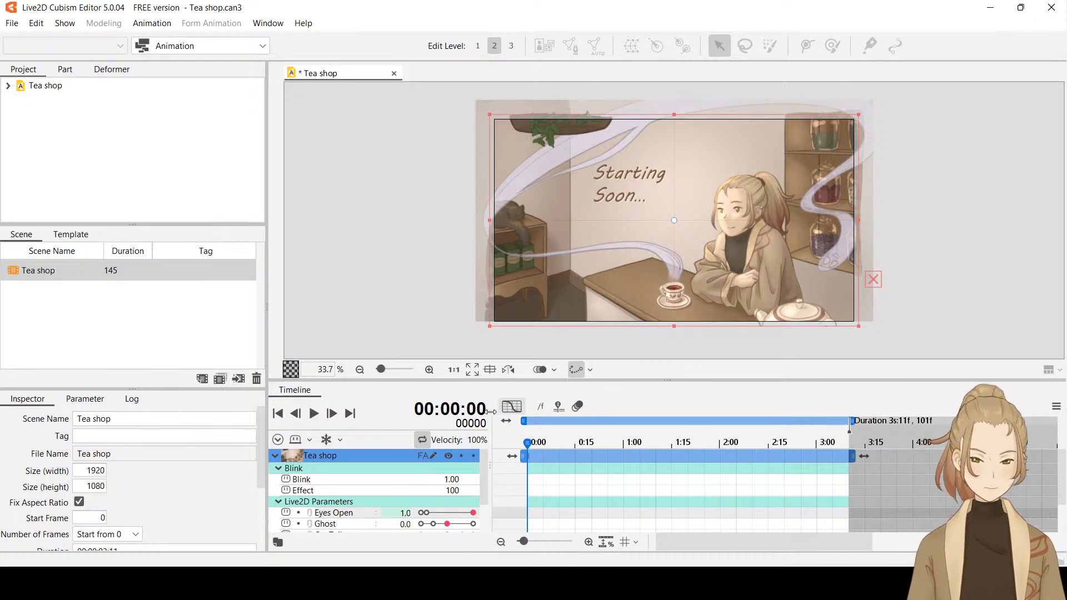
pyautogui.click(279, 468)
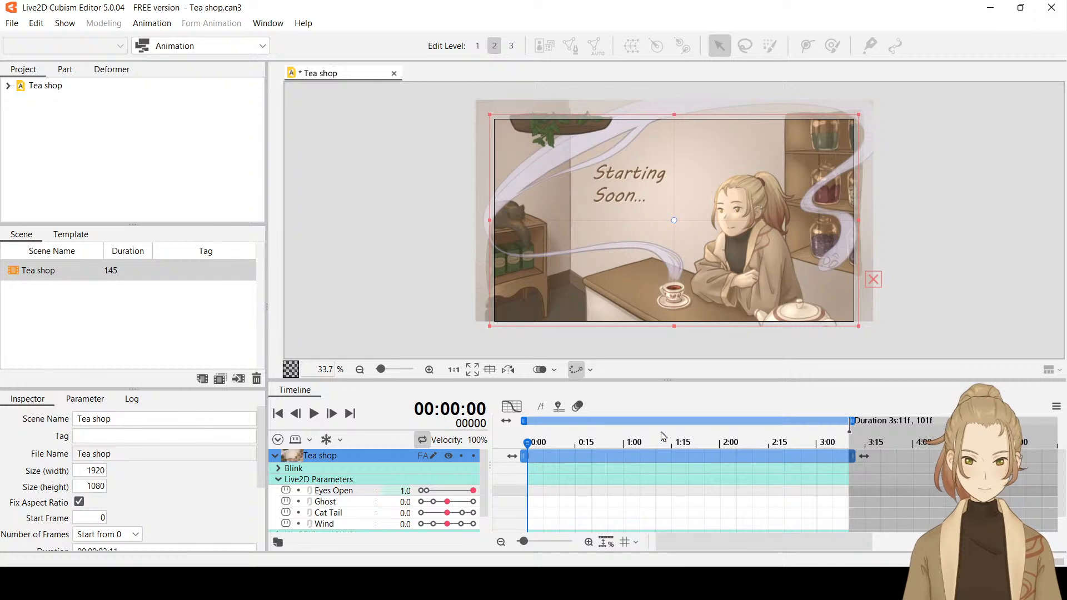
# Keyframe the Ghost parameter at 0.0 on frame 0, -30.0 on frame 15 and 30.0 on frame 45.
pyautogui.click(341, 507)
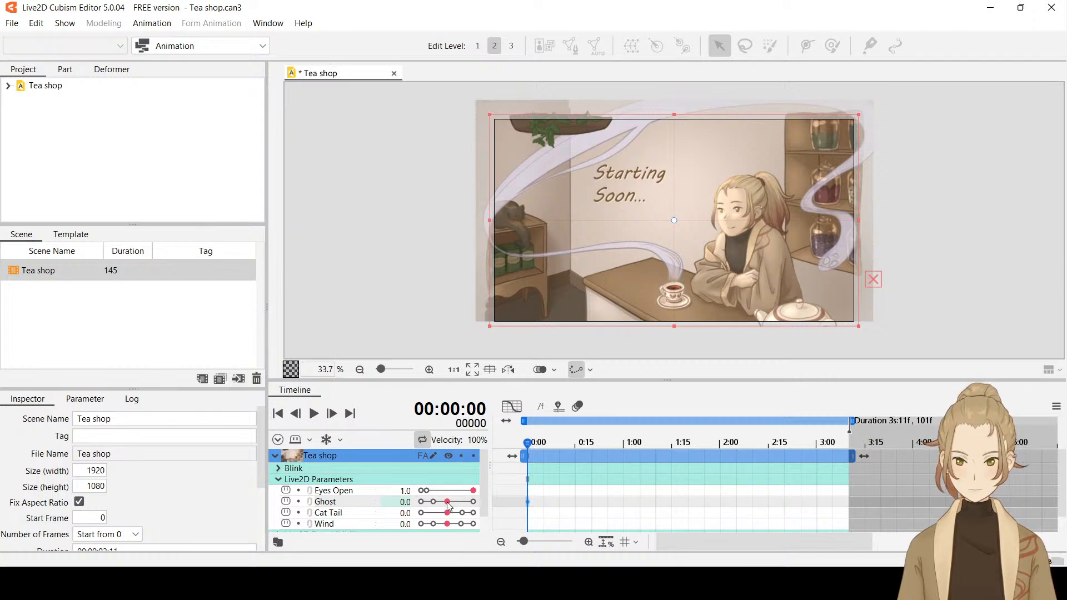
pyautogui.moveTo(530, 448); pyautogui.dragTo(577, 448)
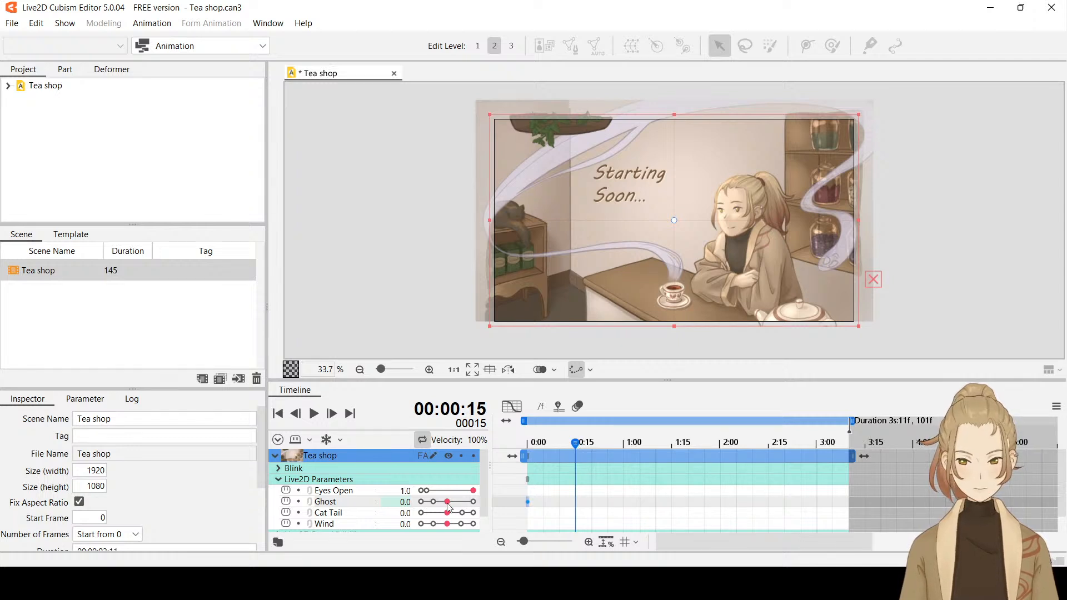
pyautogui.moveTo(447, 502); pyautogui.dragTo(413, 509)
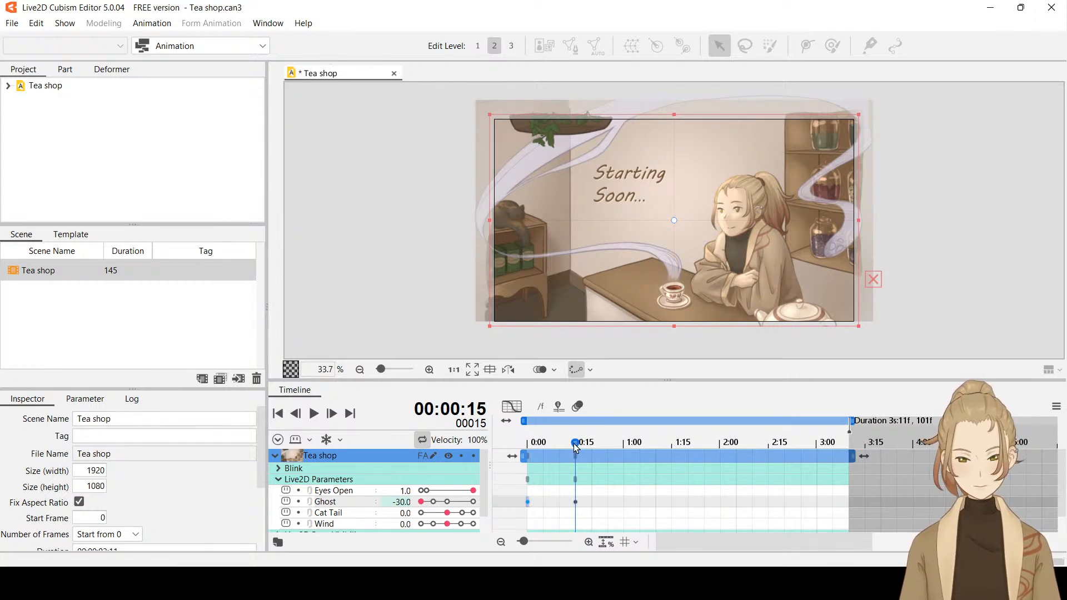
pyautogui.moveTo(576, 443); pyautogui.dragTo(672, 442)
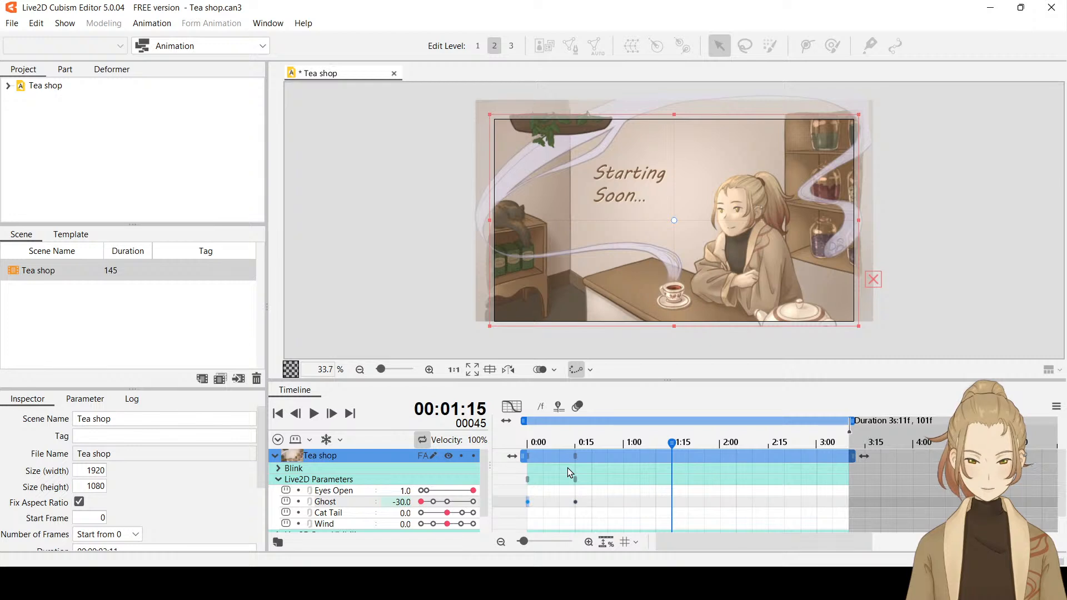
pyautogui.moveTo(420, 502); pyautogui.dragTo(495, 503)
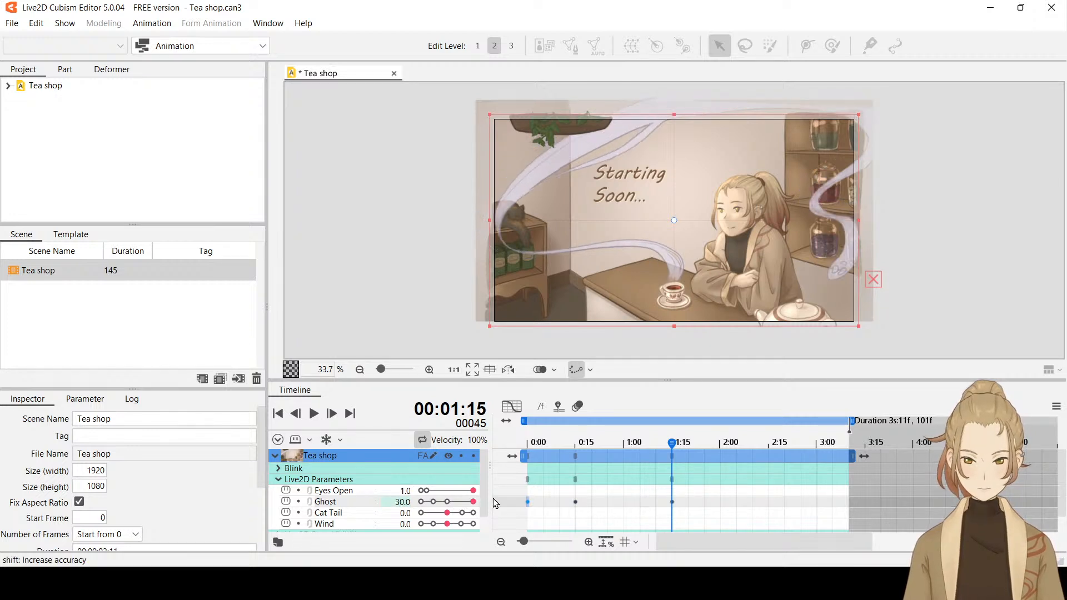
# Play the animation from the start to preview the Ghost movement, and stop it.
pyautogui.moveTo(591, 443); pyautogui.dragTo(509, 448)
pyautogui.click(314, 413)
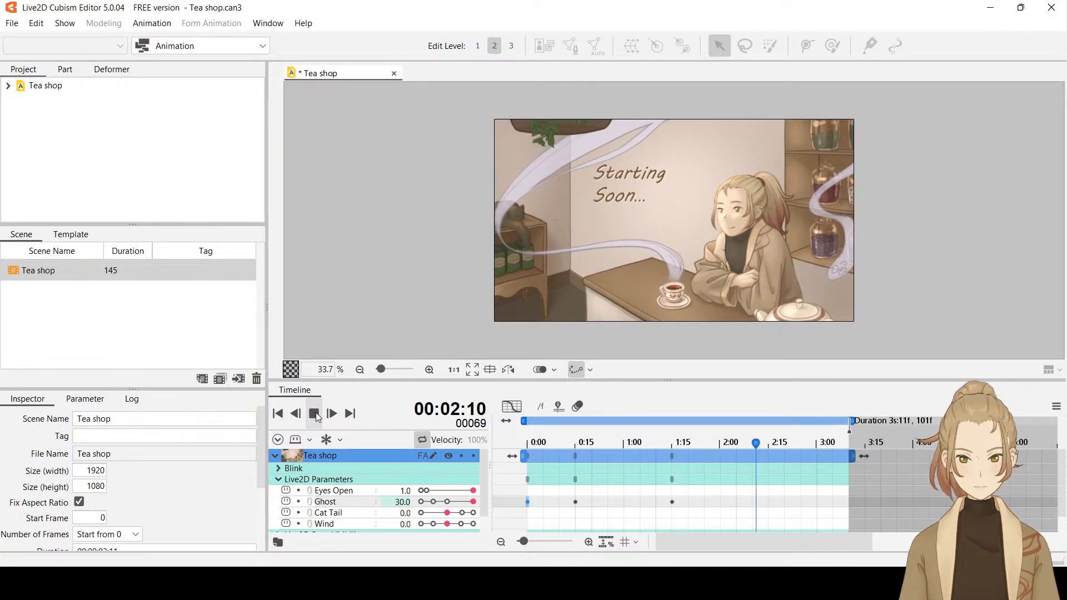
pyautogui.click(314, 413)
# Keyframe Ghost at -30.0 on frame 75 and preview the animation from the beginning.
pyautogui.moveTo(779, 443); pyautogui.dragTo(770, 449)
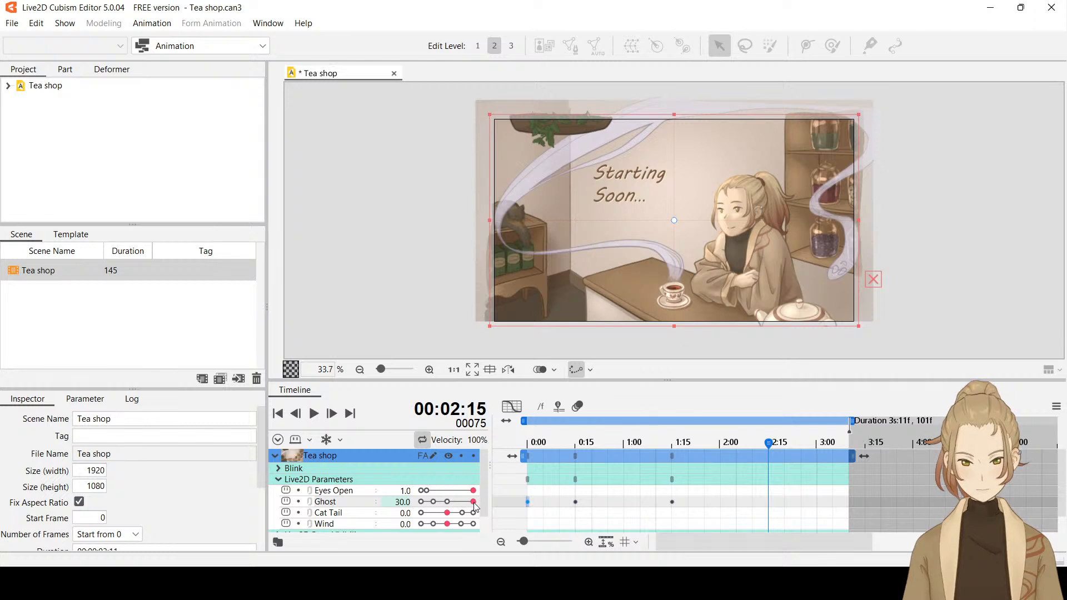
pyautogui.moveTo(474, 502); pyautogui.dragTo(421, 502)
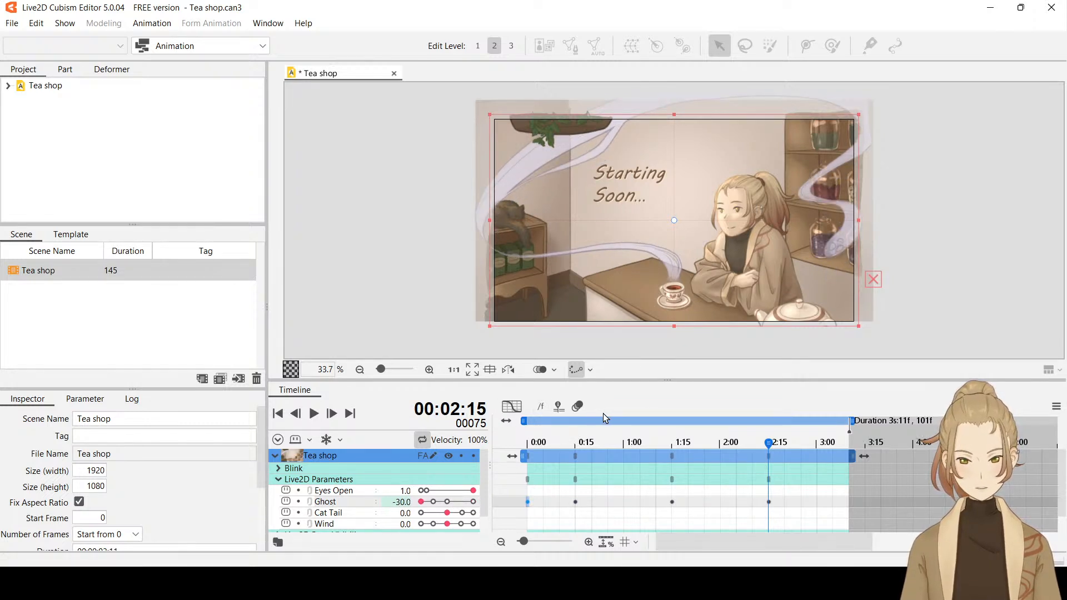
pyautogui.moveTo(606, 418); pyautogui.dragTo(527, 418)
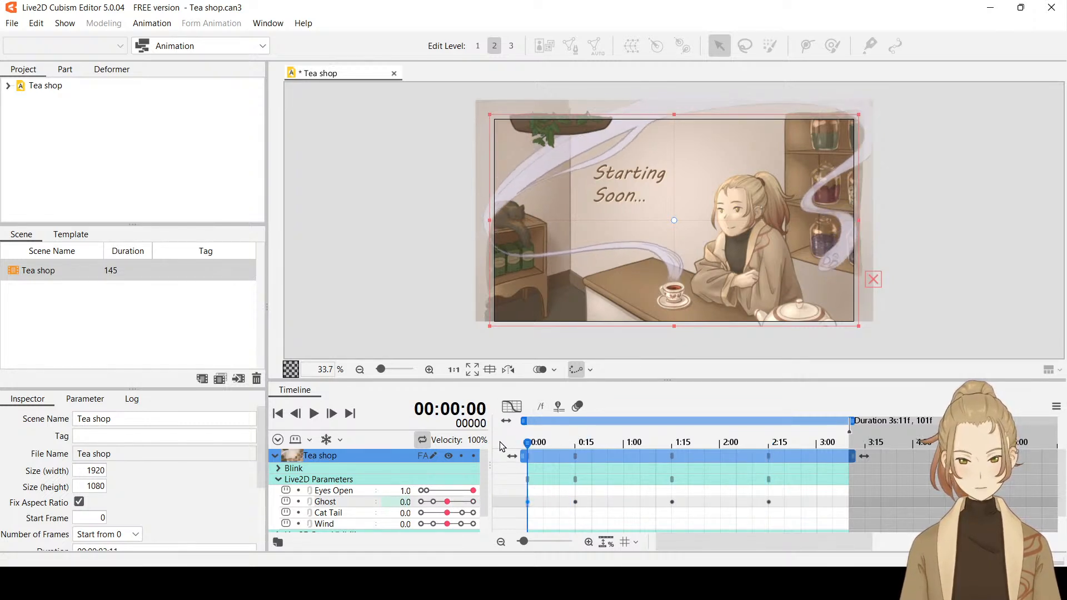
pyautogui.click(315, 414)
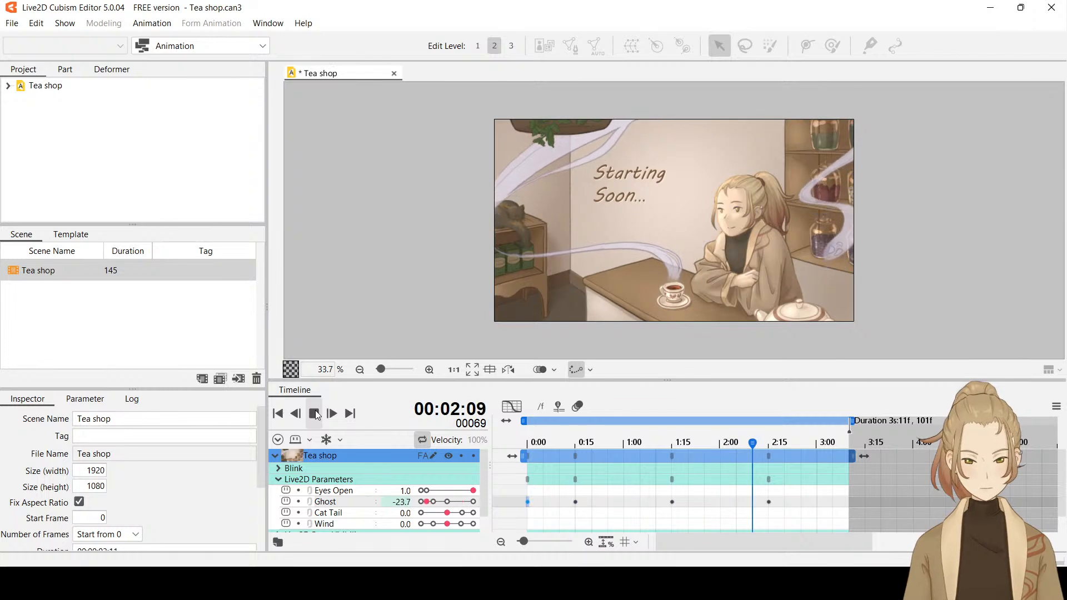
pyautogui.click(315, 414)
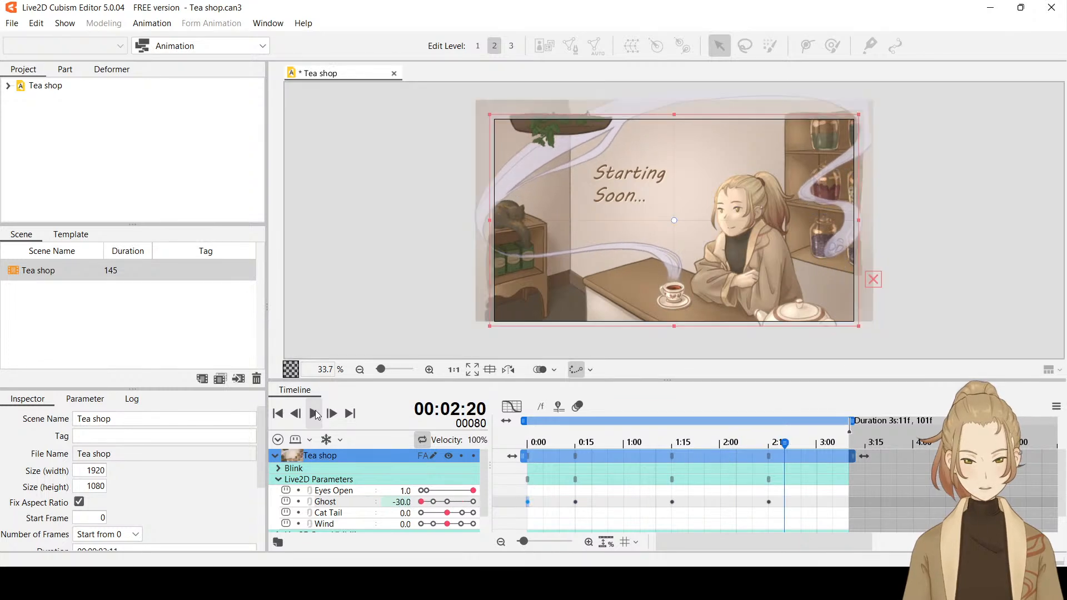
# Select all Ghost keyframes and show the animation template list.
pyautogui.click(343, 503)
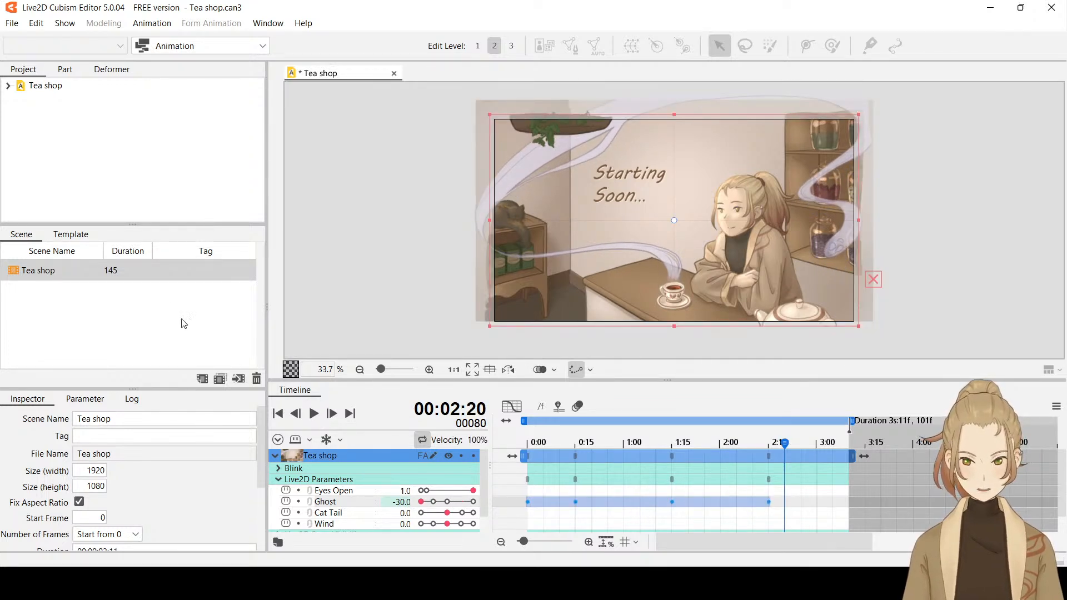
pyautogui.click(71, 235)
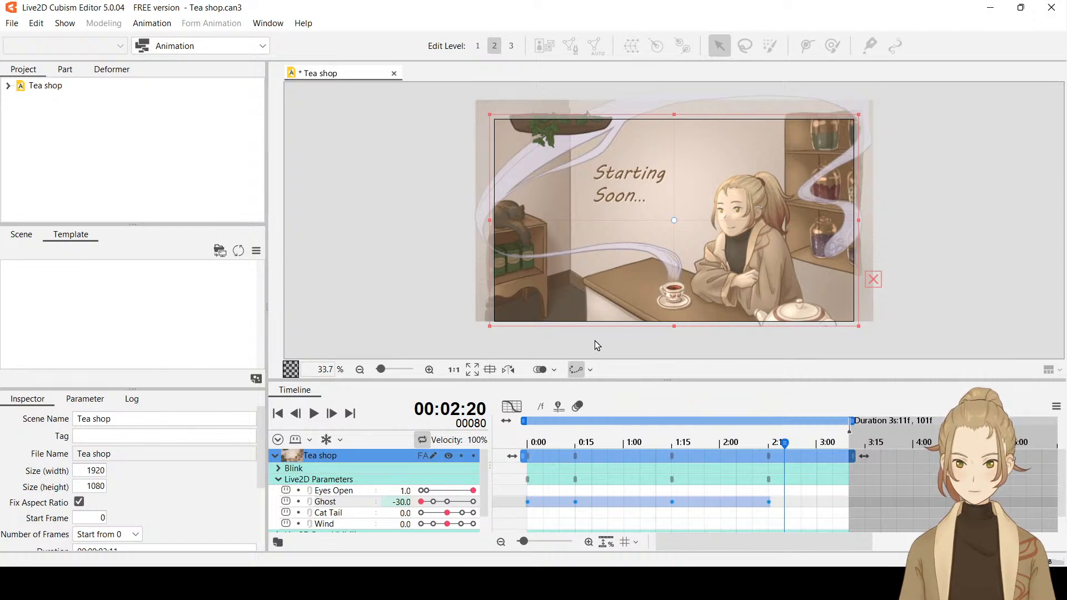
# Shorten the Tea shop track and the timeline's work area so both end at 2:00.
pyautogui.moveTo(787, 448); pyautogui.dragTo(717, 448)
pyautogui.press('space')
pyautogui.click(517, 464)
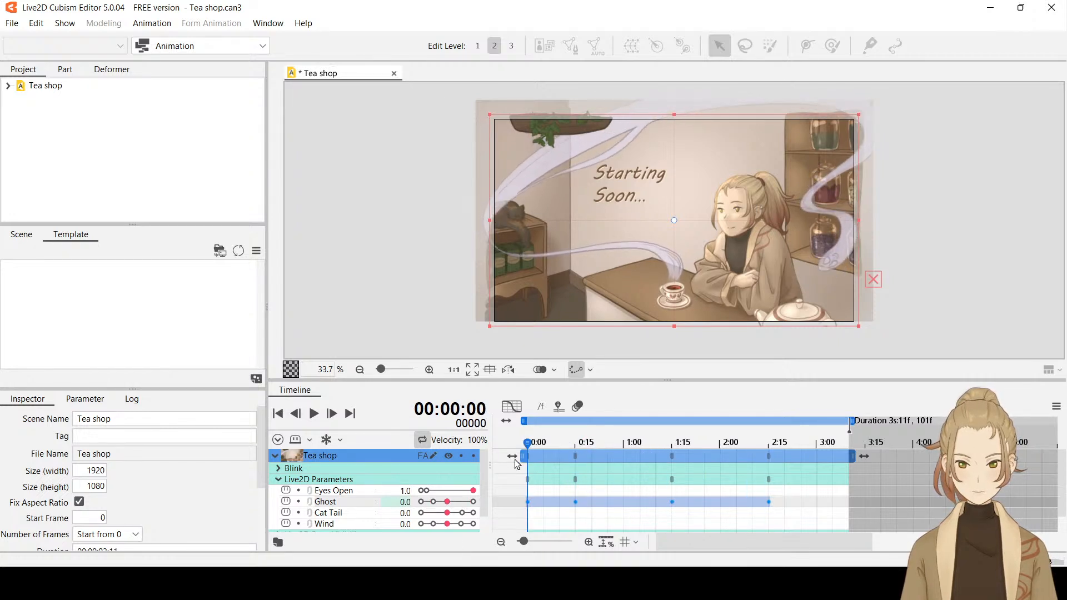
pyautogui.click(850, 459)
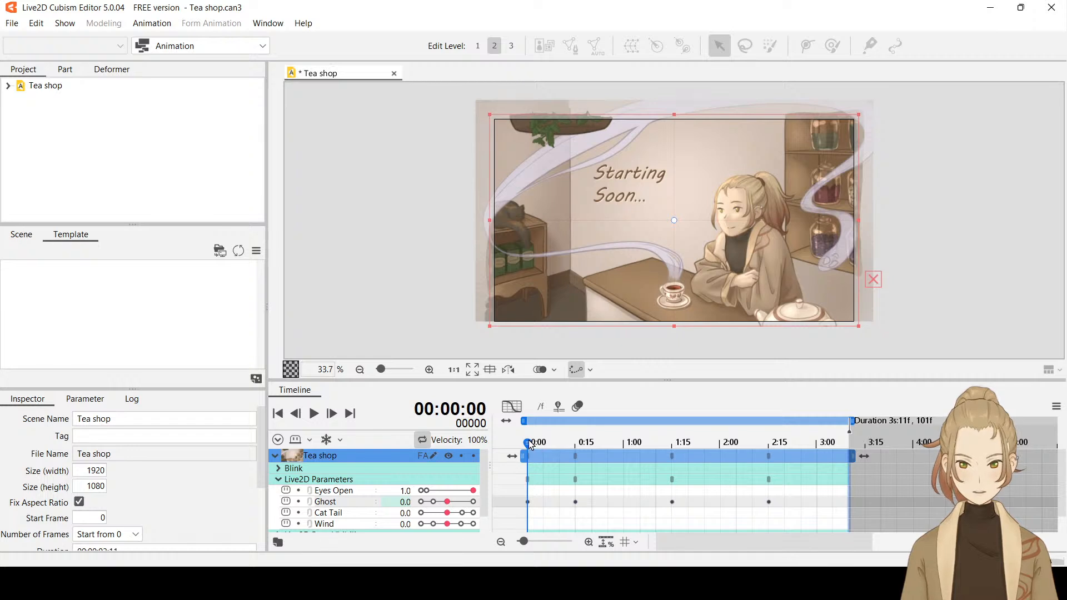
pyautogui.moveTo(529, 440); pyautogui.dragTo(724, 445)
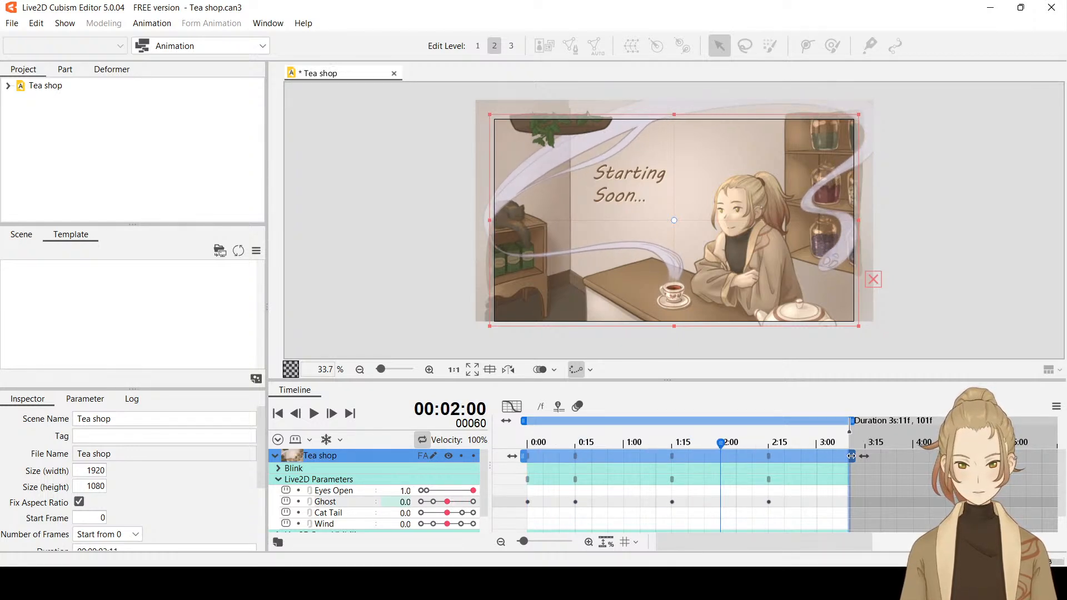
pyautogui.moveTo(851, 456); pyautogui.dragTo(723, 457)
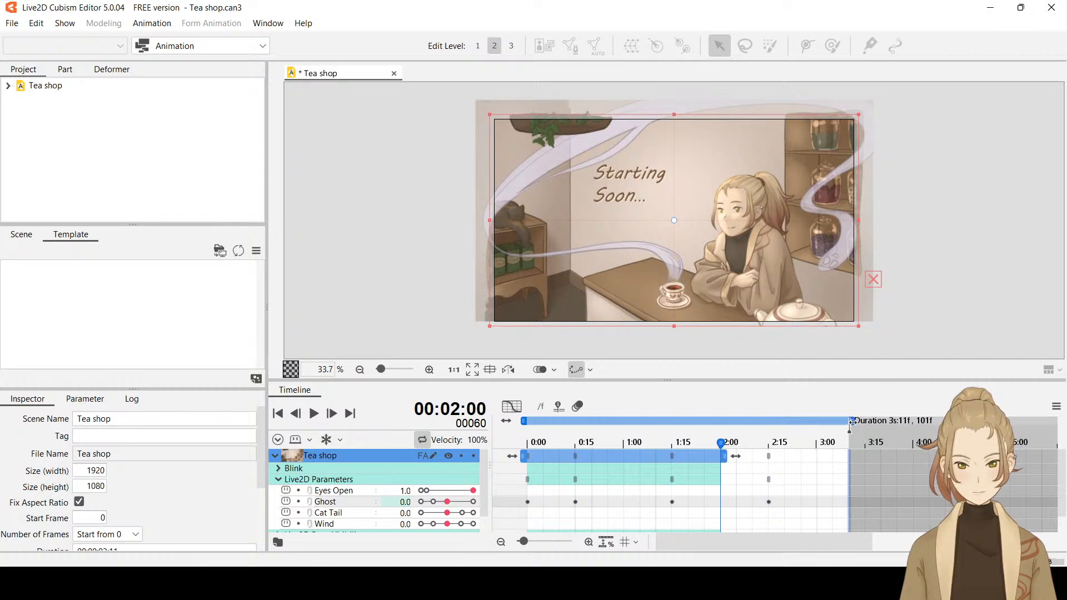
pyautogui.moveTo(851, 421); pyautogui.dragTo(720, 426)
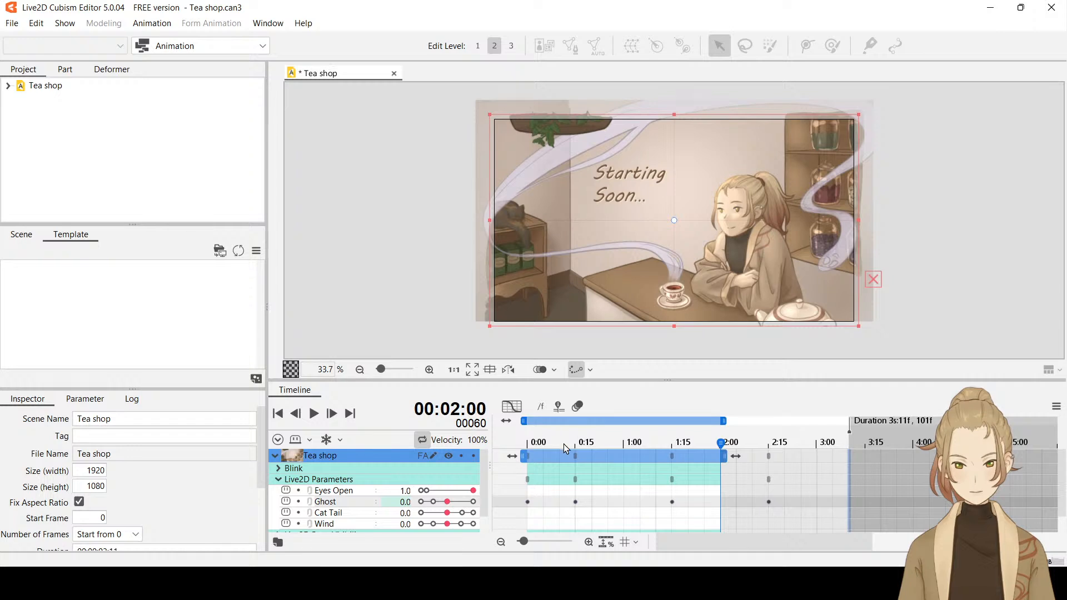
# Play the shortened range from the start, and extend the work area back to the scene's end at 3:11.
pyautogui.moveTo(564, 445); pyautogui.dragTo(499, 446)
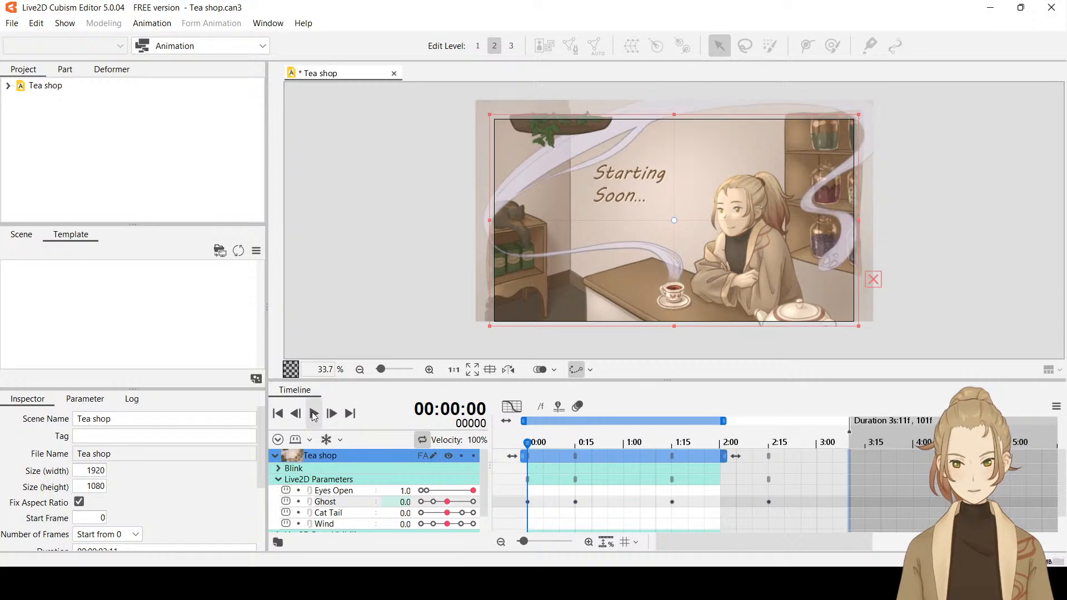
pyautogui.click(314, 414)
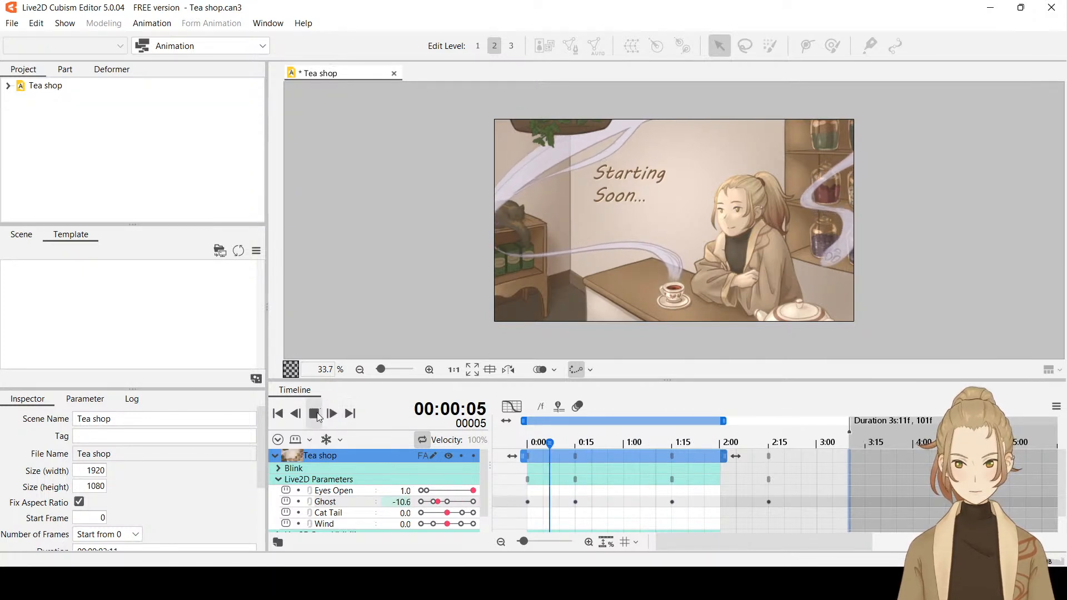
pyautogui.click(335, 411)
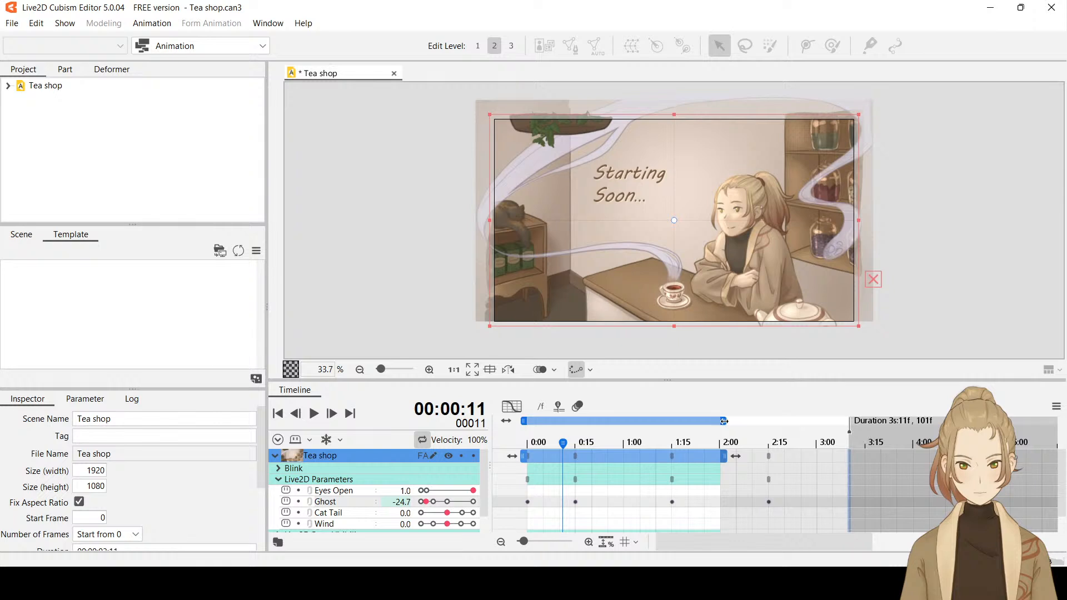
pyautogui.moveTo(724, 422); pyautogui.dragTo(851, 422)
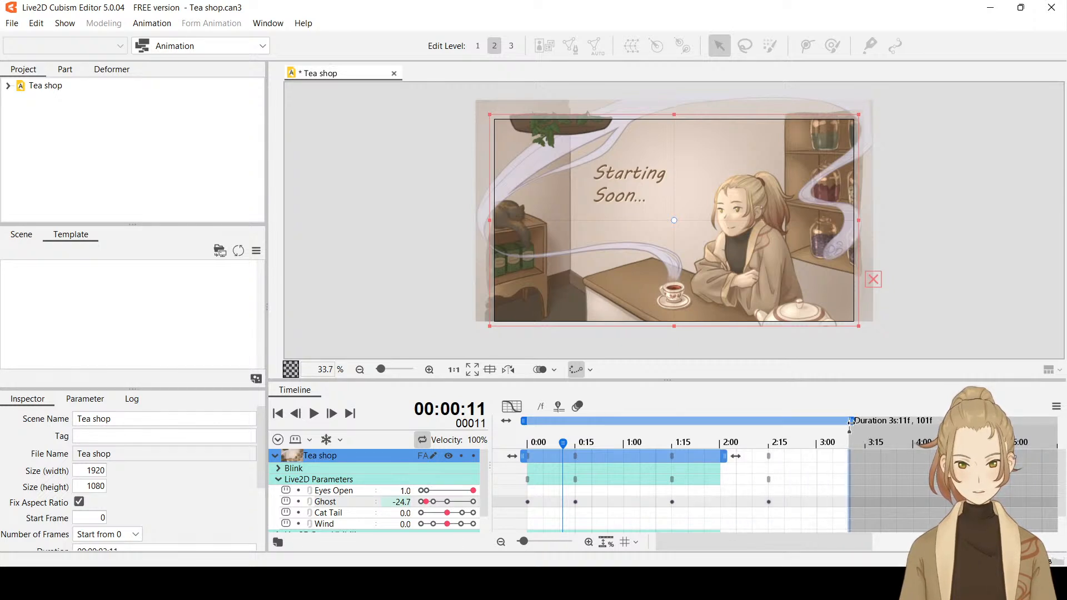
# Delete the Ghost keyframe at 2:15 and stretch the remaining keyframes so they fall on 0:00, 1:00 and 3:00.
pyautogui.click(770, 457)
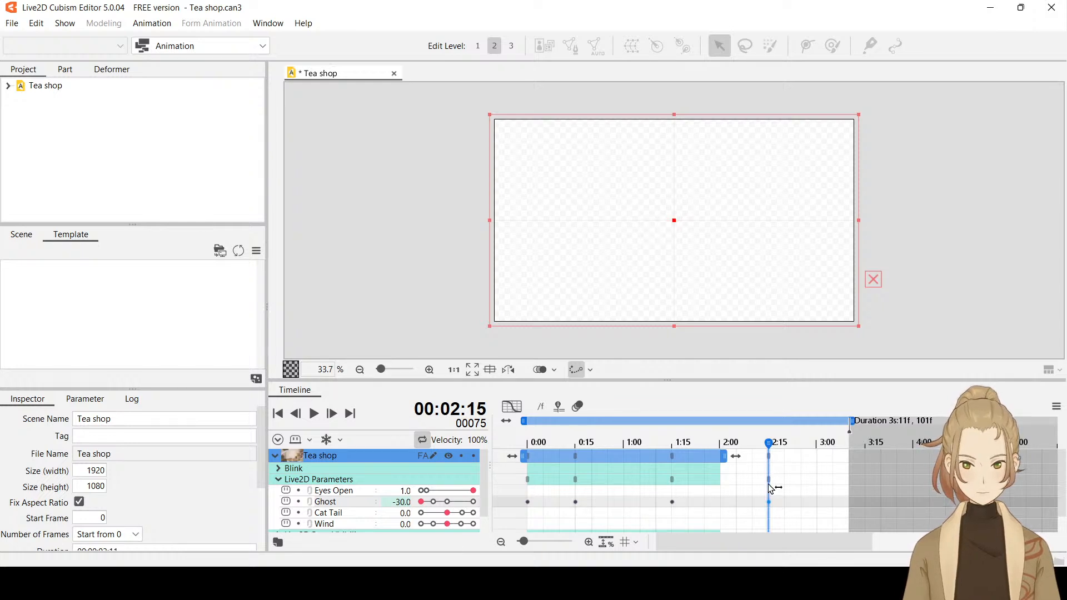
pyautogui.moveTo(761, 464); pyautogui.dragTo(779, 502)
pyautogui.click(769, 501)
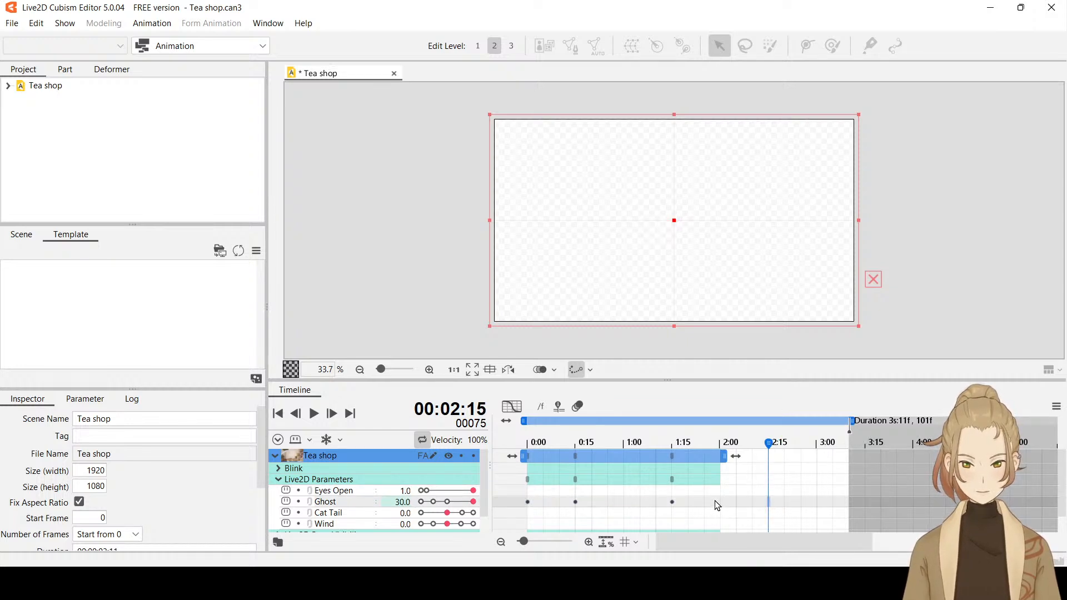
pyautogui.moveTo(710, 503); pyautogui.dragTo(523, 498)
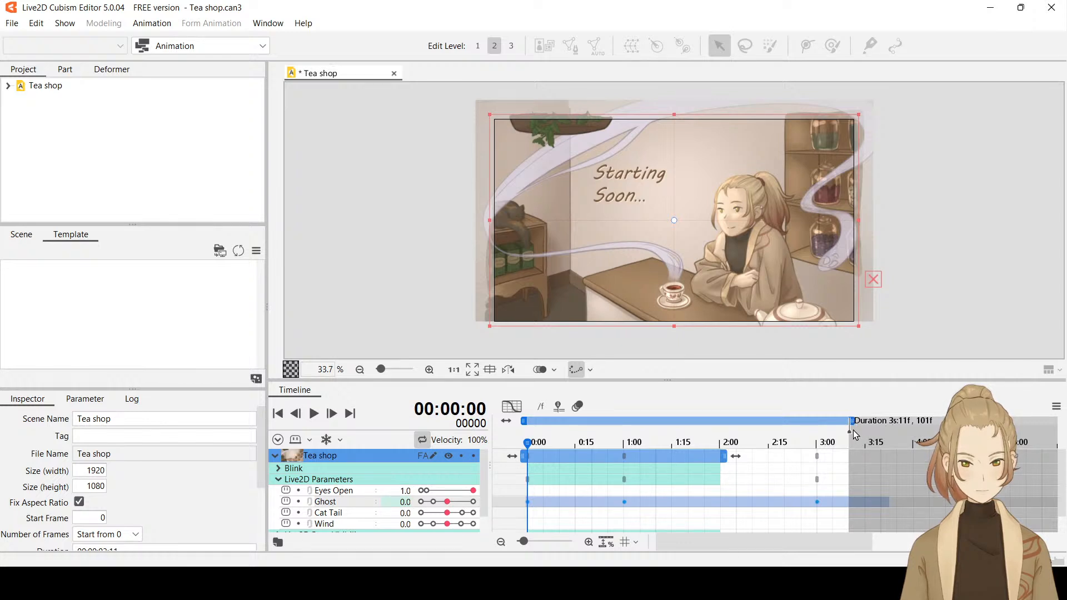
# Play the animation from the start to check the stretched Ghost keyframes, and stop it near 3:00.
pyautogui.moveTo(587, 443); pyautogui.dragTo(487, 442)
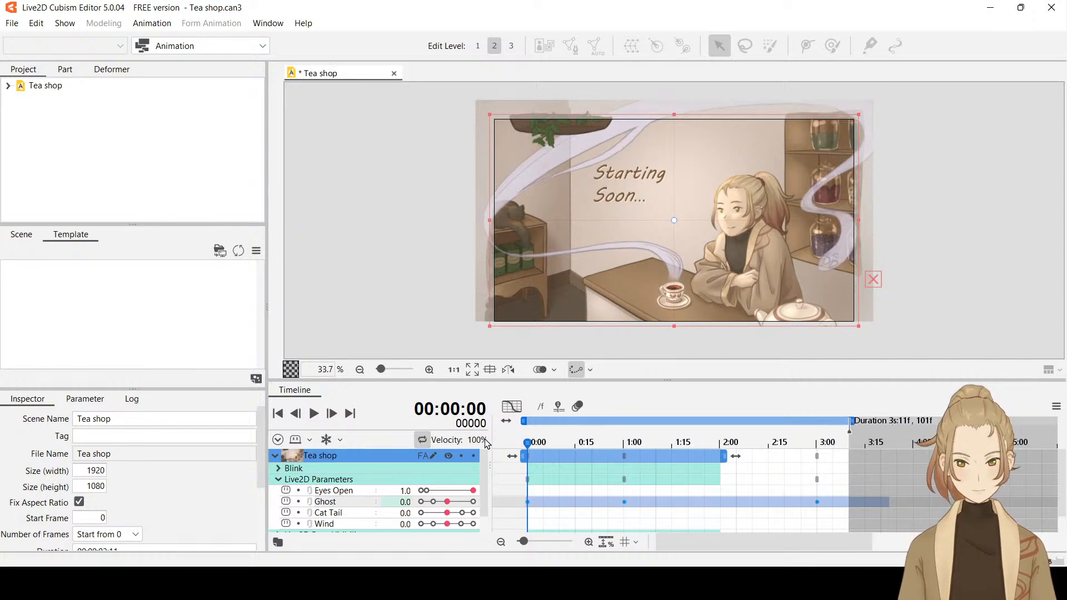
pyautogui.click(315, 415)
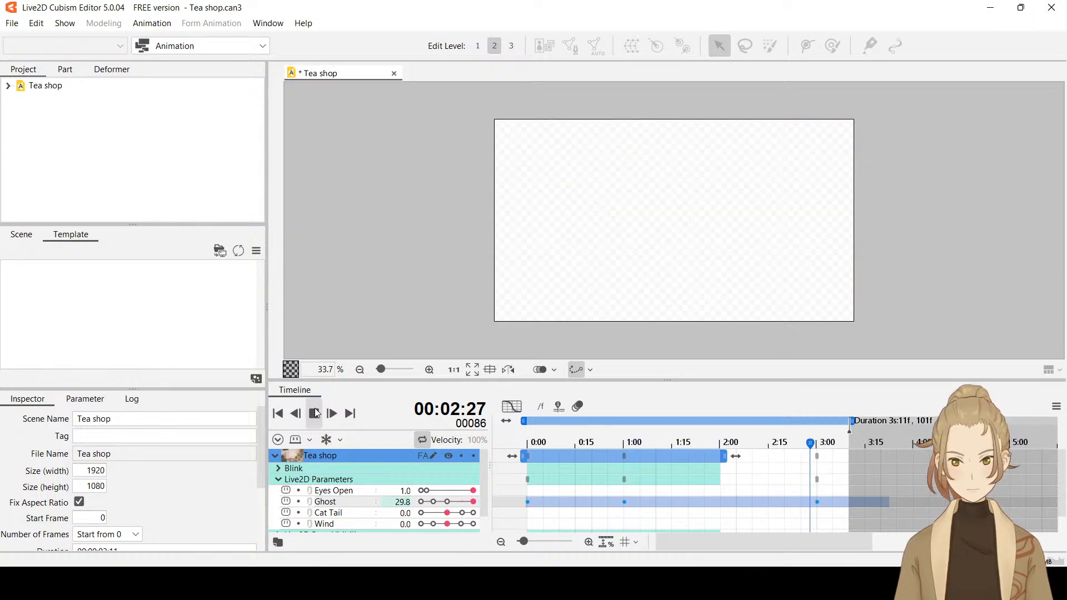
pyautogui.click(315, 414)
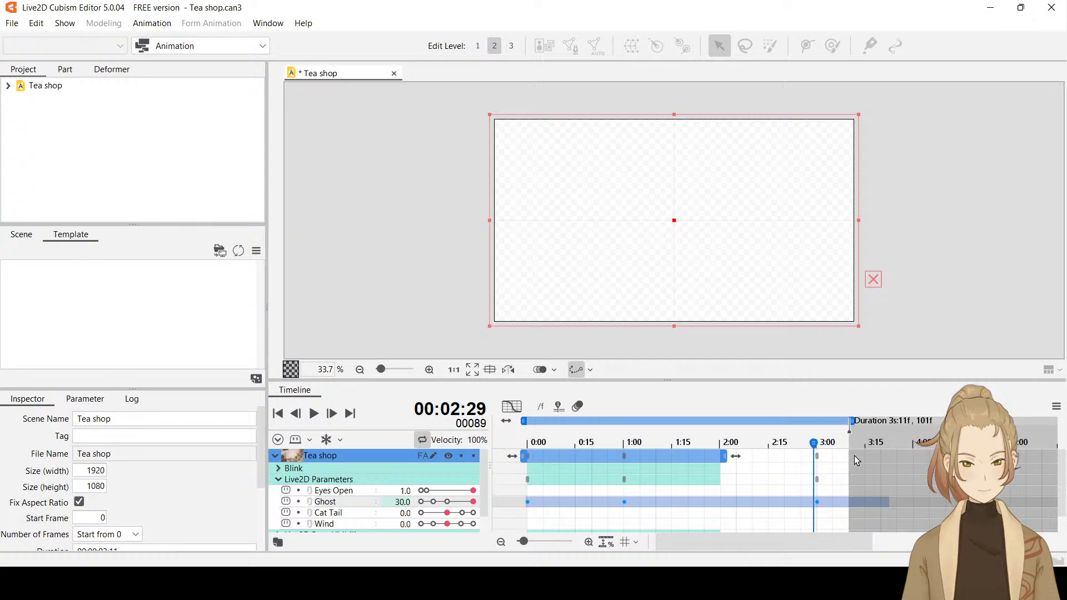
# Extend the scene's duration to 4:14, and lengthen the work area and the Tea shop track to about 3:22.
pyautogui.moveTo(850, 417); pyautogui.dragTo(1018, 420)
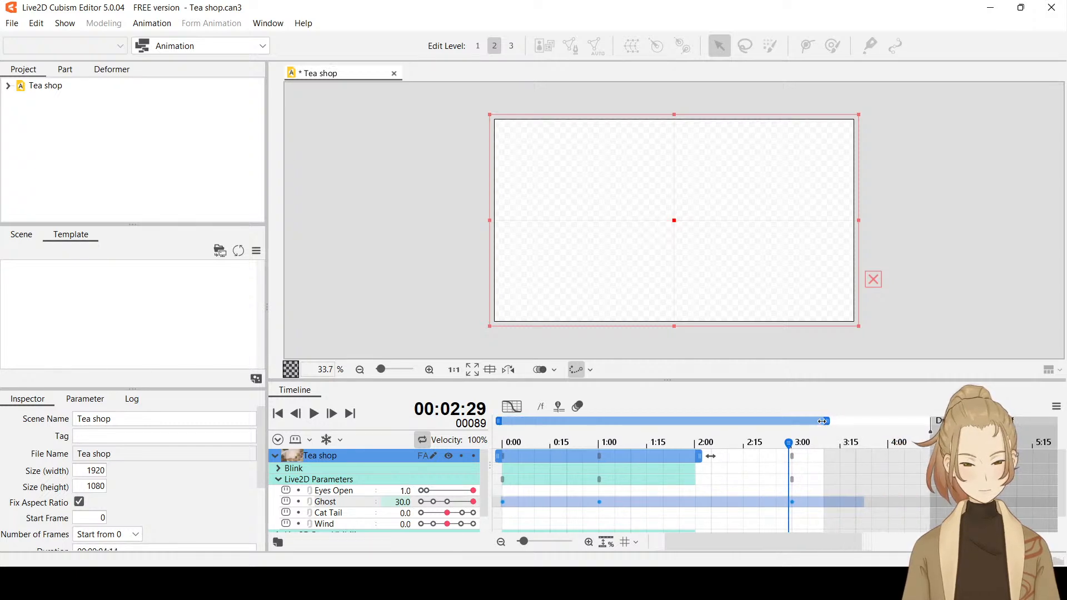
pyautogui.moveTo(826, 420); pyautogui.dragTo(865, 424)
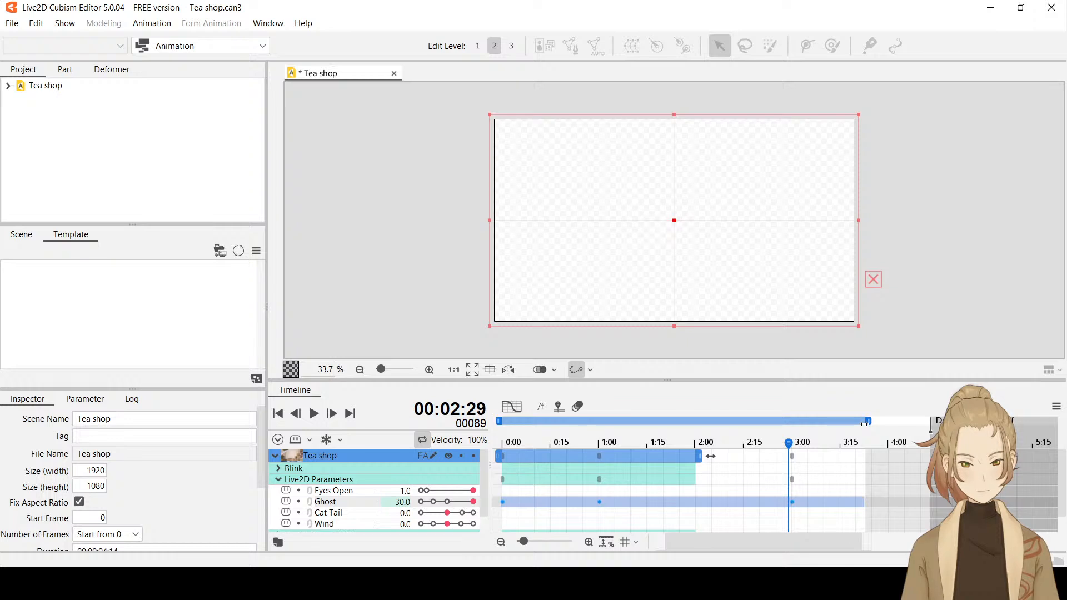
pyautogui.moveTo(702, 454); pyautogui.dragTo(873, 455)
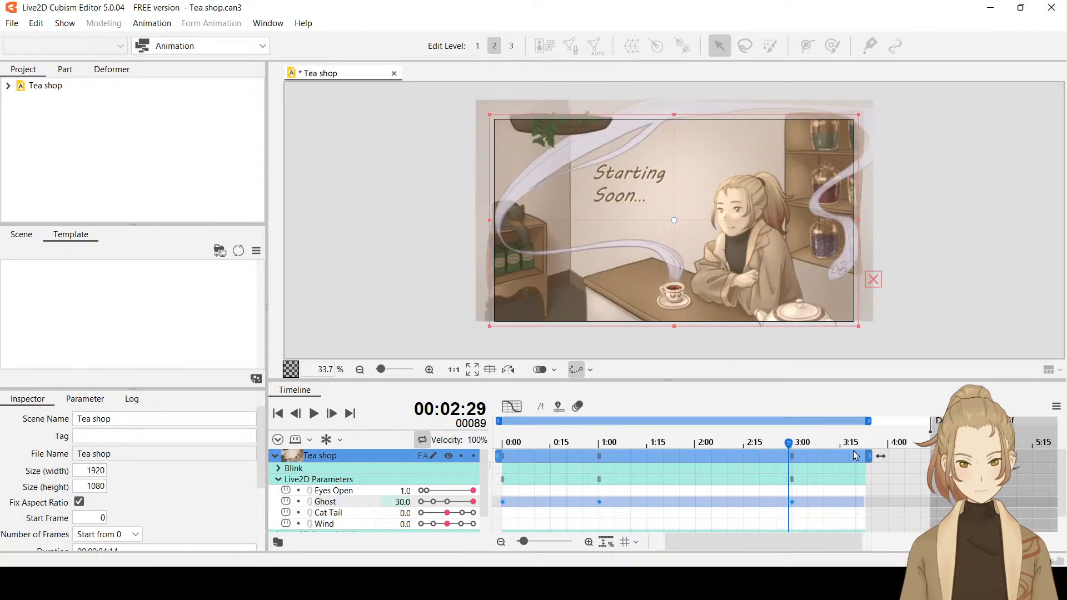
# Return to the first frame and play the extended range to review the Ghost movement.
pyautogui.press('Home')
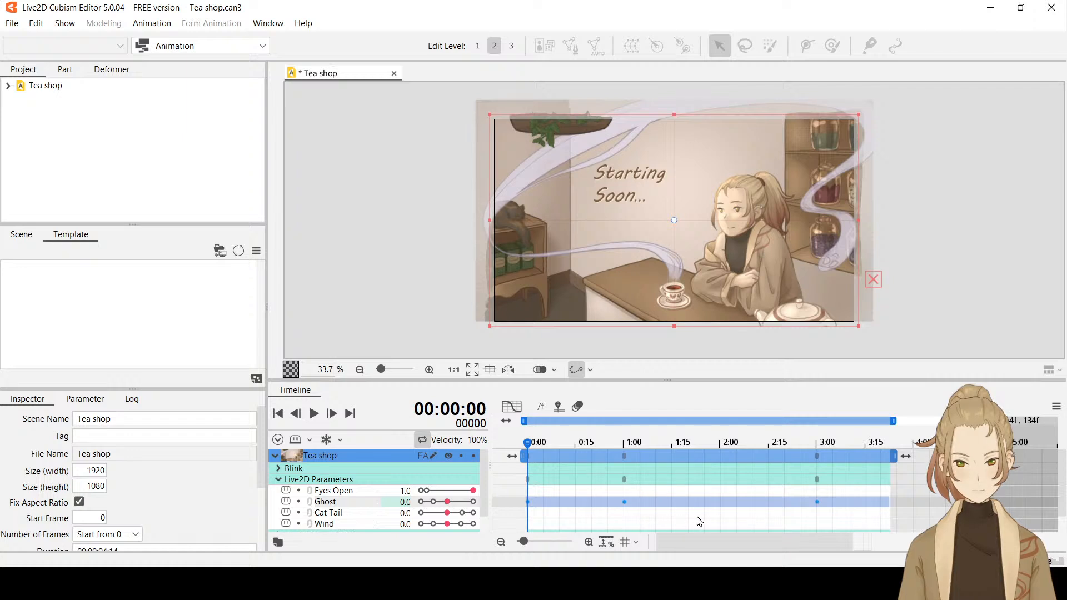
pyautogui.click(315, 415)
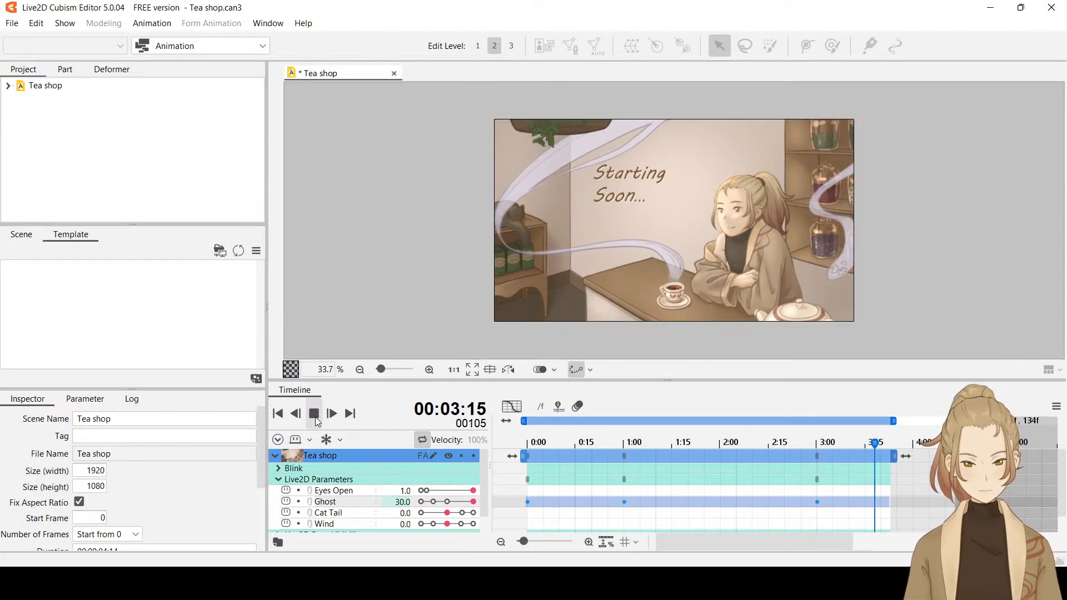
pyautogui.click(314, 414)
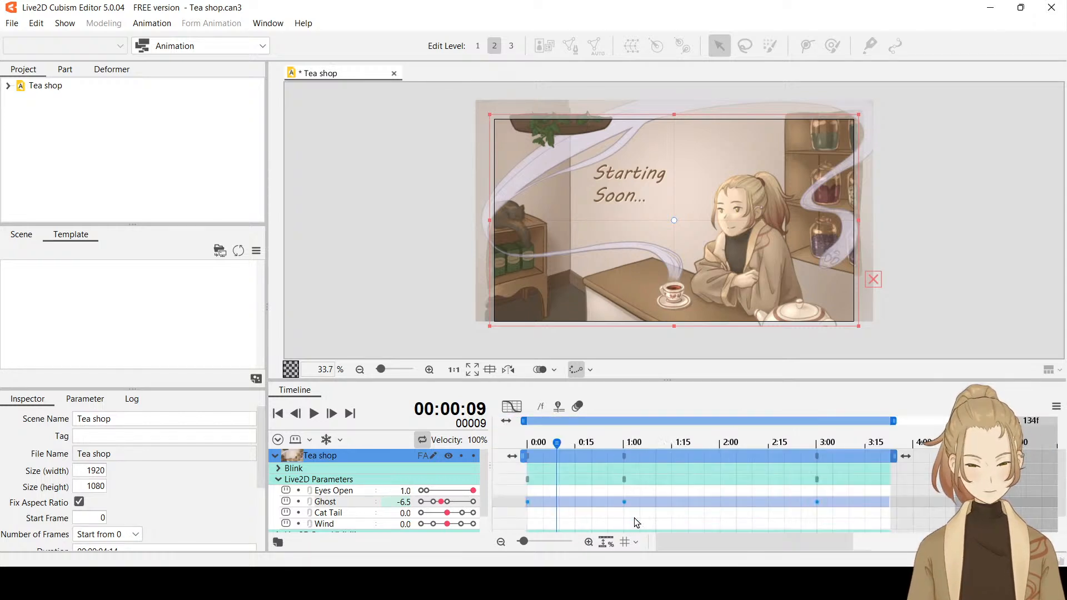
# Undo the range extensions and the Ghost keyframe stretch, restoring the keyframes at 0:00, 0:15, 1:15 and 2:15.
pyautogui.hotkey('ctrl', 'z')
pyautogui.hotkey('ctrl', 'z')
pyautogui.hotkey('ctrl', 'z')
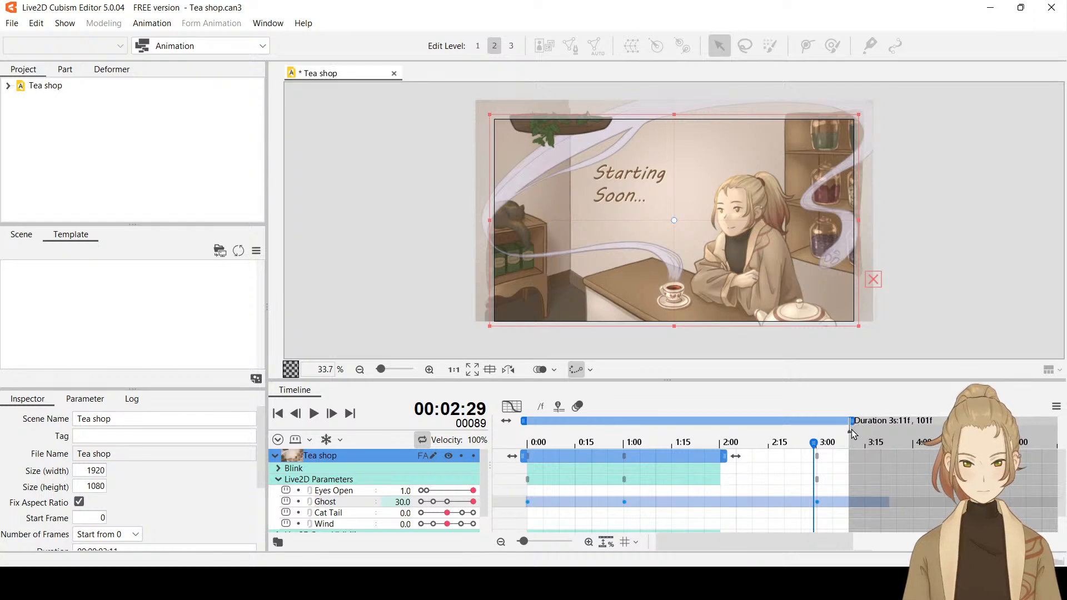
pyautogui.hotkey('ctrl', 'z')
pyautogui.hotkey('ctrl', 'z')
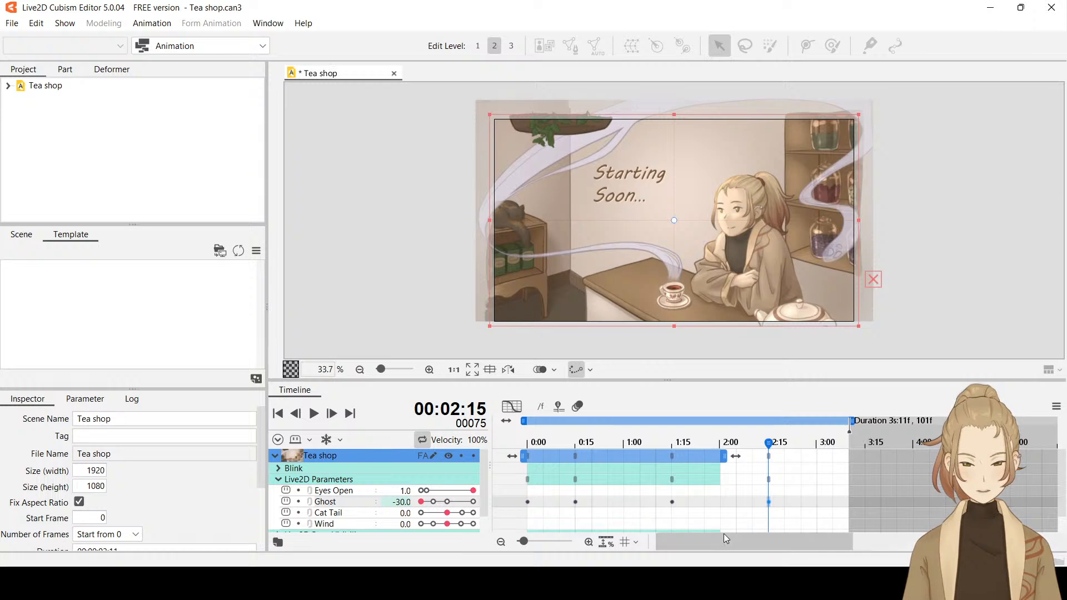
# Select all Ghost keyframes and stretch them so they fall on 0:00, 1:15, 4:15 and 7:15.
pyautogui.click(804, 501)
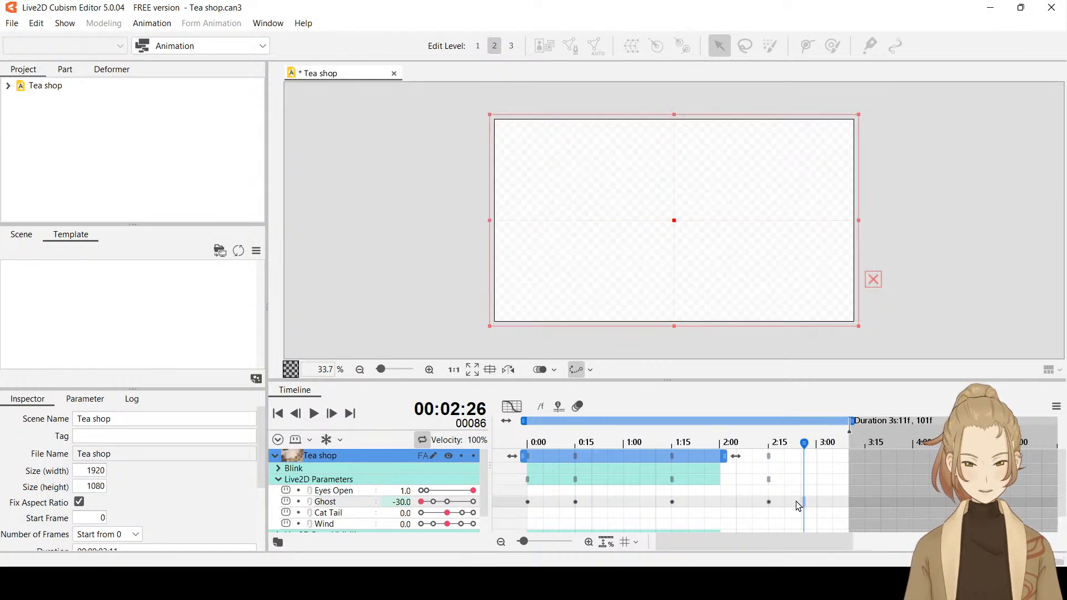
pyautogui.moveTo(809, 508); pyautogui.dragTo(507, 508)
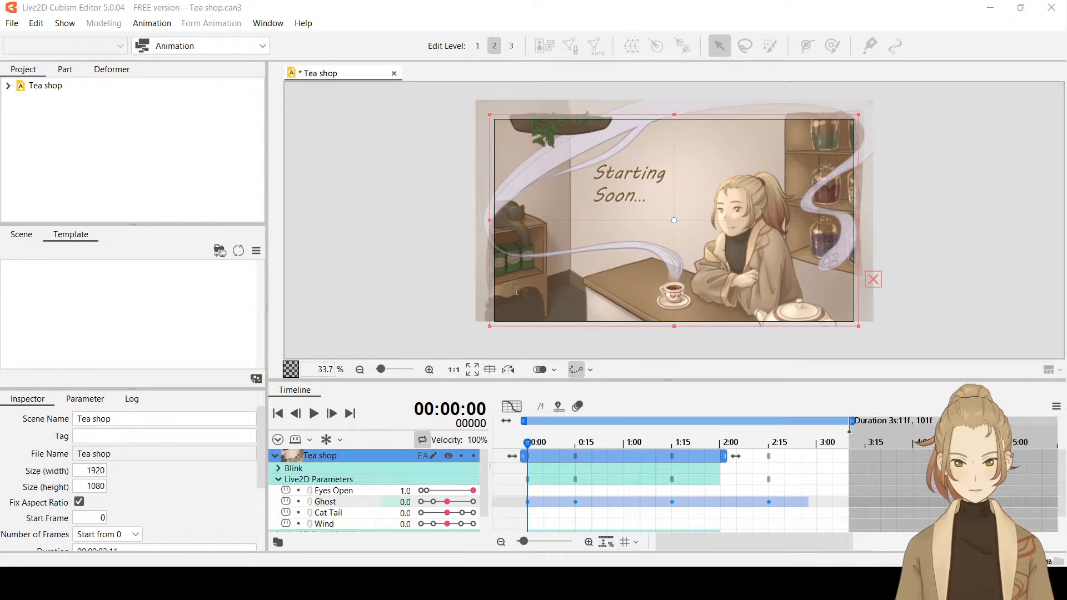
pyautogui.press('Delete')
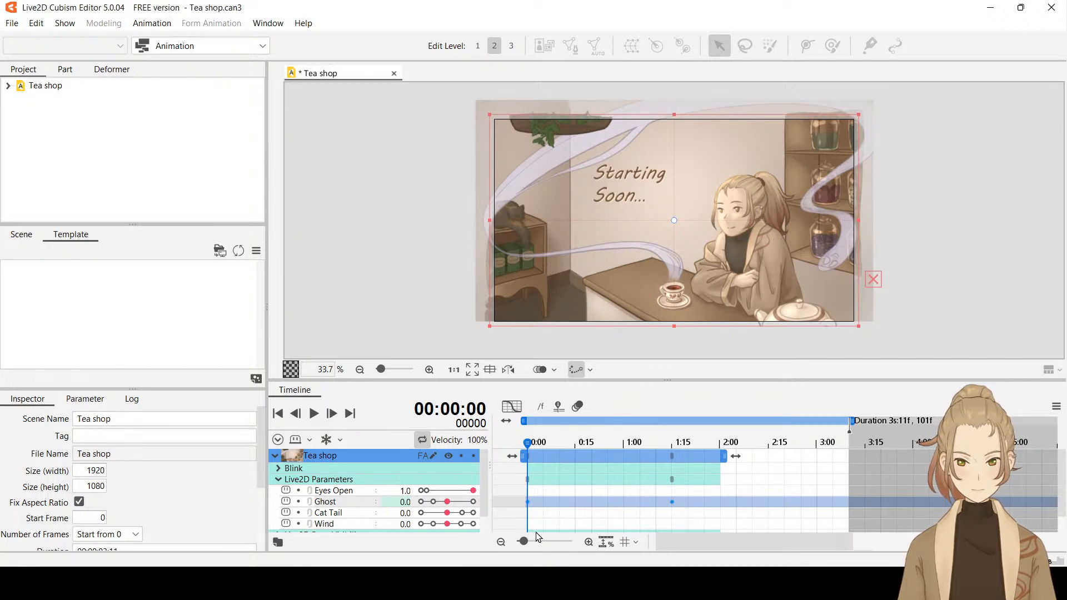
# Extend the scene's duration to 7:26 so the stretched Ghost keyframes fit inside it.
pyautogui.moveTo(524, 543); pyautogui.dragTo(520, 544)
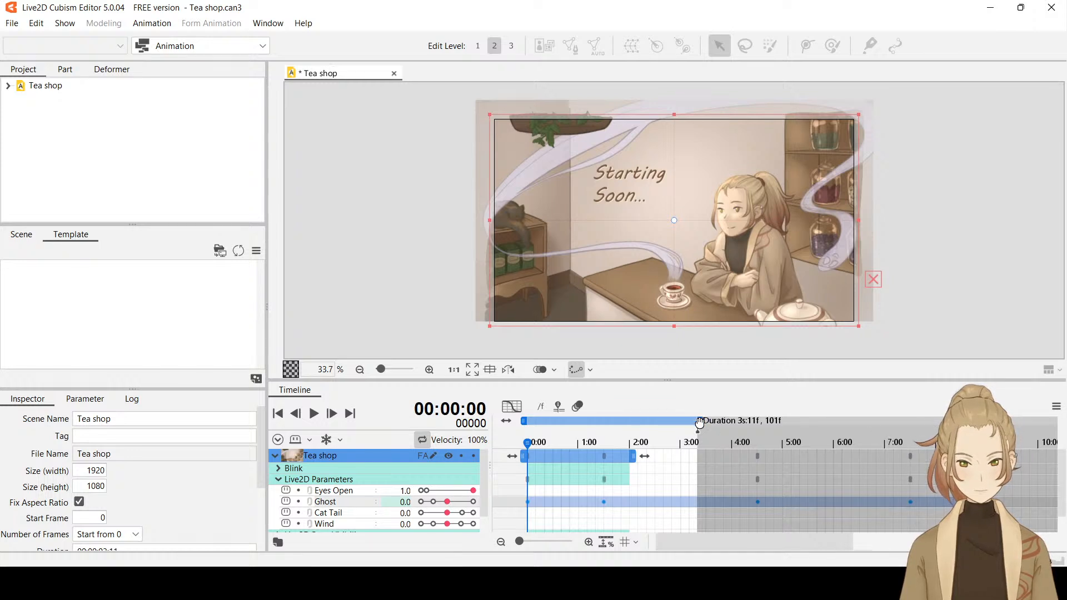
pyautogui.moveTo(700, 423); pyautogui.dragTo(820, 423)
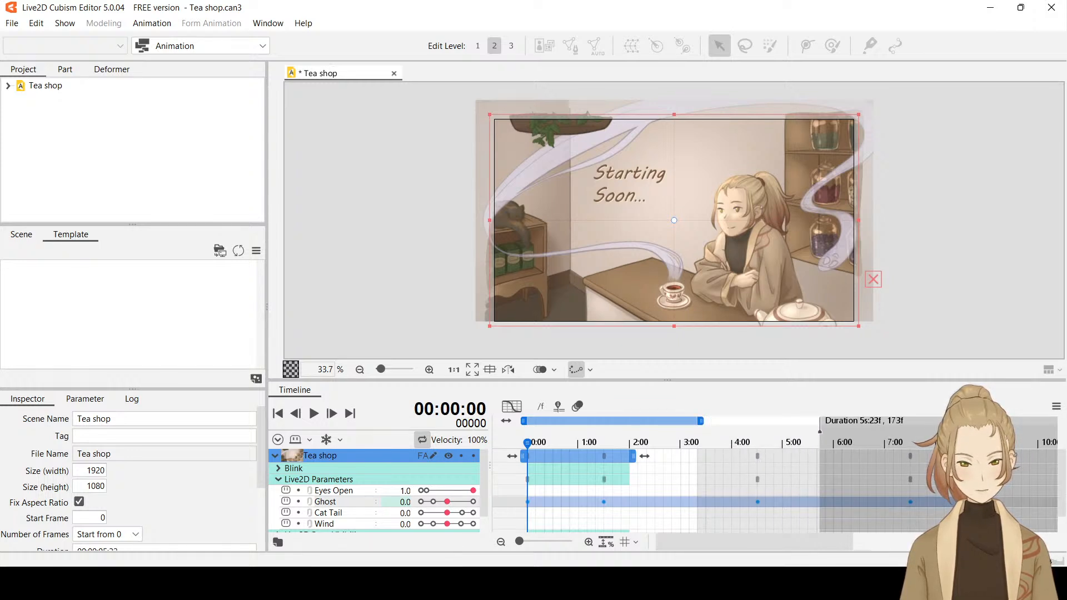
pyautogui.moveTo(924, 438)
pyautogui.mouseDown()
pyautogui.moveTo(839, 422)
pyautogui.moveTo(927, 423)
pyautogui.mouseUp()
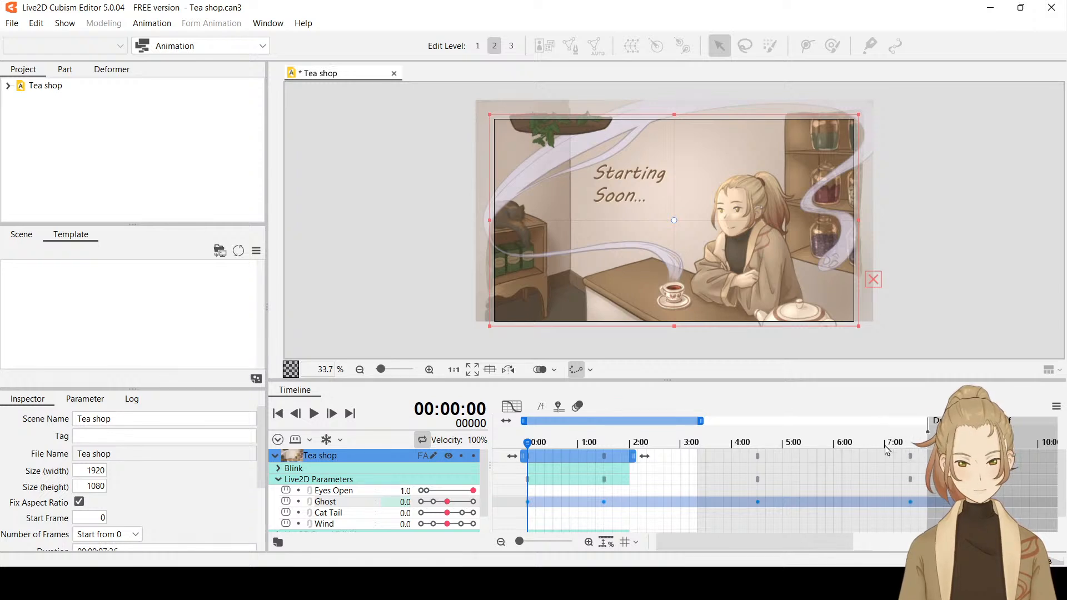
# Extend the work area and the Tea shop track to about 7:15, and play the slower Ghost movement.
pyautogui.moveTo(703, 423)
pyautogui.mouseDown()
pyautogui.moveTo(912, 422)
pyautogui.moveTo(909, 436)
pyautogui.mouseUp()
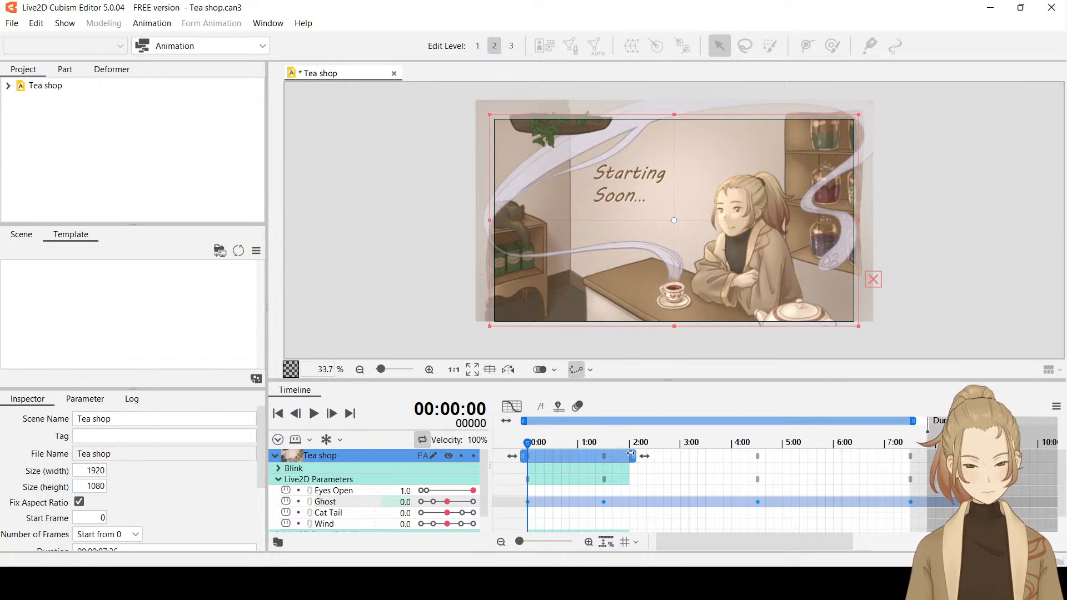
pyautogui.moveTo(634, 456); pyautogui.dragTo(915, 453)
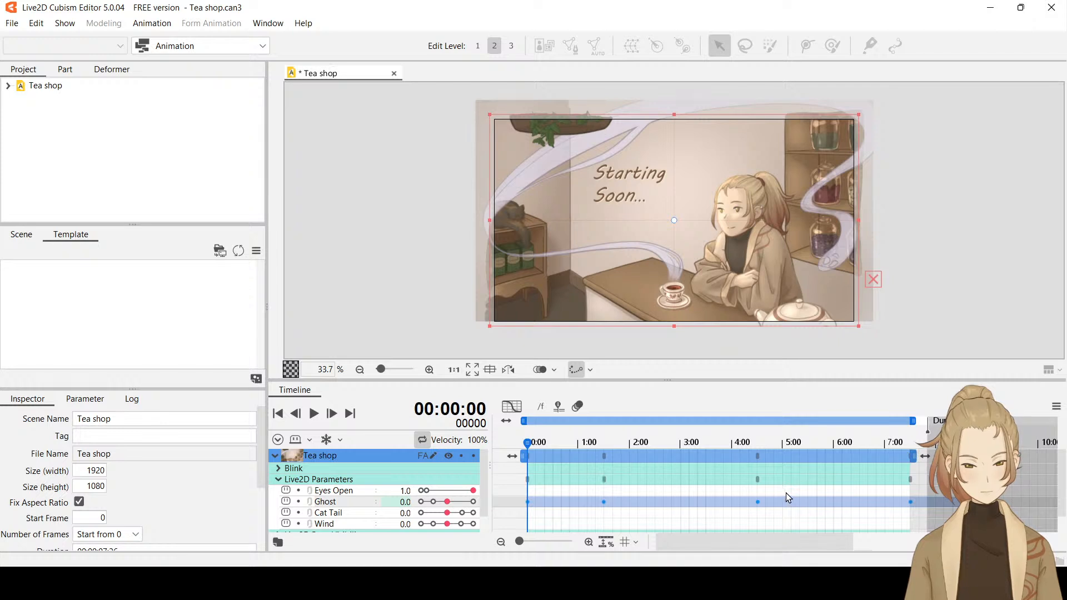
pyautogui.click(313, 413)
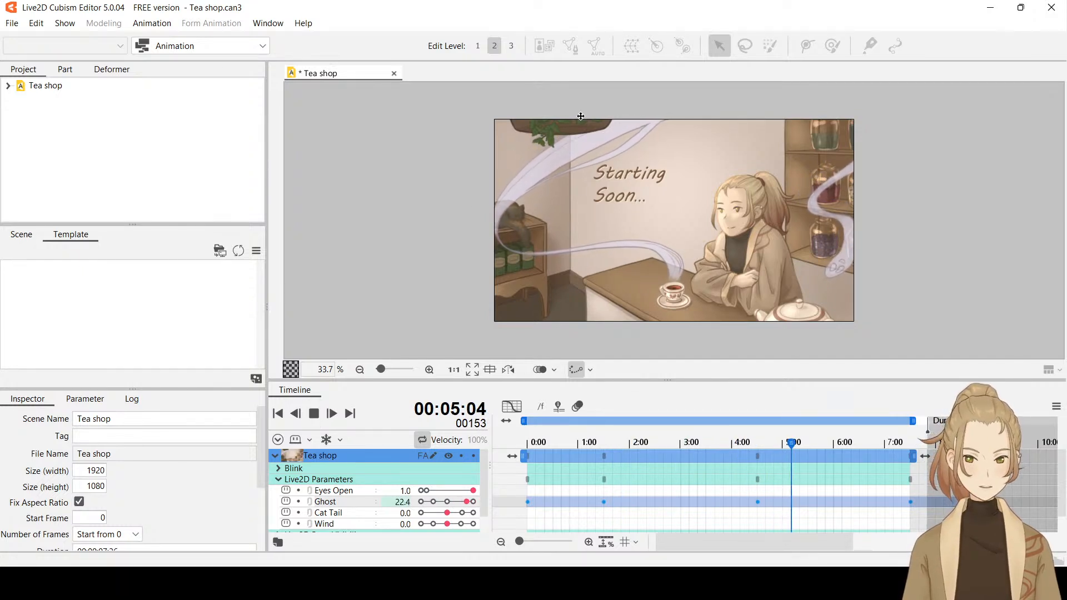
pyautogui.click(312, 416)
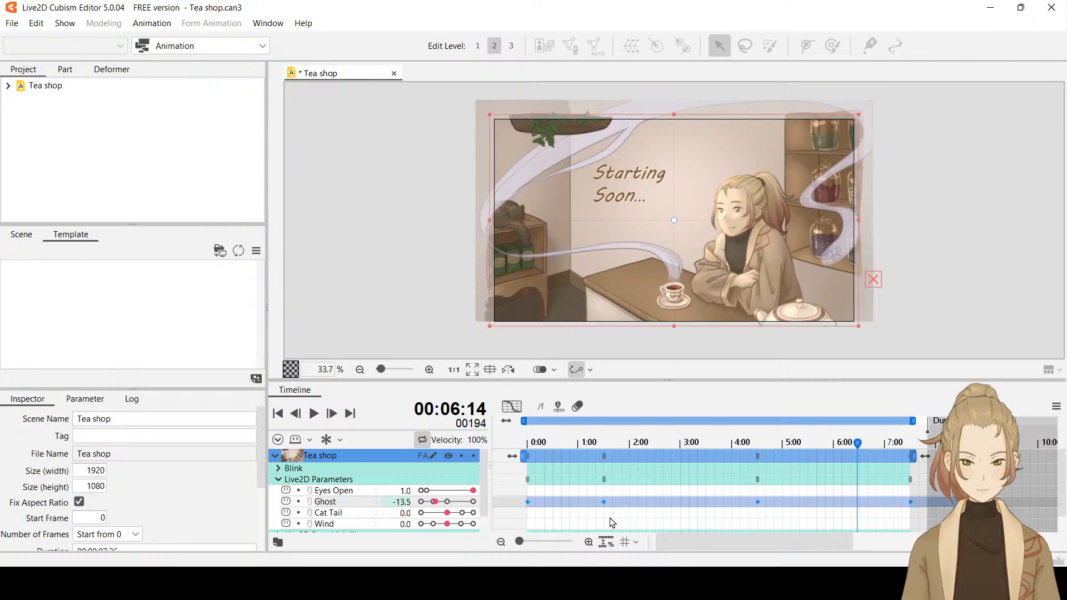
# Select the Ghost keyframes again and stretch them further so the second one falls on 4:15.
pyautogui.click(925, 513)
pyautogui.moveTo(925, 511); pyautogui.dragTo(506, 503)
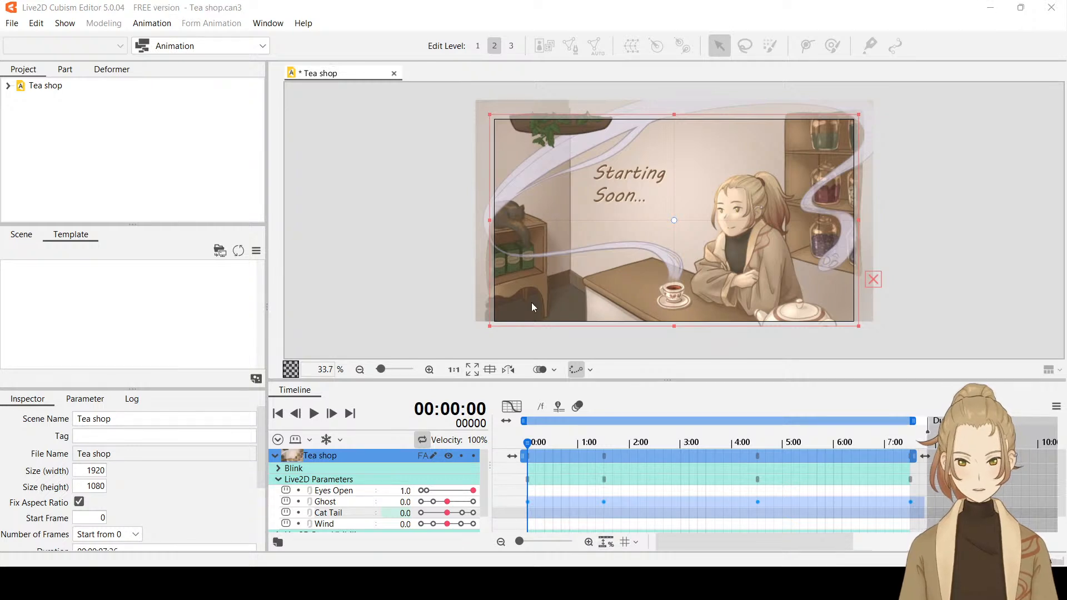
pyautogui.press('Delete')
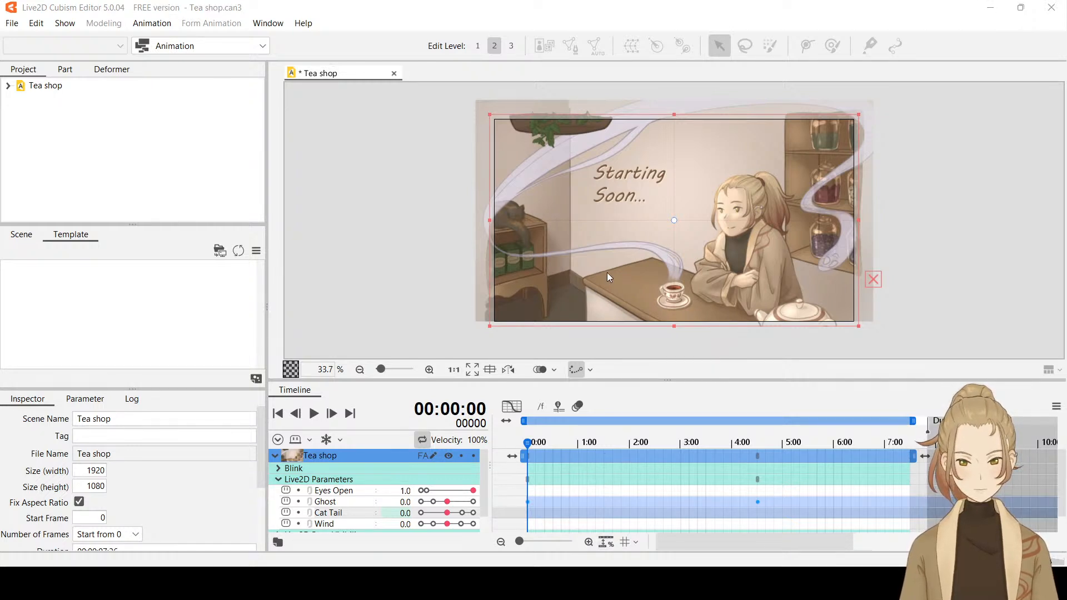
# Undo both Ghost keyframe stretches and the extensions of the duration, work area and track.
pyautogui.hotkey('ctrl', 'z')
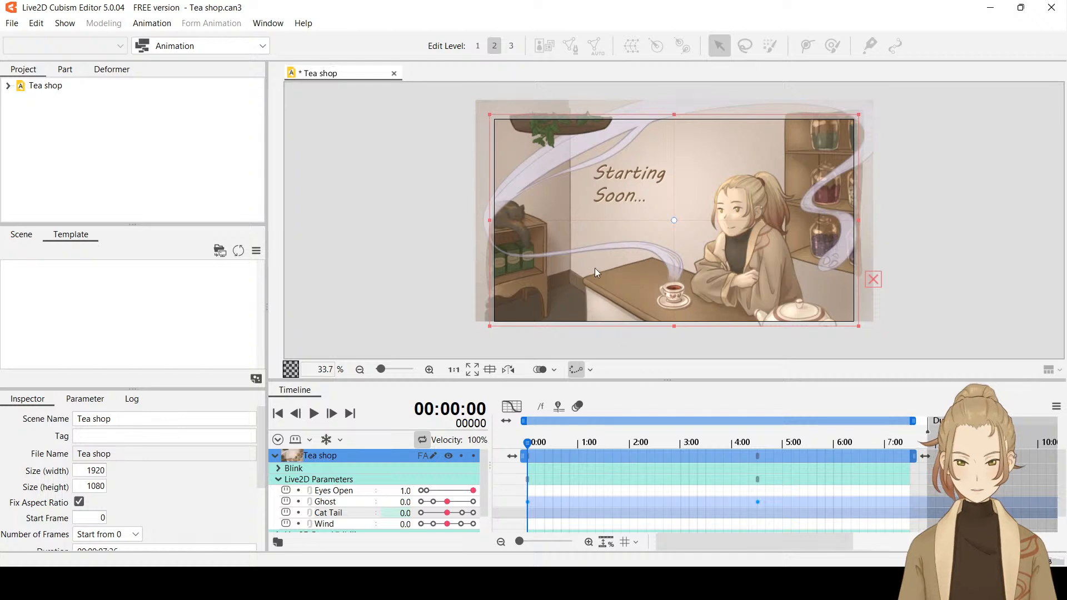
pyautogui.hotkey('ctrl', 'z')
pyautogui.hotkey('ctrl', 'z')
pyautogui.hotkey('ctrl', 'z')
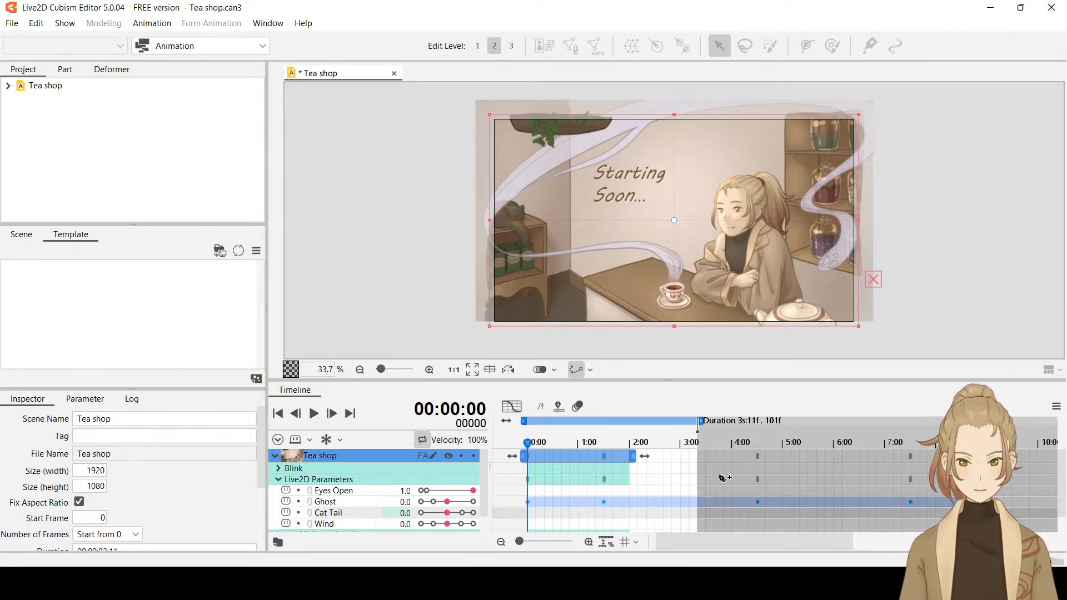
pyautogui.hotkey('ctrl', 'z')
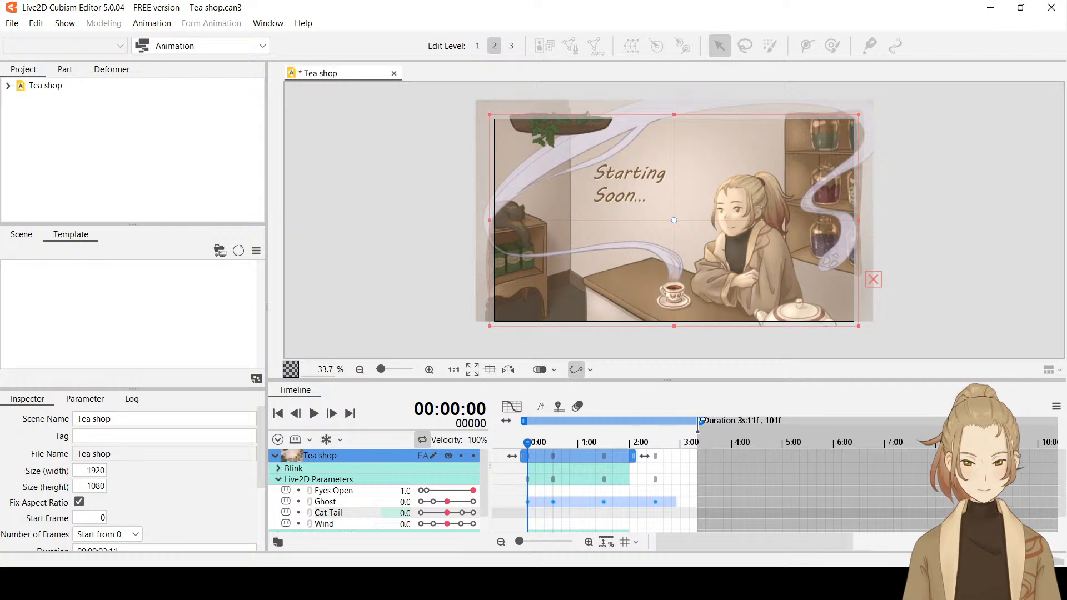
# Extend the scene's duration to 10:28.
pyautogui.scroll(-1, 732, 468)
pyautogui.scroll(1, 733, 468)
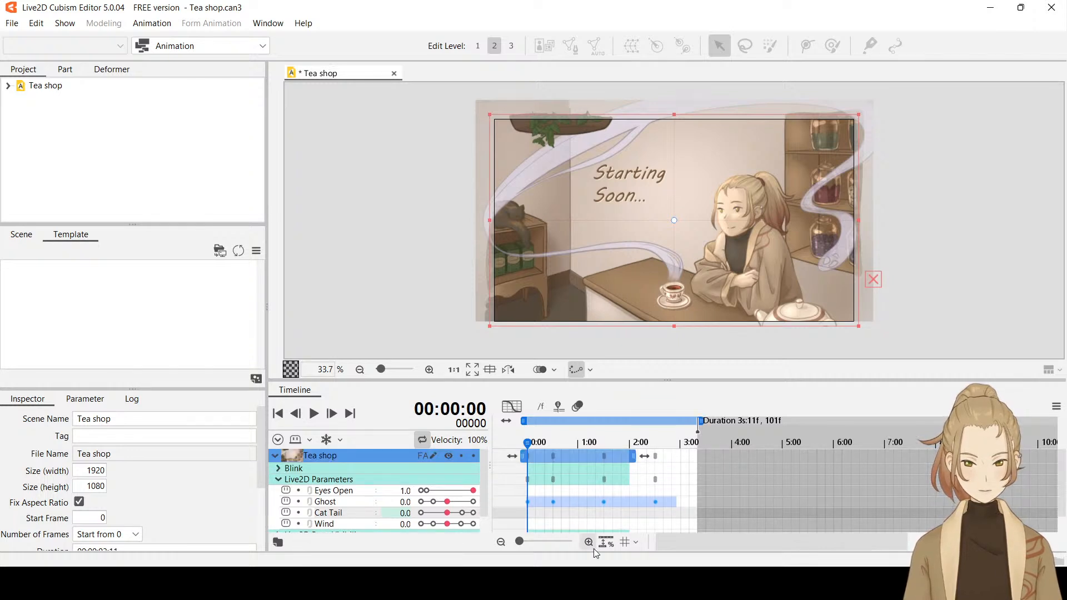
pyautogui.moveTo(524, 543); pyautogui.dragTo(492, 541)
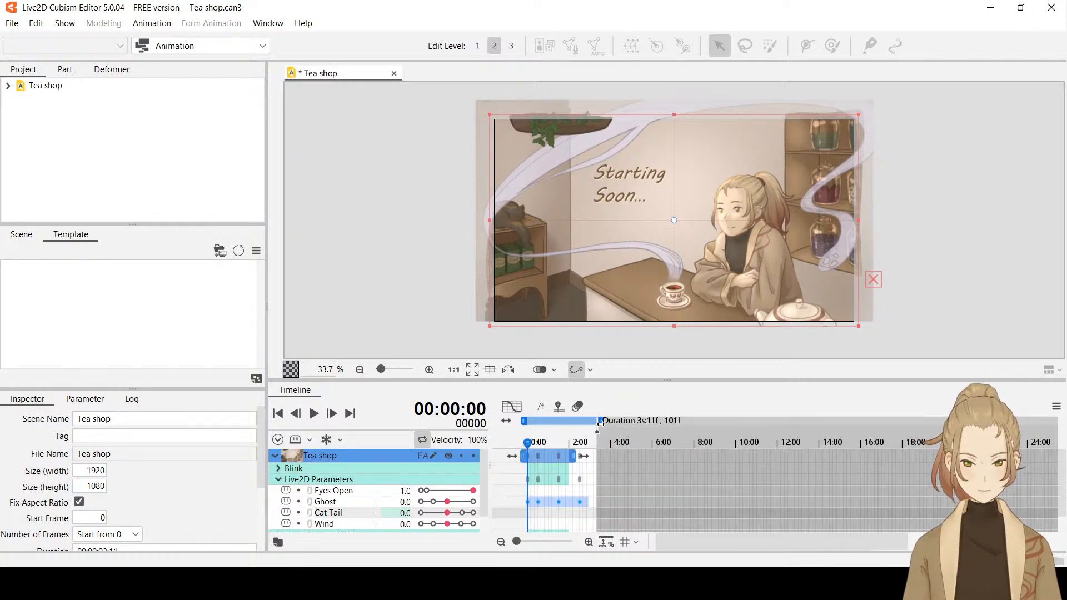
pyautogui.moveTo(597, 416); pyautogui.dragTo(896, 417)
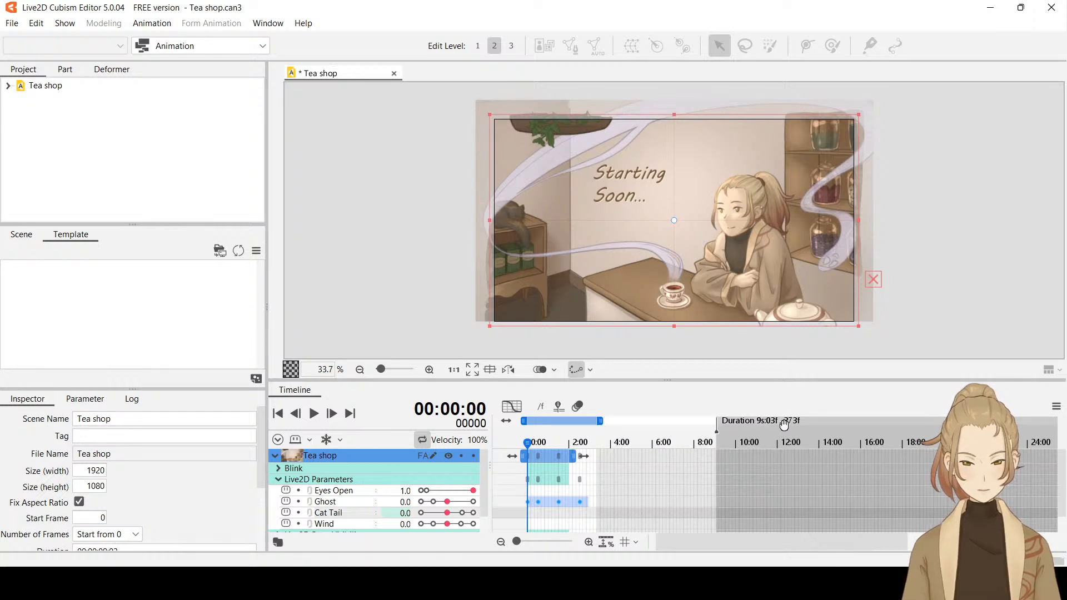
pyautogui.moveTo(784, 426); pyautogui.dragTo(803, 423)
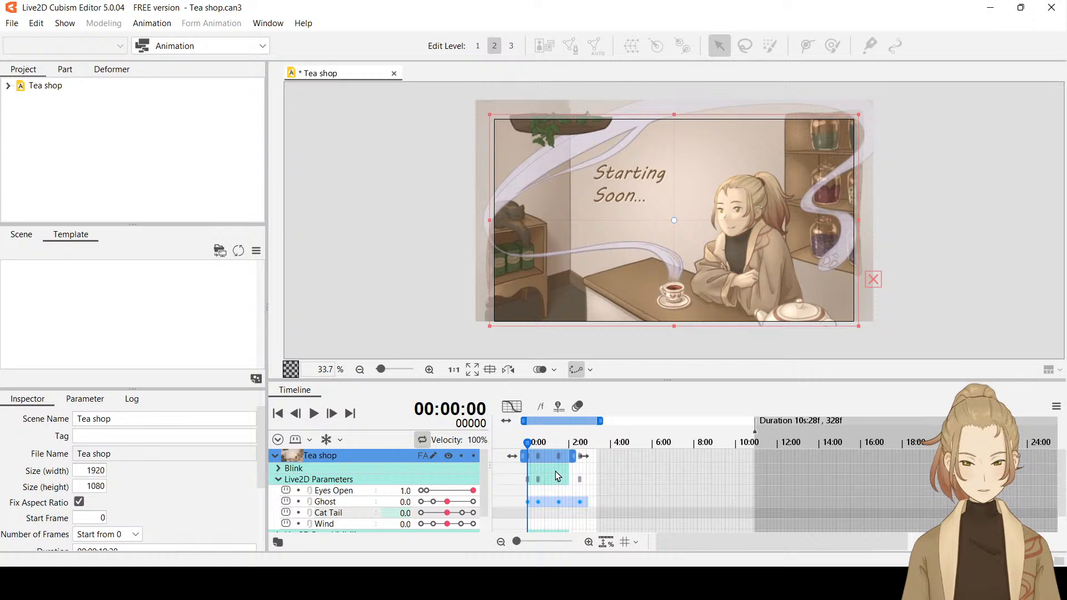
# Select the four Ghost keyframes and stretch them so they fall on 0:00, 2:00, 6:00 and 10:00.
pyautogui.click(593, 505)
pyautogui.moveTo(593, 508); pyautogui.dragTo(522, 504)
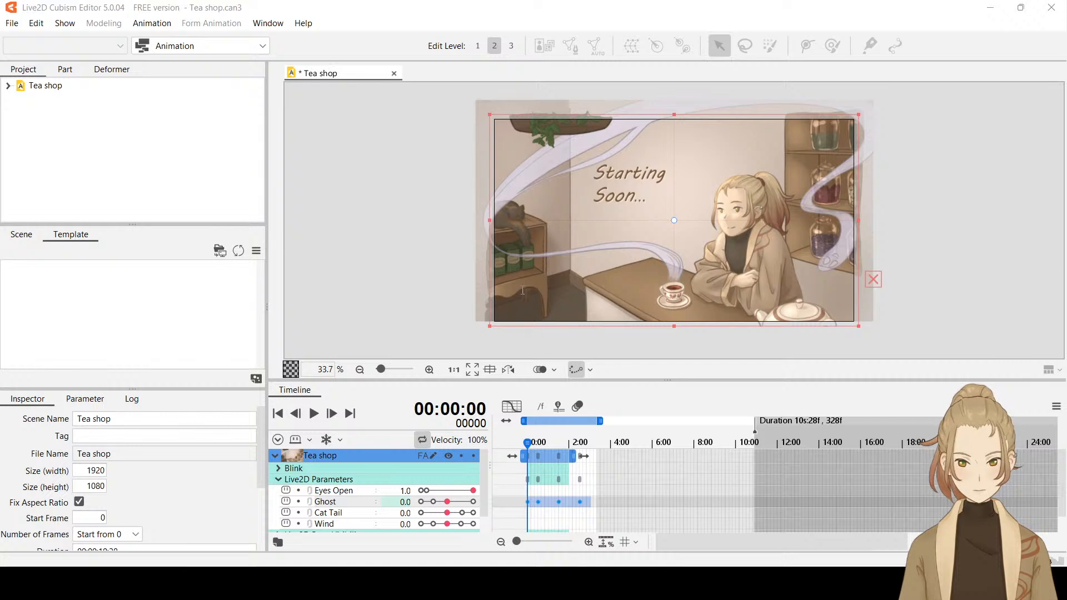
pyautogui.click(582, 292)
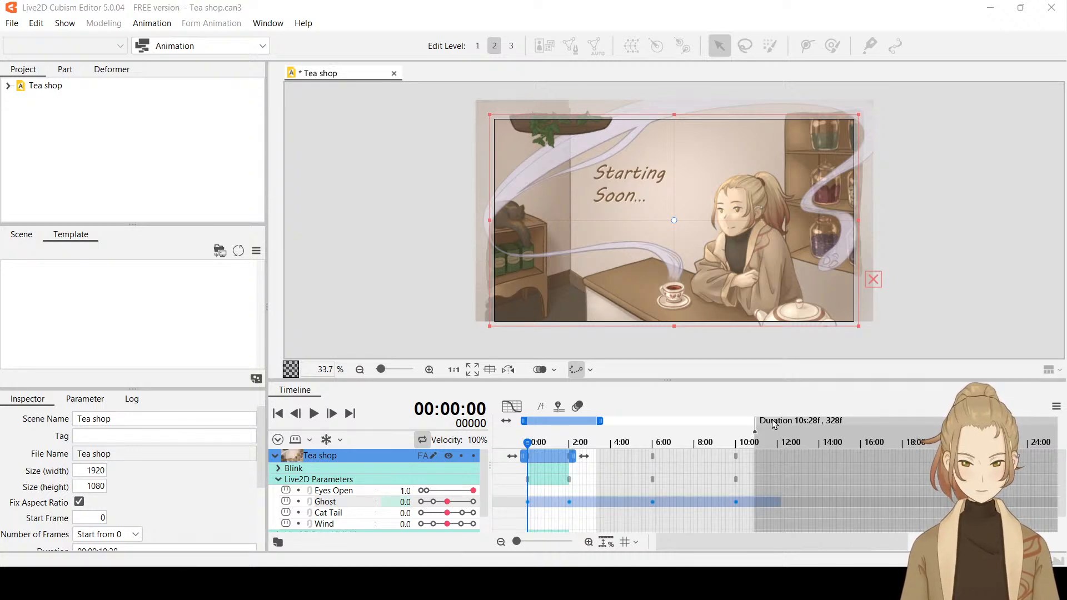
# Extend the scene's duration to about 17 seconds, and lengthen the work area and the Tea shop track to about 12:00.
pyautogui.moveTo(756, 418); pyautogui.dragTo(887, 418)
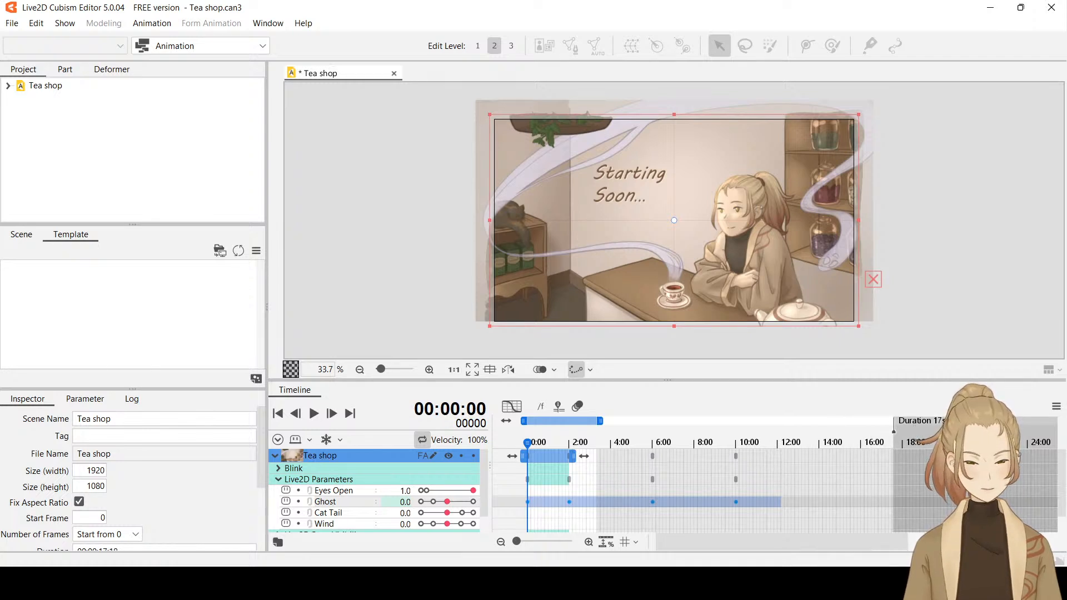
pyautogui.moveTo(599, 420); pyautogui.dragTo(788, 437)
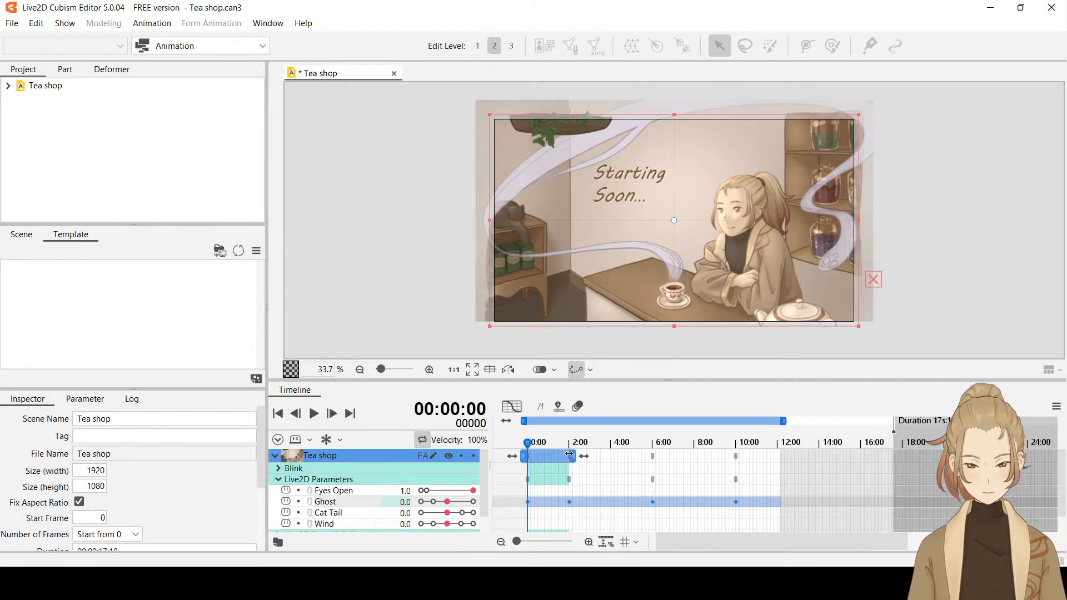
pyautogui.moveTo(613, 455); pyautogui.dragTo(762, 459)
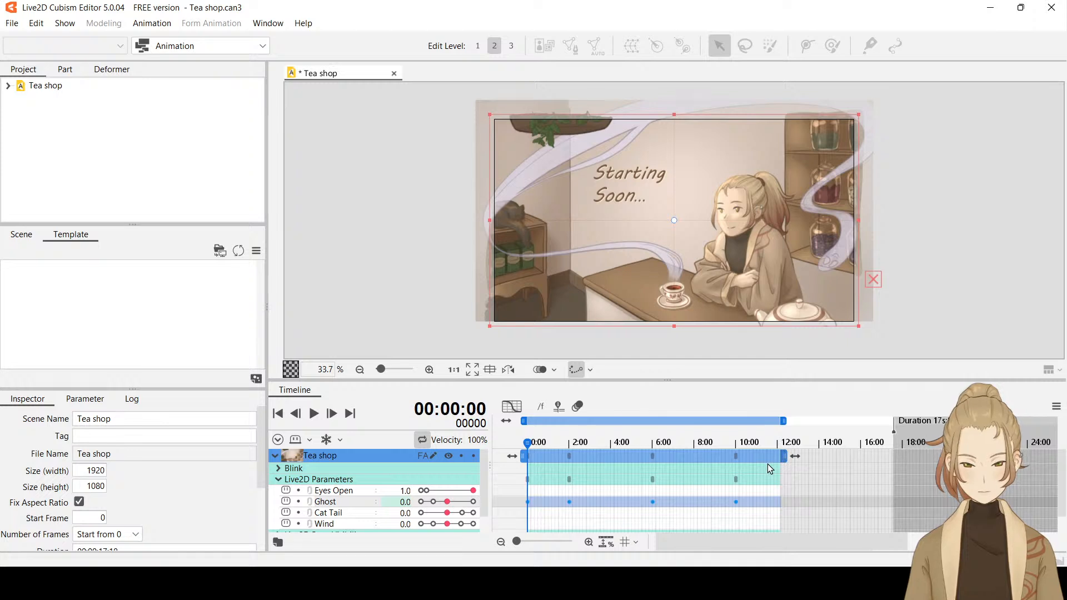
# Play back the slowed Ghost movement, and undo its keyframe stretch and the extensions of the duration, work area and track.
pyautogui.click(320, 415)
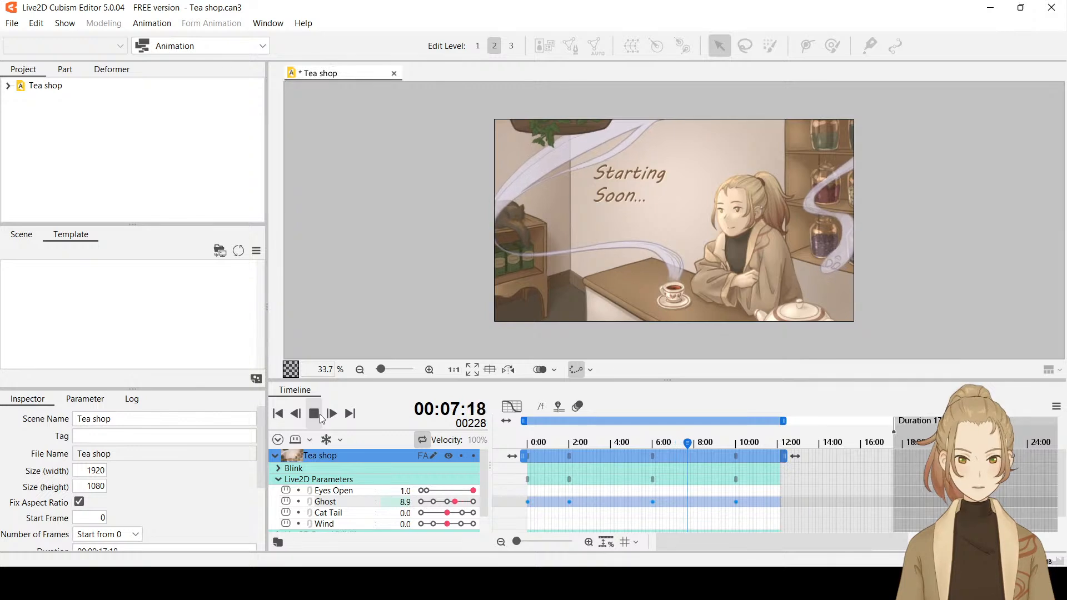
pyautogui.click(323, 419)
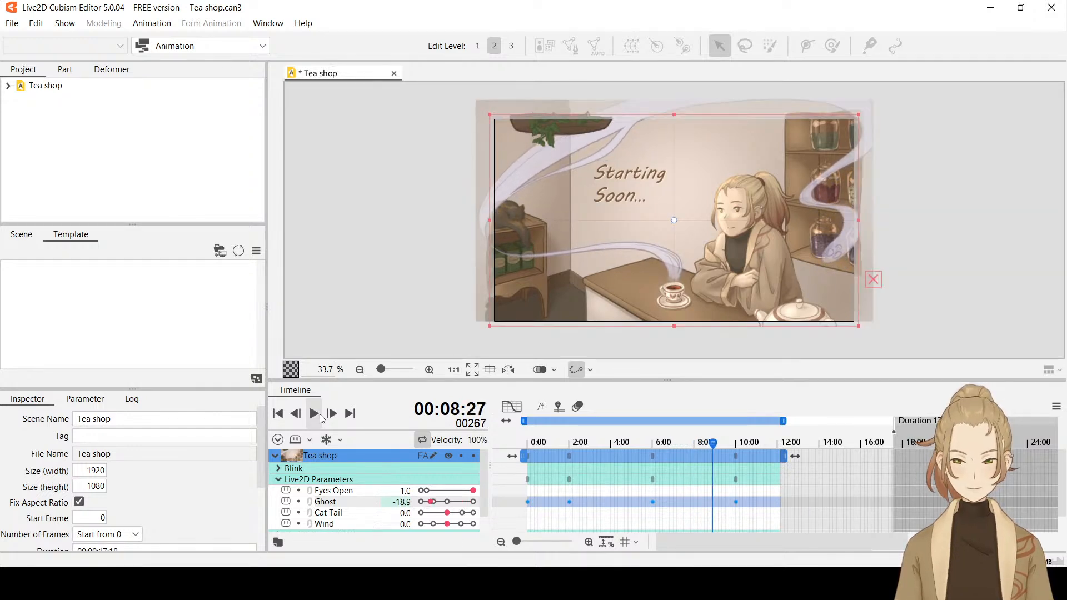
pyautogui.hotkey('ctrl', 'z')
pyautogui.hotkey('ctrl', 'z')
pyautogui.hotkey('ctrl', 'z')
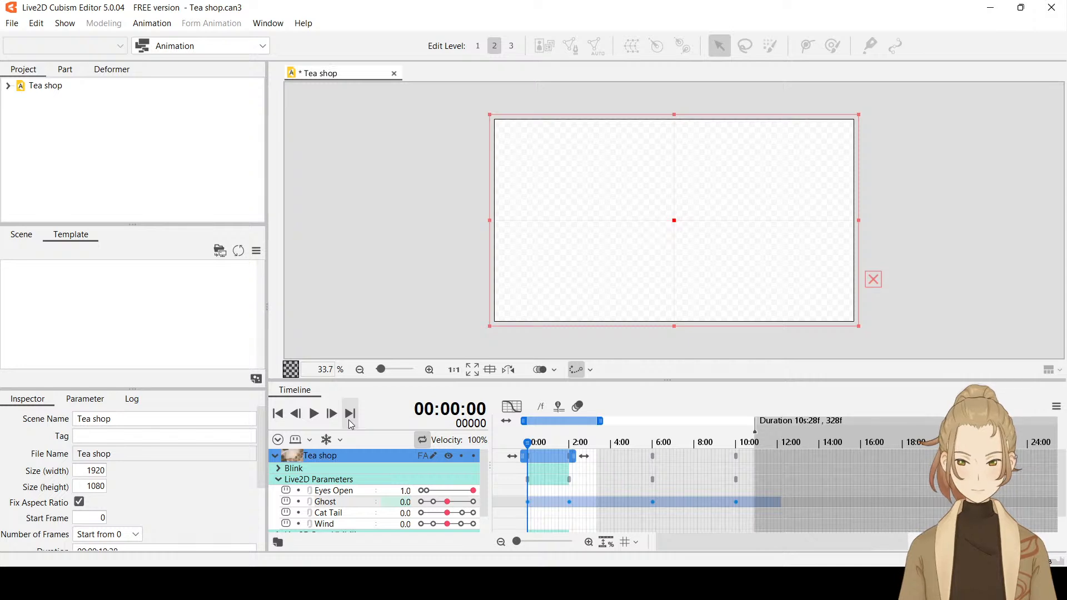
pyautogui.hotkey('ctrl', 'z')
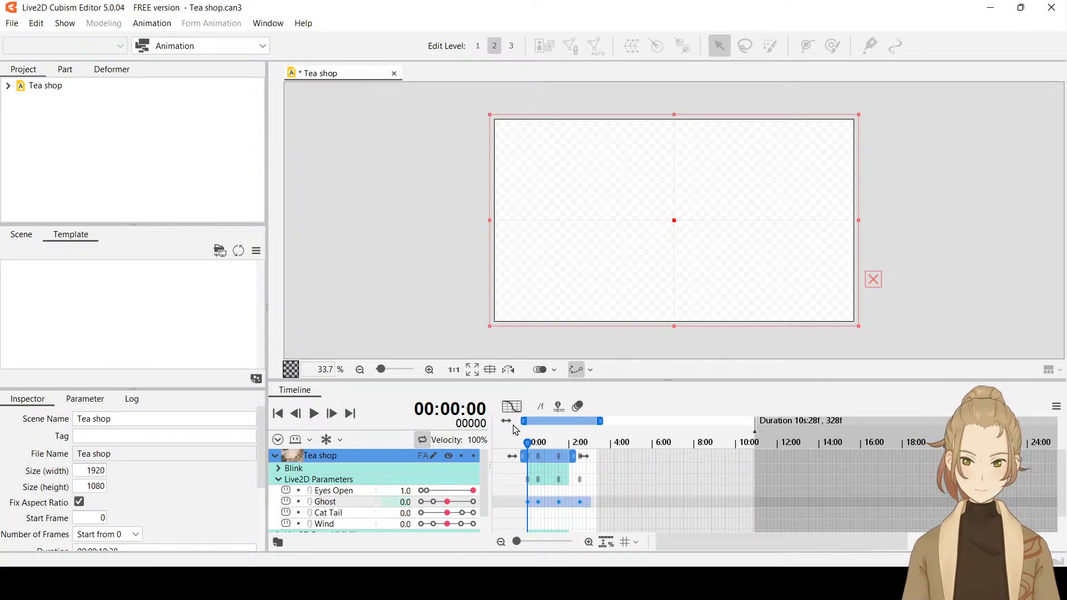
# Extend the scene's duration to 21:06 and stretch the Ghost keyframes so they fall on 0:00, 2:15, 7:15 and 12:15.
pyautogui.scroll(-1, 759, 462)
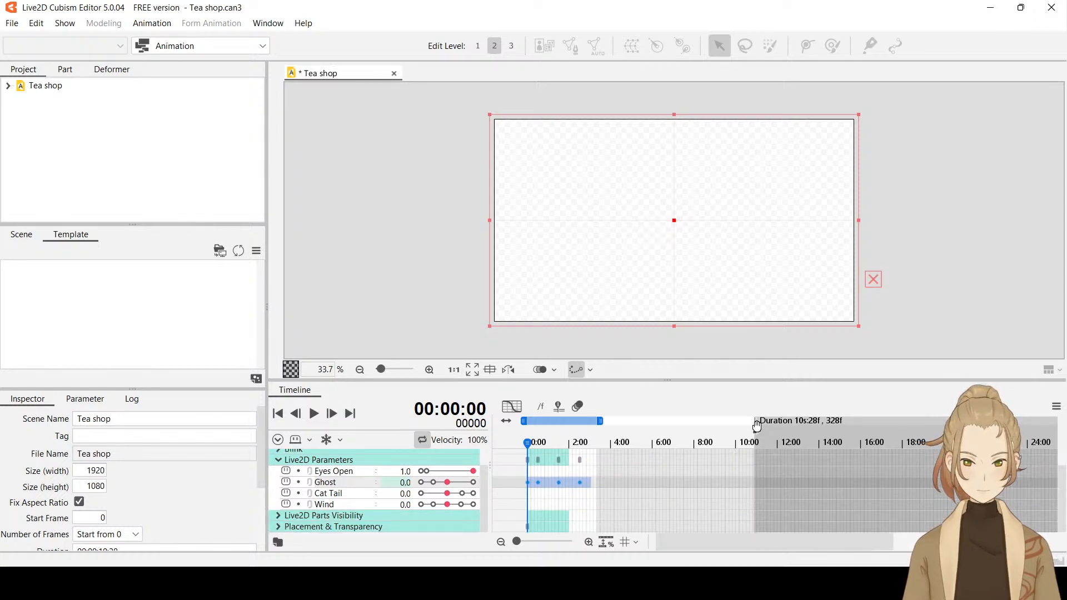
pyautogui.click(755, 421)
pyautogui.moveTo(756, 421); pyautogui.dragTo(970, 421)
pyautogui.moveTo(723, 546); pyautogui.dragTo(617, 544)
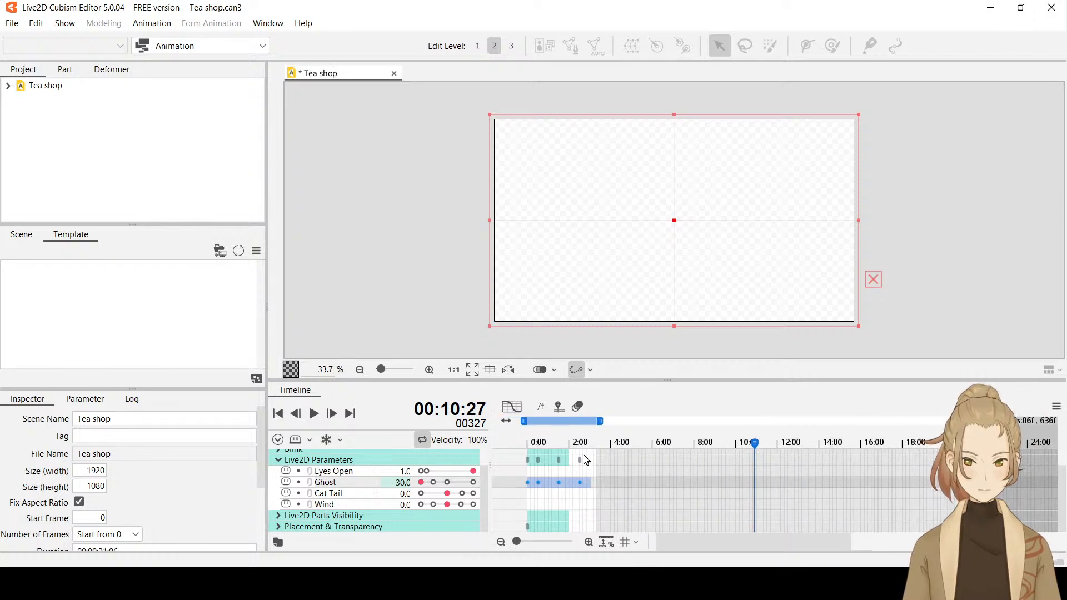
pyautogui.moveTo(574, 487); pyautogui.dragTo(516, 485)
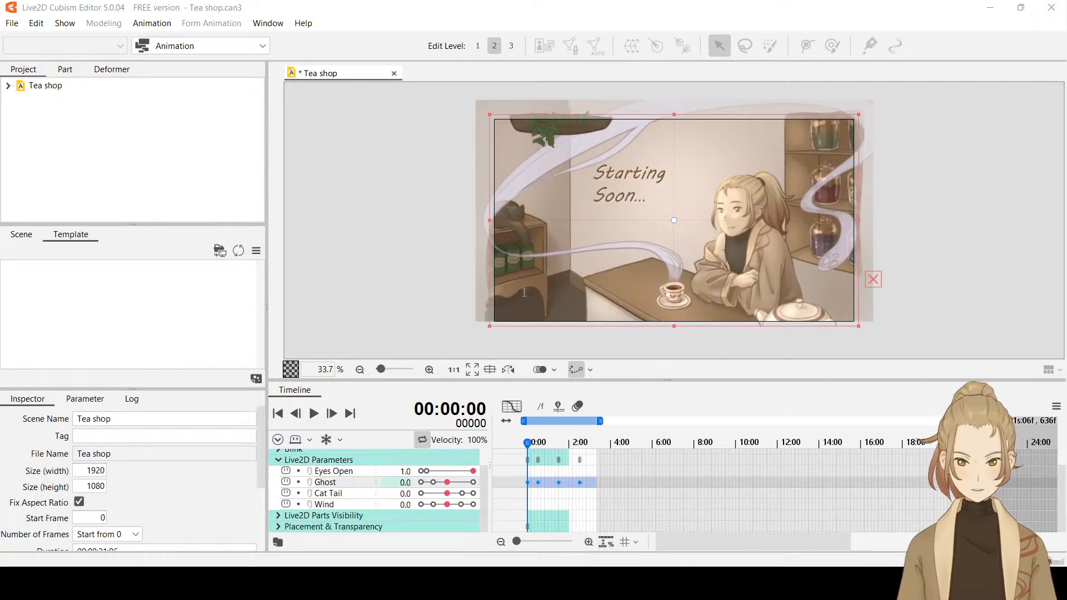
pyautogui.hotkey('ctrl', 'z')
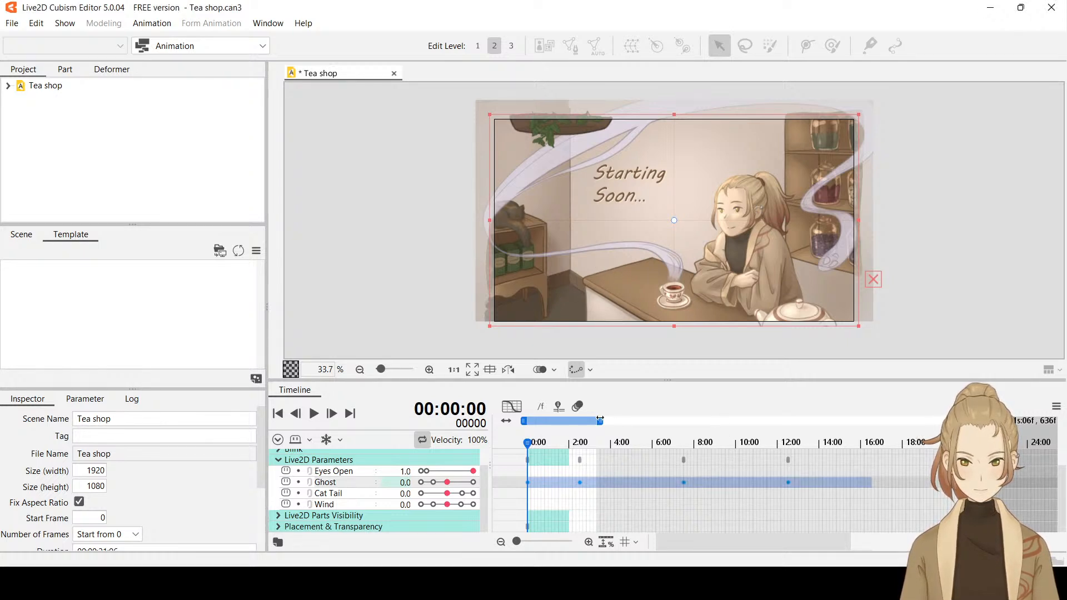
# Lengthen the work area to about 16:15 and the Tea shop track past the scene's end, and play back the scene.
pyautogui.moveTo(600, 421); pyautogui.dragTo(873, 423)
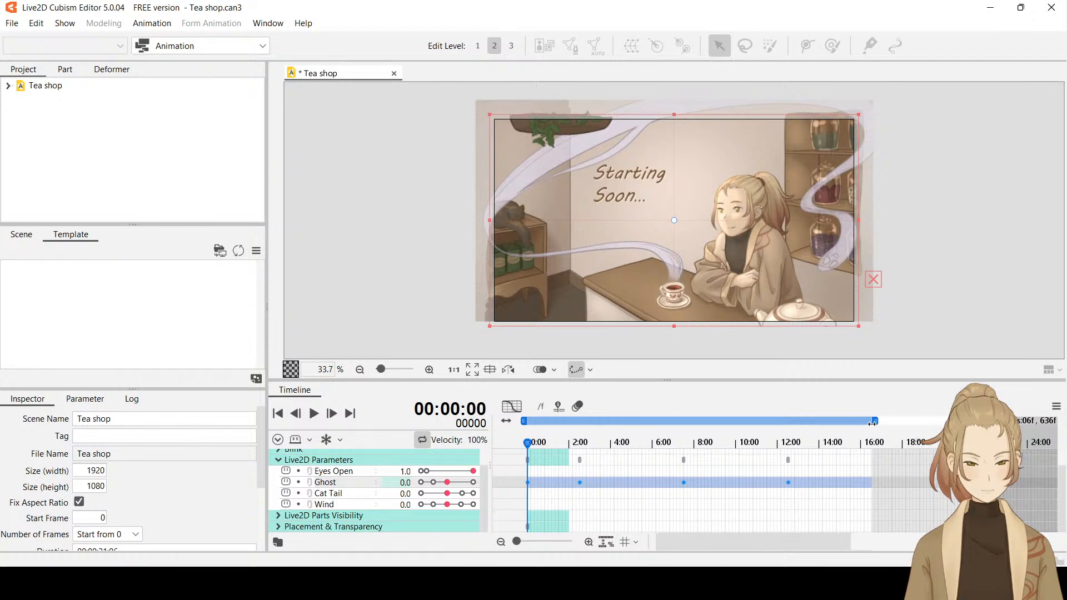
pyautogui.scroll(1, 600, 514)
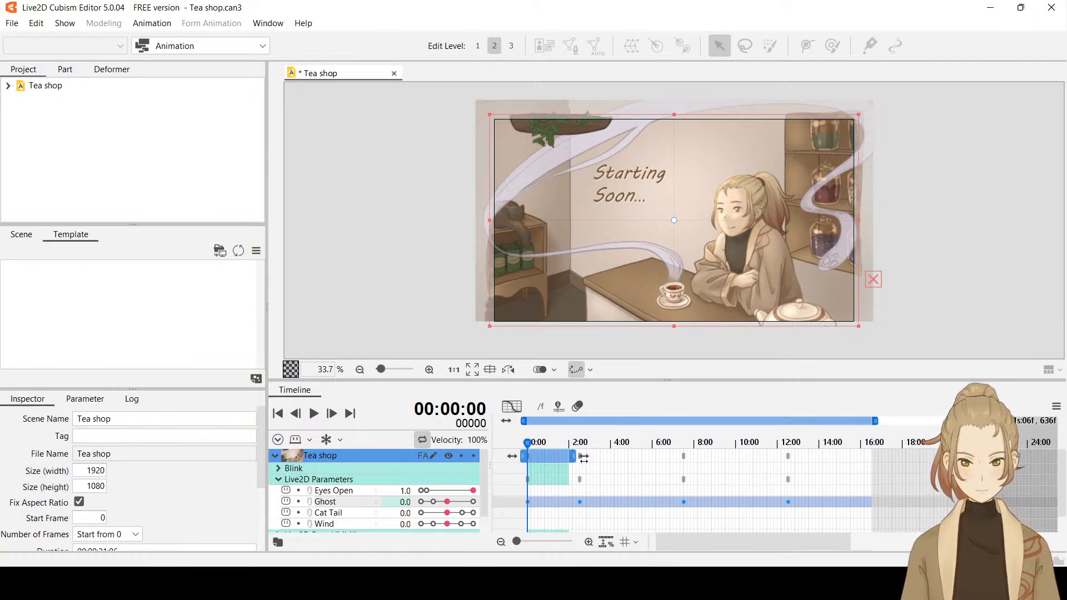
pyautogui.moveTo(575, 456); pyautogui.dragTo(1026, 471)
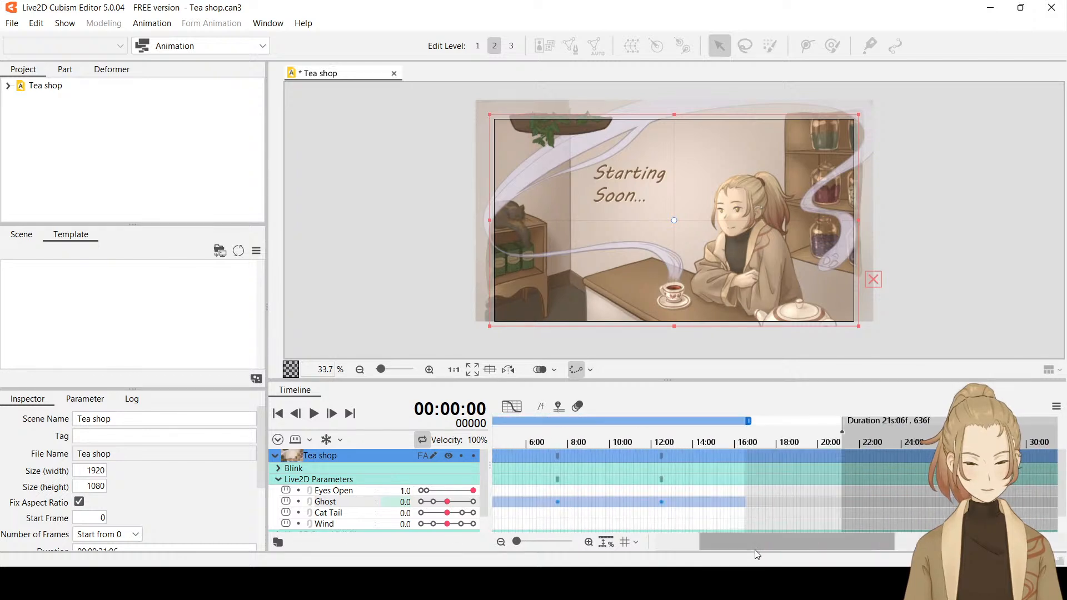
pyautogui.moveTo(533, 445); pyautogui.dragTo(528, 446)
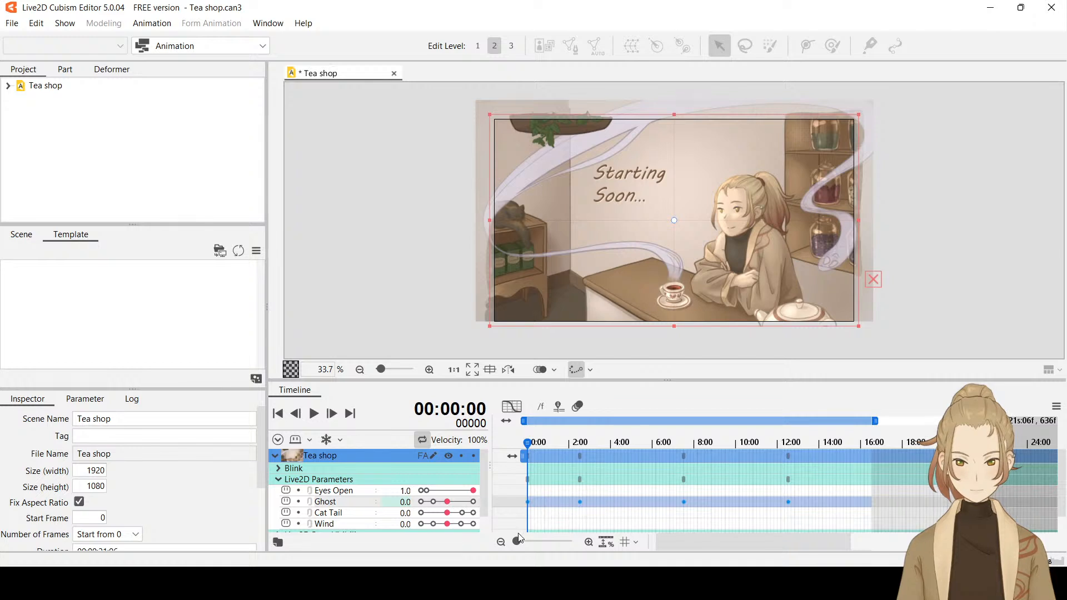
pyautogui.click(315, 418)
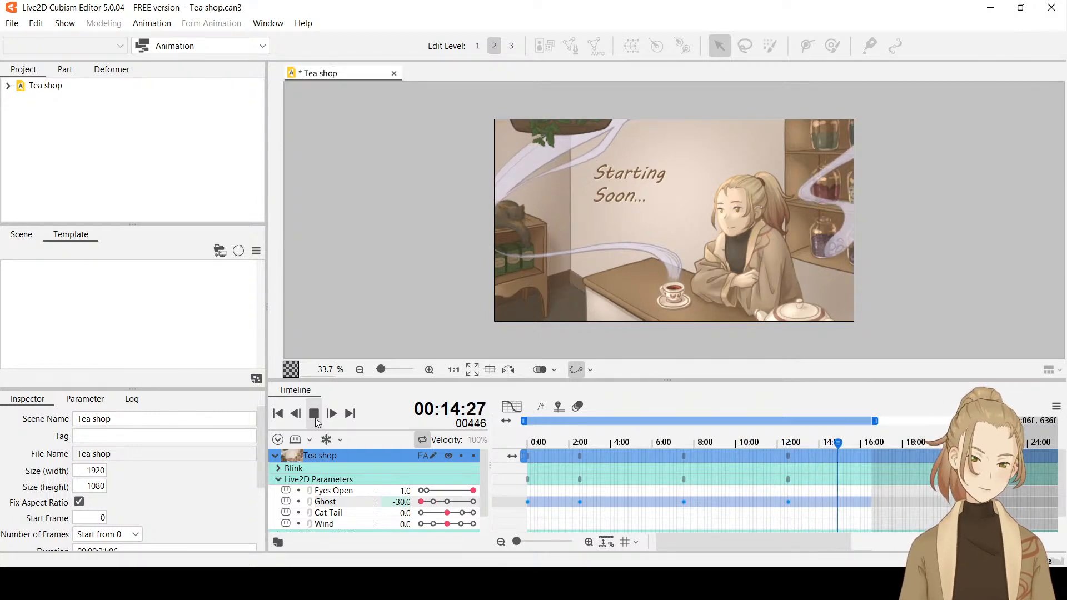
pyautogui.click(315, 418)
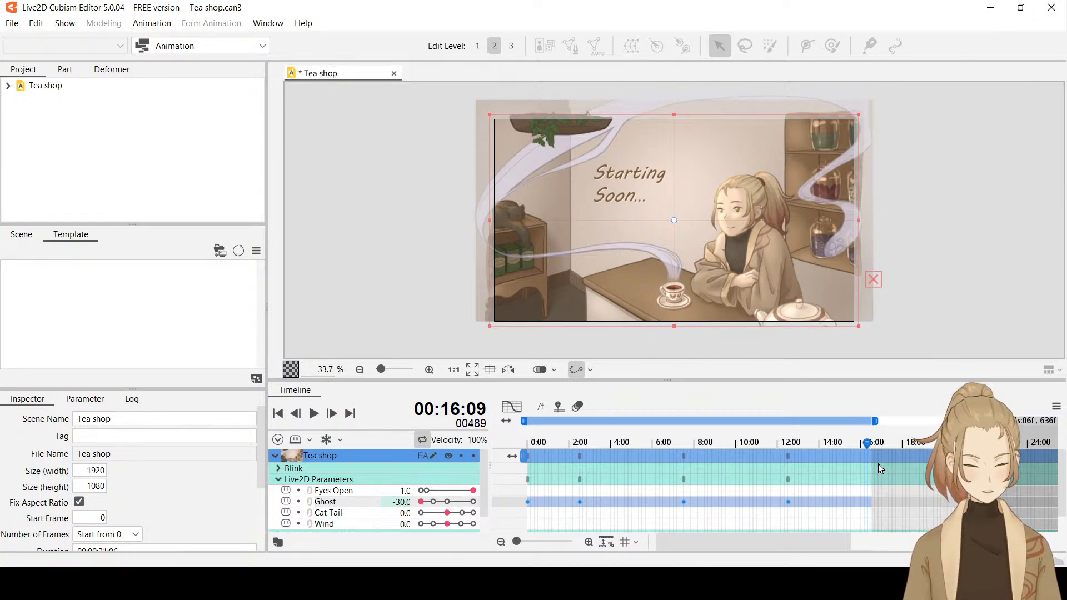
# Shorten the work area to end at the last Ghost keyframe, about 12:15, and play back the loop.
pyautogui.moveTo(868, 448); pyautogui.dragTo(788, 459)
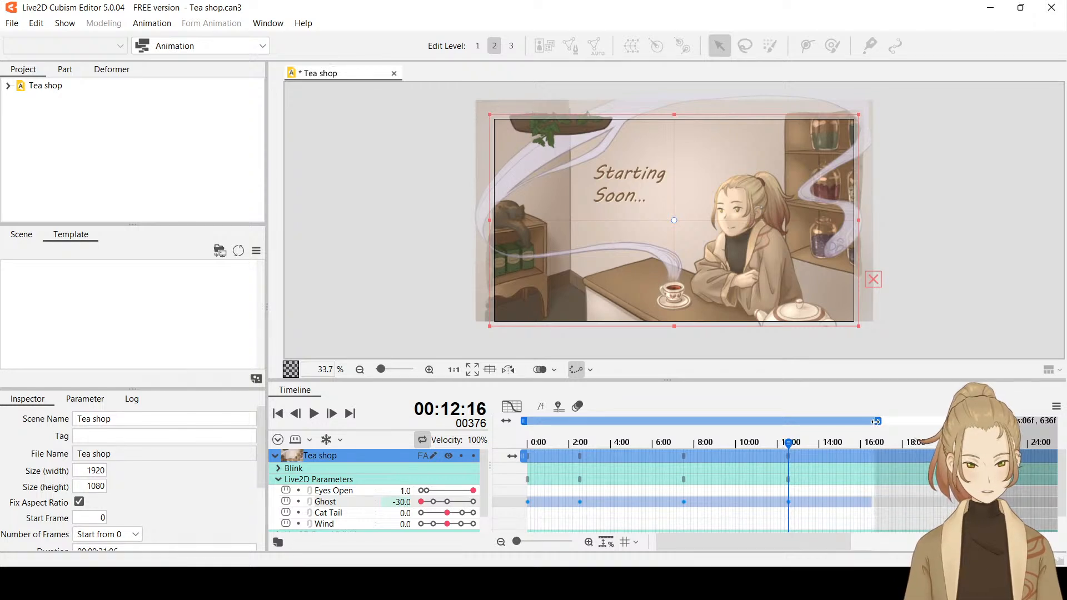
pyautogui.moveTo(875, 421); pyautogui.dragTo(525, 444)
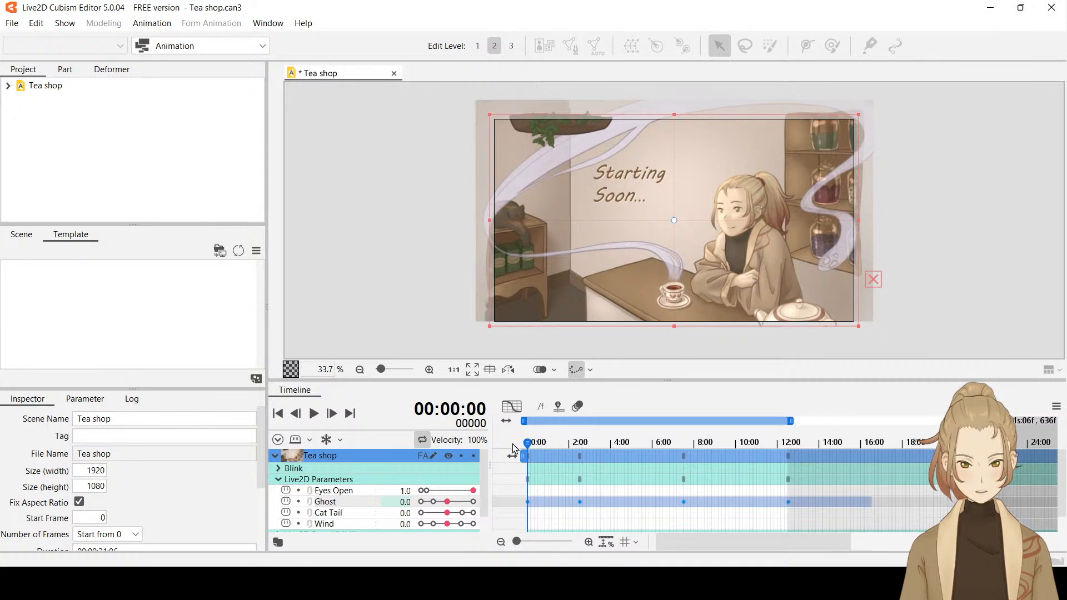
pyautogui.click(314, 414)
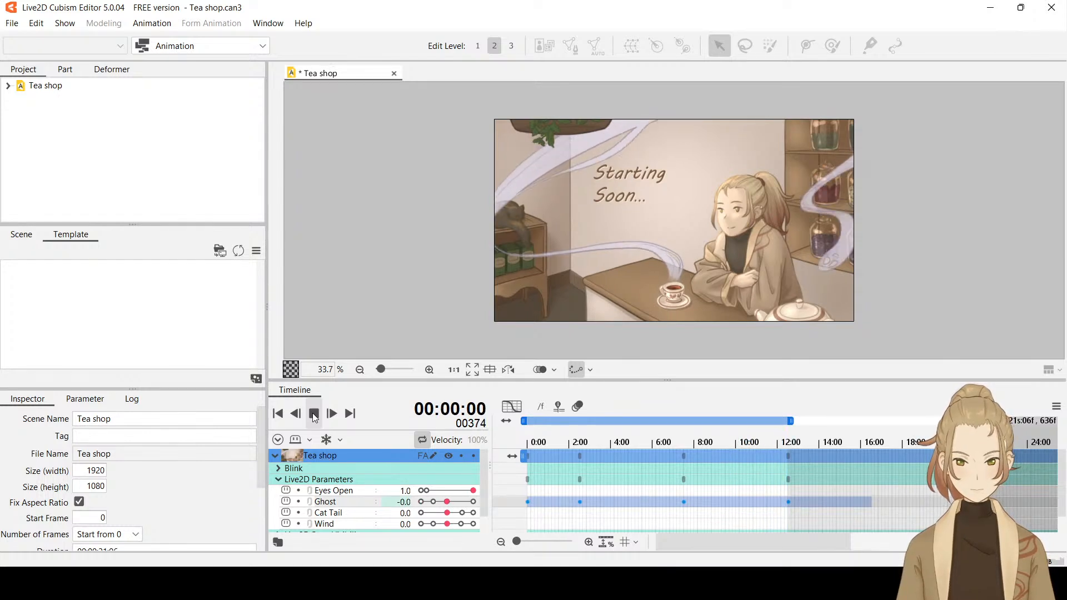
pyautogui.click(314, 414)
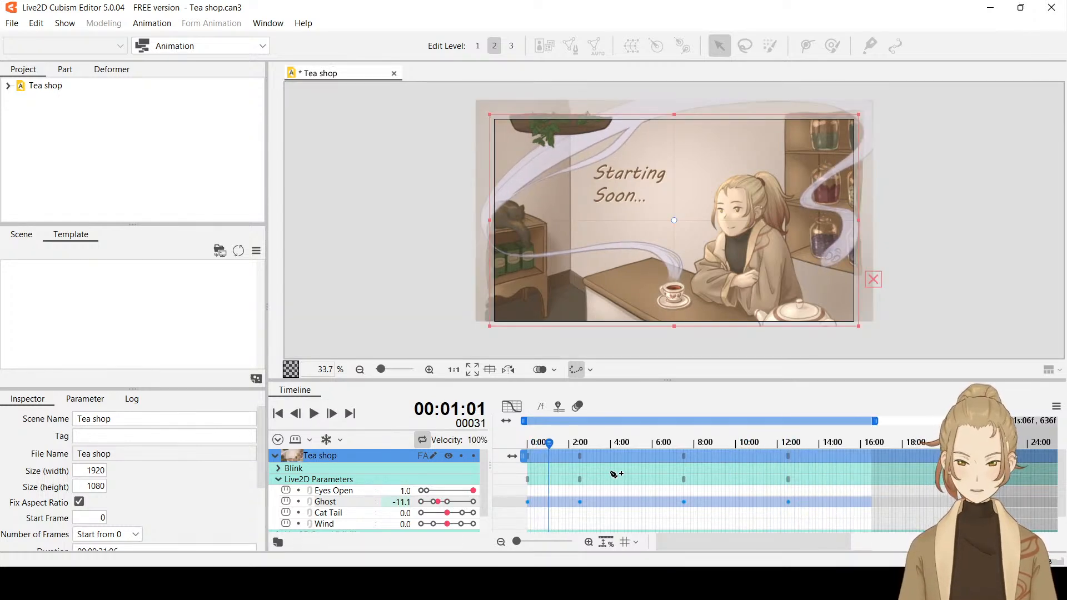
# Undo the track and work area extensions and the Ghost keyframe stretch, and redo the stretch and the work area extension.
pyautogui.hotkey('ctrl', 'z')
pyautogui.hotkey('ctrl', 'z')
pyautogui.hotkey('ctrl', 'z')
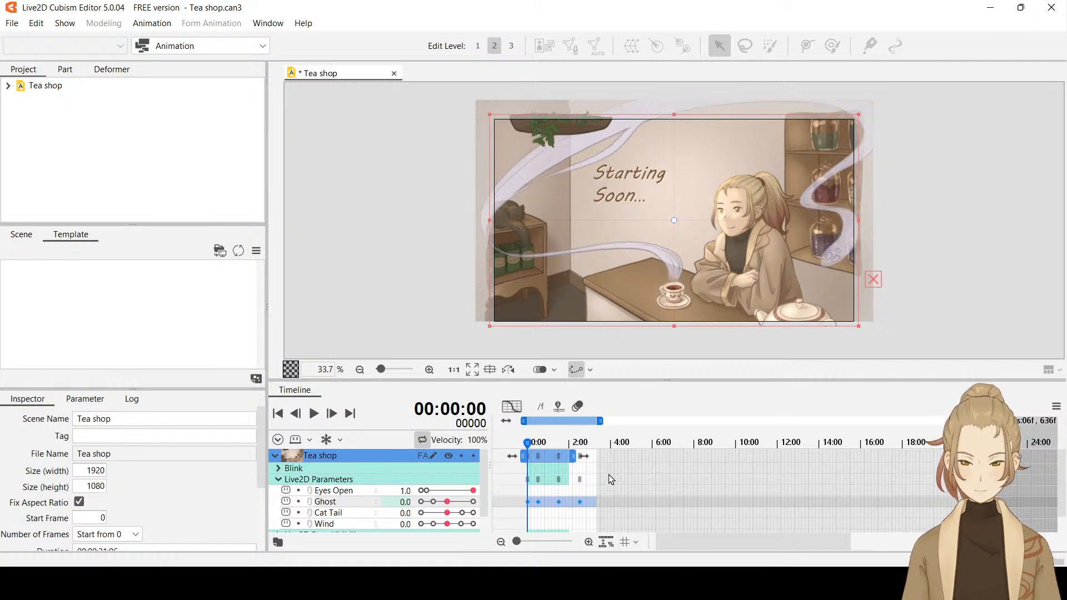
pyautogui.hotkey('ctrl', 'y')
pyautogui.hotkey('ctrl', 'y')
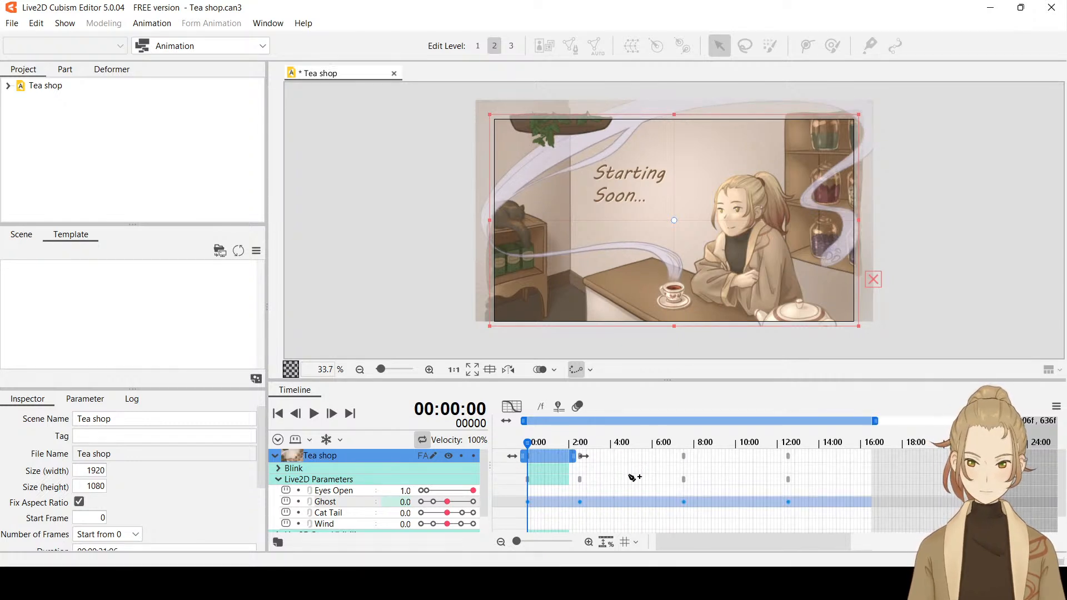
# Try shortening the work area to just past 10:00, play it back and undo the change, keeping the earlier extension.
pyautogui.moveTo(868, 422); pyautogui.dragTo(736, 434)
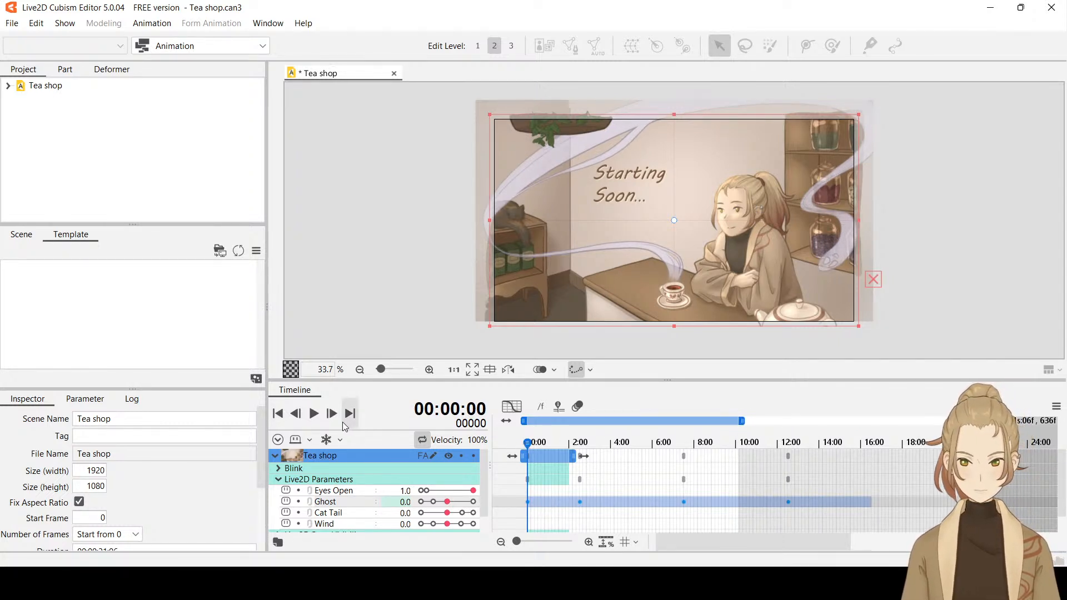
pyautogui.click(314, 417)
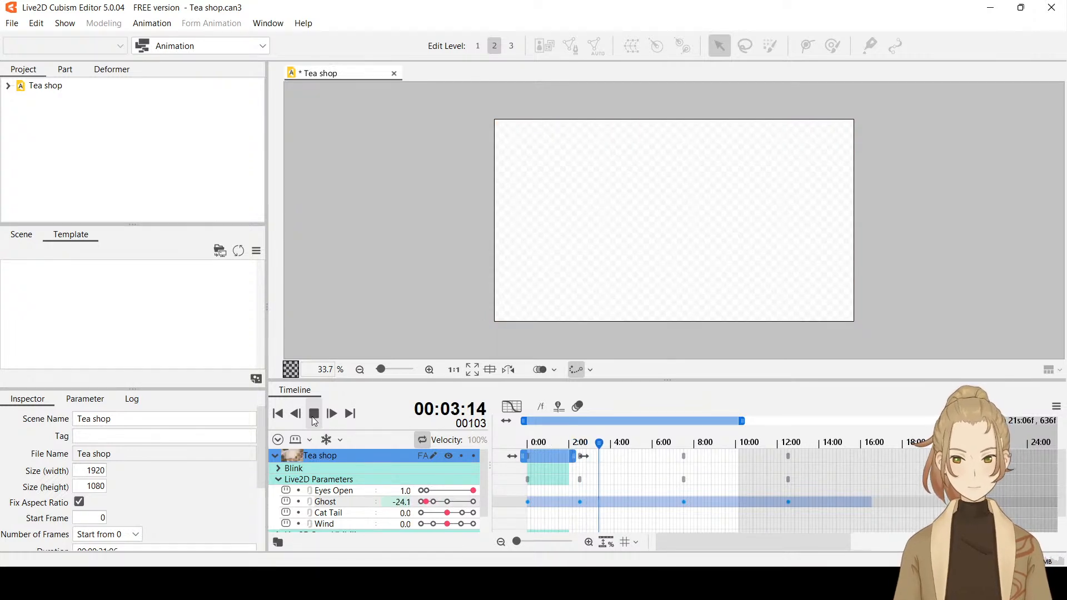
pyautogui.click(314, 417)
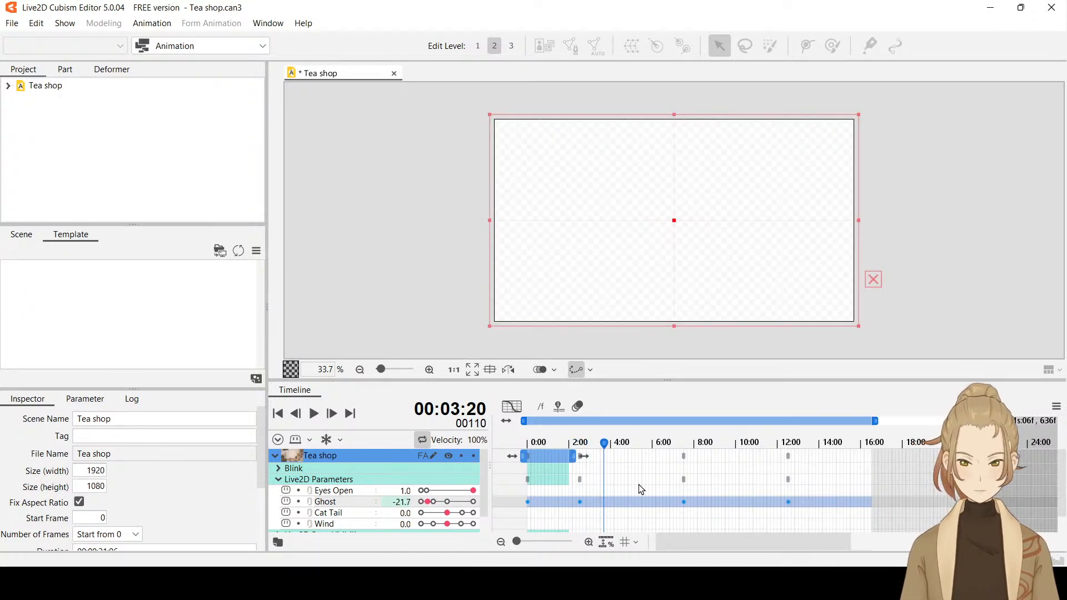
pyautogui.hotkey('ctrl', 'z')
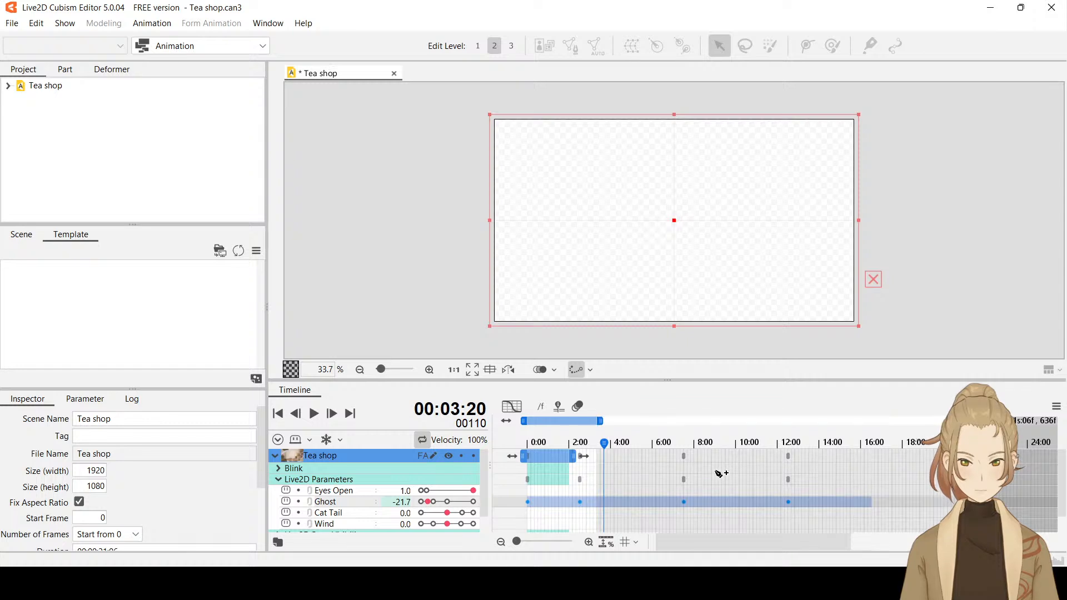
pyautogui.hotkey('ctrl', 'y')
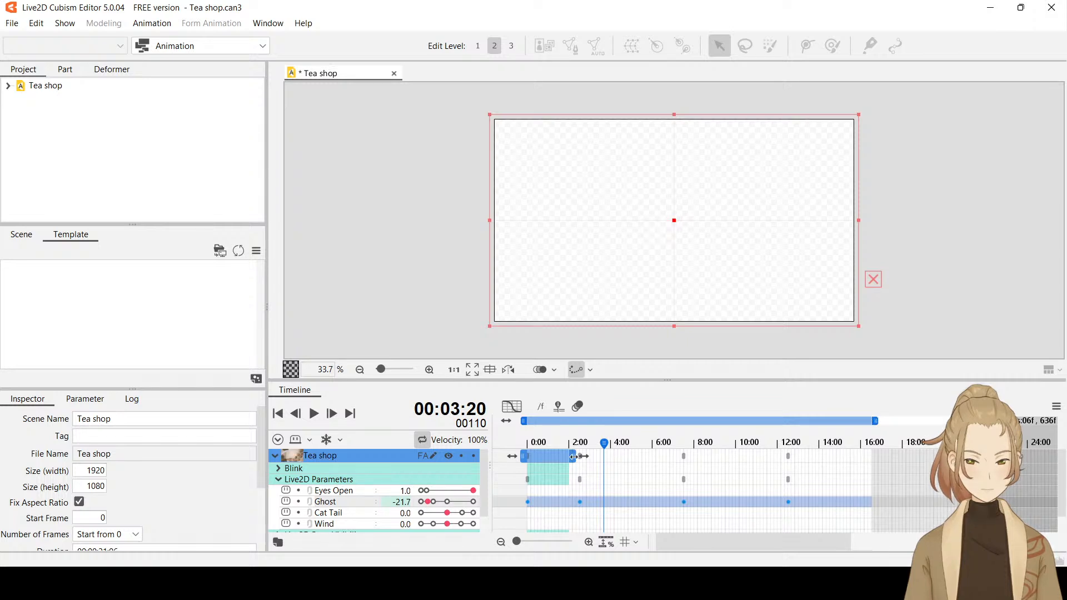
# Lengthen the Tea shop track past the scene's end and shorten the work area to just past 10:00.
pyautogui.moveTo(573, 457); pyautogui.dragTo(1062, 461)
pyautogui.moveTo(839, 543); pyautogui.dragTo(608, 543)
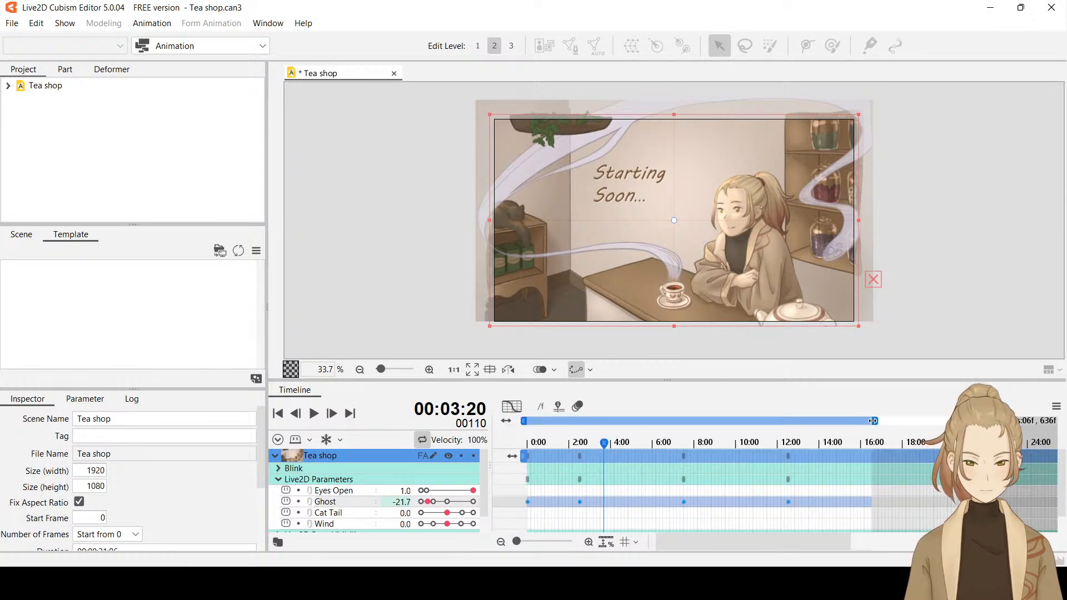
pyautogui.moveTo(875, 421); pyautogui.dragTo(738, 426)
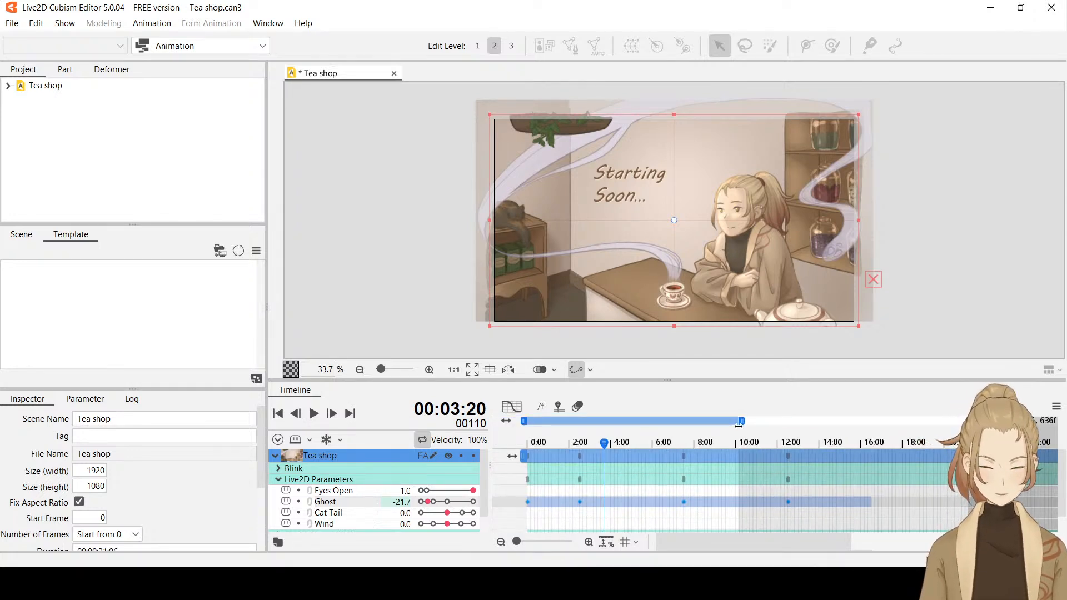
# Play back the scene from the start to review how the Ghost movement loops.
pyautogui.moveTo(605, 443); pyautogui.dragTo(489, 440)
pyautogui.click(314, 414)
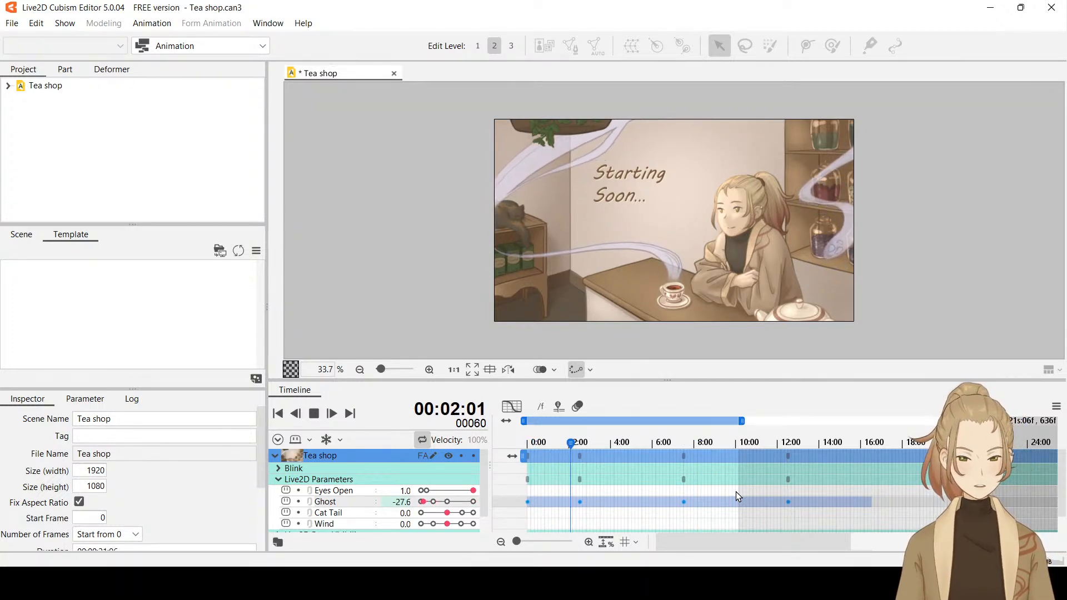
pyautogui.click(315, 414)
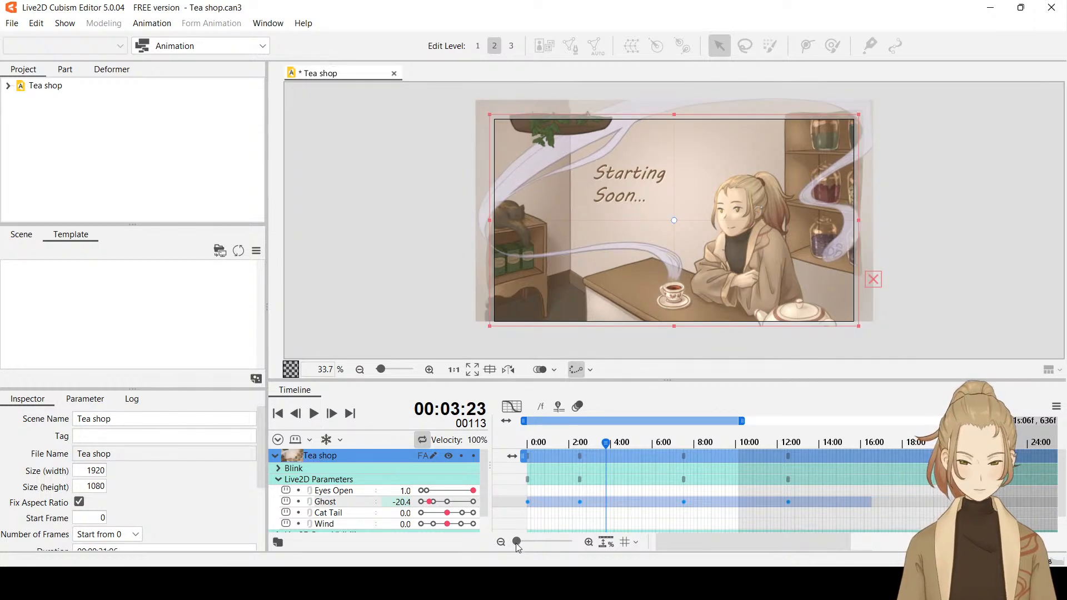
# Examine the frame position of Ghost's second keyframe and look along the timeline for the one after it.
pyautogui.moveTo(517, 541); pyautogui.dragTo(524, 542)
pyautogui.moveTo(722, 542); pyautogui.dragTo(559, 542)
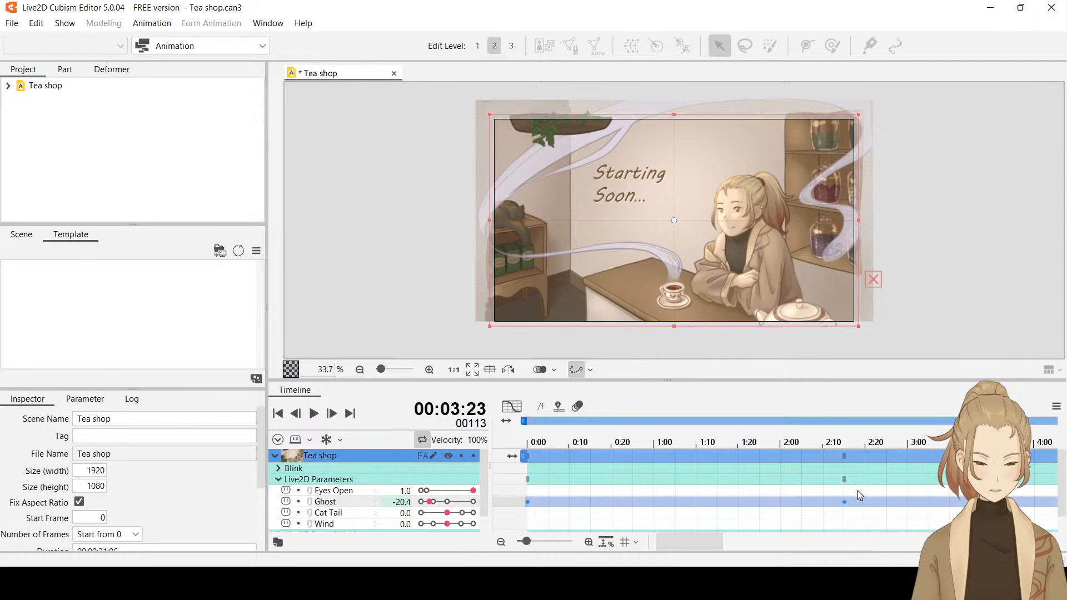
pyautogui.click(844, 455)
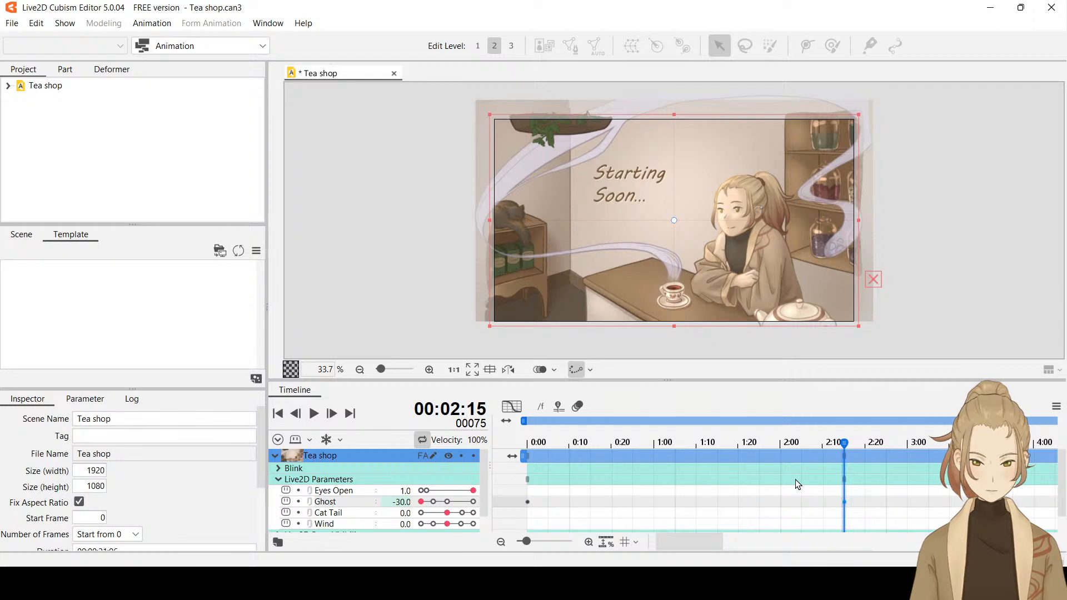
pyautogui.scroll(-1, 798, 484)
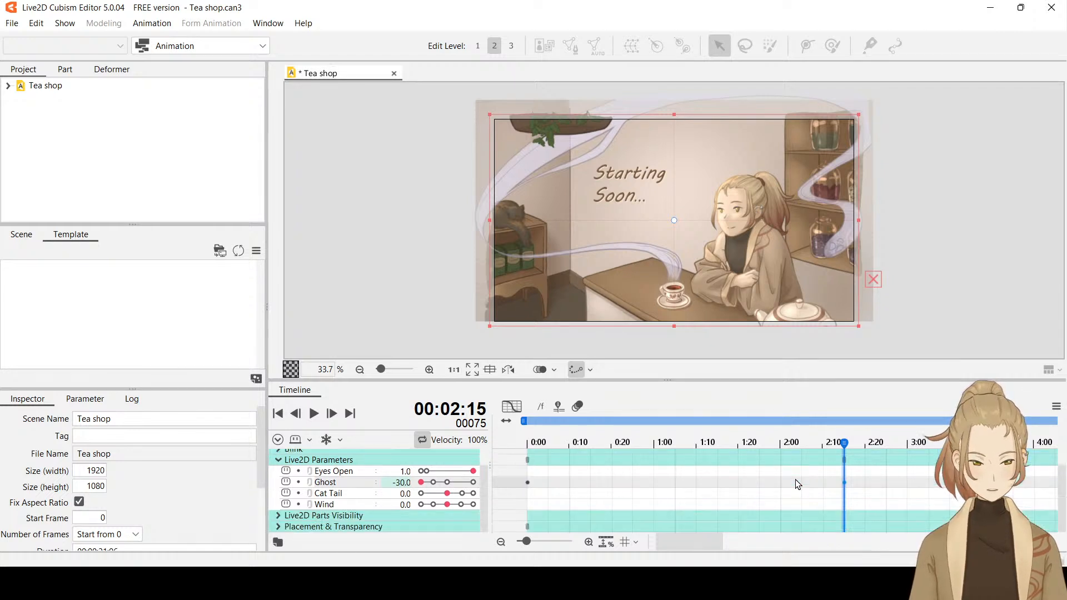
pyautogui.scroll(1, 798, 484)
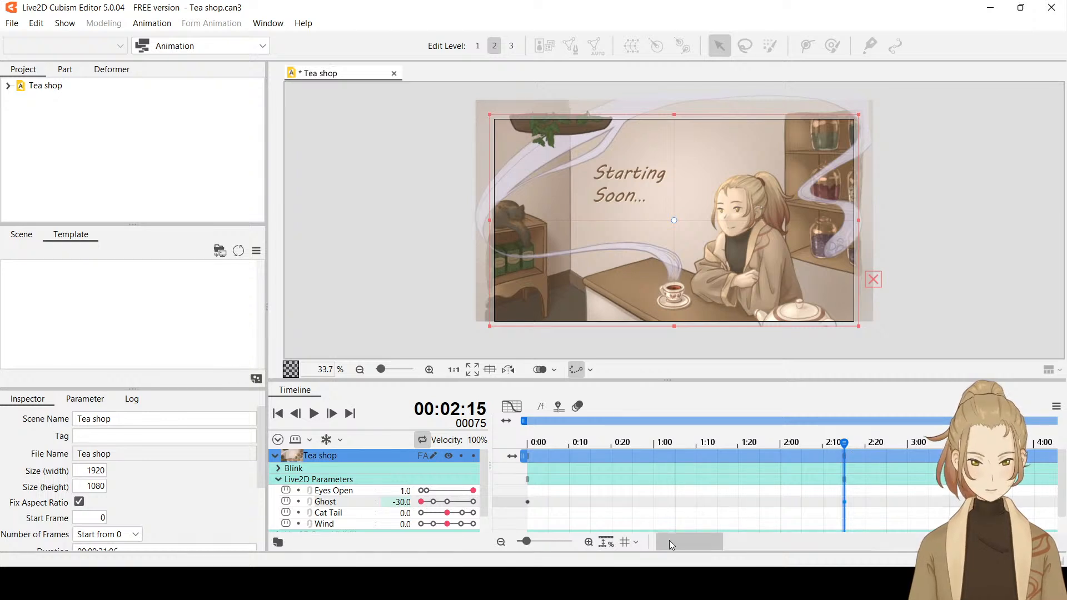
pyautogui.moveTo(669, 541); pyautogui.dragTo(684, 544)
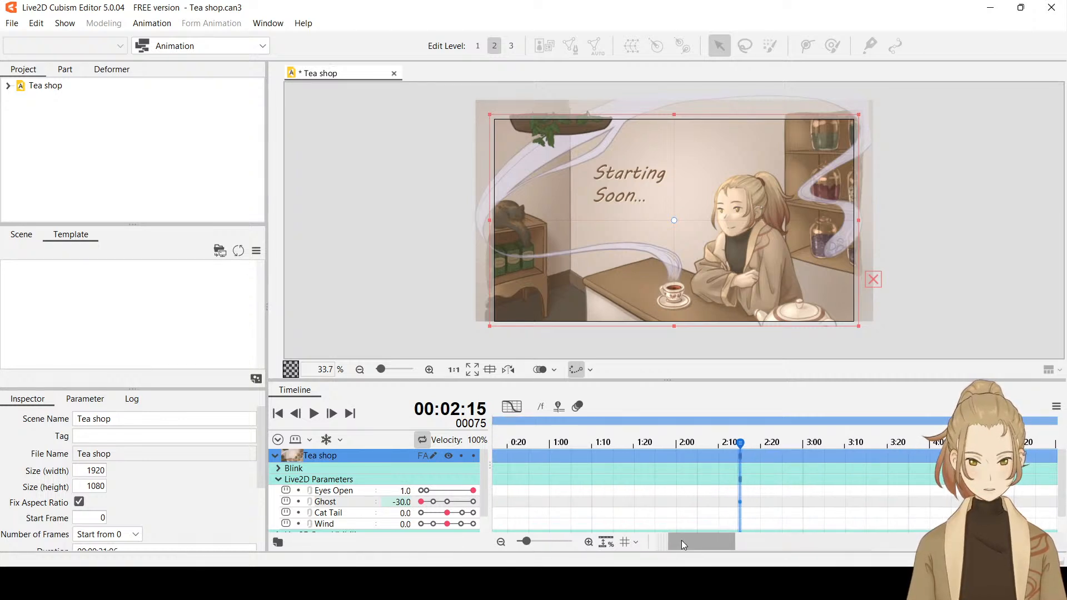
pyautogui.moveTo(681, 541); pyautogui.dragTo(747, 546)
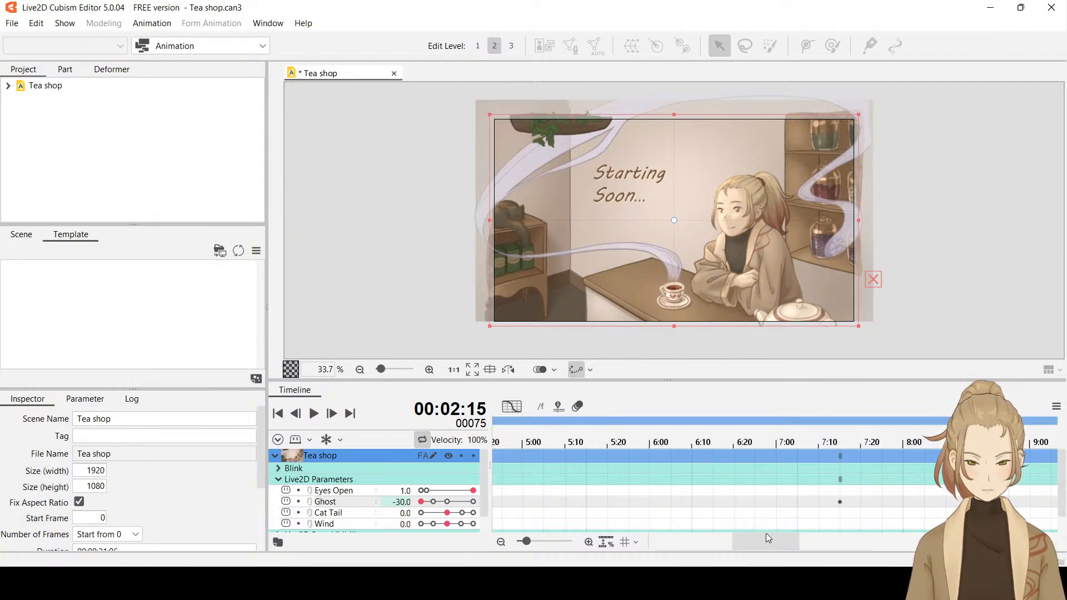
pyautogui.moveTo(766, 540); pyautogui.dragTo(683, 543)
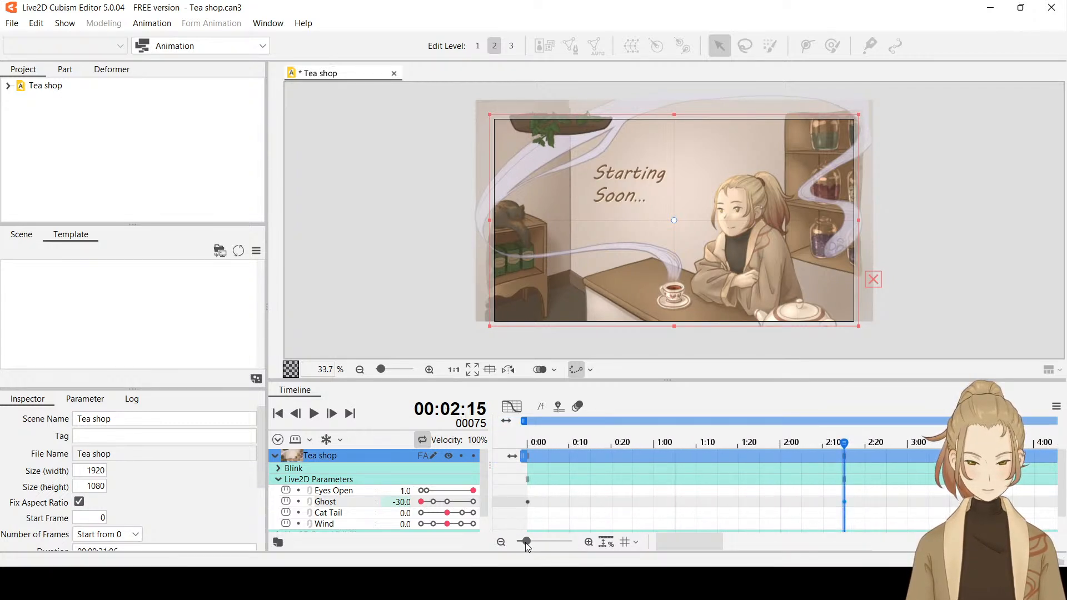
# Compare the frame positions of Ghost's second and third keyframes by moving the playhead between the two.
pyautogui.moveTo(527, 541); pyautogui.dragTo(522, 543)
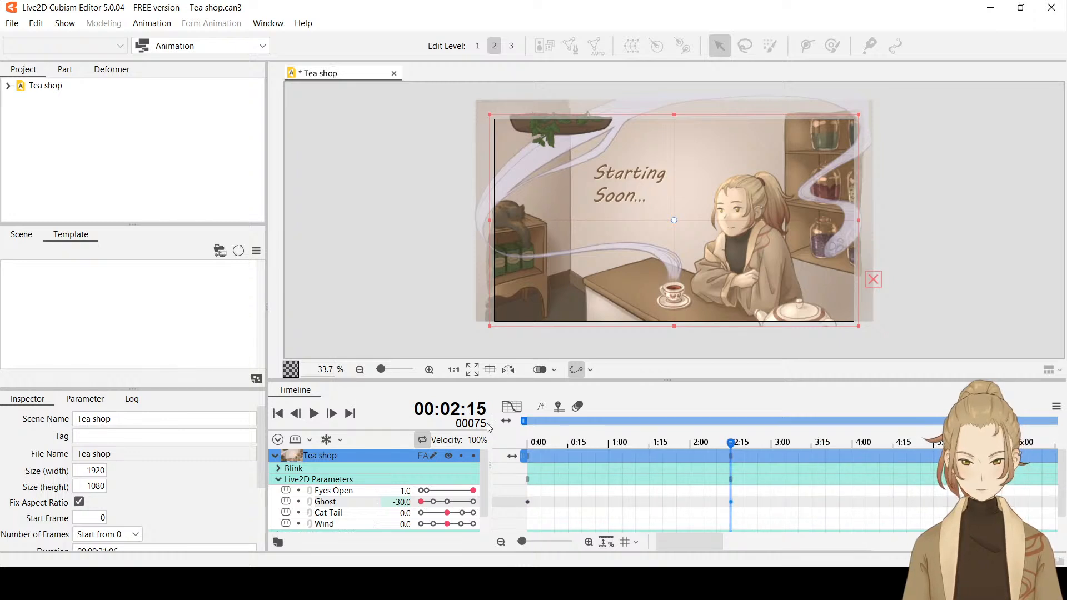
pyautogui.moveTo(662, 542); pyautogui.dragTo(668, 541)
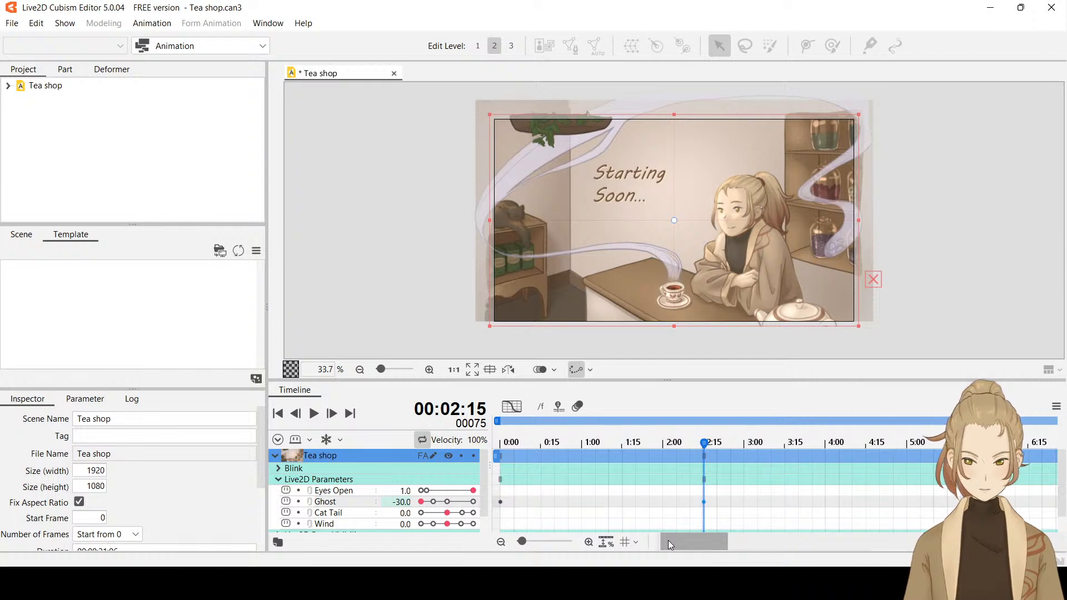
pyautogui.moveTo(668, 540); pyautogui.dragTo(719, 542)
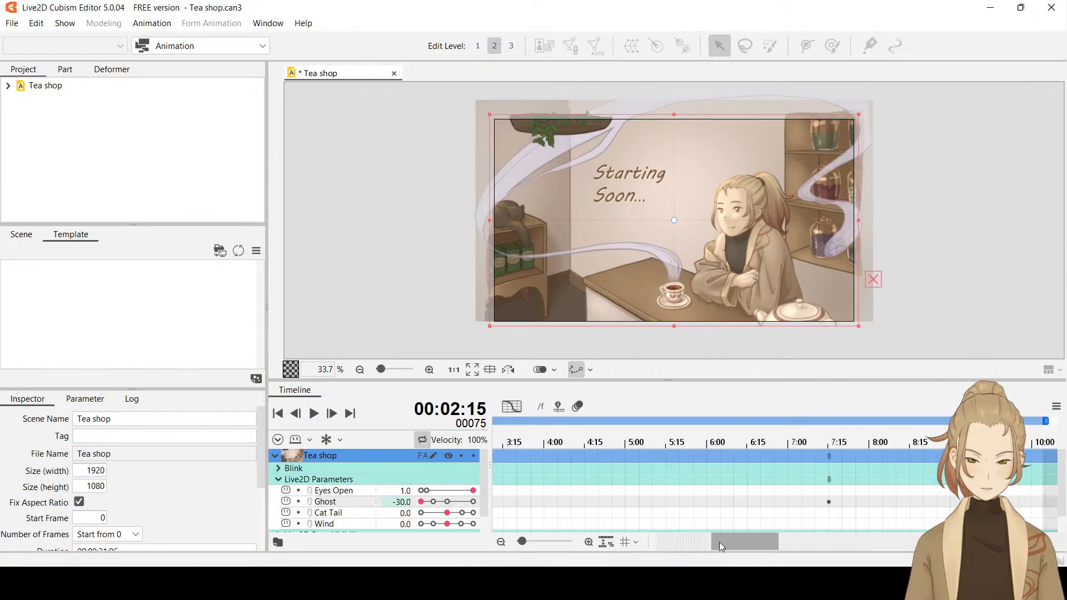
pyautogui.click(828, 442)
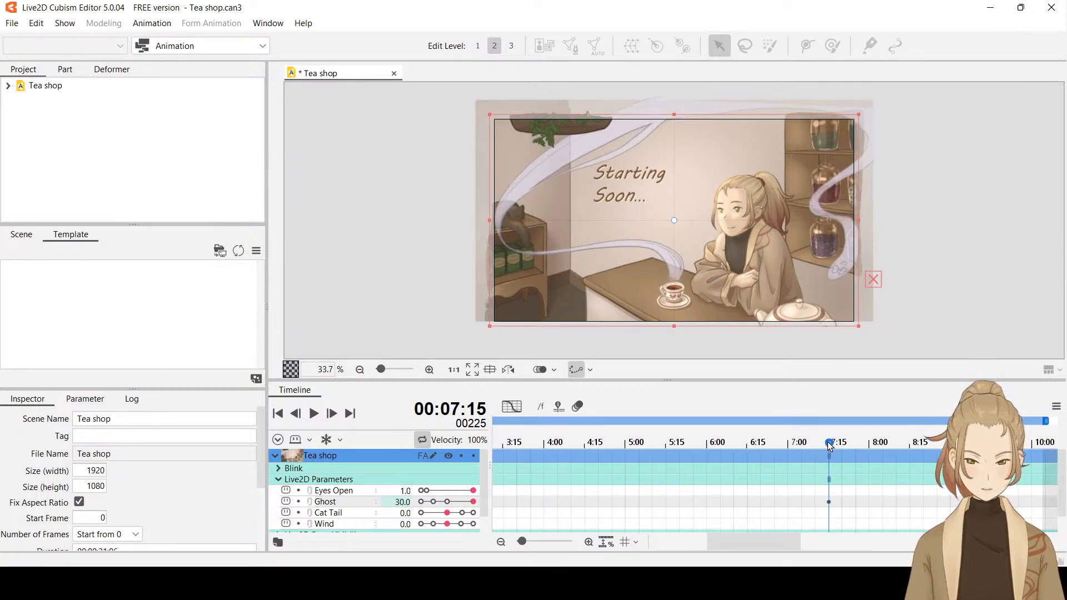
pyautogui.moveTo(746, 544); pyautogui.dragTo(694, 544)
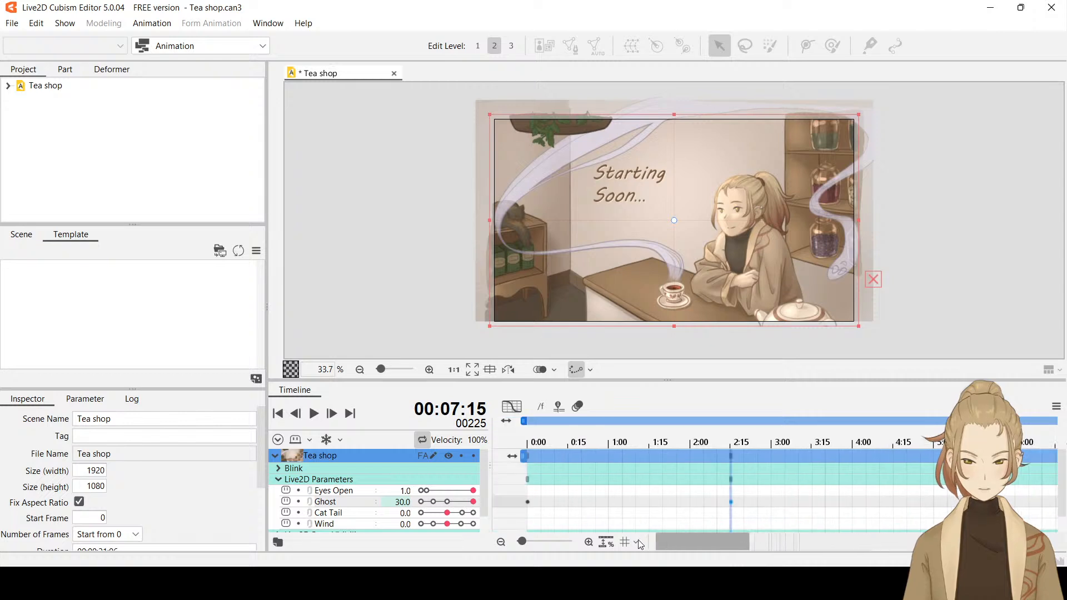
pyautogui.click(732, 444)
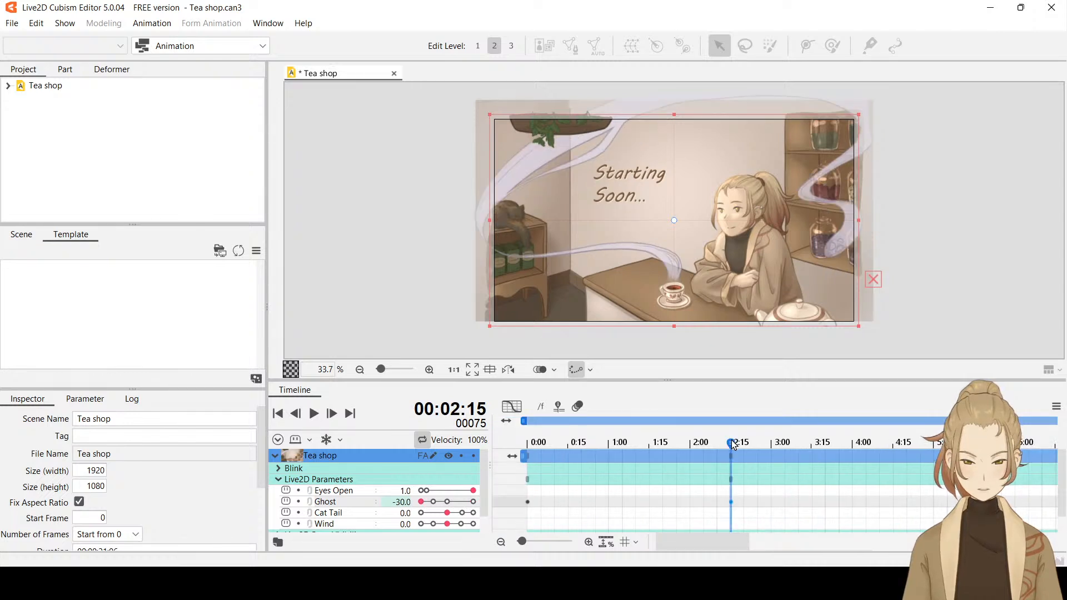
pyautogui.moveTo(716, 541); pyautogui.dragTo(759, 544)
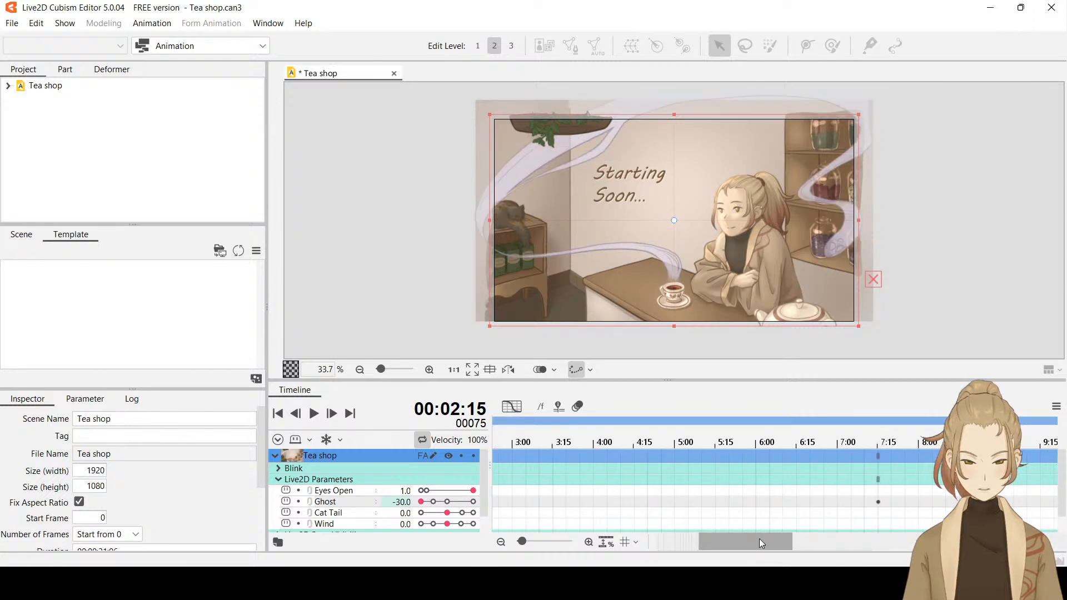
pyautogui.click(878, 443)
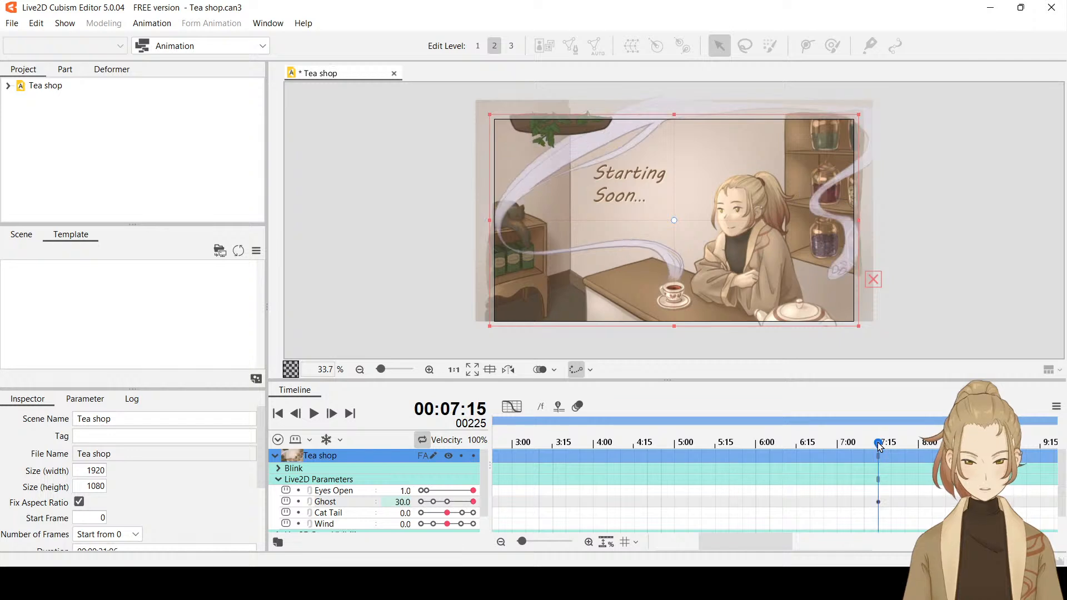
pyautogui.moveTo(737, 545); pyautogui.dragTo(688, 543)
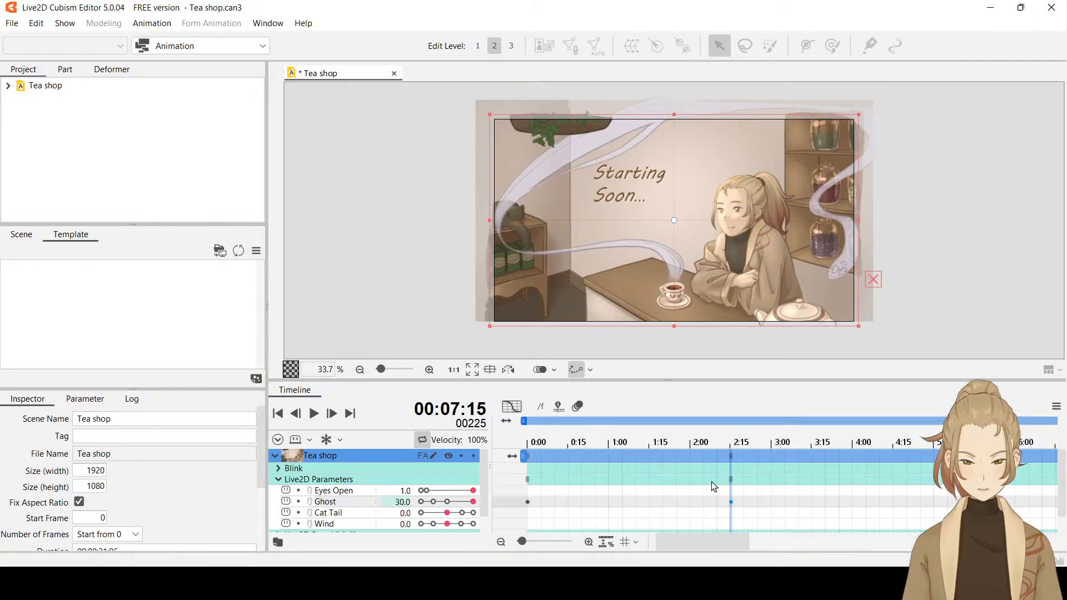
# Recheck the interval between Ghost's -30 and 30 keyframes against the end of the work area to determine the loop length.
pyautogui.click(732, 445)
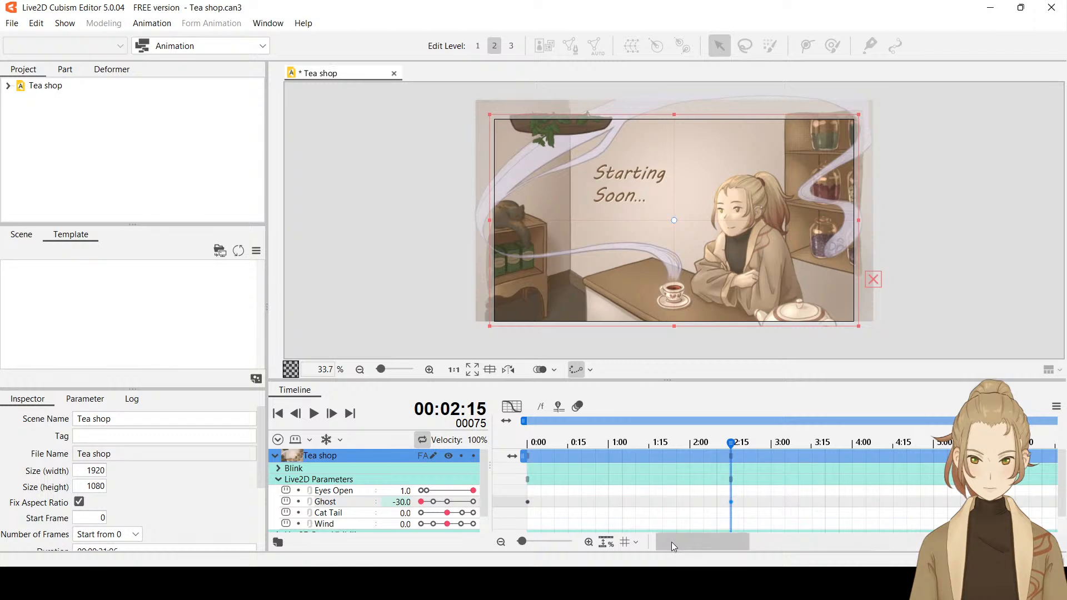
pyautogui.moveTo(671, 542); pyautogui.dragTo(733, 543)
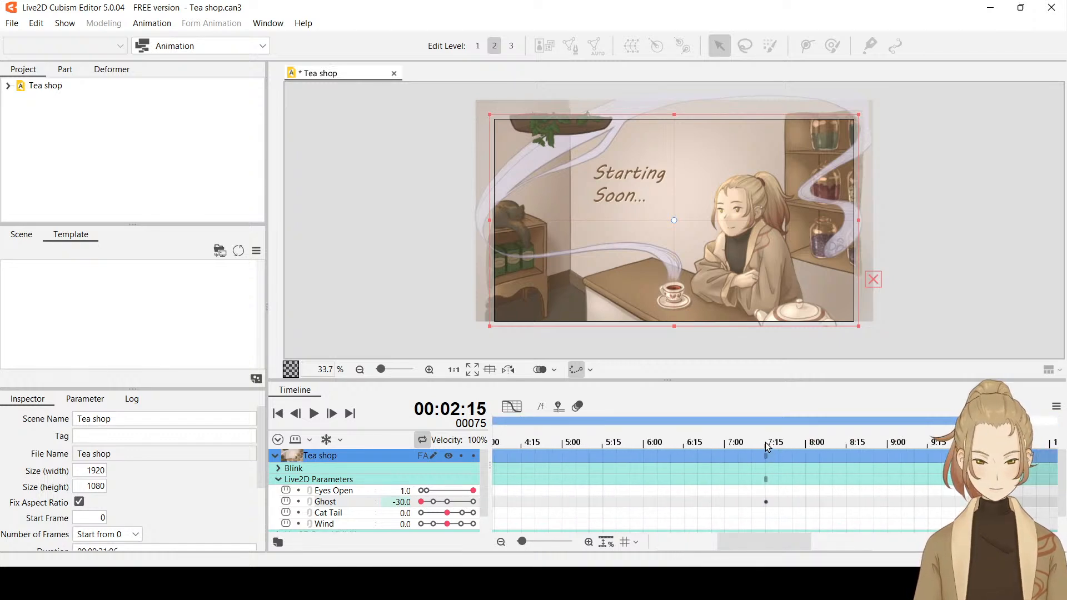
pyautogui.click(767, 444)
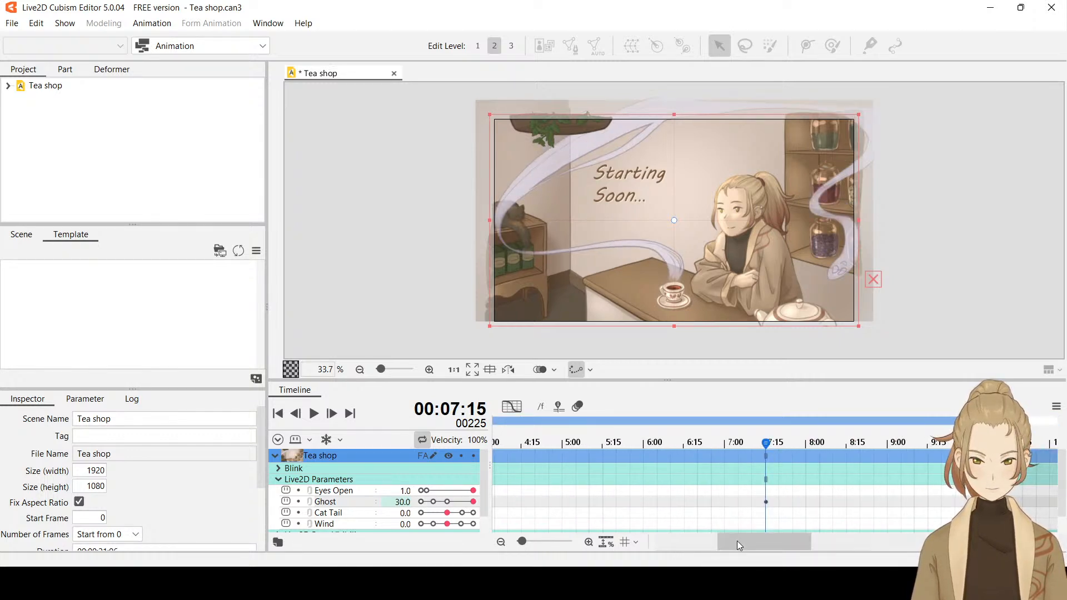
pyautogui.moveTo(737, 541); pyautogui.dragTo(750, 543)
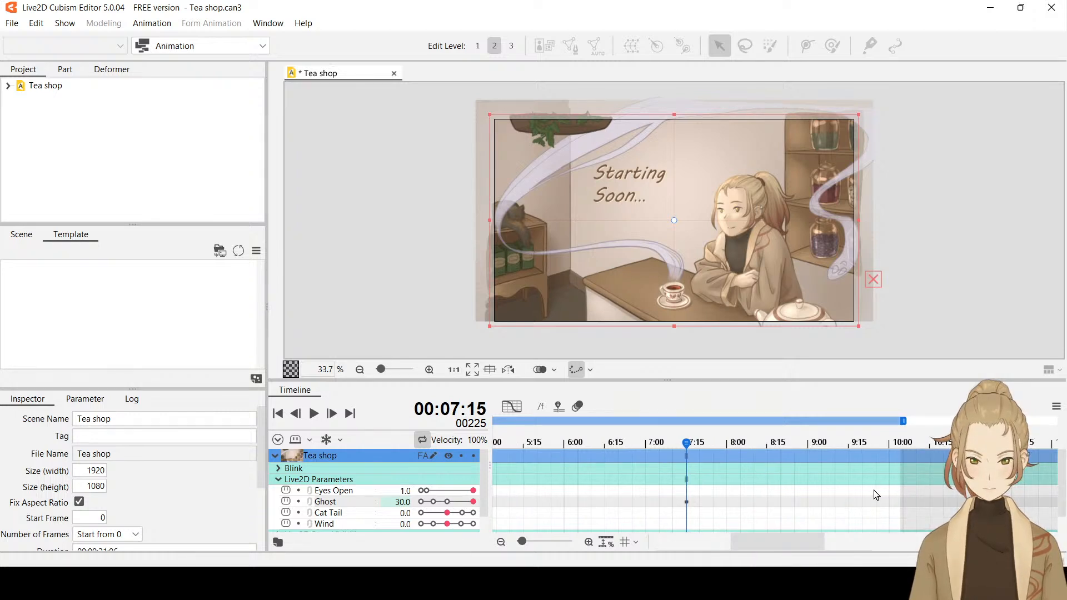
pyautogui.scroll(-1, 876, 493)
pyautogui.scroll(1, 875, 494)
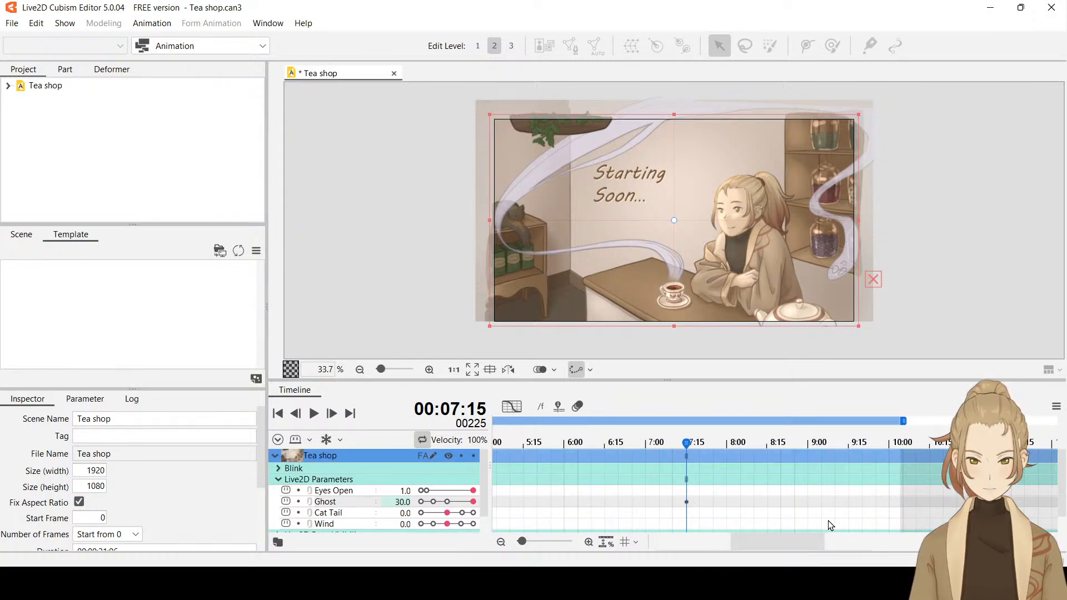
pyautogui.moveTo(784, 540); pyautogui.dragTo(710, 541)
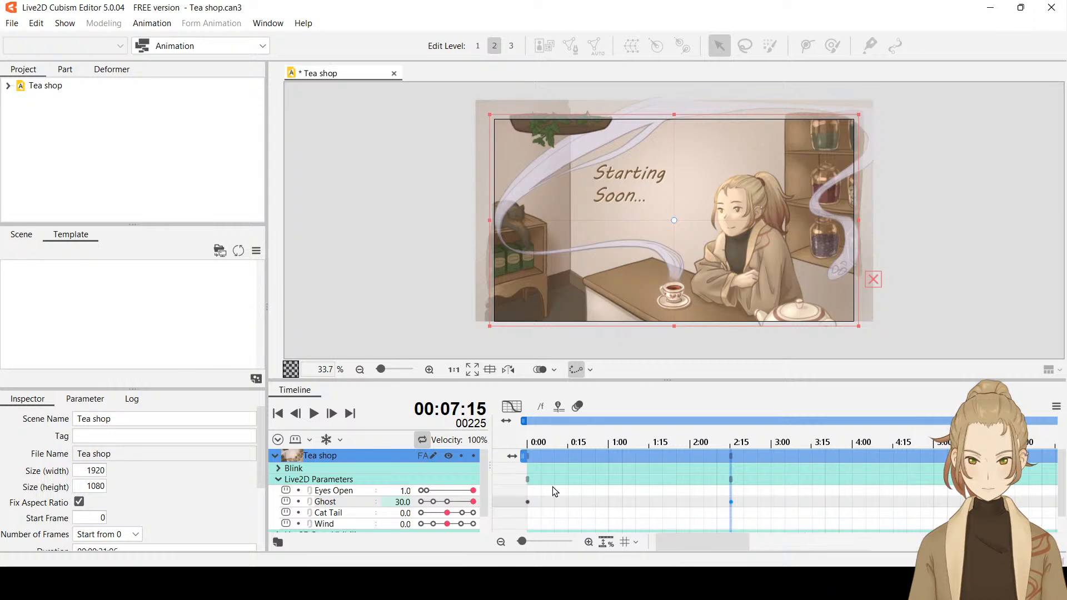
pyautogui.click(731, 445)
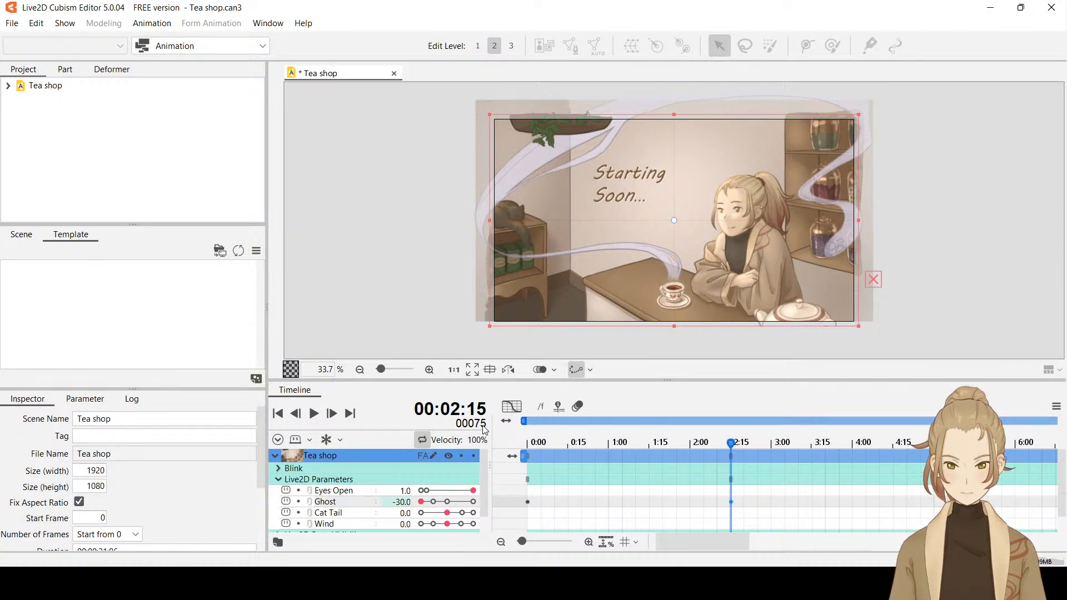
pyautogui.moveTo(701, 543); pyautogui.dragTo(745, 547)
pyautogui.click(879, 446)
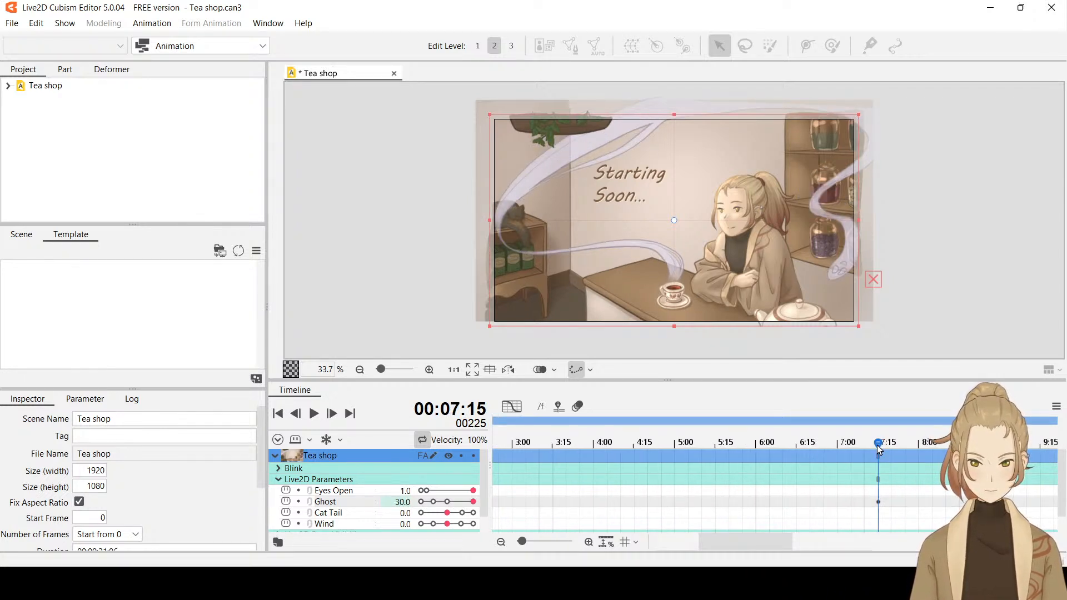
pyautogui.moveTo(782, 537)
pyautogui.mouseDown()
pyautogui.moveTo(707, 541)
pyautogui.moveTo(780, 541)
pyautogui.mouseUp()
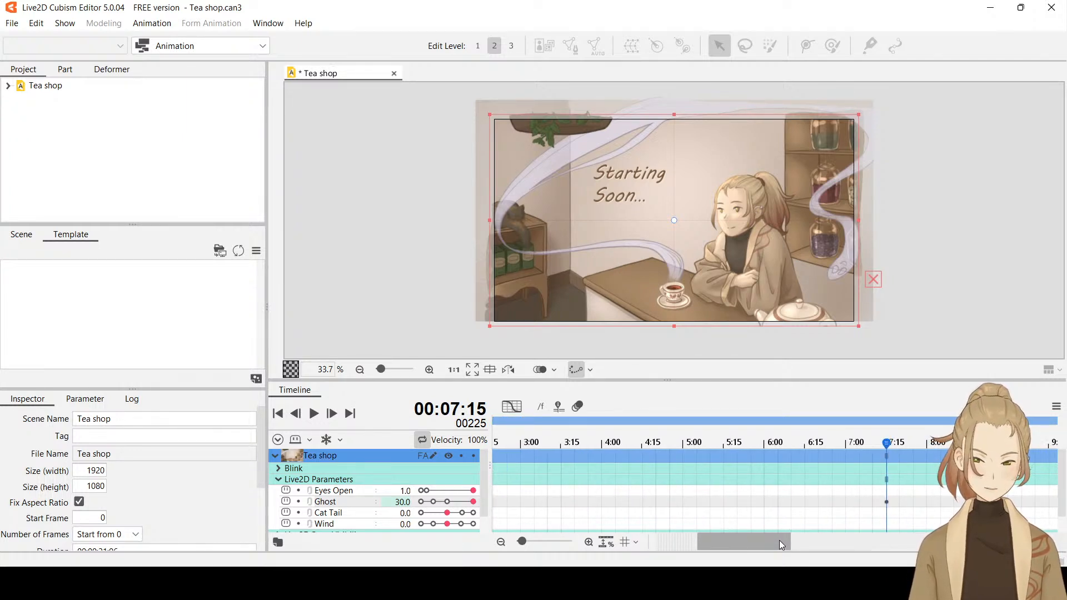
# Move the playhead to frame 300 and shorten the end of the work area to 10:00.
pyautogui.moveTo(780, 541); pyautogui.dragTo(823, 541)
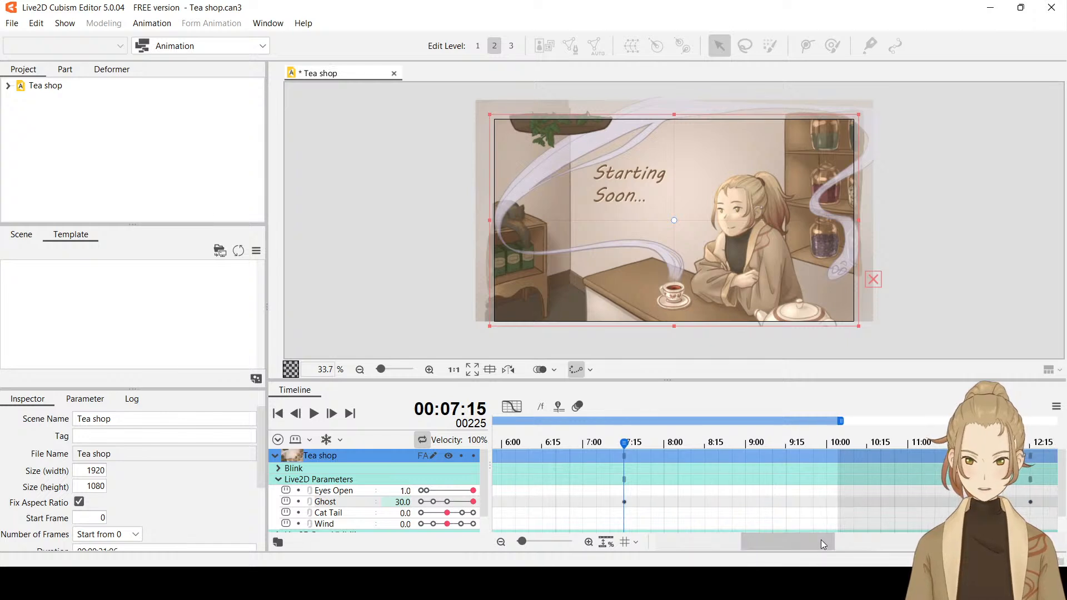
pyautogui.click(841, 447)
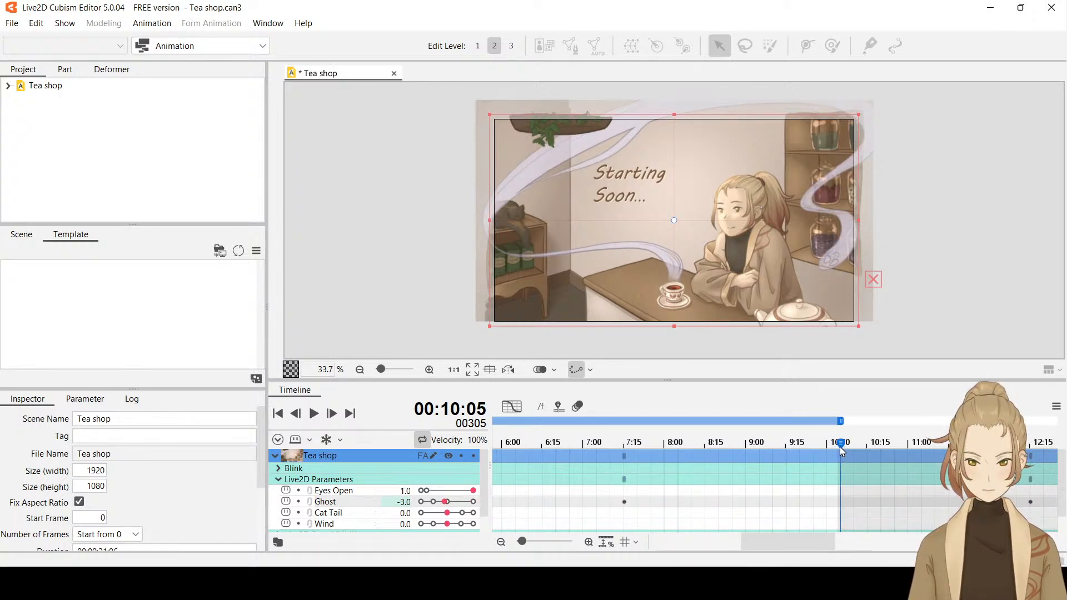
pyautogui.moveTo(842, 450); pyautogui.dragTo(827, 421)
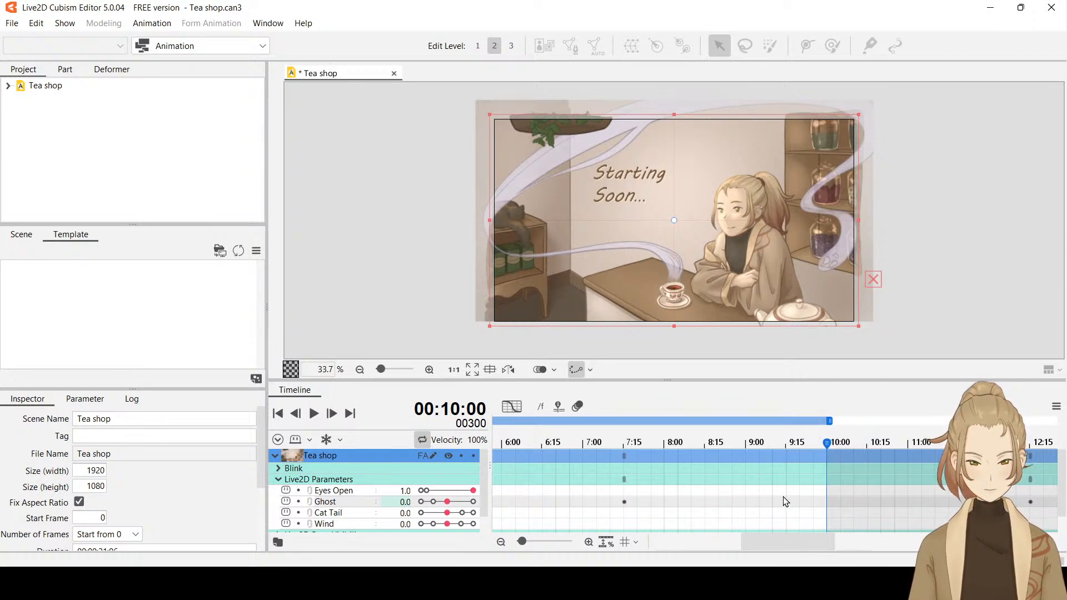
# Play back the shortened work area with the timeline zoomed out to review the Ghost loop, and stop the playback.
pyautogui.scroll(-1, 726, 490)
pyautogui.moveTo(745, 542); pyautogui.dragTo(646, 546)
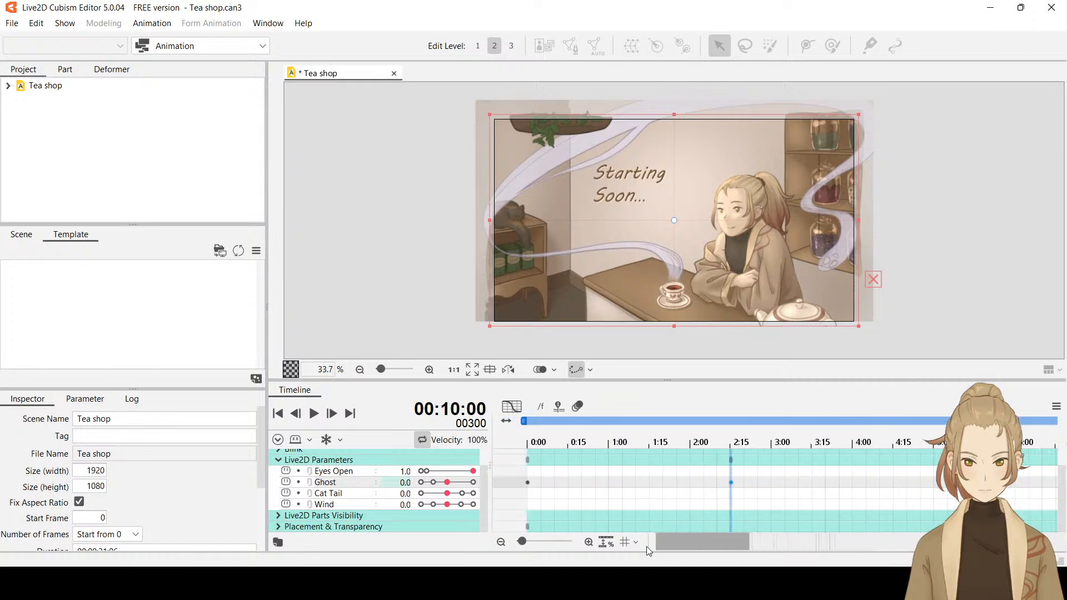
pyautogui.click(316, 415)
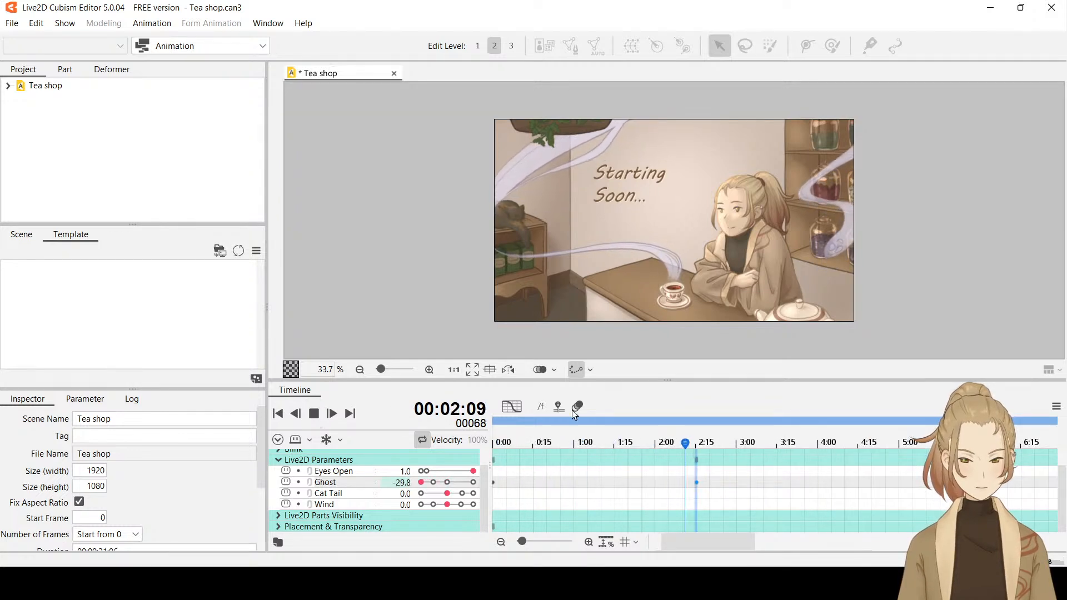
pyautogui.click(502, 542)
pyautogui.click(502, 543)
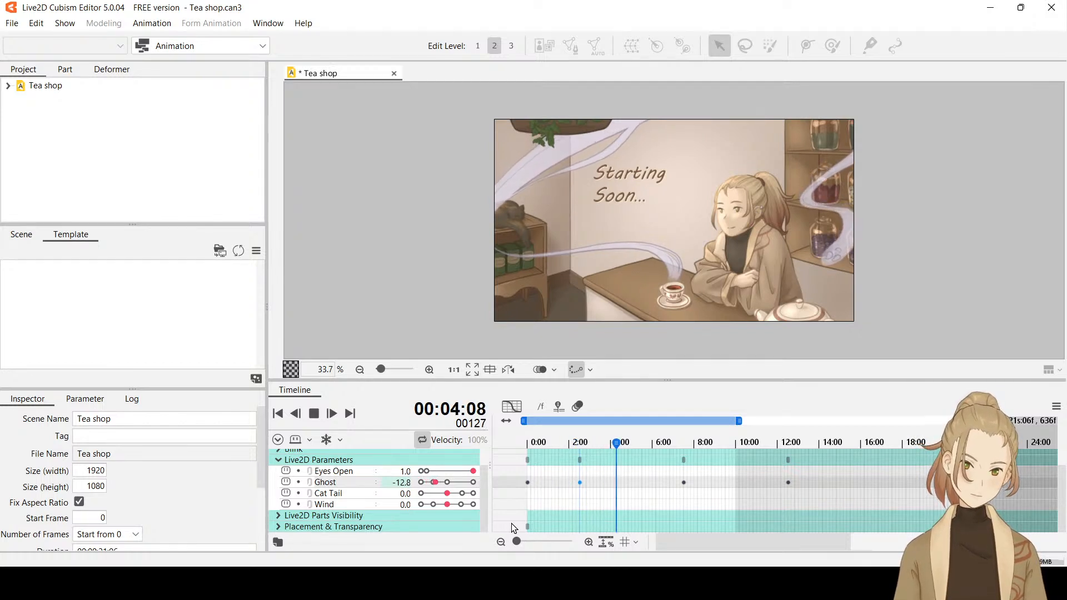
pyautogui.press('space')
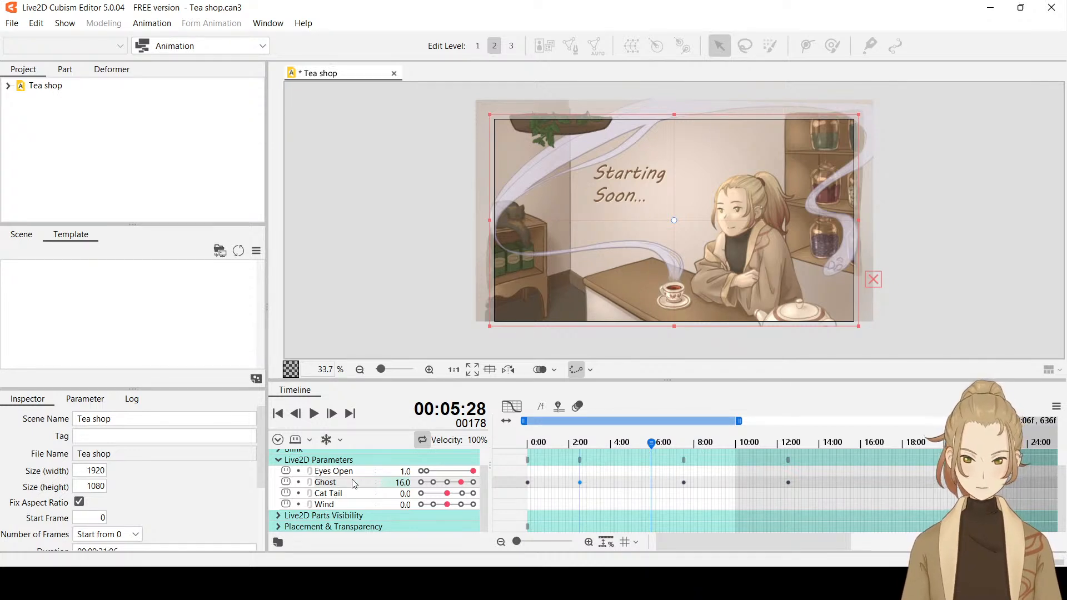
# Add a keyframe with value 0.0 to the Wind parameter at frame 0.
pyautogui.click(334, 506)
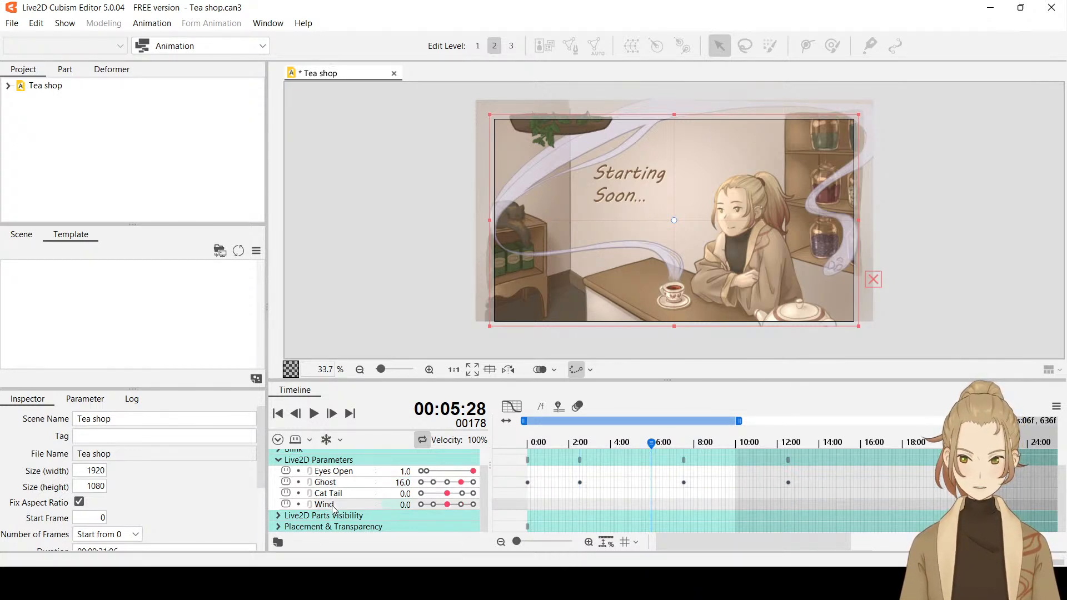
pyautogui.moveTo(640, 450); pyautogui.dragTo(503, 468)
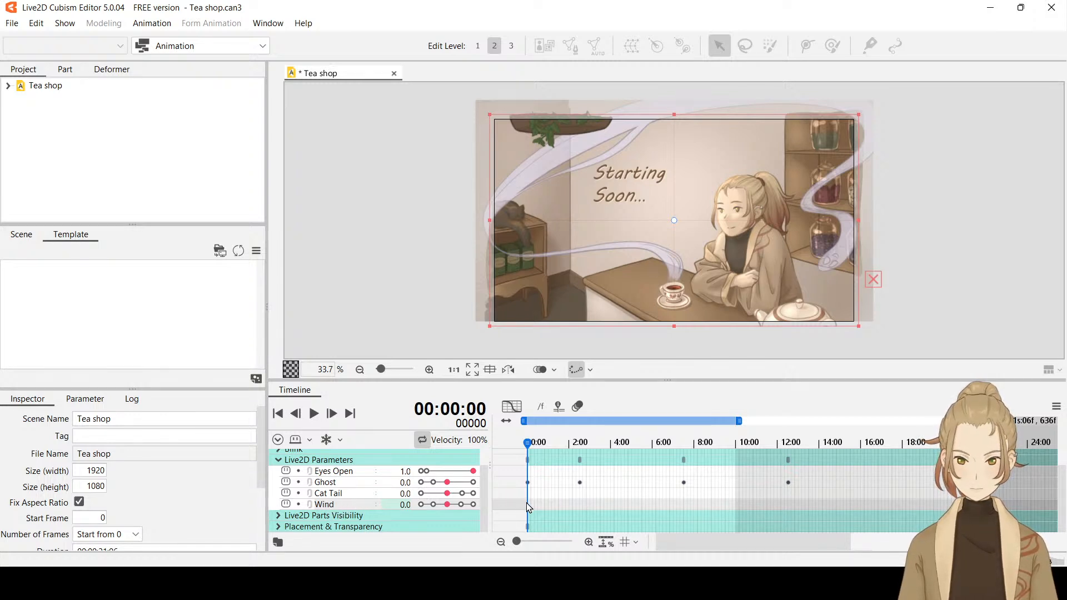
pyautogui.moveTo(528, 507); pyautogui.dragTo(524, 506)
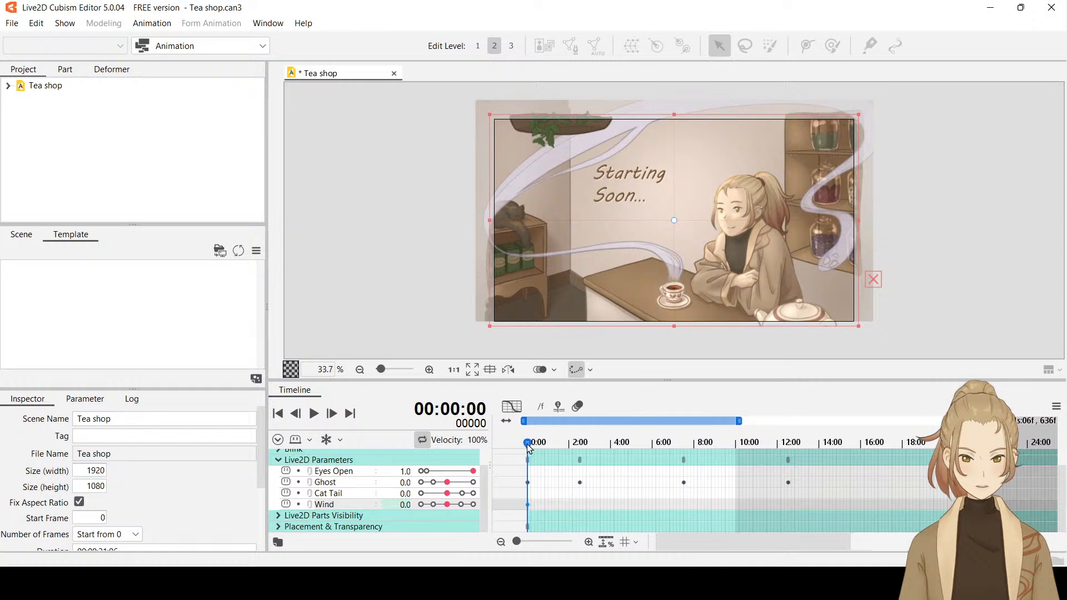
# Move the playhead to frame 60 and add a Wind keyframe with value 0.
pyautogui.moveTo(528, 447)
pyautogui.mouseDown()
pyautogui.moveTo(556, 436)
pyautogui.moveTo(517, 451)
pyautogui.mouseUp()
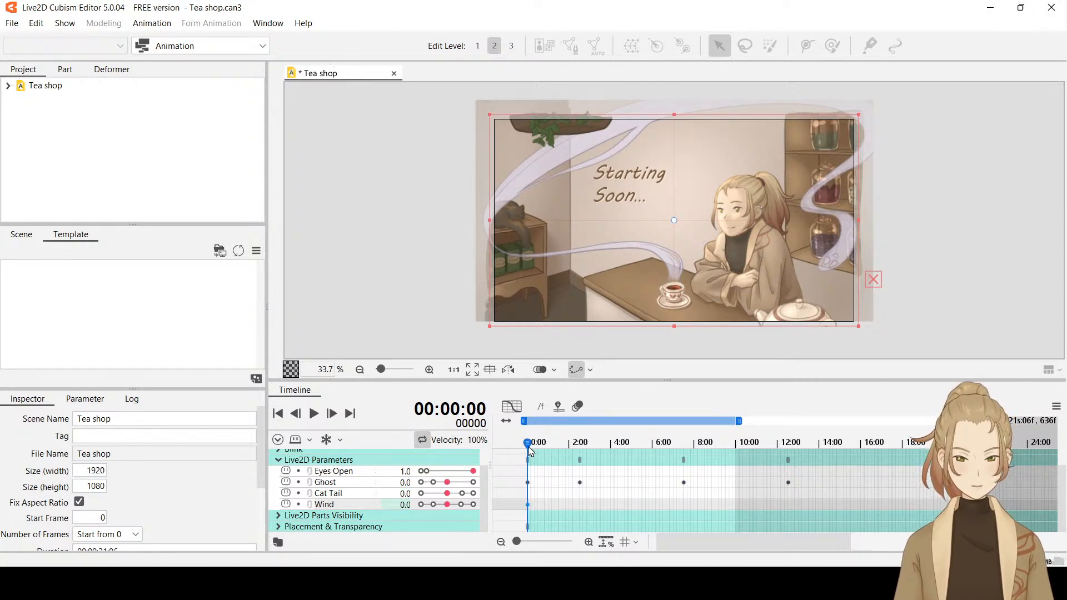
pyautogui.moveTo(531, 452); pyautogui.dragTo(564, 451)
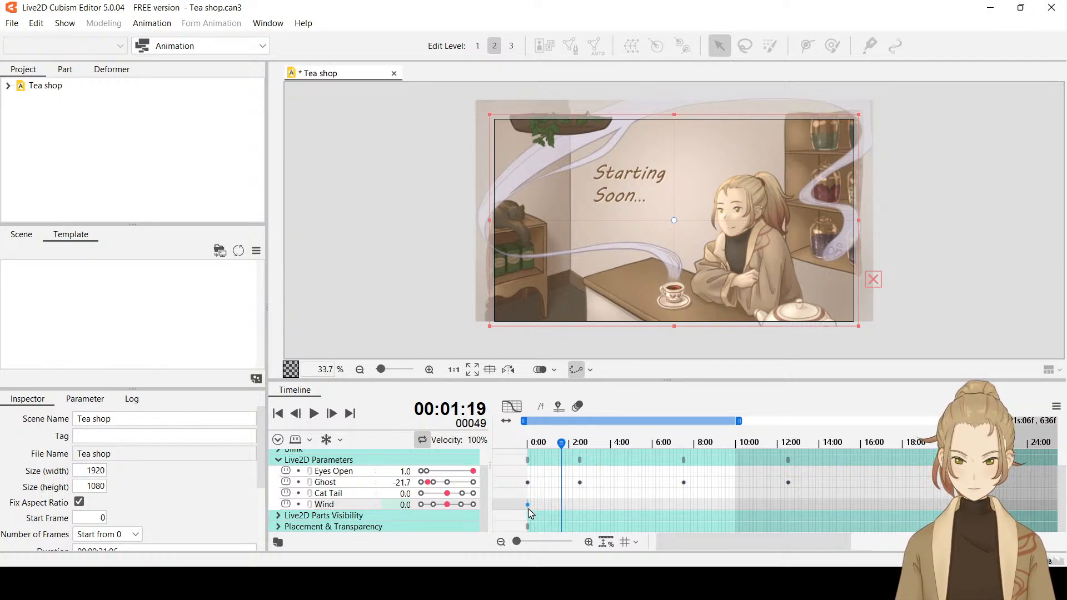
pyautogui.moveTo(561, 443); pyautogui.dragTo(572, 448)
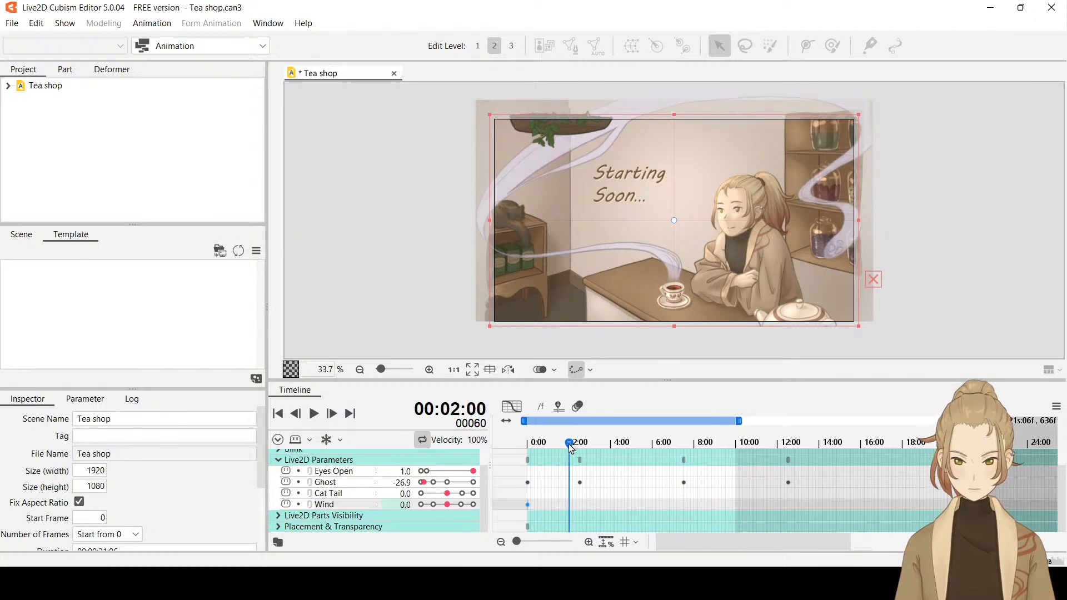
pyautogui.click(448, 504)
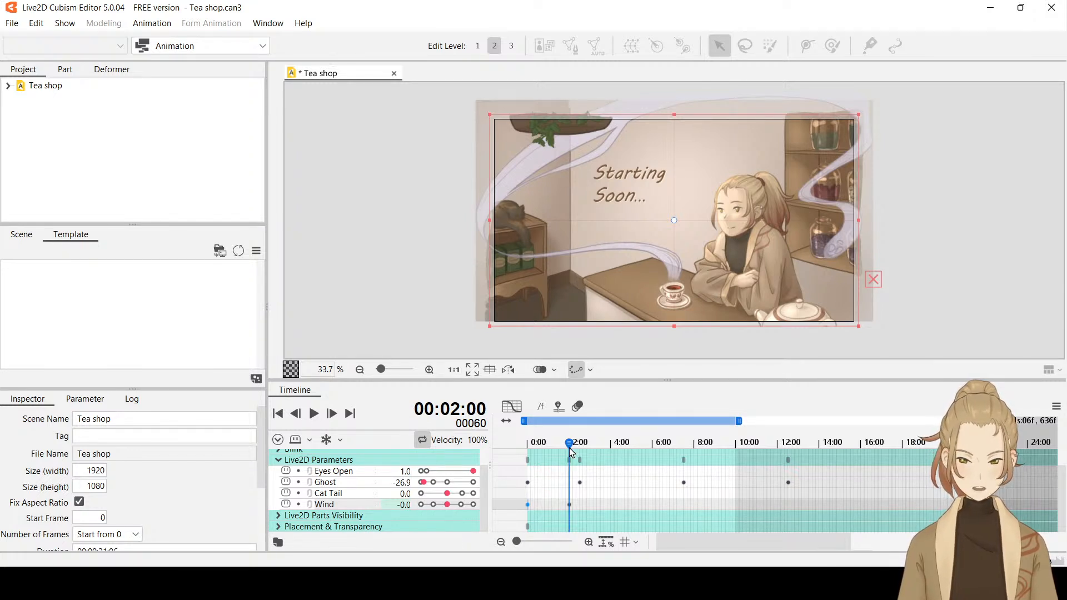
# Position the playhead at frame 90 and add a Wind keyframe with value 30.0.
pyautogui.moveTo(571, 449); pyautogui.dragTo(613, 454)
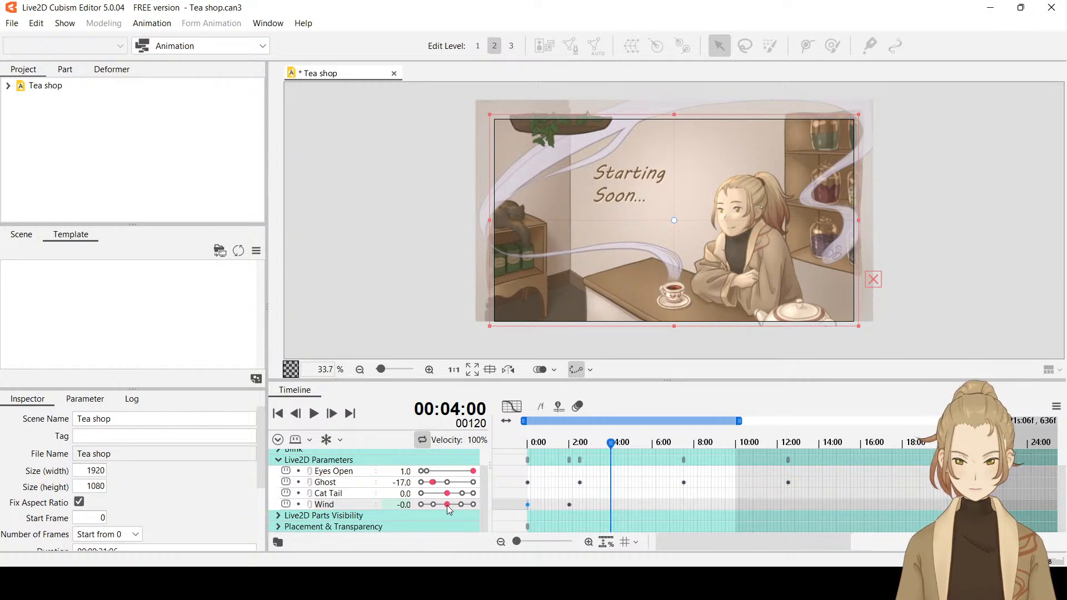
pyautogui.scroll(1, 591, 516)
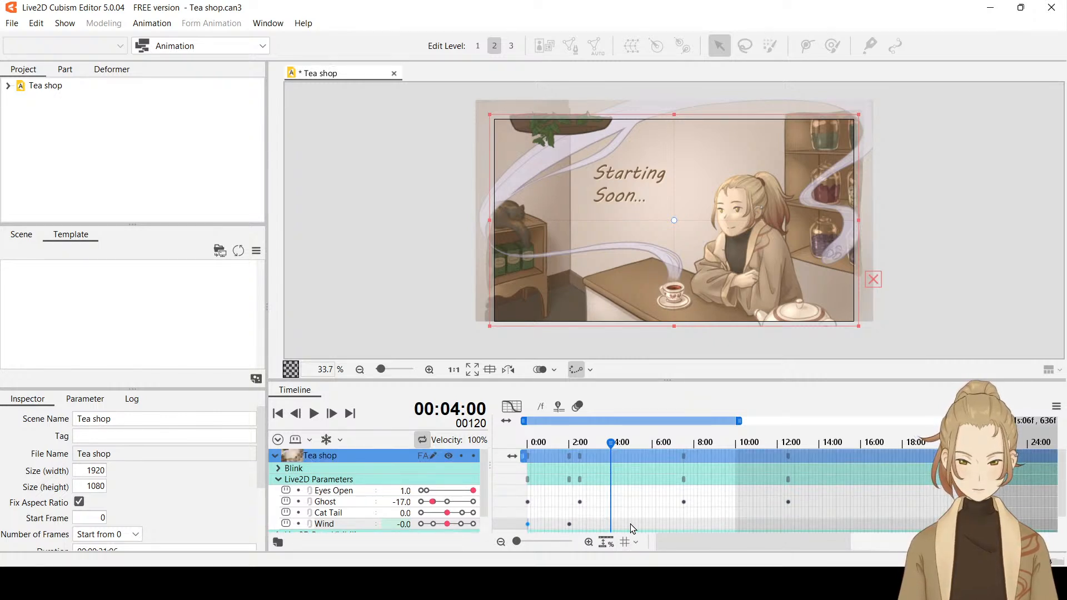
pyautogui.scroll(-1, 633, 528)
pyautogui.moveTo(611, 443); pyautogui.dragTo(590, 444)
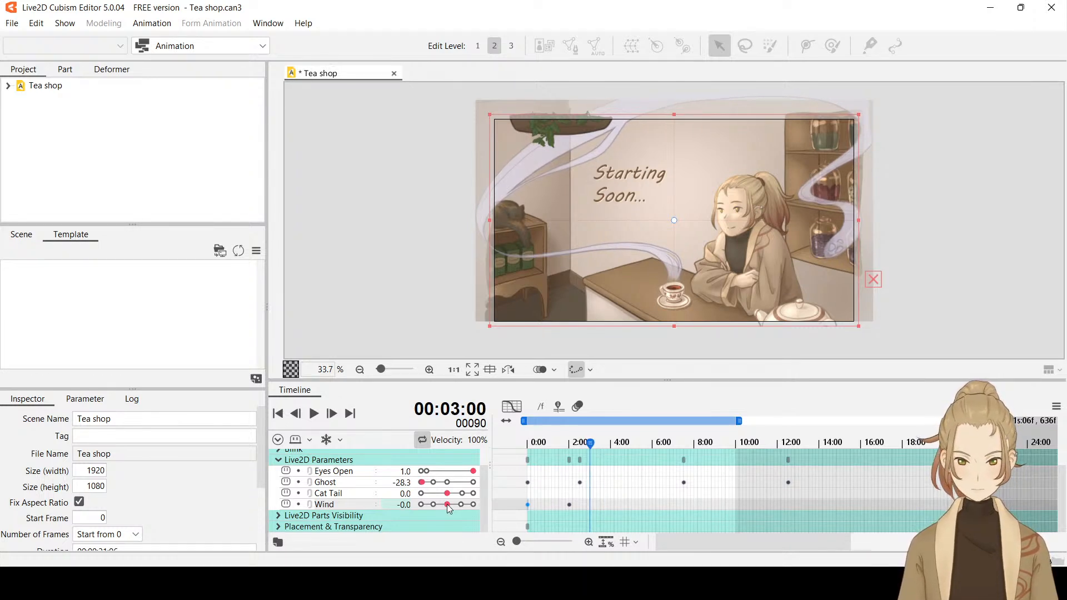
pyautogui.moveTo(447, 504); pyautogui.dragTo(478, 505)
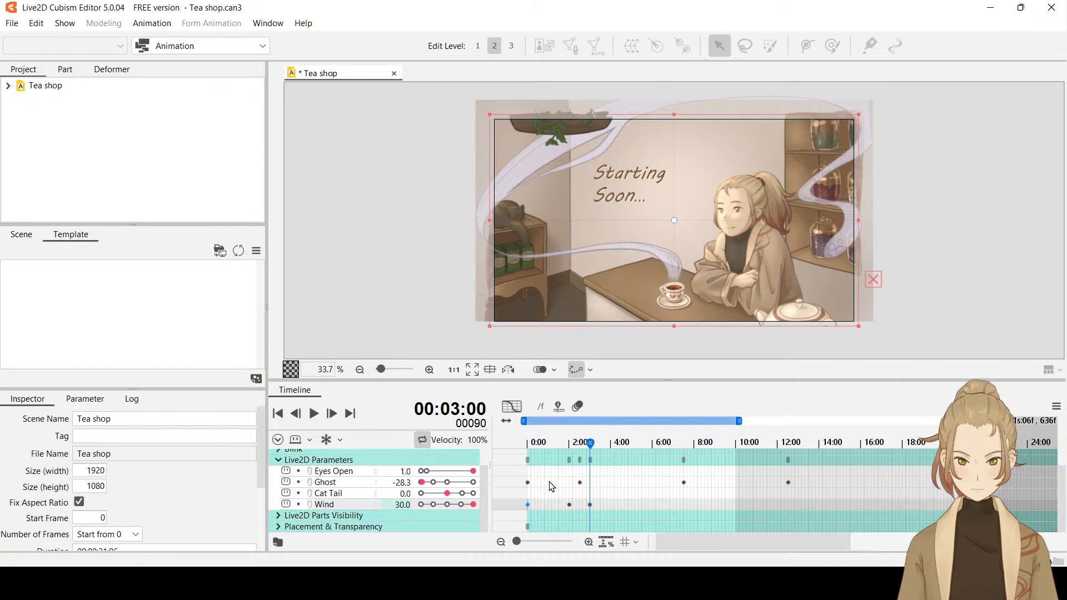
# Keyframe Wind at -30.0 on frame 120 and back at 0 on frame 150.
pyautogui.moveTo(593, 443); pyautogui.dragTo(611, 446)
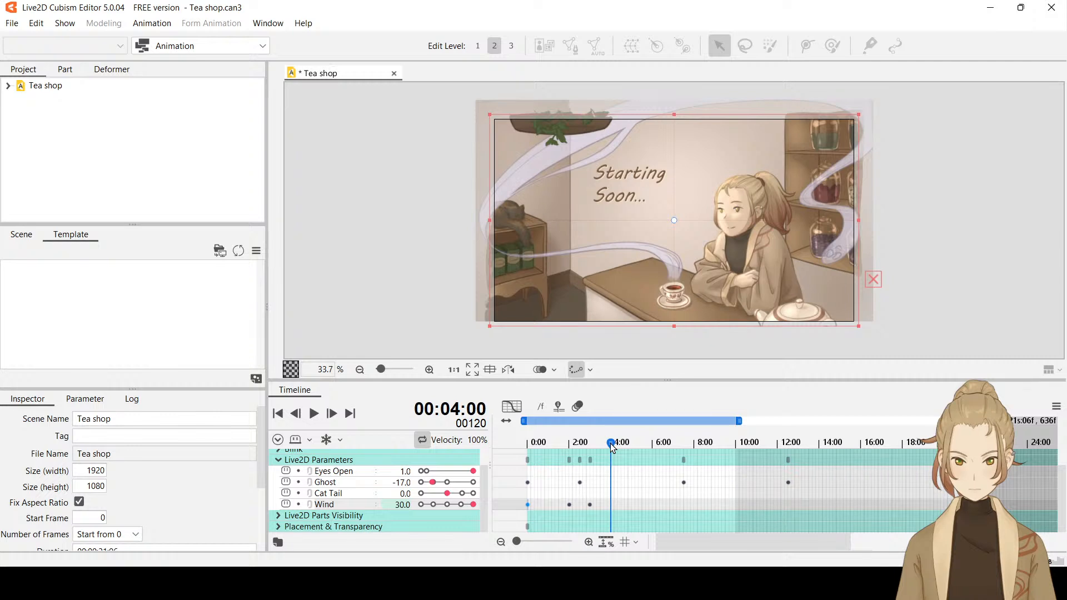
pyautogui.moveTo(472, 505); pyautogui.dragTo(412, 511)
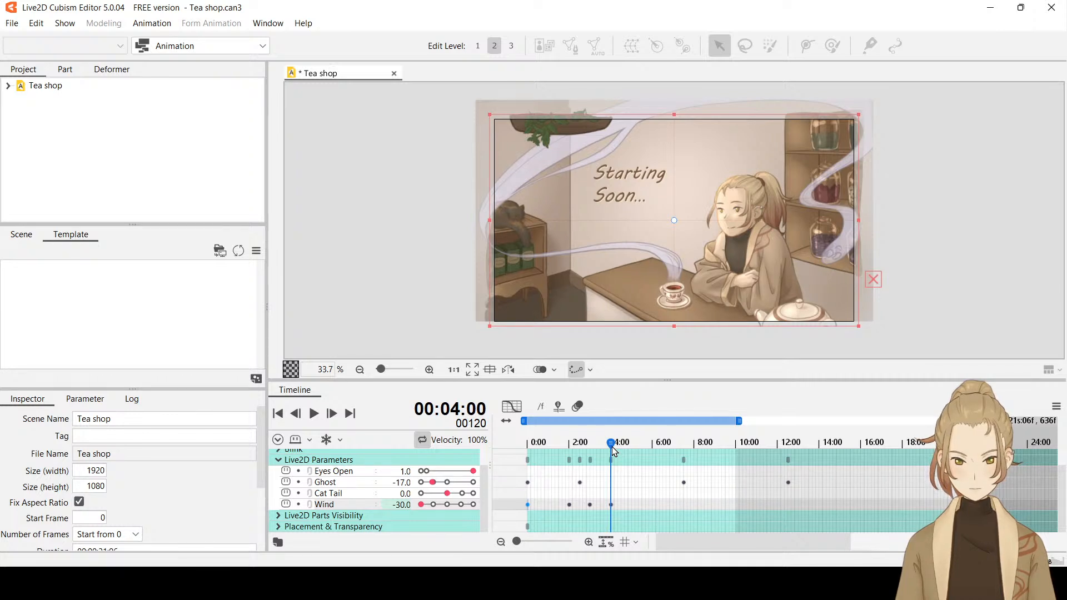
pyautogui.moveTo(612, 448); pyautogui.dragTo(634, 453)
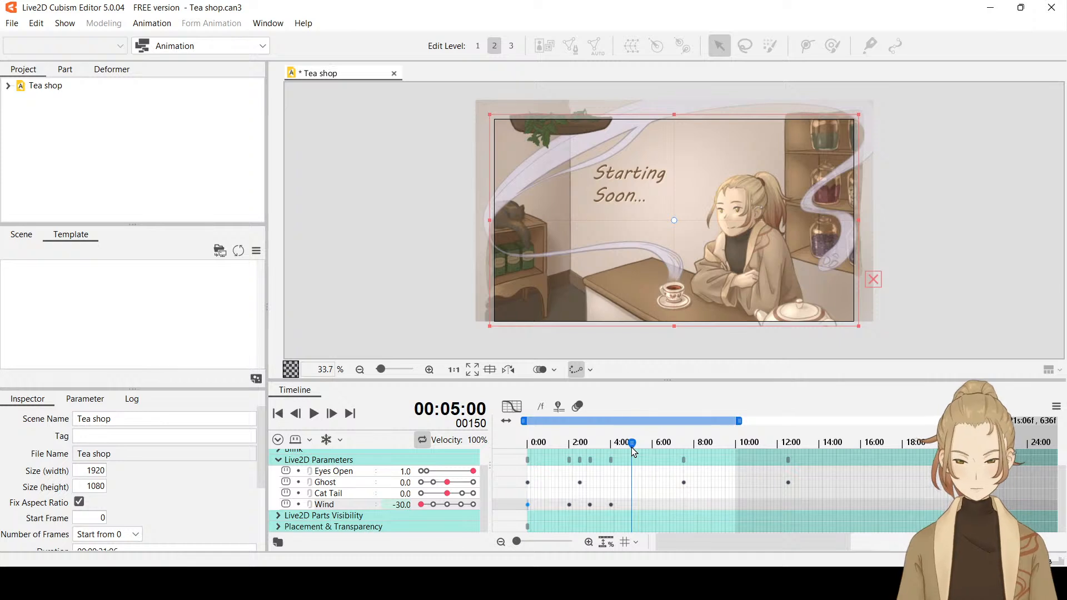
pyautogui.click(449, 496)
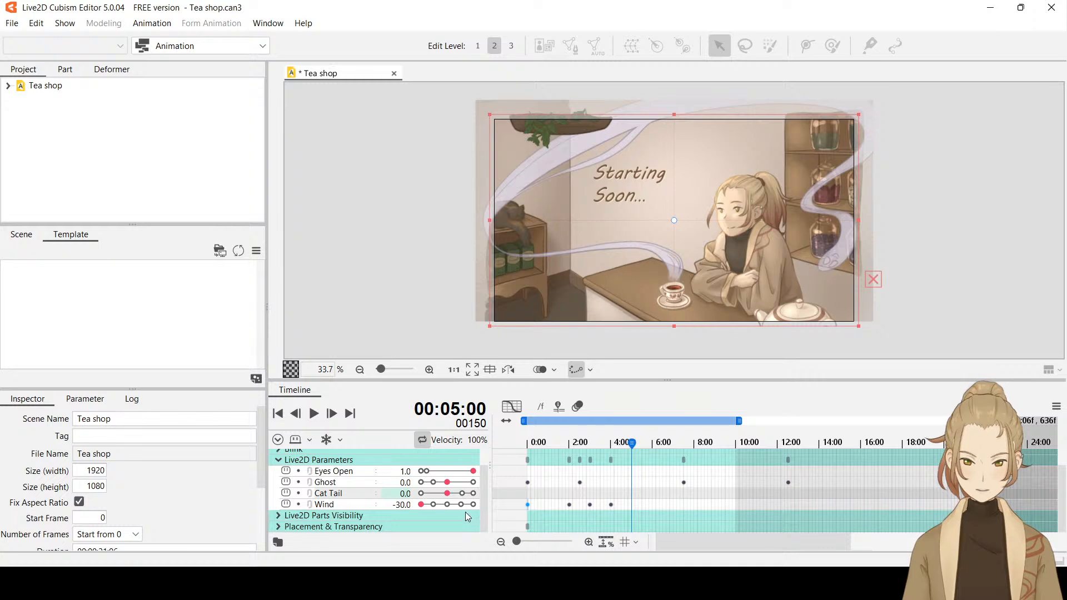
pyautogui.click(446, 505)
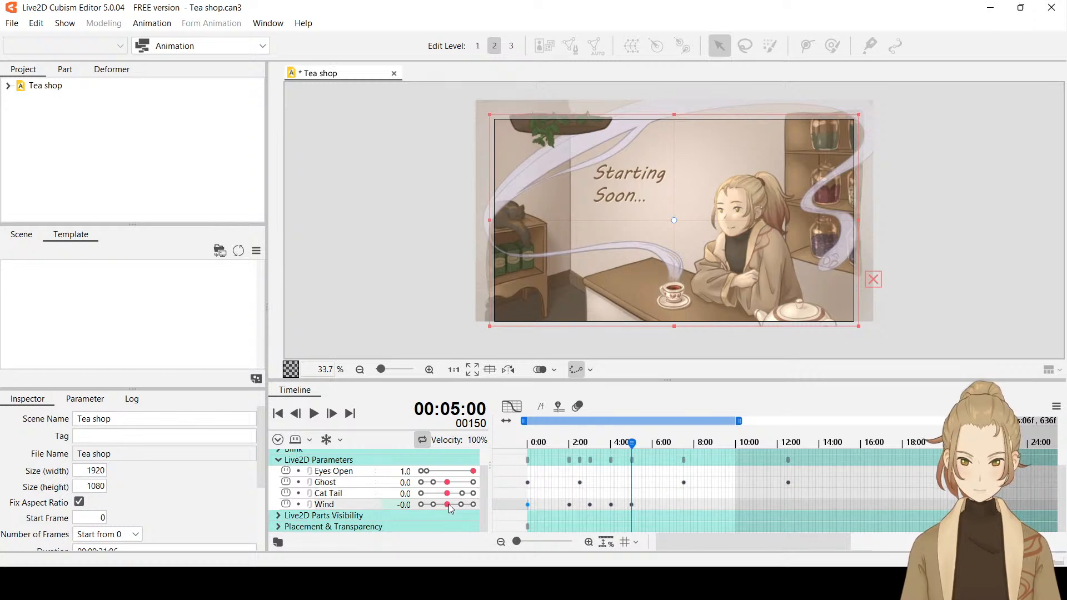
# Play back the animation from frame 0 twice to review the Wind movement, stopping after the last Wind keyframe.
pyautogui.moveTo(632, 445); pyautogui.dragTo(516, 474)
pyautogui.click(314, 414)
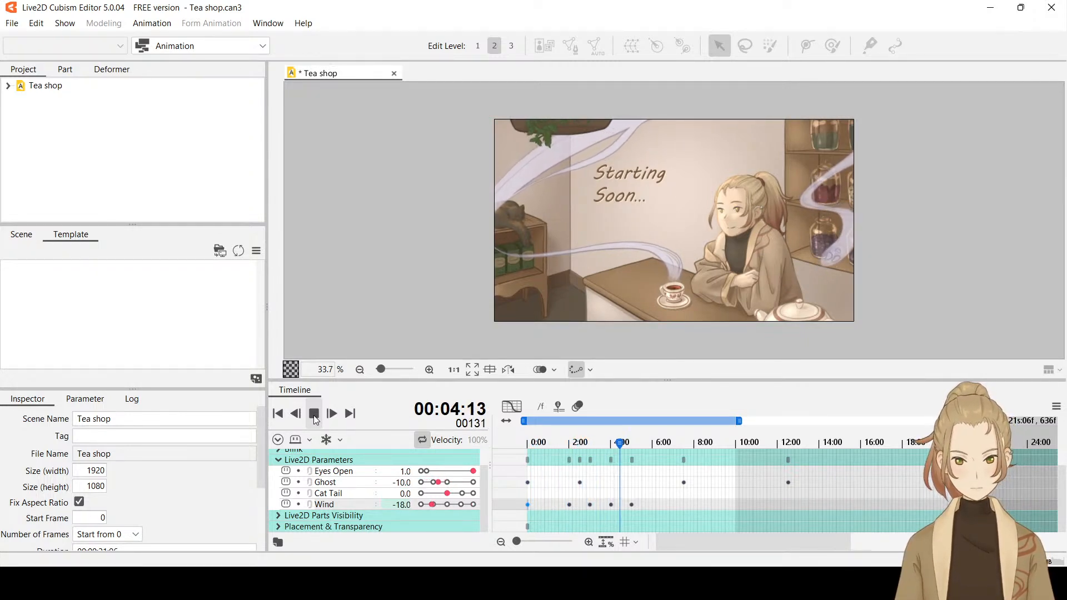
pyautogui.click(313, 414)
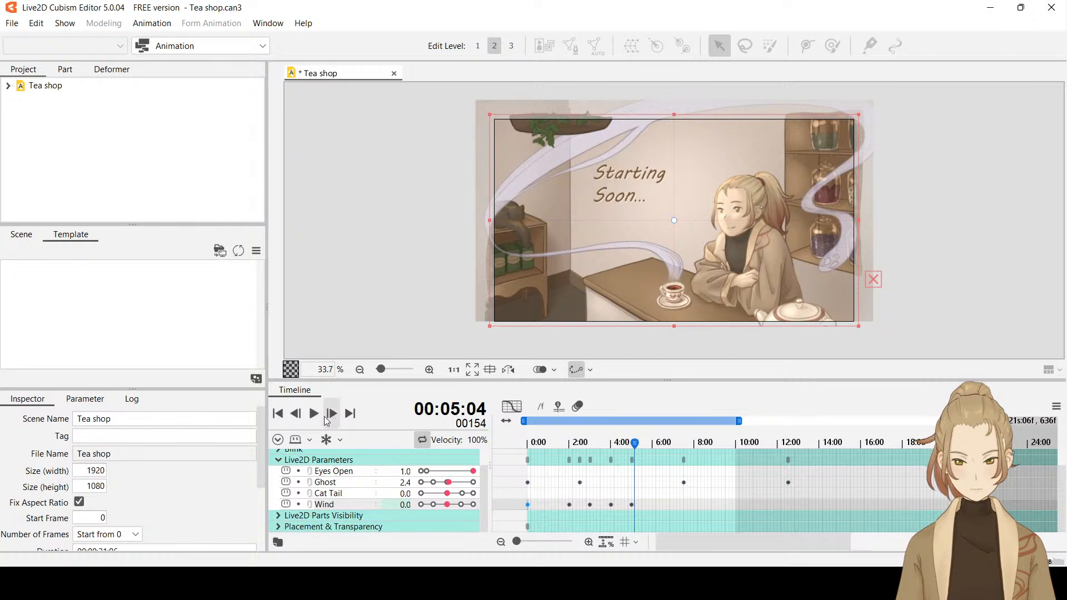
pyautogui.moveTo(593, 448); pyautogui.dragTo(498, 451)
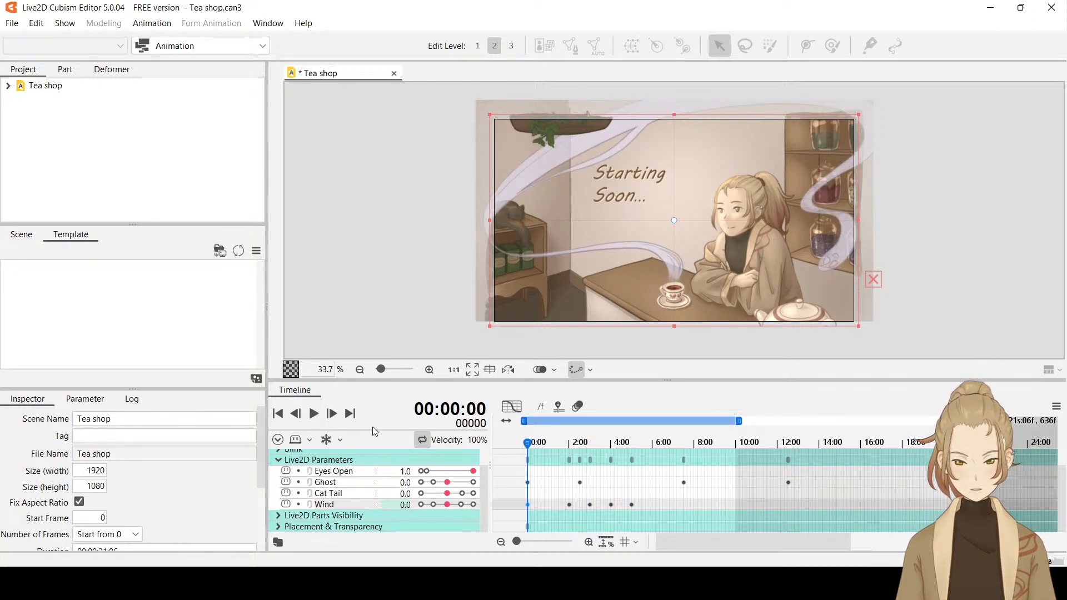
pyautogui.click(310, 423)
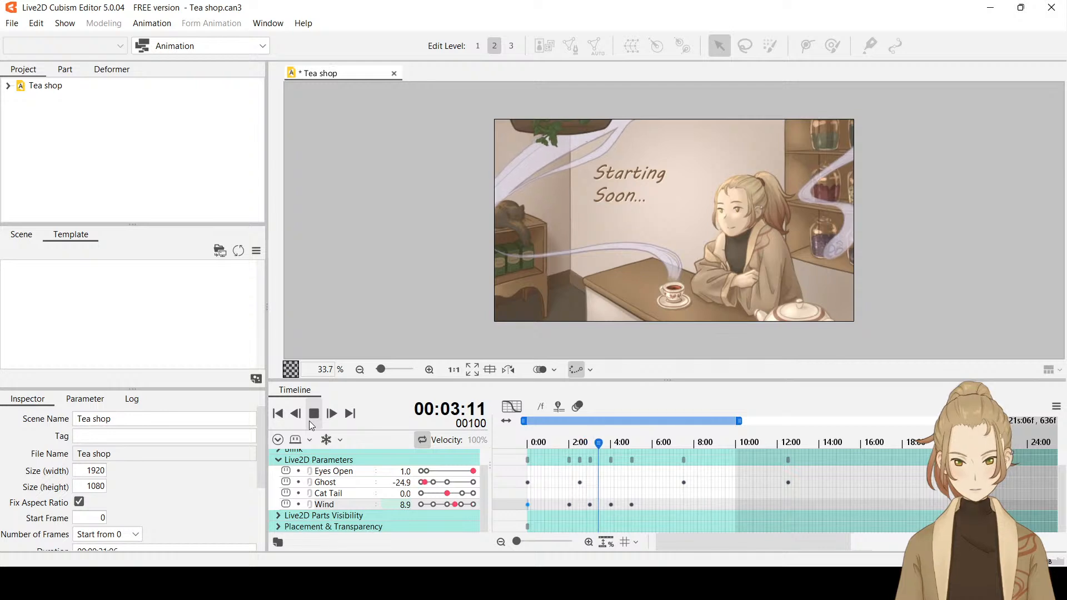
pyautogui.click(312, 420)
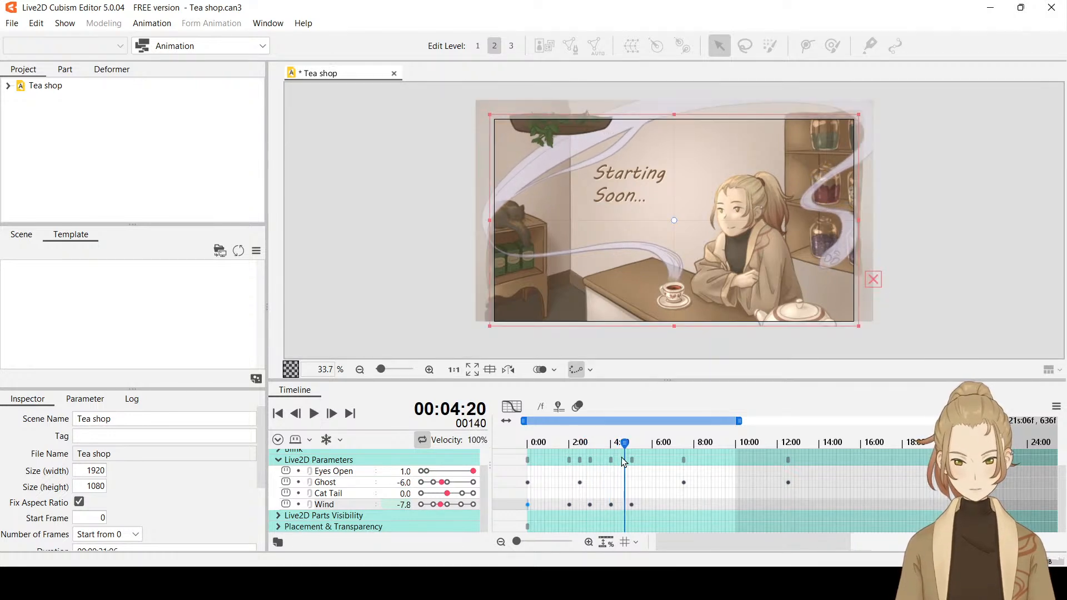
# Show the Wind curve in the graph editor and raise its keyframe at 4:00 to -18.
pyautogui.moveTo(624, 443); pyautogui.dragTo(614, 453)
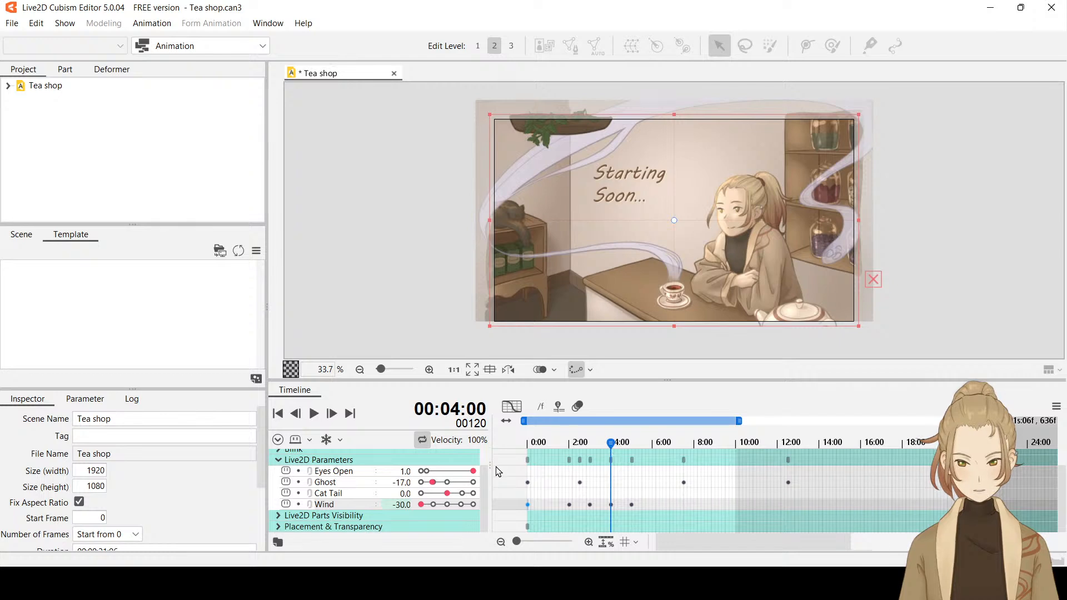
pyautogui.click(510, 406)
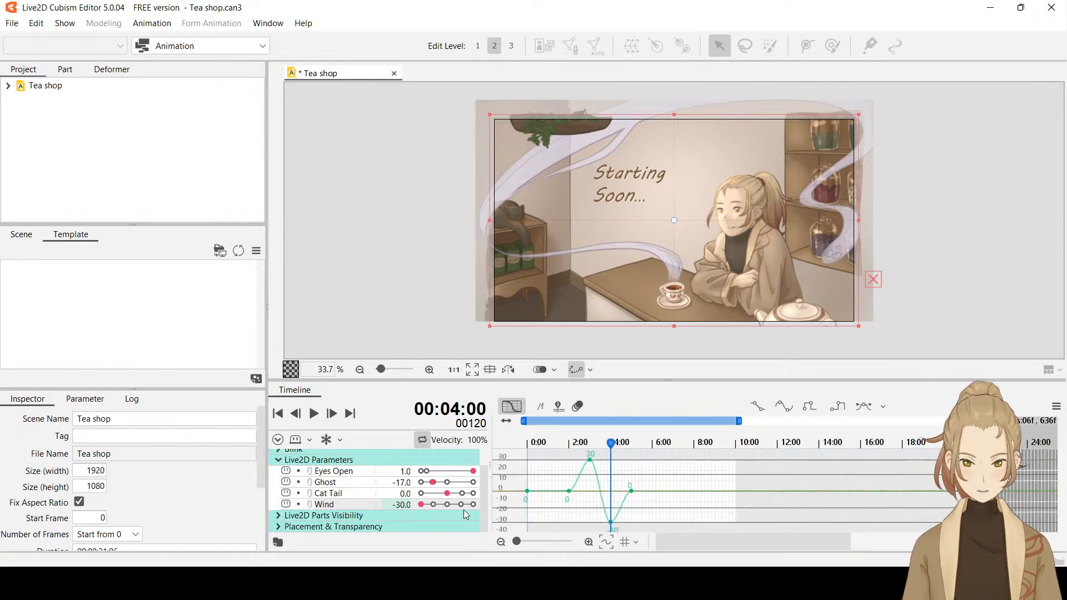
pyautogui.moveTo(612, 523)
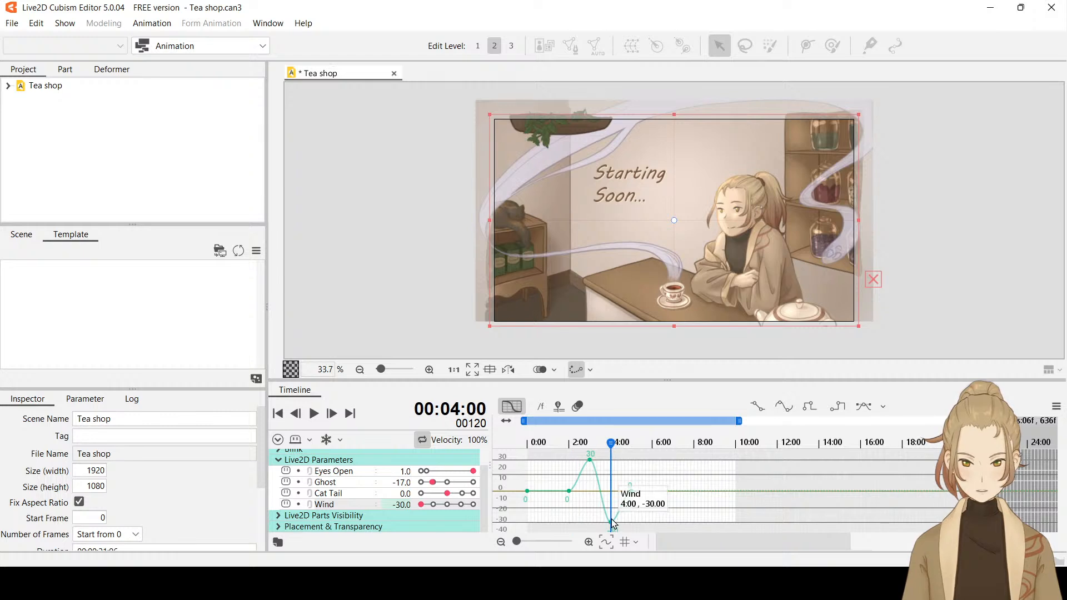
pyautogui.moveTo(612, 524); pyautogui.dragTo(611, 511)
# Play back the animation from before the gust to review the softened Wind dip, and stop the playback.
pyautogui.moveTo(597, 442); pyautogui.dragTo(552, 443)
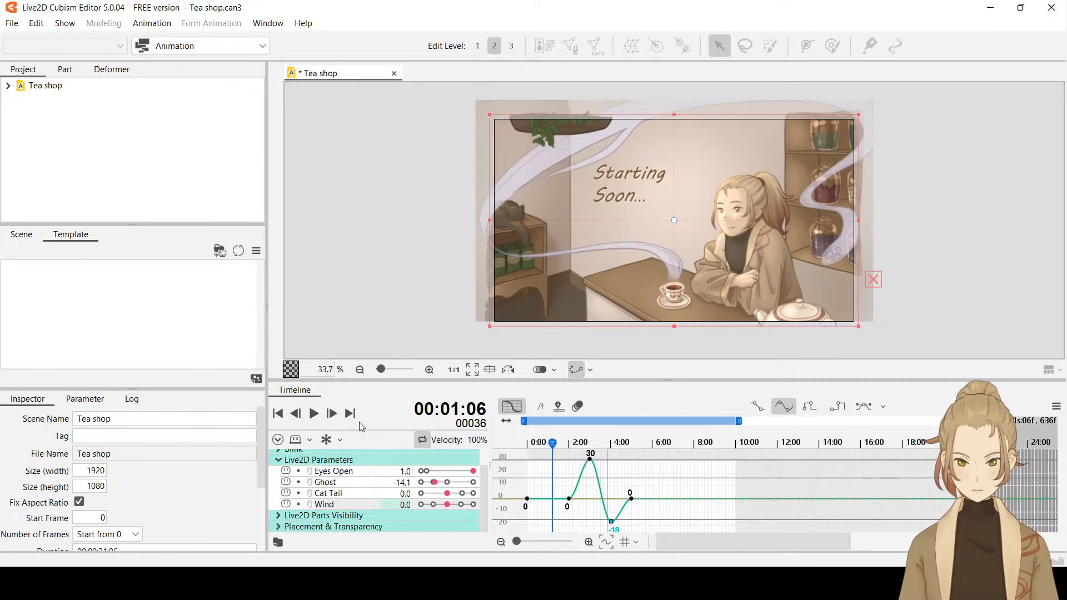
pyautogui.click(314, 414)
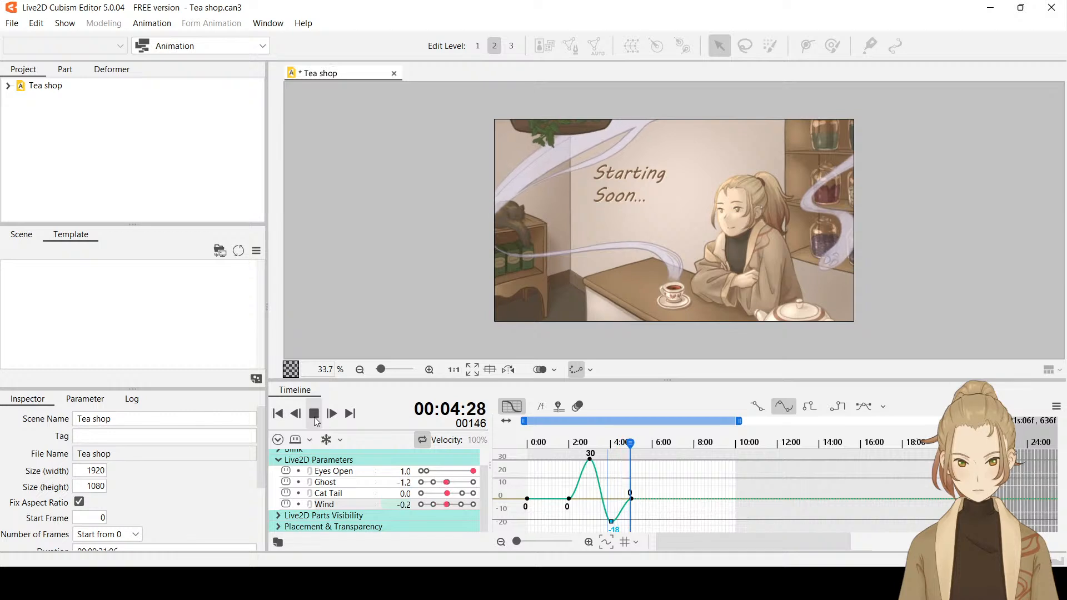
pyautogui.click(314, 414)
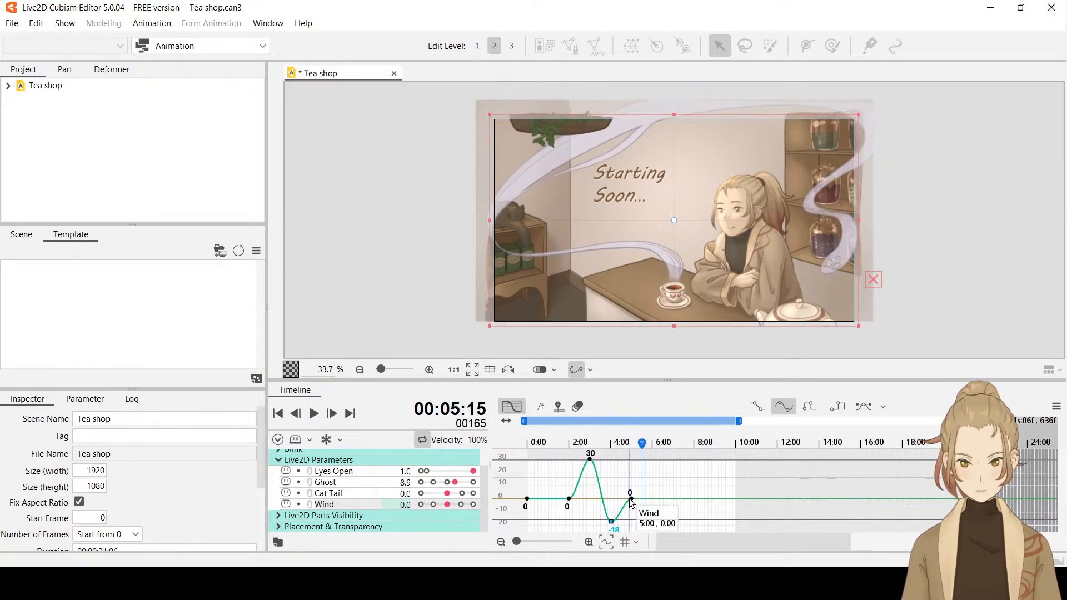
# Move Wind's closing 0 keyframe earlier, raise its low keyframe to -12.27, and play back the result from frame 0.
pyautogui.click(631, 500)
pyautogui.moveTo(612, 524); pyautogui.dragTo(611, 518)
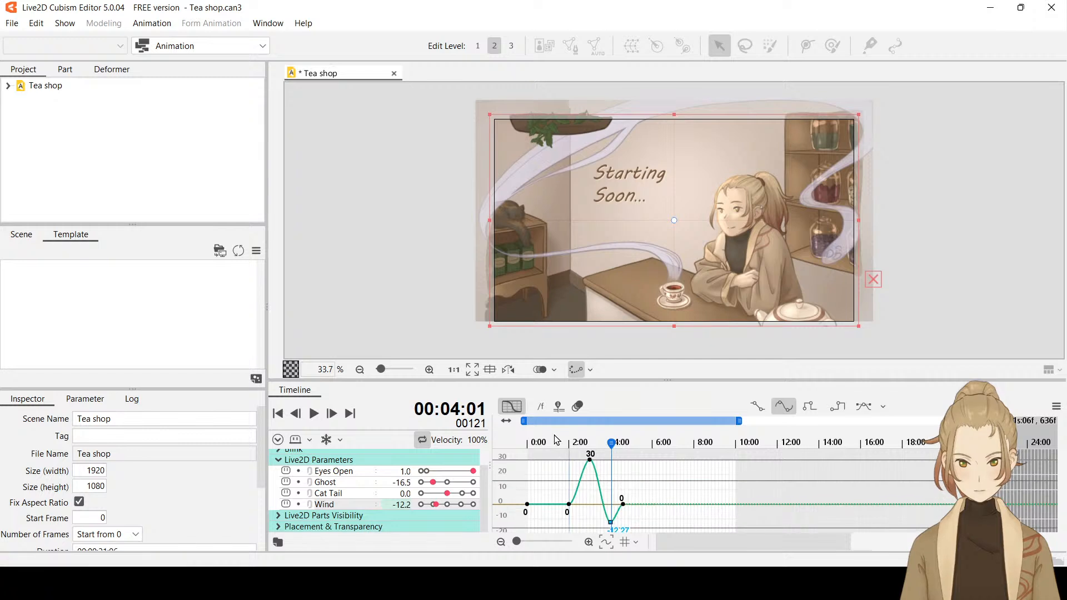
pyautogui.moveTo(557, 443); pyautogui.dragTo(507, 443)
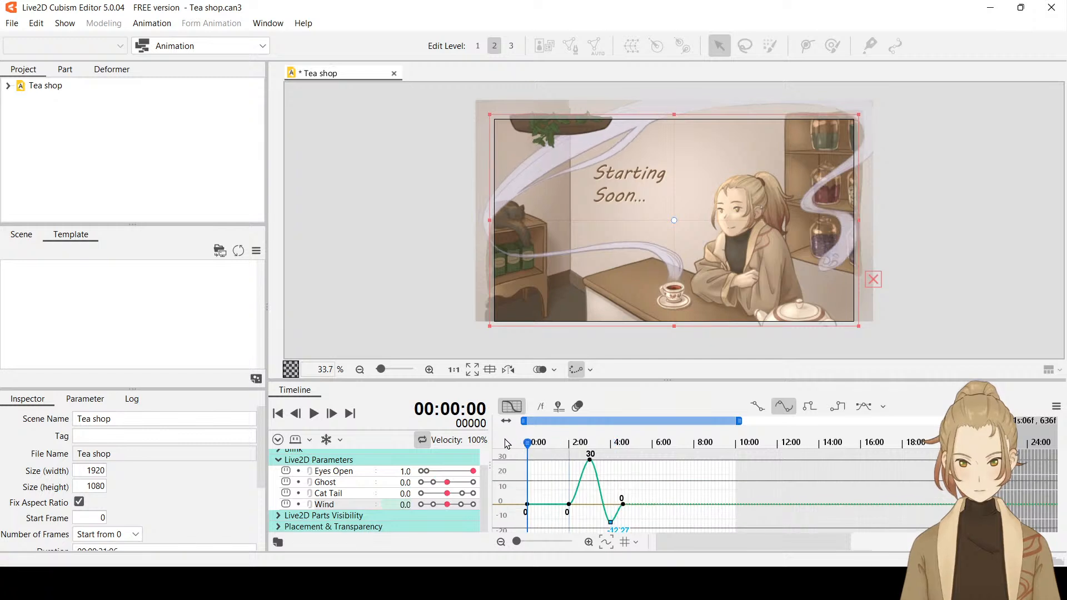
pyautogui.click(314, 415)
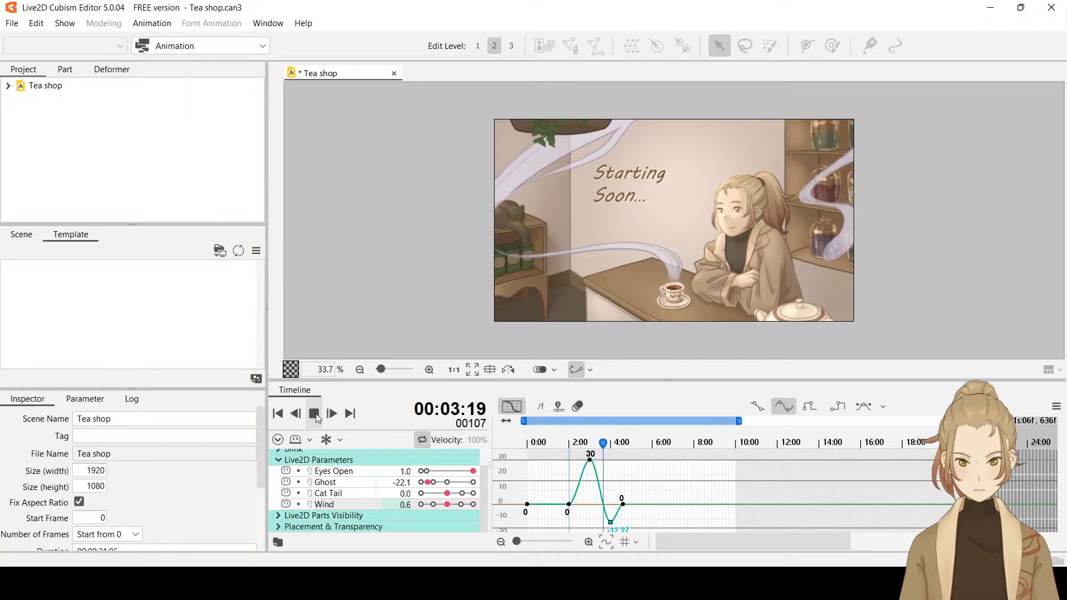
pyautogui.click(314, 414)
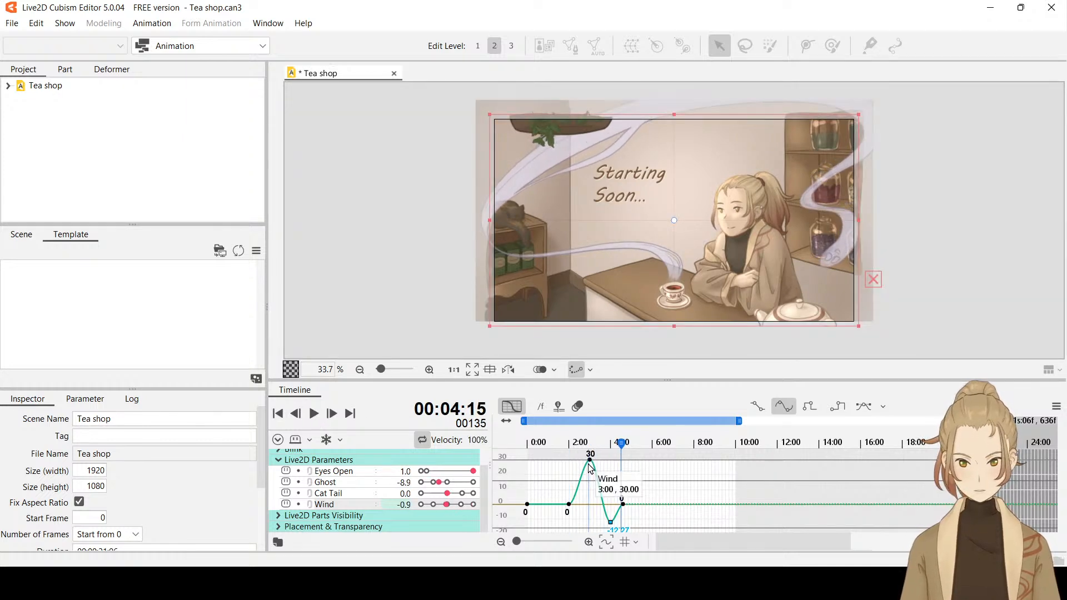
# Shift Wind's last three keyframes together about half a second later on the curve, with the peak at 29.53.
pyautogui.moveTo(582, 456); pyautogui.dragTo(657, 532)
pyautogui.moveTo(605, 488); pyautogui.dragTo(615, 489)
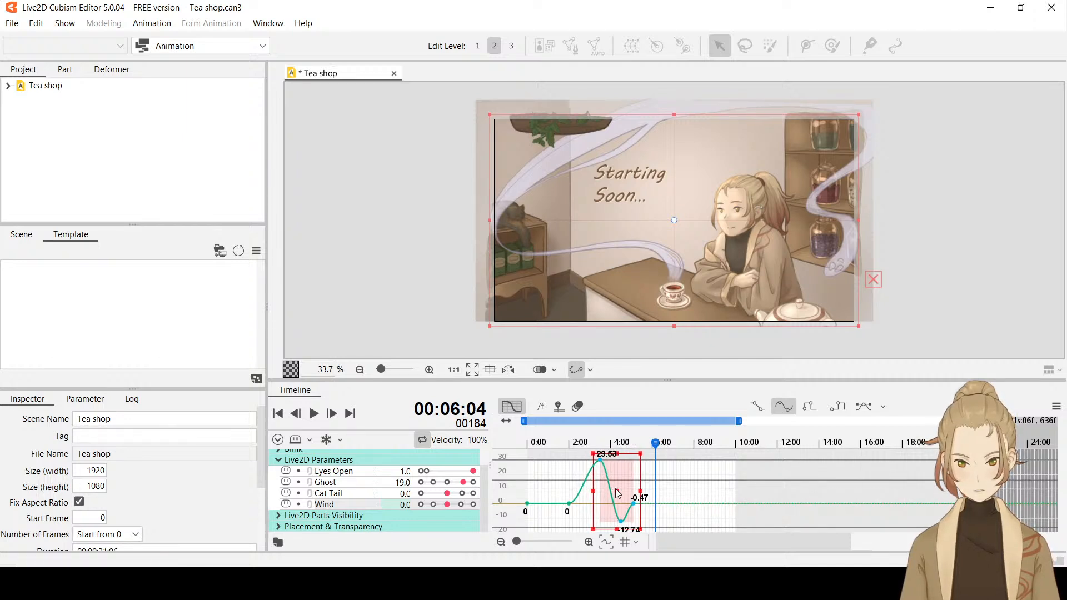
pyautogui.click(618, 509)
pyautogui.click(621, 516)
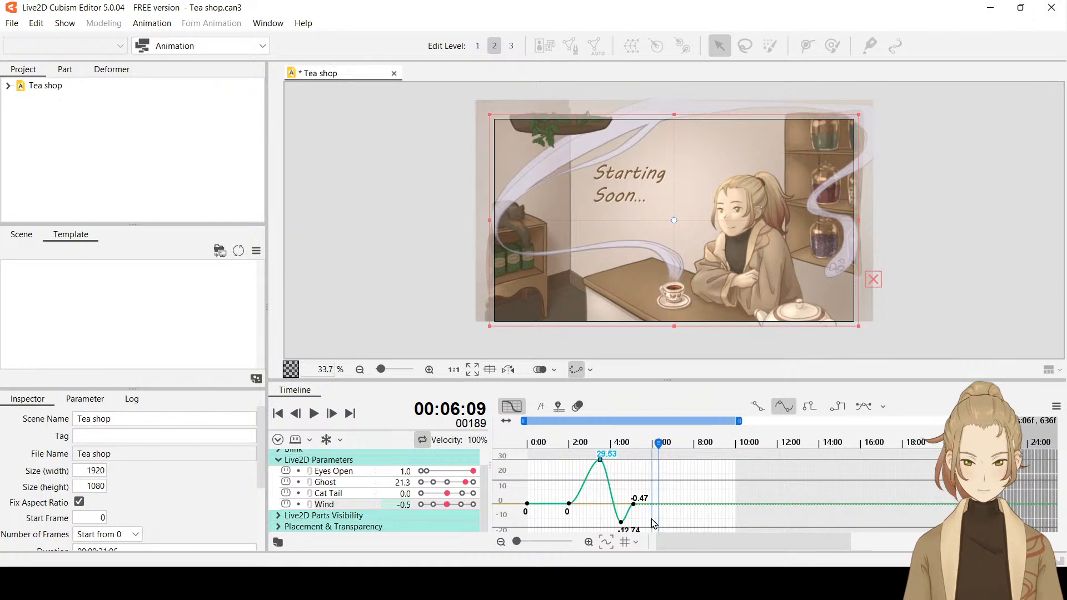
# Shift Wind's low keyframe and closing keyframe slightly later, and play back the animation from the start.
pyautogui.moveTo(650, 523); pyautogui.dragTo(615, 497)
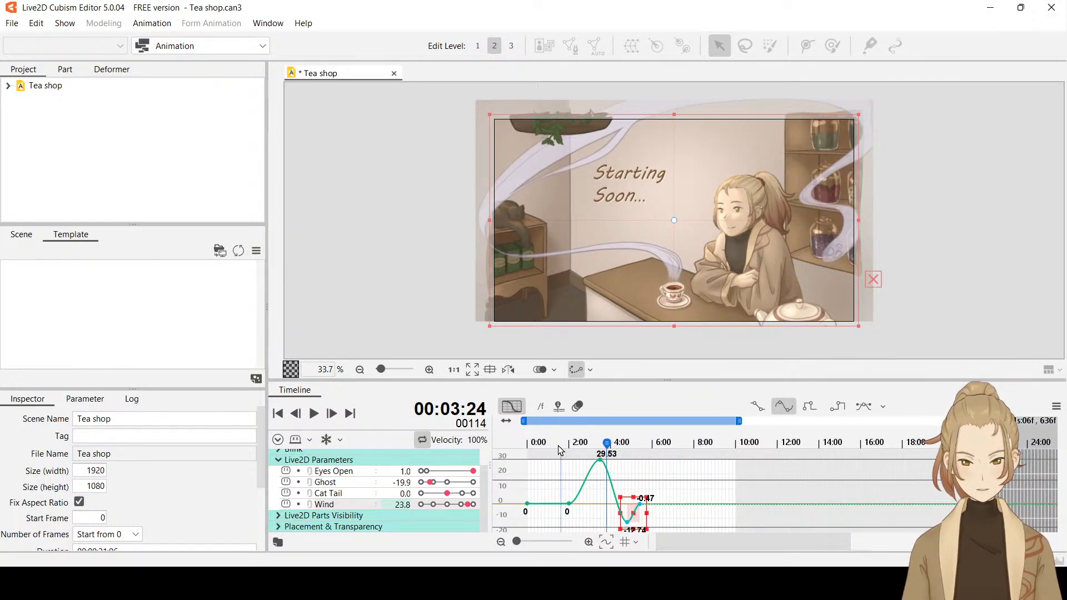
pyautogui.moveTo(560, 445); pyautogui.dragTo(495, 448)
pyautogui.click(315, 414)
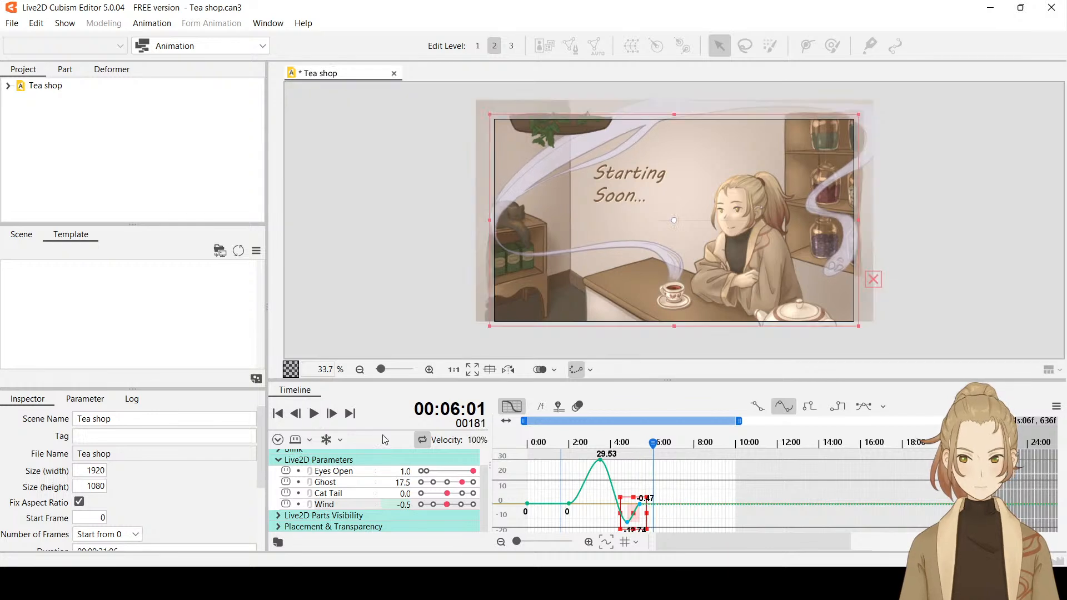
pyautogui.click(313, 415)
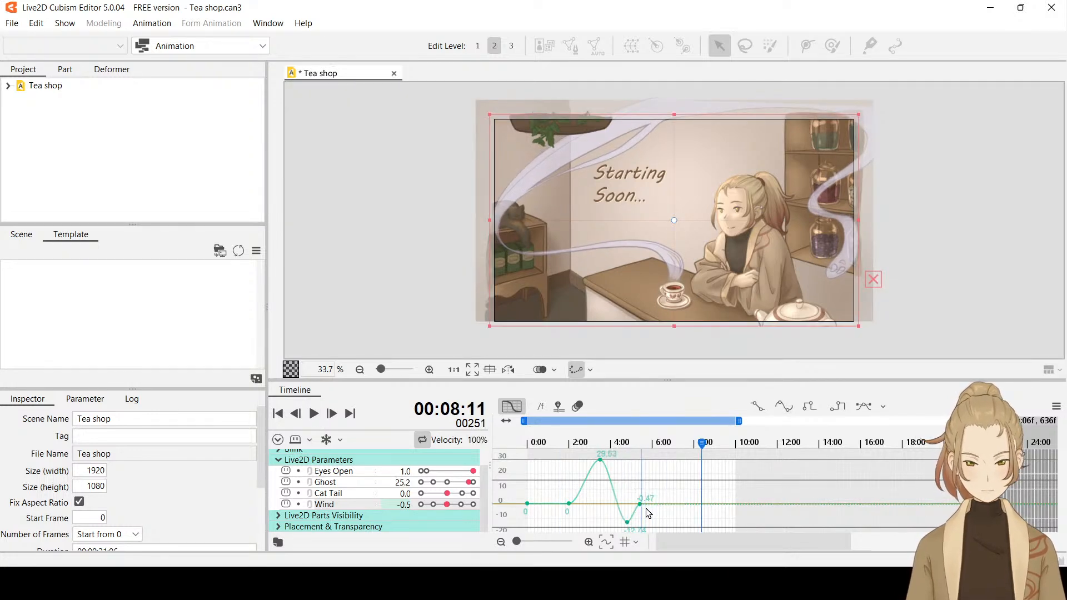
# Bring Wind's low keyframe earlier at -10.8 and place its closing keyframe at 5:00 with value 0.
pyautogui.moveTo(643, 500); pyautogui.dragTo(621, 523)
pyautogui.click(634, 505)
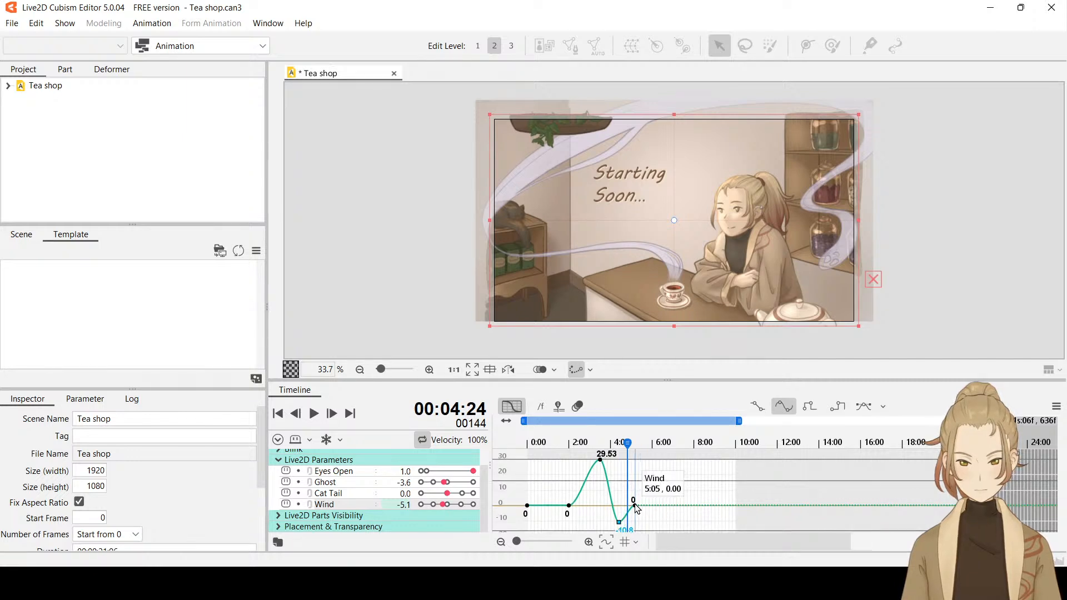
pyautogui.moveTo(634, 509); pyautogui.dragTo(630, 506)
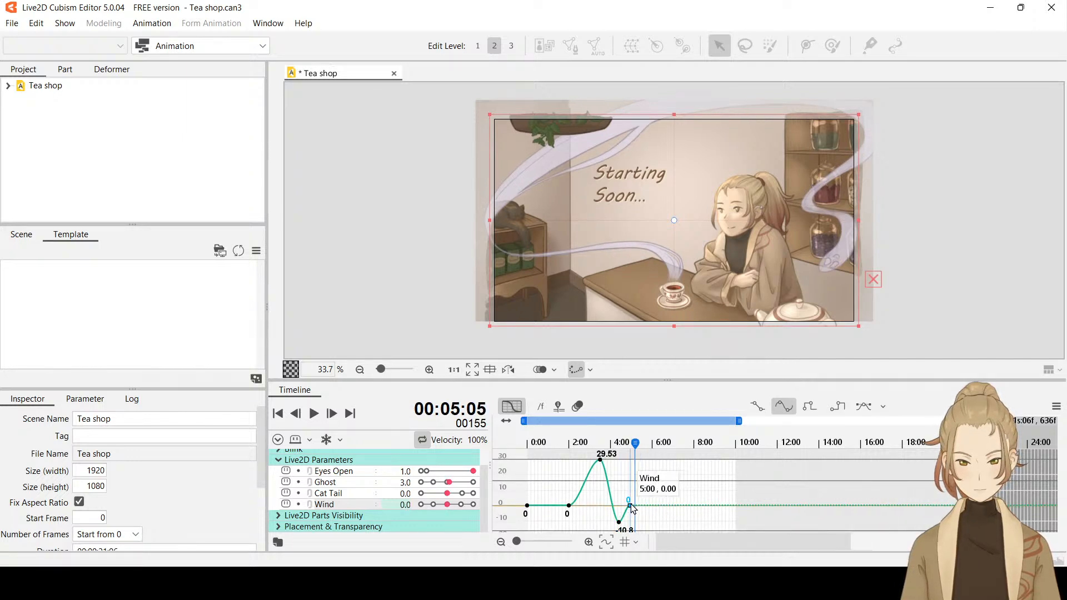
# Play back the Wind motion from frame 0, check its peak keyframe, and replay the gust from near the start.
pyautogui.click(561, 443)
pyautogui.moveTo(545, 446); pyautogui.dragTo(494, 450)
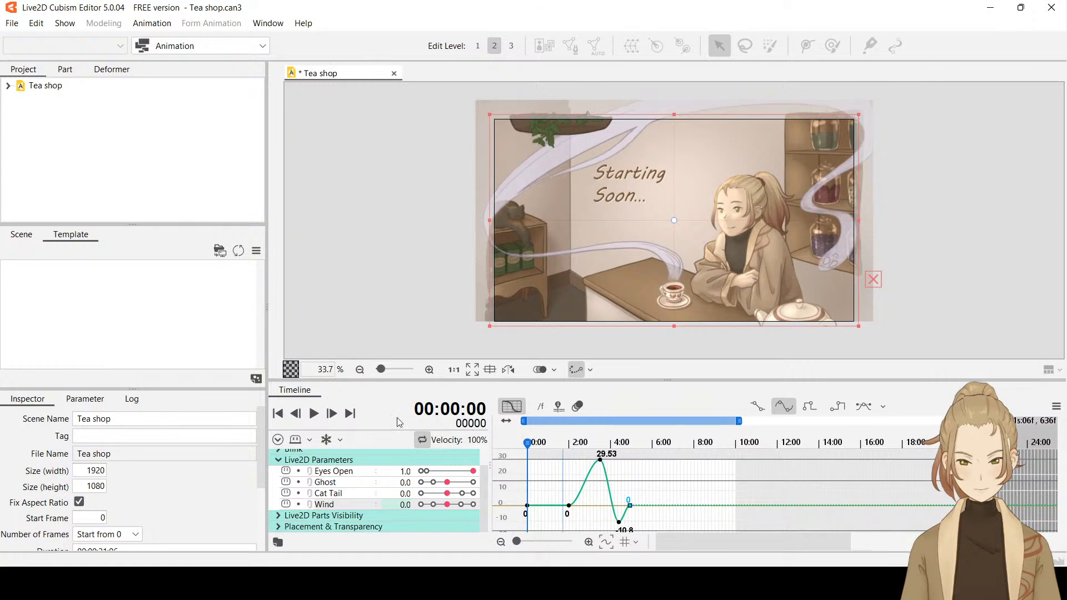
pyautogui.click(313, 415)
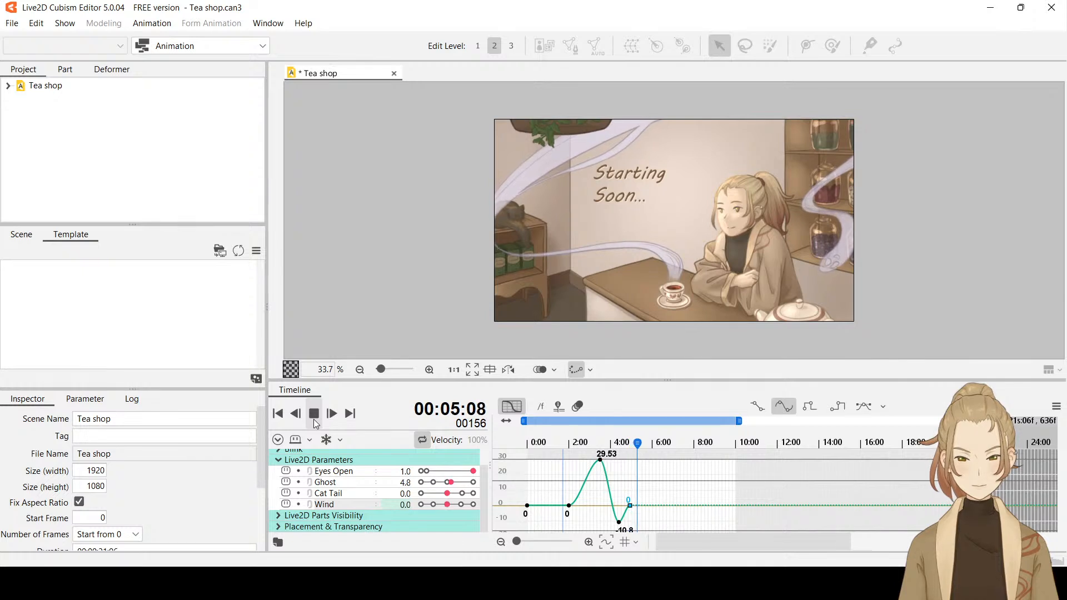
pyautogui.click(314, 420)
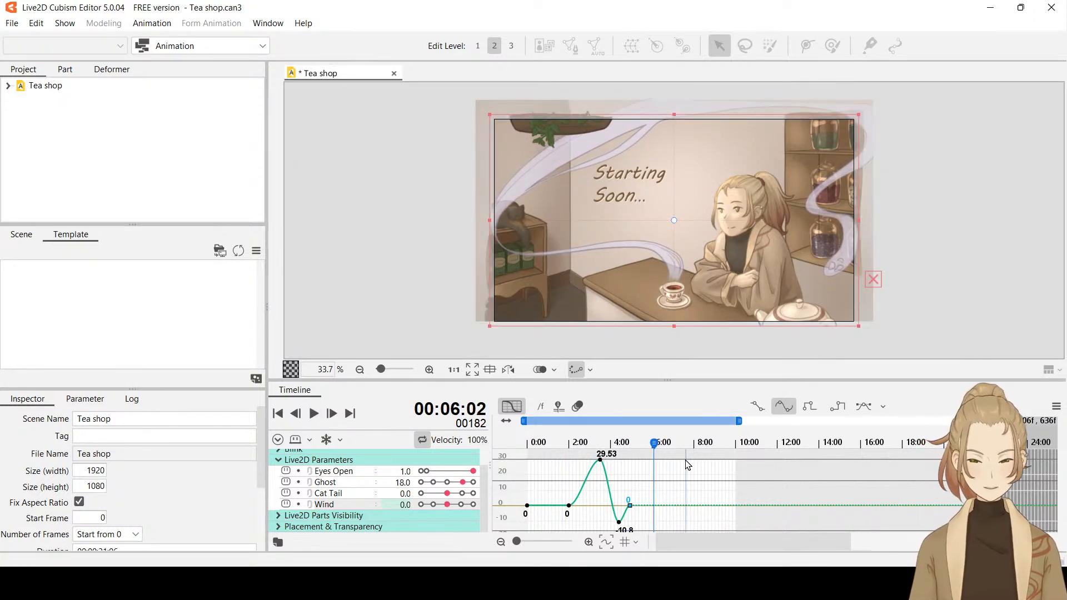
pyautogui.moveTo(604, 468)
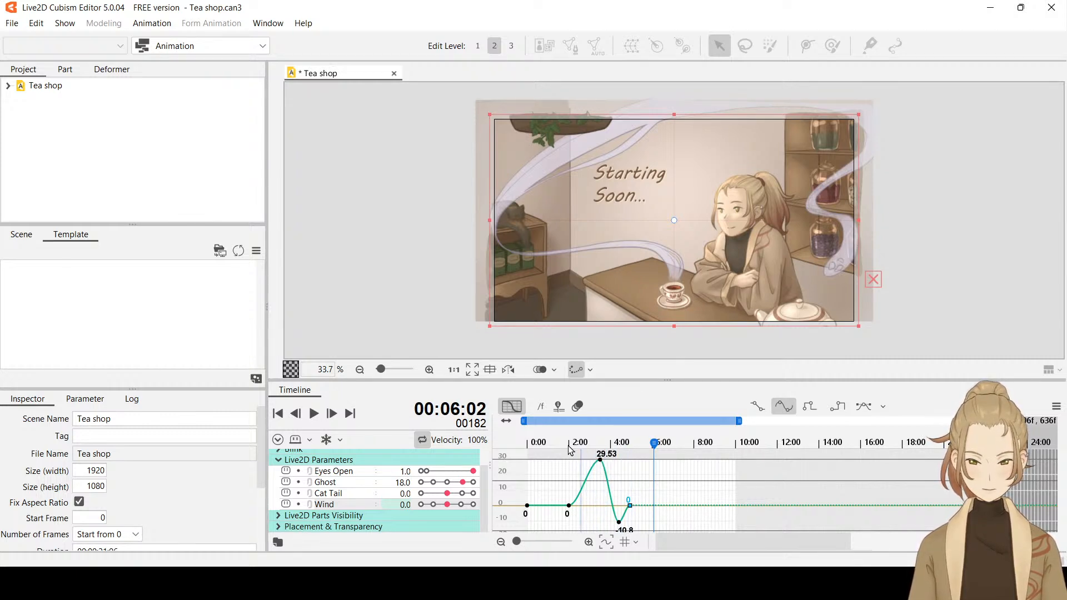
pyautogui.click(602, 460)
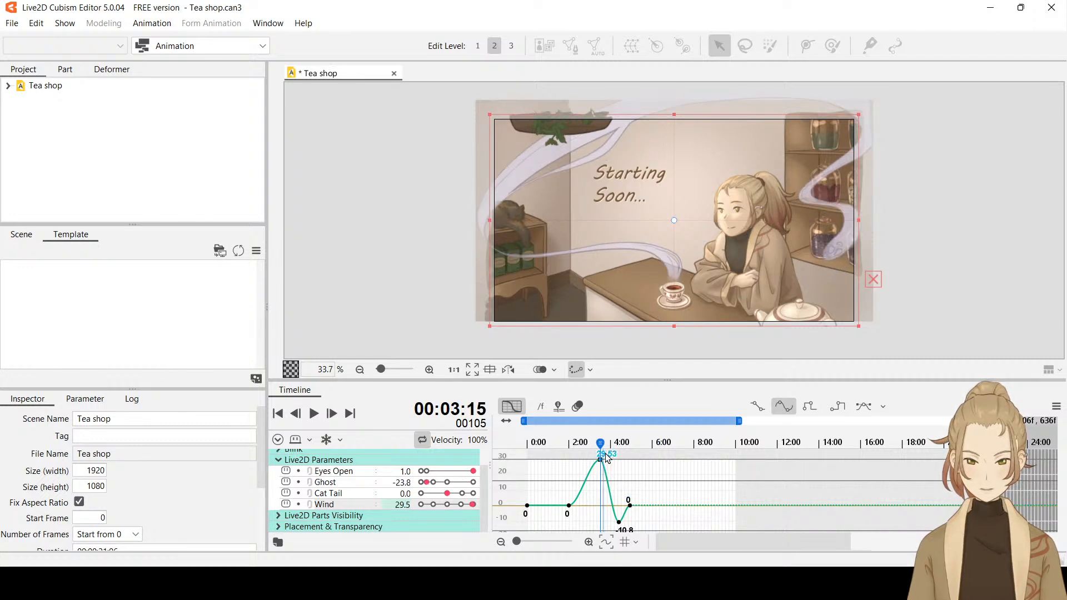
pyautogui.moveTo(600, 446); pyautogui.dragTo(536, 447)
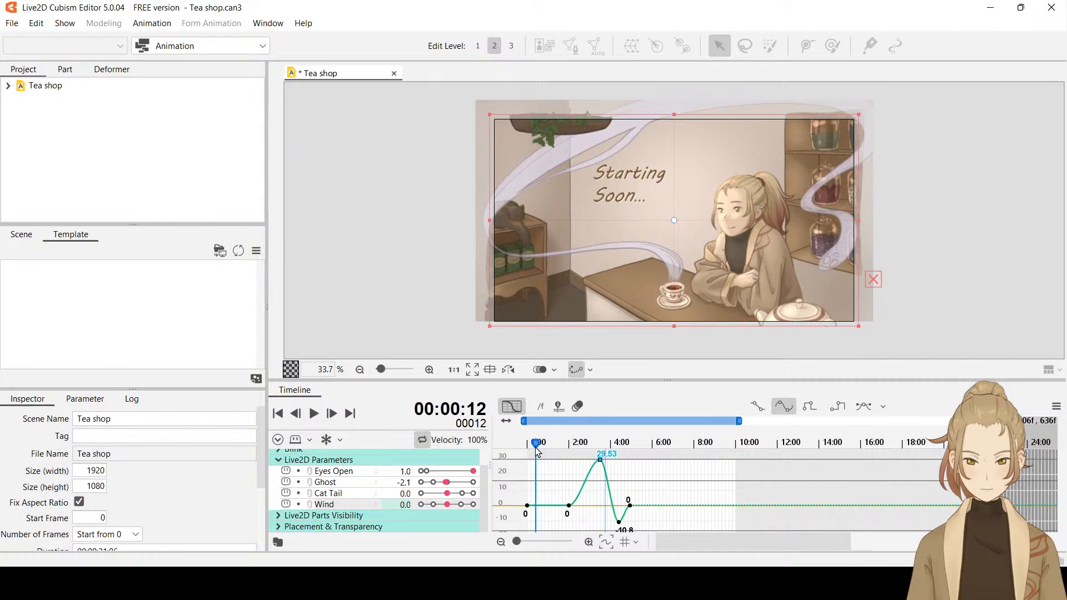
pyautogui.click(314, 418)
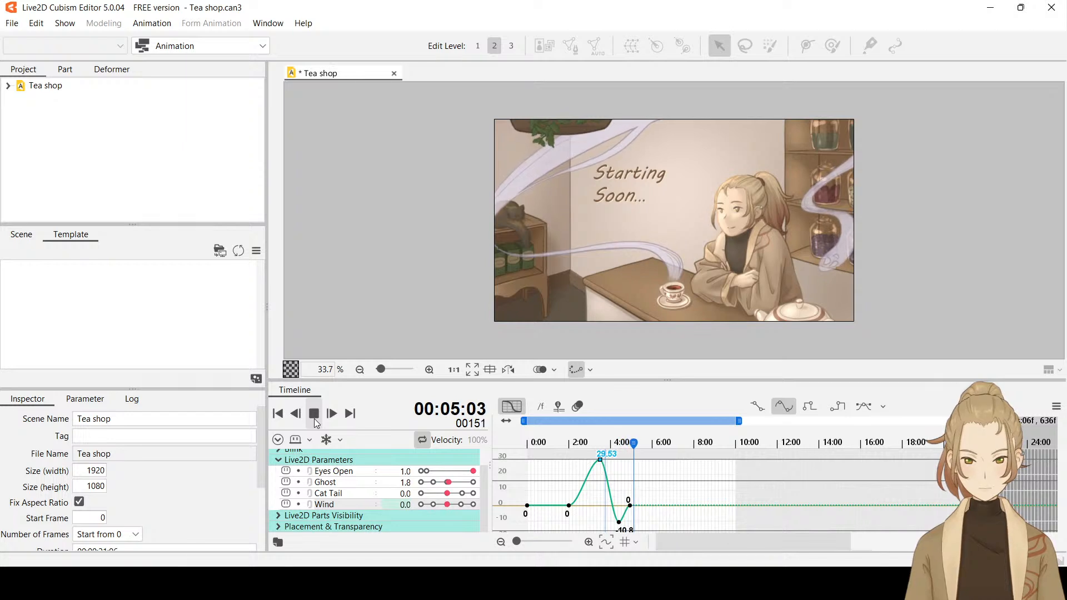
pyautogui.click(315, 415)
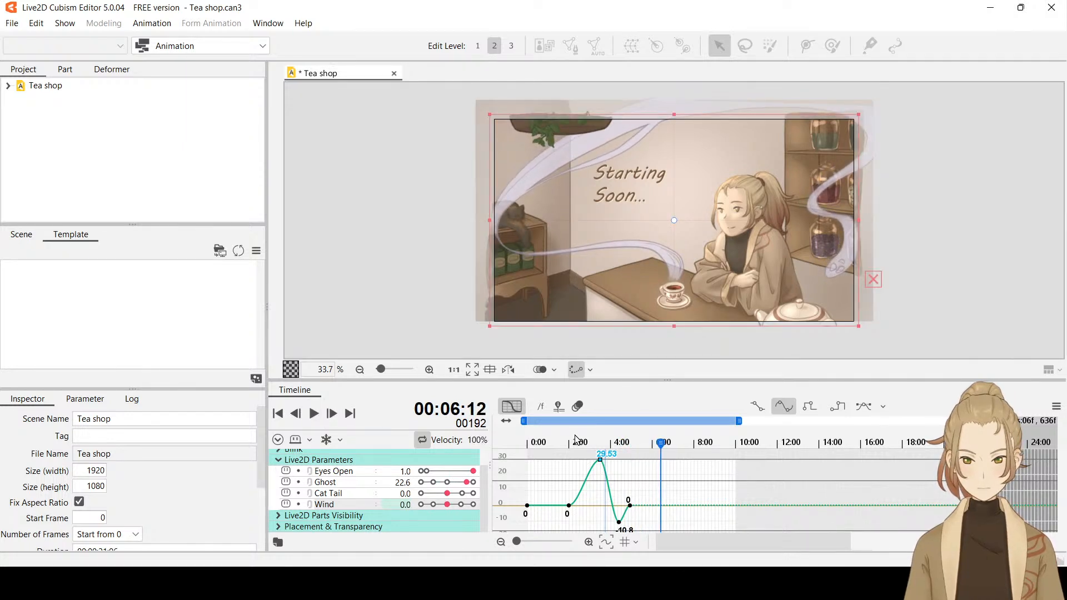
# Scrub around Wind's peak and replay the gust repeatedly to judge how the motion falls back and settles.
pyautogui.click(594, 433)
pyautogui.click(598, 443)
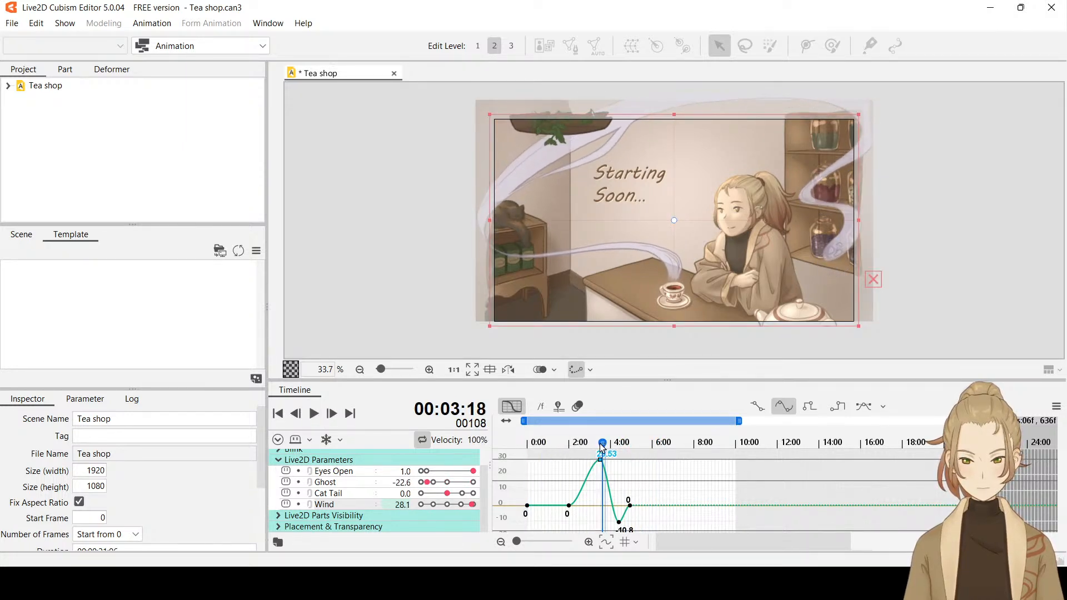
pyautogui.moveTo(599, 443); pyautogui.dragTo(585, 443)
pyautogui.click(315, 414)
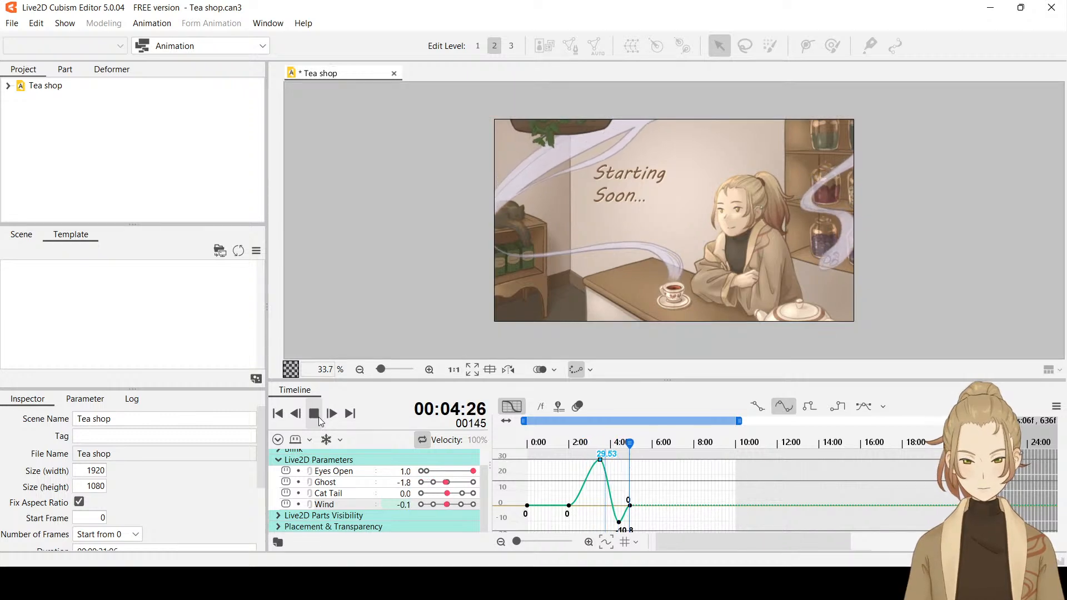
pyautogui.click(315, 415)
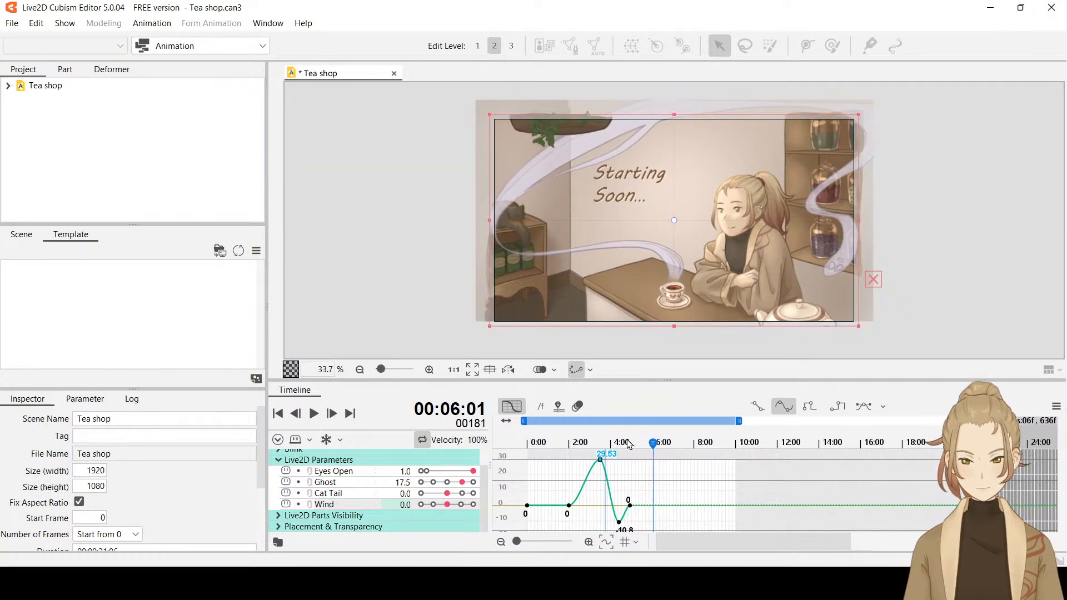
pyautogui.moveTo(629, 443); pyautogui.dragTo(600, 449)
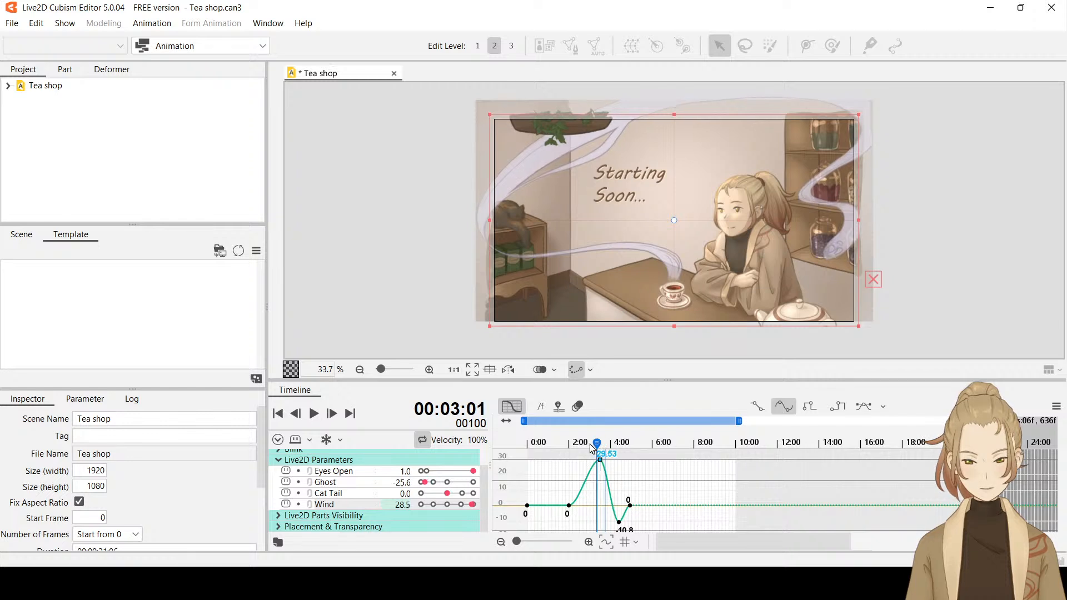
pyautogui.moveTo(592, 448); pyautogui.dragTo(516, 455)
pyautogui.click(314, 414)
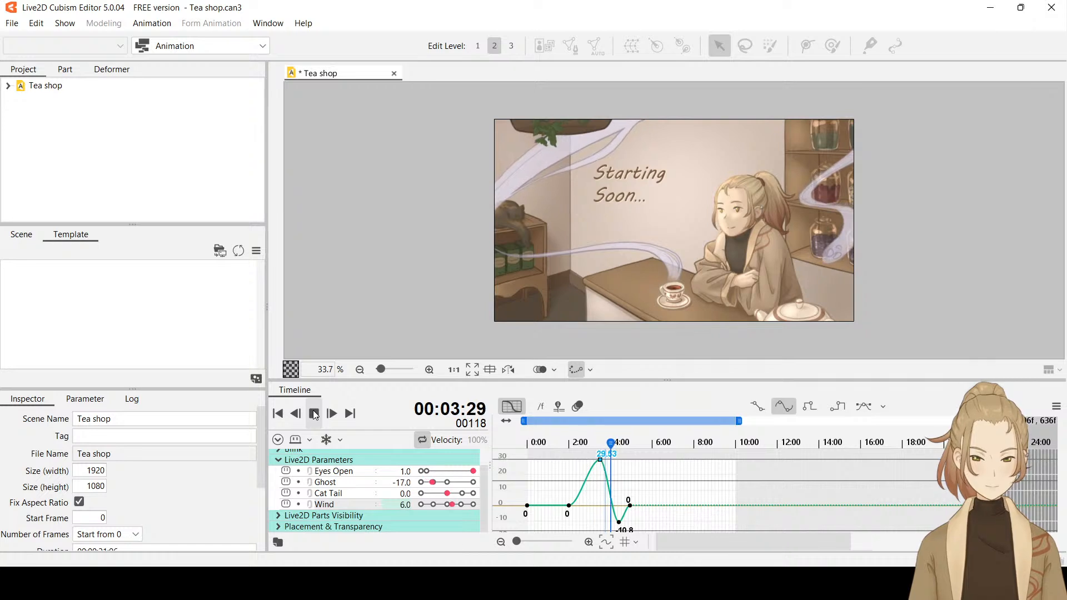
pyautogui.click(314, 414)
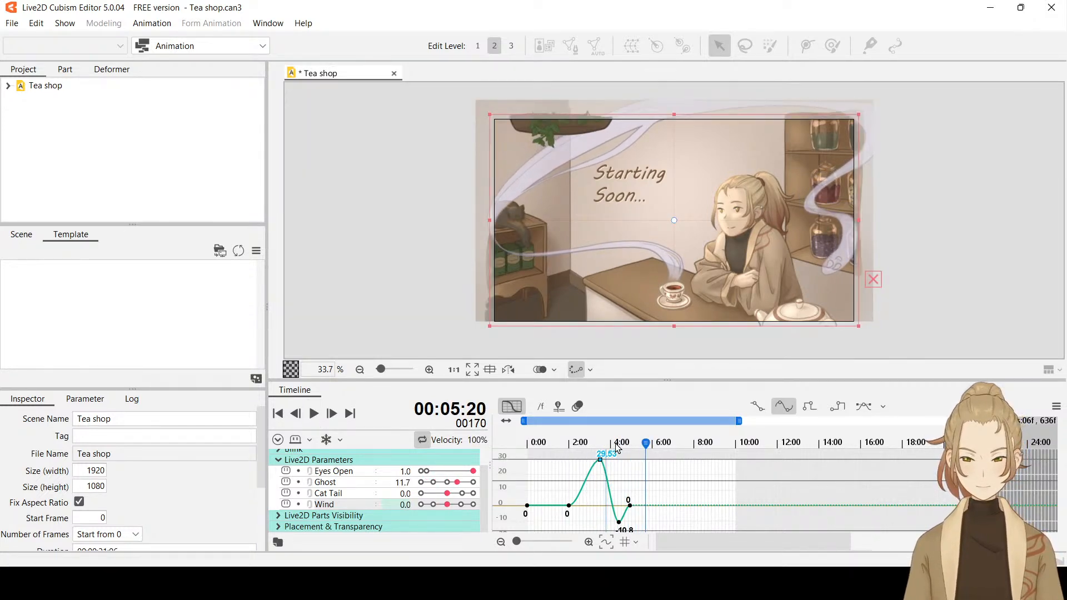
pyautogui.moveTo(617, 447); pyautogui.dragTo(498, 451)
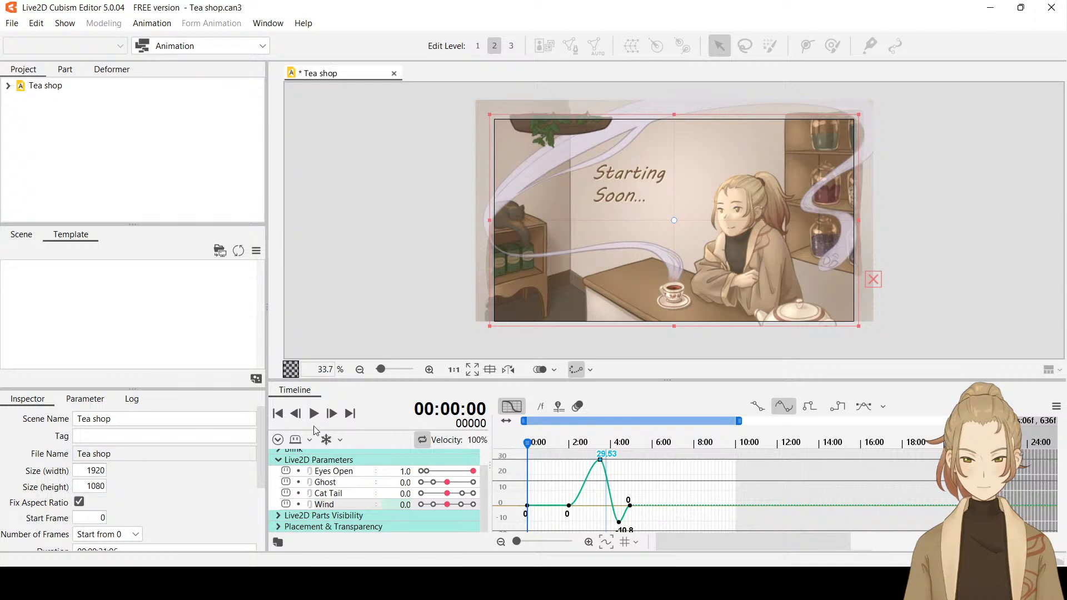
pyautogui.click(314, 414)
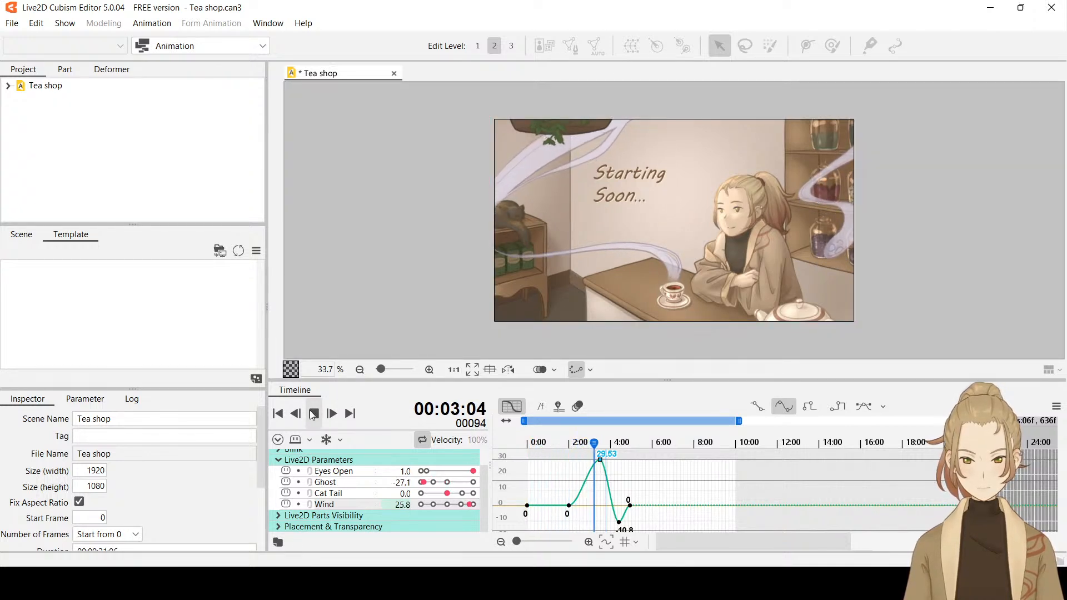
pyautogui.click(314, 414)
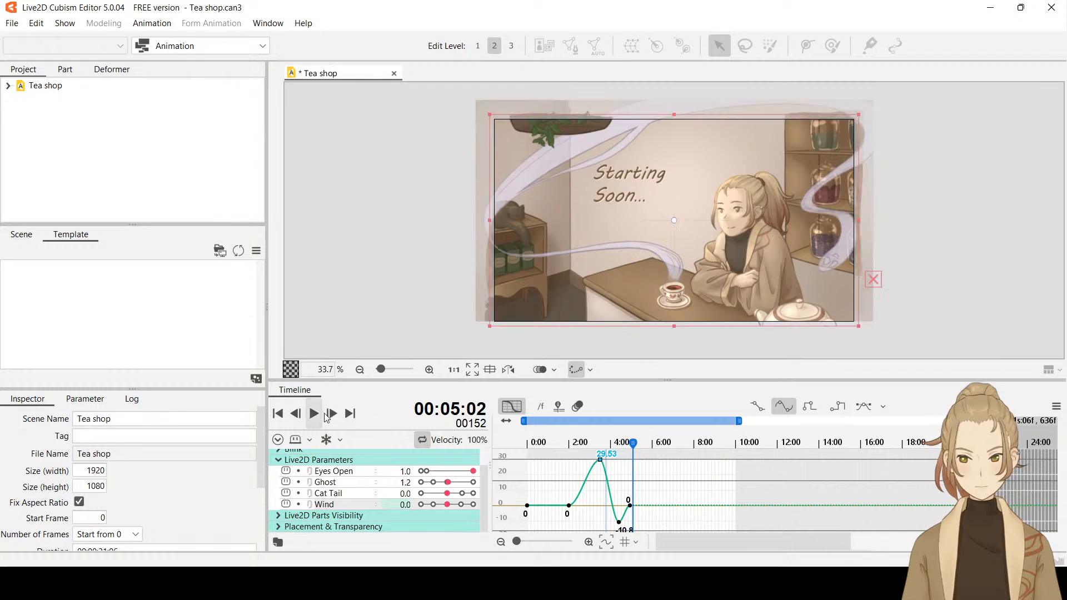
# Raise Wind's low keyframe to -6.72 and play back the animation from the start.
pyautogui.click(620, 524)
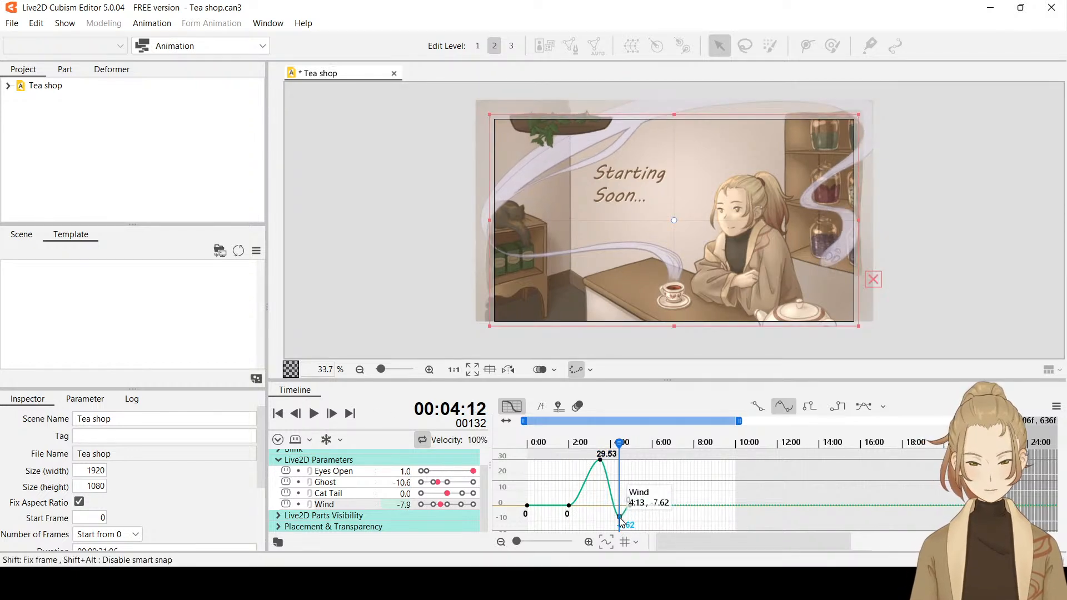
pyautogui.moveTo(621, 521); pyautogui.dragTo(621, 521)
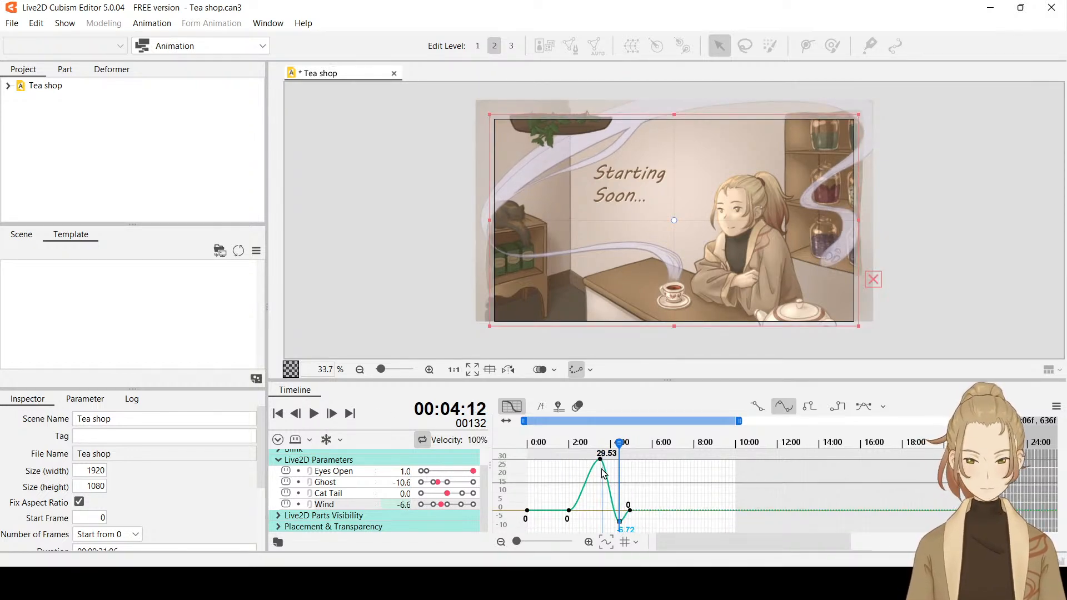
pyautogui.click(507, 445)
pyautogui.click(315, 414)
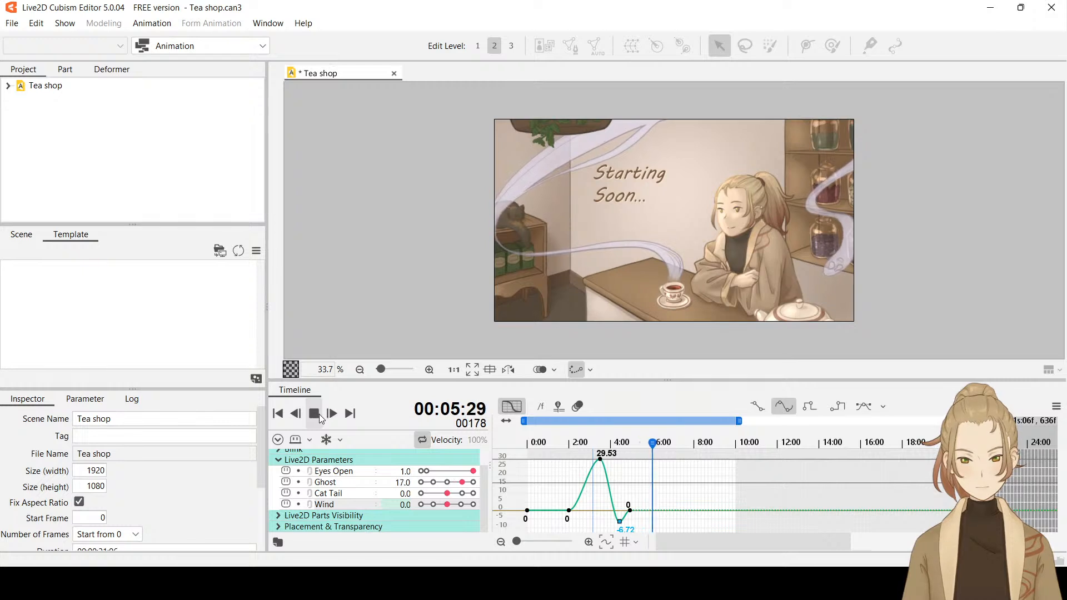
pyautogui.click(315, 414)
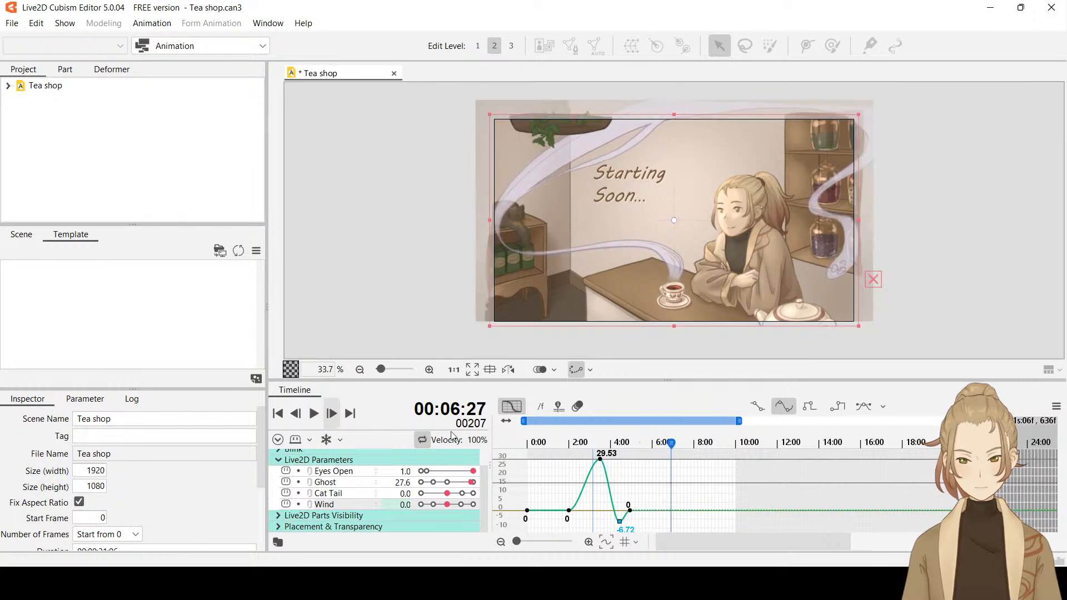
# Add Wind keyframes of 6 at 5:06, -10 at 5:18 and 0 at 6:00.
pyautogui.click(636, 506)
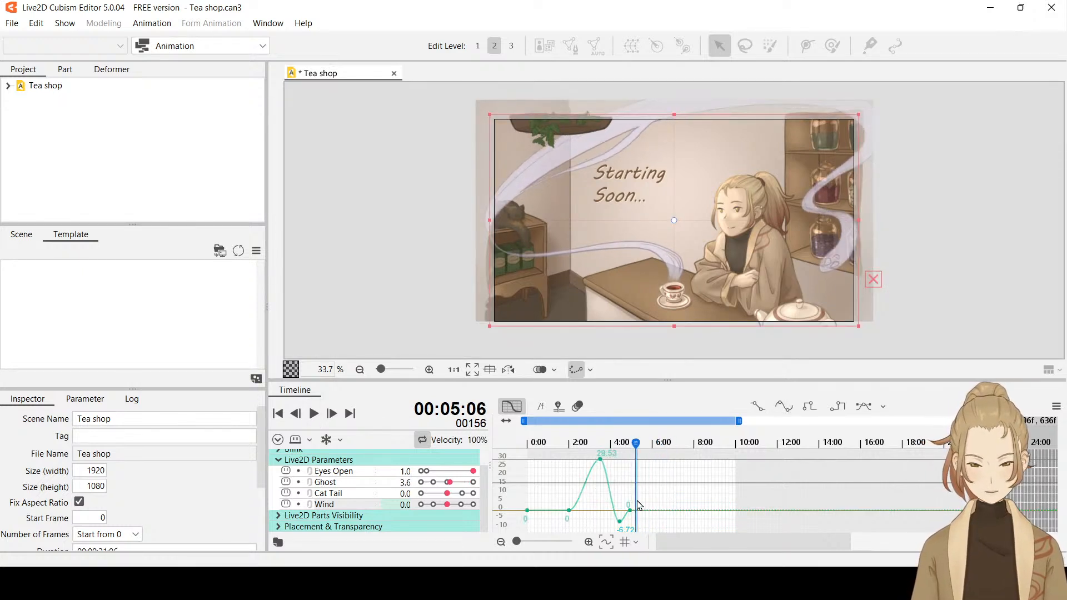
pyautogui.click(452, 504)
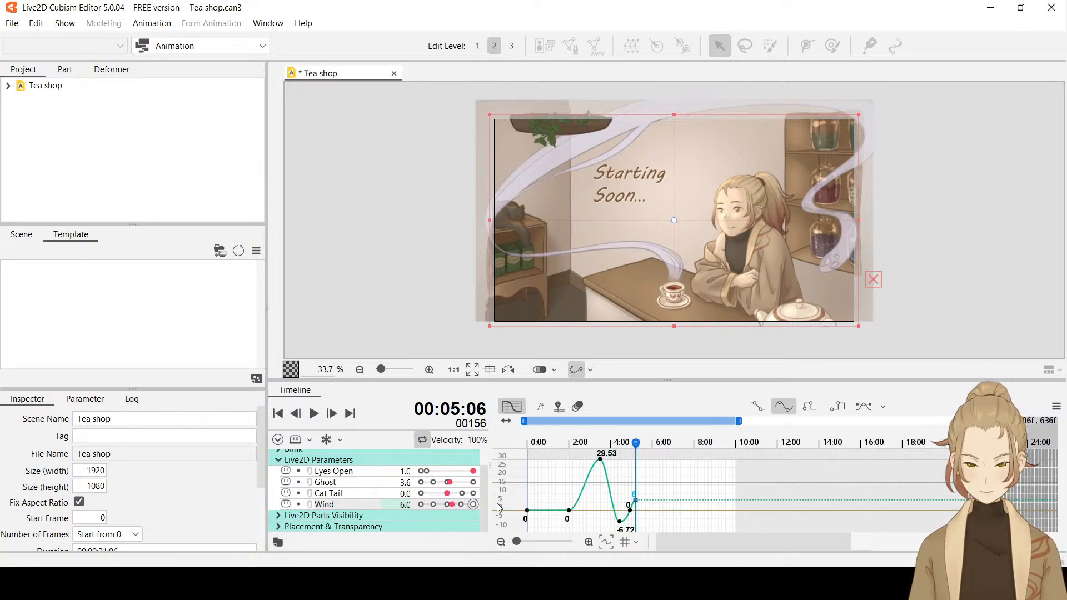
pyautogui.click(642, 445)
pyautogui.moveTo(643, 448); pyautogui.dragTo(647, 448)
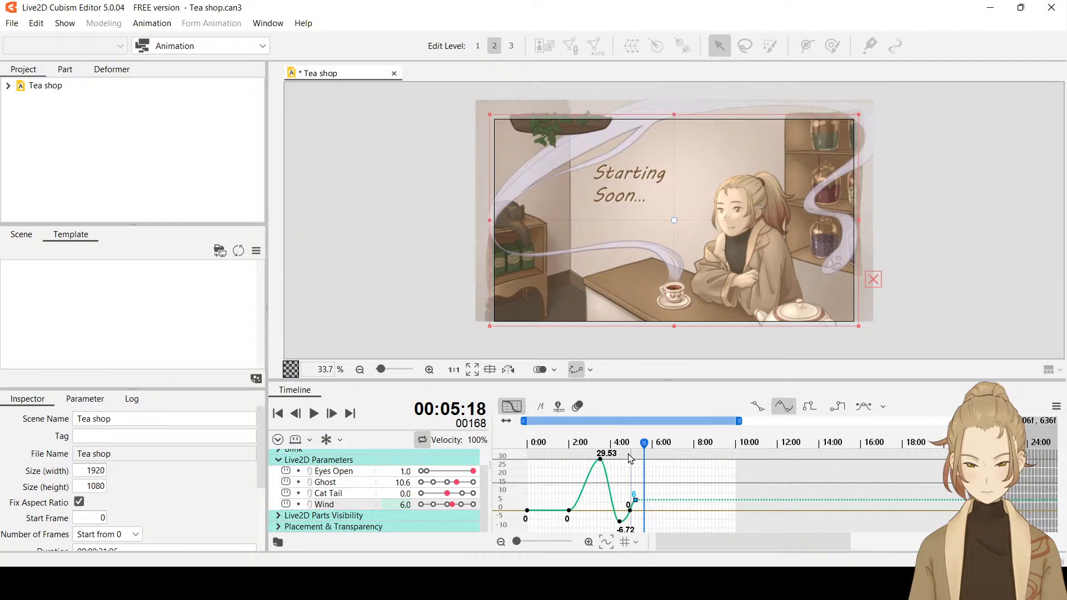
pyautogui.click(438, 503)
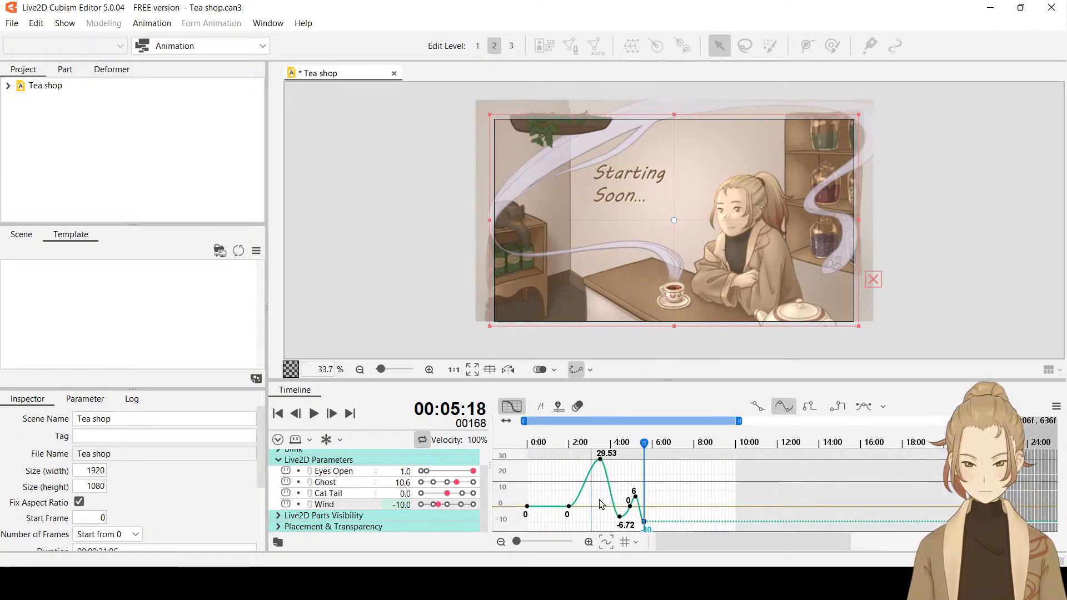
pyautogui.moveTo(651, 451); pyautogui.dragTo(654, 449)
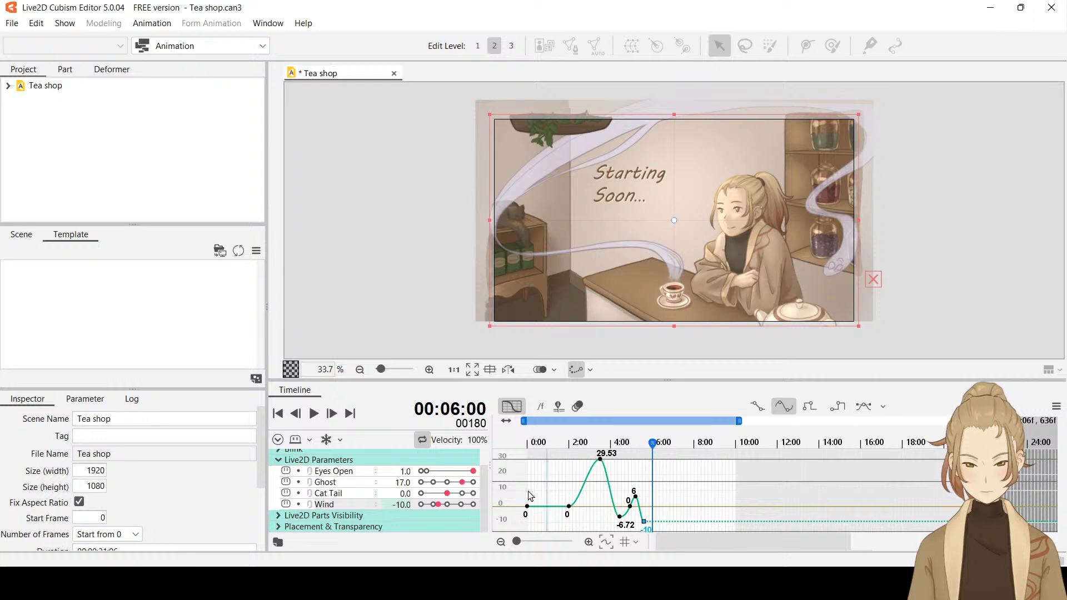
pyautogui.click(447, 504)
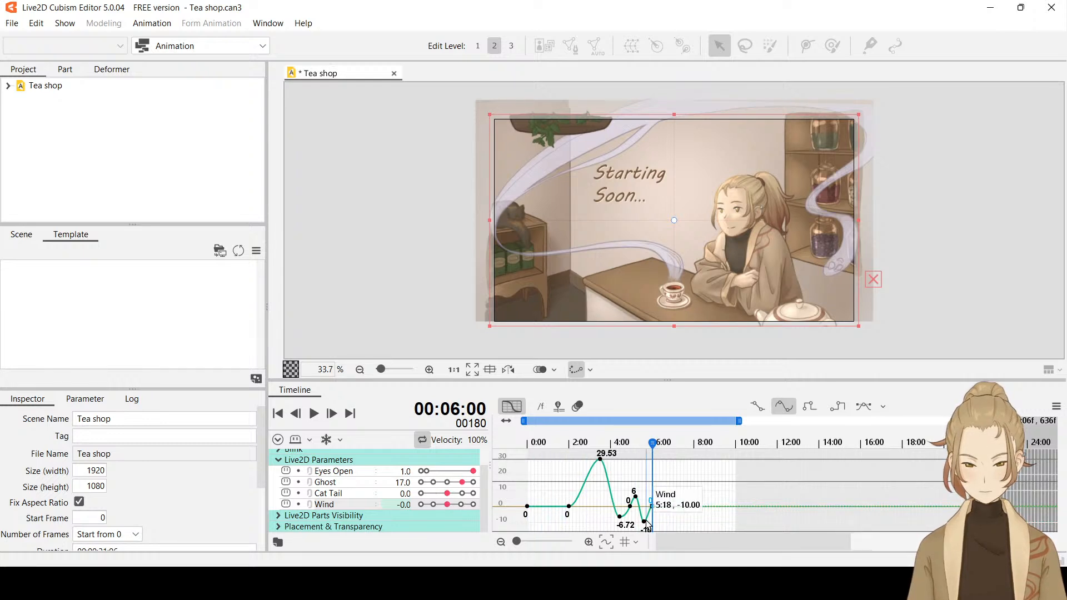
# Delete Wind's 0 keyframe between the first dip and the 6 keyframe, and set the 5:18 dip to -6.72.
pyautogui.click(631, 507)
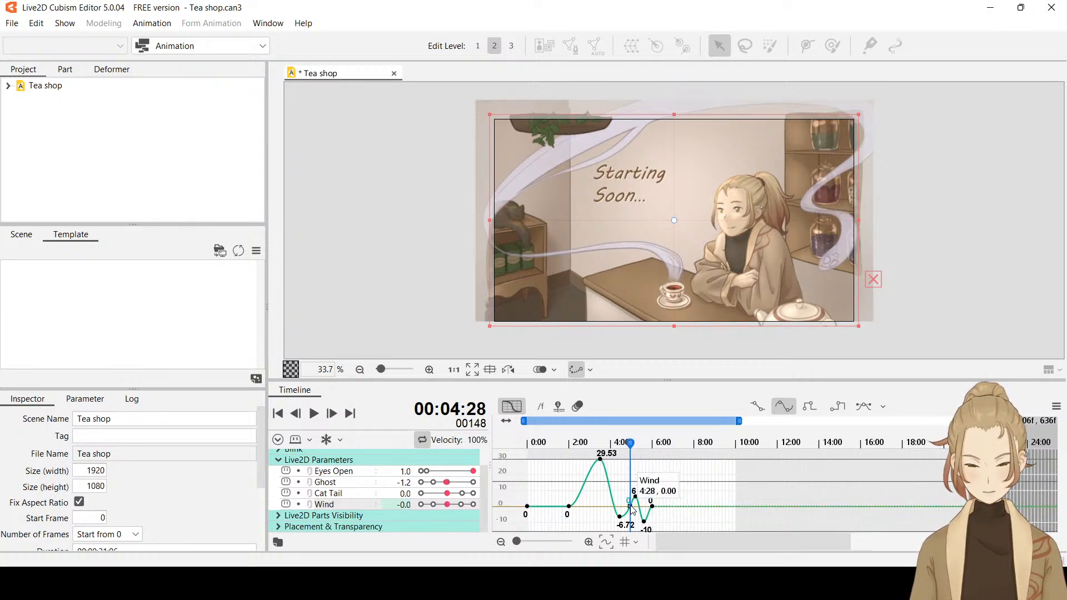
pyautogui.moveTo(632, 510); pyautogui.dragTo(646, 518)
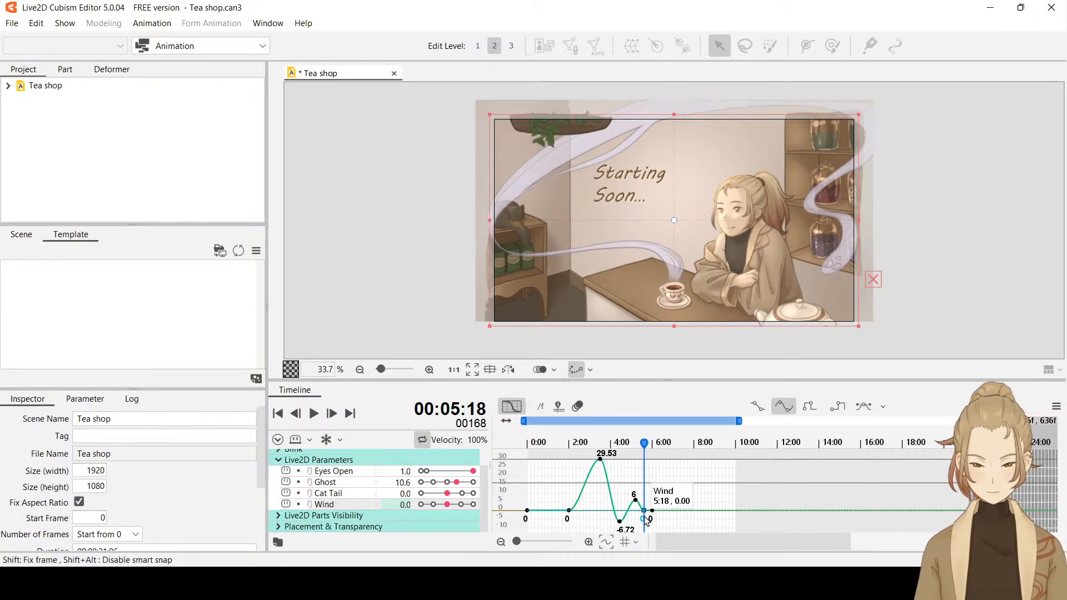
pyautogui.moveTo(646, 521); pyautogui.dragTo(644, 519)
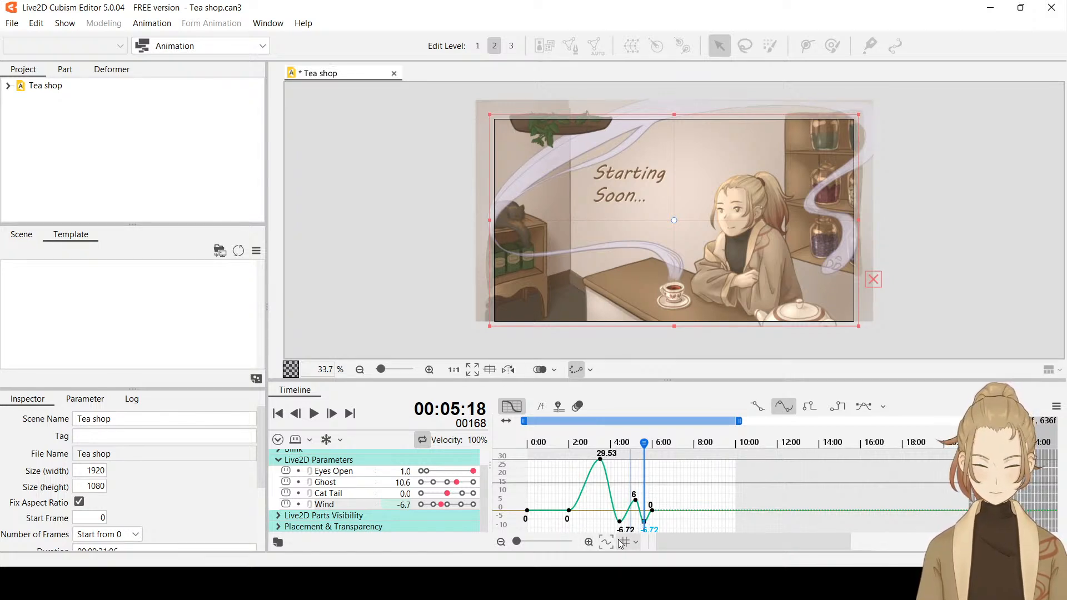
# Lower Wind's first dip keyframe at 4:13 to -17.17 on the curve.
pyautogui.moveTo(517, 544); pyautogui.dragTo(526, 545)
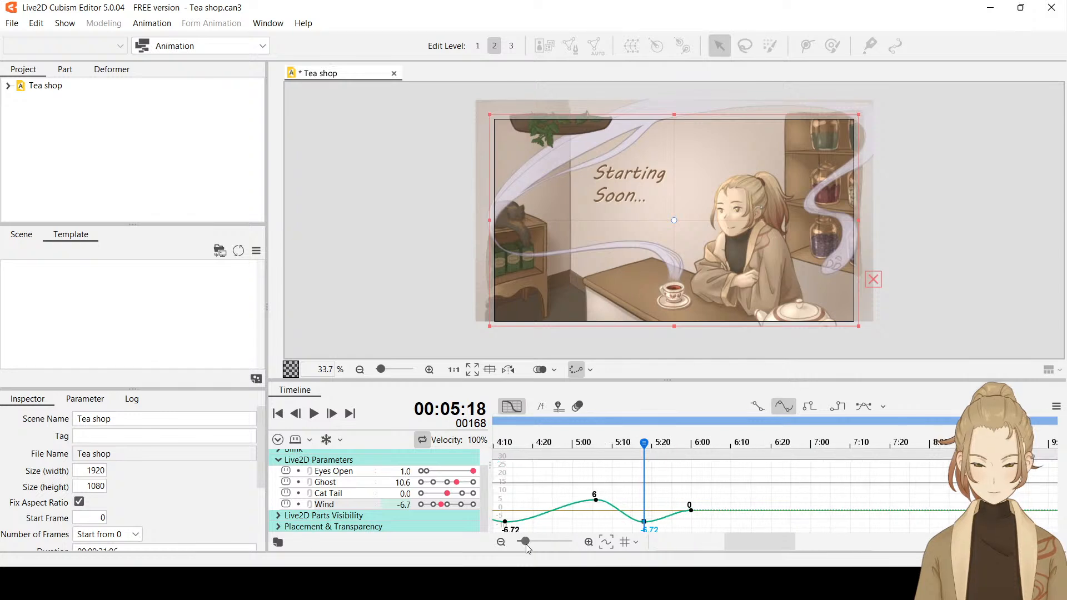
pyautogui.moveTo(744, 497); pyautogui.dragTo(790, 468)
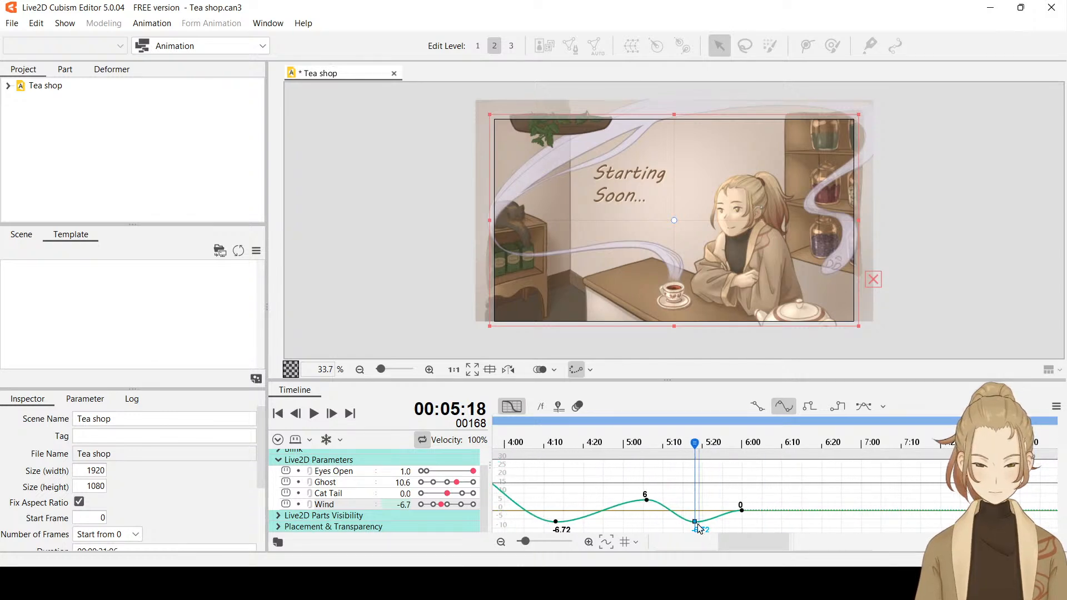
pyautogui.moveTo(698, 526)
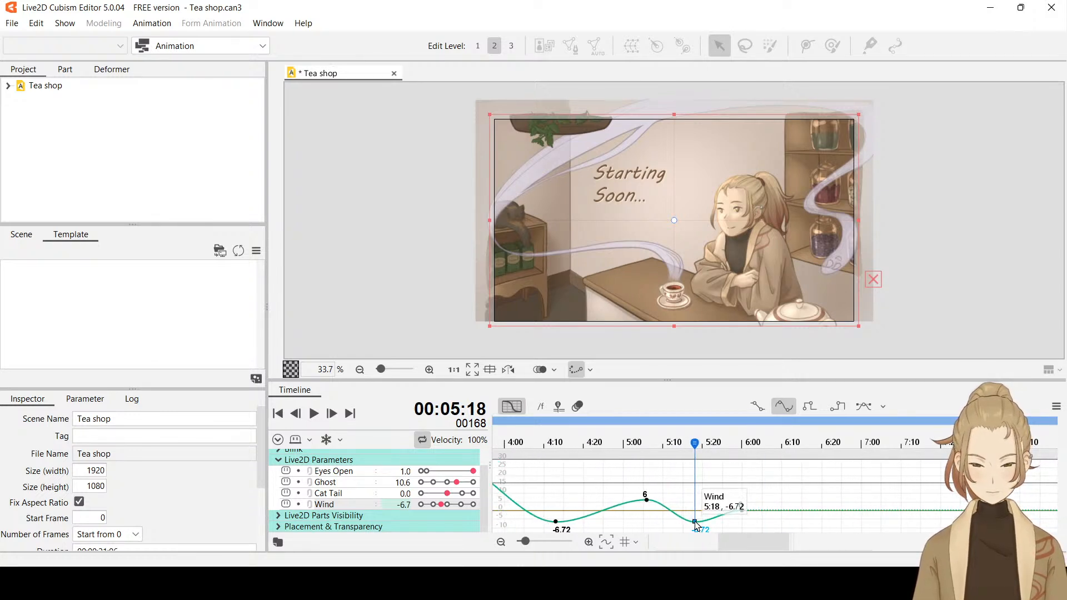
pyautogui.moveTo(697, 526); pyautogui.dragTo(699, 526)
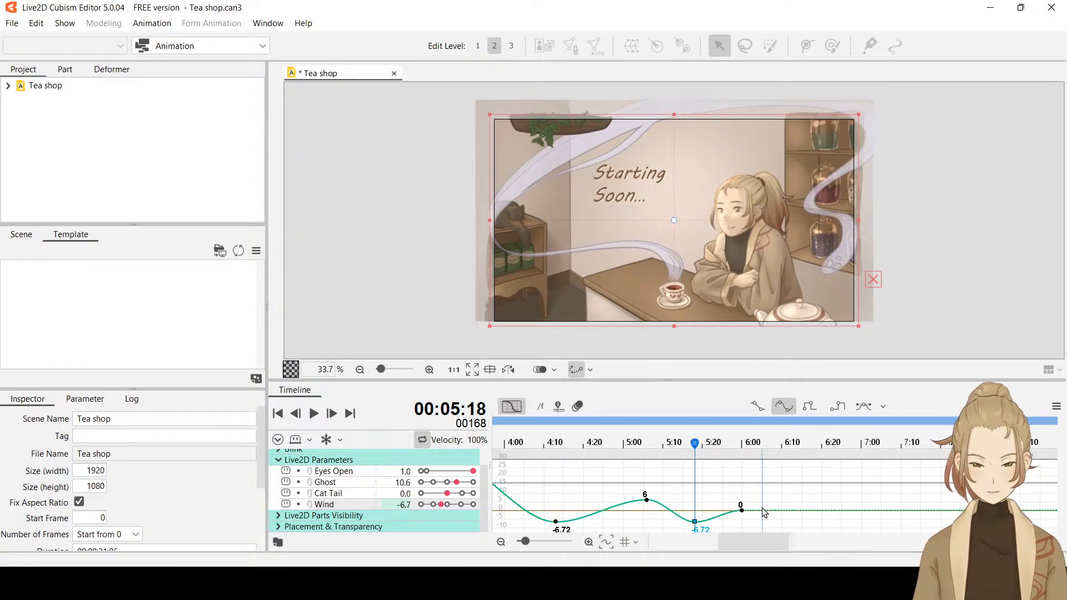
pyautogui.click(556, 522)
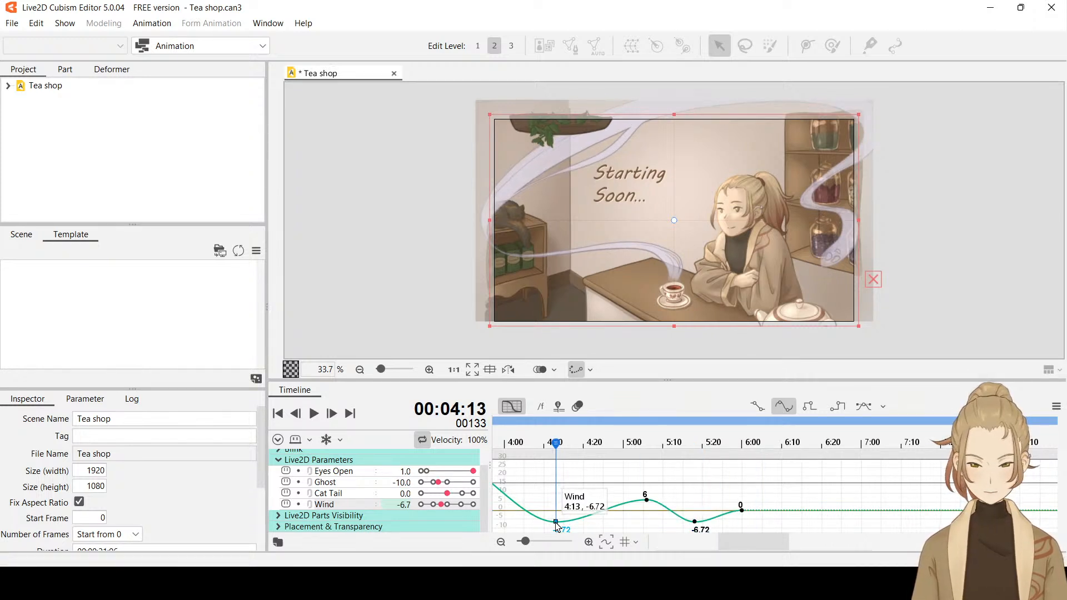
pyautogui.moveTo(558, 525); pyautogui.dragTo(559, 508)
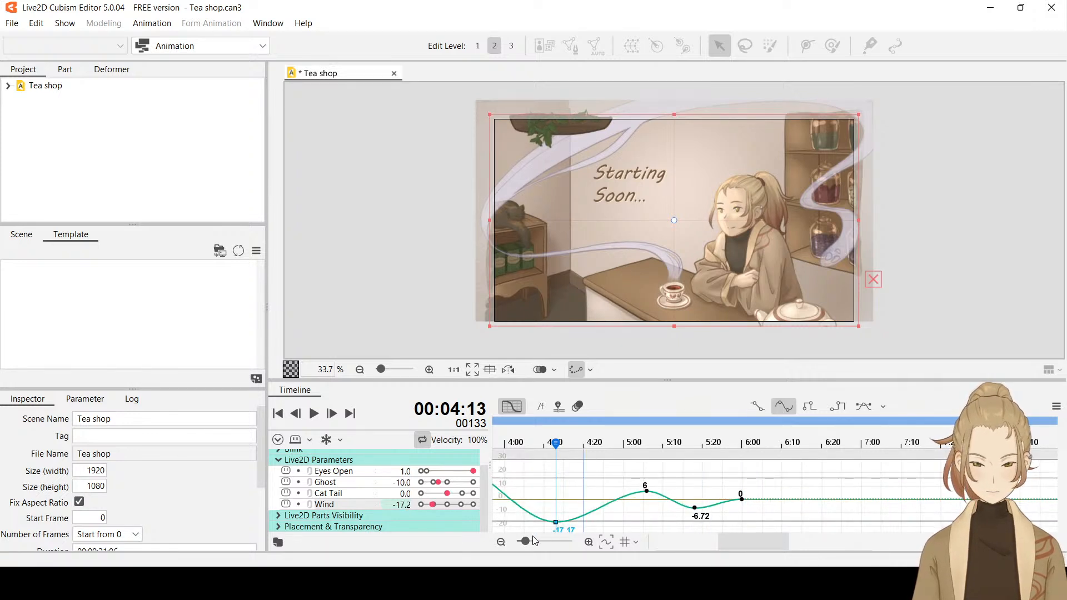
# Play the animation from the start past 6:00 to judge the deeper first Wind dip.
pyautogui.scroll(-3, 525, 543)
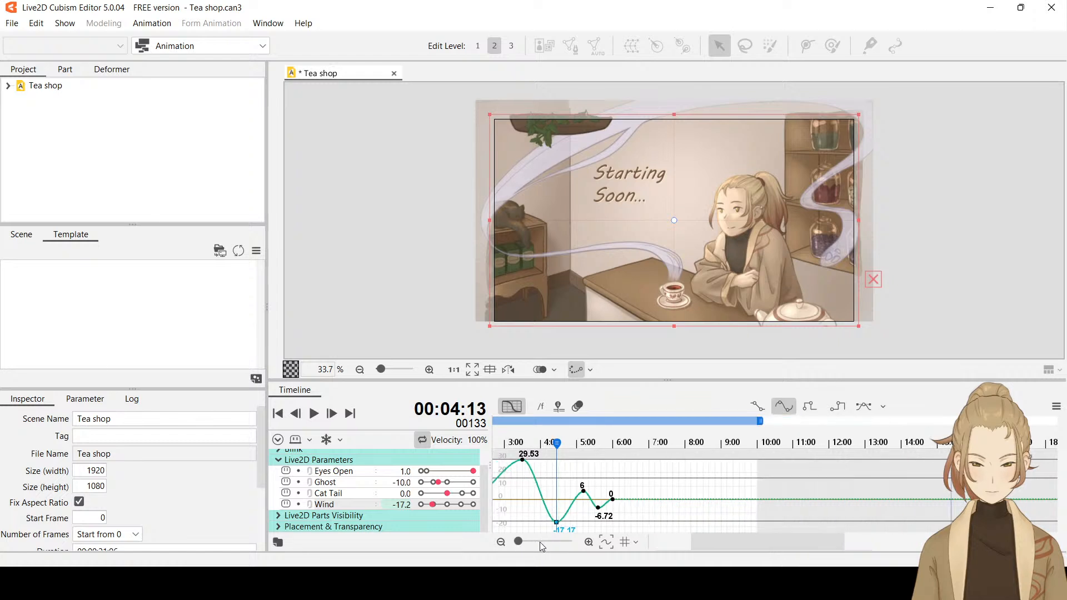
pyautogui.moveTo(688, 543); pyautogui.dragTo(637, 549)
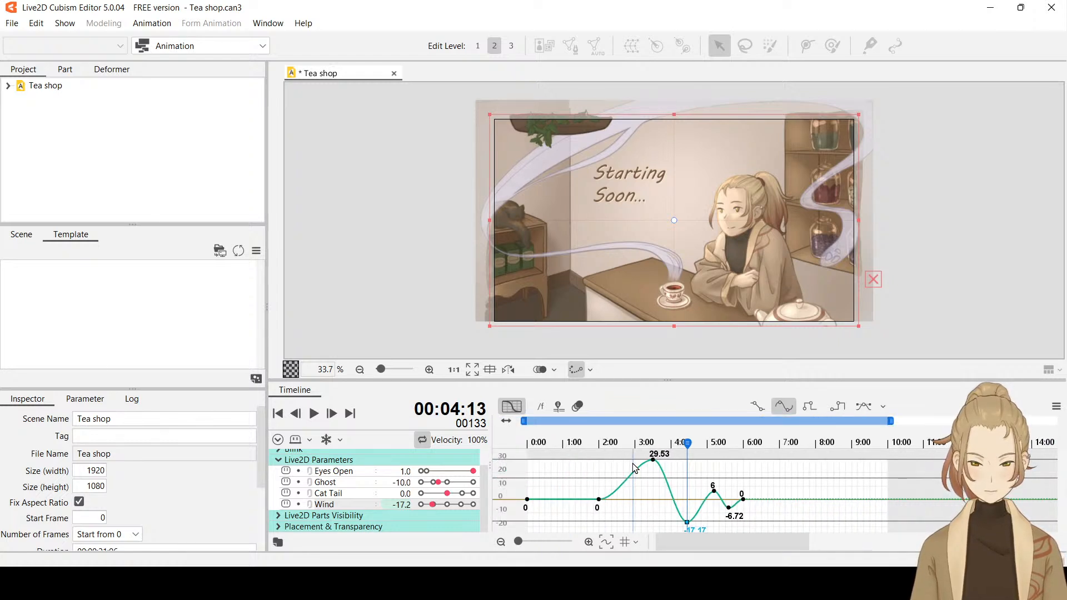
pyautogui.moveTo(594, 468); pyautogui.dragTo(514, 474)
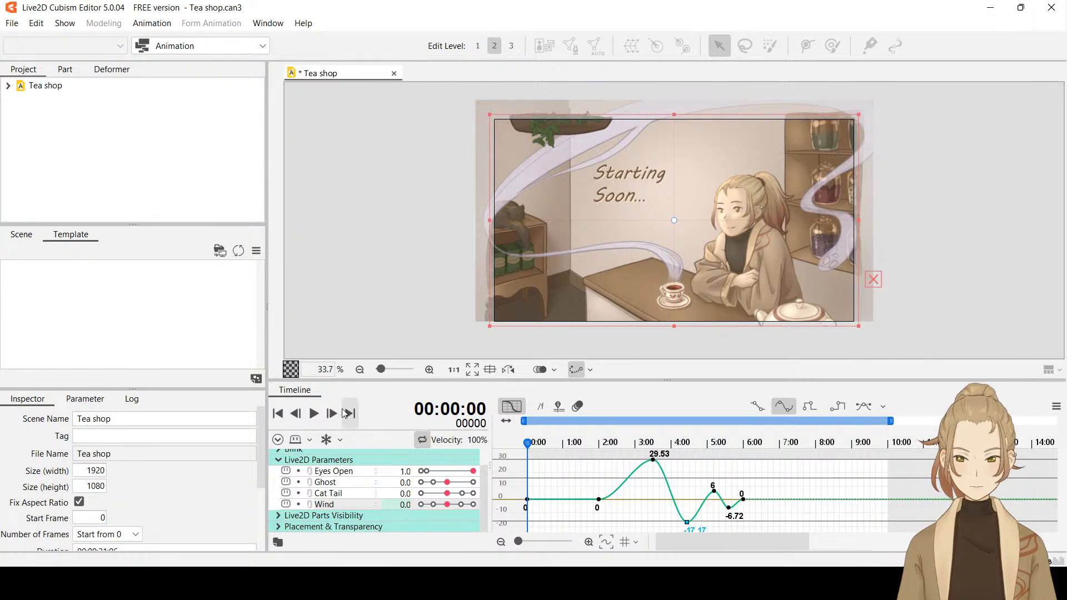
pyautogui.click(314, 414)
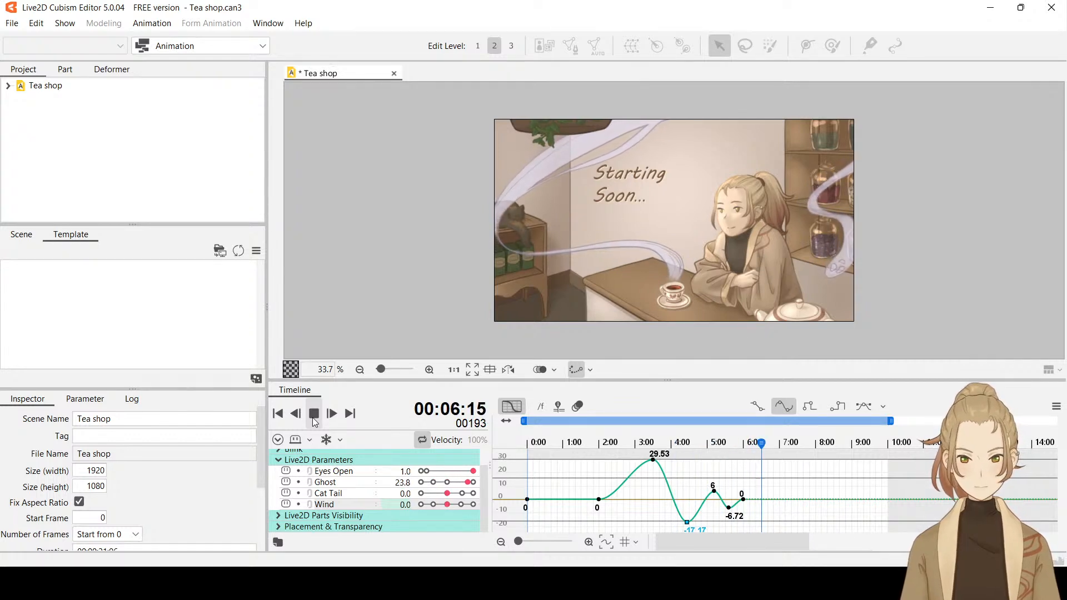
pyautogui.click(314, 414)
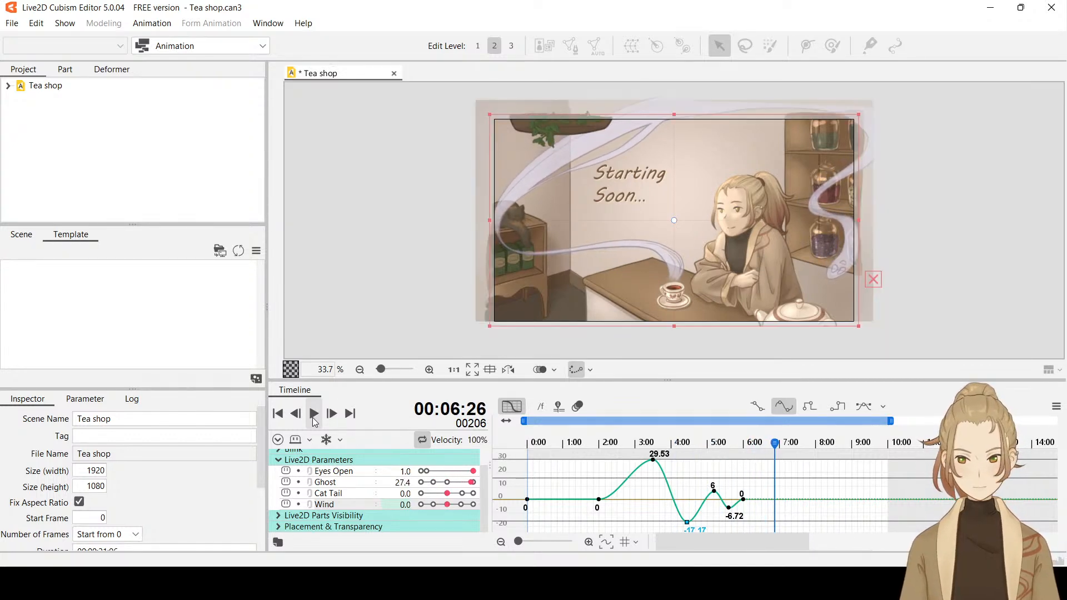
# Move Wind's first dip keyframe to 4:12 with a value of -6.72.
pyautogui.click(690, 522)
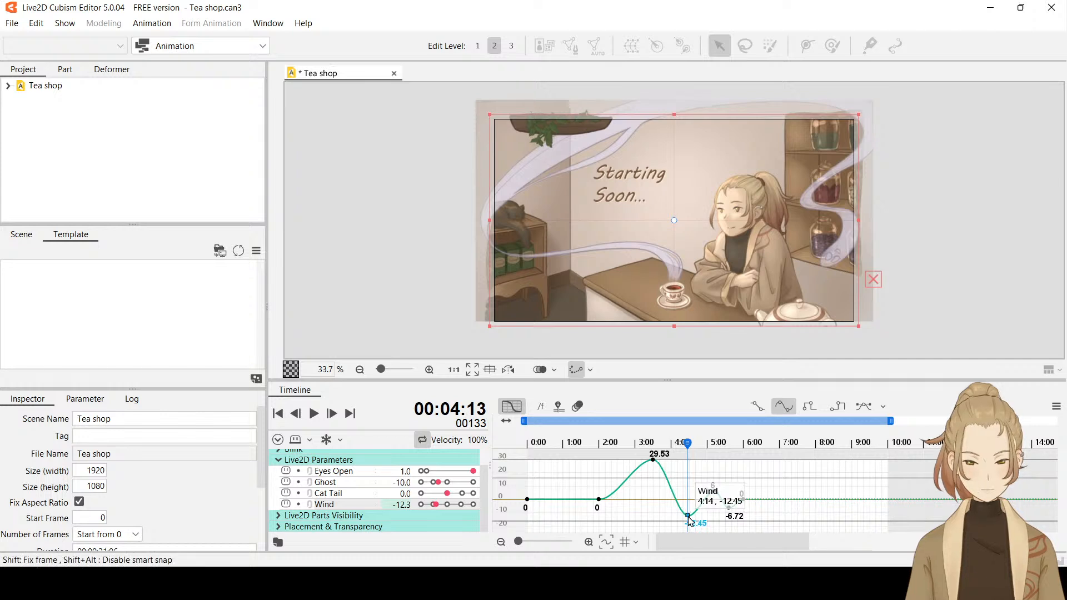
pyautogui.moveTo(690, 523)
pyautogui.mouseDown()
pyautogui.moveTo(702, 521)
pyautogui.moveTo(689, 518)
pyautogui.mouseUp()
pyautogui.click(606, 542)
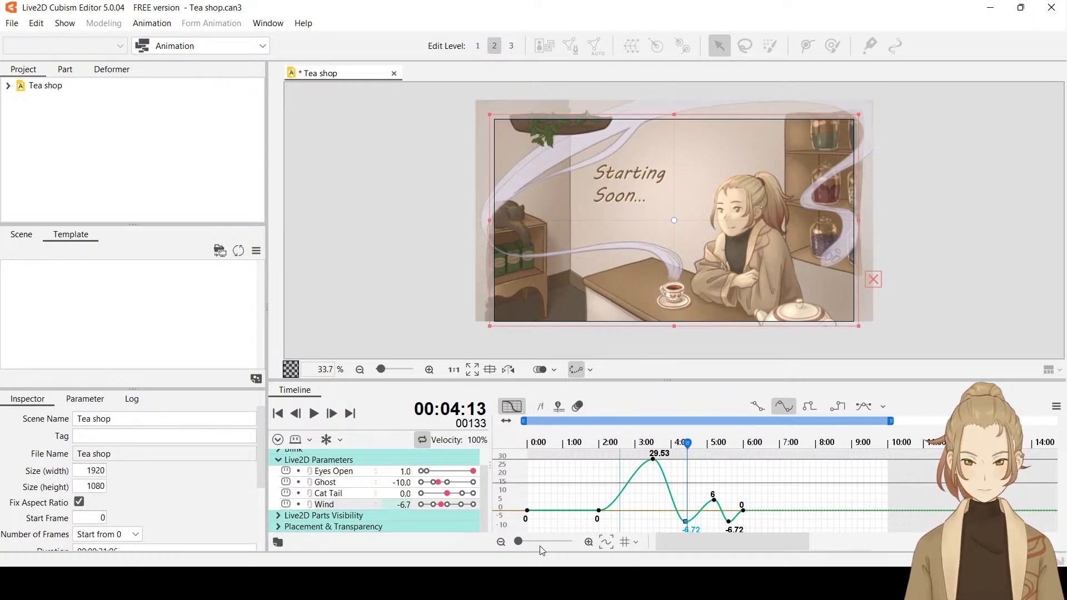
# Lower Wind's first dip at 4:12 to -10.87 and raise the second dip at 5:18 to -4.94.
pyautogui.moveTo(520, 545); pyautogui.dragTo(537, 546)
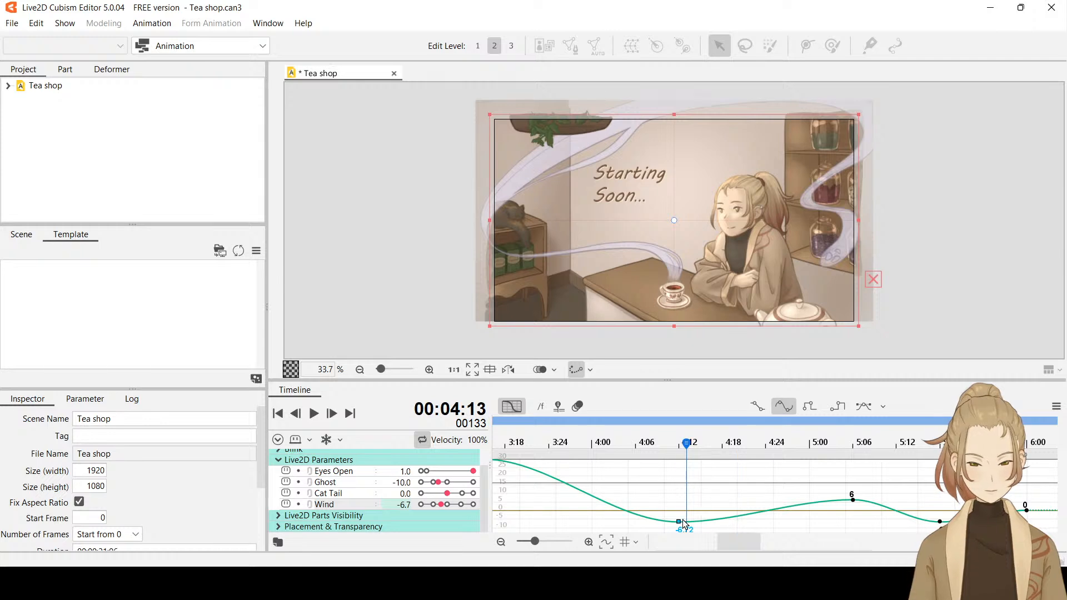
pyautogui.click(681, 522)
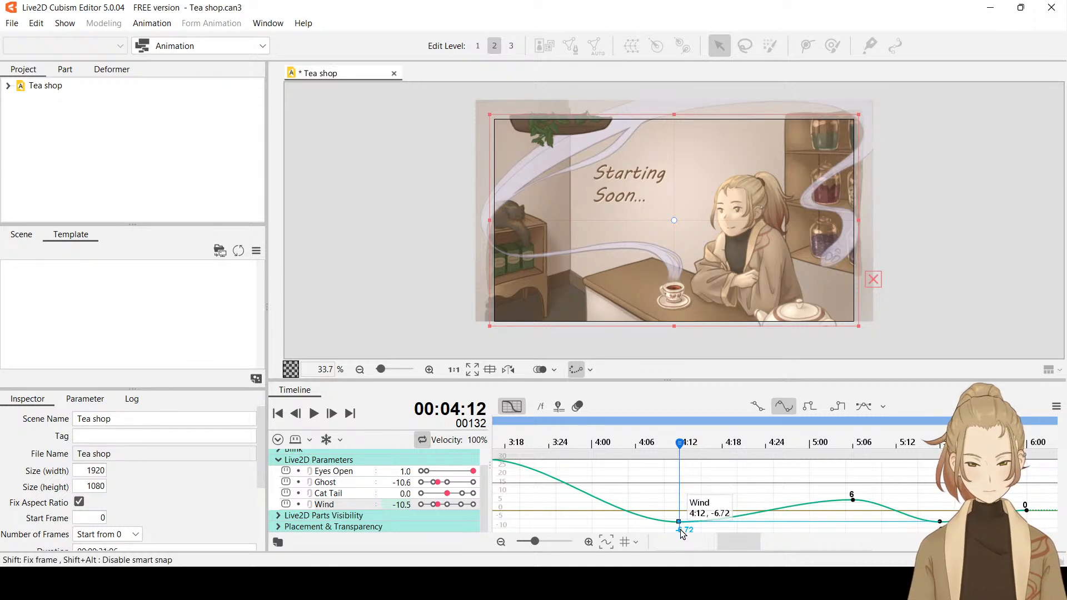
pyautogui.moveTo(683, 534); pyautogui.dragTo(699, 526)
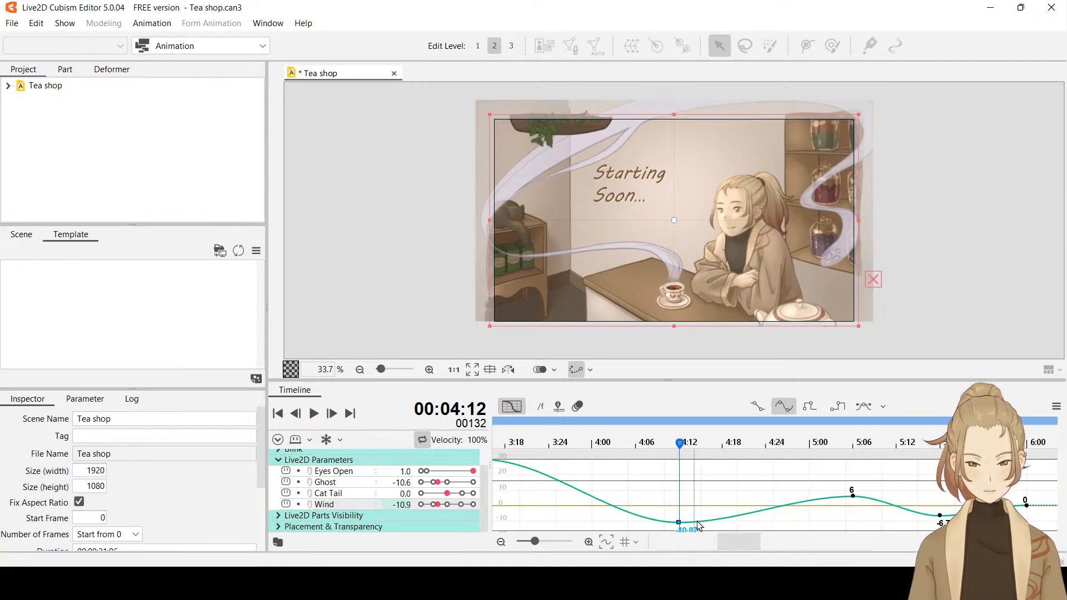
pyautogui.click(940, 517)
pyautogui.moveTo(942, 517); pyautogui.dragTo(942, 517)
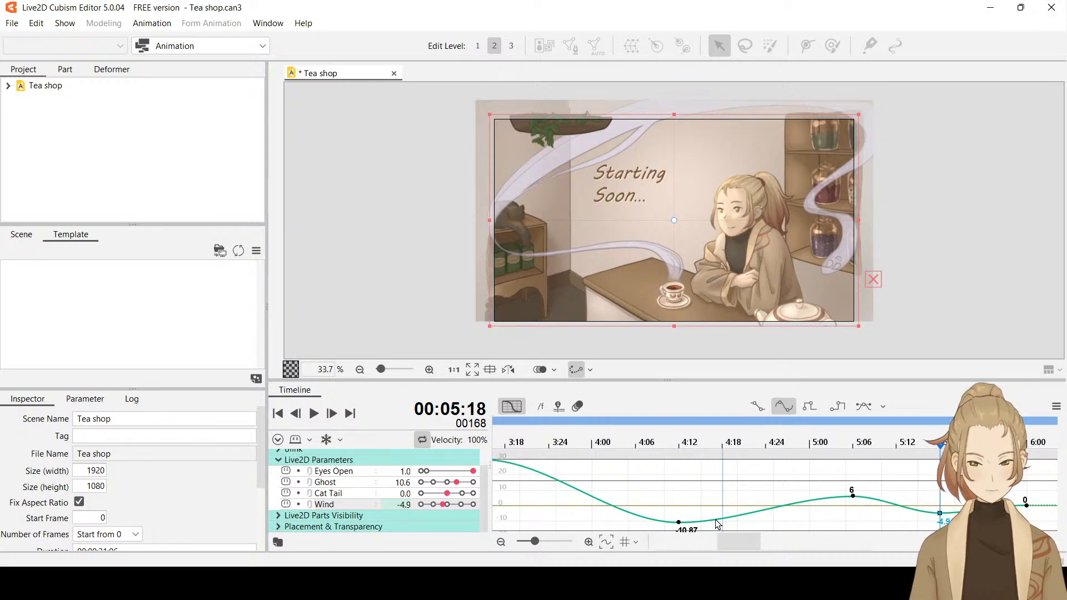
# Set Wind's first dip keyframe at 4:12 to -6.
pyautogui.click(678, 522)
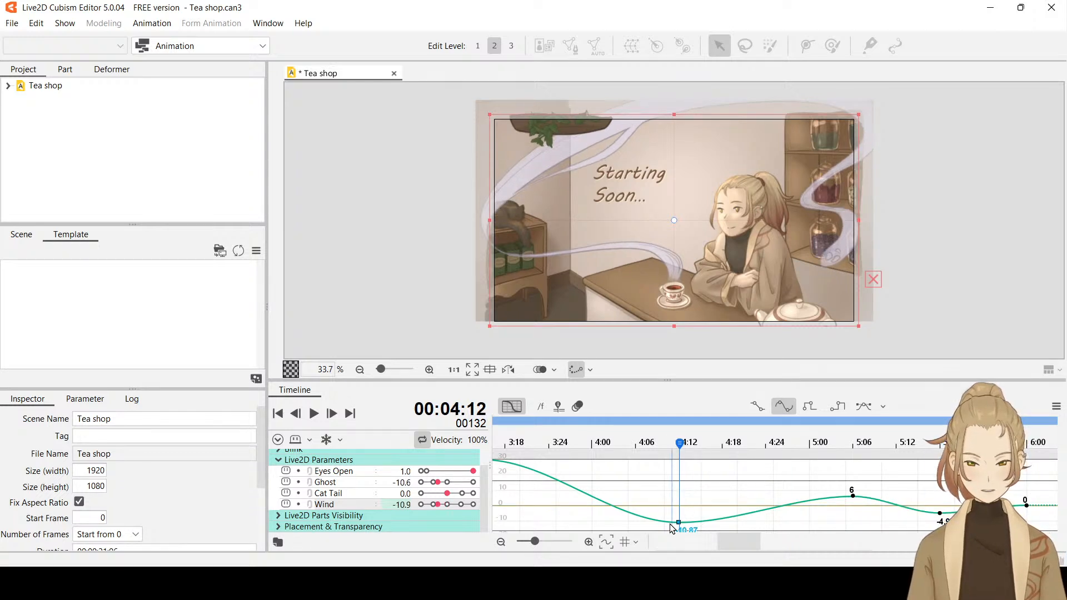
pyautogui.moveTo(679, 524)
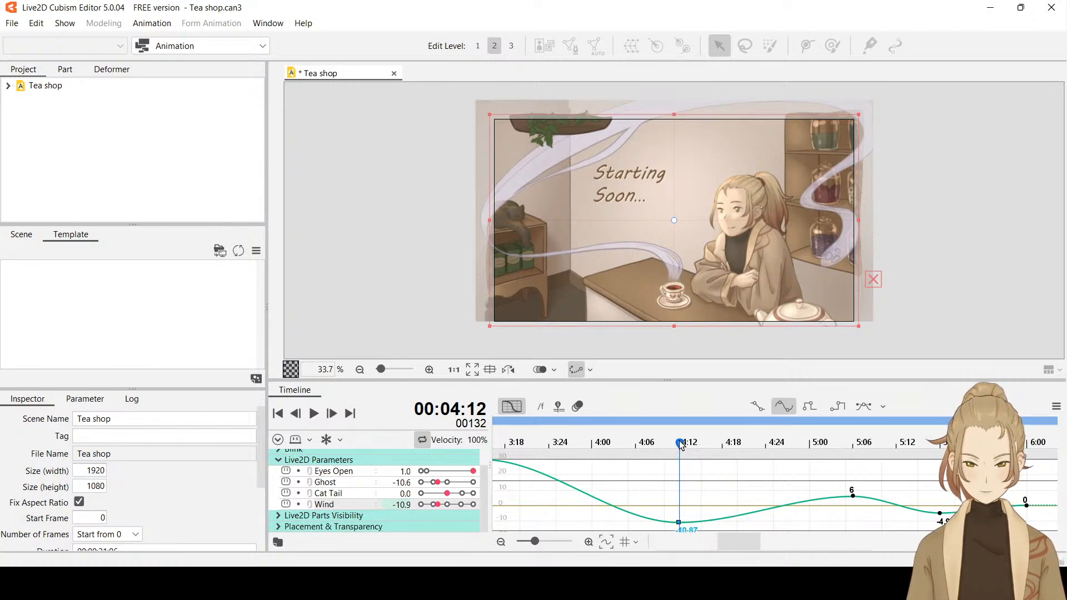
pyautogui.moveTo(682, 445); pyautogui.dragTo(680, 473)
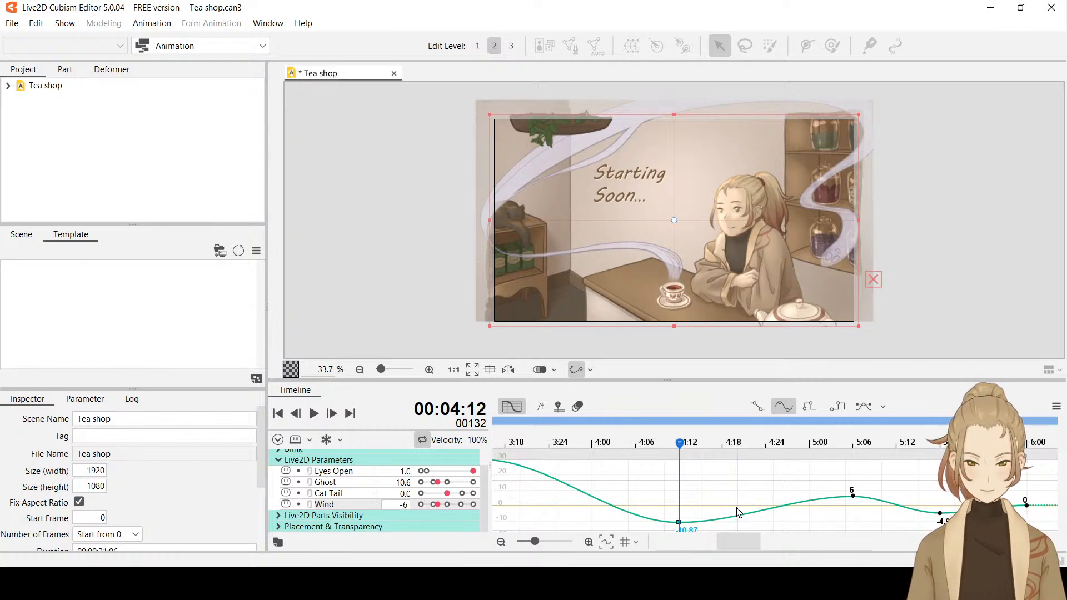
pyautogui.press('Return')
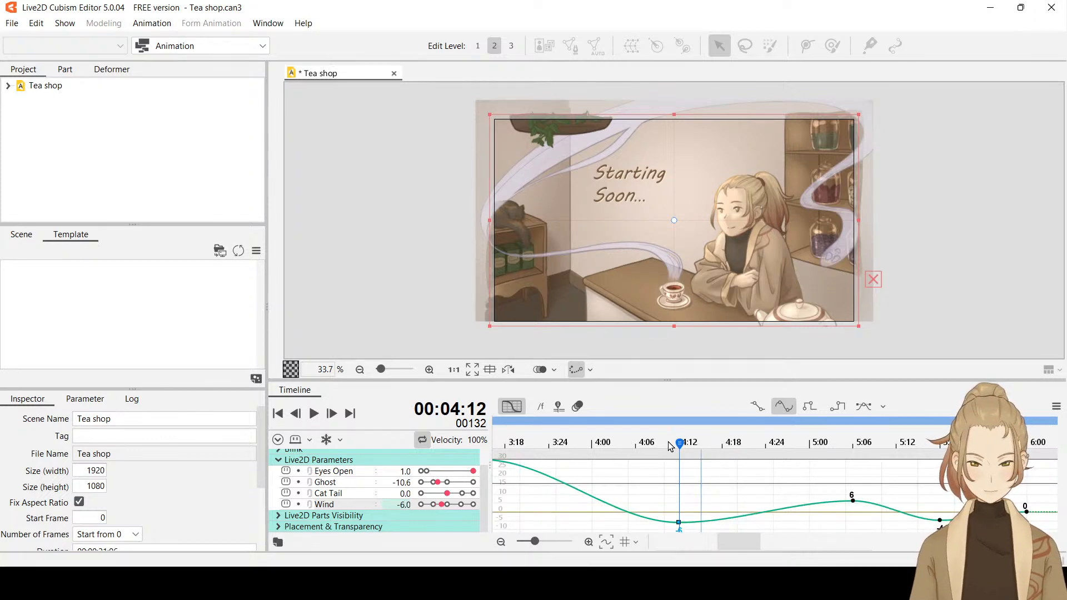
# Play the animation from the start through 7:00 to check the shallower Wind oscillation.
pyautogui.moveTo(670, 445); pyautogui.dragTo(368, 448)
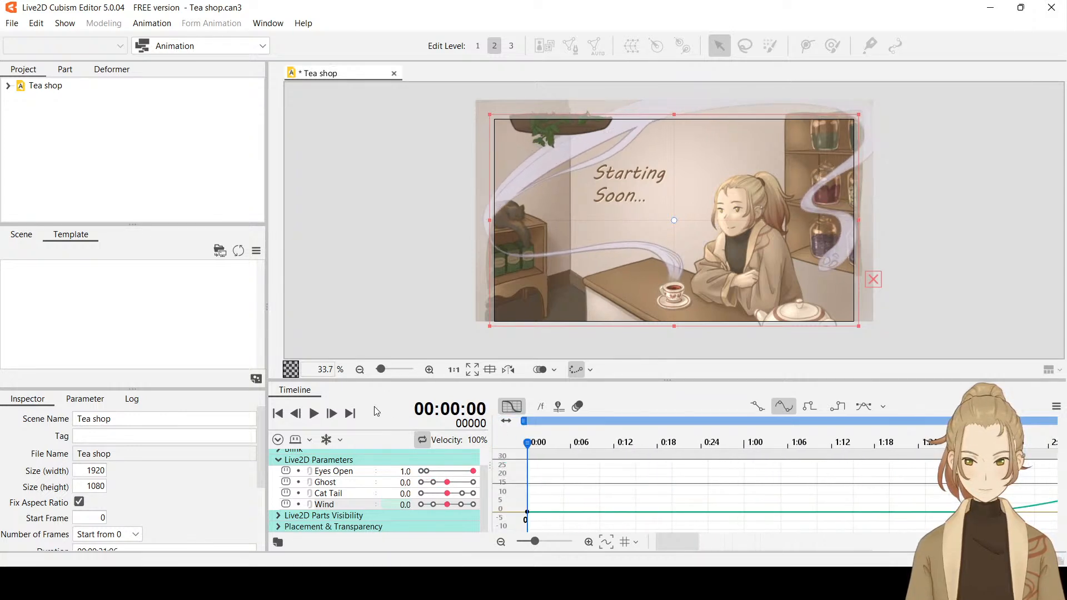
pyautogui.click(314, 413)
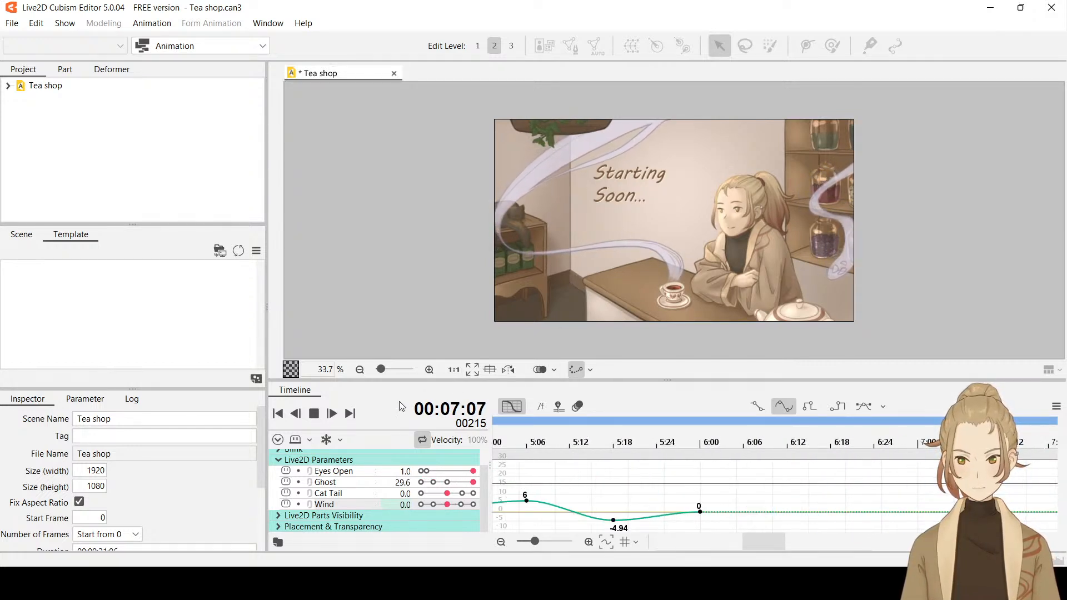
pyautogui.press('space')
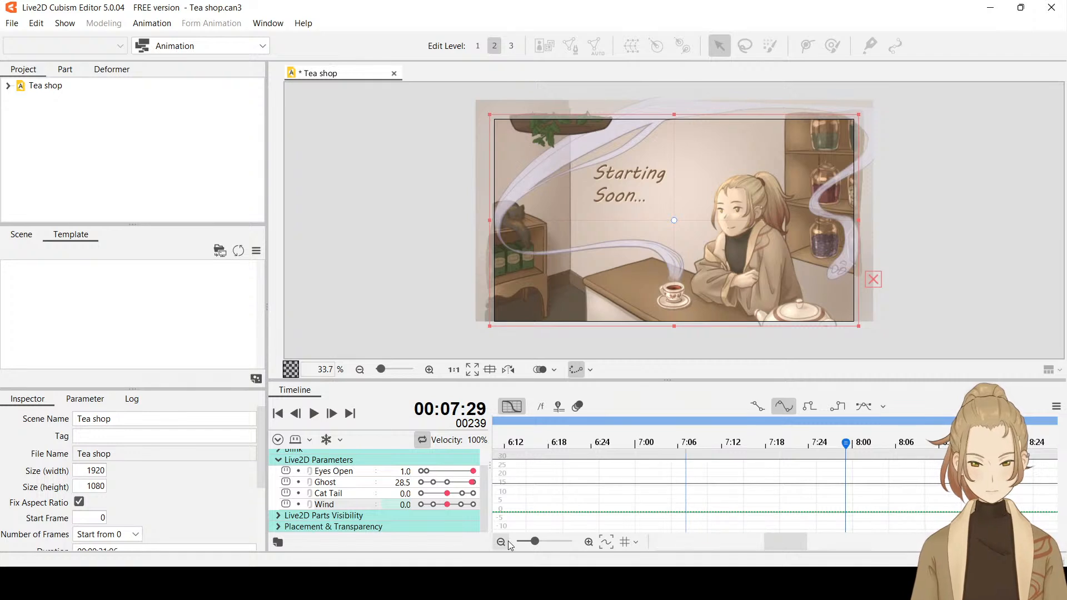
# Bring Wind's whole oscillation into view and replay the gust from 2:24 and again from 1:19.
pyautogui.moveTo(532, 543); pyautogui.dragTo(508, 547)
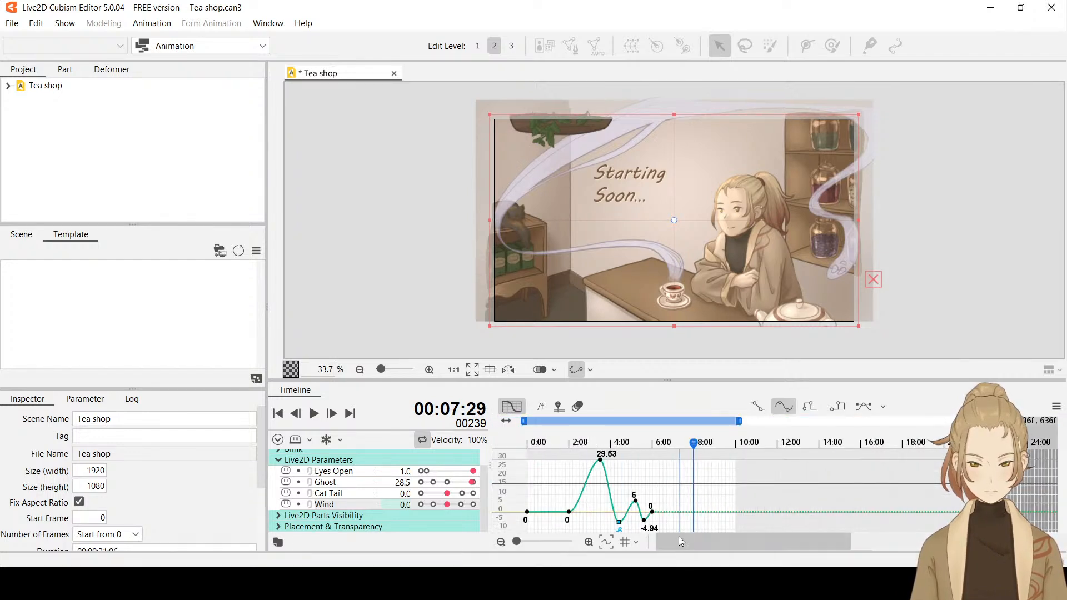
pyautogui.moveTo(649, 522)
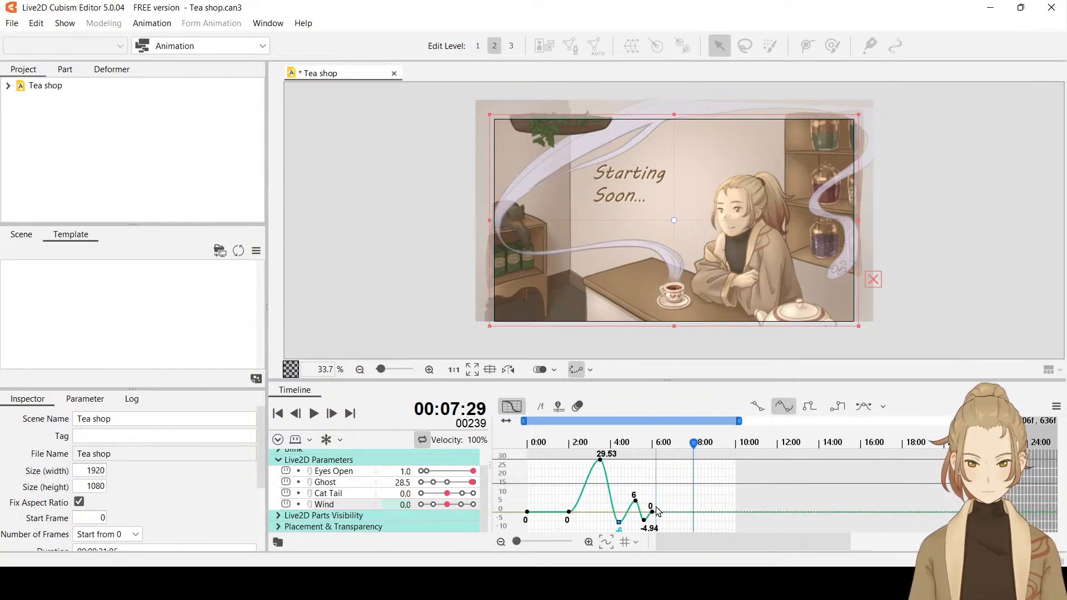
pyautogui.moveTo(517, 543); pyautogui.dragTo(518, 542)
pyautogui.moveTo(747, 548); pyautogui.dragTo(710, 549)
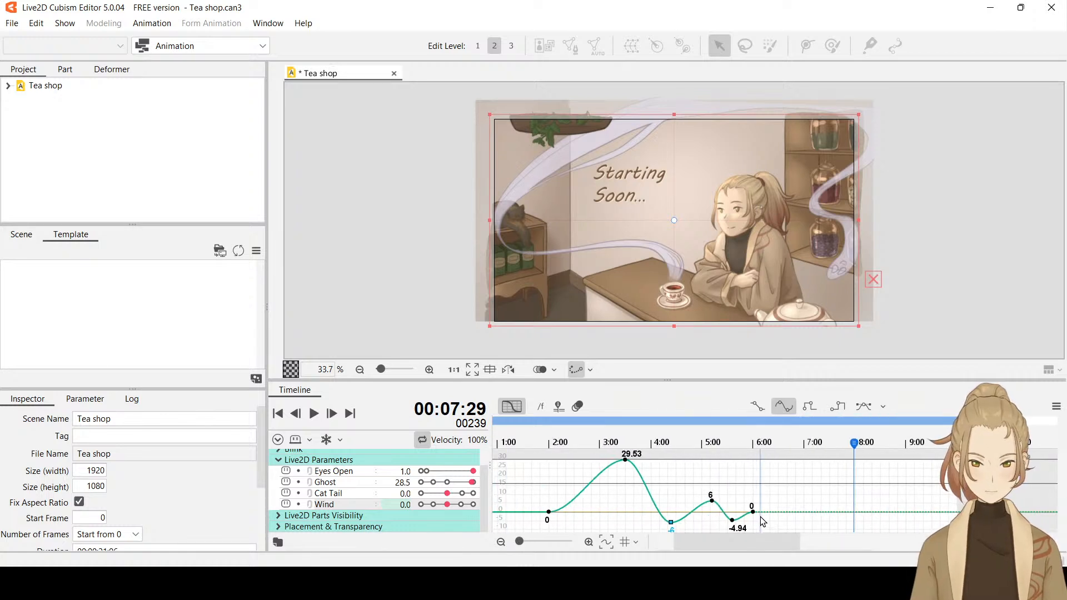
pyautogui.click(592, 439)
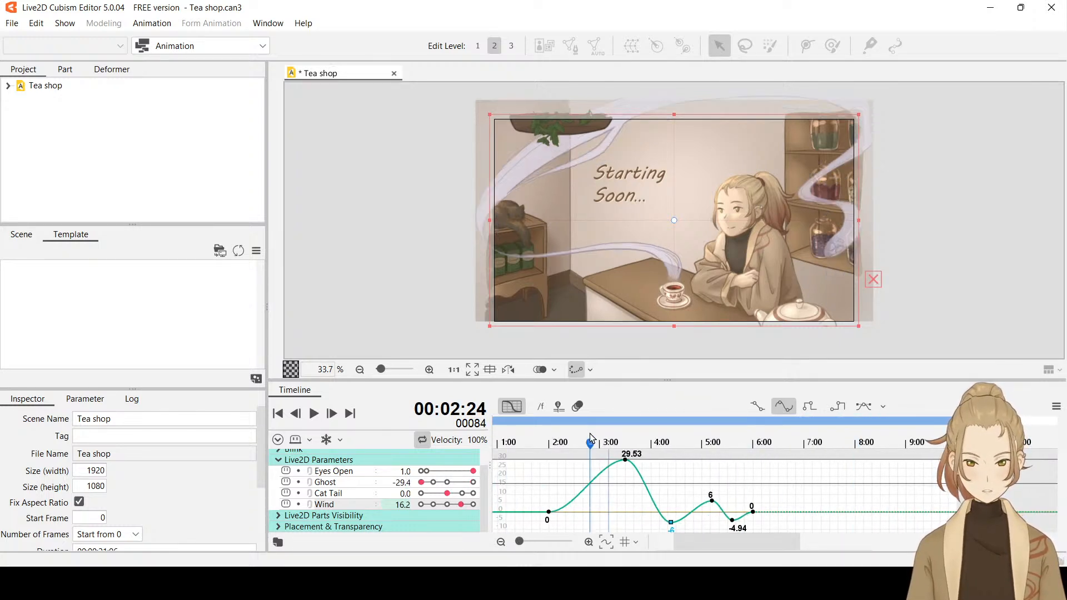
pyautogui.click(314, 414)
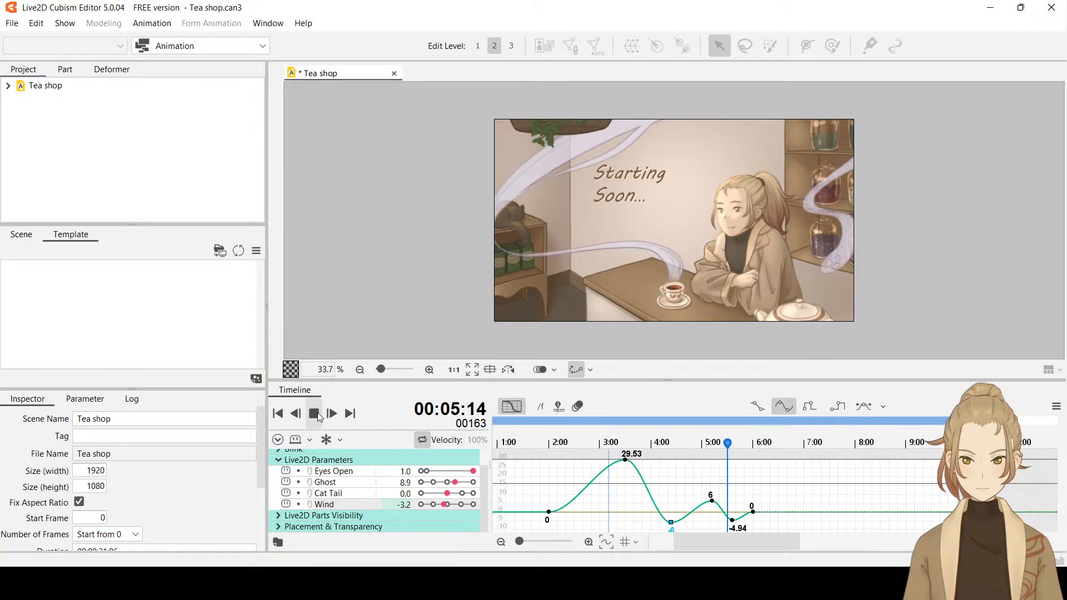
pyautogui.click(315, 415)
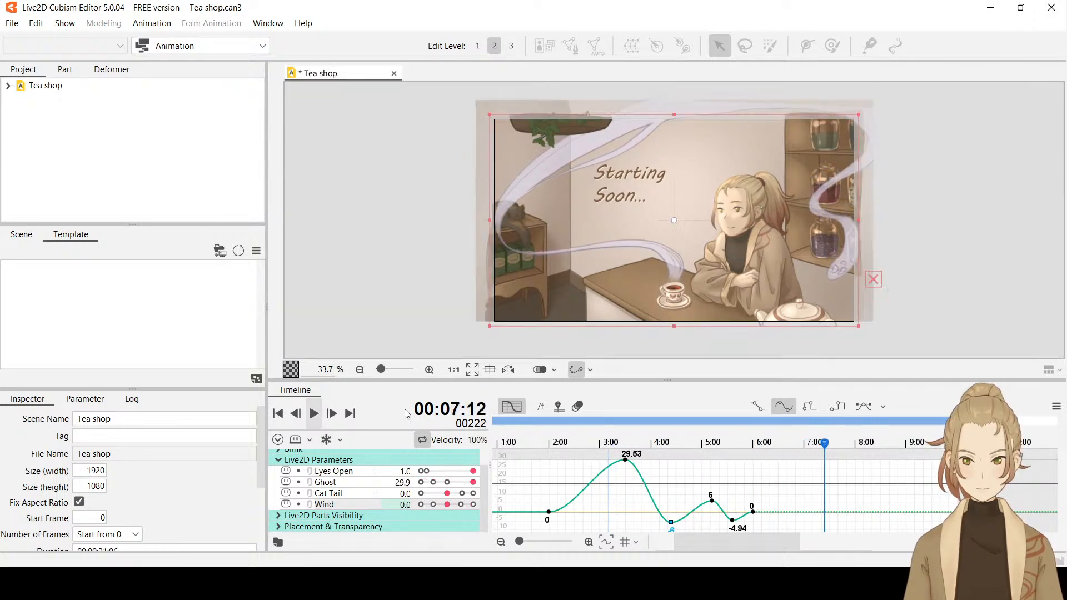
pyautogui.click(533, 431)
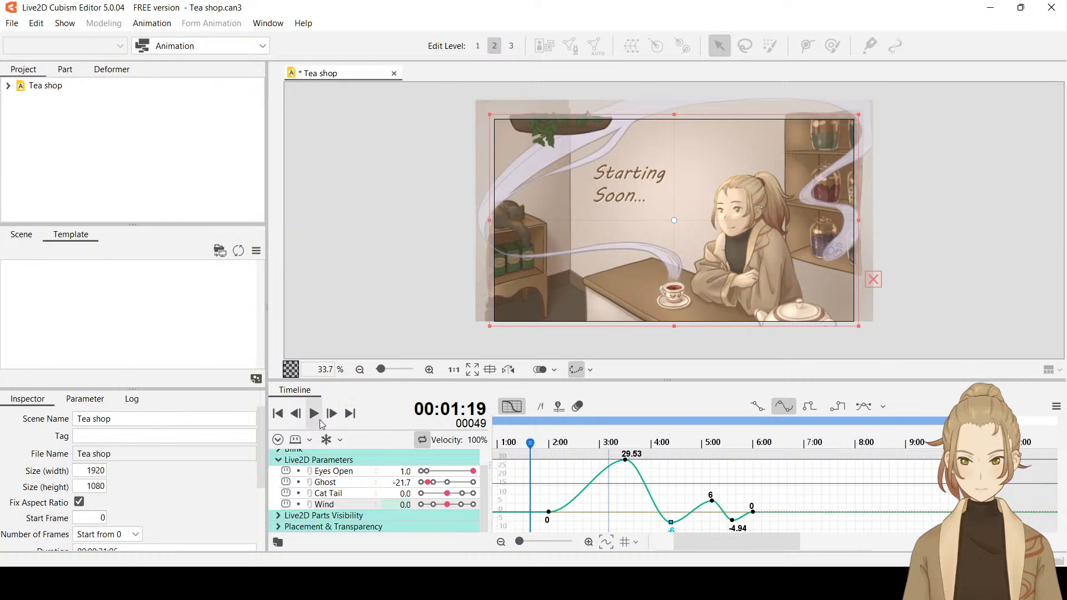
pyautogui.click(316, 416)
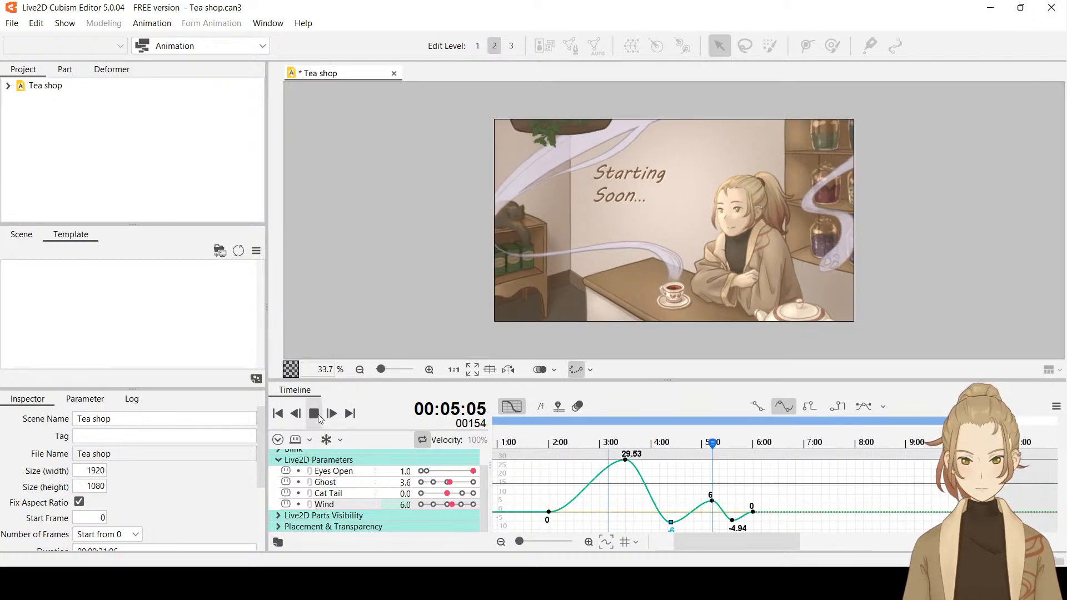
pyautogui.click(316, 415)
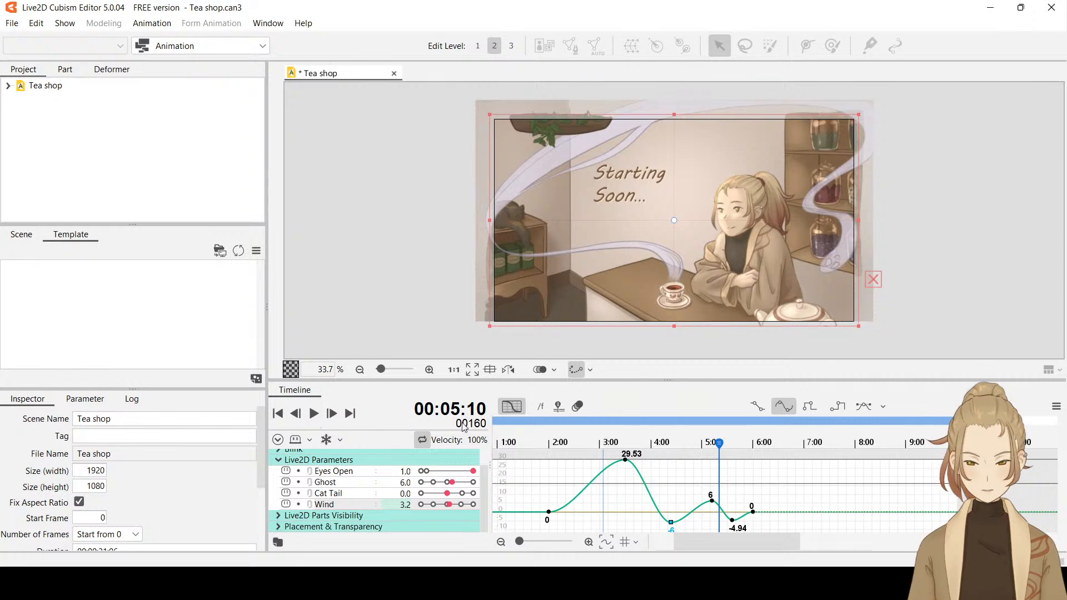
# Set the playback velocity to 75% and play the animation from the start.
pyautogui.moveTo(572, 443); pyautogui.dragTo(436, 438)
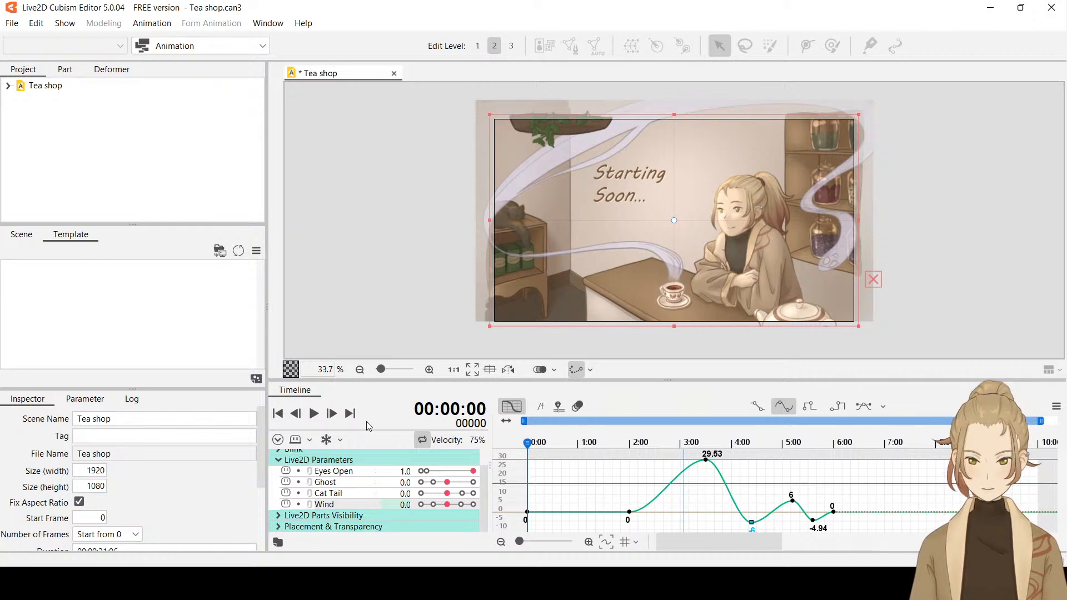
pyautogui.click(314, 414)
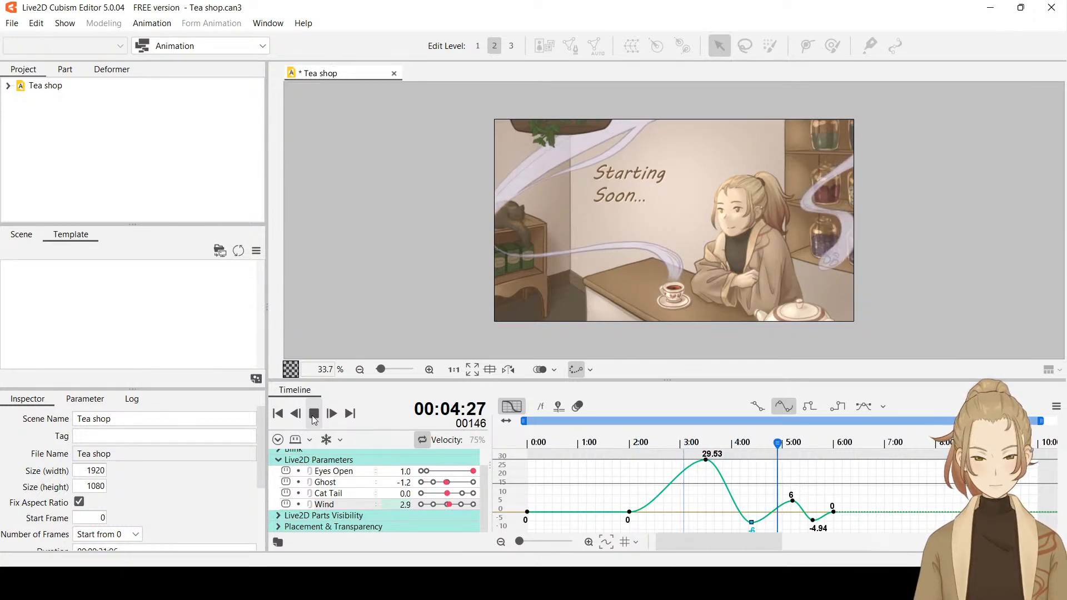
# Stop the playback and shift the tail keyframes of Wind's settling oscillation slightly later in time.
pyautogui.press('space')
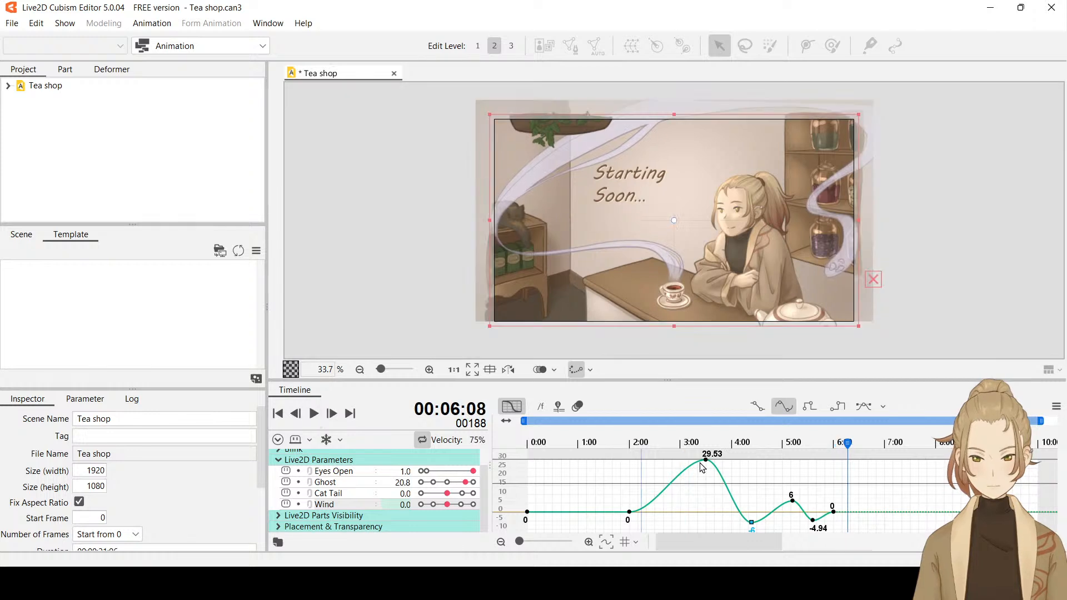
pyautogui.moveTo(780, 489); pyautogui.dragTo(833, 517)
pyautogui.click(813, 517)
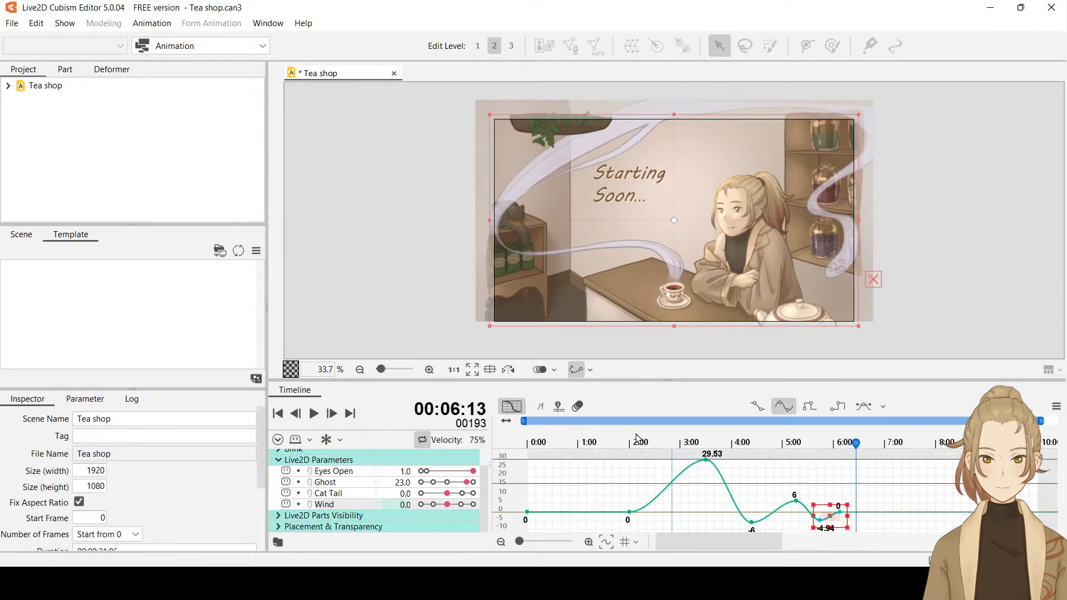
# Play the animation from 0:24 and again from the start to check the stretched Wind settling.
pyautogui.moveTo(621, 440); pyautogui.dragTo(568, 442)
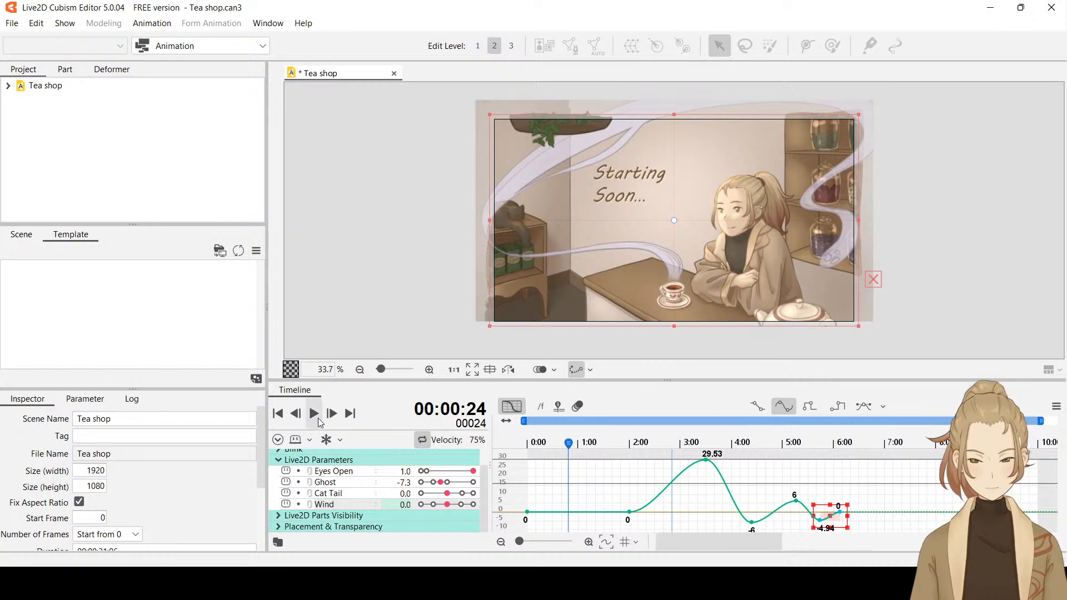
pyautogui.click(315, 417)
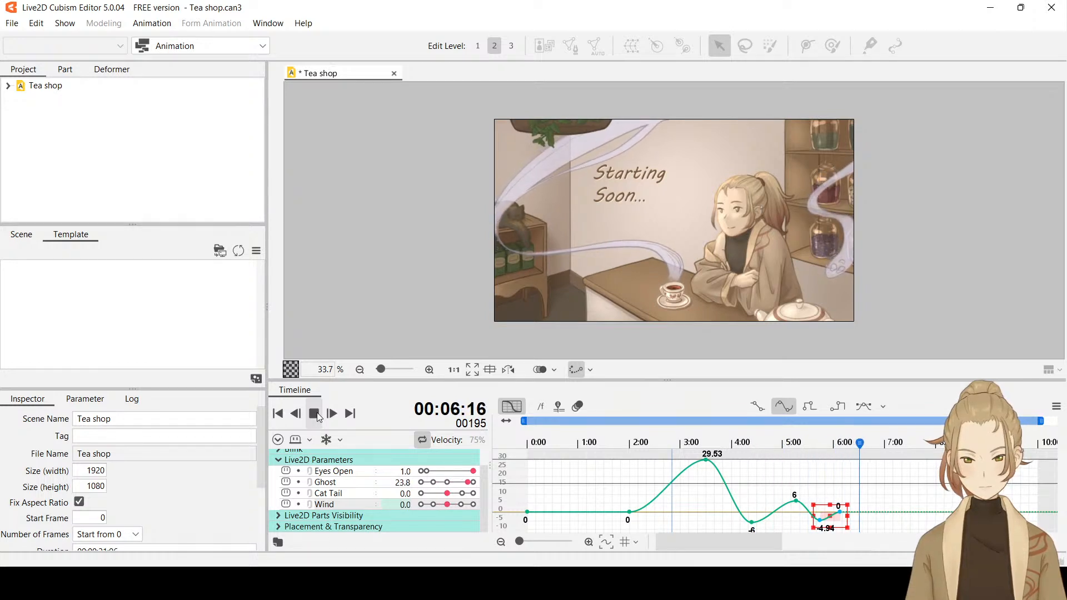
pyautogui.click(314, 414)
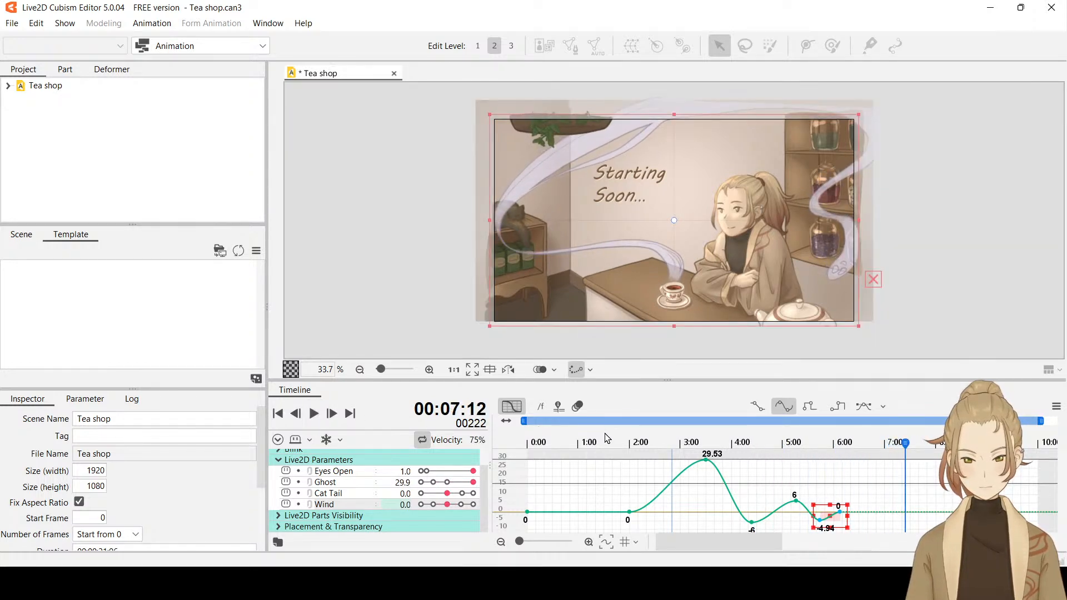
pyautogui.moveTo(607, 438); pyautogui.dragTo(445, 437)
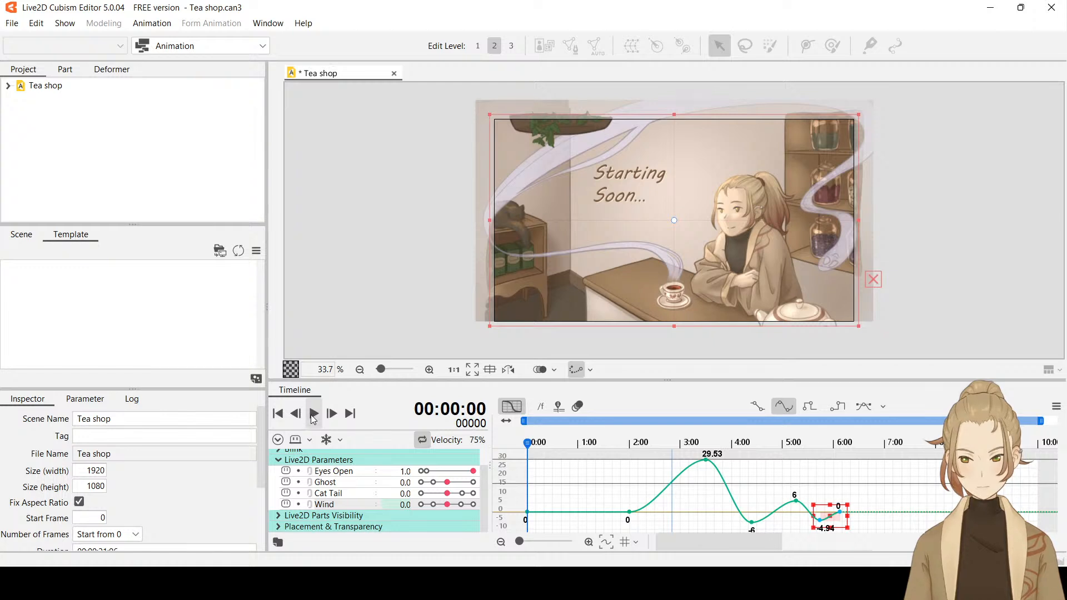
pyautogui.click(313, 416)
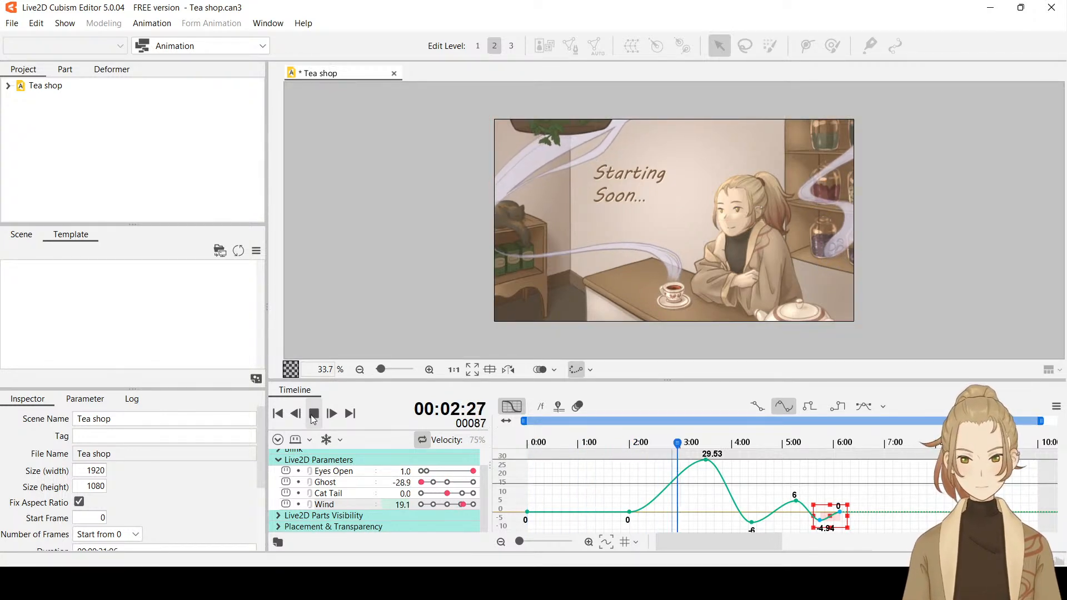
pyautogui.click(313, 414)
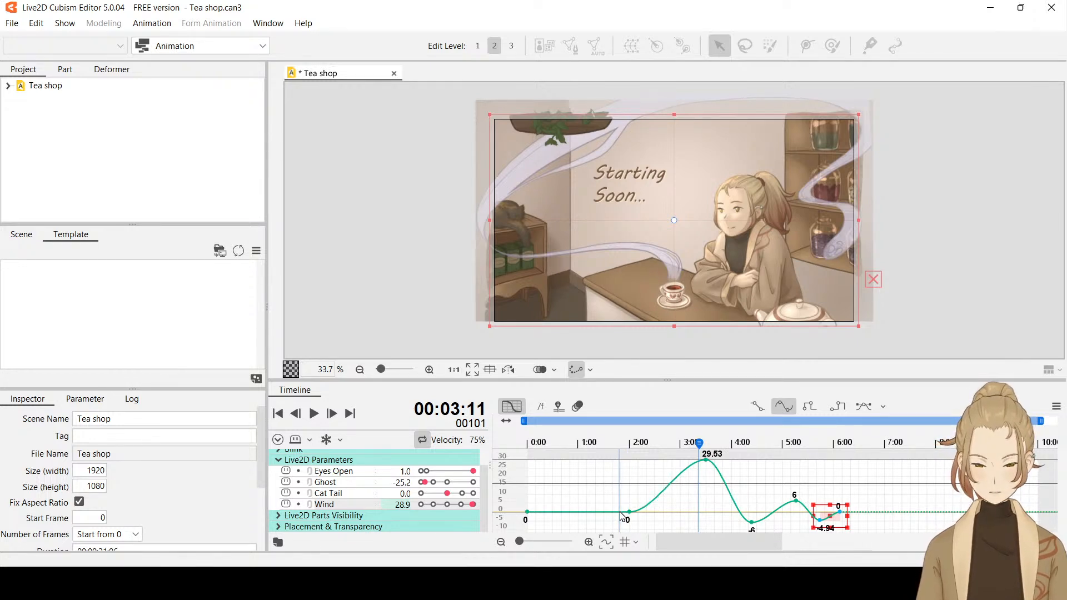
pyautogui.click(644, 513)
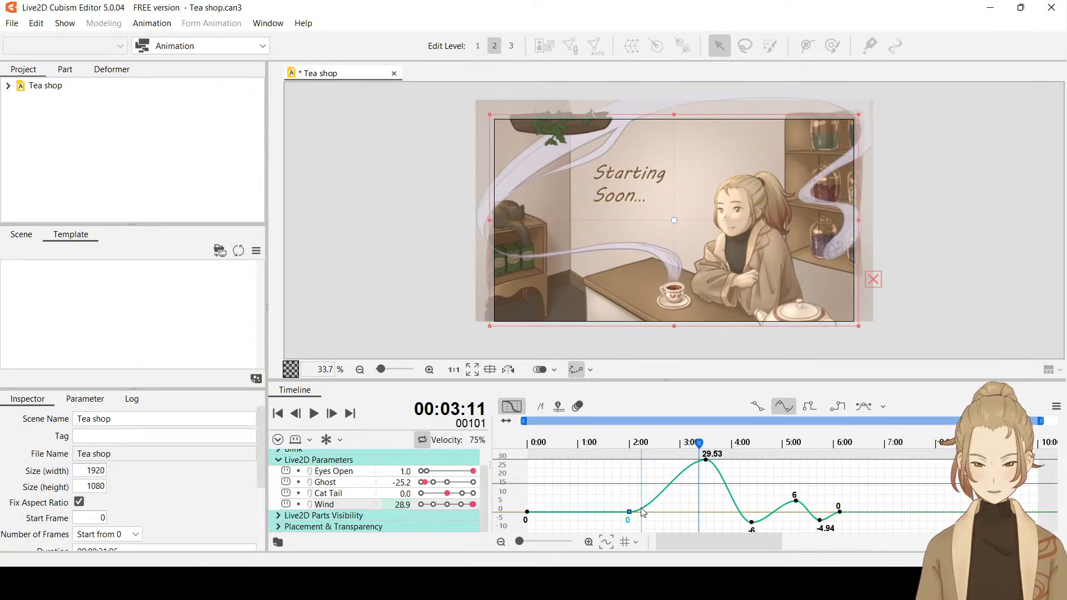
pyautogui.click(442, 505)
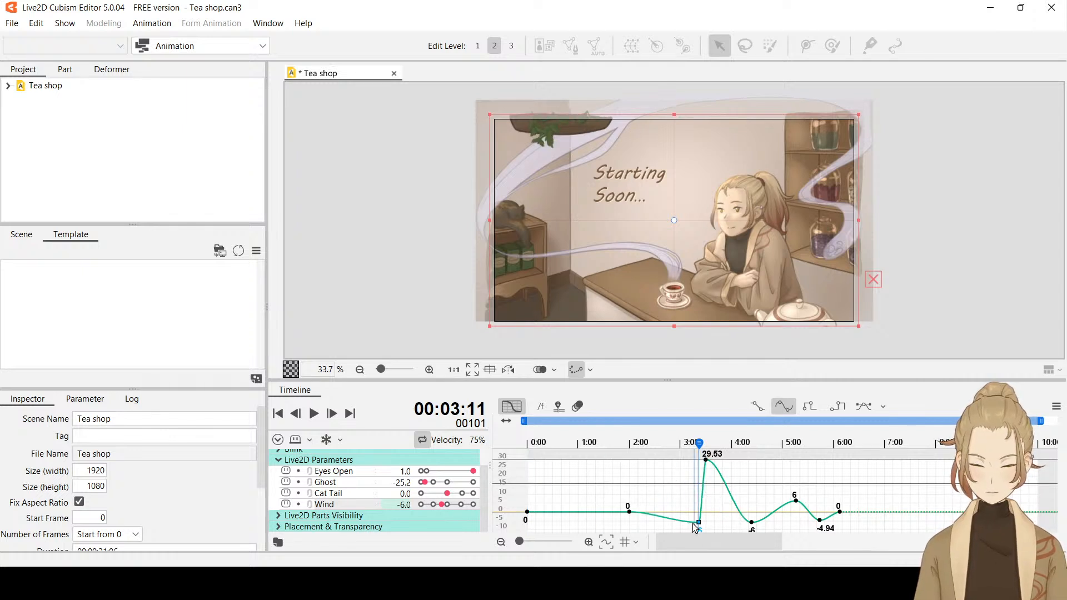
pyautogui.hotkey('ctrl', 'z')
# Add a Wind dip keyframe of -6 just before the gust's rise, at about 2:10.
pyautogui.click(650, 457)
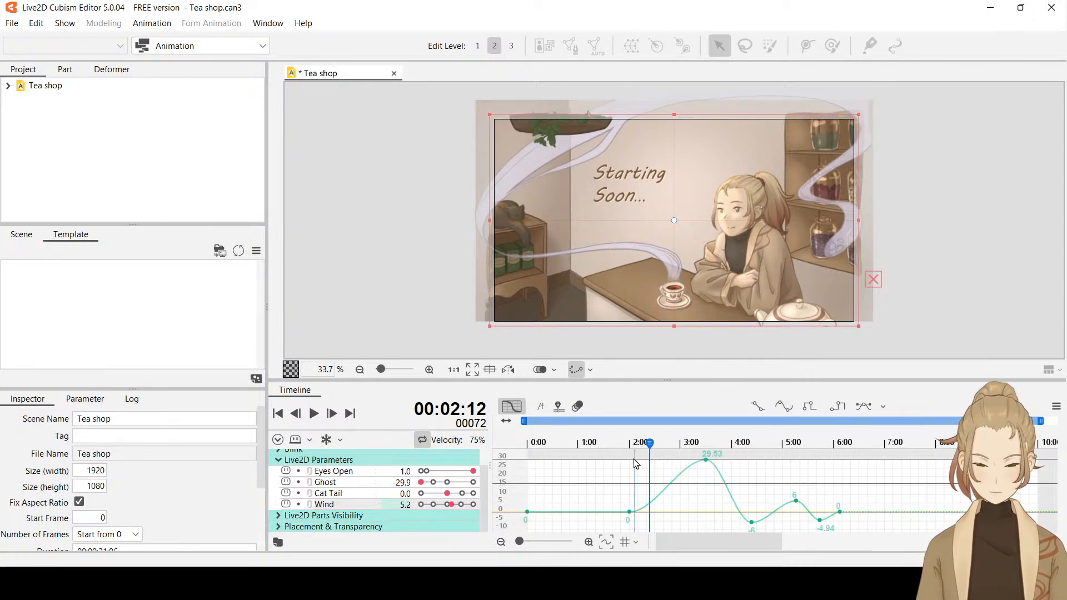
pyautogui.click(649, 453)
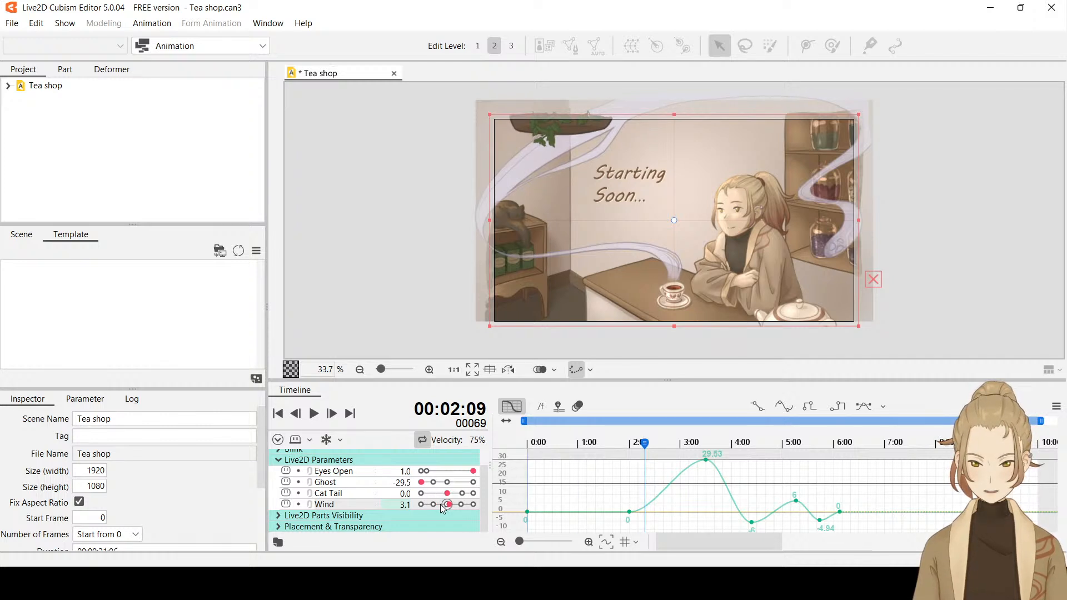
pyautogui.moveTo(443, 509); pyautogui.dragTo(443, 510)
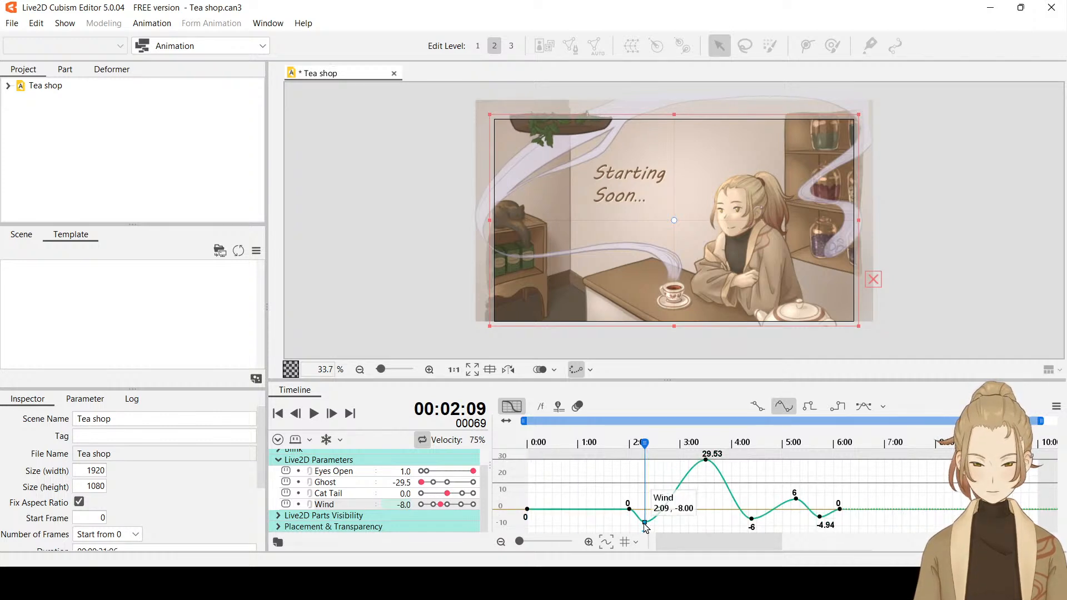
pyautogui.moveTo(645, 522); pyautogui.dragTo(648, 523)
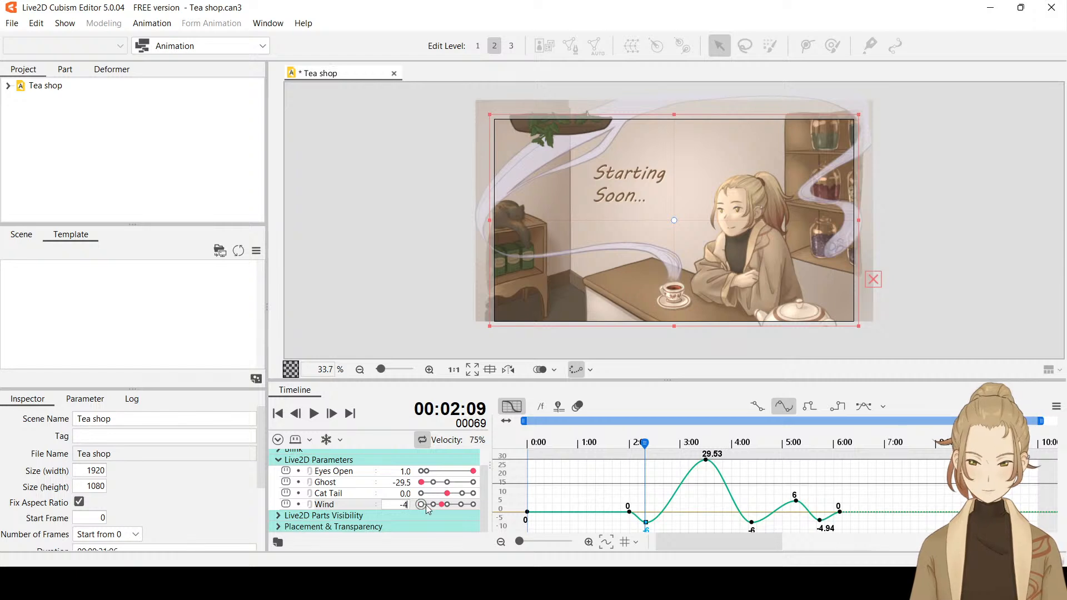
# Set Wind's dip keyframe at 2:10 to -4, placing the playhead exactly on that keyframe.
pyautogui.press('Return')
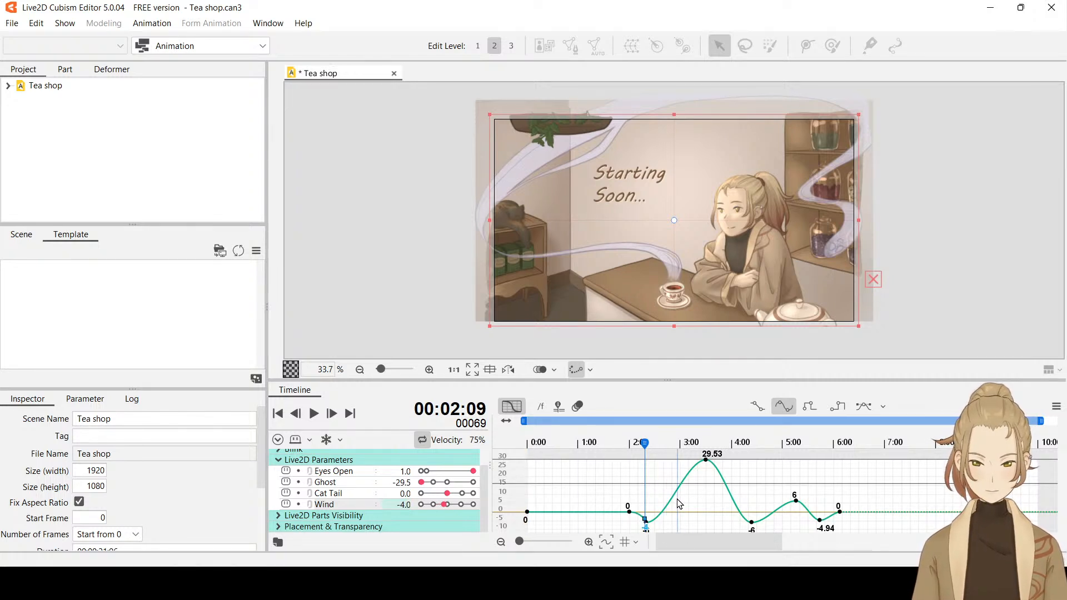
pyautogui.hotkey('ctrl', 'z')
pyautogui.click(647, 522)
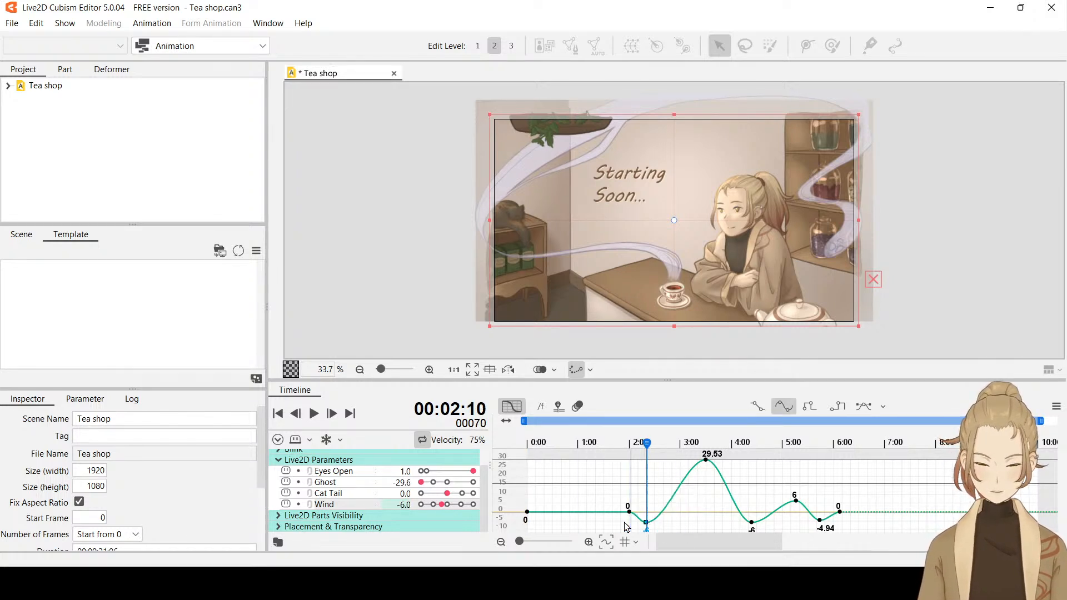
pyautogui.click(404, 506)
pyautogui.write('-4')
pyautogui.press('Return')
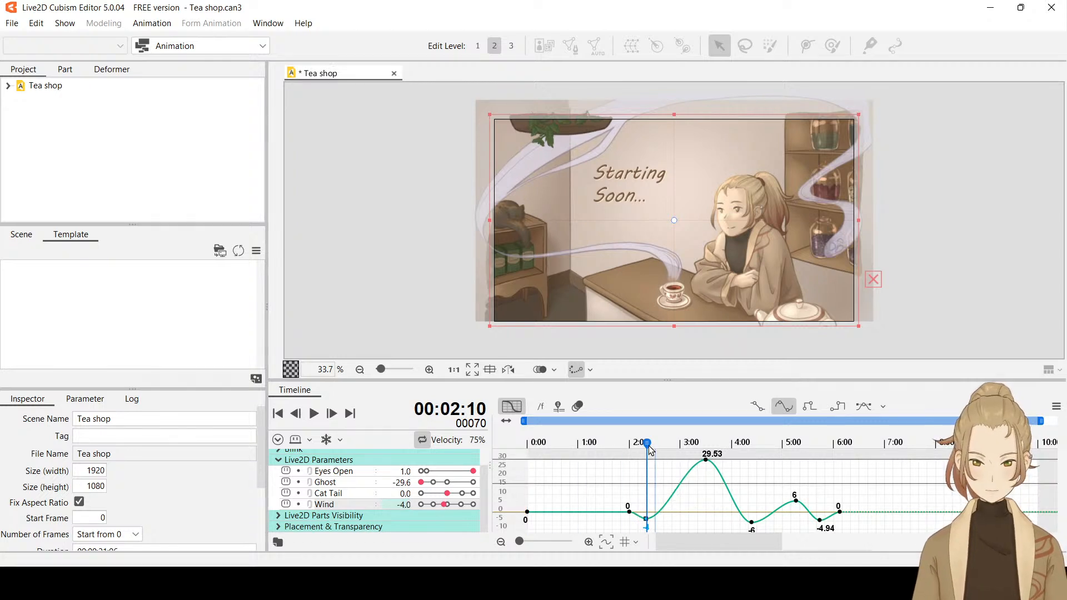
# Play the animation from the start through the gust to check Wind's new dip before the rise.
pyautogui.click(625, 443)
pyautogui.moveTo(625, 443); pyautogui.dragTo(516, 448)
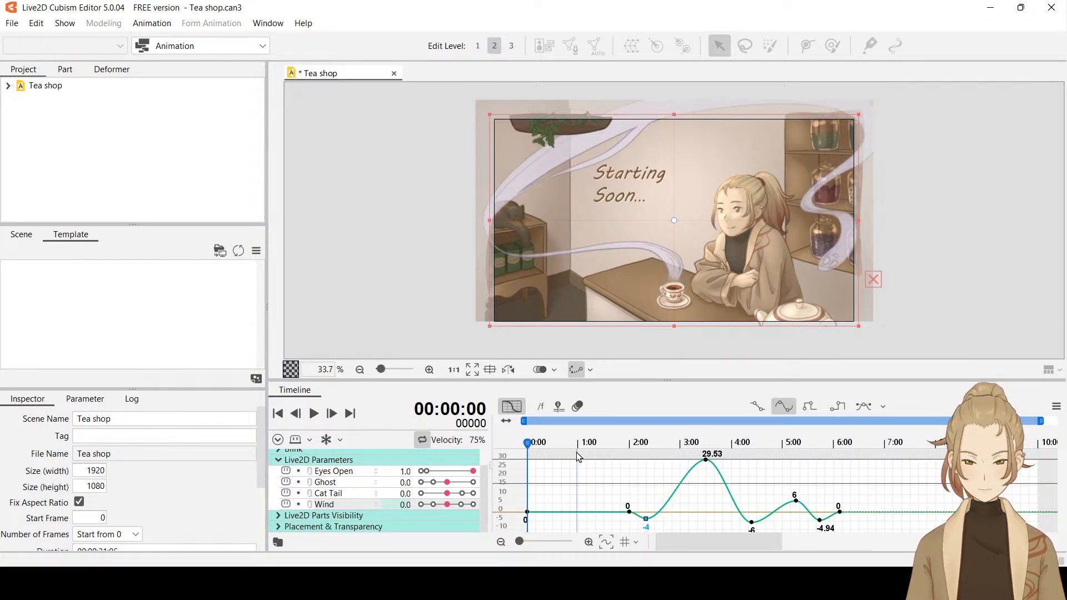
pyautogui.click(316, 421)
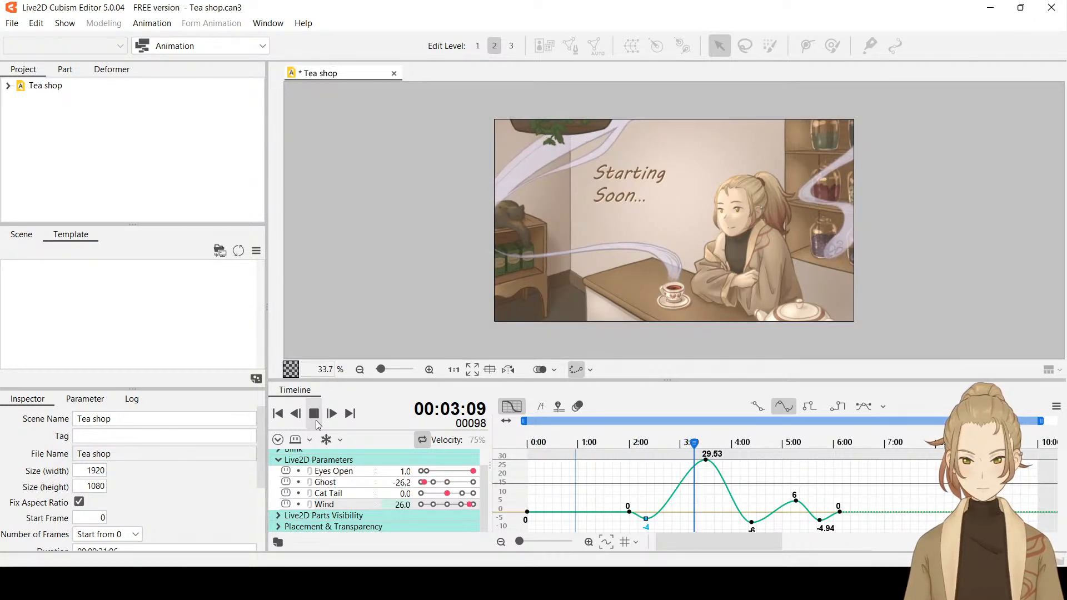
pyautogui.click(316, 420)
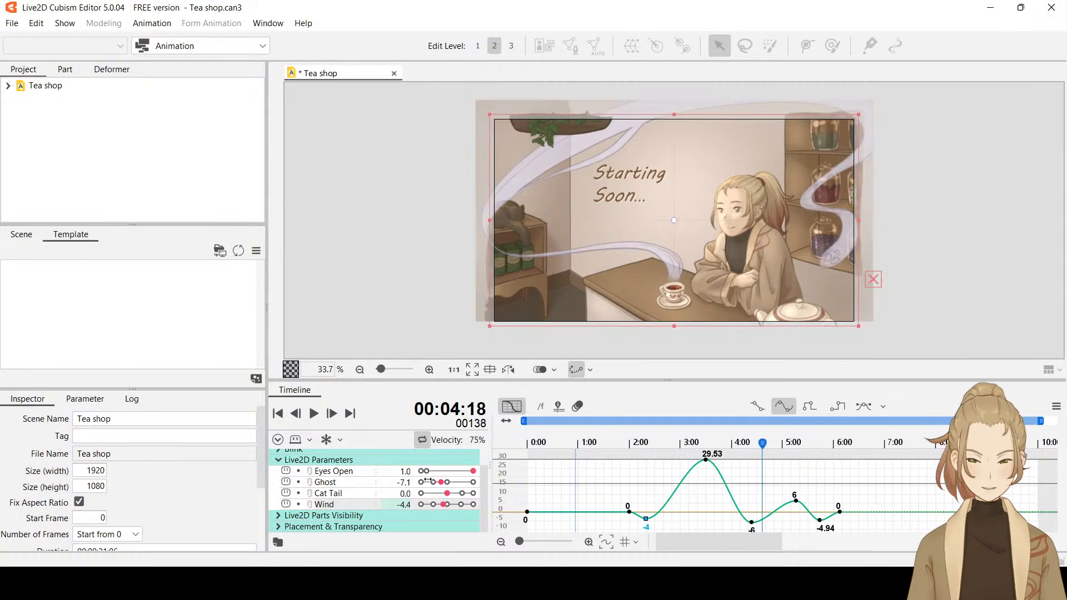
# Move Wind's zero keyframe before the new dip to 1:19 and play the animation from the start.
pyautogui.moveTo(629, 511); pyautogui.dragTo(613, 517)
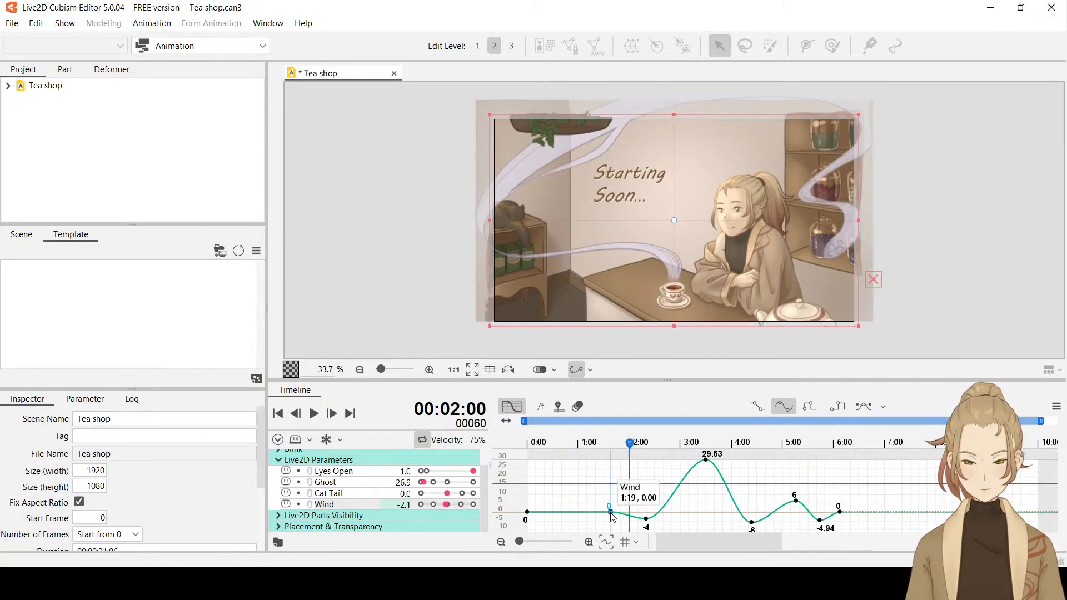
pyautogui.moveTo(538, 445); pyautogui.dragTo(518, 441)
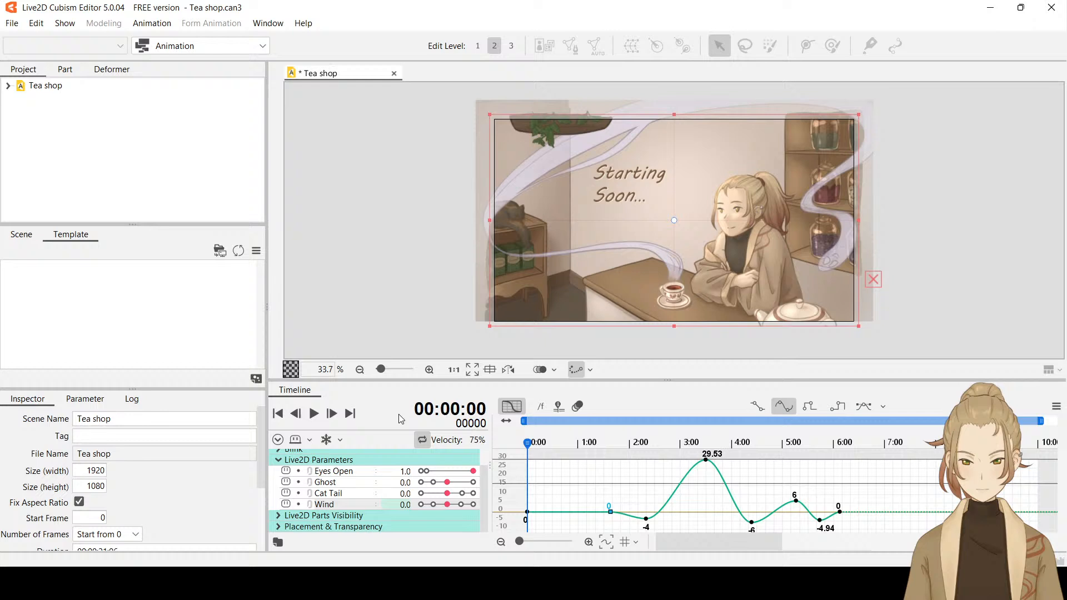
pyautogui.click(314, 414)
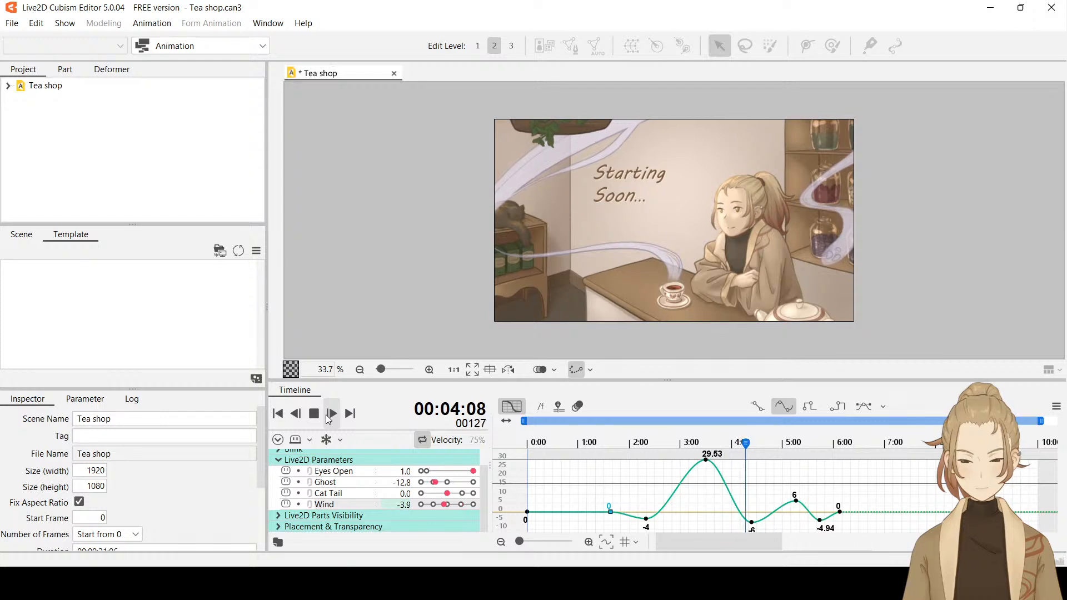
pyautogui.click(314, 414)
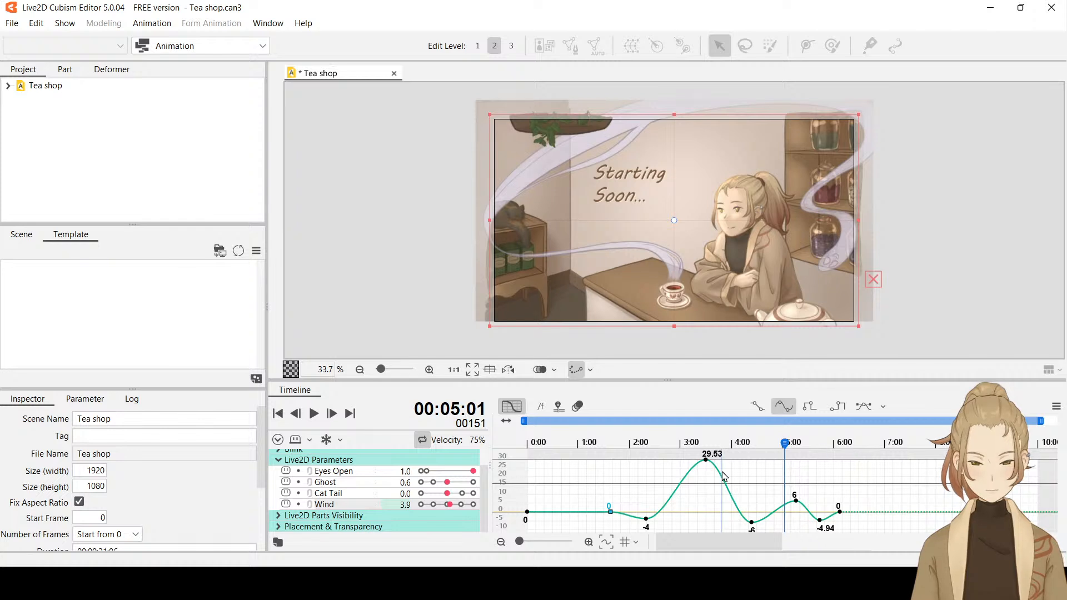
# Convert Wind's peak keyframe at 3:15 to an adjustable Bezier and lengthen its outgoing handle horizontally so the peak holds longer.
pyautogui.moveTo(705, 462)
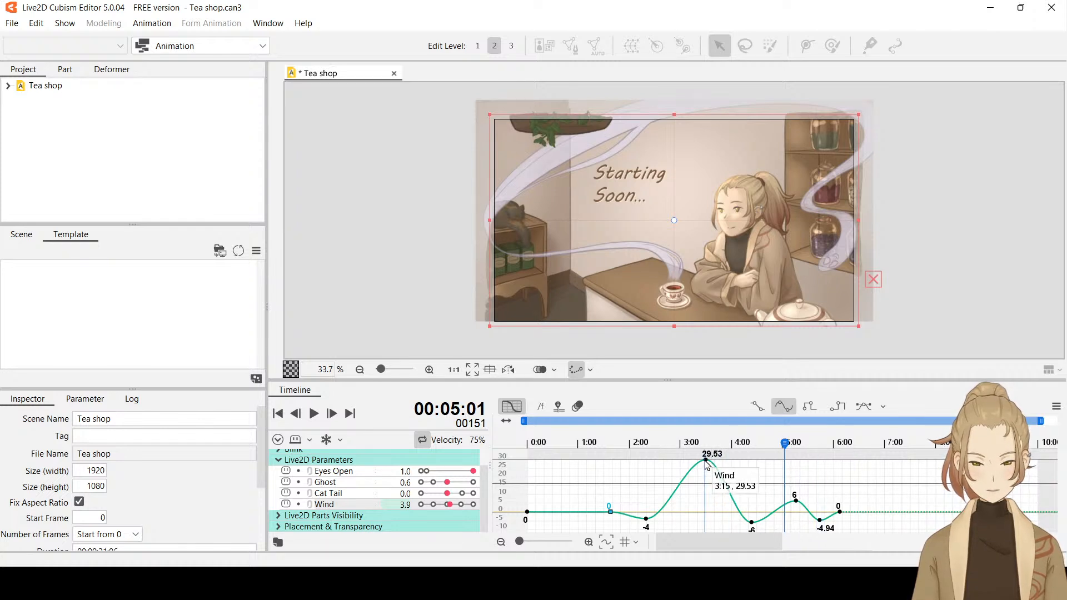
pyautogui.click(706, 461)
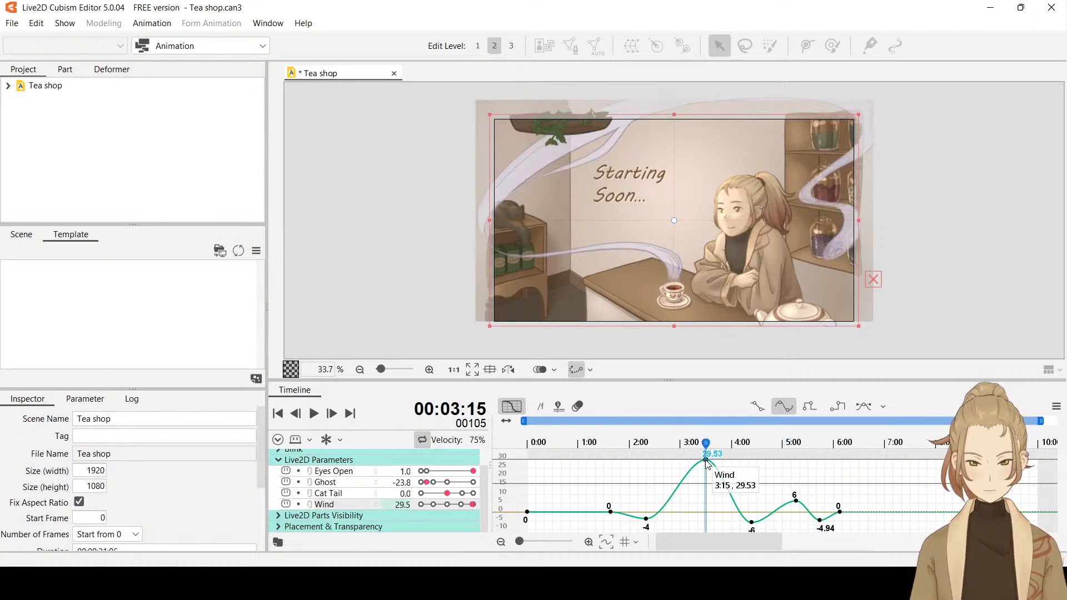
pyautogui.click(864, 408)
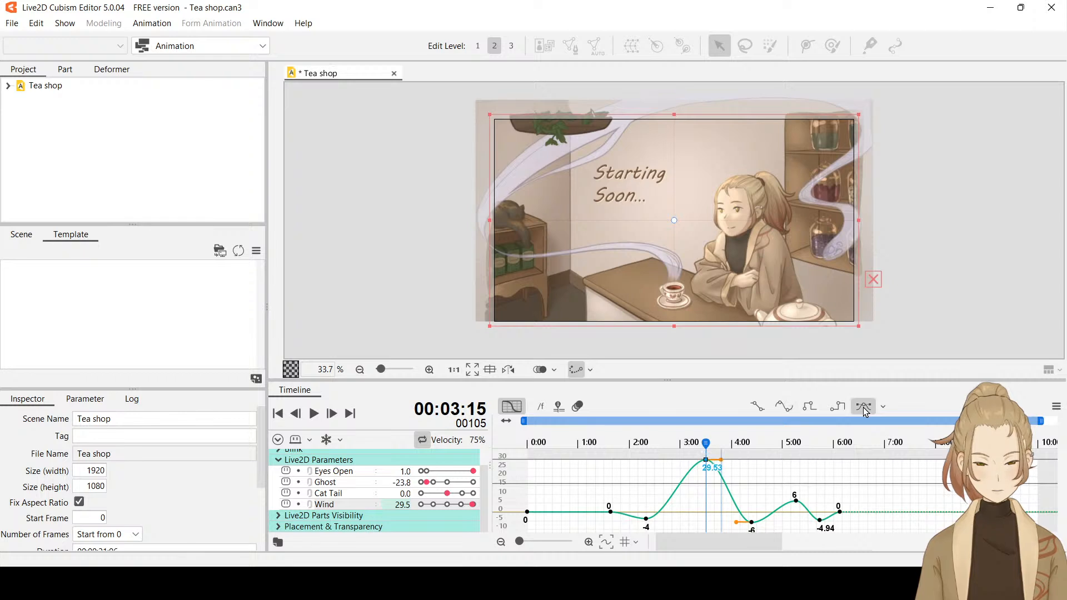
pyautogui.moveTo(723, 462); pyautogui.dragTo(725, 460)
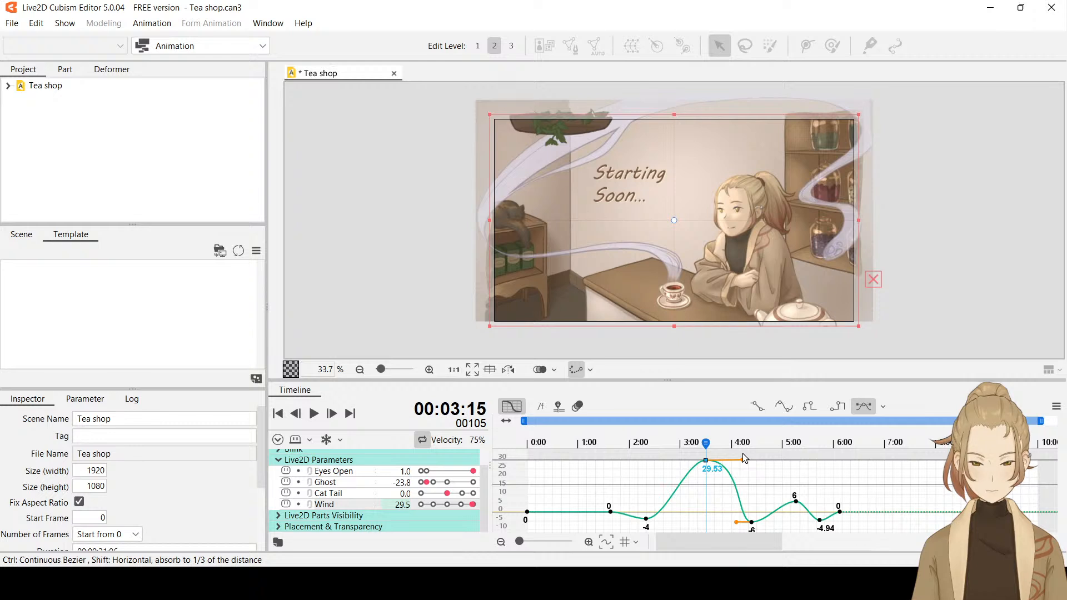
pyautogui.moveTo(744, 458); pyautogui.dragTo(745, 457)
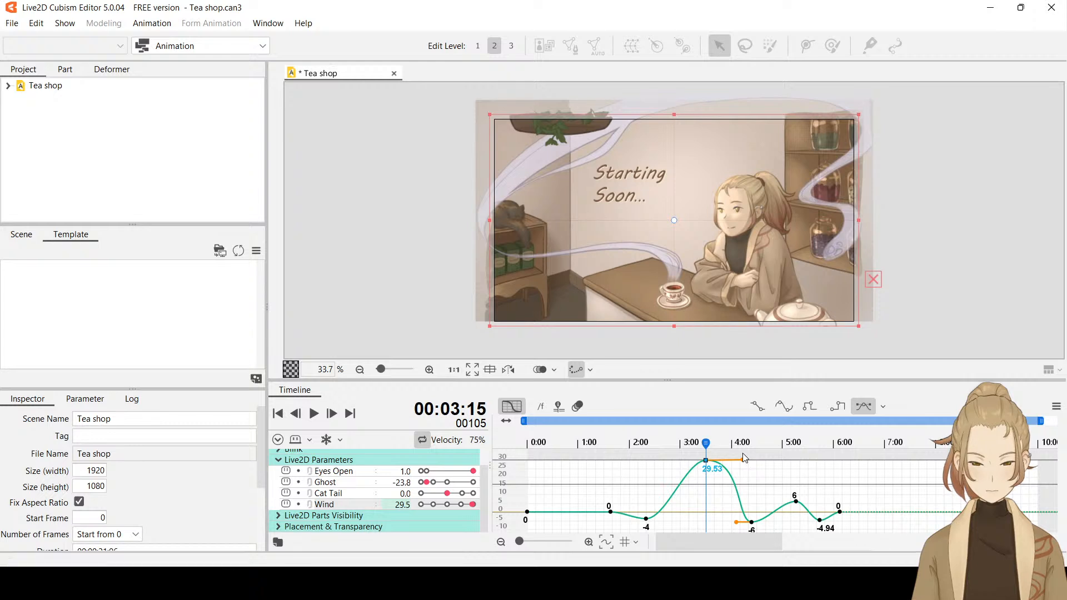
# Convert Wind's dip keyframe at 2:10 to an adjustable Bezier and lengthen the incoming handle of the 3:15 peak horizontally.
pyautogui.click(647, 518)
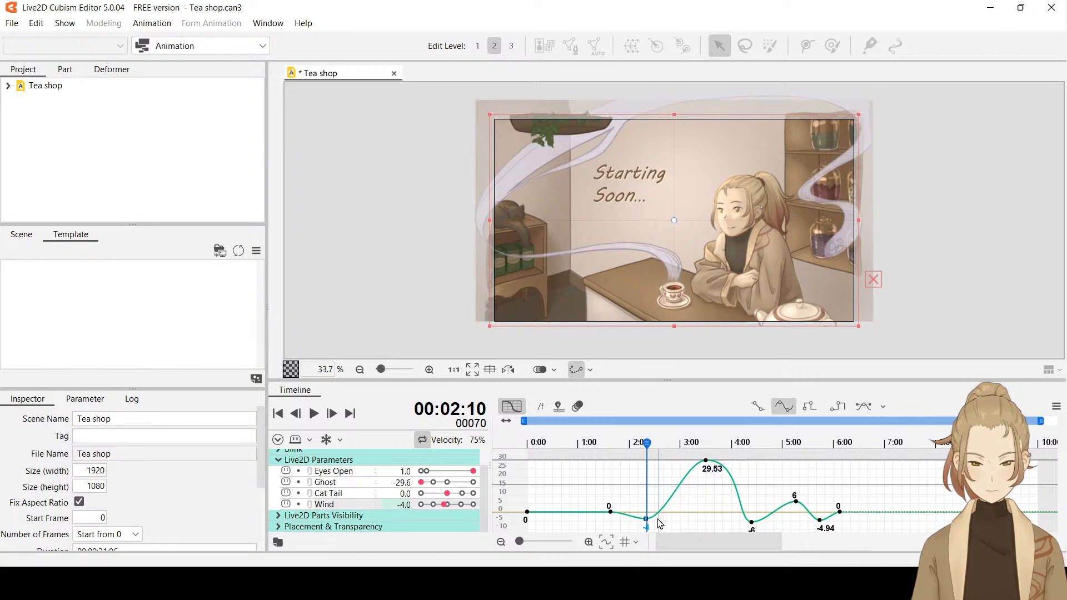
pyautogui.click(706, 460)
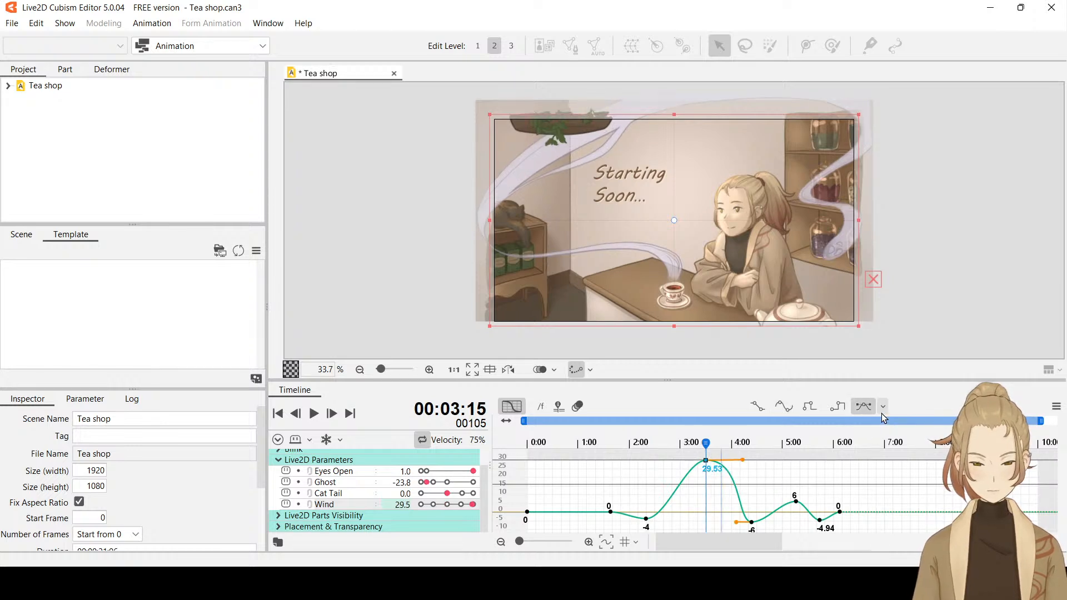
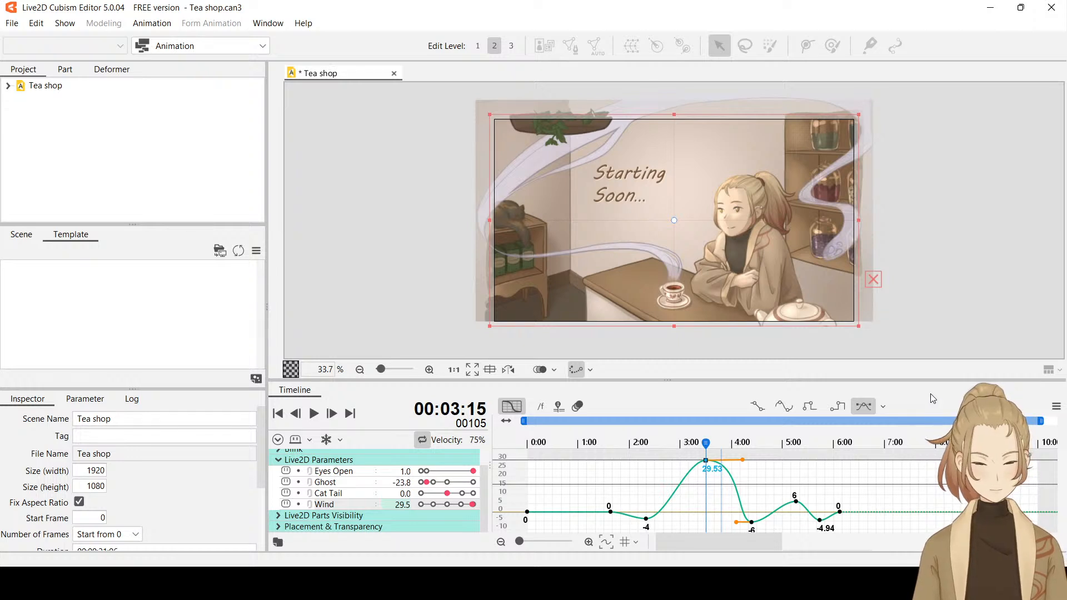
pyautogui.click(647, 519)
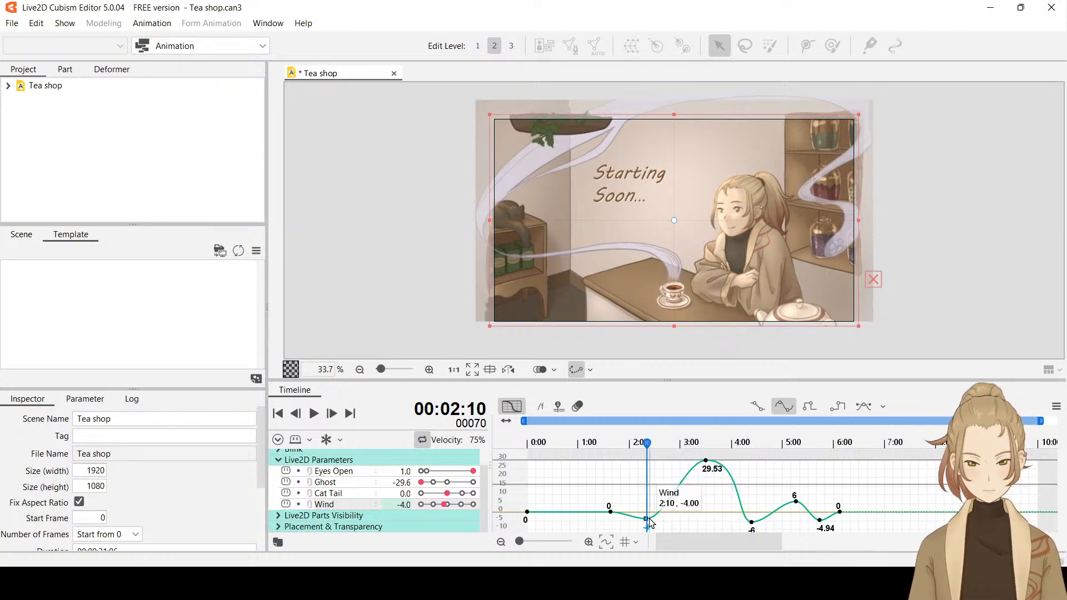
pyautogui.click(864, 411)
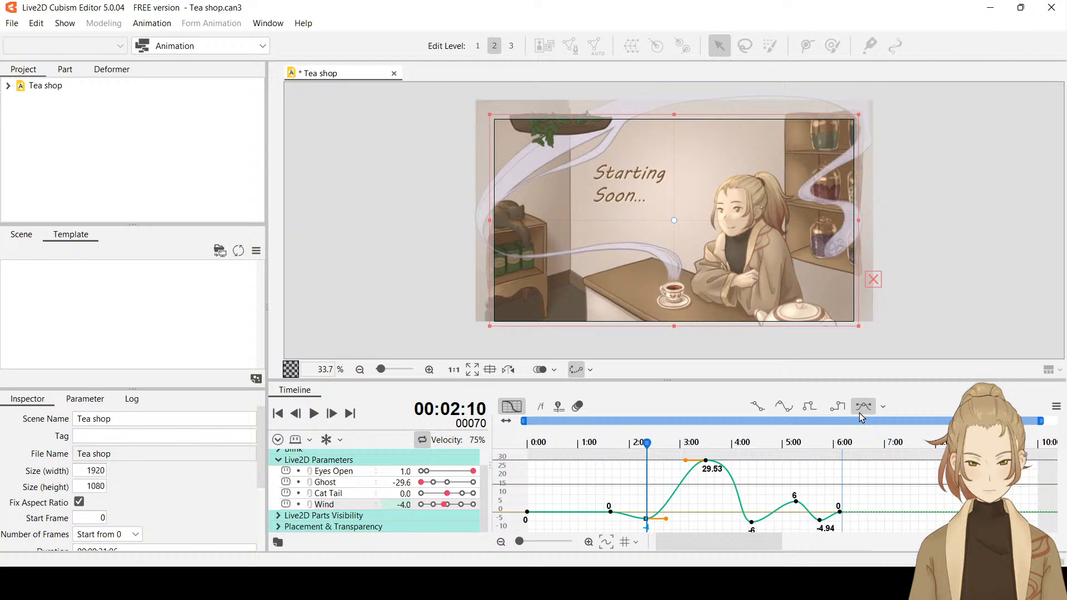
pyautogui.click(683, 462)
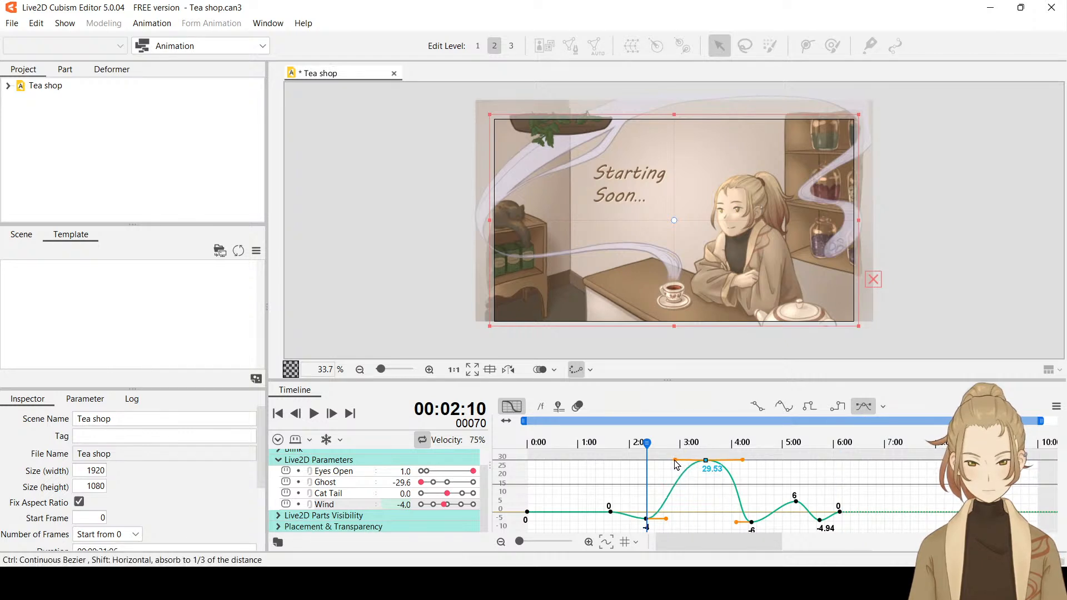
# Play the animation from the start through the gust to check the eased rise into Wind's peak.
pyautogui.moveTo(647, 443); pyautogui.dragTo(535, 442)
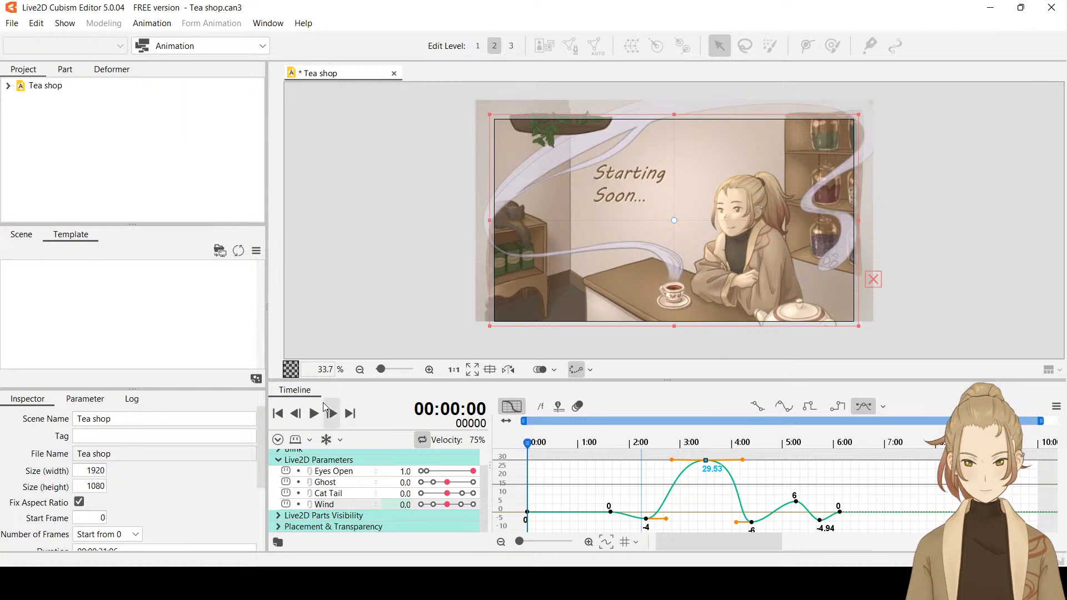
pyautogui.click(317, 412)
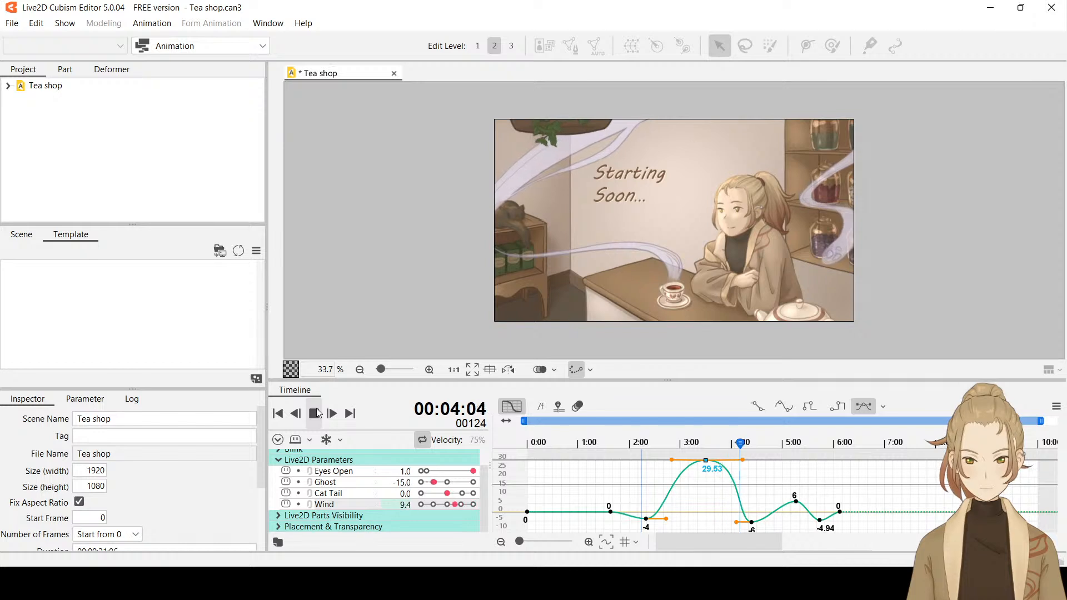
pyautogui.click(315, 413)
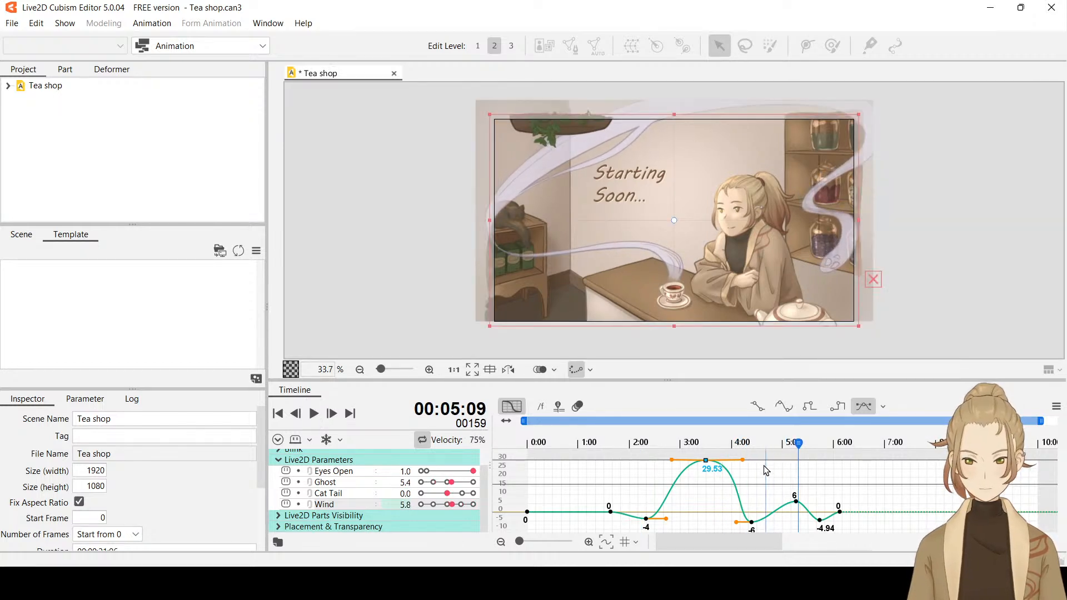
# Shorten the outgoing handle of Wind's 3:15 peak slightly and replay the gust from near the start.
pyautogui.moveTo(745, 464); pyautogui.dragTo(740, 465)
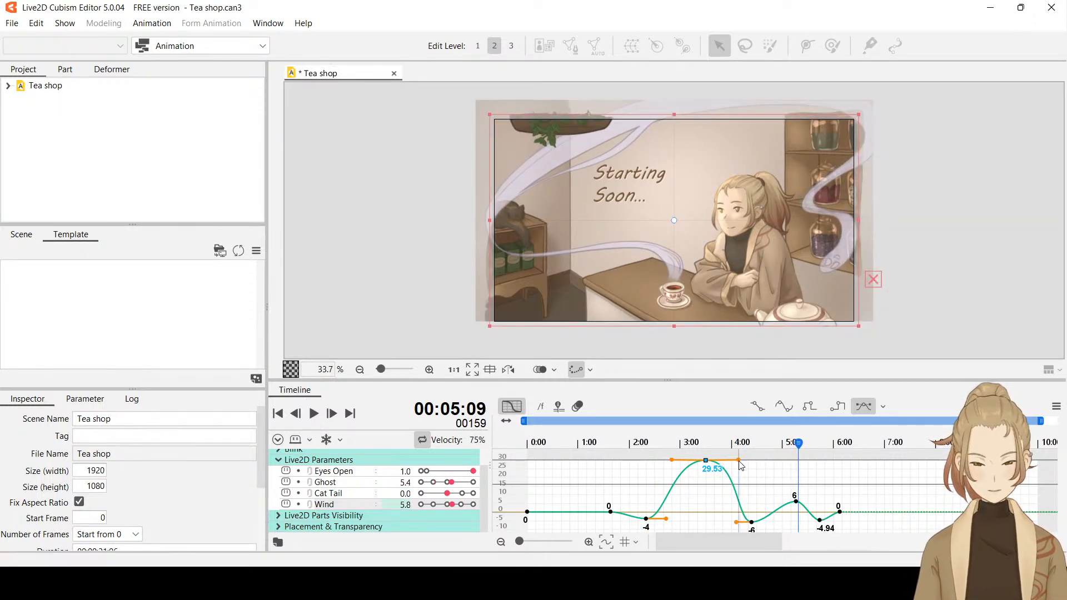
pyautogui.click(563, 431)
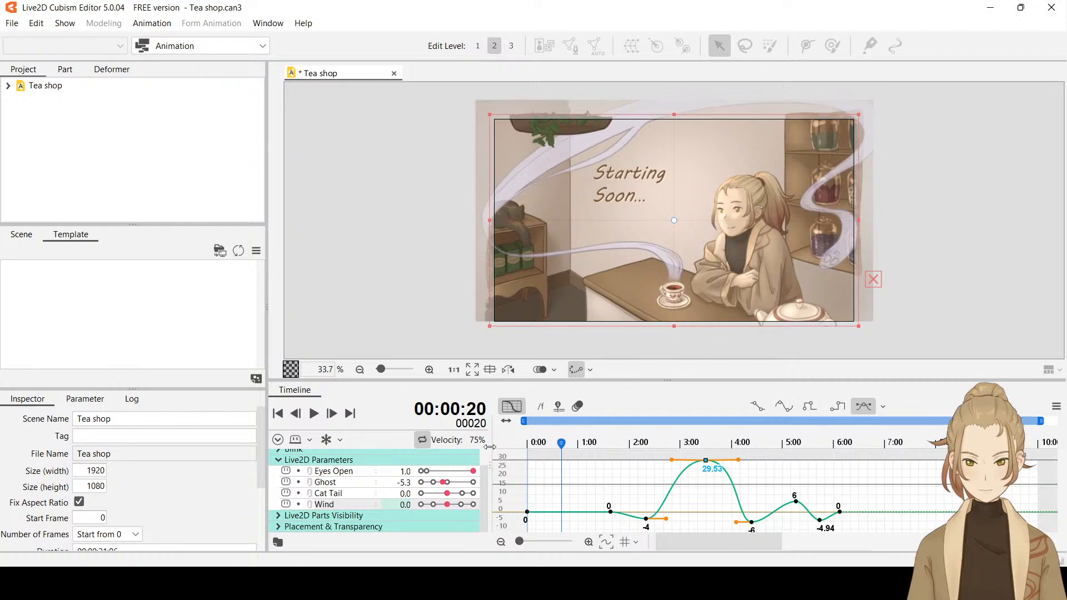
pyautogui.click(314, 414)
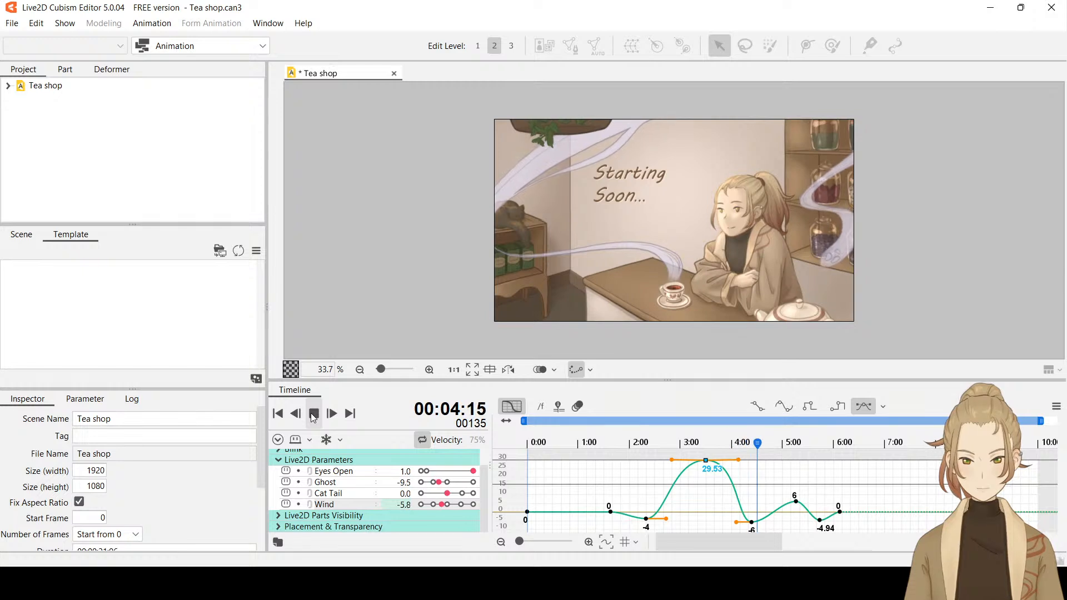
pyautogui.click(314, 416)
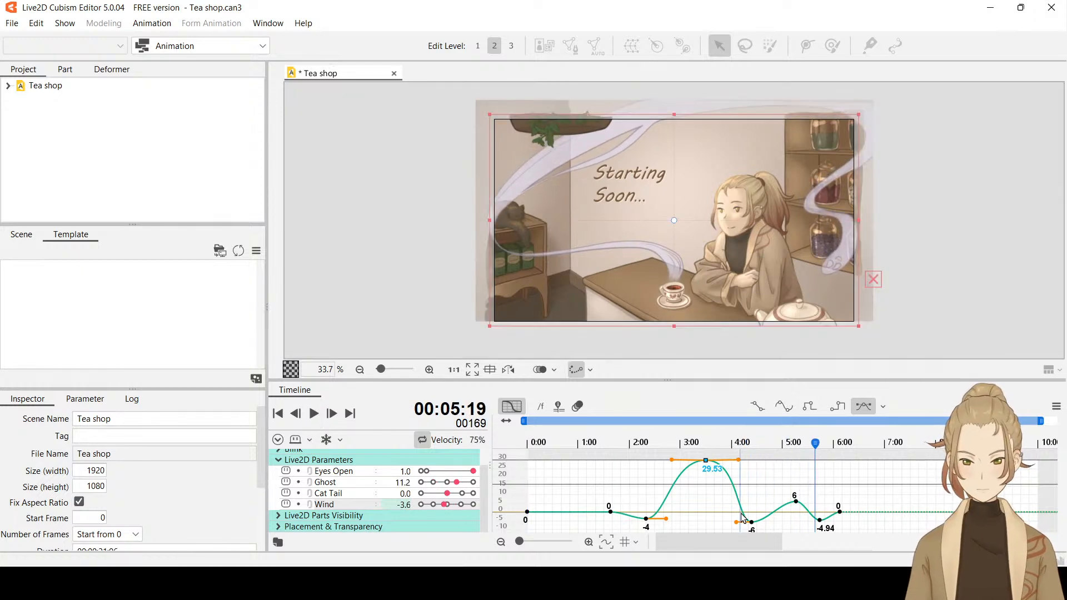
# Set Wind's keyframe at 4:12 to -5 and play the animation from the start past the gust.
pyautogui.click(751, 523)
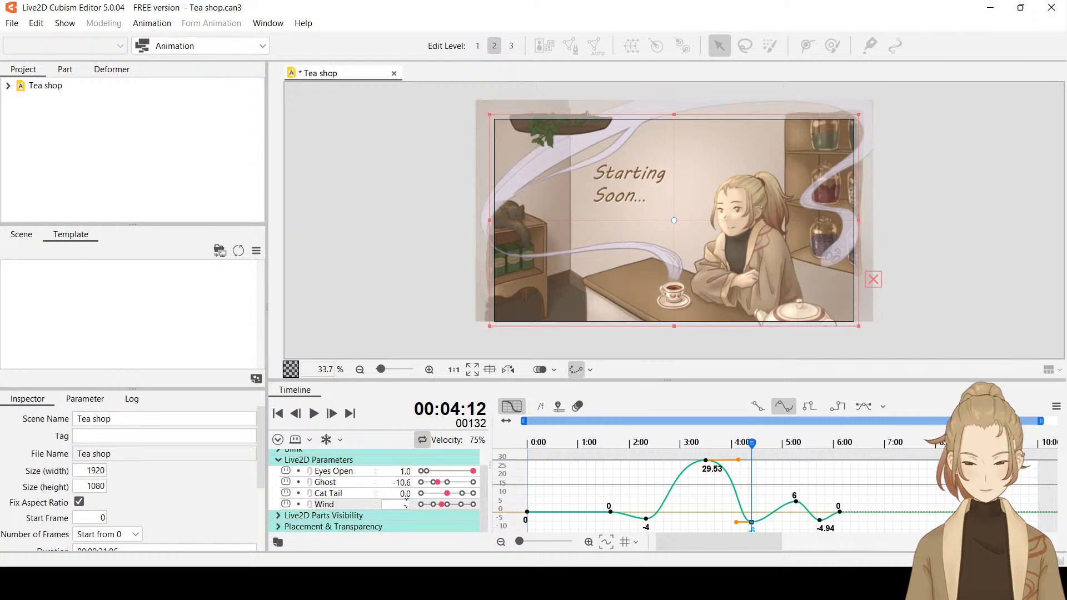
pyautogui.press('Return')
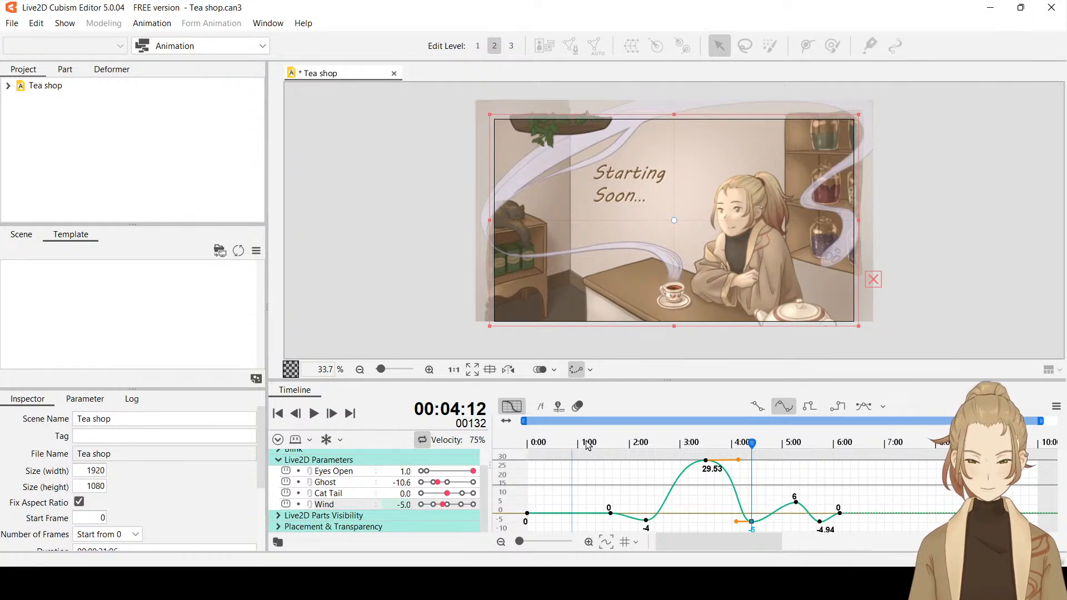
pyautogui.moveTo(572, 442); pyautogui.dragTo(525, 441)
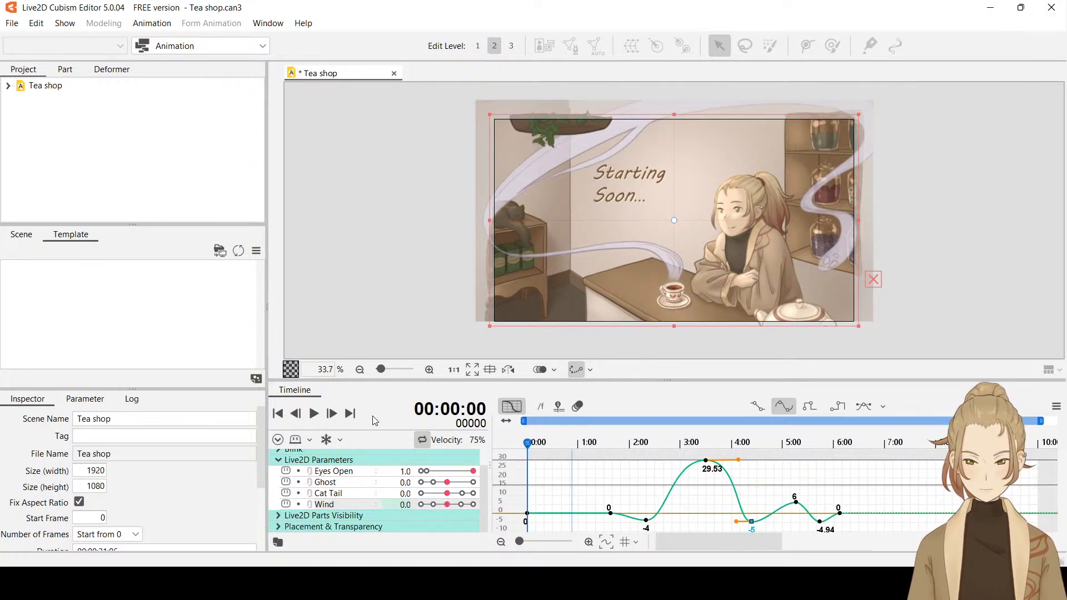
pyautogui.click(313, 414)
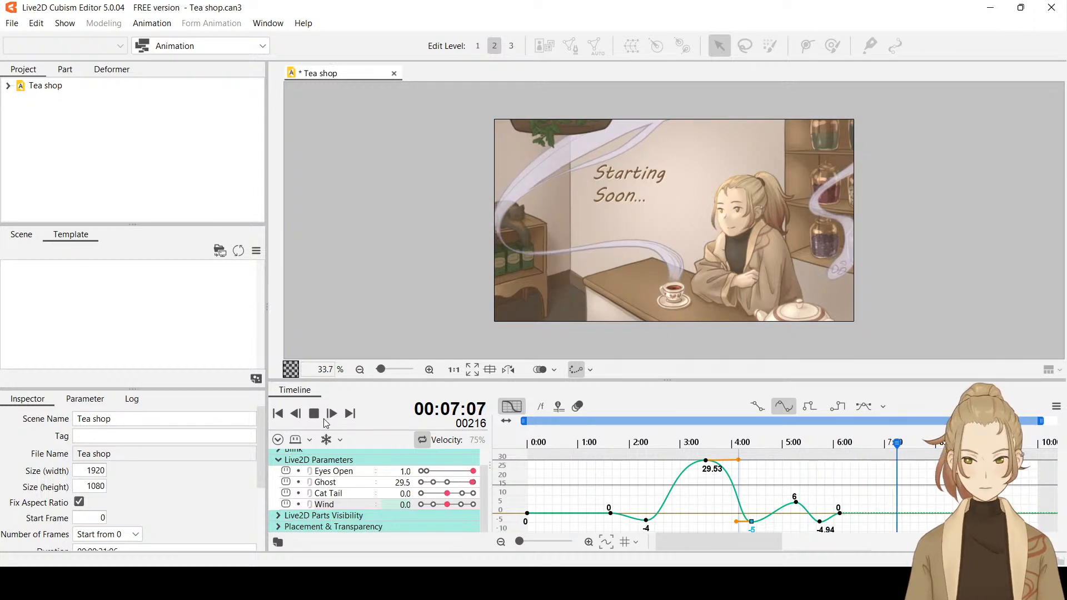
pyautogui.click(315, 416)
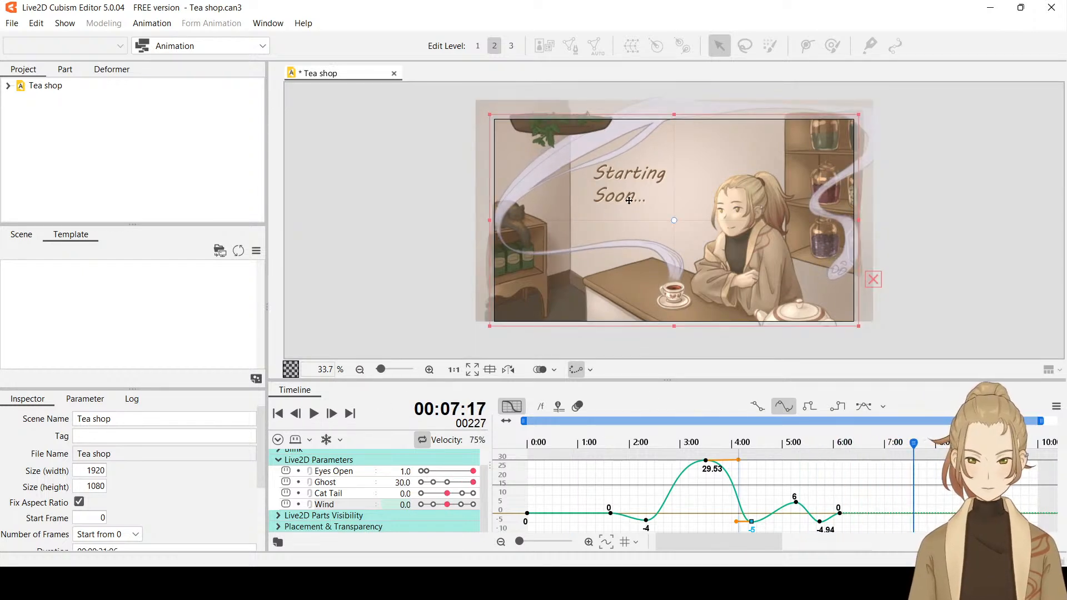
# Play the animation from the start in a close-up of the hanging plant to examine how its leaves react to the gust.
pyautogui.click(539, 442)
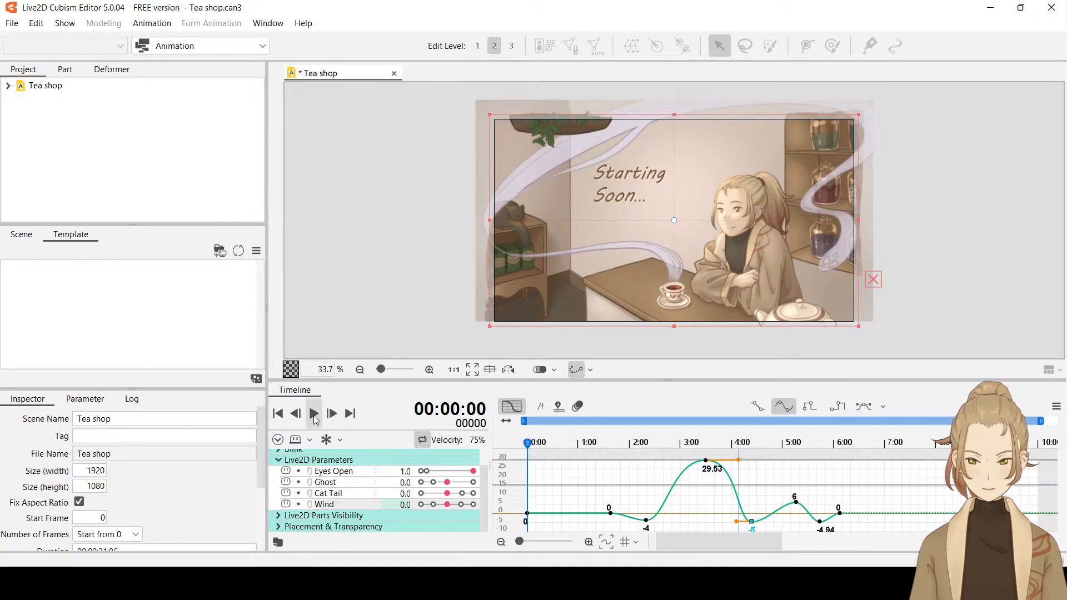
pyautogui.click(314, 414)
pyautogui.scroll(5, 637, 139)
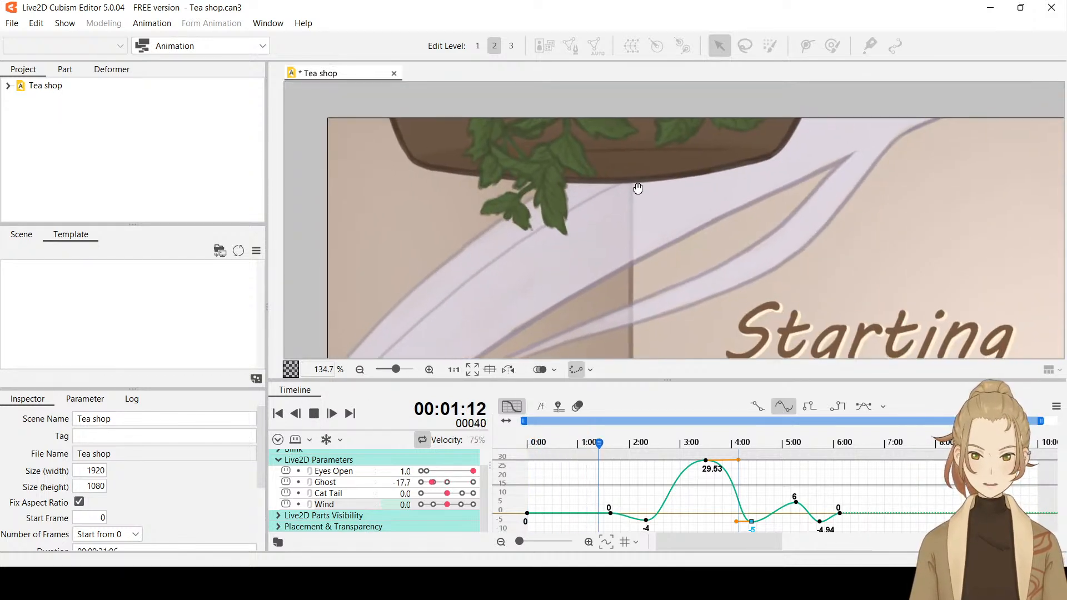
pyautogui.moveTo(638, 189); pyautogui.dragTo(639, 195)
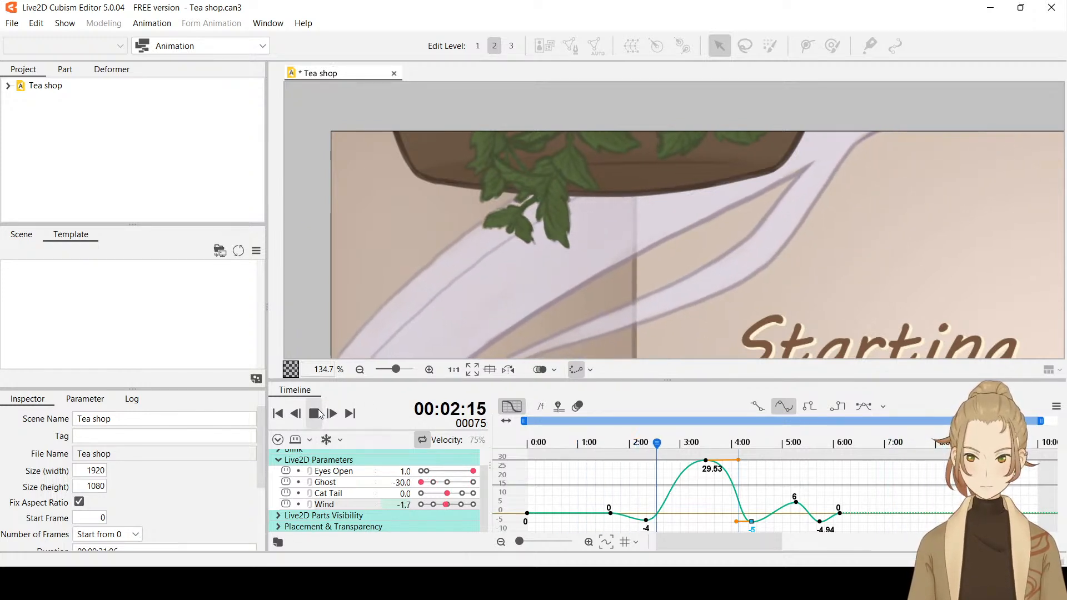
pyautogui.click(318, 414)
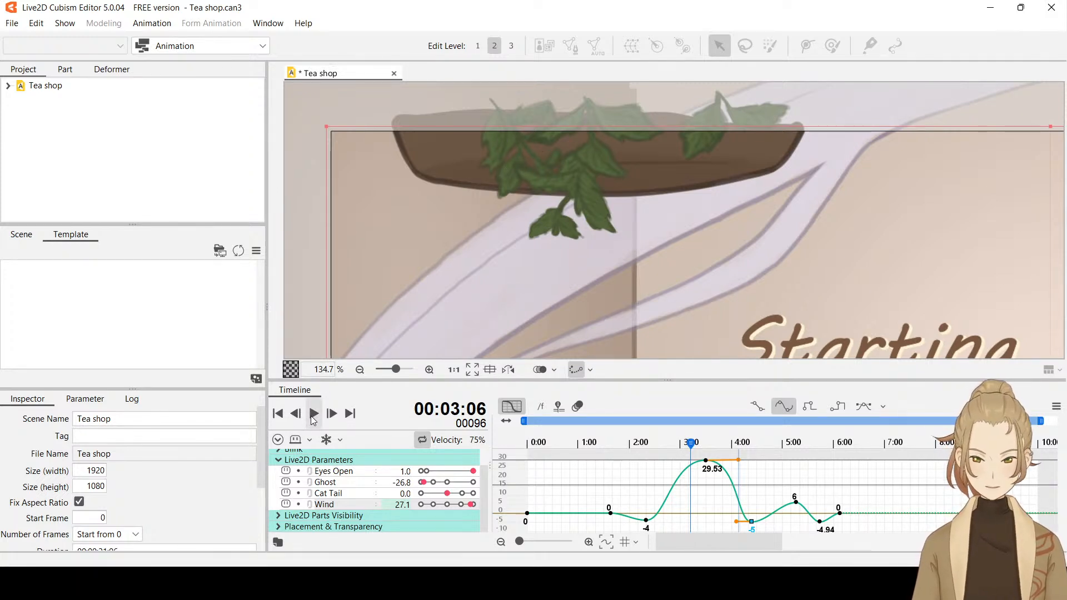
pyautogui.click(313, 414)
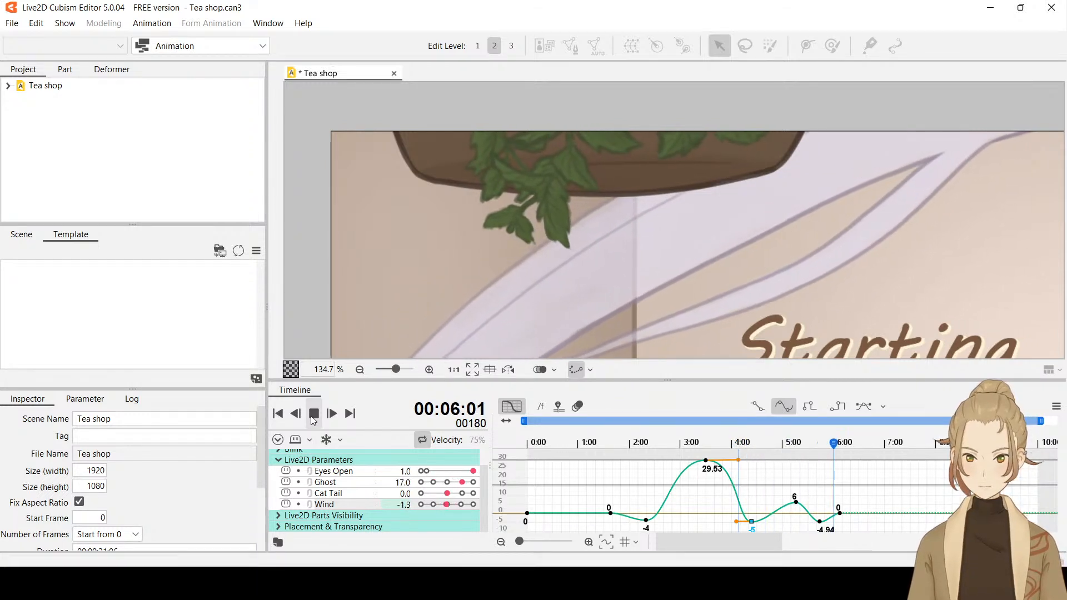
pyautogui.click(313, 414)
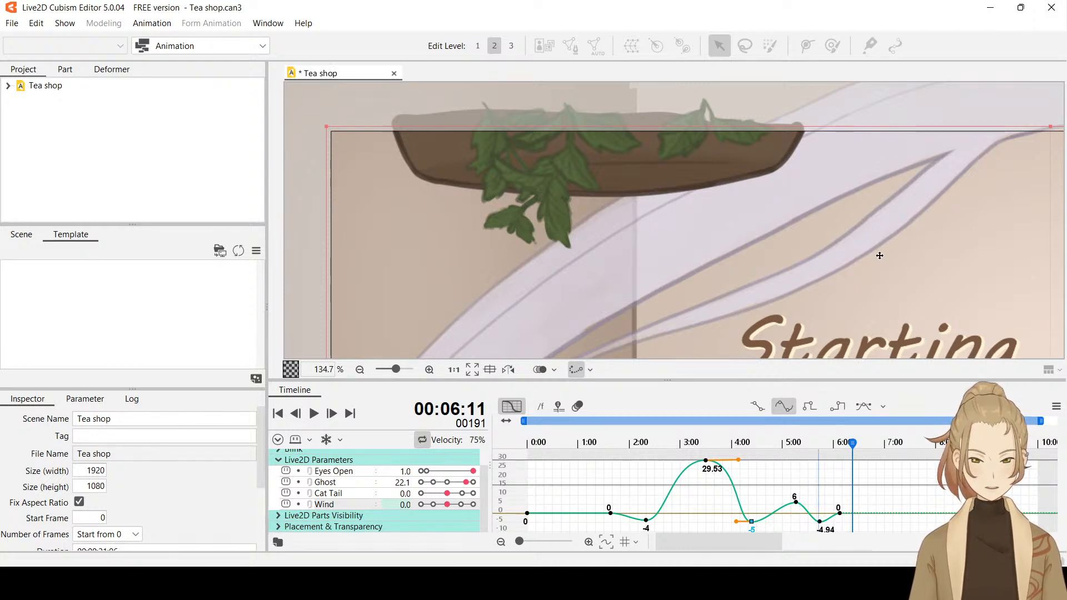
# Reframe the hanging plant up close and replay the gust twice to examine the leaves' swing and settling.
pyautogui.scroll(-5, 880, 255)
pyautogui.moveTo(893, 276); pyautogui.dragTo(701, 197)
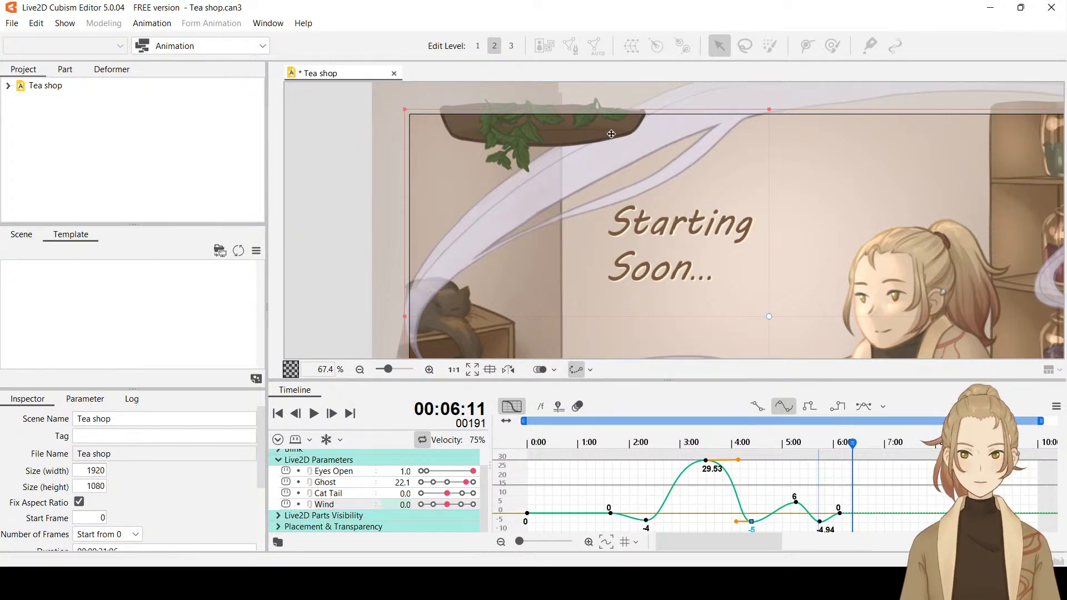
pyautogui.scroll(5, 539, 156)
pyautogui.moveTo(624, 160); pyautogui.dragTo(650, 221)
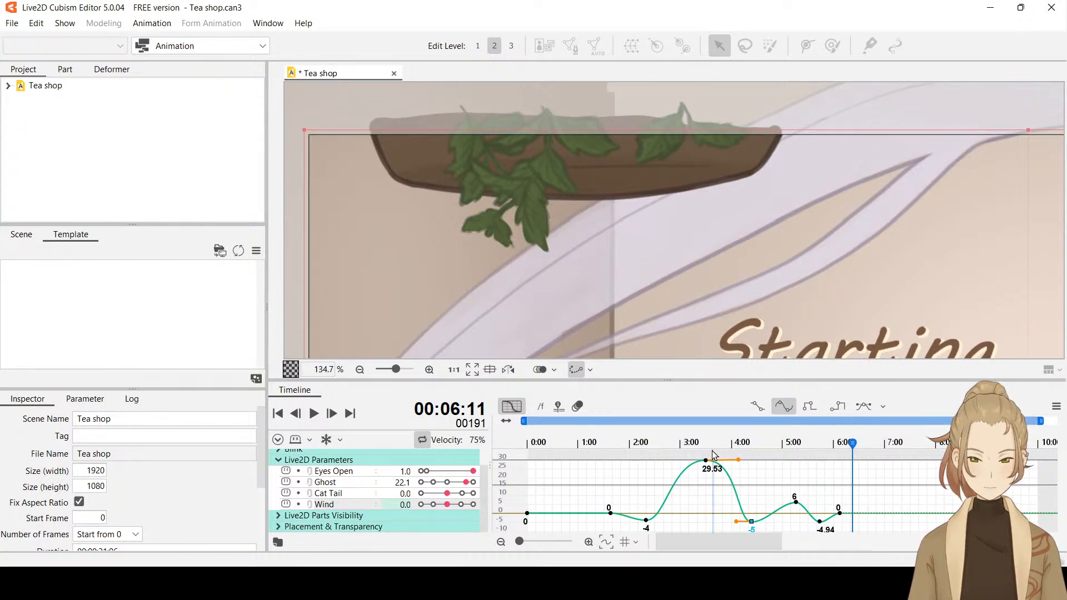
pyautogui.moveTo(714, 455); pyautogui.dragTo(689, 460)
pyautogui.click(314, 413)
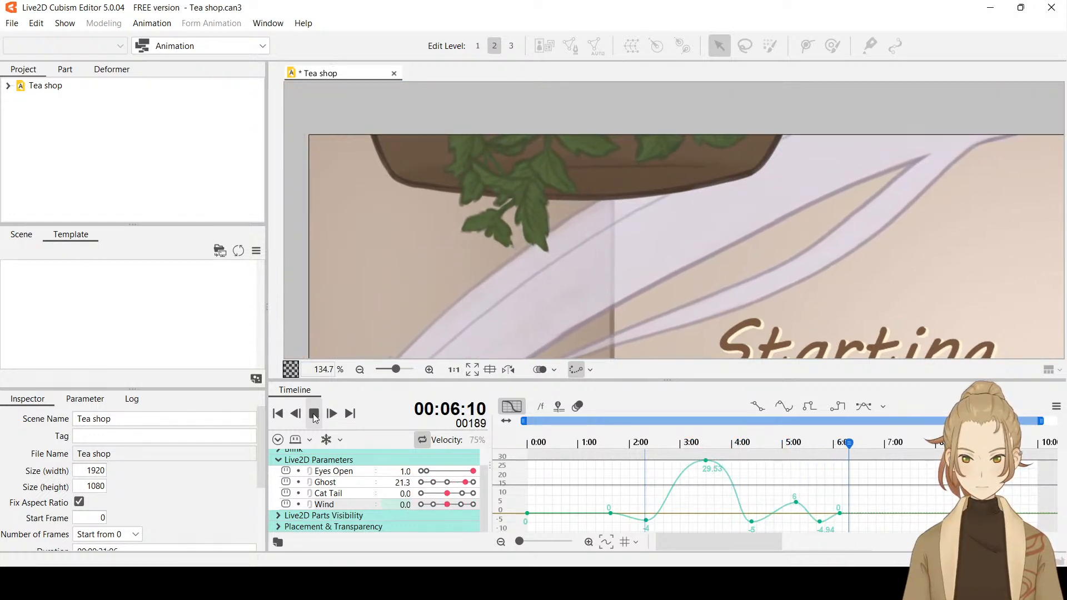
pyautogui.click(538, 442)
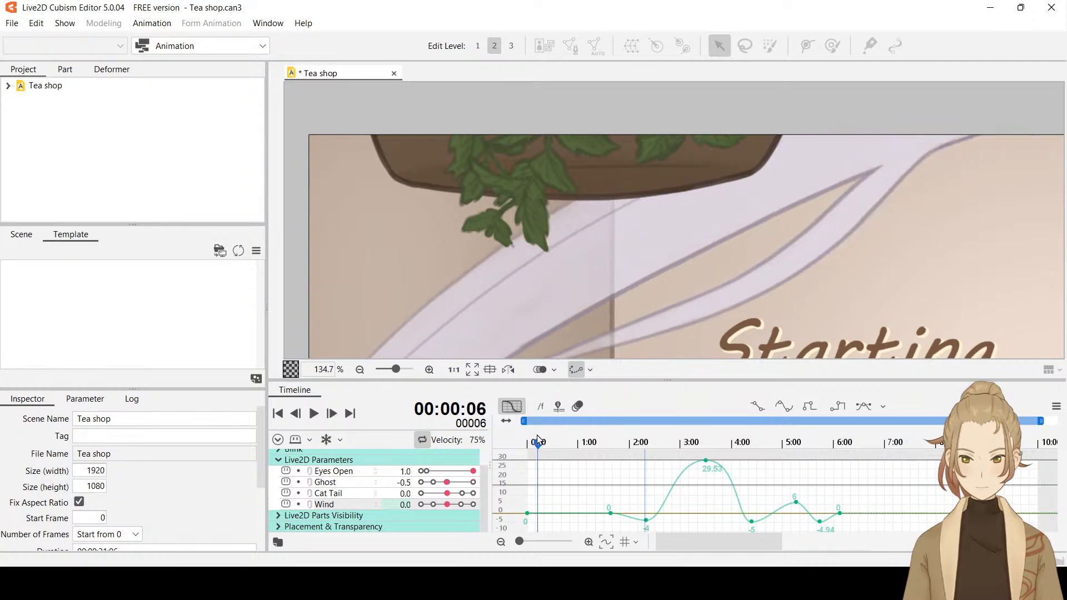
pyautogui.click(314, 414)
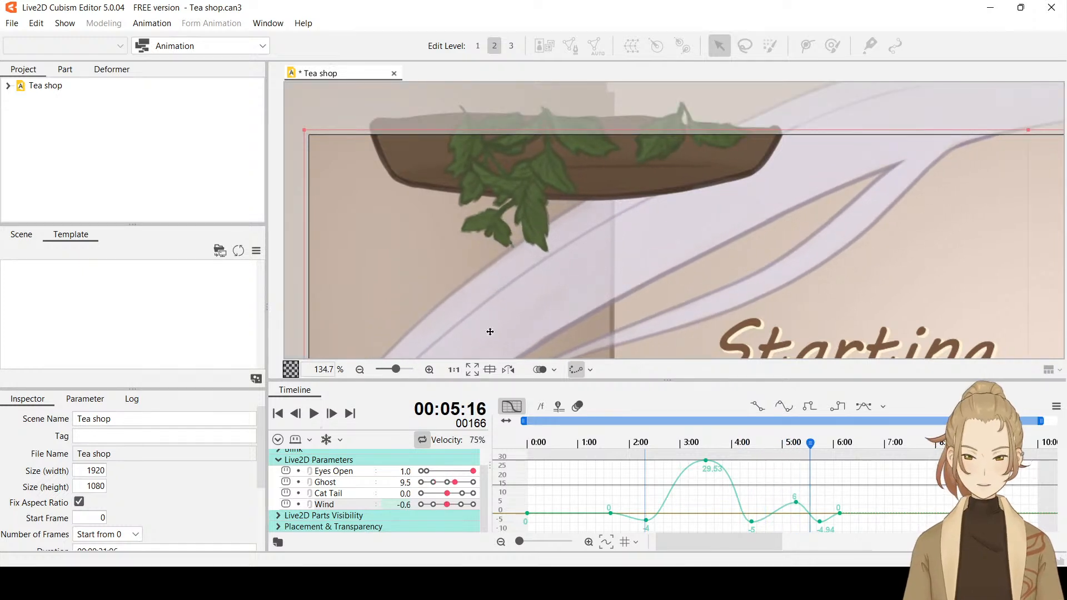
# Bring the whole scene back into view and replay the animation from near the start to check the gust overall.
pyautogui.scroll(-5, 741, 248)
pyautogui.moveTo(770, 275); pyautogui.dragTo(664, 166)
pyautogui.scroll(-2, 672, 167)
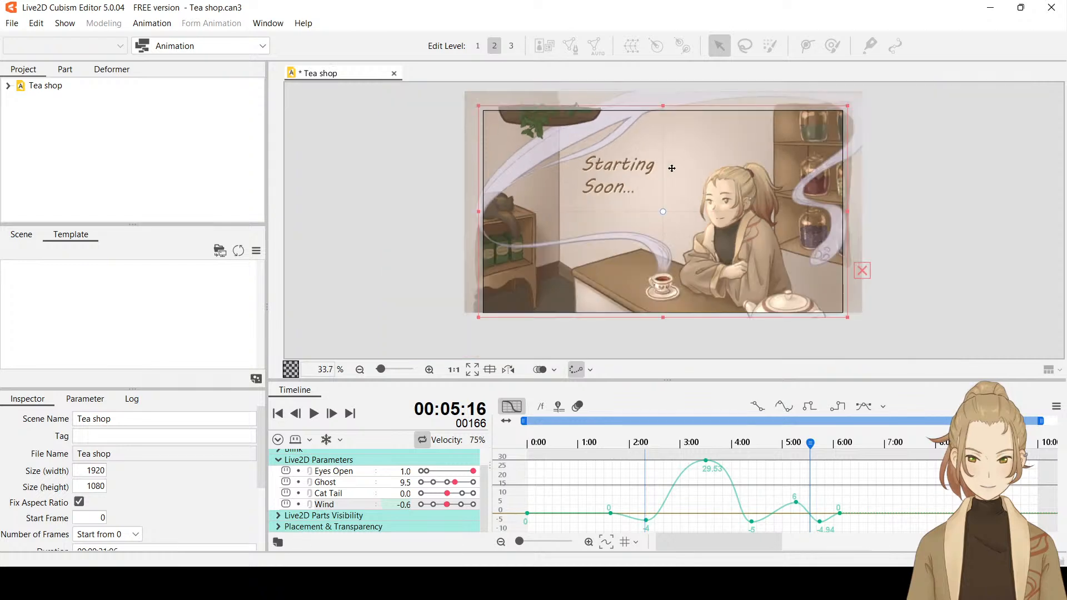
pyautogui.scroll(1, 713, 233)
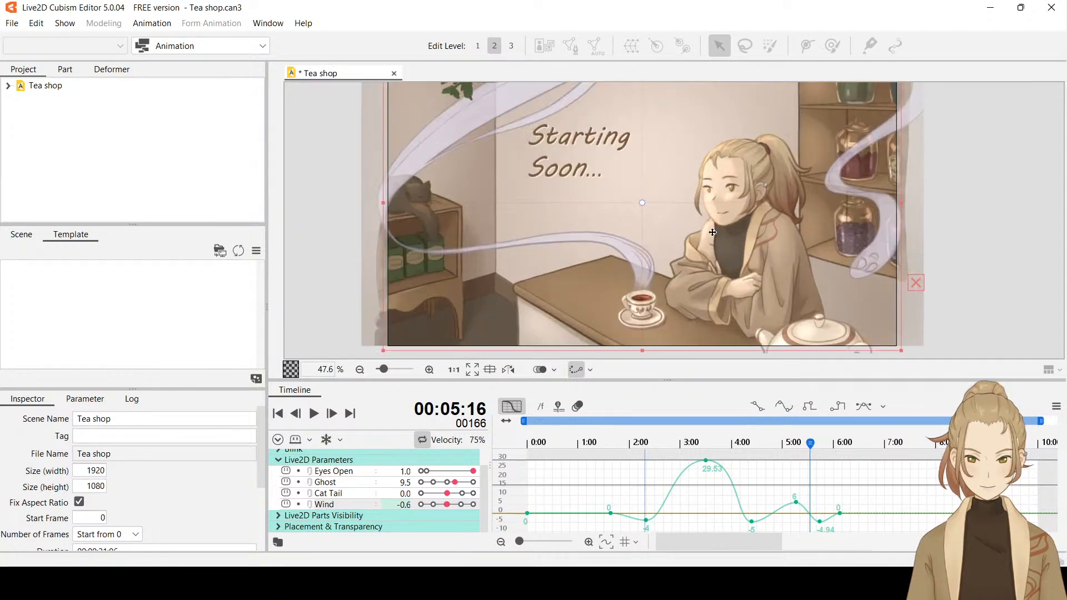
pyautogui.scroll(-1, 713, 232)
pyautogui.moveTo(881, 210); pyautogui.dragTo(879, 232)
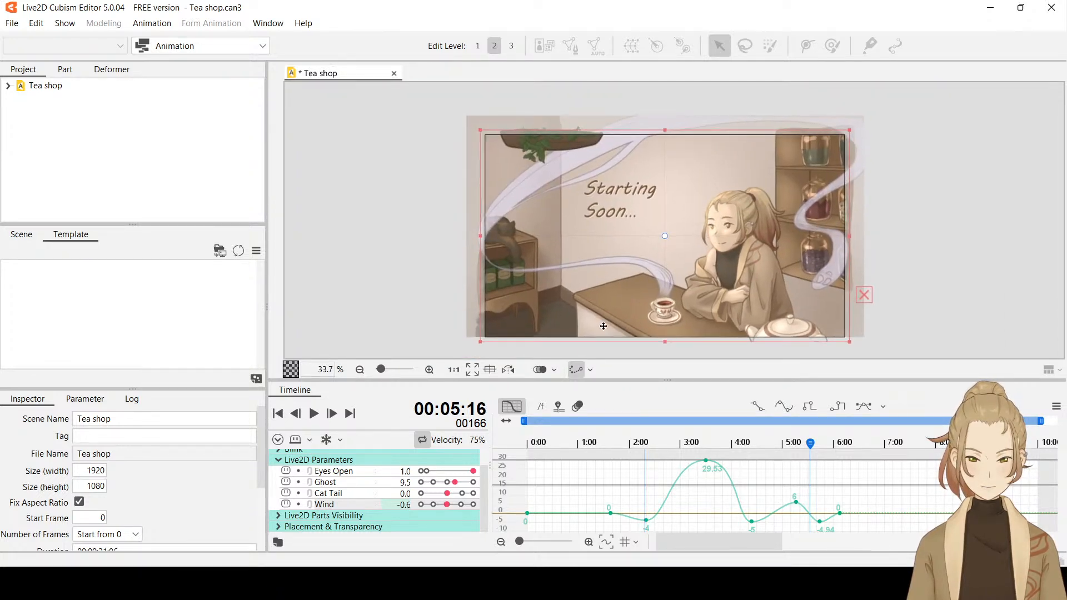
pyautogui.moveTo(552, 442); pyautogui.dragTo(543, 443)
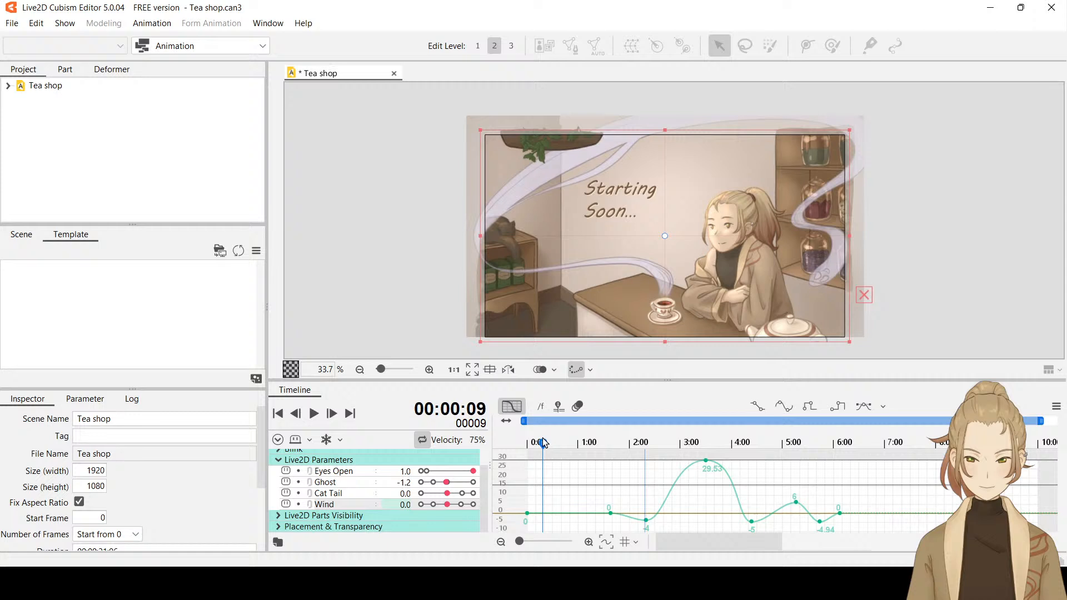
pyautogui.click(312, 414)
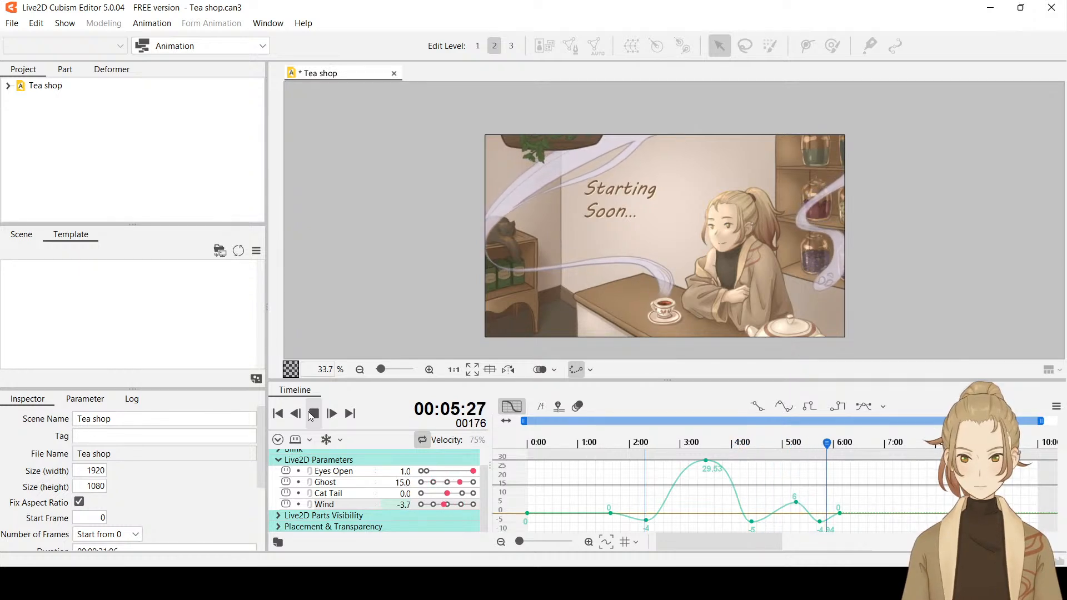
pyautogui.click(578, 442)
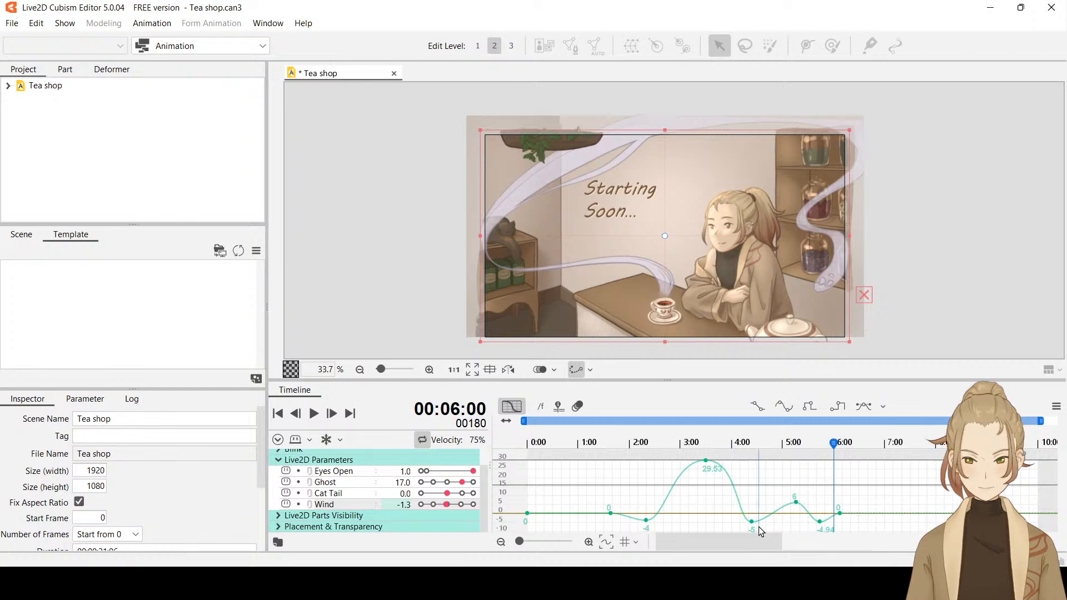
# Set Wind's keyframe at 4:12 to -6, play the animation from the start and save the project.
pyautogui.click(760, 532)
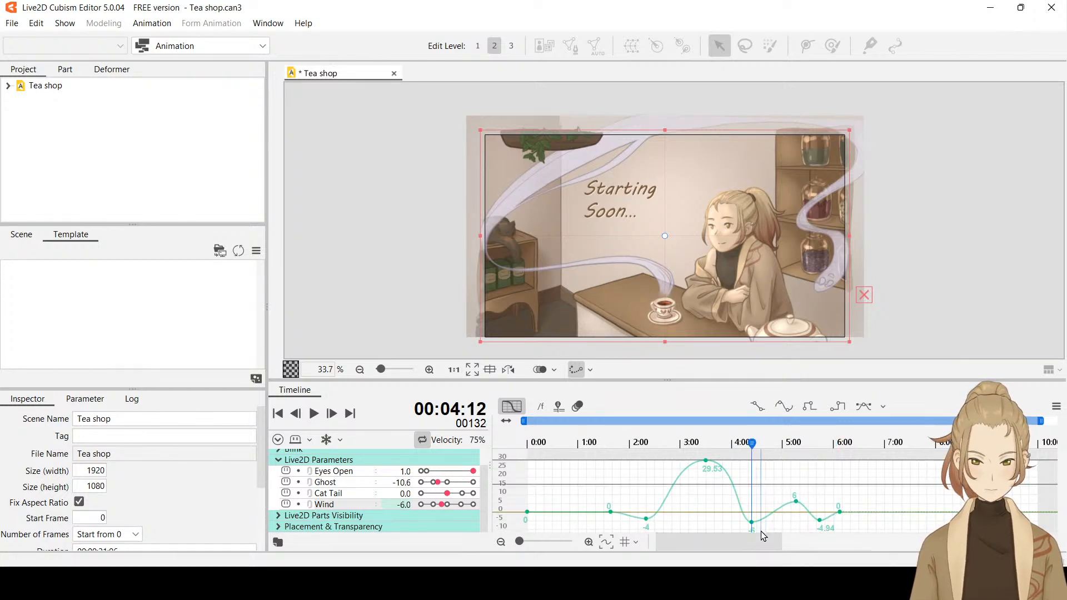
pyautogui.click(522, 439)
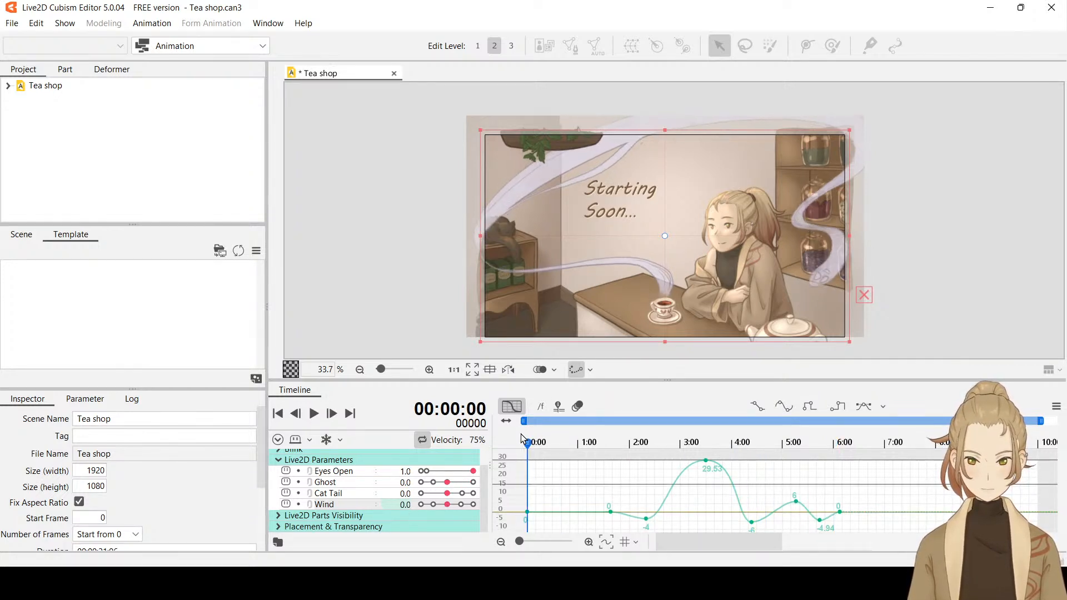
pyautogui.click(314, 414)
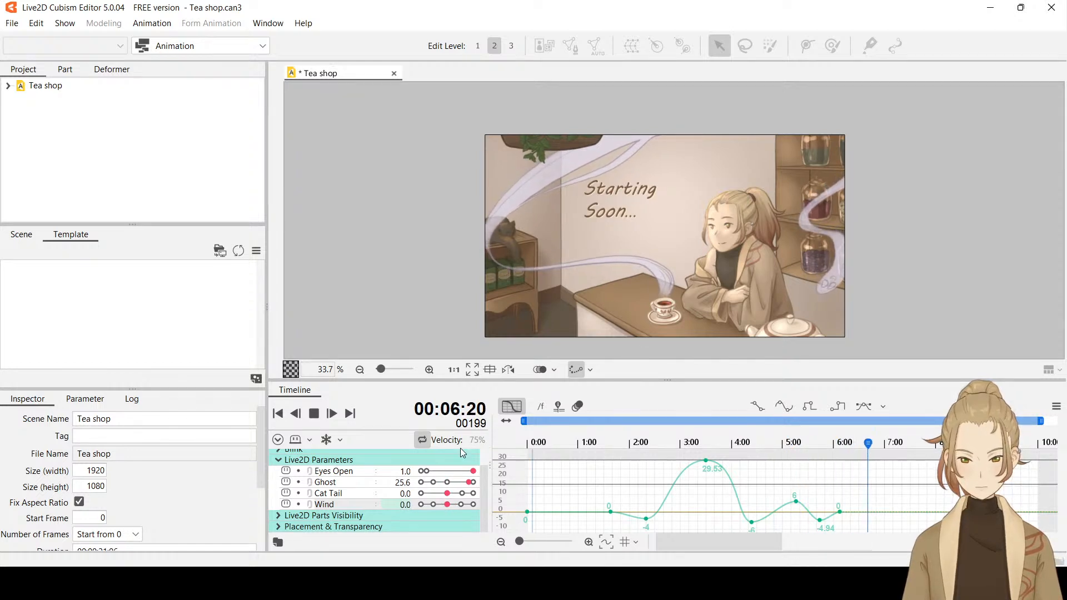
pyautogui.click(314, 414)
pyautogui.hotkey('ctrl', 's')
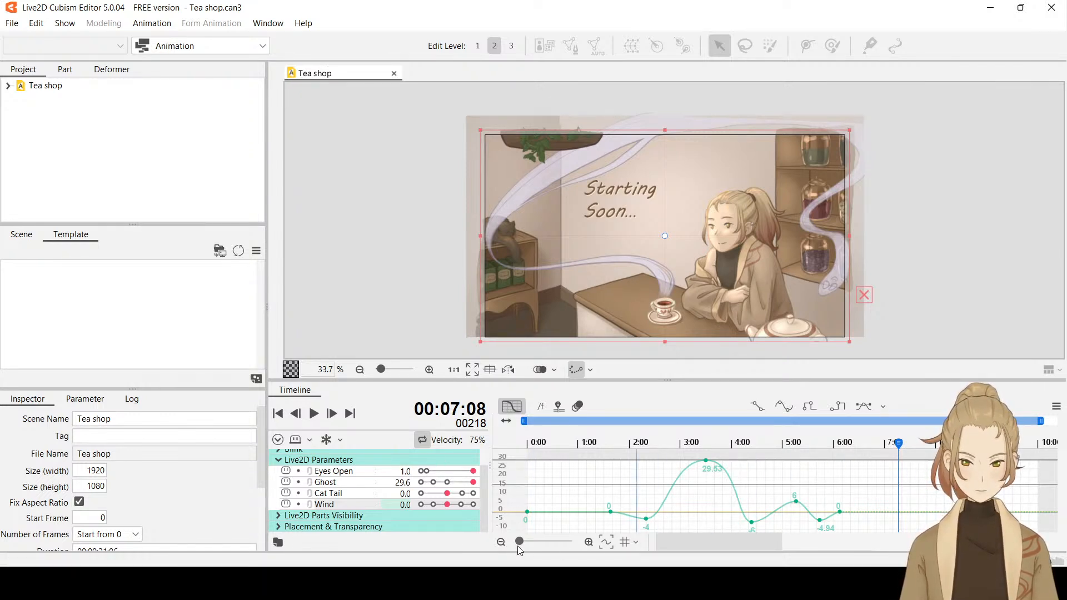
# Examine the Wind curve and compare the gust's starting keyframe at 1:19 with its final keyframe at 6:04.
pyautogui.click(512, 407)
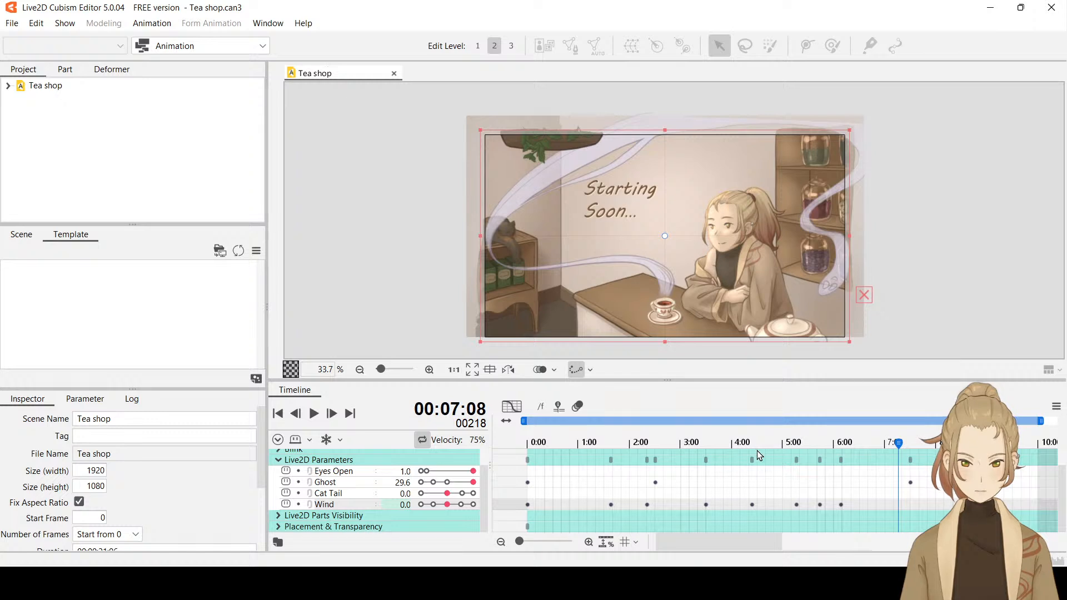
pyautogui.moveTo(848, 445); pyautogui.dragTo(842, 441)
pyautogui.click(511, 407)
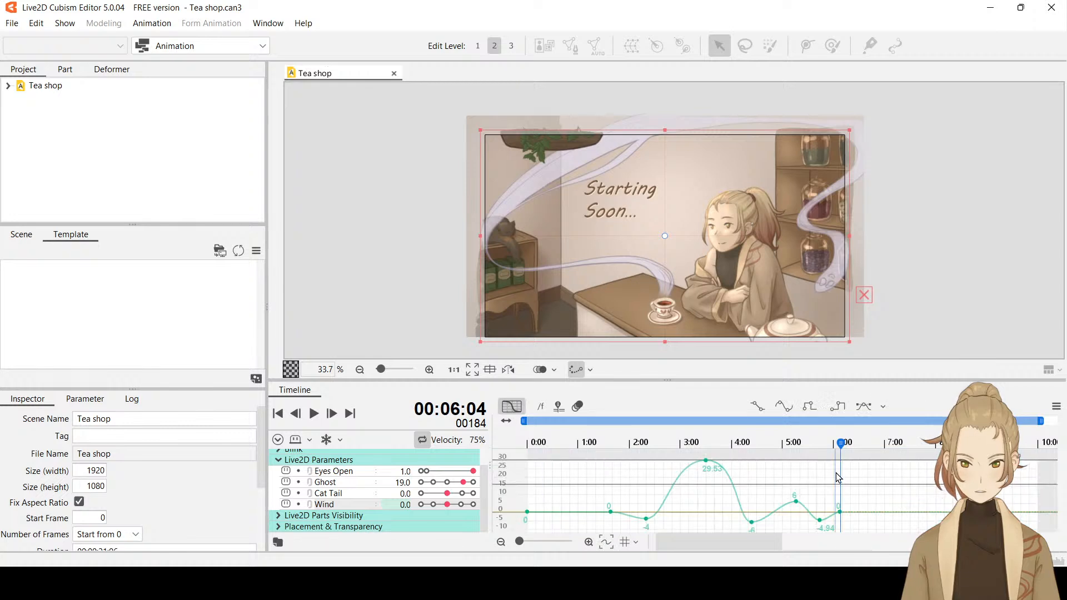
pyautogui.click(840, 513)
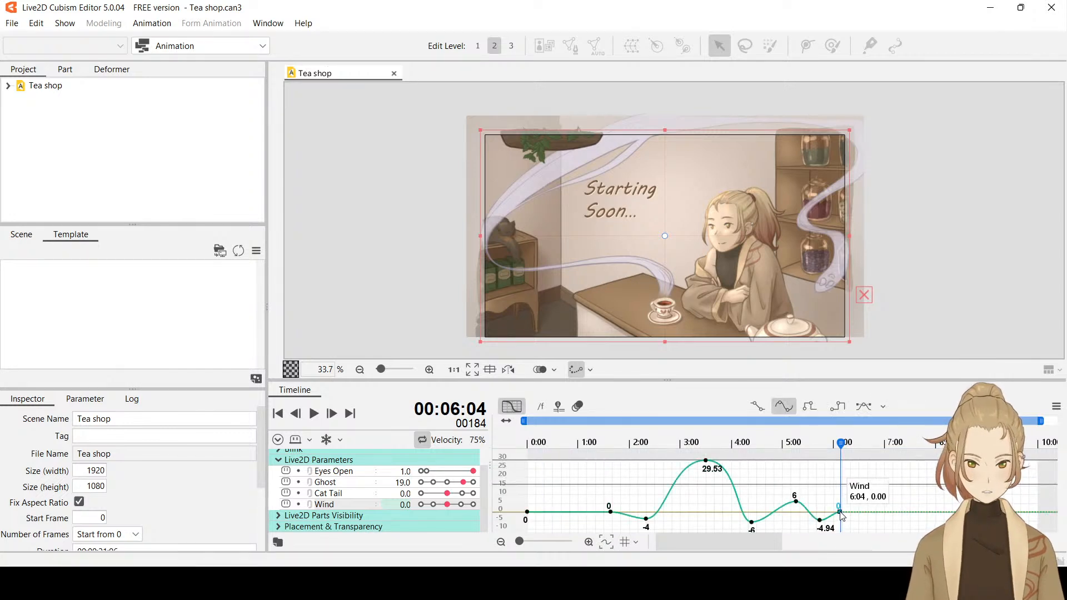
pyautogui.moveTo(841, 453); pyautogui.dragTo(612, 464)
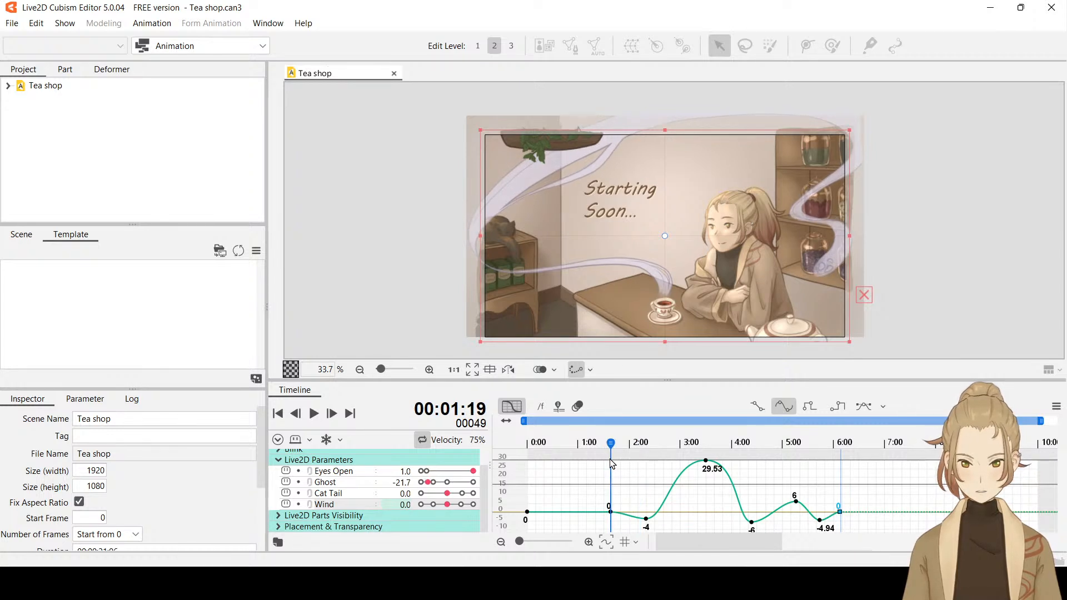
pyautogui.moveTo(612, 514)
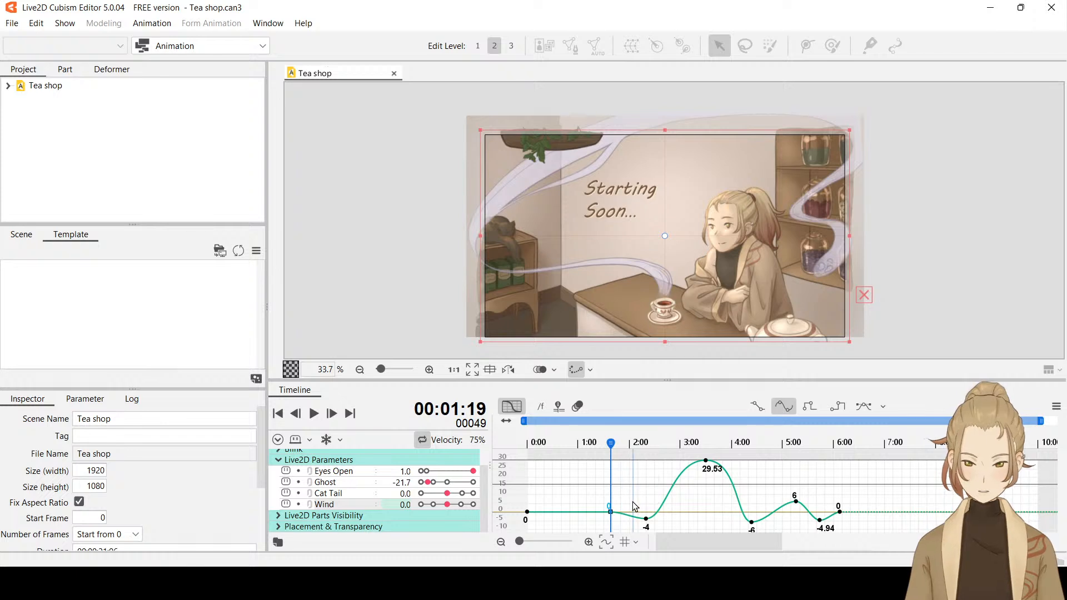
pyautogui.moveTo(841, 512)
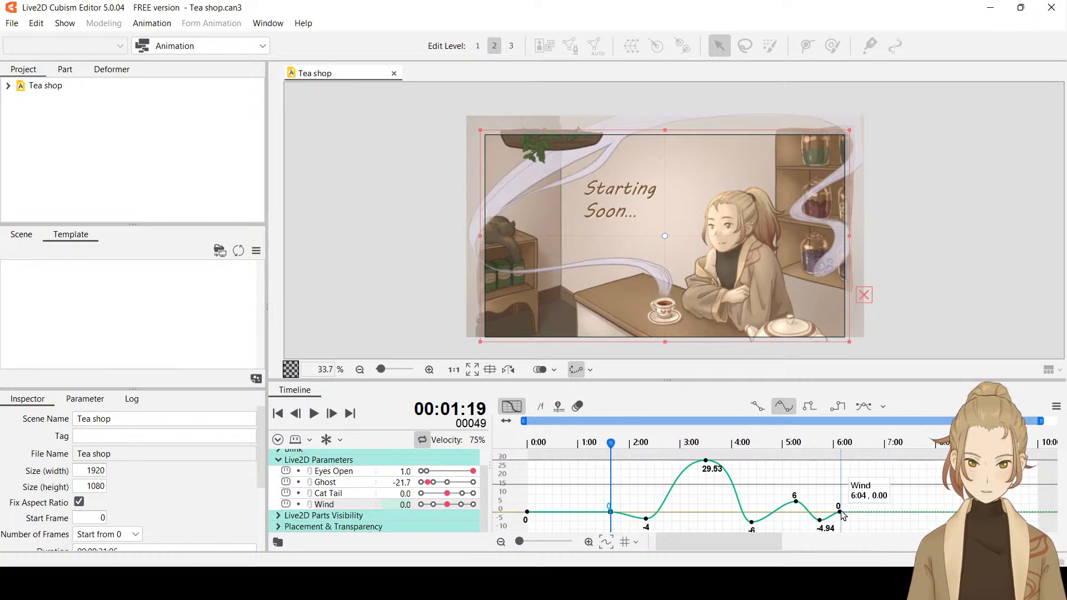
pyautogui.click(840, 512)
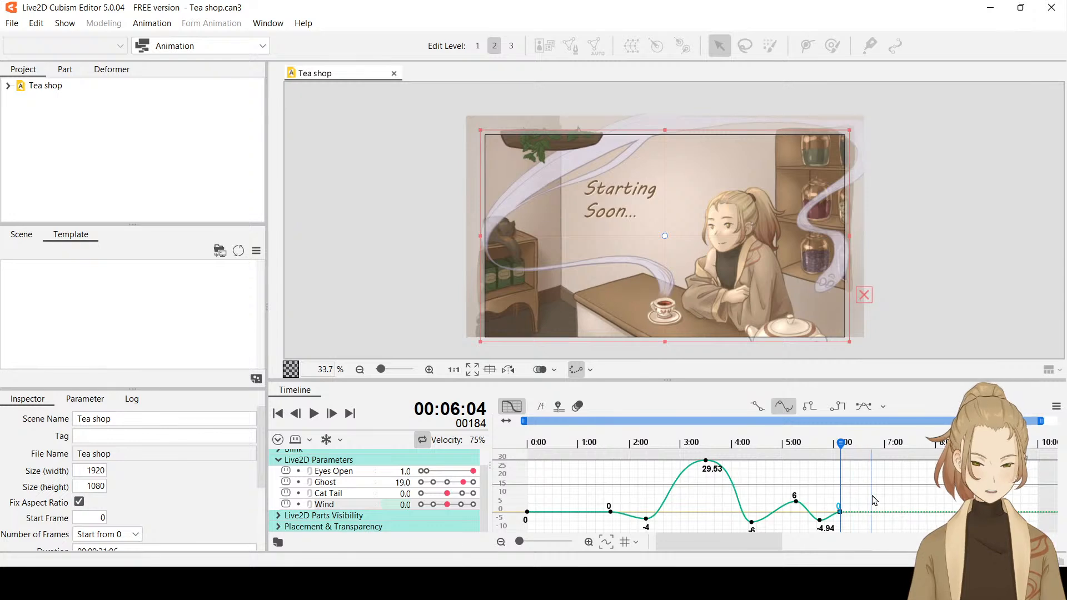
# Save the Wind gust keyframes from 1:19 to 6:04 as an animation template named Wind.
pyautogui.click(512, 408)
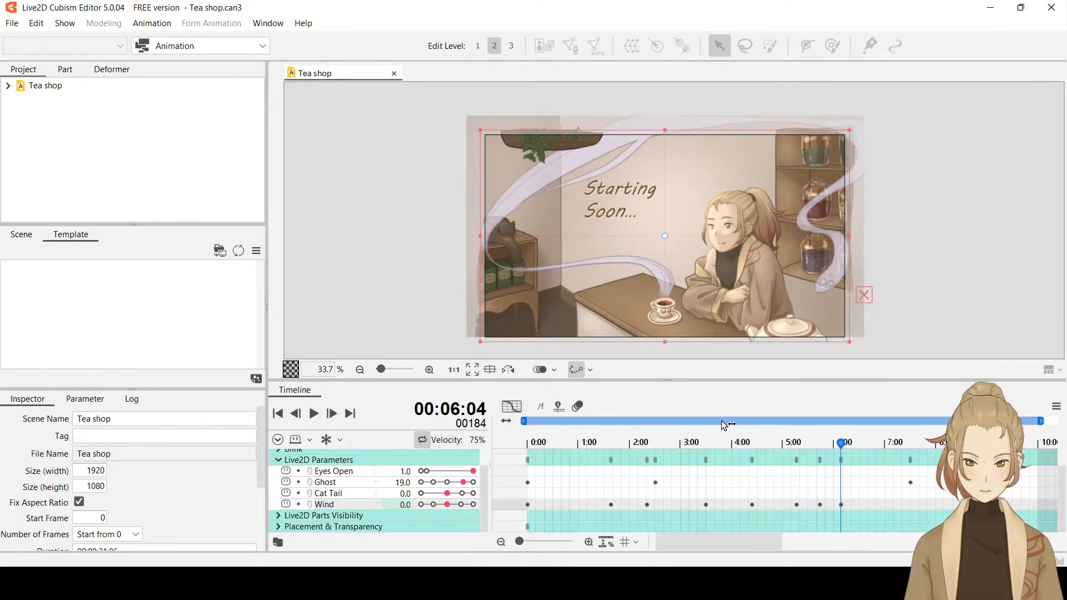
pyautogui.moveTo(723, 439); pyautogui.dragTo(519, 444)
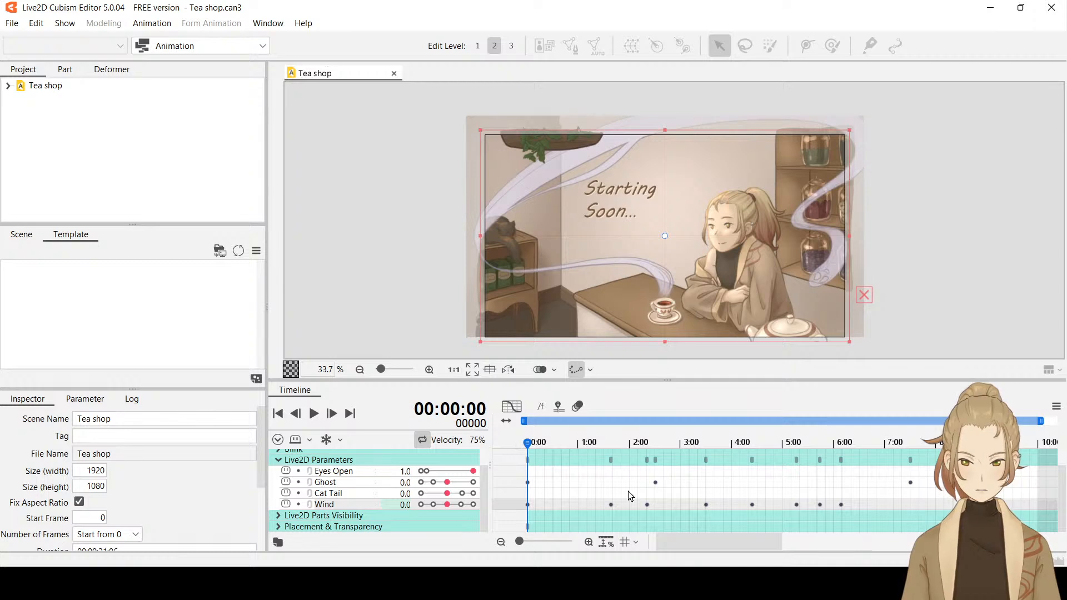
pyautogui.moveTo(605, 501); pyautogui.dragTo(861, 513)
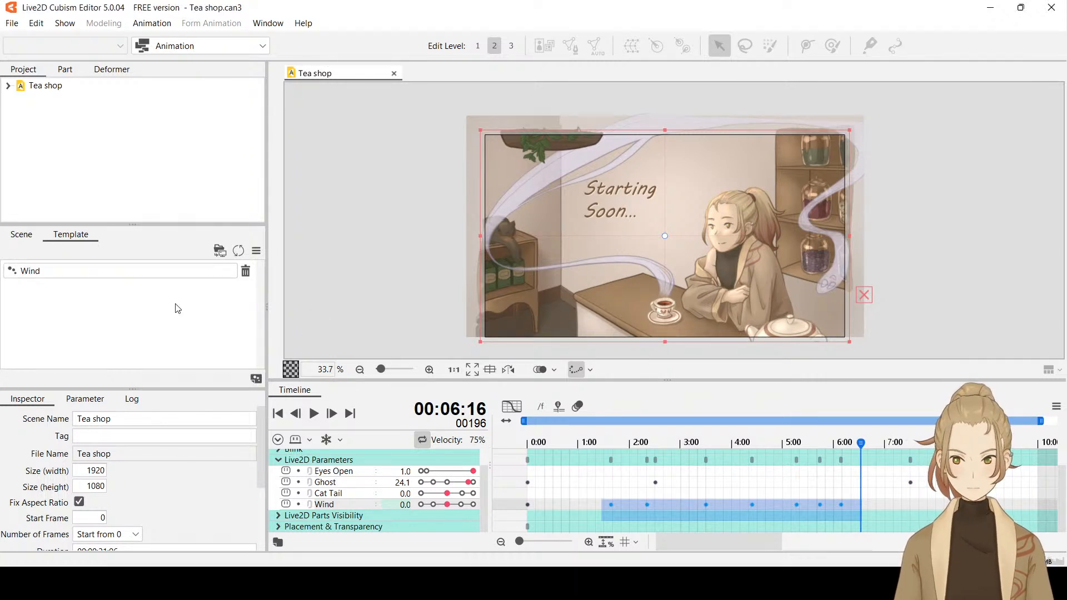
# Try inserting the Wind template at 6:16, right after the existing gust, and undo the insertion.
pyautogui.doubleClick(127, 277)
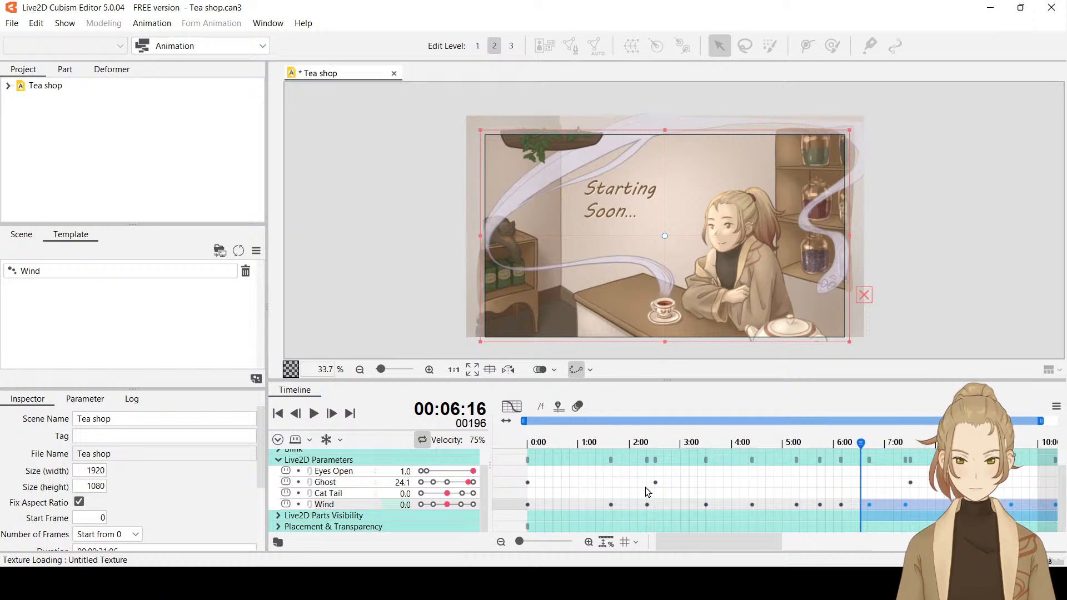
pyautogui.moveTo(732, 539); pyautogui.dragTo(745, 543)
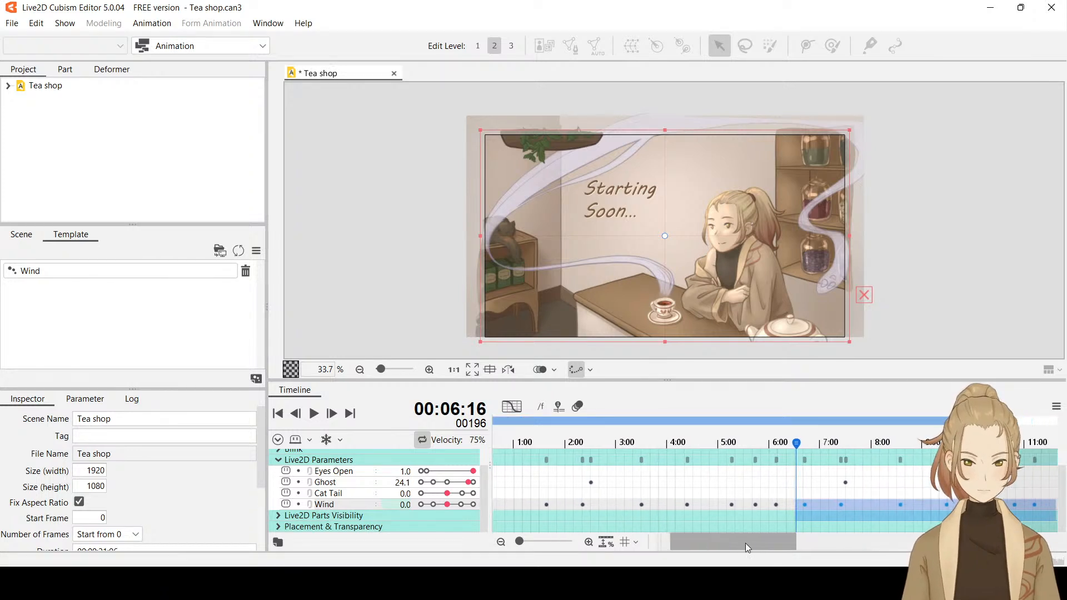
pyautogui.hotkey('ctrl', 'z')
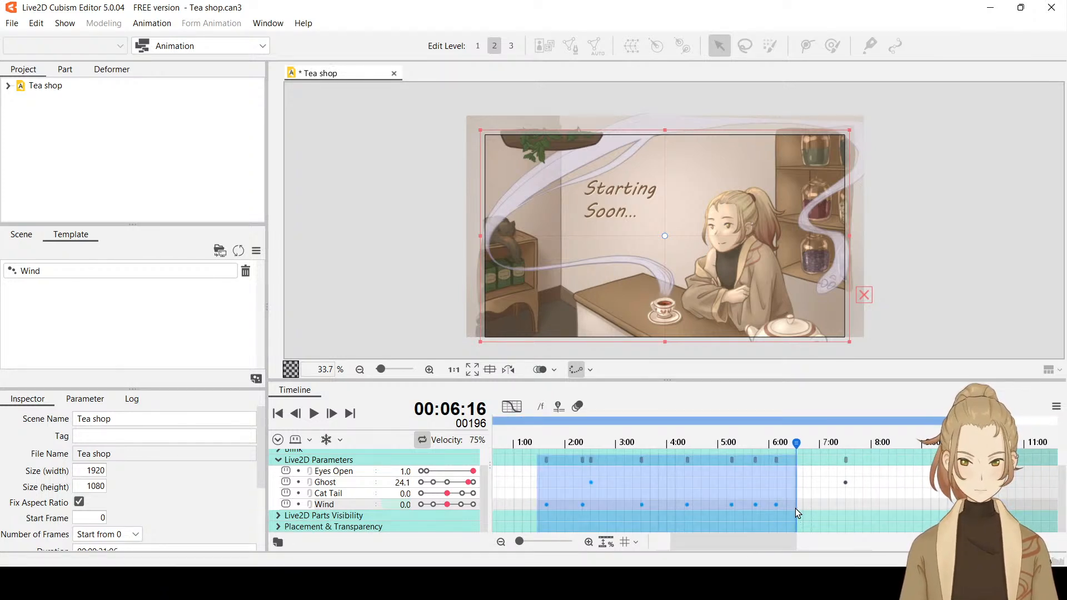
pyautogui.hotkey('ctrl', 'z')
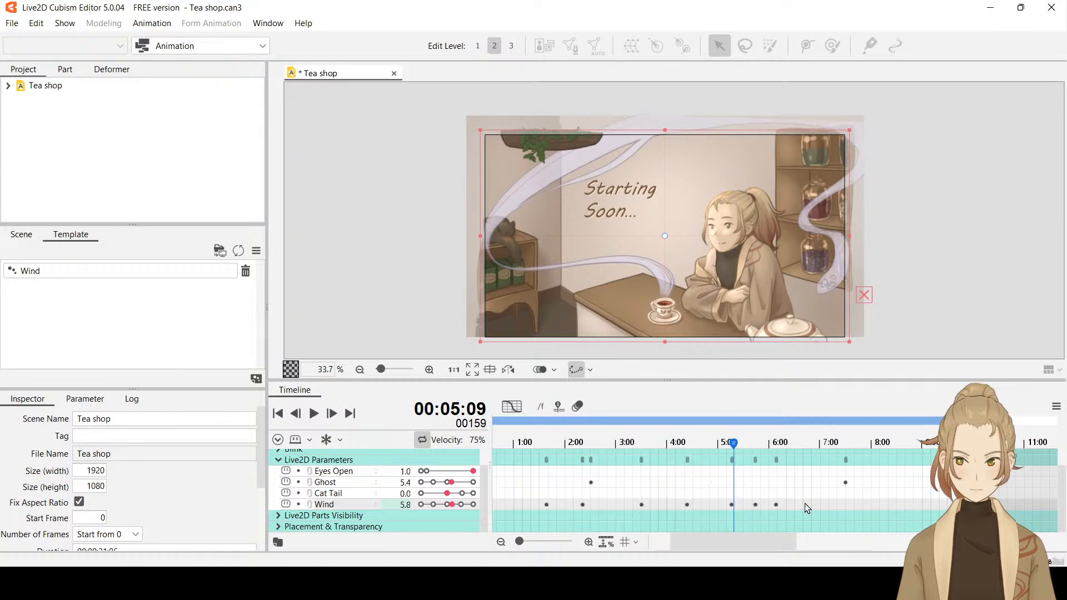
pyautogui.hotkey('ctrl', 'z')
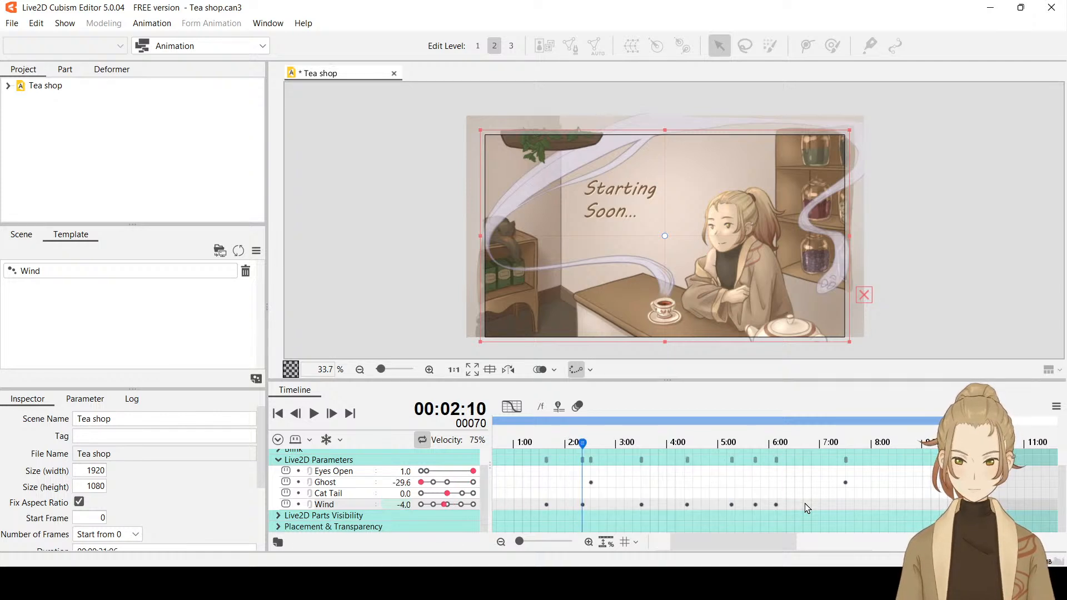
pyautogui.hotkey('ctrl', 'y')
pyautogui.hotkey('ctrl', 'y')
pyautogui.hotkey('ctrl', 'z')
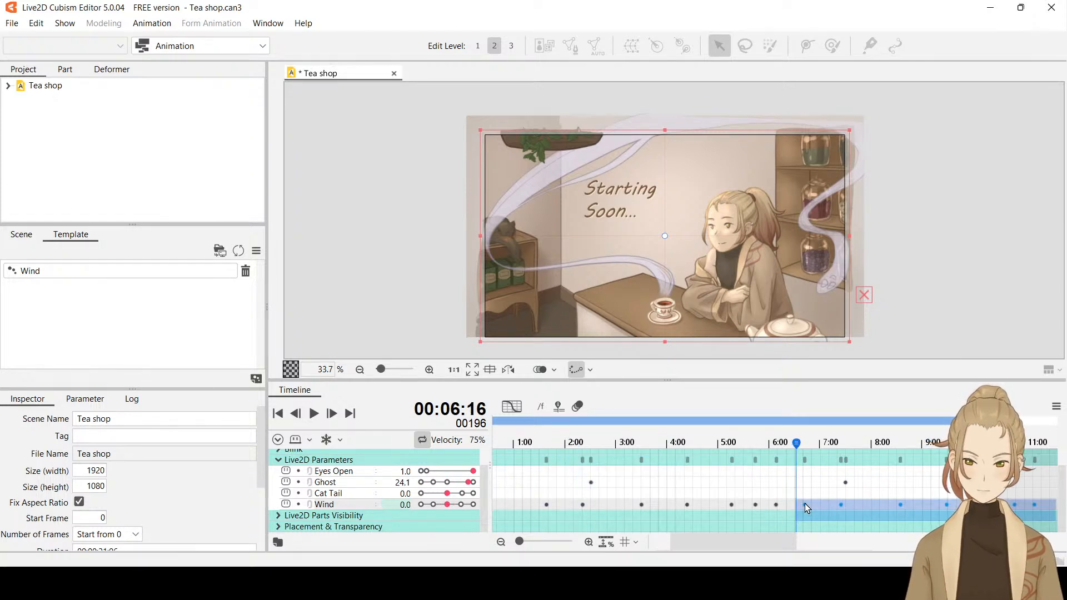
pyautogui.hotkey('ctrl', 'y')
pyautogui.click(807, 502)
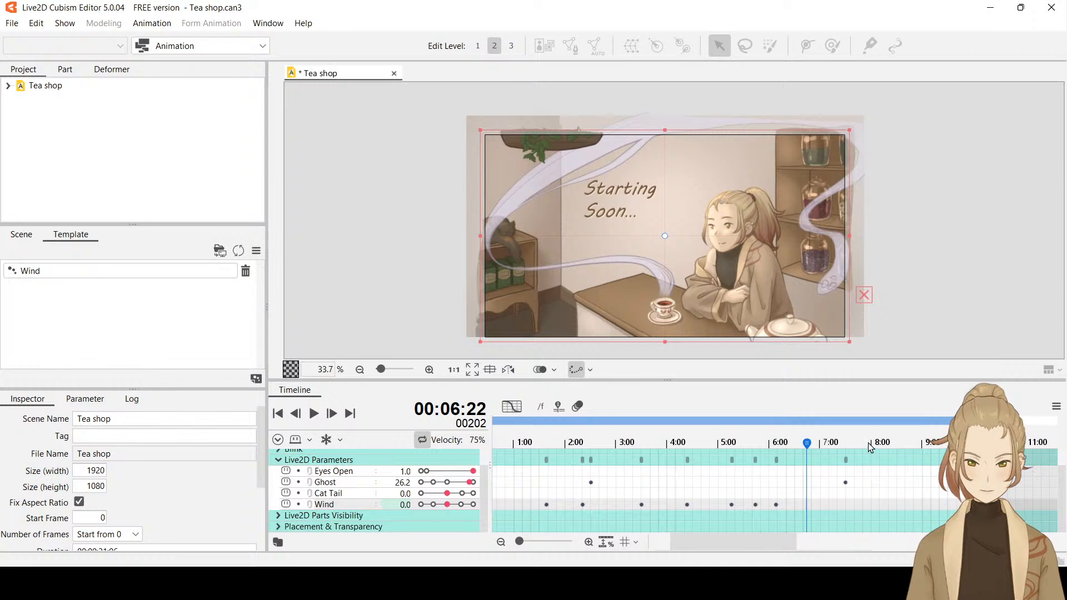
# Try repeating the gust by inserting the Wind template at 8:10, and delete the inserted keyframes after a preview.
pyautogui.click(888, 500)
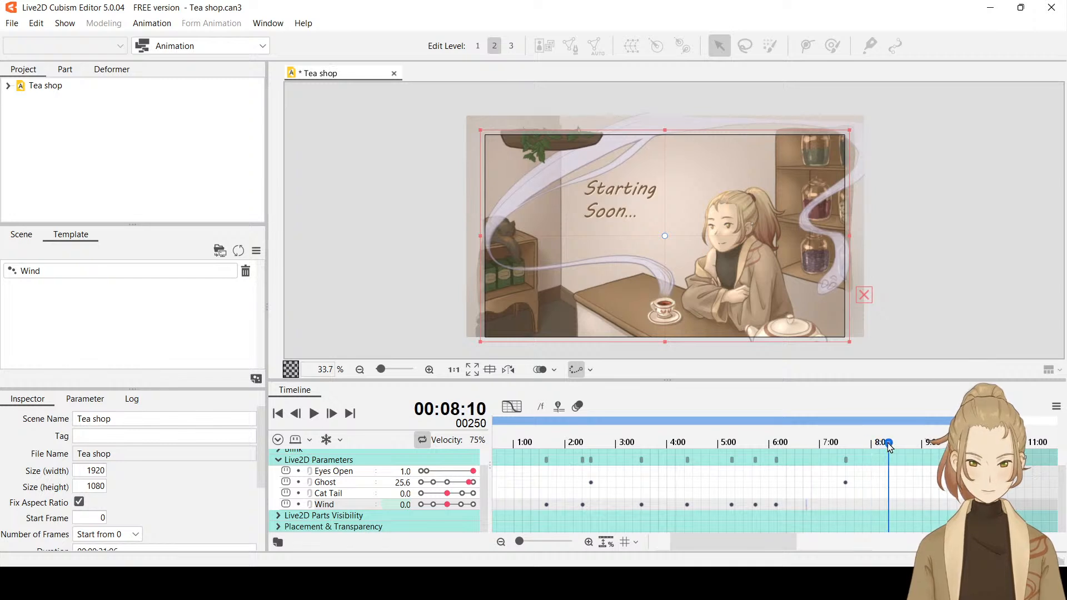
pyautogui.doubleClick(132, 276)
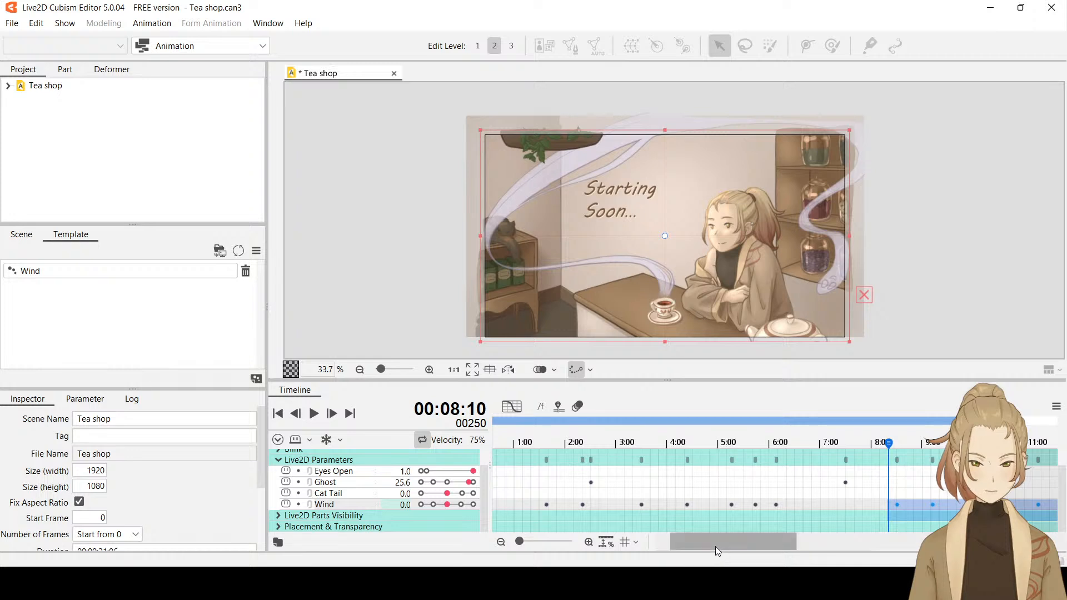
pyautogui.moveTo(715, 545)
pyautogui.mouseDown()
pyautogui.moveTo(778, 547)
pyautogui.moveTo(693, 547)
pyautogui.moveTo(728, 545)
pyautogui.mouseUp()
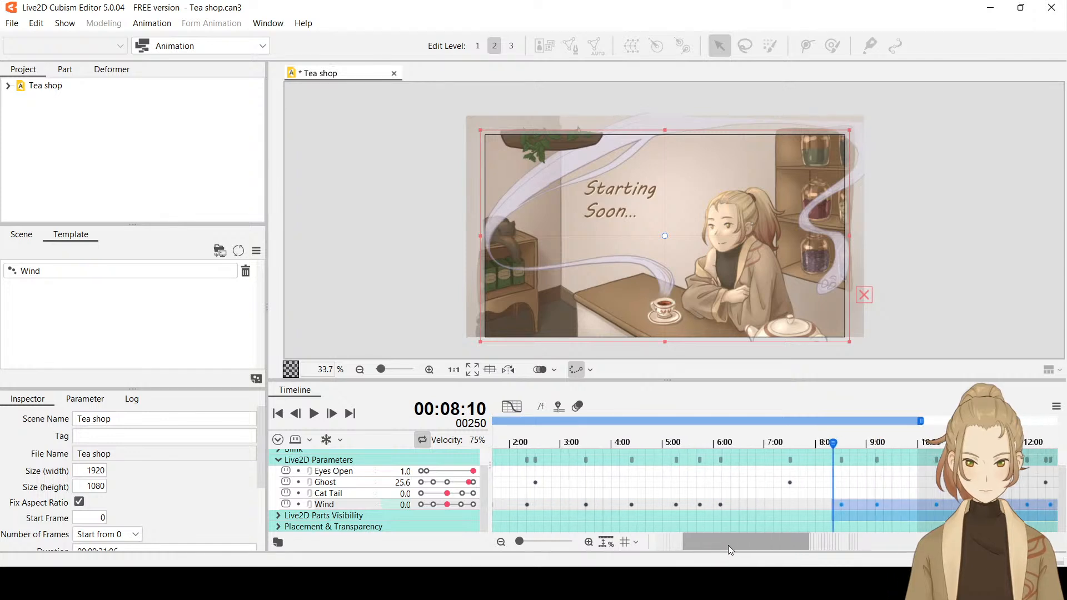
pyautogui.moveTo(799, 443); pyautogui.dragTo(797, 443)
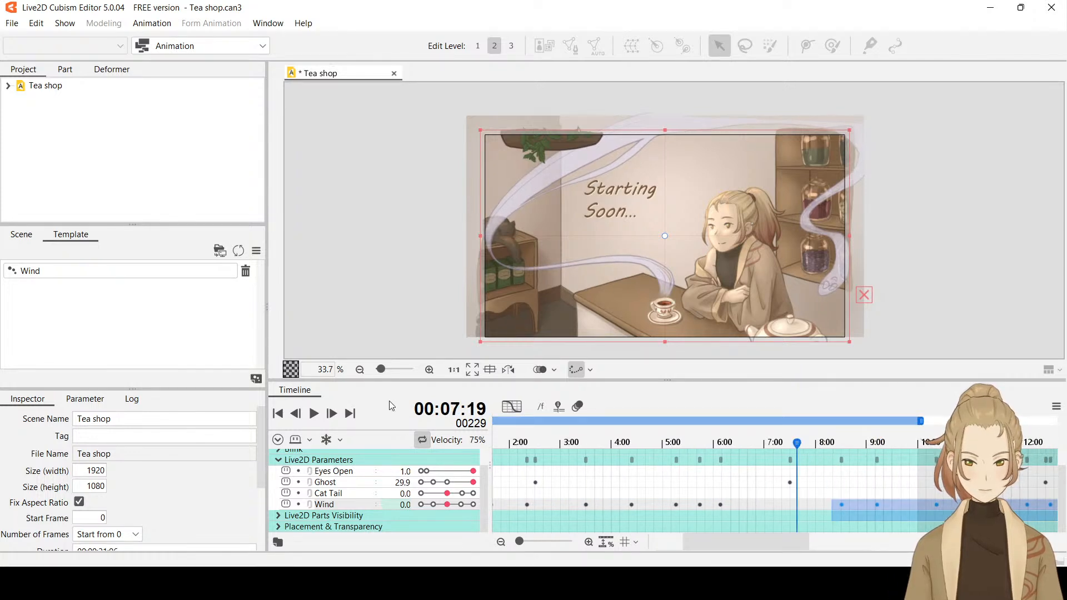
pyautogui.click(314, 418)
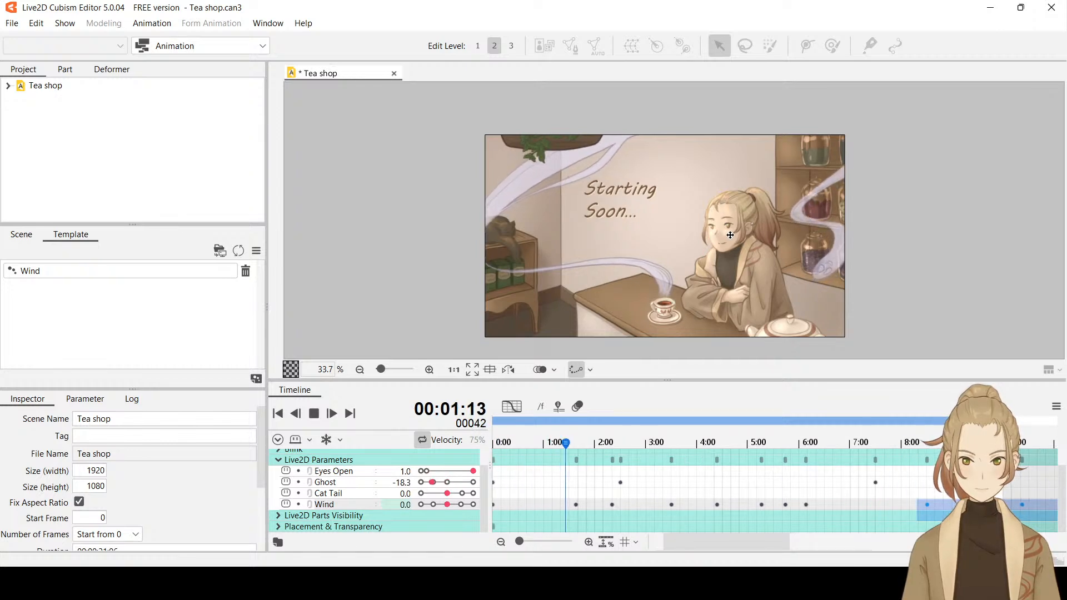
pyautogui.click(311, 417)
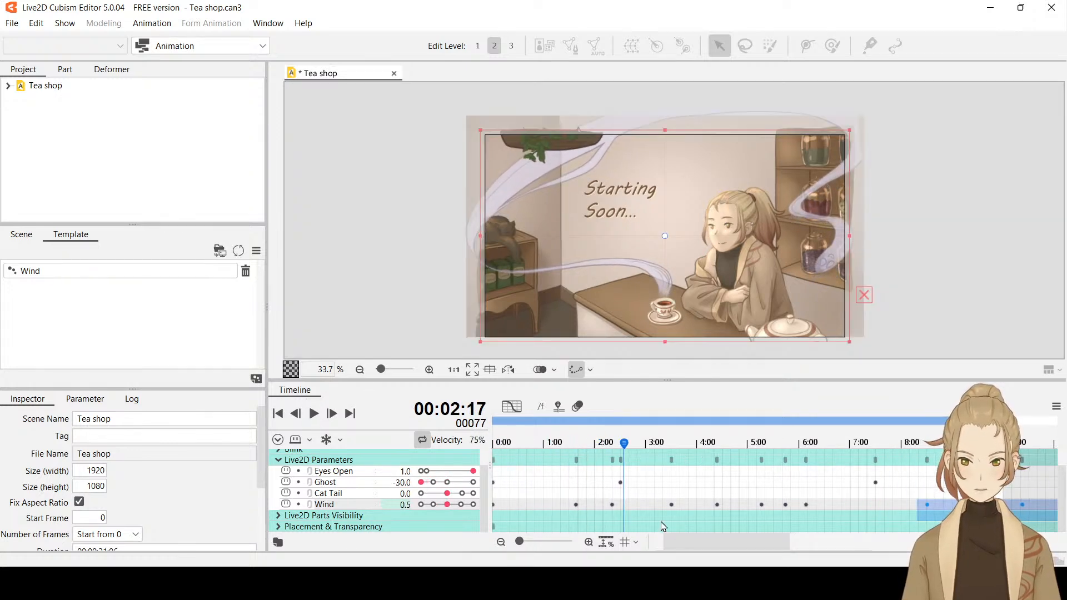
pyautogui.click(502, 542)
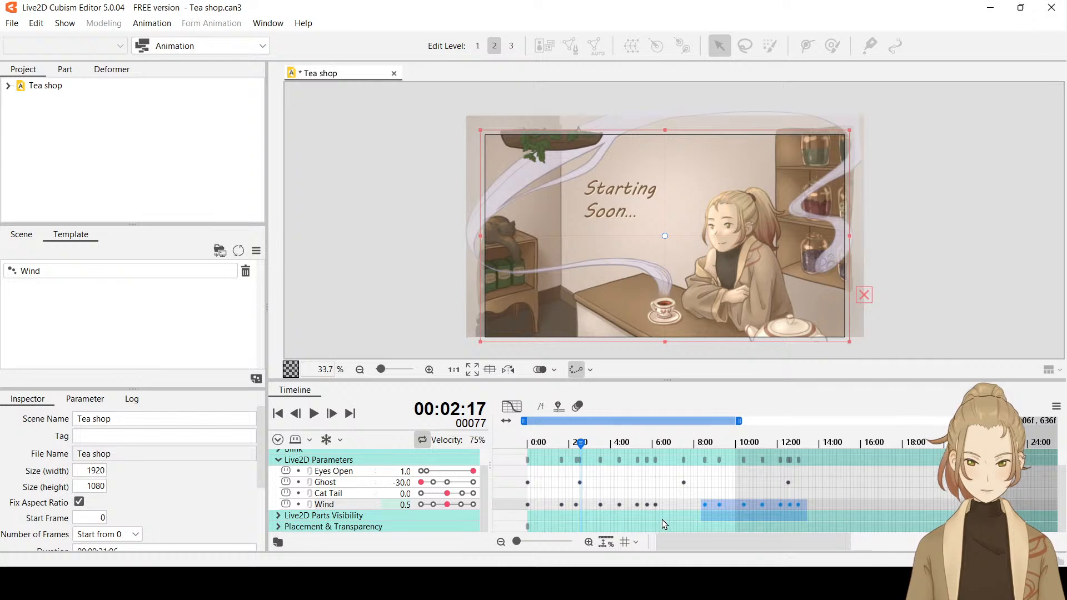
pyautogui.press('Delete')
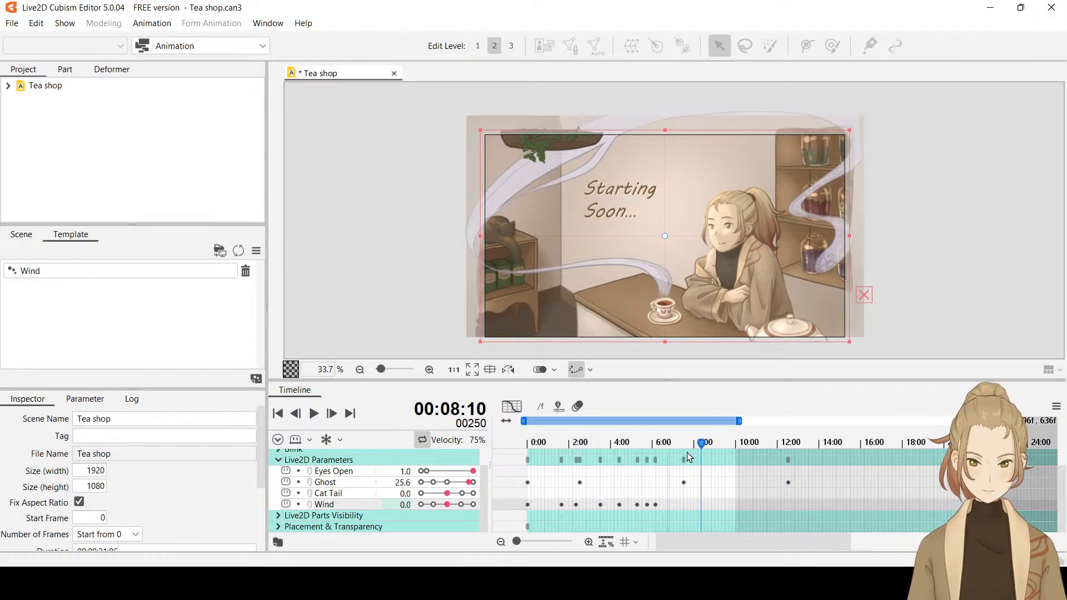
# Scrub the timeline to the 10-second mark and play the animation from the start to check the single gust.
pyautogui.moveTo(670, 447); pyautogui.dragTo(736, 478)
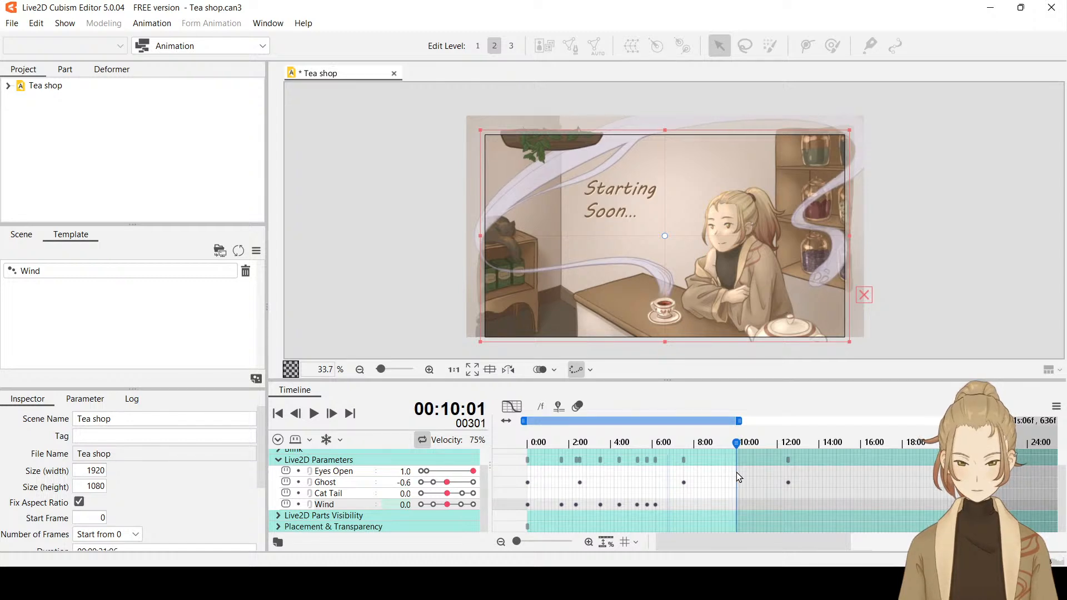
pyautogui.moveTo(739, 478); pyautogui.dragTo(466, 468)
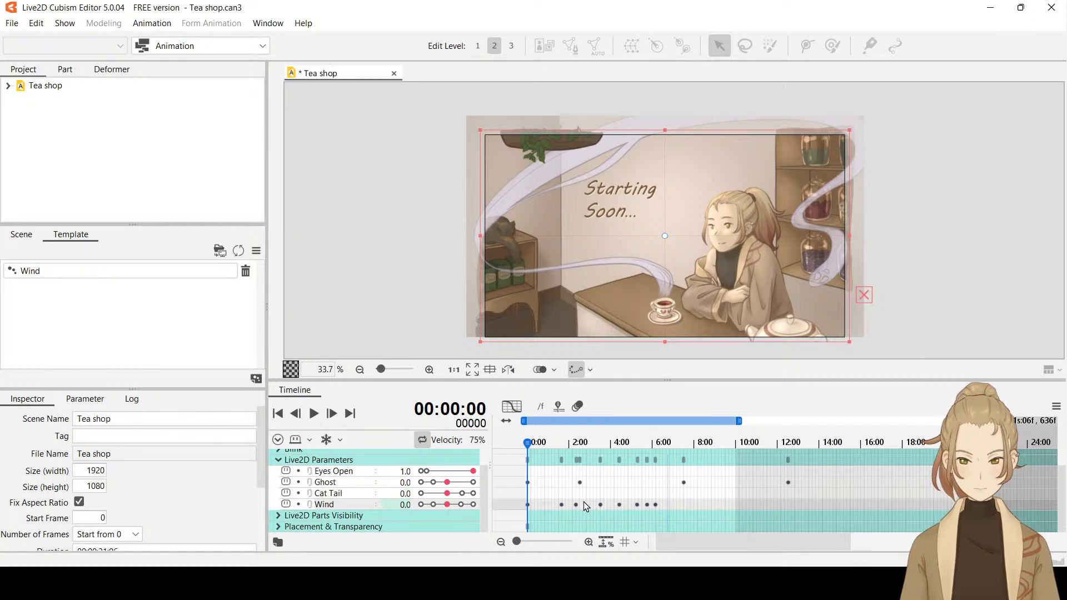
pyautogui.click(317, 419)
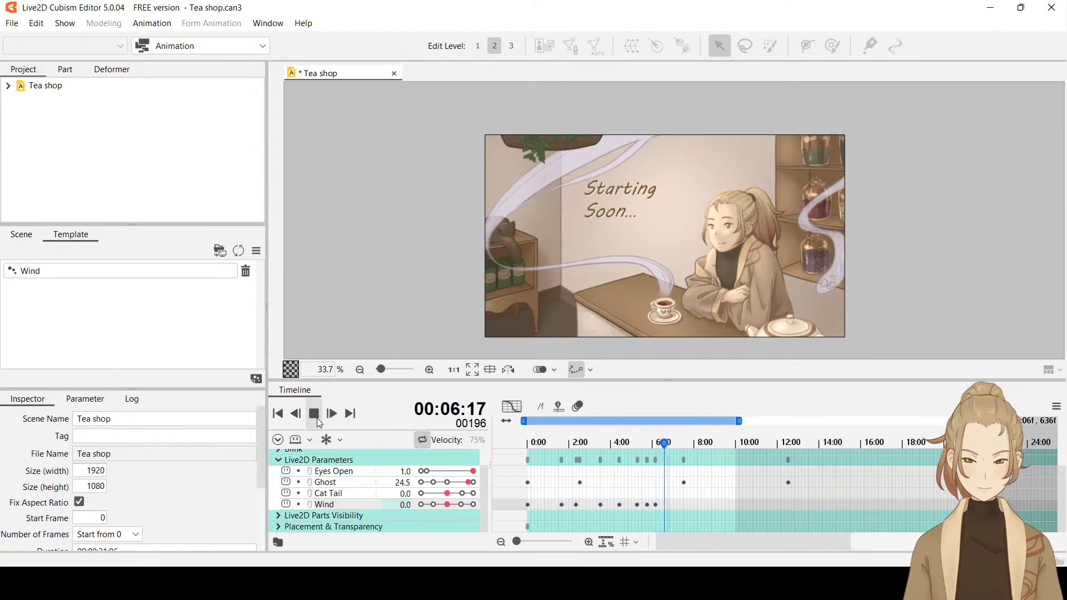
pyautogui.click(317, 418)
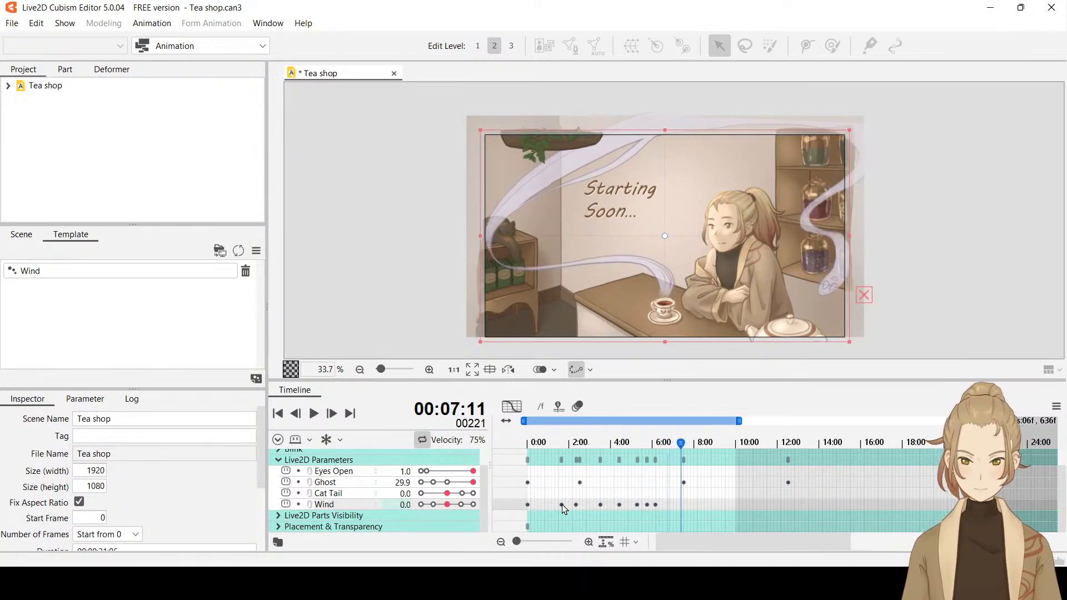
# Try shifting all Wind gust keyframes slightly earlier, and restore their original timing after previewing the animation.
pyautogui.moveTo(557, 504); pyautogui.dragTo(671, 517)
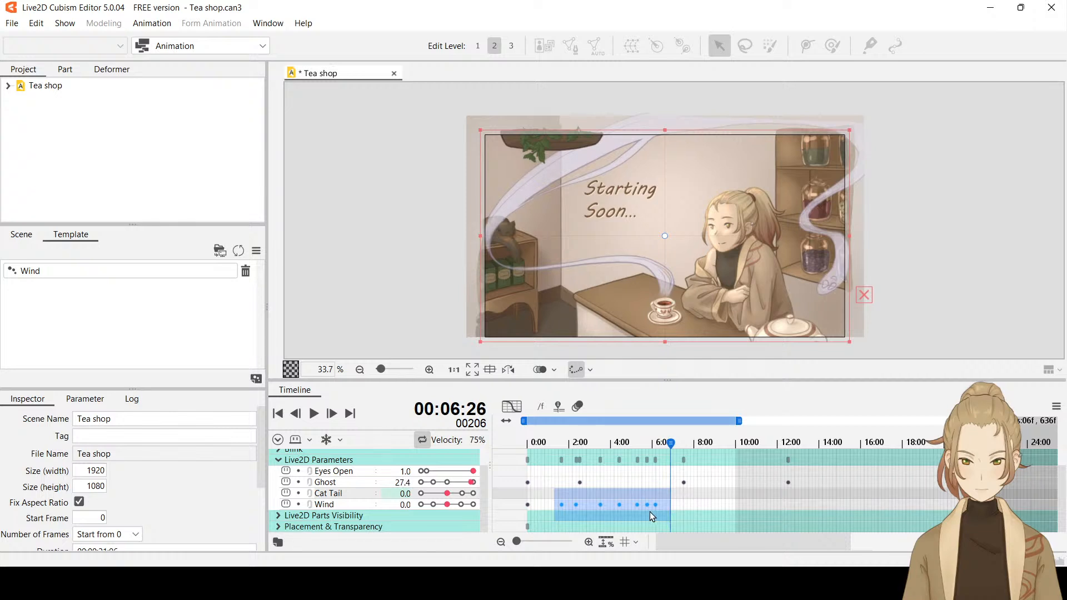
pyautogui.moveTo(603, 510)
pyautogui.mouseDown()
pyautogui.moveTo(543, 507)
pyautogui.moveTo(662, 509)
pyautogui.moveTo(597, 510)
pyautogui.mouseUp()
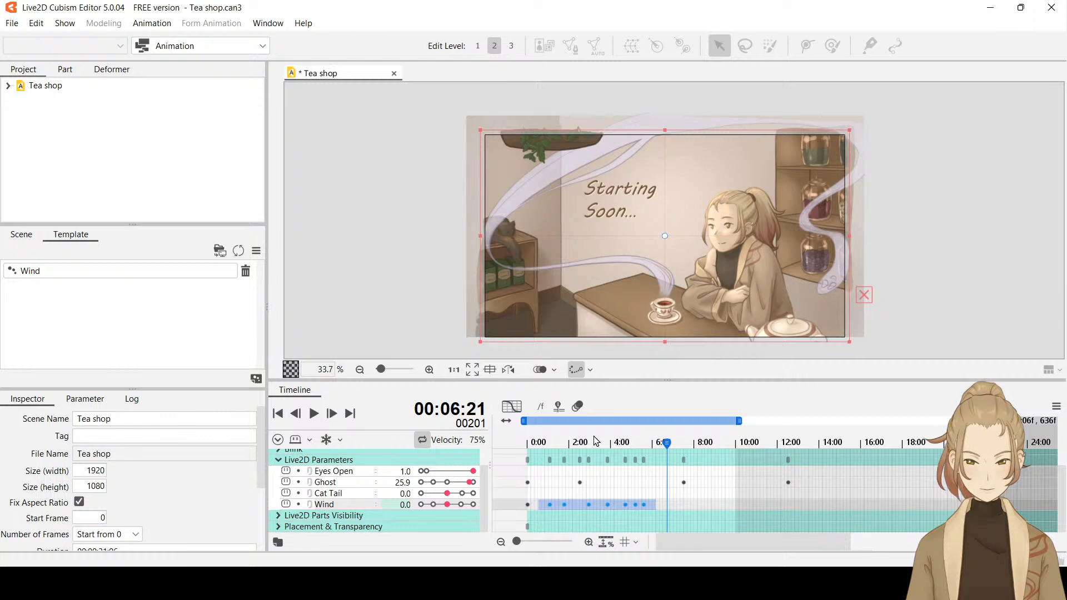
pyautogui.moveTo(593, 440); pyautogui.dragTo(507, 456)
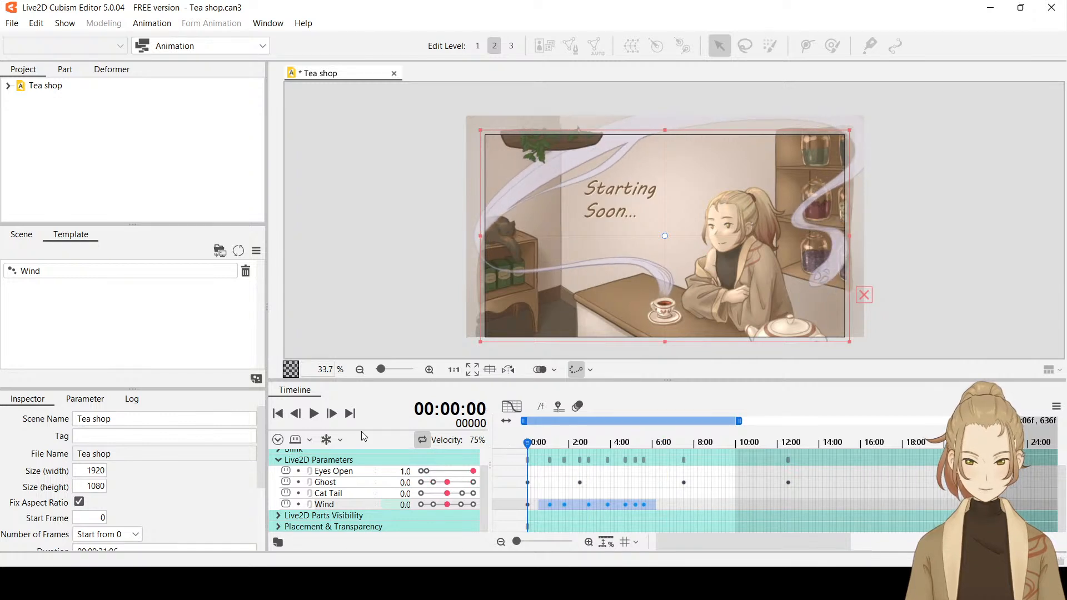
pyautogui.click(311, 418)
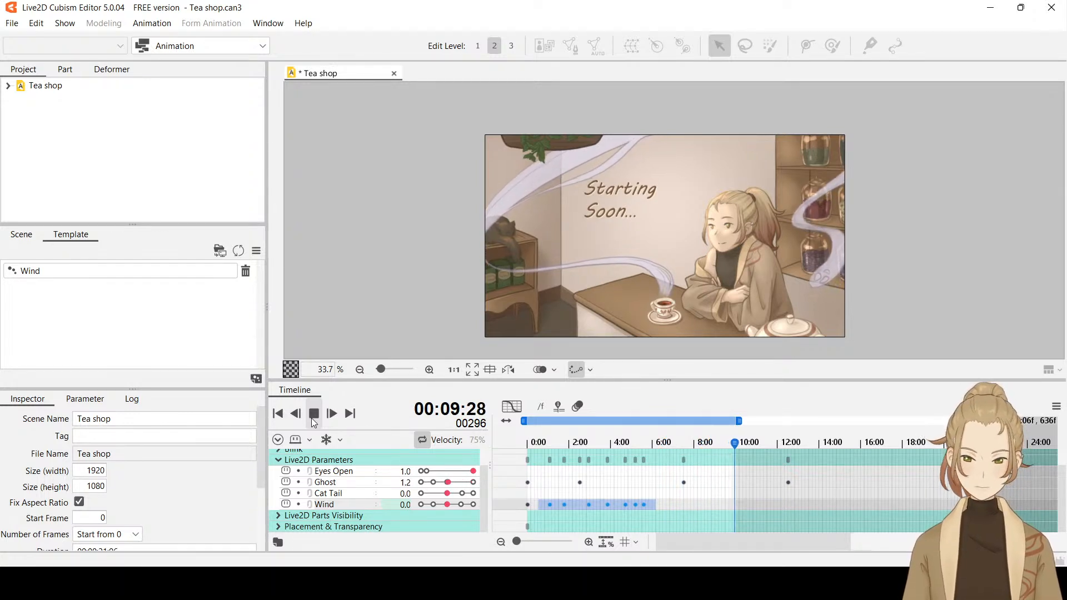
pyautogui.click(716, 493)
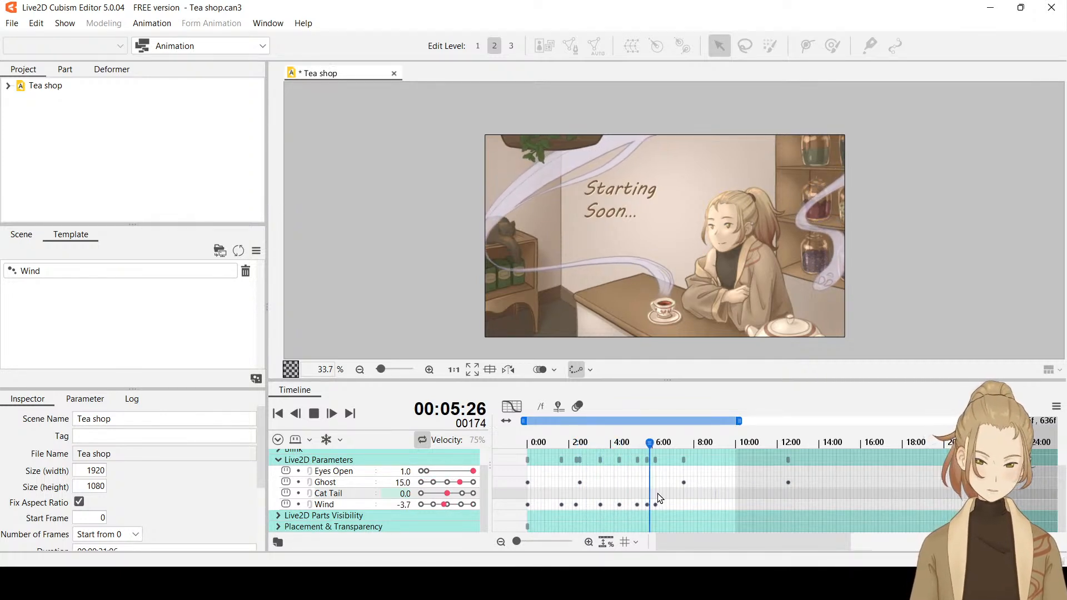
pyautogui.click(314, 419)
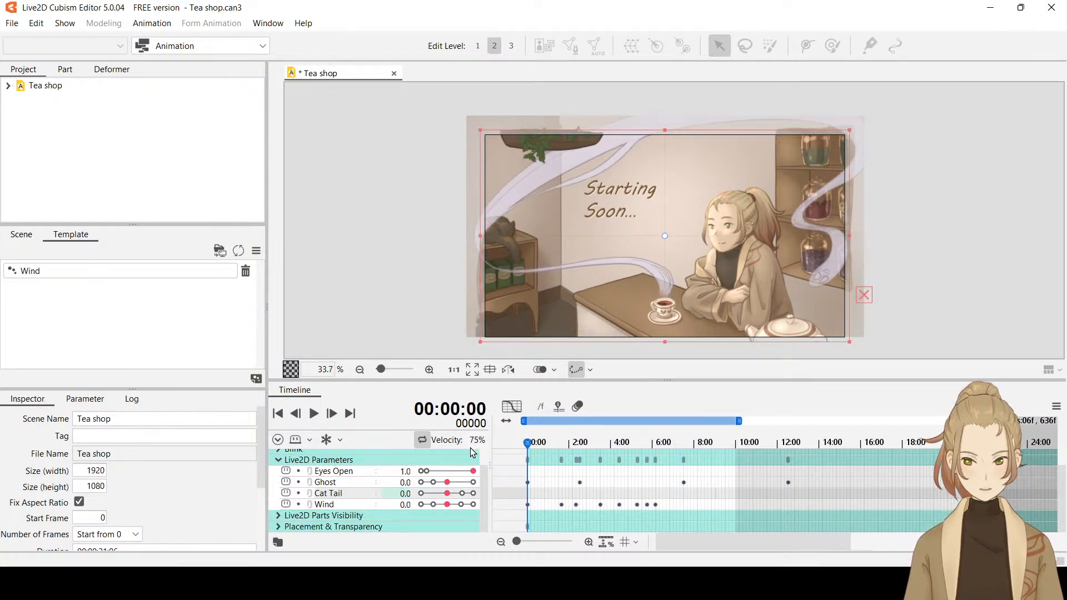
# Preview the opening of the Tea shop animation from frame 0, stopping after about one second.
pyautogui.moveTo(528, 443); pyautogui.dragTo(506, 475)
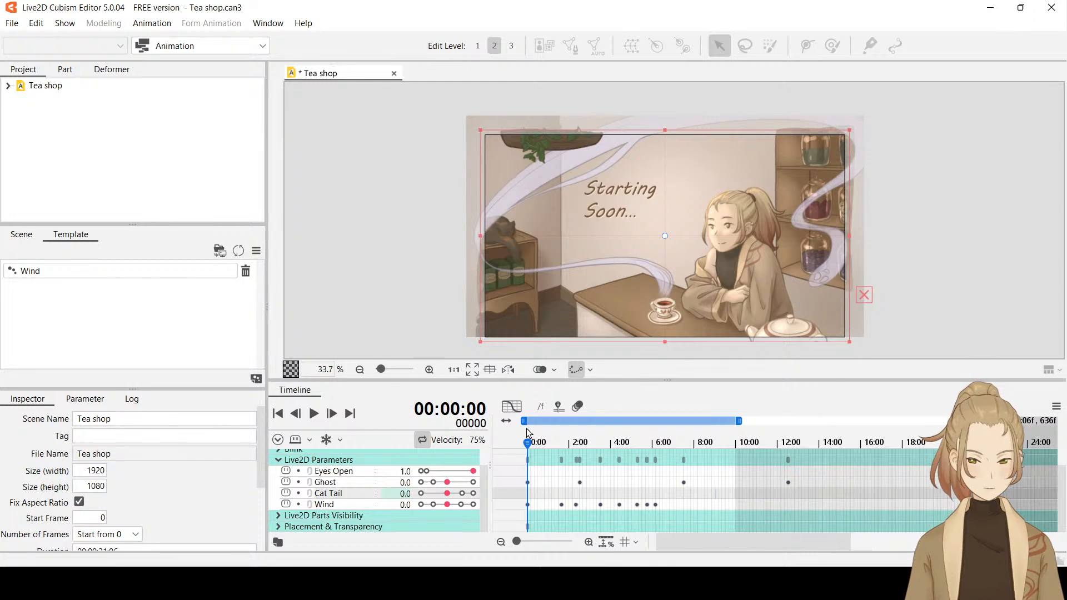
pyautogui.click(313, 415)
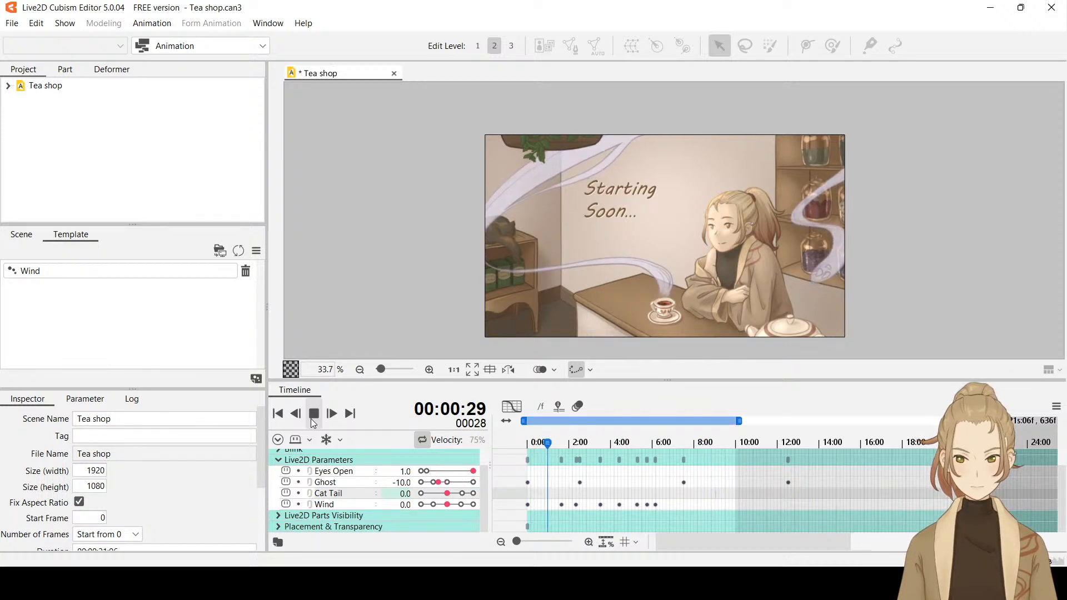
pyautogui.click(312, 419)
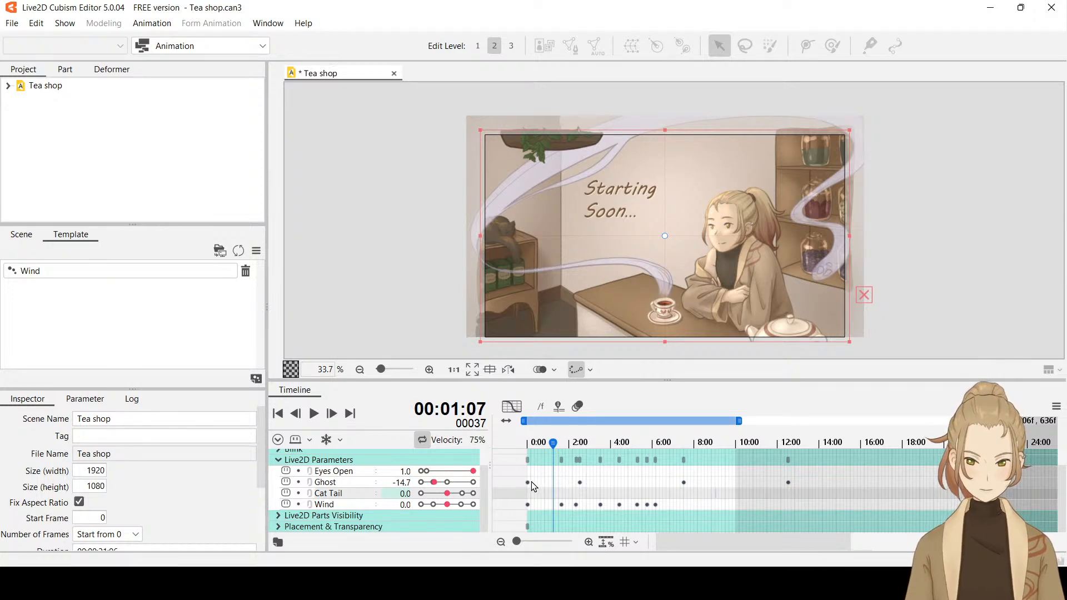
# Copy the Ghost keyframes after the first one and paste them with the playhead at 12:15.
pyautogui.moveTo(552, 446); pyautogui.dragTo(804, 489)
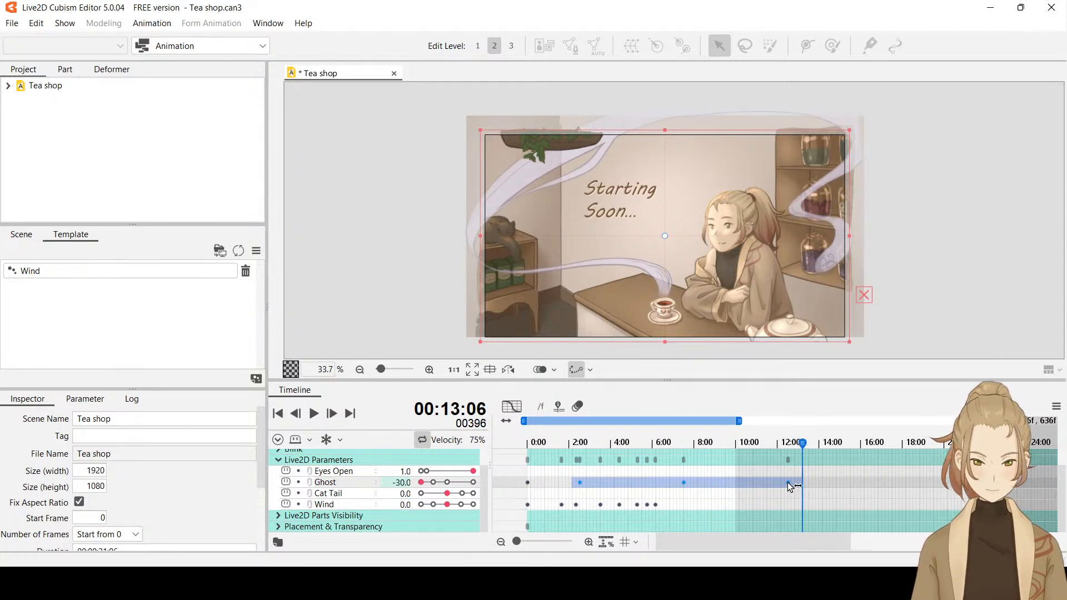
pyautogui.click(788, 482)
pyautogui.moveTo(790, 444); pyautogui.dragTo(788, 445)
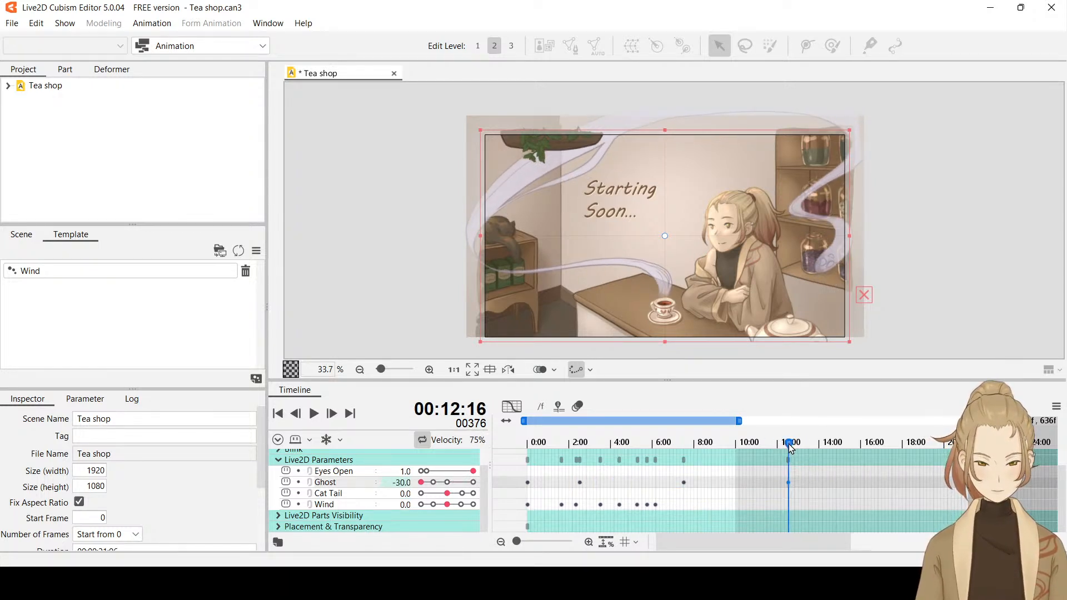
pyautogui.scroll(2, 798, 488)
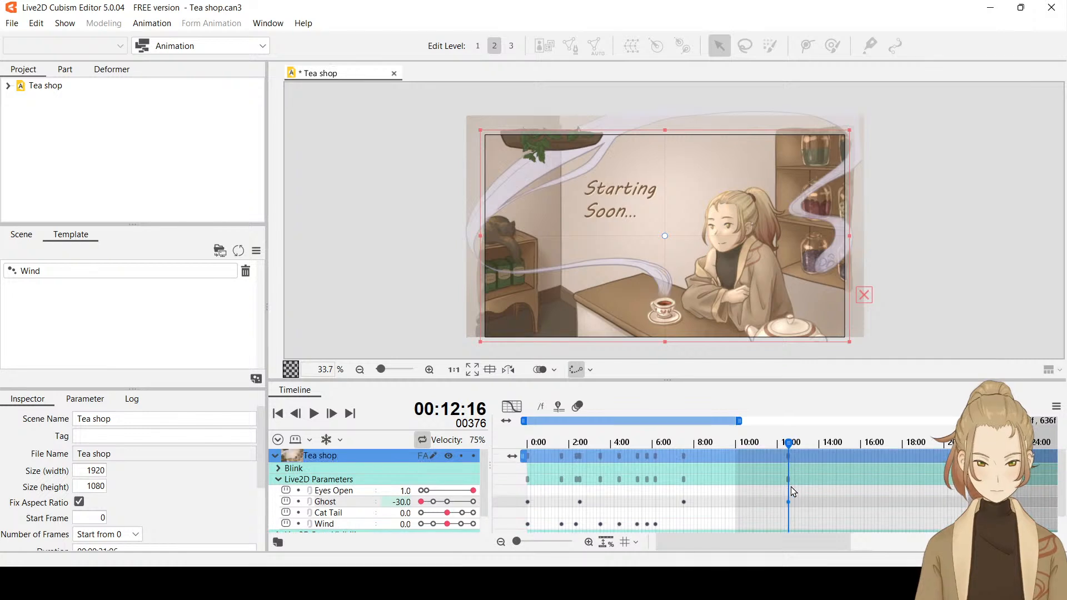
pyautogui.scroll(-2, 797, 489)
pyautogui.scroll(2, 794, 491)
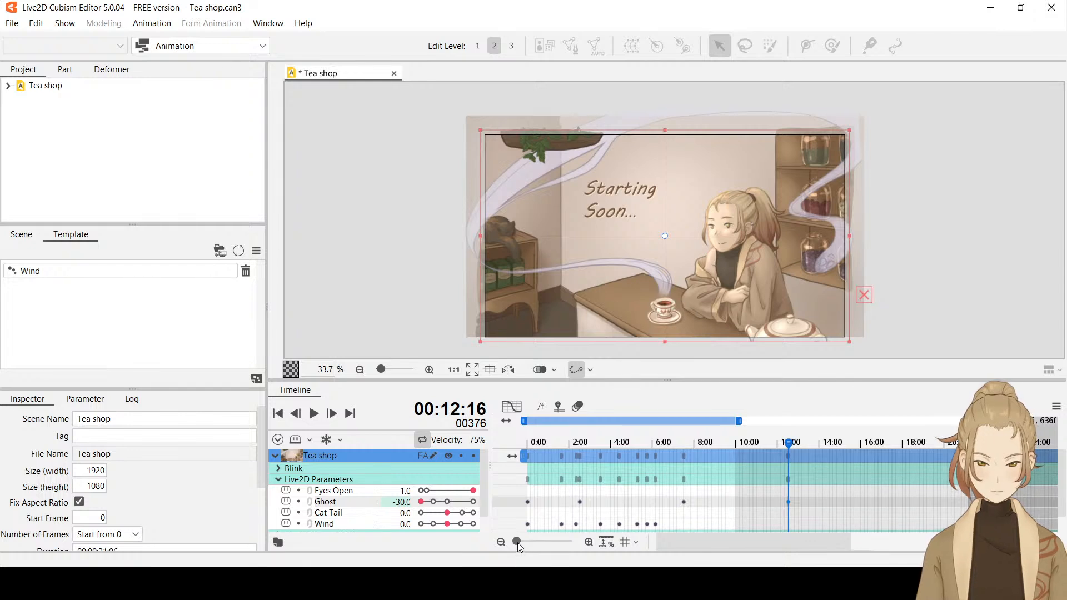
pyautogui.moveTo(518, 542); pyautogui.dragTo(528, 542)
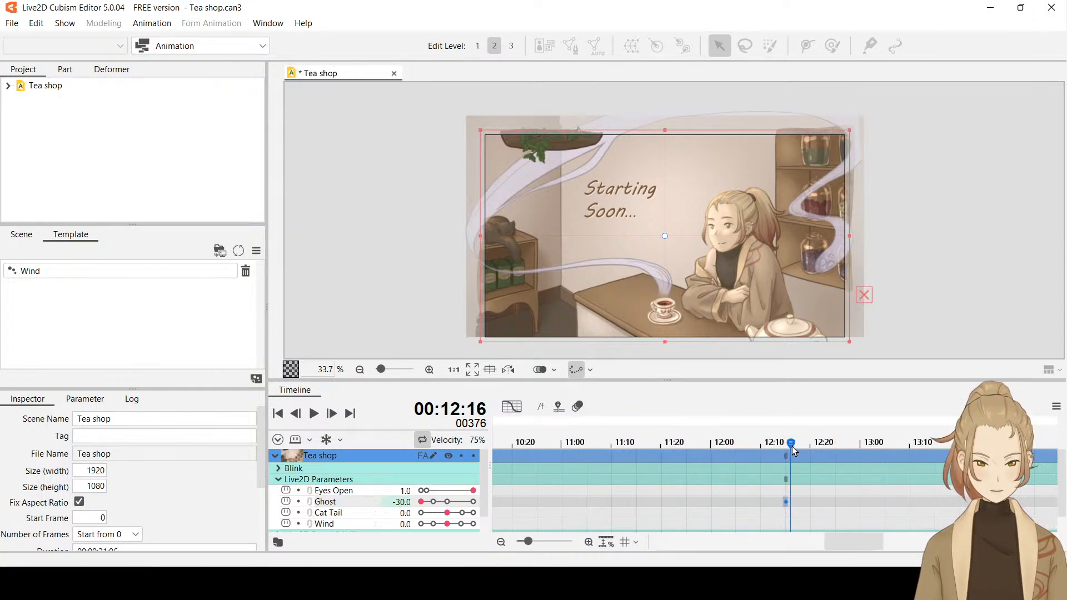
pyautogui.moveTo(792, 447); pyautogui.dragTo(786, 445)
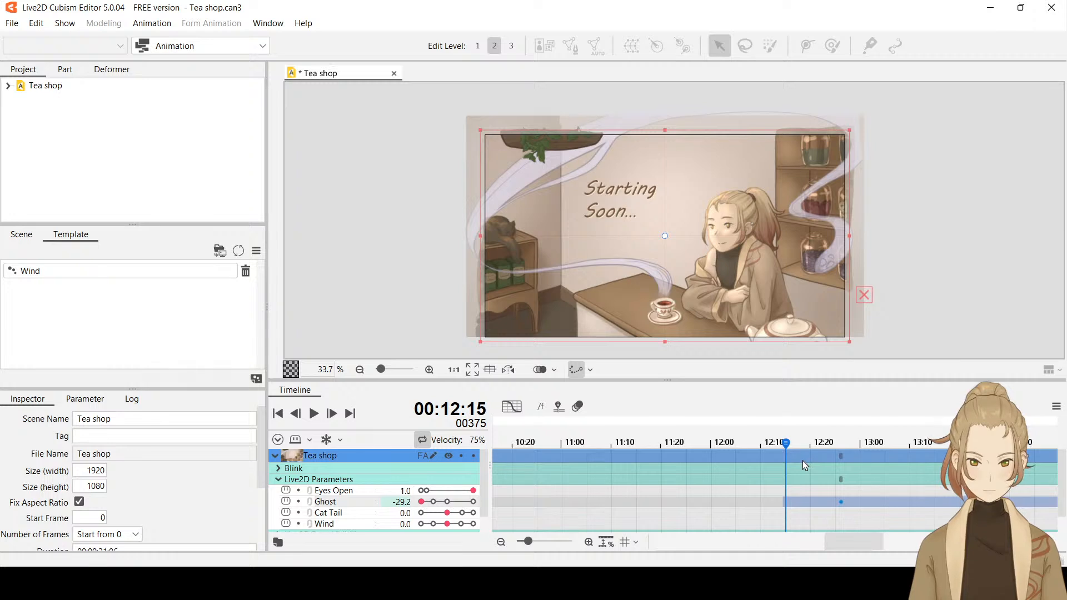
# Shift the pasted Ghost keyframes earlier so that the first one sits exactly on 12:15.
pyautogui.hotkey('ctrl', 'z')
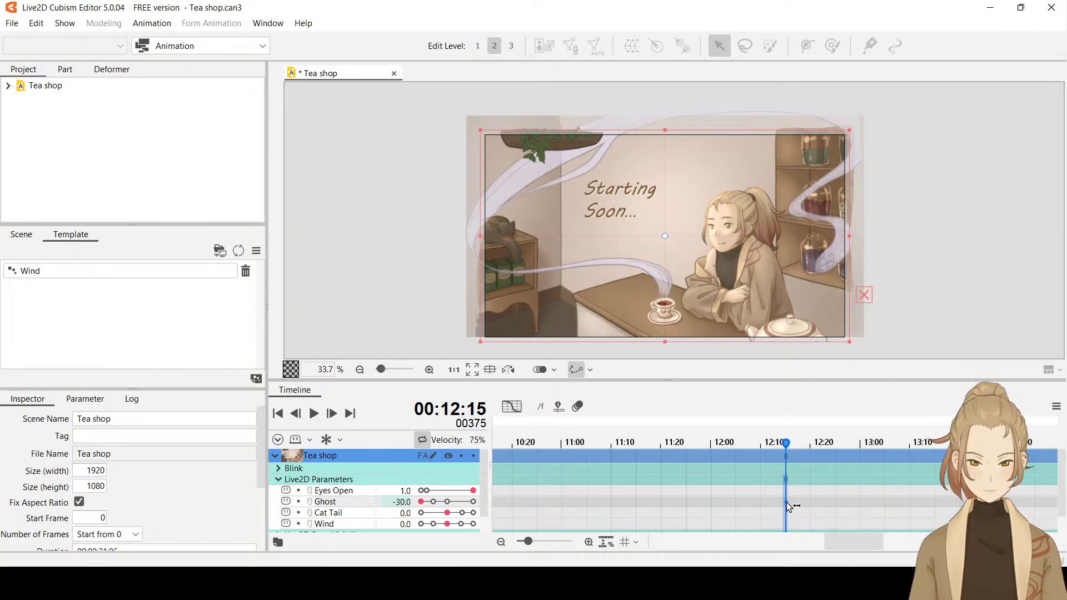
pyautogui.hotkey('ctrl', 'y')
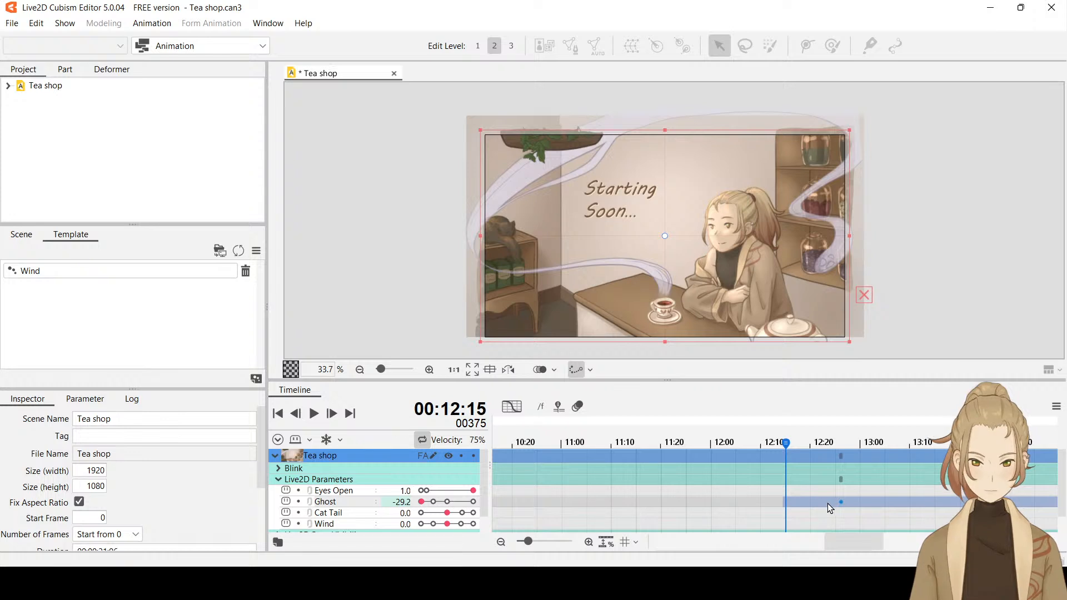
pyautogui.moveTo(840, 505); pyautogui.dragTo(813, 507)
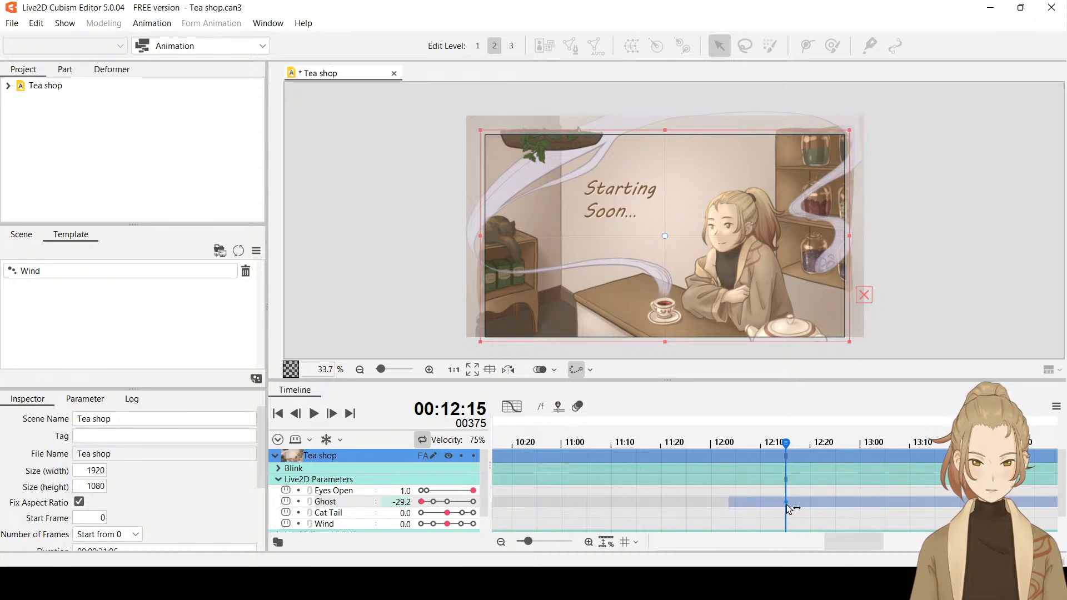
pyautogui.scroll(-1, 790, 507)
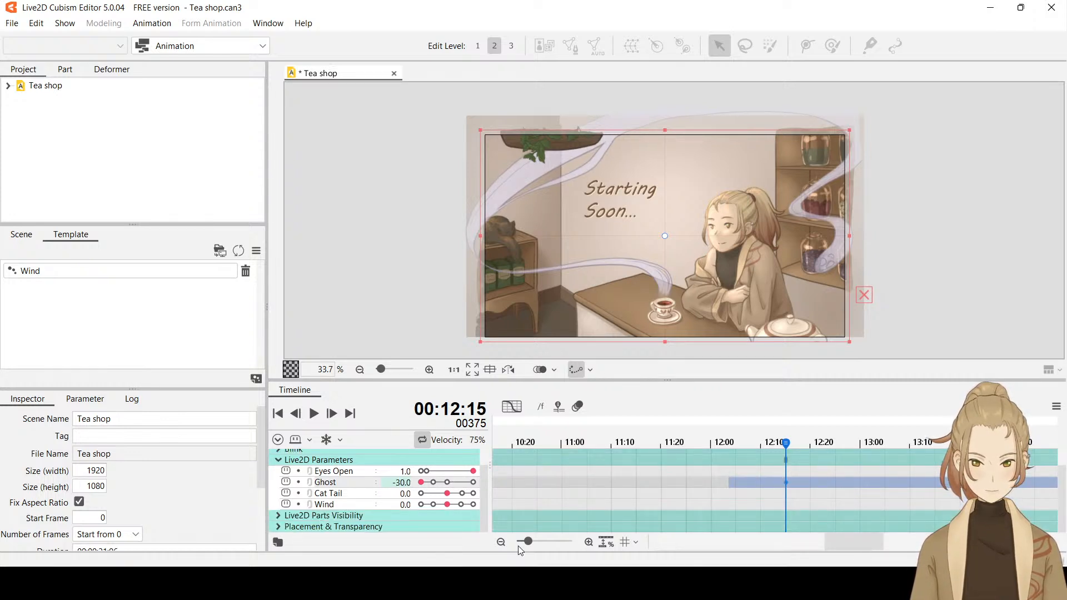
pyautogui.moveTo(527, 542); pyautogui.dragTo(486, 542)
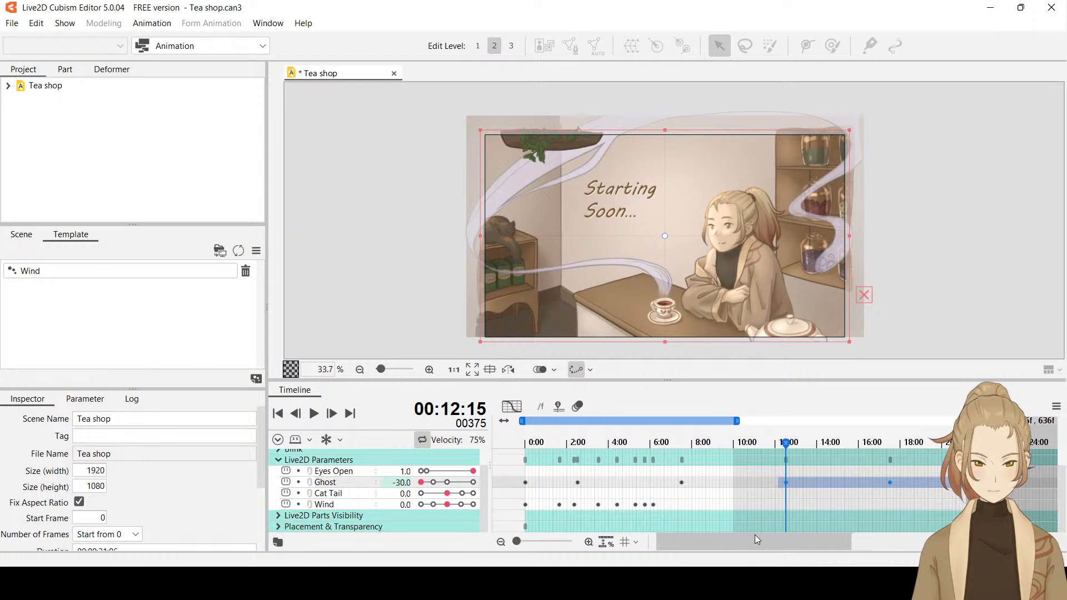
pyautogui.moveTo(755, 539); pyautogui.dragTo(750, 536)
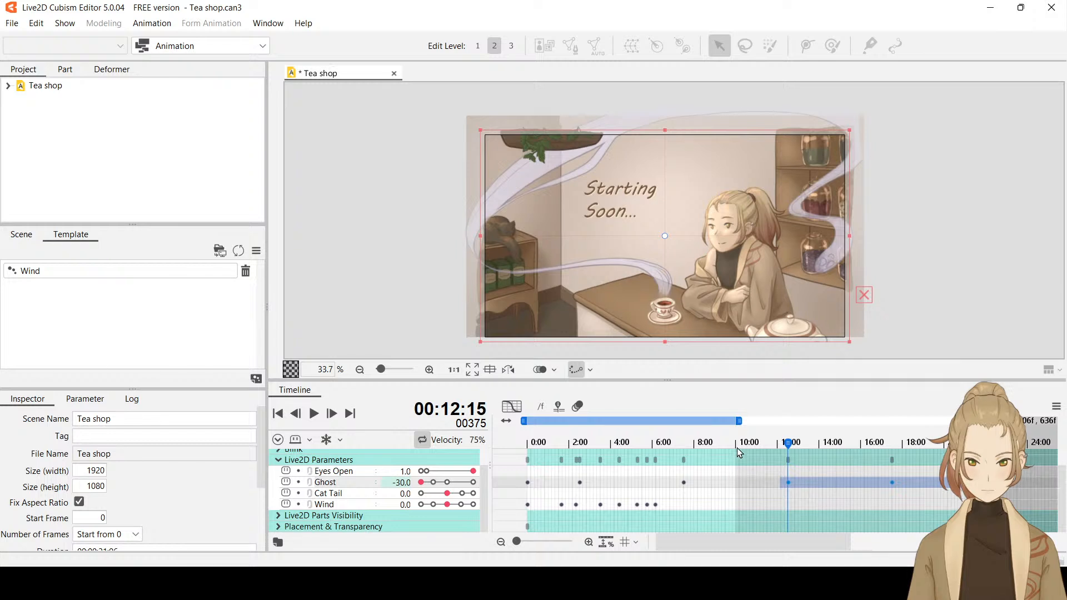
# Scrub through the extended Ghost motion up to 19:18 and inspect the Ghost keyframe at 17:15.
pyautogui.moveTo(737, 448); pyautogui.dragTo(936, 491)
pyautogui.click(581, 457)
pyautogui.scroll(1, 945, 498)
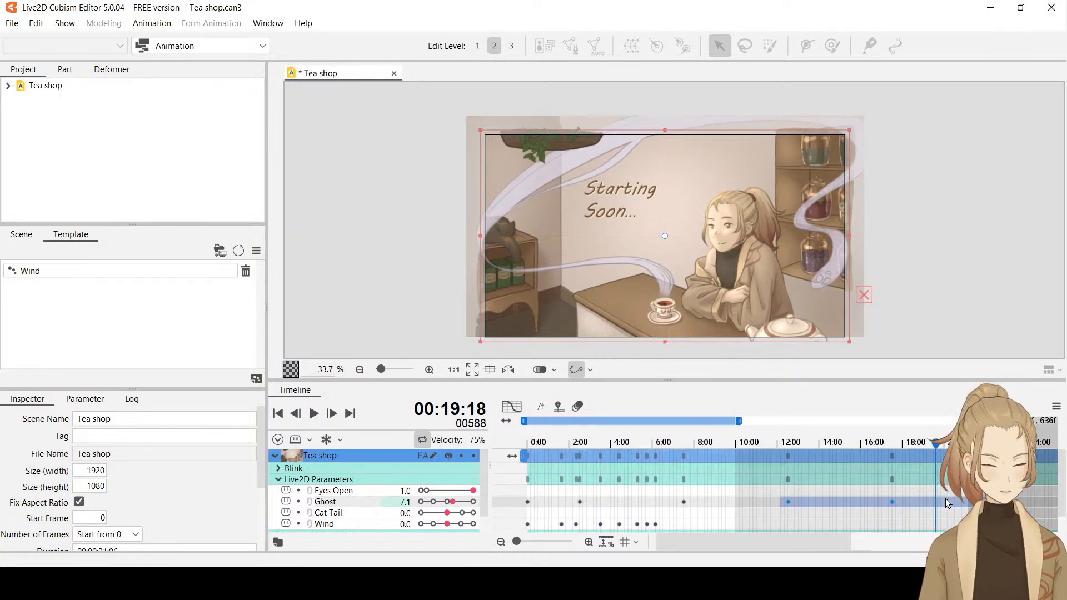
pyautogui.scroll(-1, 945, 499)
pyautogui.scroll(1, 947, 501)
pyautogui.scroll(-1, 947, 502)
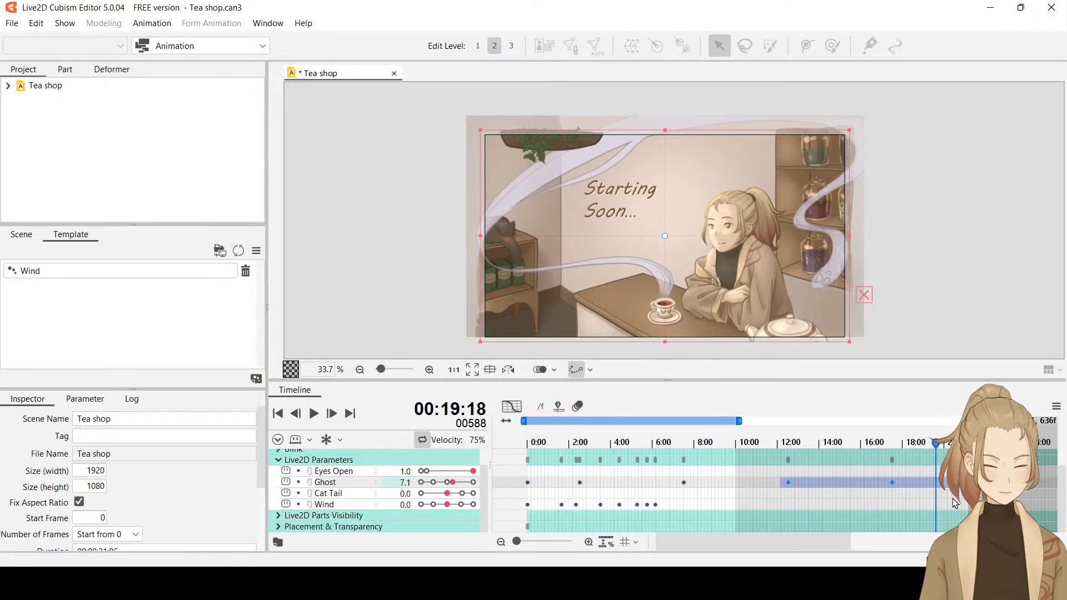
pyautogui.moveTo(835, 540); pyautogui.dragTo(872, 539)
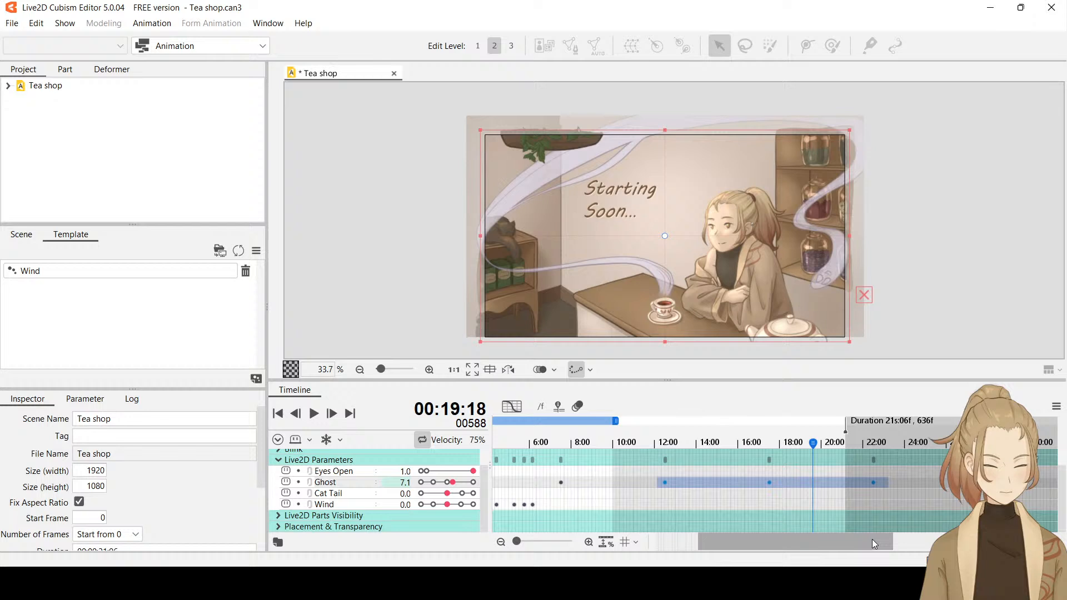
pyautogui.click(770, 443)
pyautogui.moveTo(771, 445); pyautogui.dragTo(770, 445)
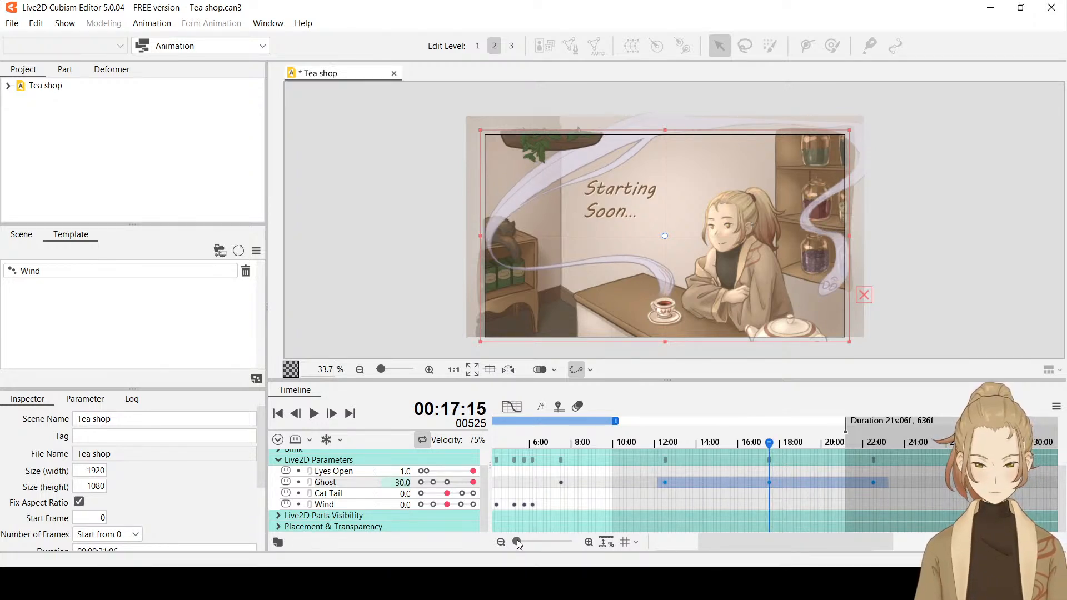
# Place the playhead at 20:00, where Ghost equals 0, and extend the end of the playback range to that frame.
pyautogui.moveTo(517, 541); pyautogui.dragTo(529, 547)
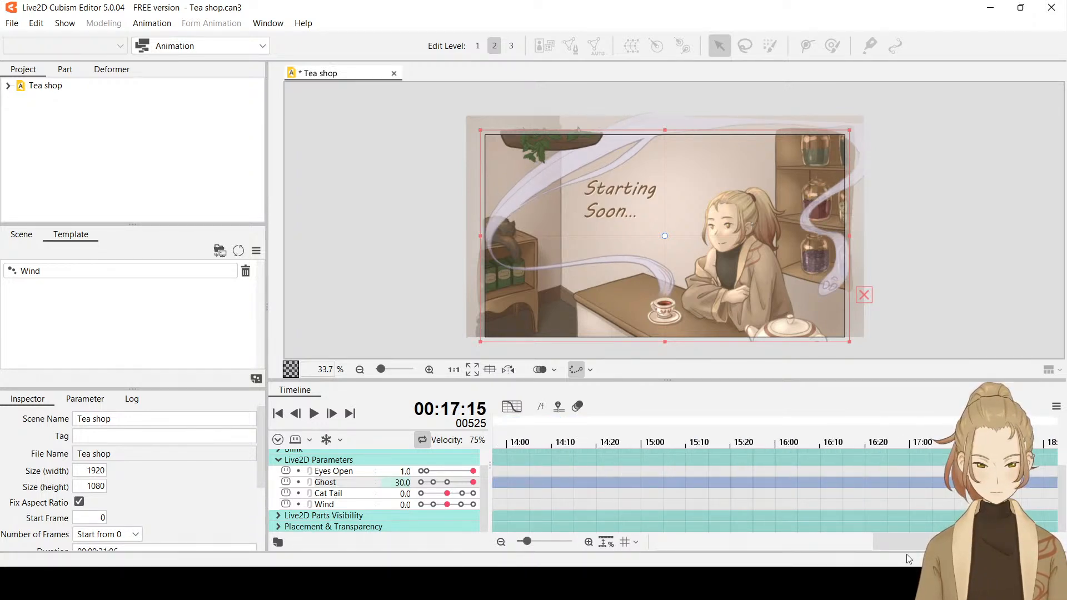
pyautogui.moveTo(902, 542); pyautogui.dragTo(931, 542)
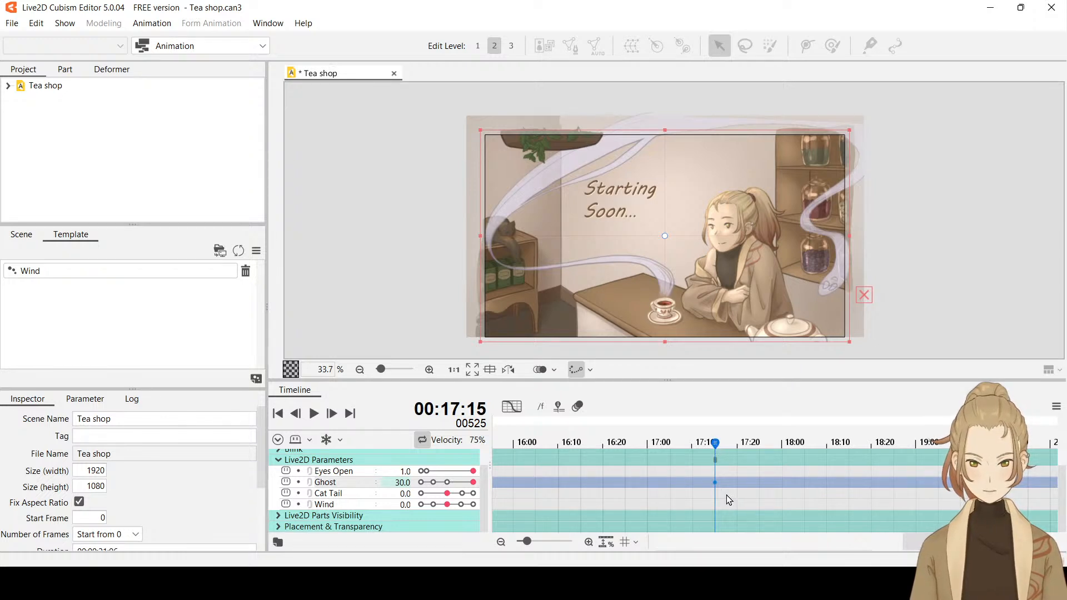
pyautogui.moveTo(915, 545); pyautogui.dragTo(934, 544)
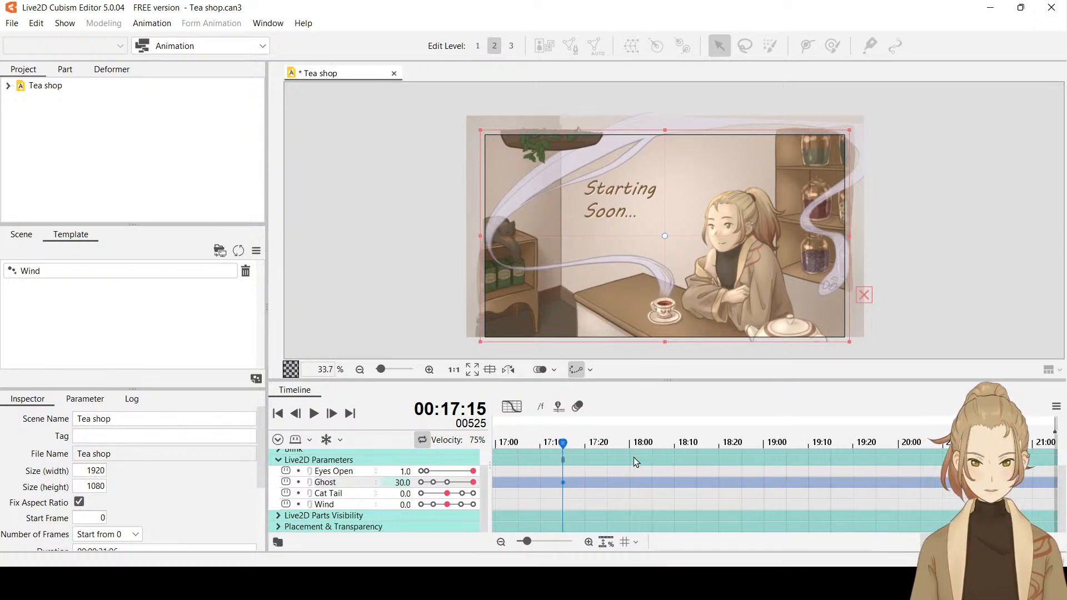
pyautogui.moveTo(562, 445); pyautogui.dragTo(899, 463)
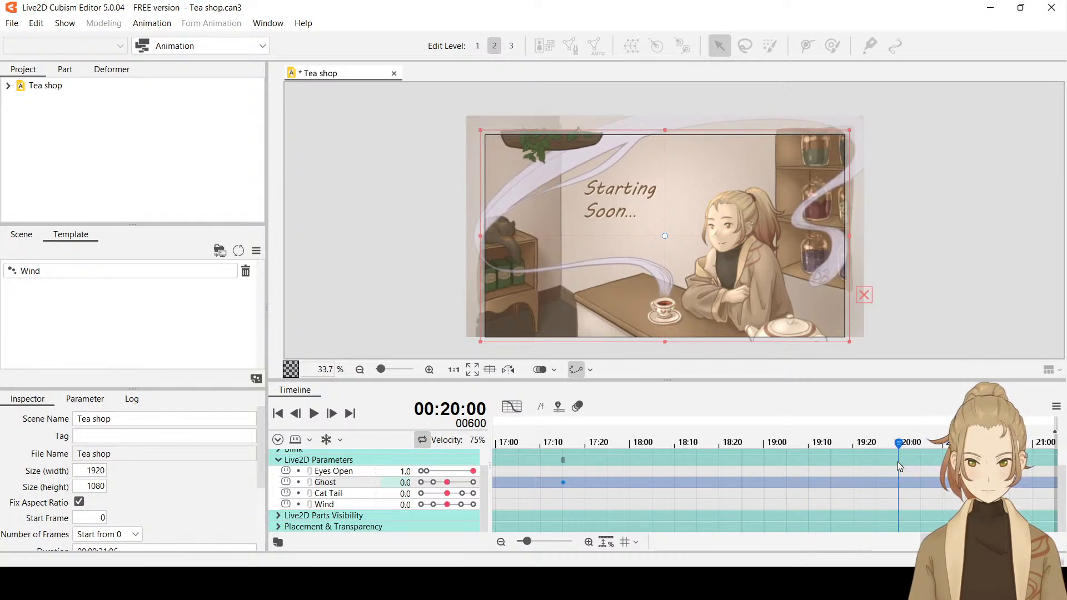
pyautogui.moveTo(526, 544); pyautogui.dragTo(475, 541)
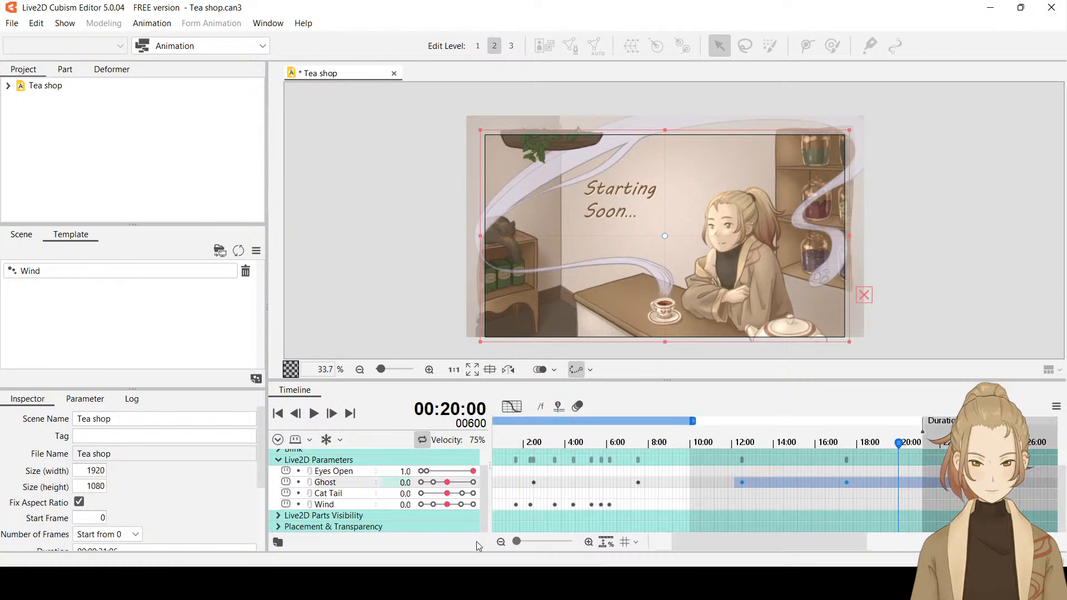
pyautogui.moveTo(694, 421); pyautogui.dragTo(896, 430)
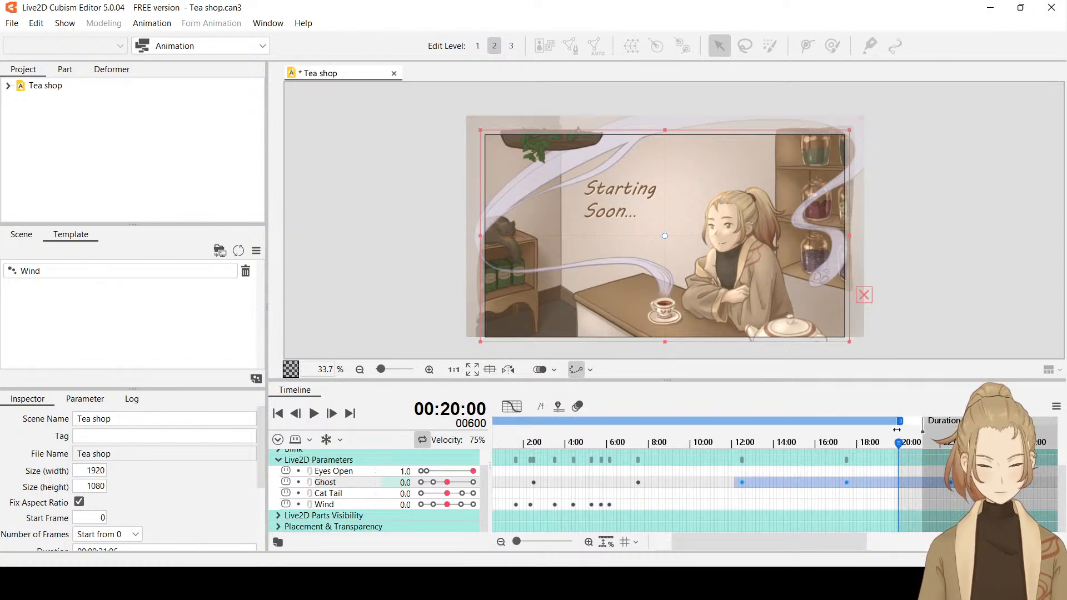
pyautogui.moveTo(520, 541); pyautogui.dragTo(530, 544)
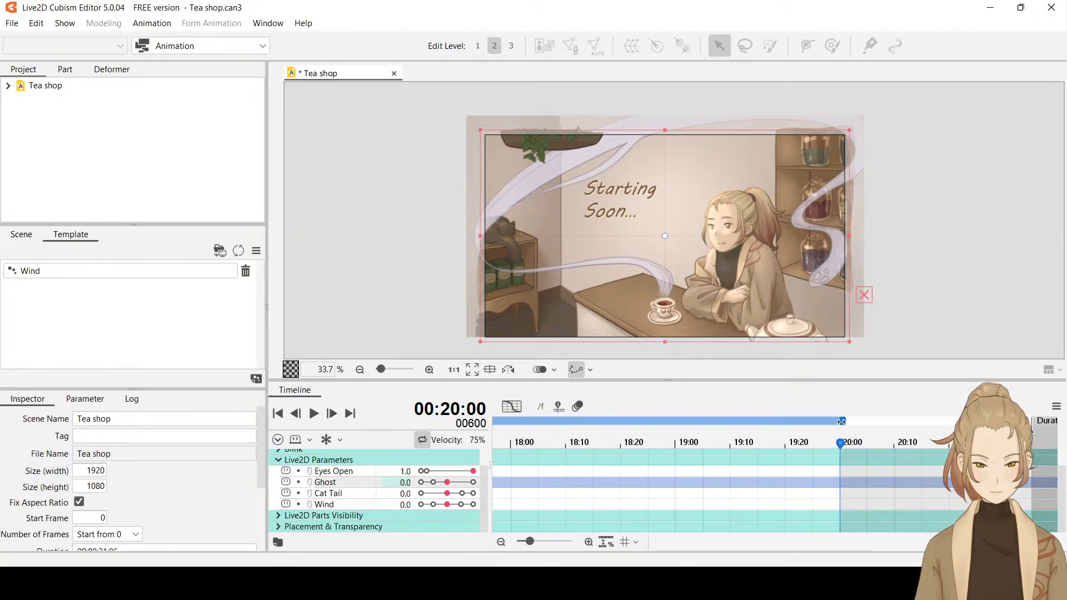
pyautogui.moveTo(968, 542); pyautogui.dragTo(516, 542)
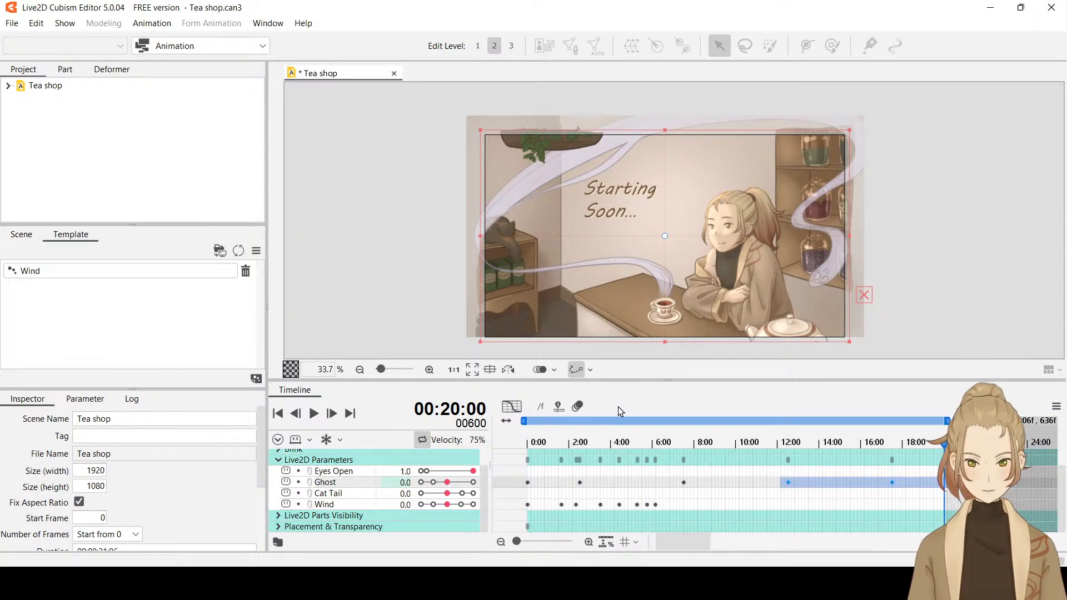
# Play the animation from frame 0 and replay the seconds before 20:00 to check the loop transition, then stop playback.
pyautogui.moveTo(537, 437)
pyautogui.mouseDown()
pyautogui.moveTo(556, 440)
pyautogui.moveTo(528, 440)
pyautogui.mouseUp()
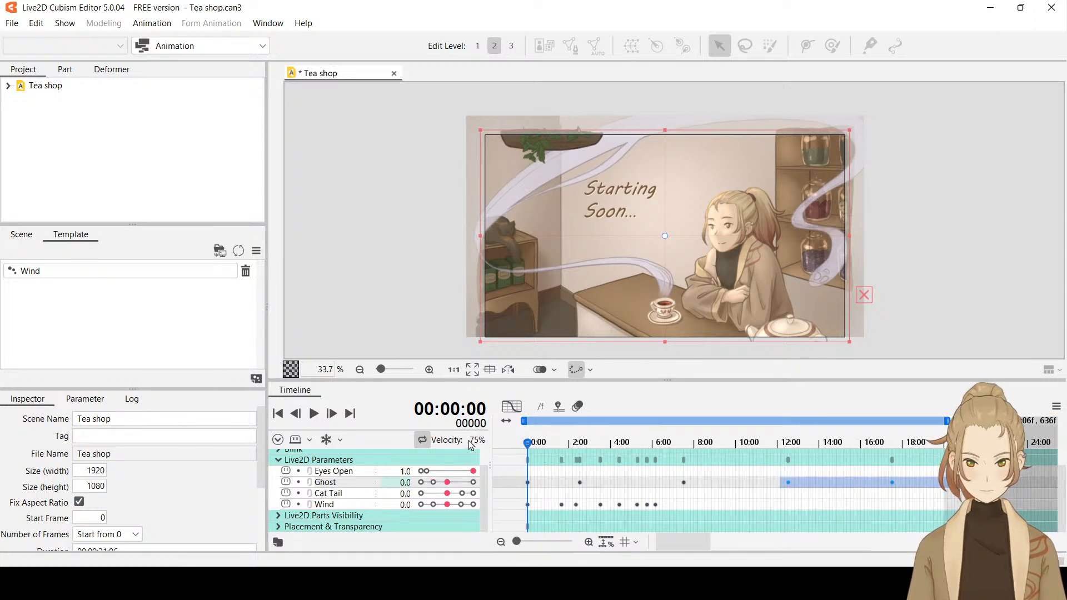
pyautogui.click(314, 414)
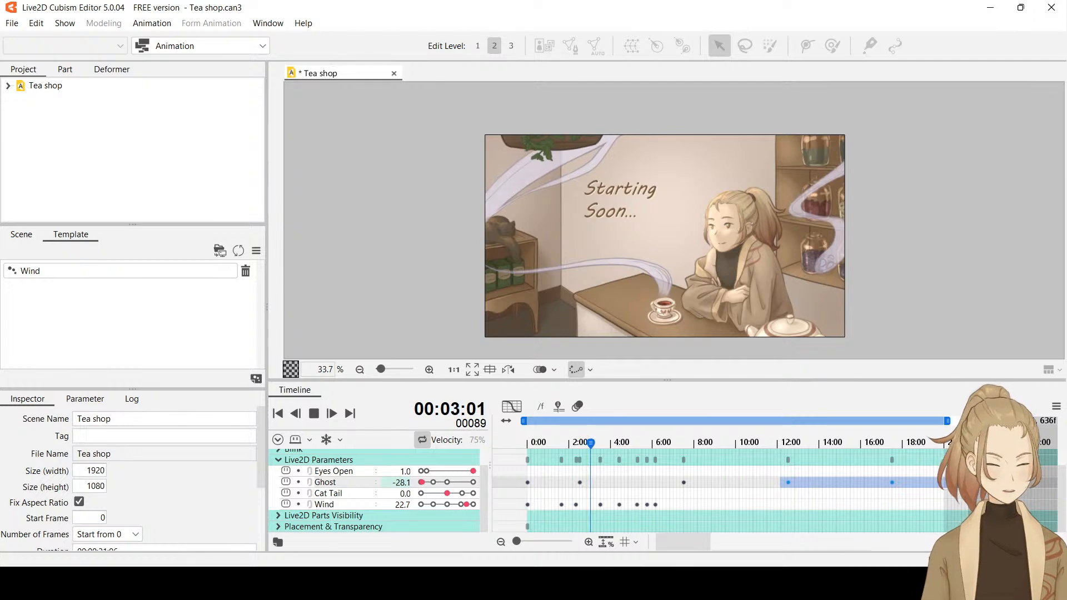
pyautogui.moveTo(960, 441); pyautogui.dragTo(950, 433)
pyautogui.press('space')
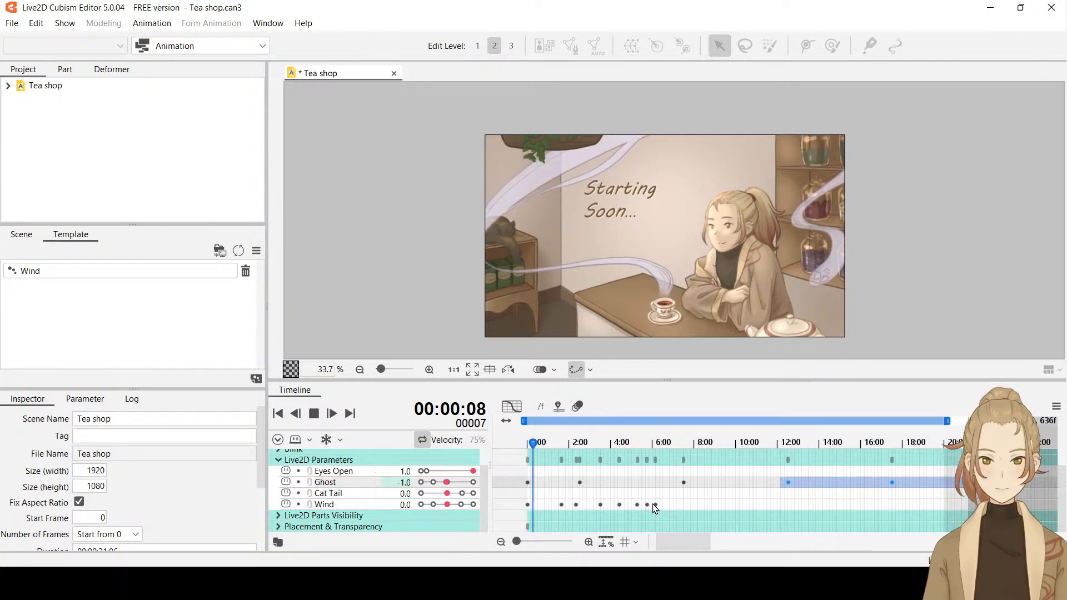
pyautogui.moveTo(677, 546); pyautogui.dragTo(626, 548)
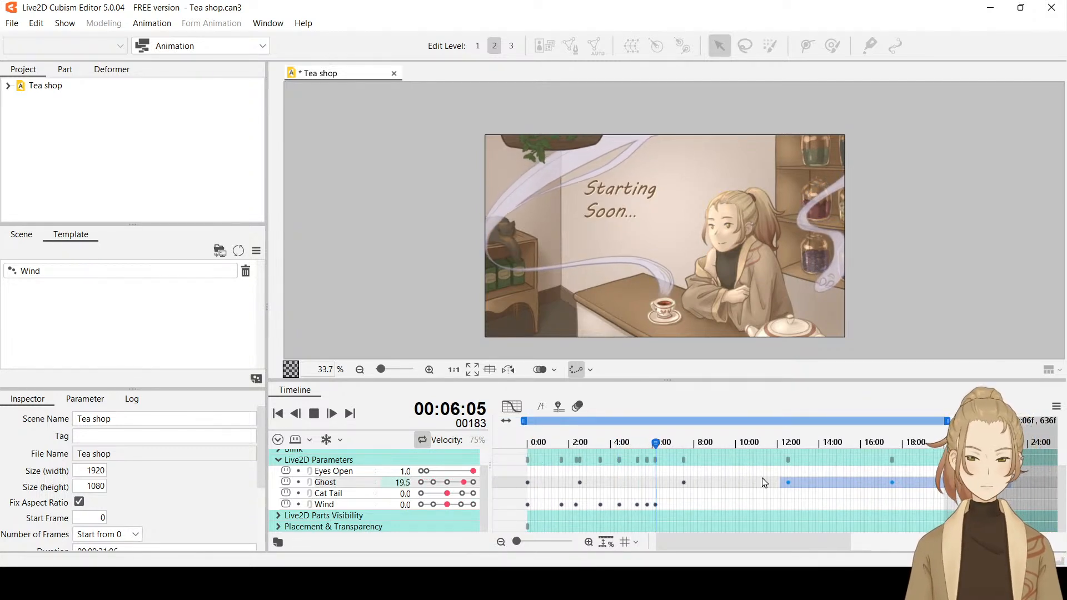
pyautogui.click(923, 438)
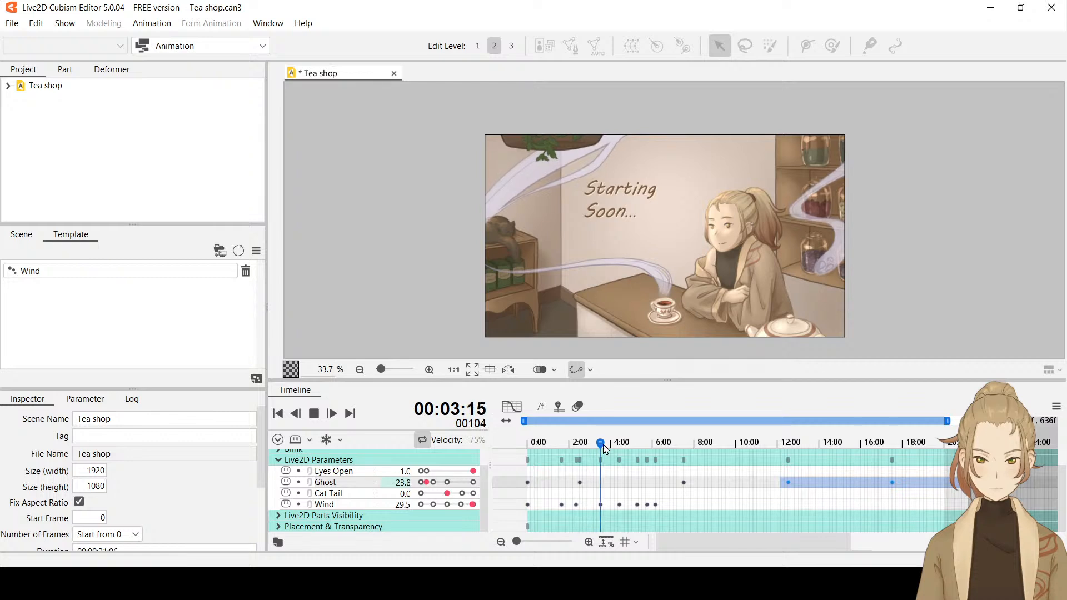
pyautogui.moveTo(600, 445); pyautogui.dragTo(920, 449)
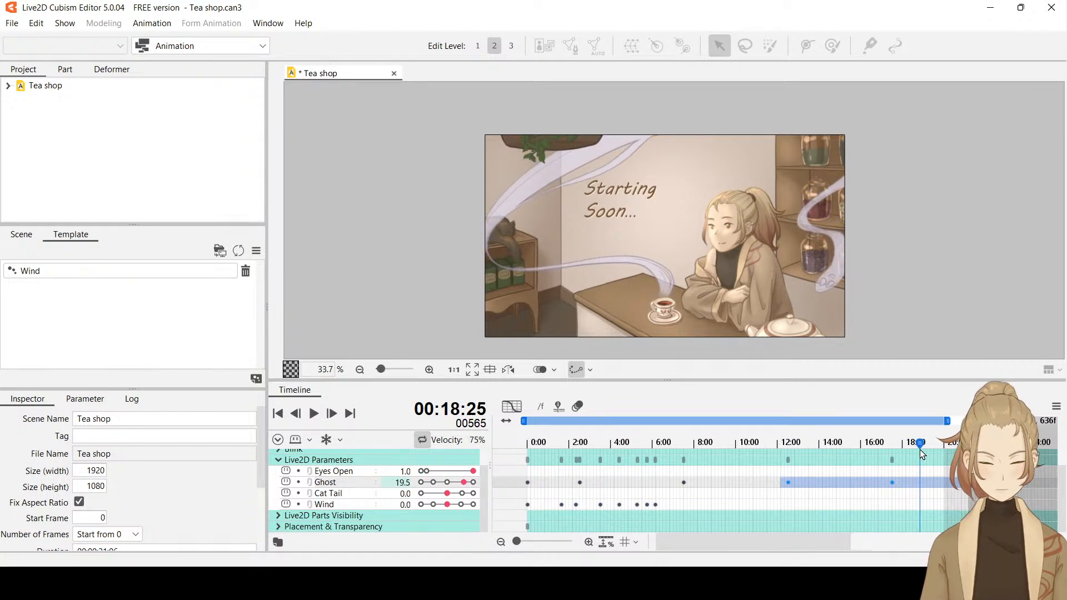
pyautogui.press('space')
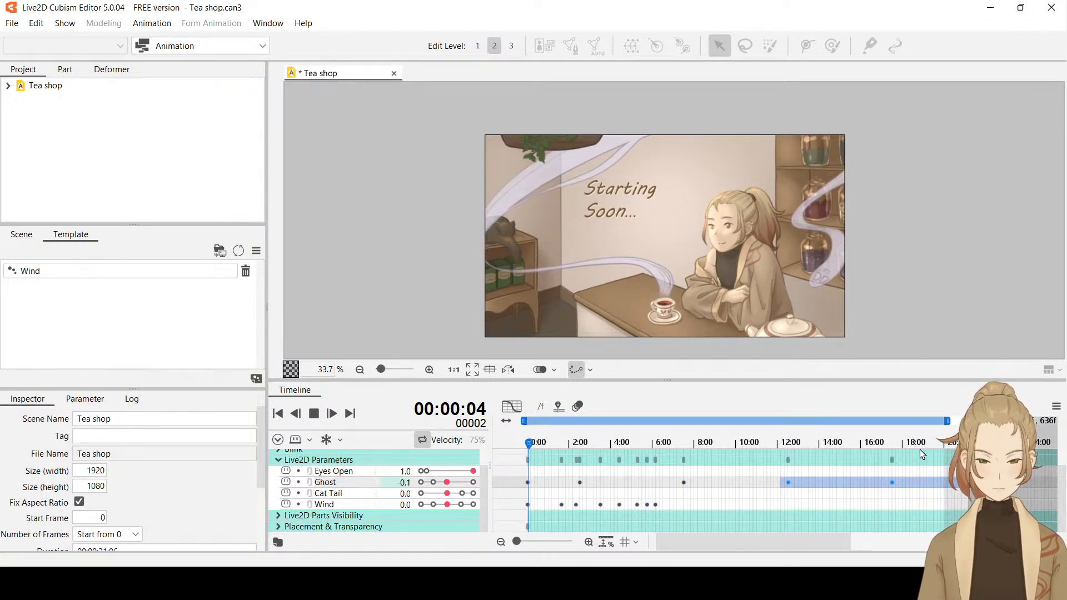
pyautogui.click(313, 413)
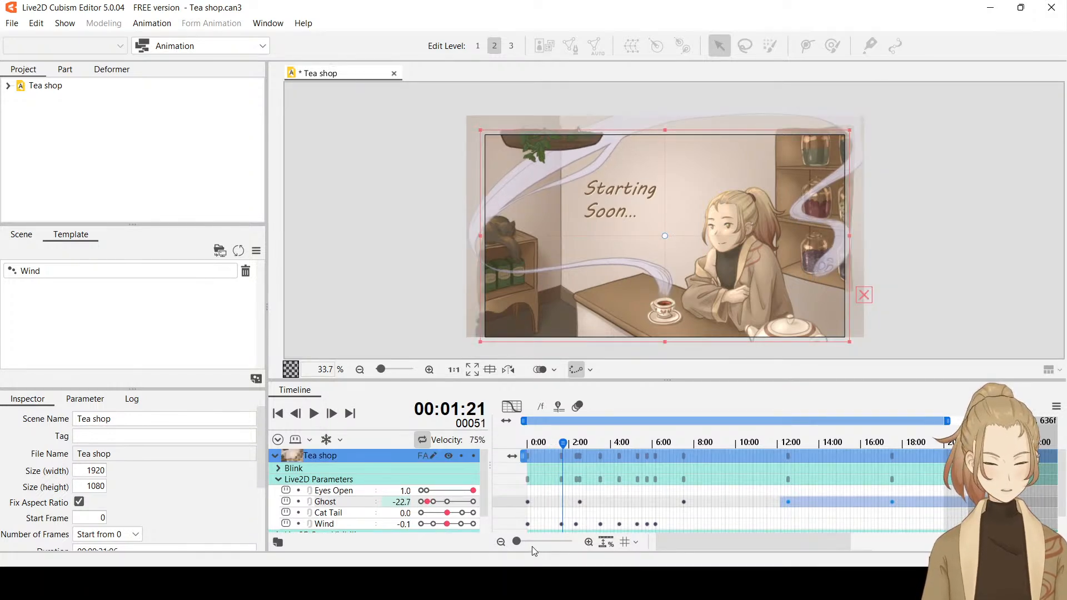
# Inspect the Ghost value at the 17:15 keyframe and at the end of the scene at 21:05.
pyautogui.moveTo(517, 542); pyautogui.dragTo(525, 542)
pyautogui.moveTo(678, 540); pyautogui.dragTo(948, 545)
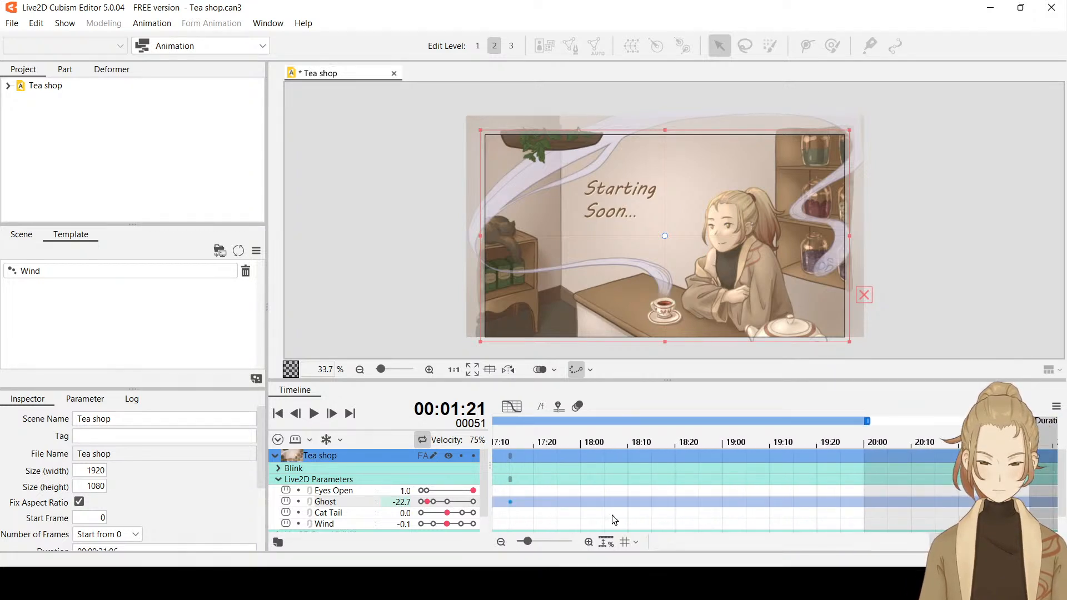
pyautogui.click(512, 443)
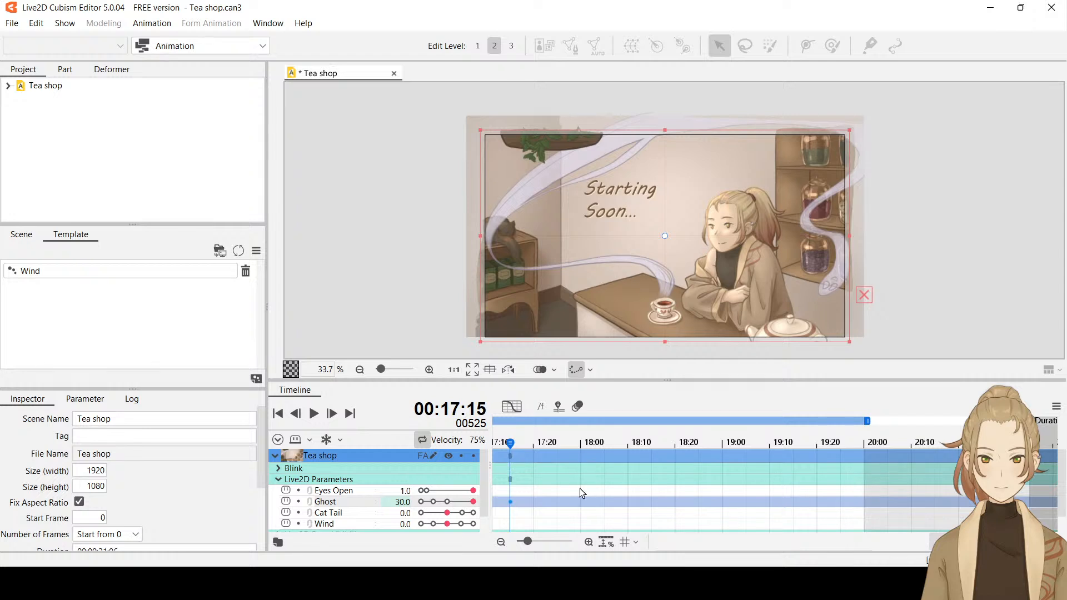
pyautogui.hscroll(5, 773, 478)
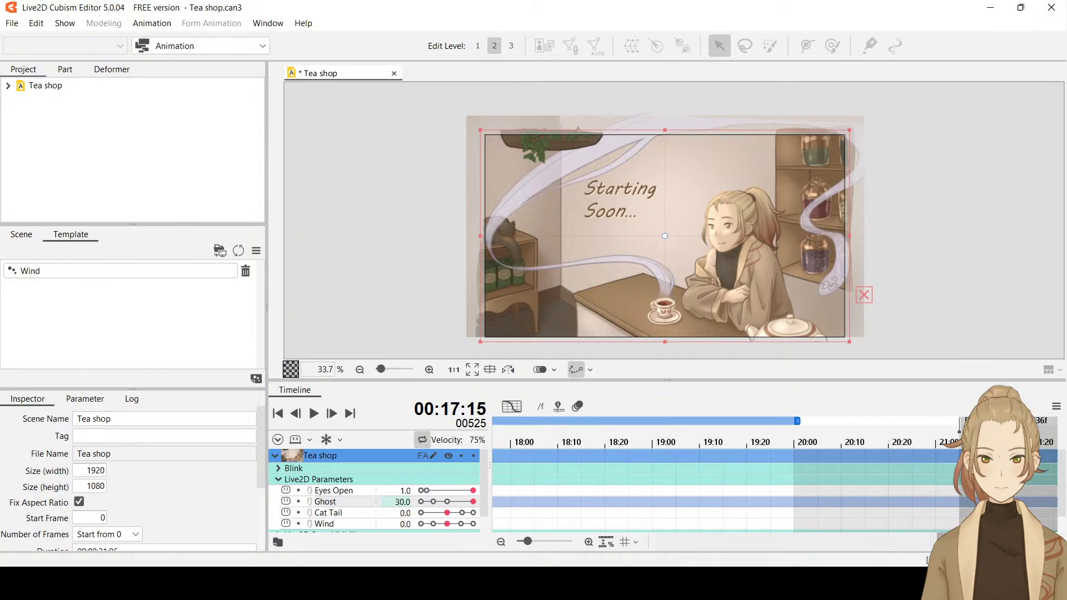
pyautogui.click(783, 443)
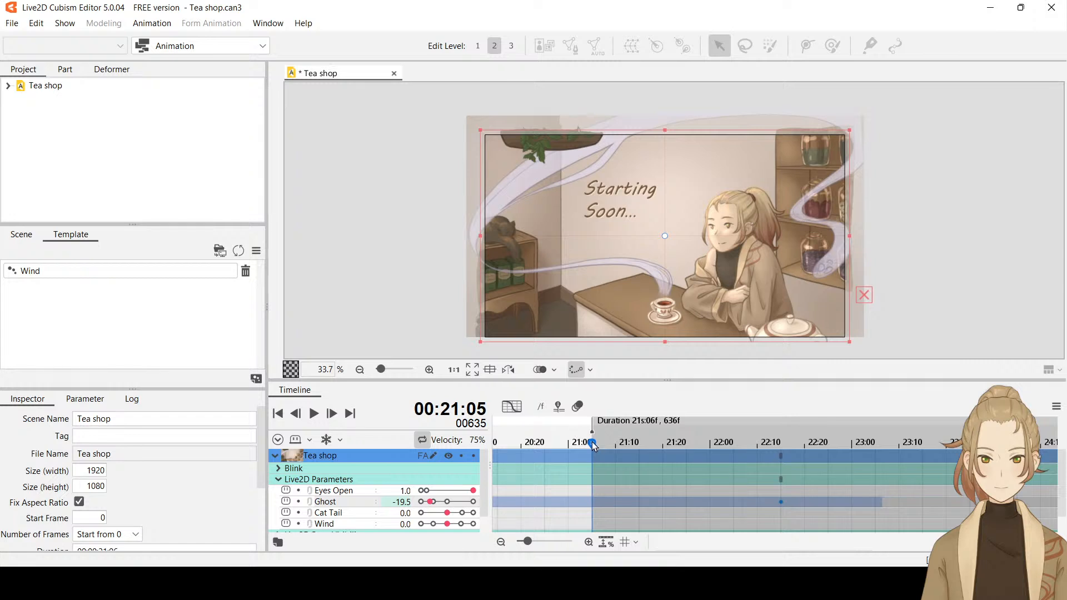
pyautogui.scroll(-1, 654, 474)
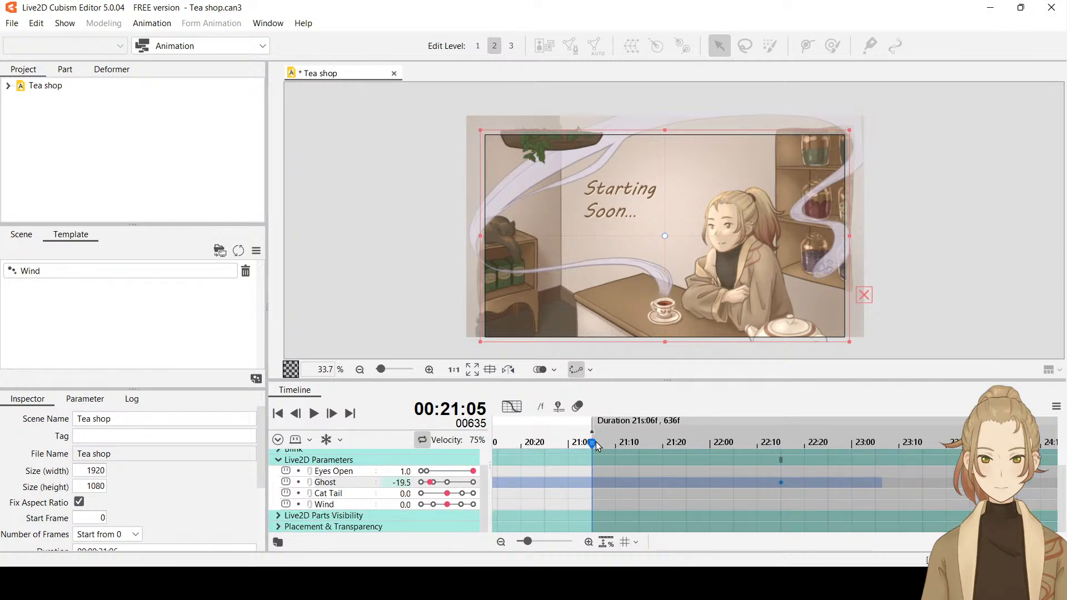
# Extend the scene's duration to about 23:17 and place the playhead on the Ghost keyframe at 22:15.
pyautogui.moveTo(591, 423); pyautogui.dragTo(592, 423)
pyautogui.moveTo(934, 422); pyautogui.dragTo(981, 423)
pyautogui.click(797, 442)
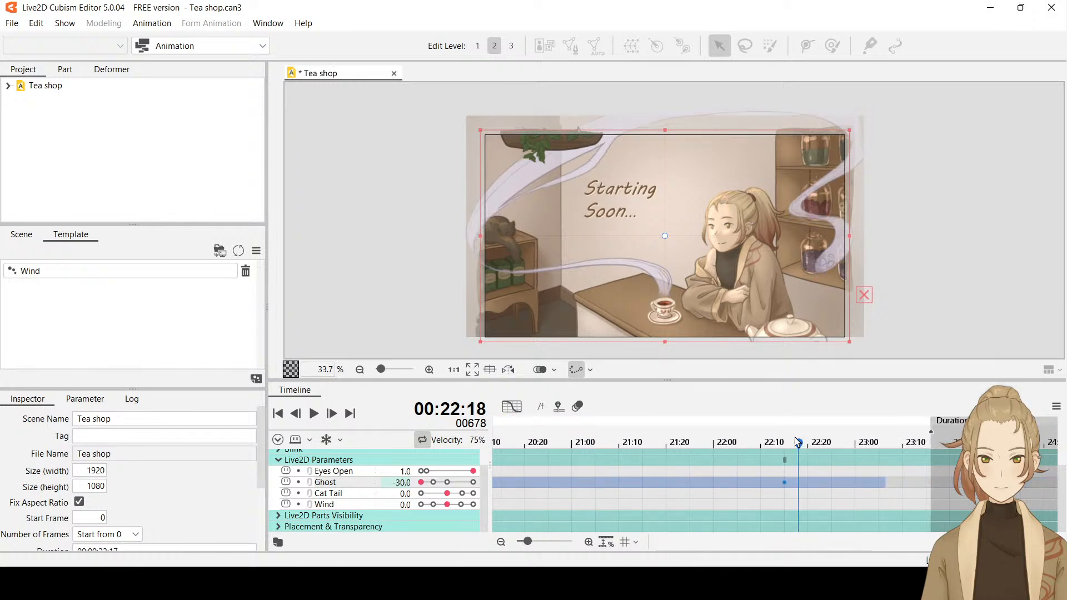
pyautogui.click(784, 441)
# Play the animation from 19:06 across the loop point to check the Ghost transition, and stop shortly after the restart.
pyautogui.hscroll(-5, 922, 541)
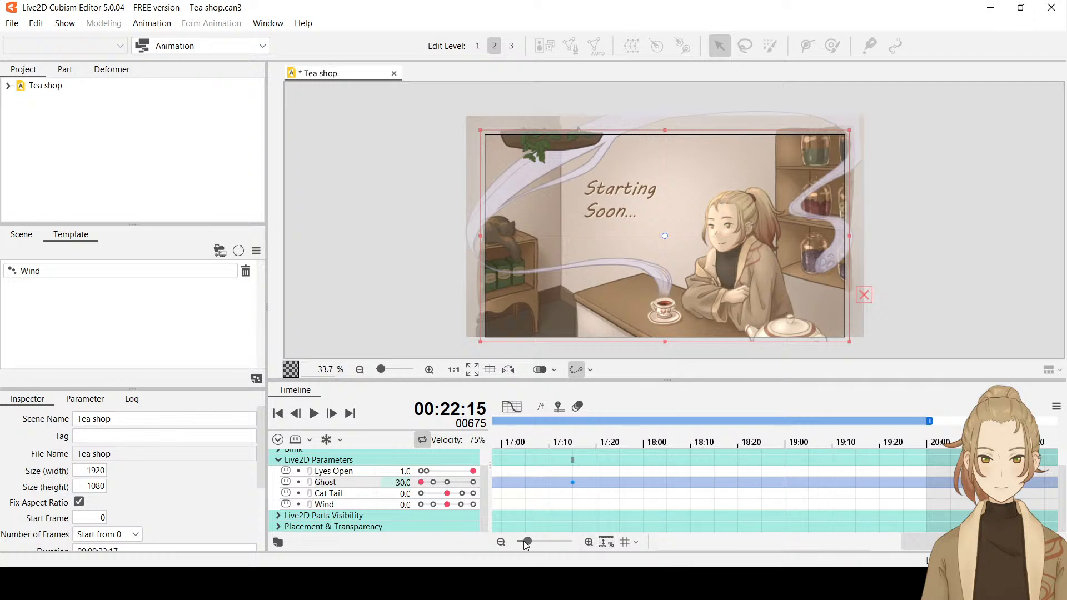
pyautogui.moveTo(526, 542); pyautogui.dragTo(521, 541)
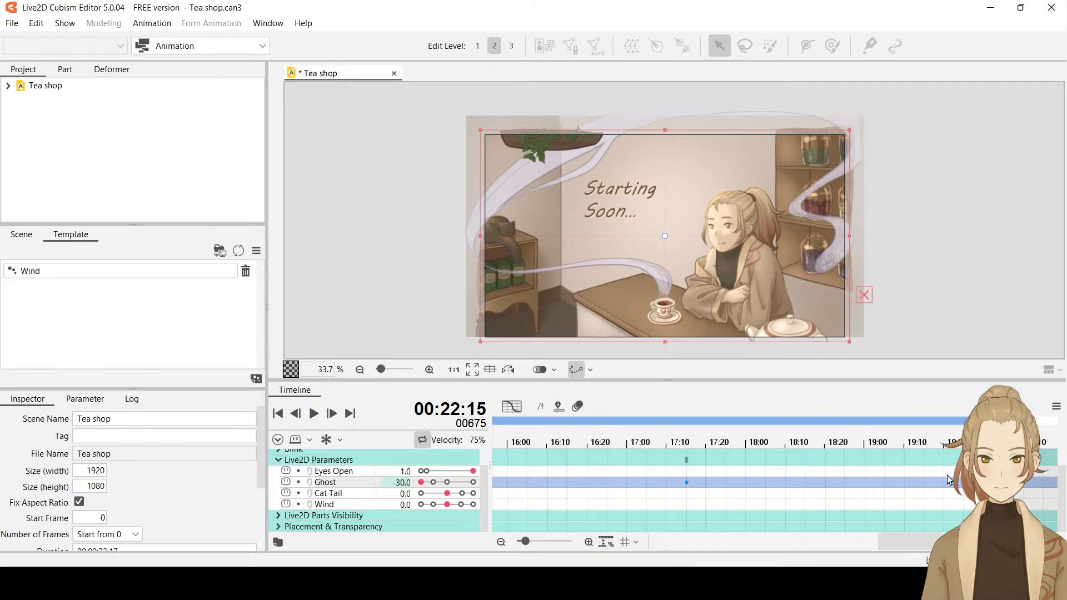
pyautogui.scroll(1, 378, 489)
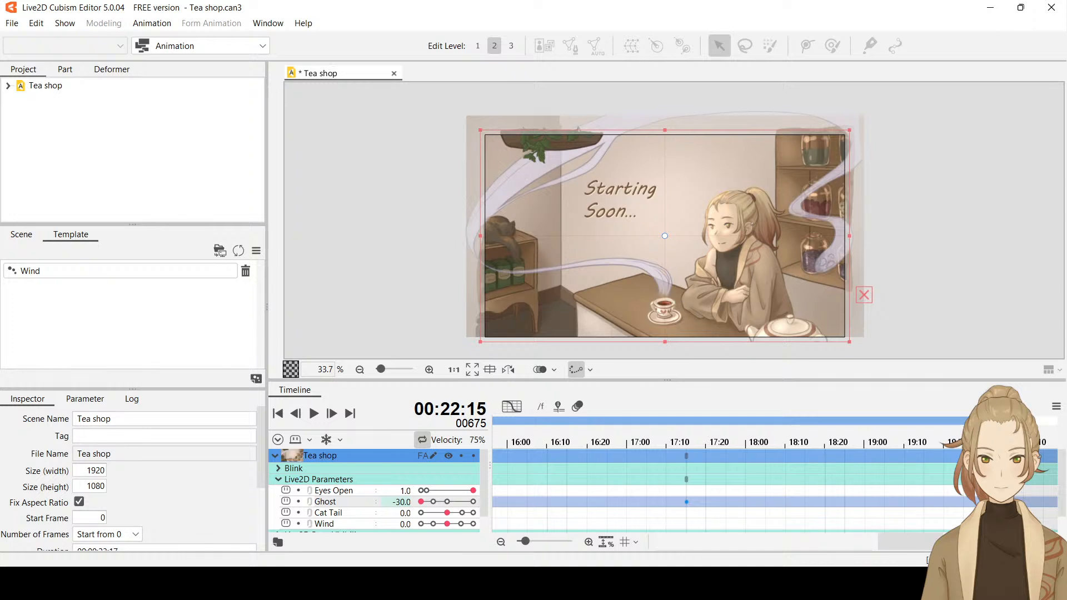
pyautogui.click(889, 443)
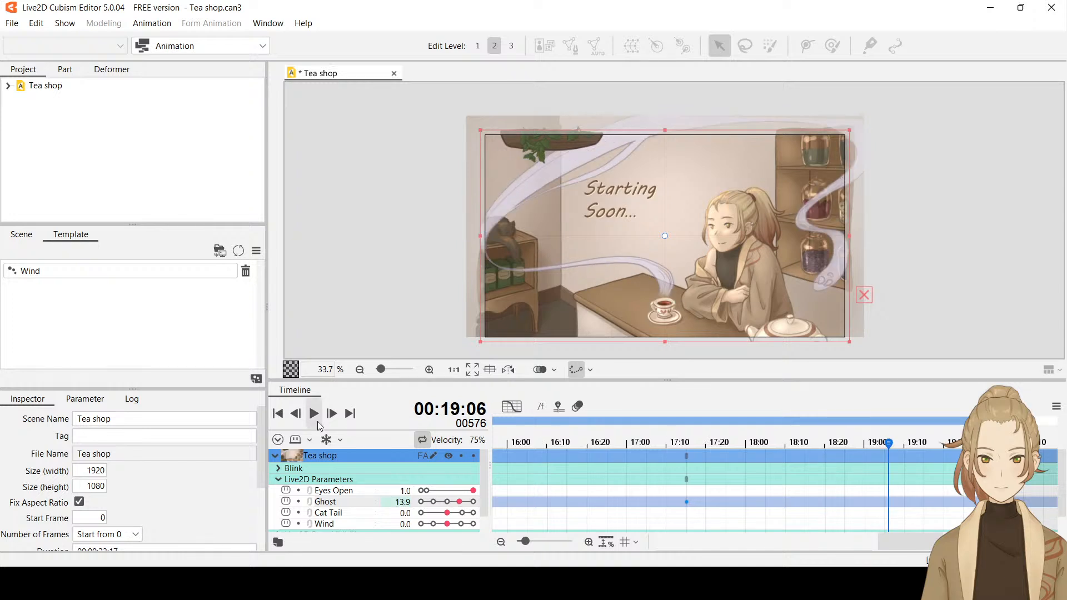
pyautogui.click(315, 416)
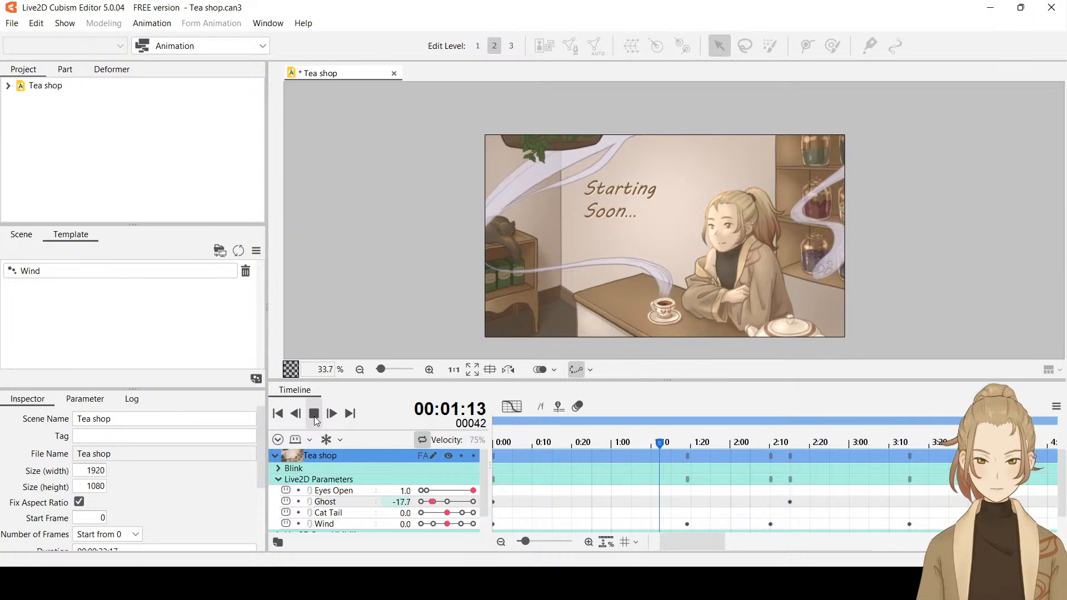
pyautogui.click(315, 416)
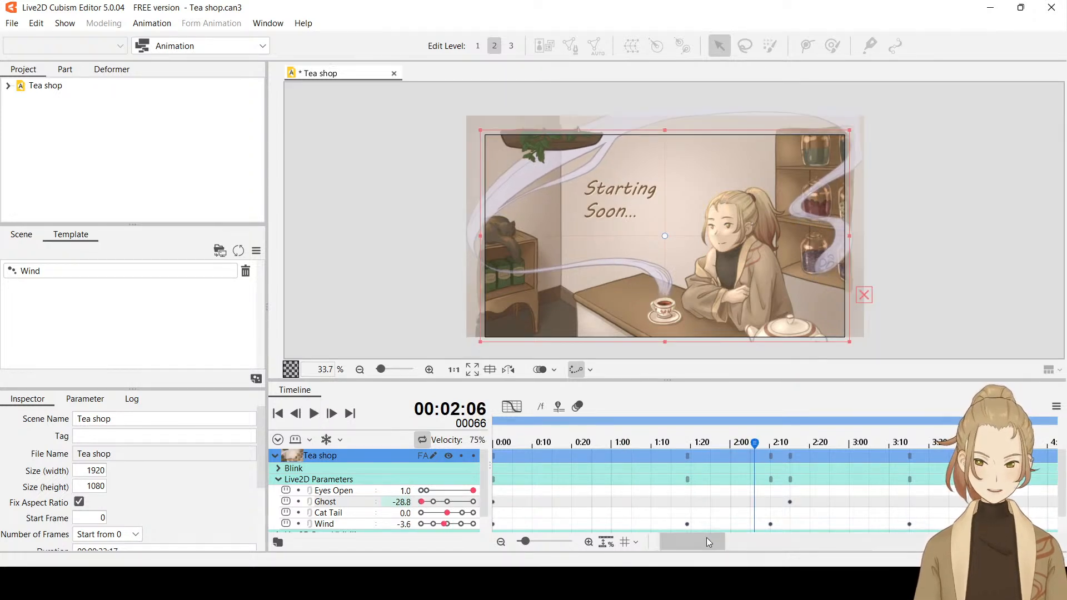
# Select the Wind keyframes between 1:10 and 6:17 and shift them slightly earlier.
pyautogui.moveTo(709, 542); pyautogui.dragTo(487, 541)
pyautogui.click(730, 521)
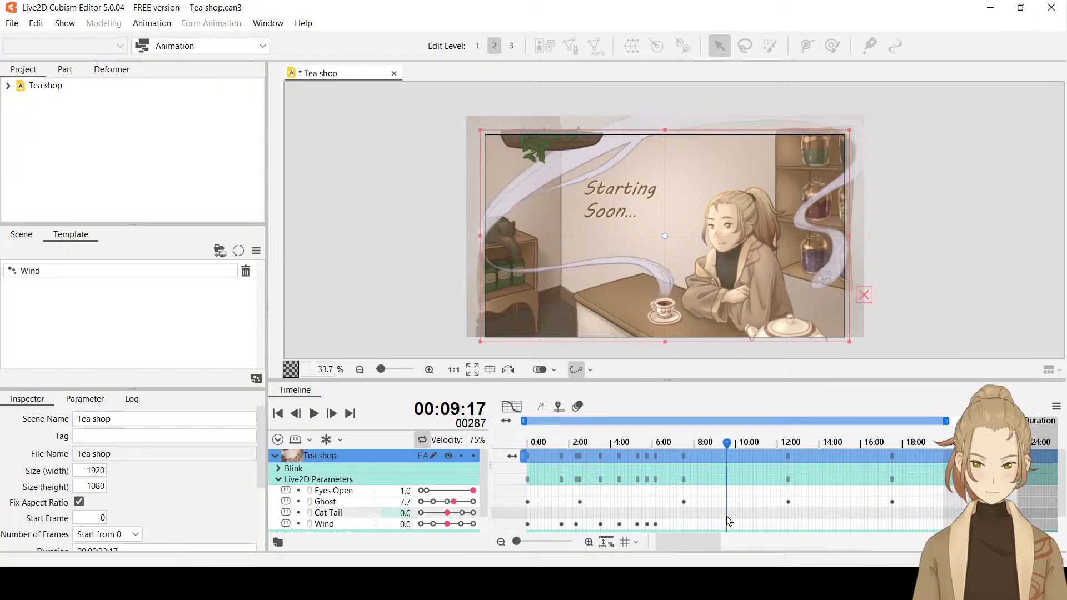
pyautogui.click(557, 524)
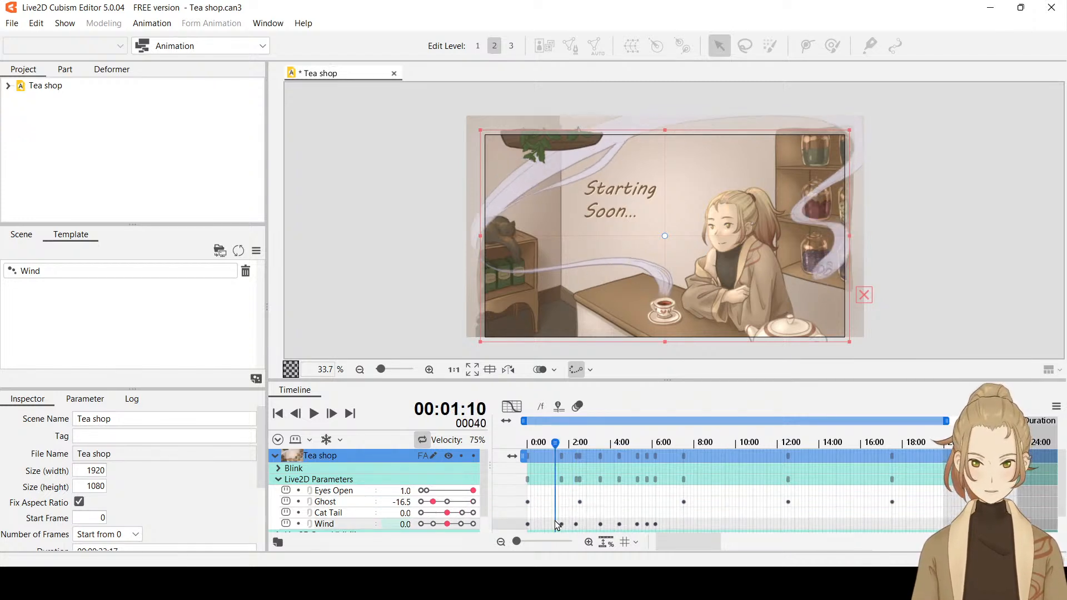
pyautogui.moveTo(557, 524); pyautogui.dragTo(665, 507)
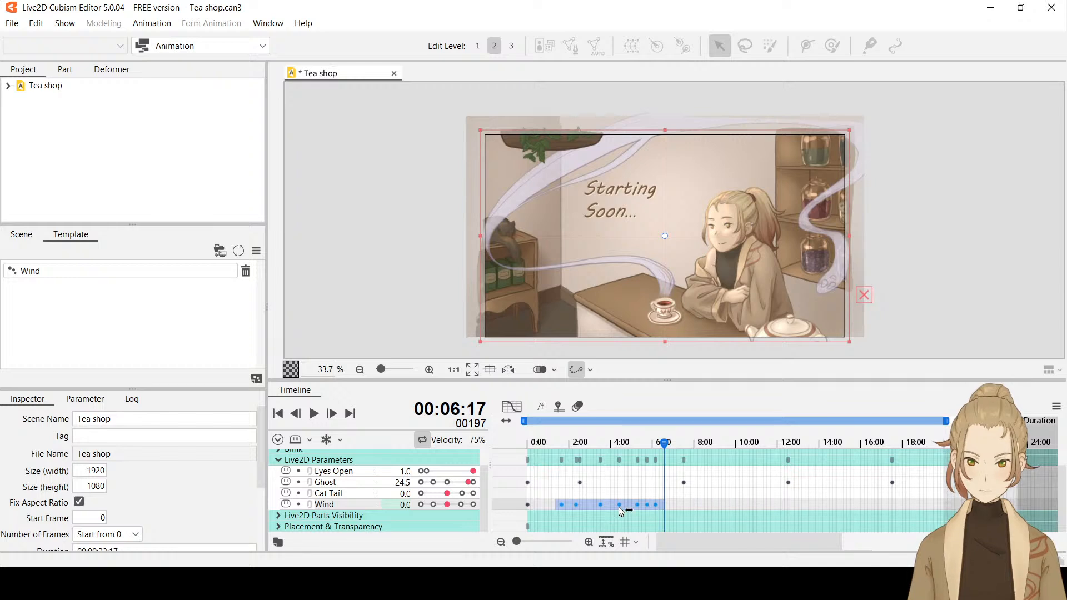
pyautogui.moveTo(618, 506); pyautogui.dragTo(614, 506)
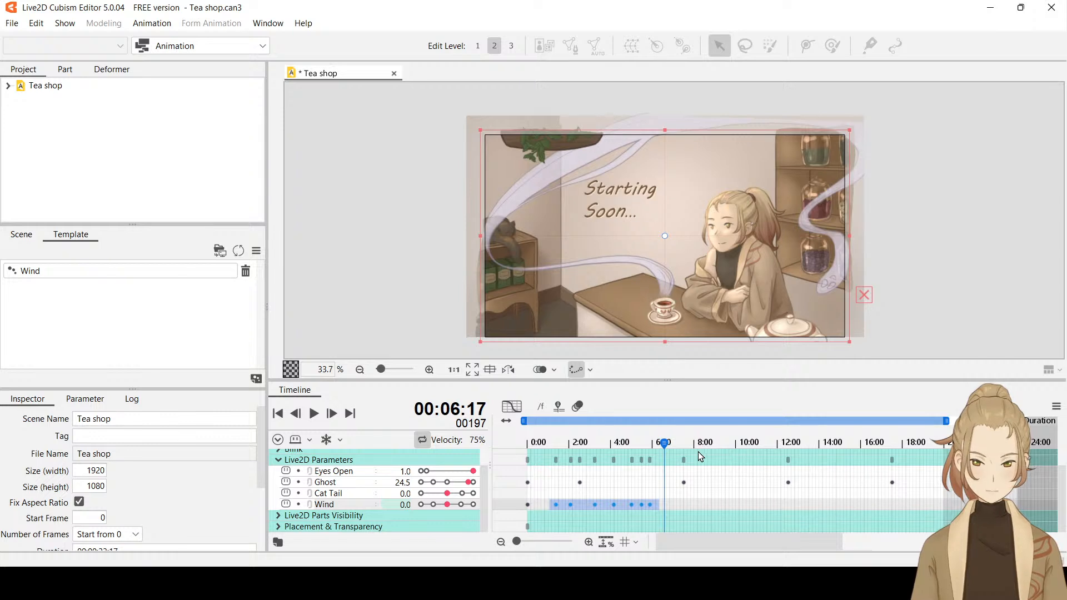
# Try inserting the Wind template at 8:22 and 15:14, and undo both insertions.
pyautogui.moveTo(666, 444); pyautogui.dragTo(712, 449)
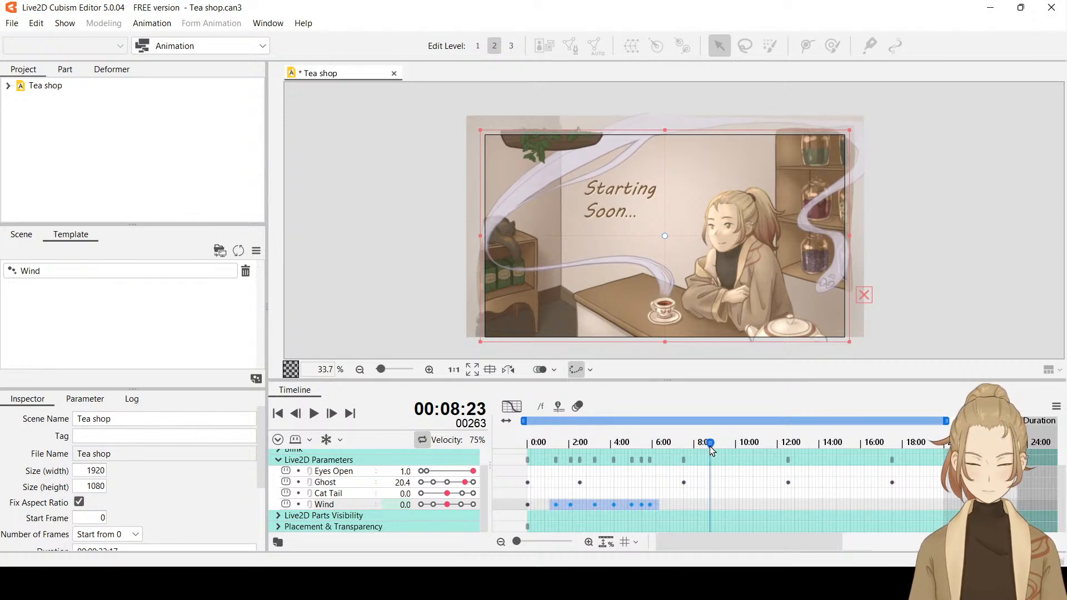
pyautogui.click(711, 508)
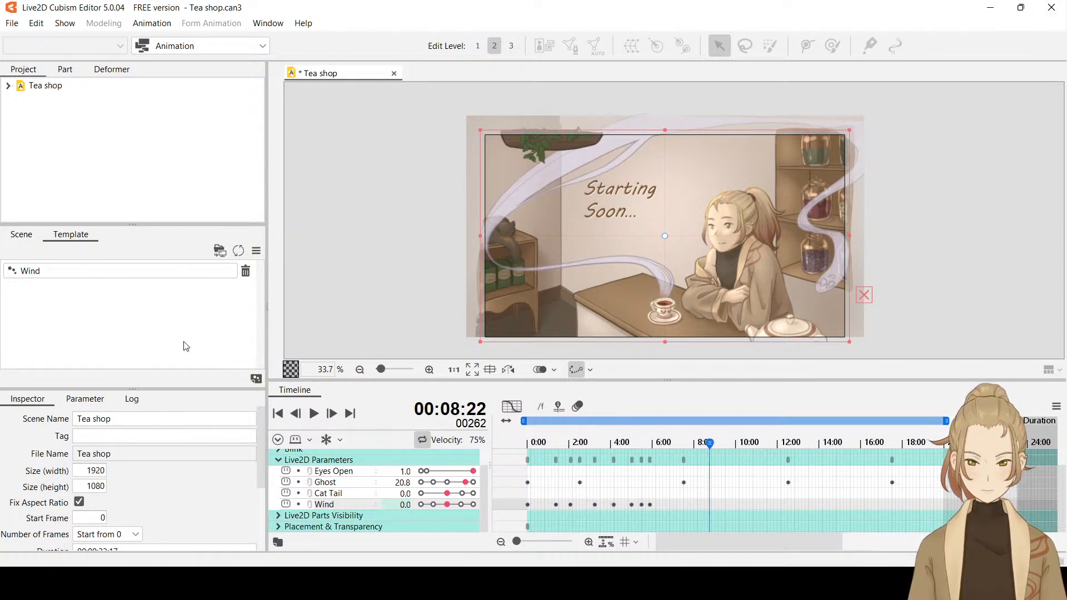
pyautogui.doubleClick(100, 272)
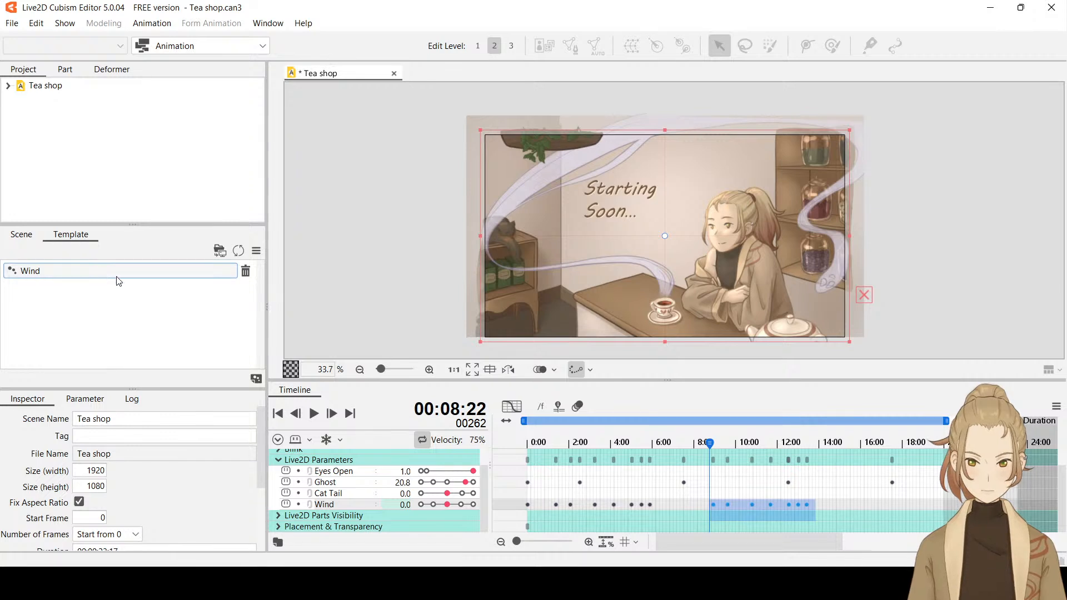
pyautogui.moveTo(712, 445); pyautogui.dragTo(849, 448)
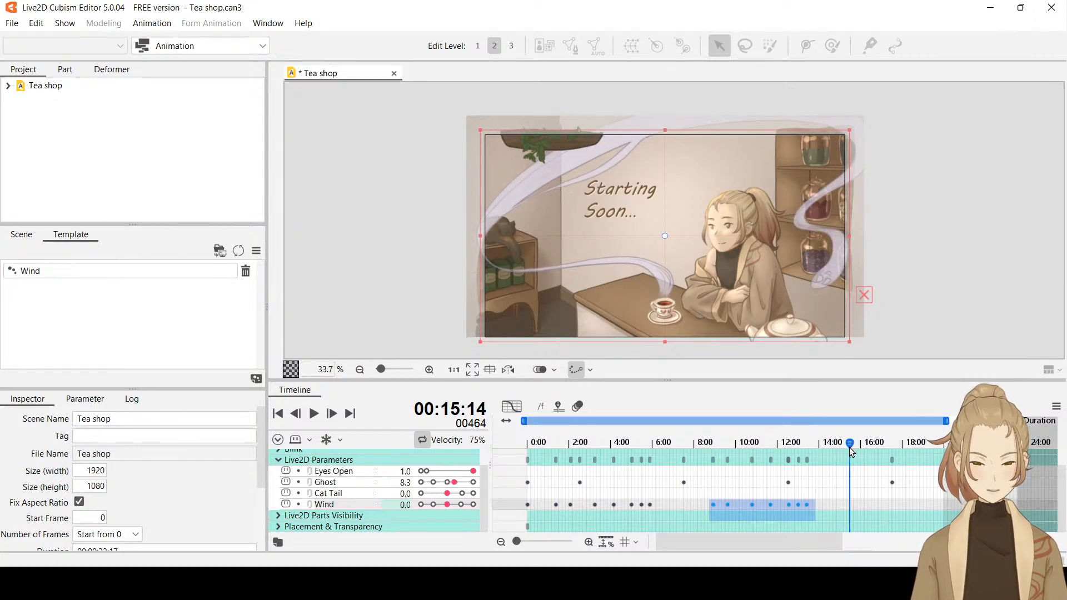
pyautogui.doubleClick(58, 275)
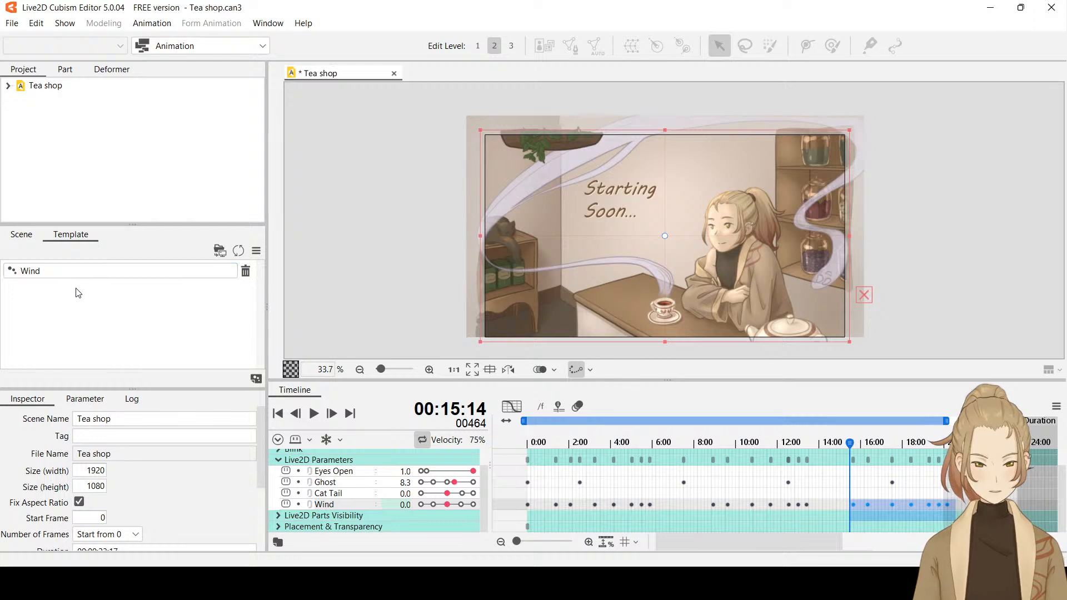
pyautogui.hotkey('ctrl', 'z')
pyautogui.hotkey('ctrl', 'z')
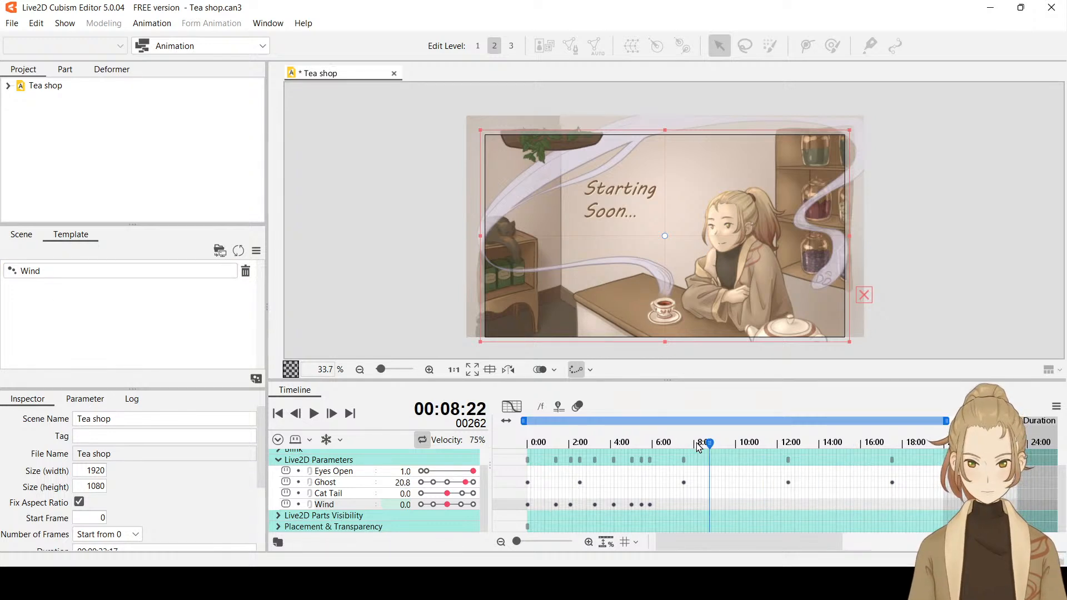
# Insert the Wind template on the Wind track at 7:22 and again at 14:01.
pyautogui.moveTo(699, 445); pyautogui.dragTo(689, 445)
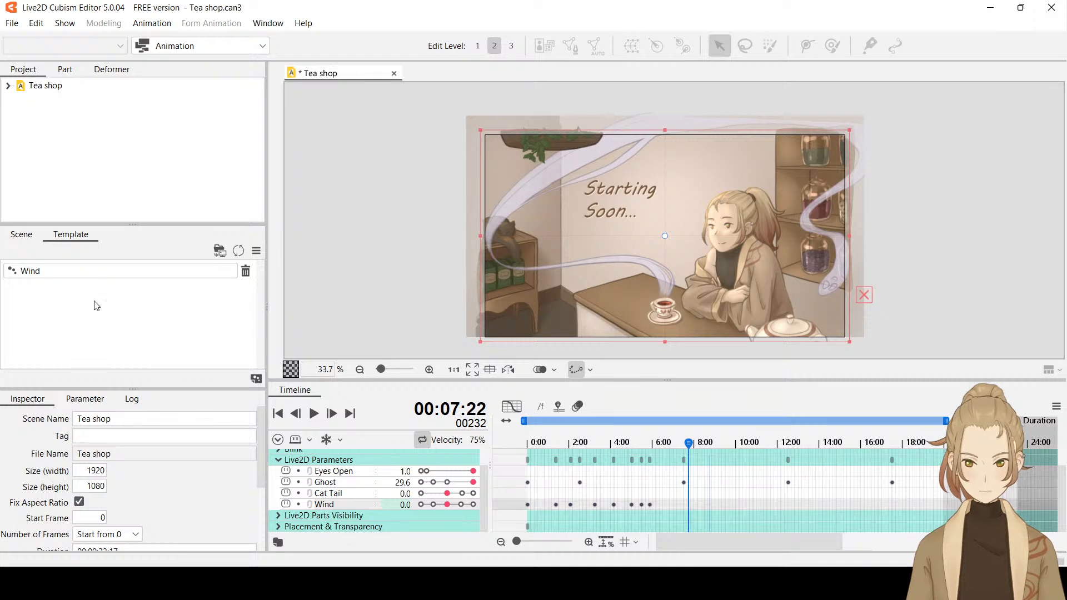
pyautogui.doubleClick(95, 271)
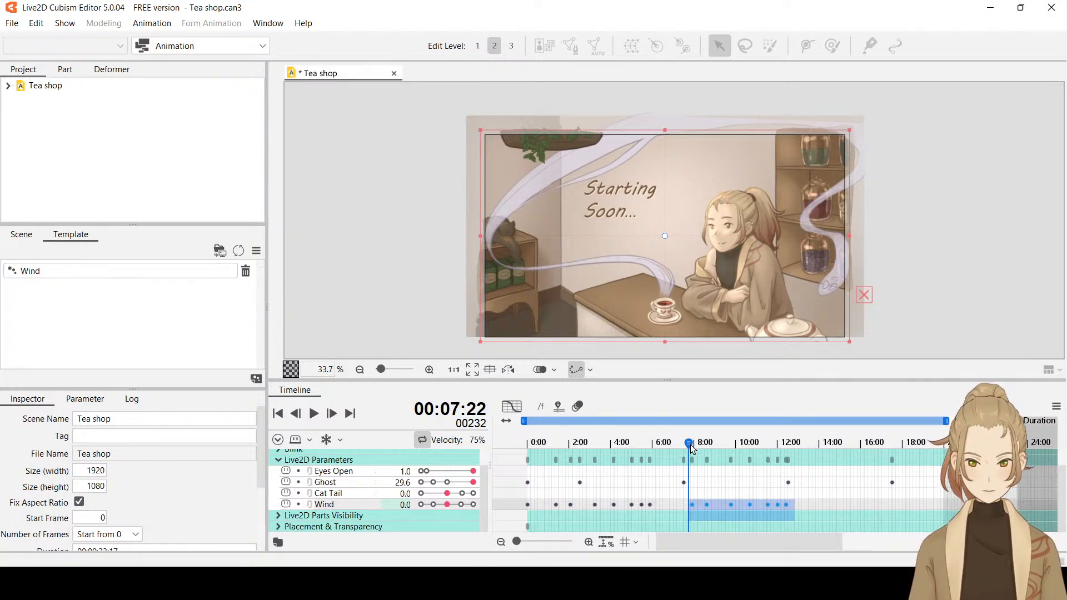
pyautogui.moveTo(691, 447); pyautogui.dragTo(821, 453)
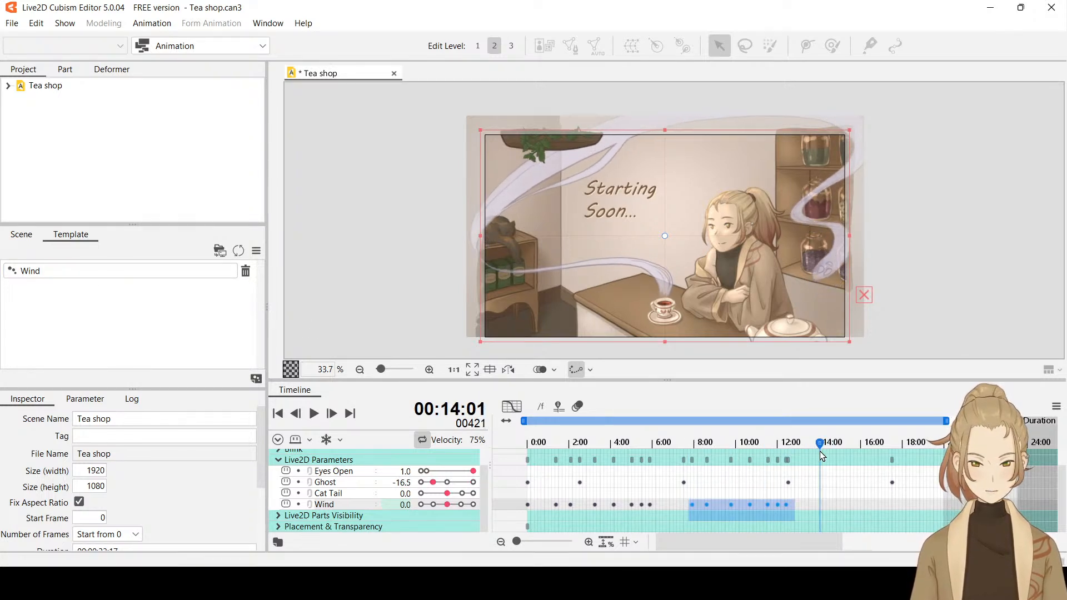
pyautogui.doubleClick(76, 269)
# Play the animation from frame 0 to check the repeated Wind motion and the loop, and stop playback.
pyautogui.click(674, 443)
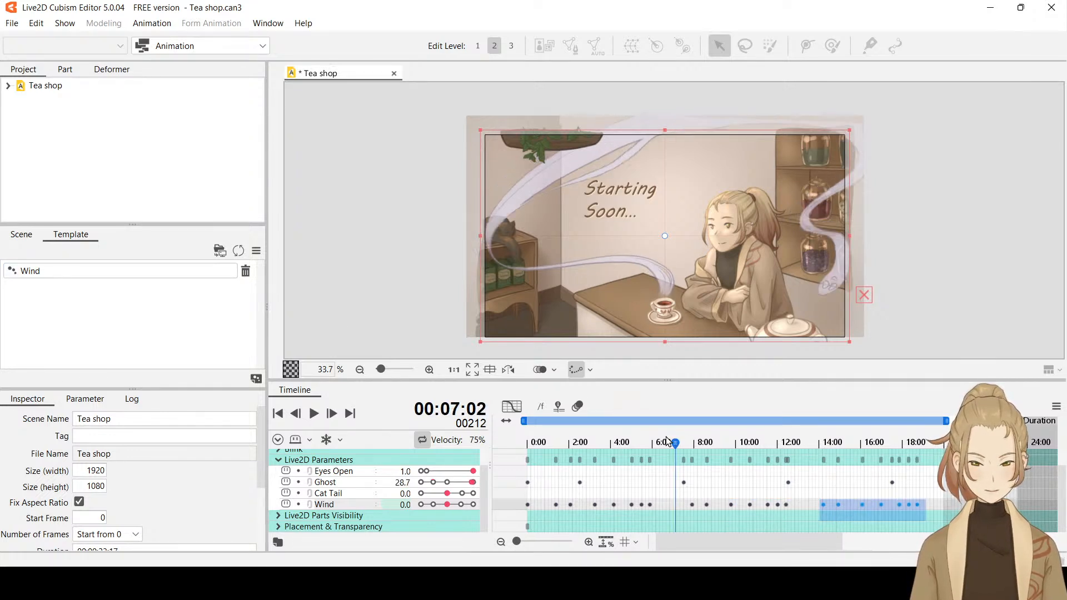
pyautogui.moveTo(668, 442); pyautogui.dragTo(501, 449)
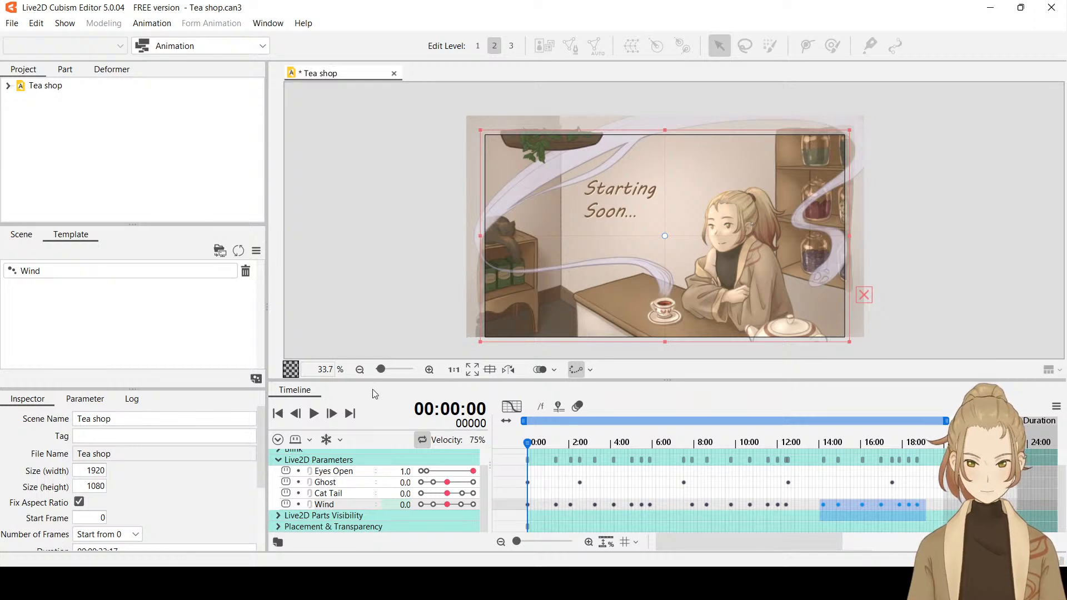
pyautogui.click(313, 414)
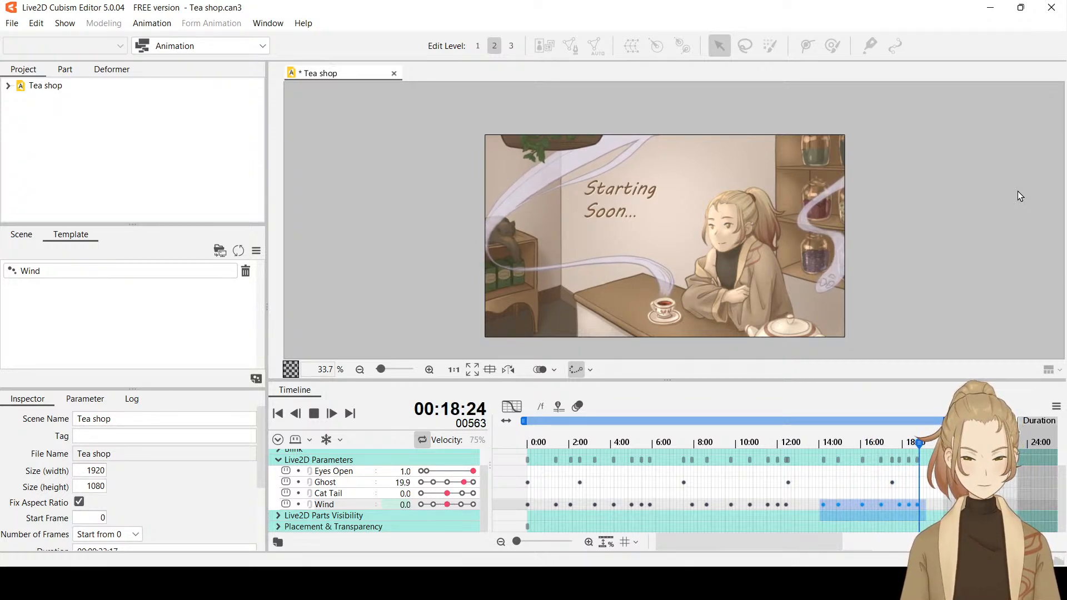
pyautogui.click(313, 414)
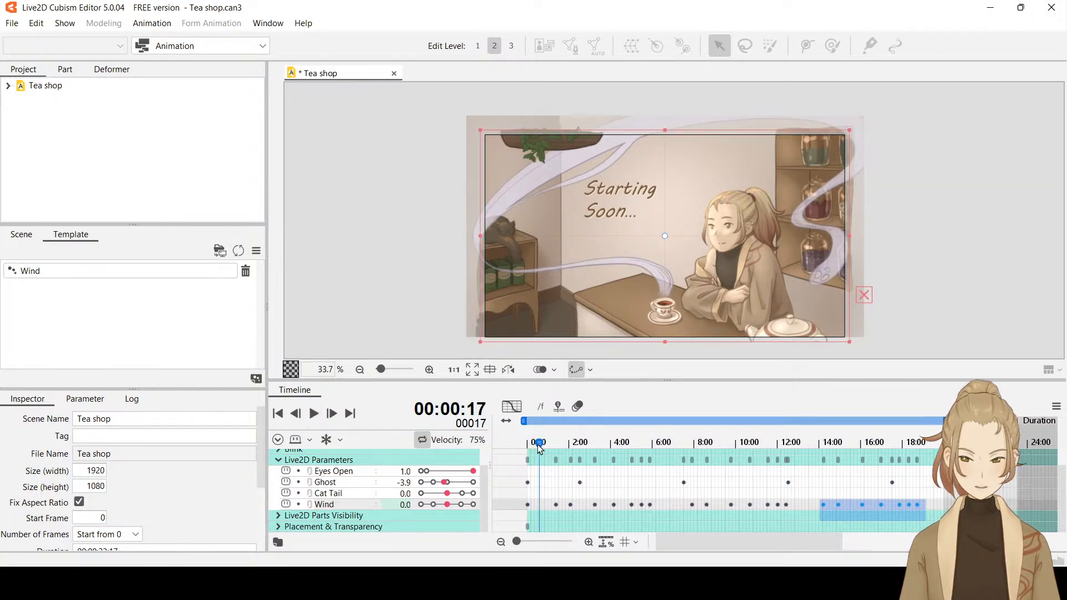
# Return the playhead to frame 0 and expand the Blink group to show its Blink and Effect values.
pyautogui.moveTo(539, 447); pyautogui.dragTo(517, 448)
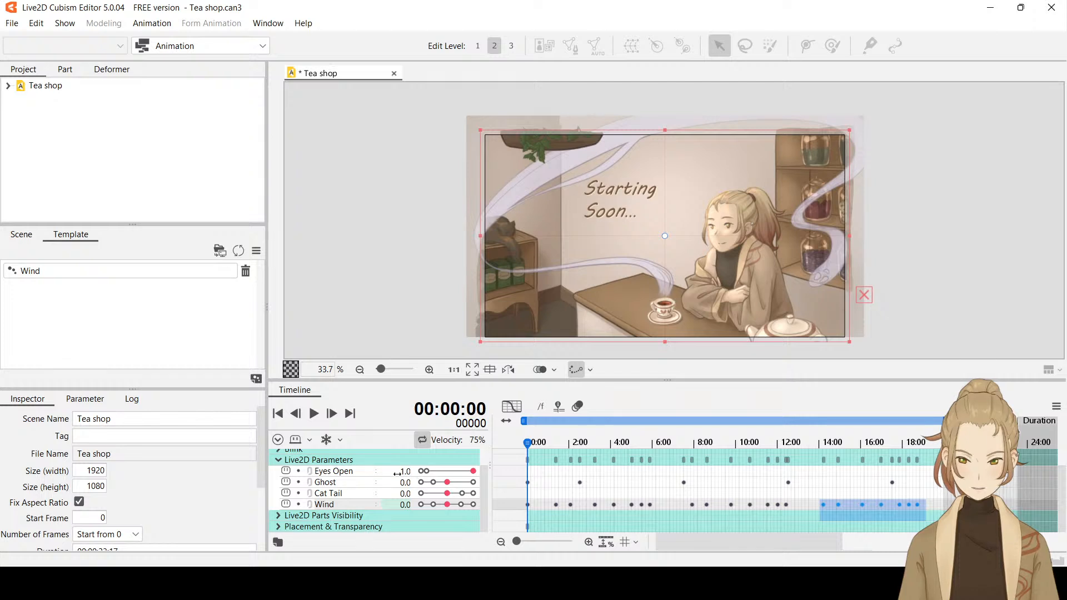
pyautogui.click(476, 473)
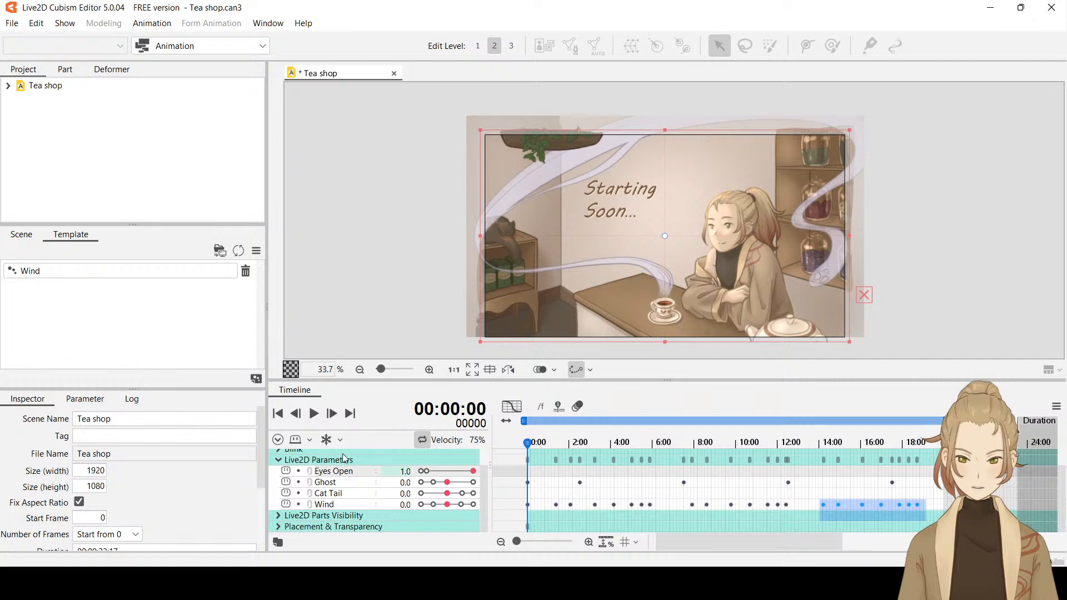
pyautogui.scroll(2, 296, 480)
pyautogui.click(279, 469)
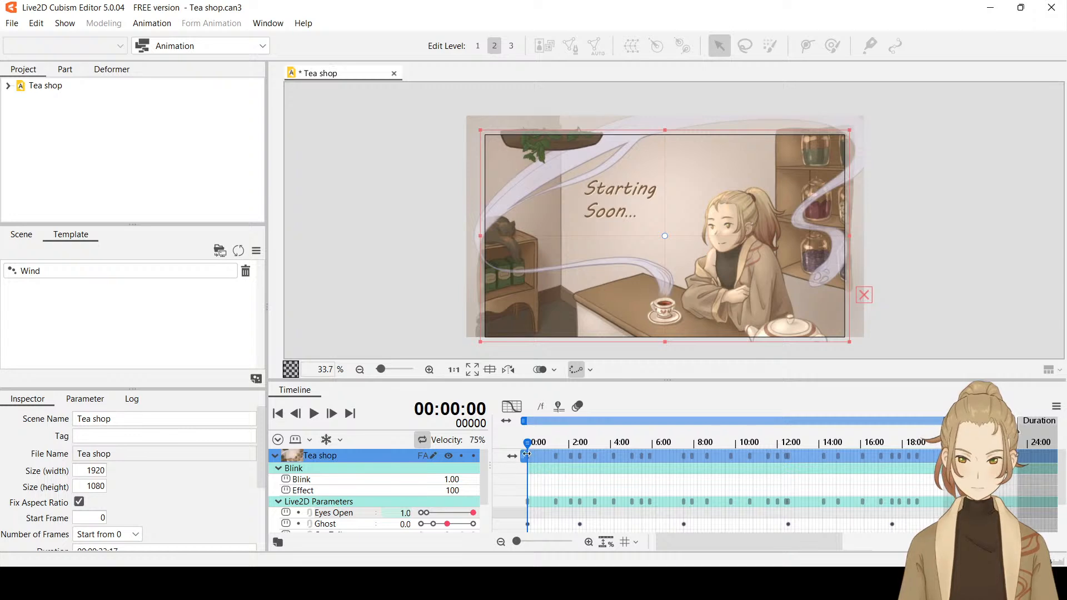
# Try a Blink value of 0.39 on frame 0, and key Blink at 1.00 and Effect at 100 at 4:04.
pyautogui.moveTo(532, 449); pyautogui.dragTo(468, 458)
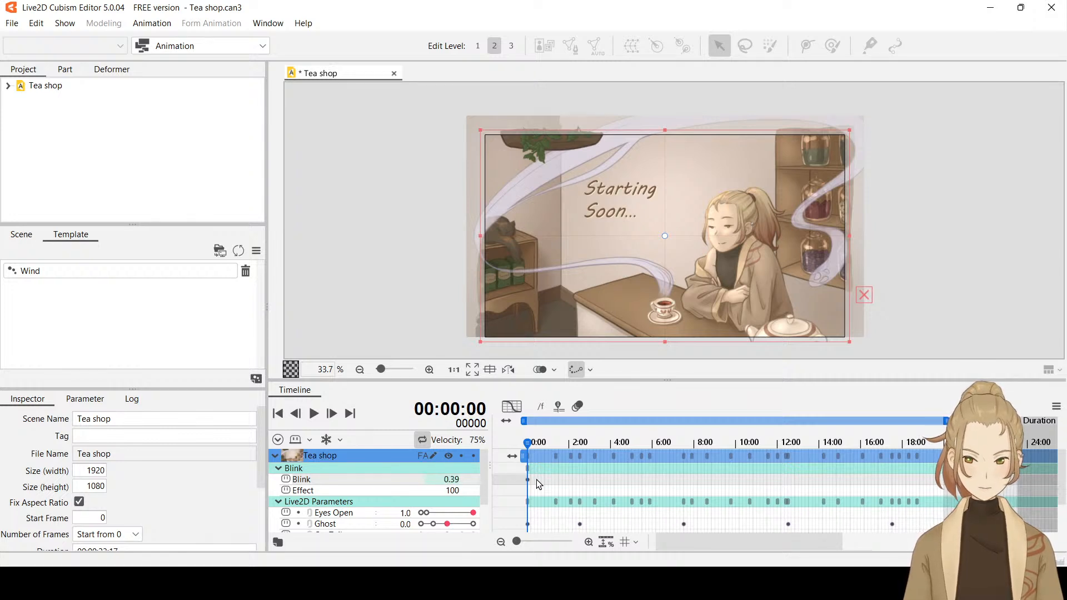
pyautogui.click(454, 489)
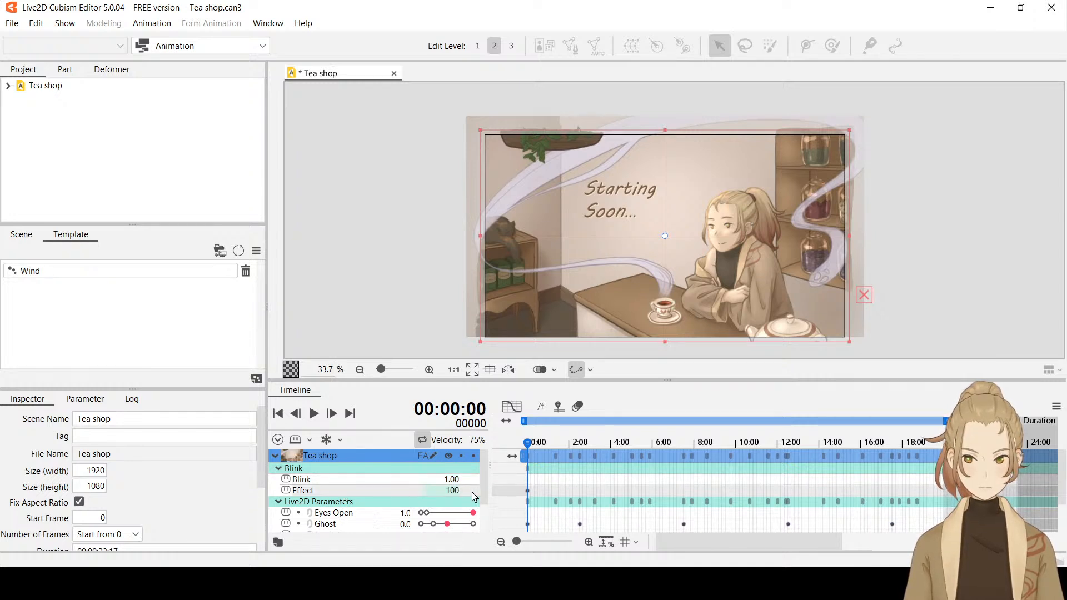
pyautogui.click(613, 443)
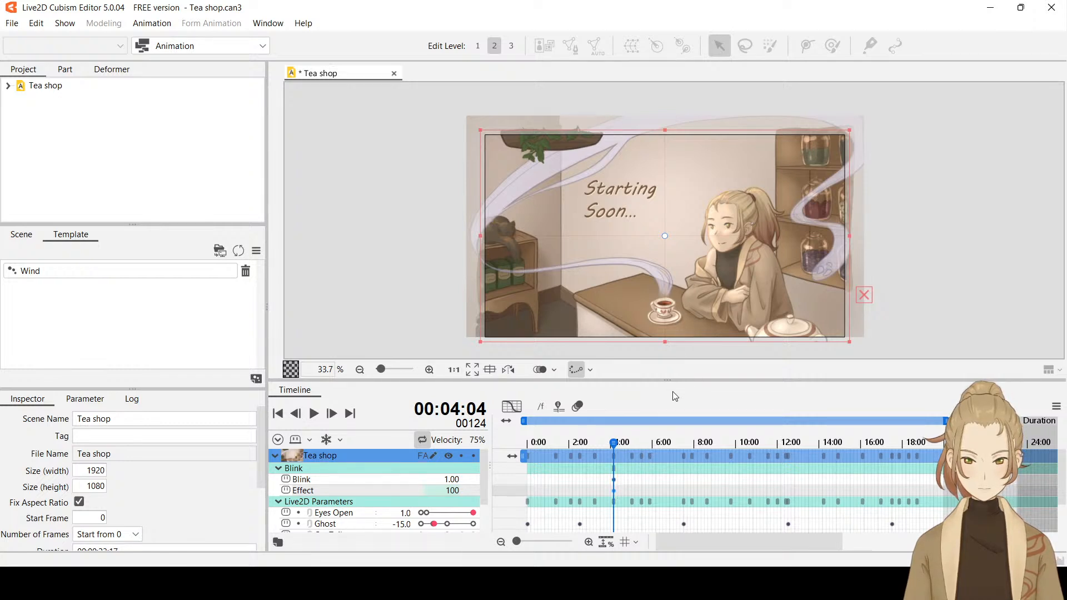
# Play the animation from 1:11 past the Blink key at 4:04 to check the eyes, and stop playback.
pyautogui.moveTo(585, 446); pyautogui.dragTo(556, 445)
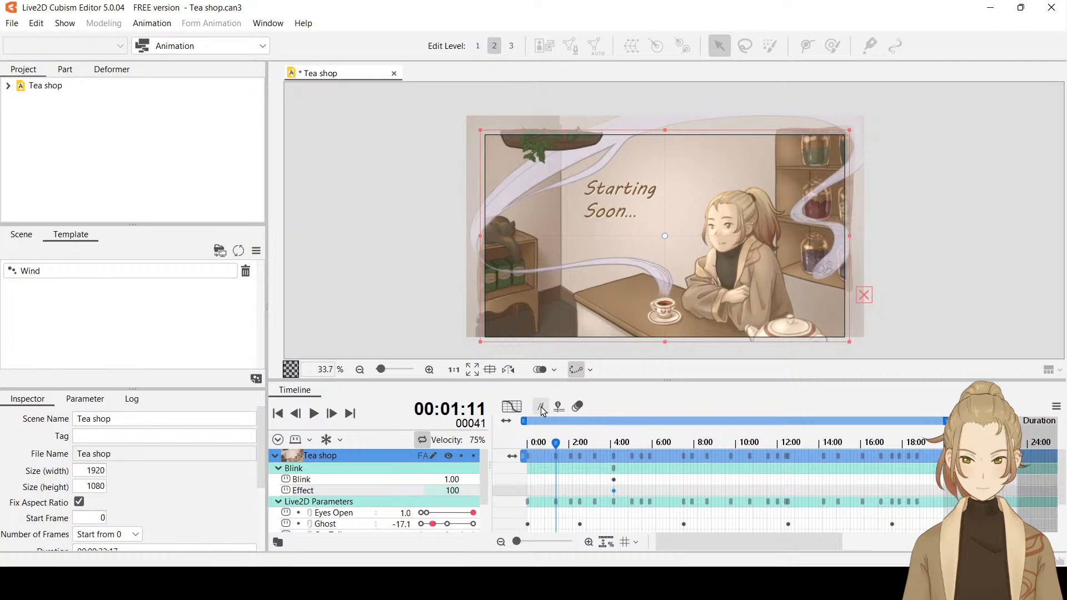
pyautogui.click(315, 414)
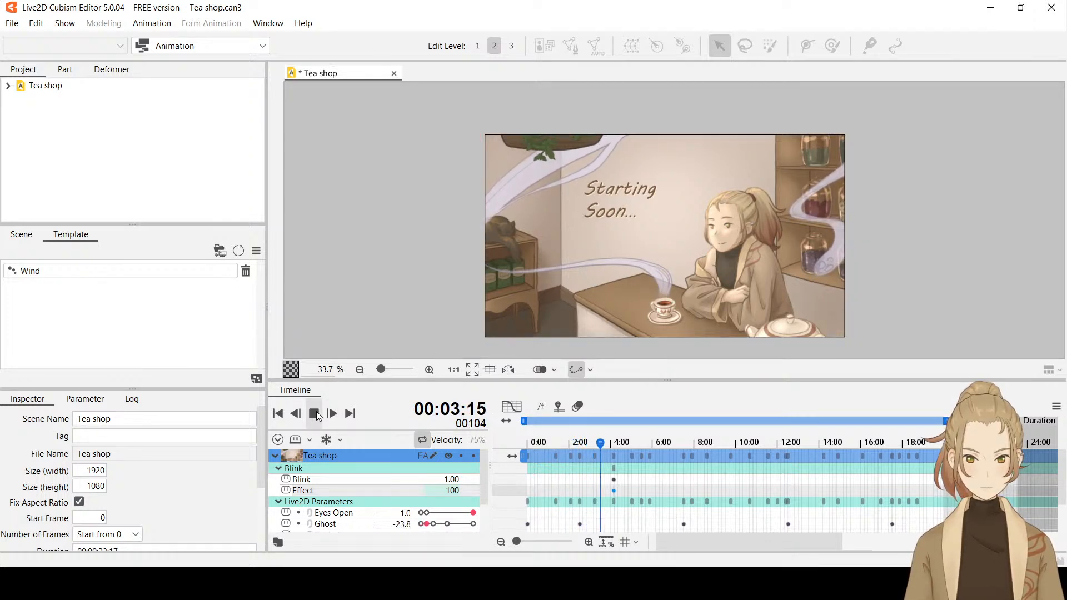
pyautogui.click(315, 414)
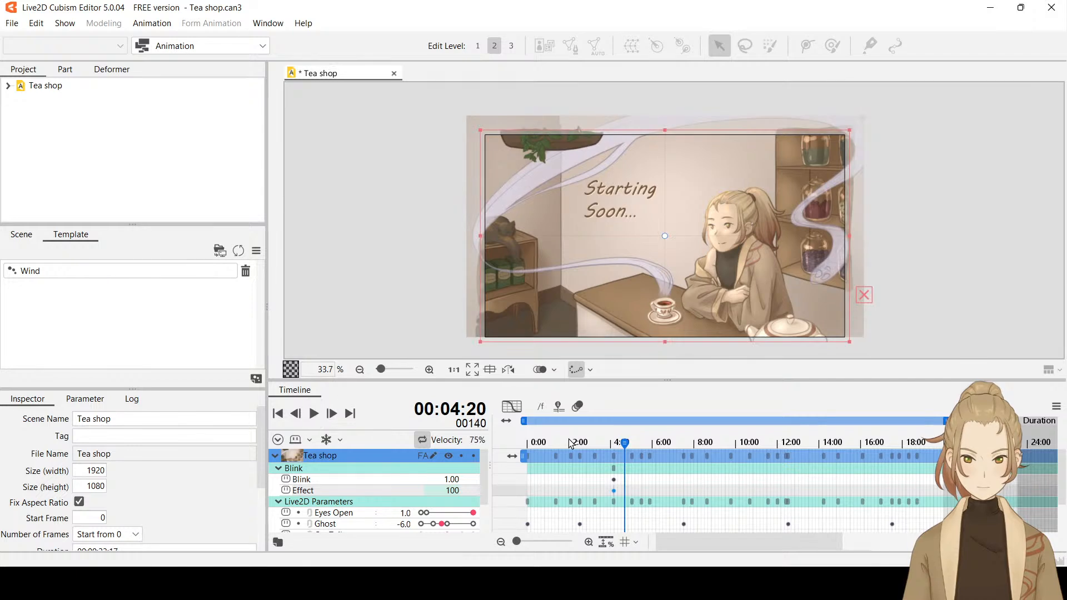
# Key Blink at 0.00 at 4:21 and back at 1.00 at 5:14.
pyautogui.click(607, 481)
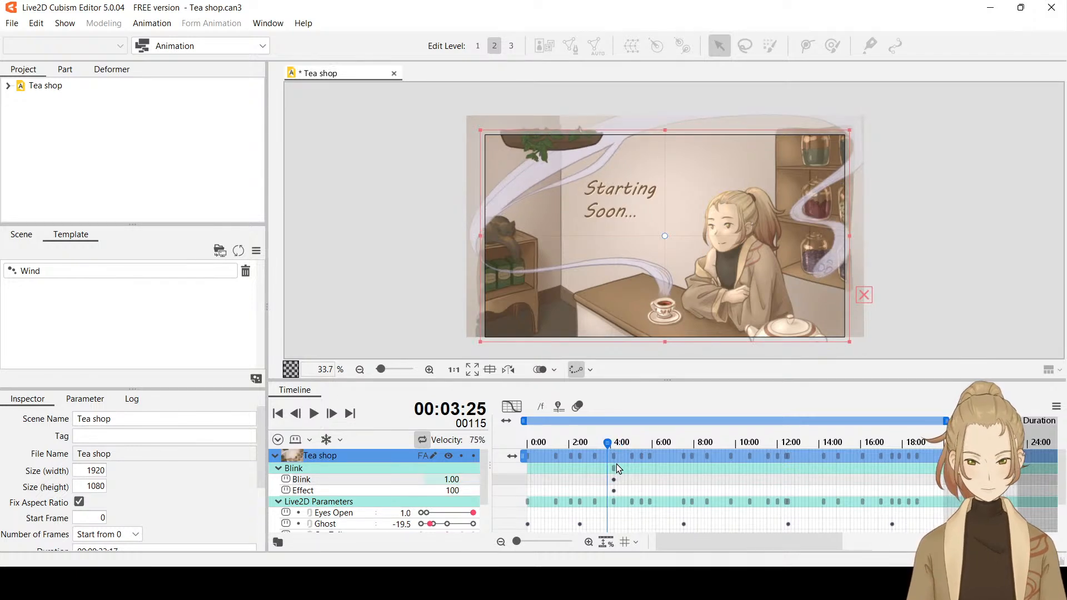
pyautogui.moveTo(632, 453); pyautogui.dragTo(626, 449)
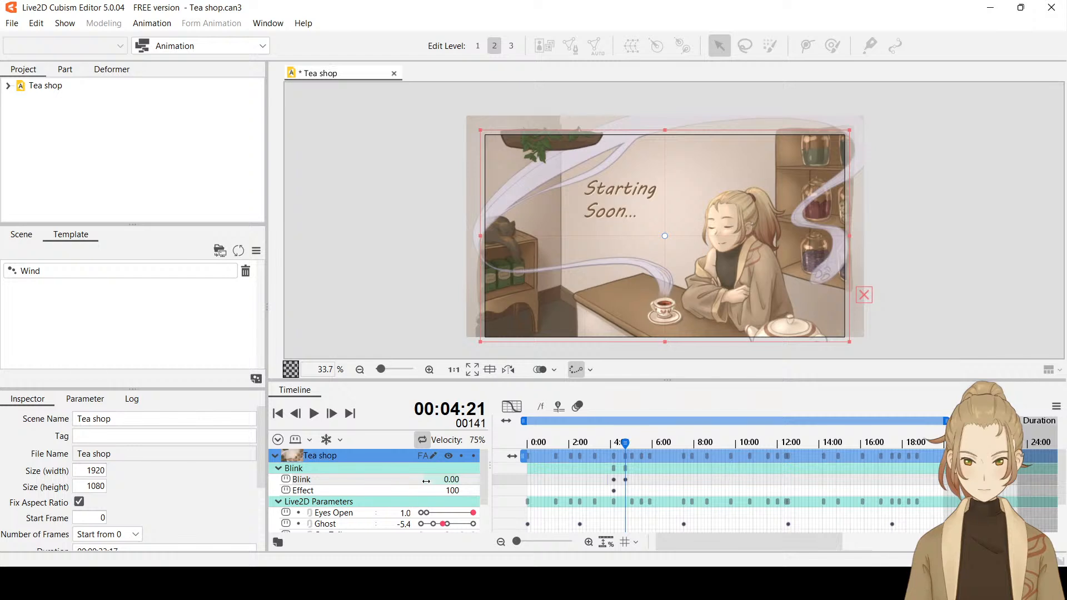
pyautogui.moveTo(629, 454); pyautogui.dragTo(642, 450)
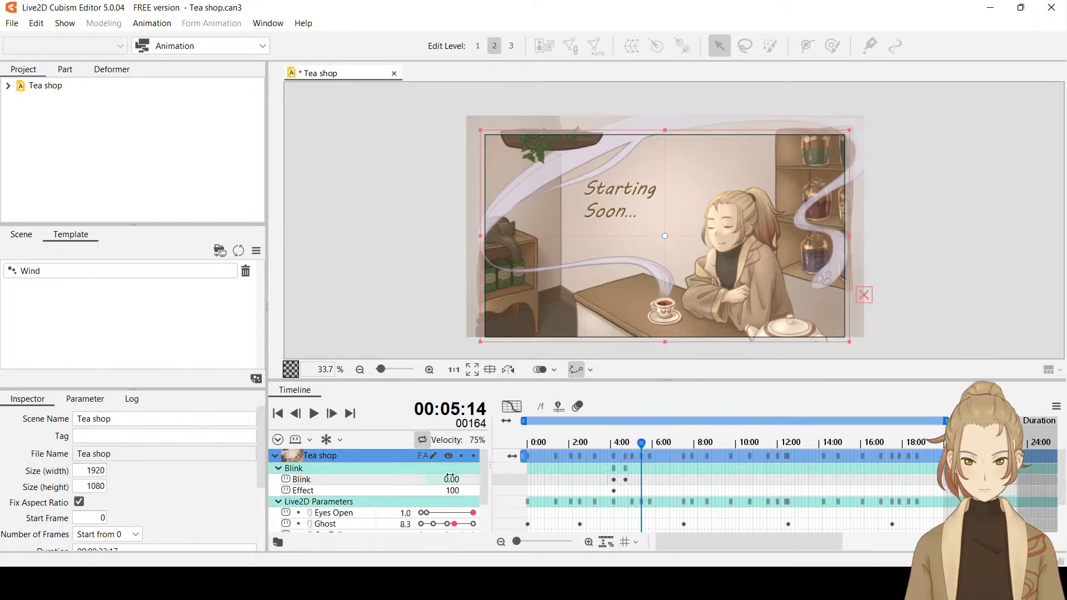
pyautogui.moveTo(474, 486); pyautogui.dragTo(468, 486)
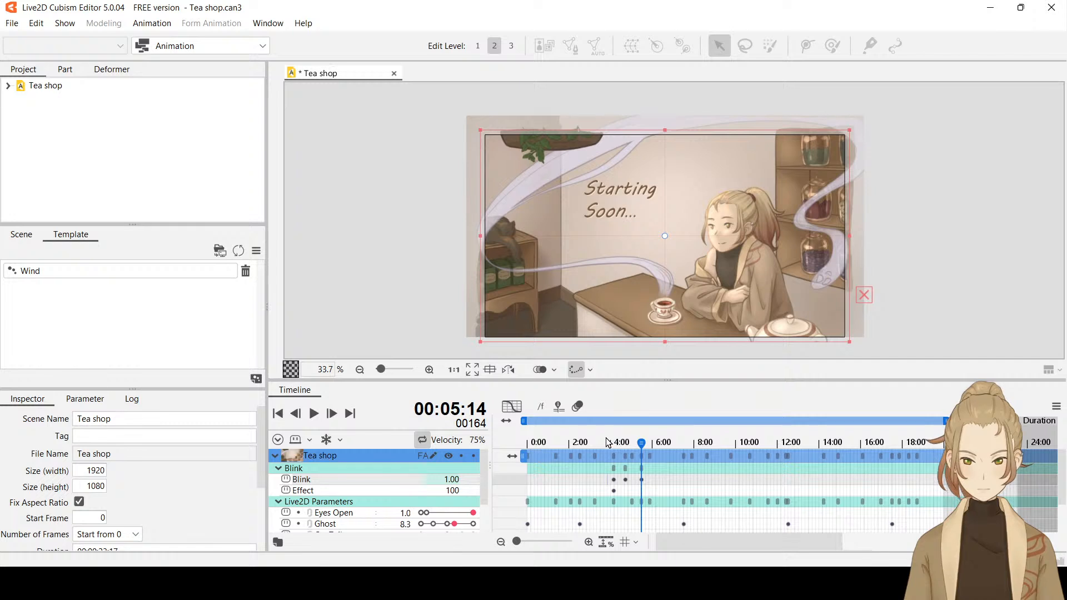
# Play the animation from 2:12 to check the blink's closing and reopening, and stop playback.
pyautogui.moveTo(609, 443); pyautogui.dragTo(577, 442)
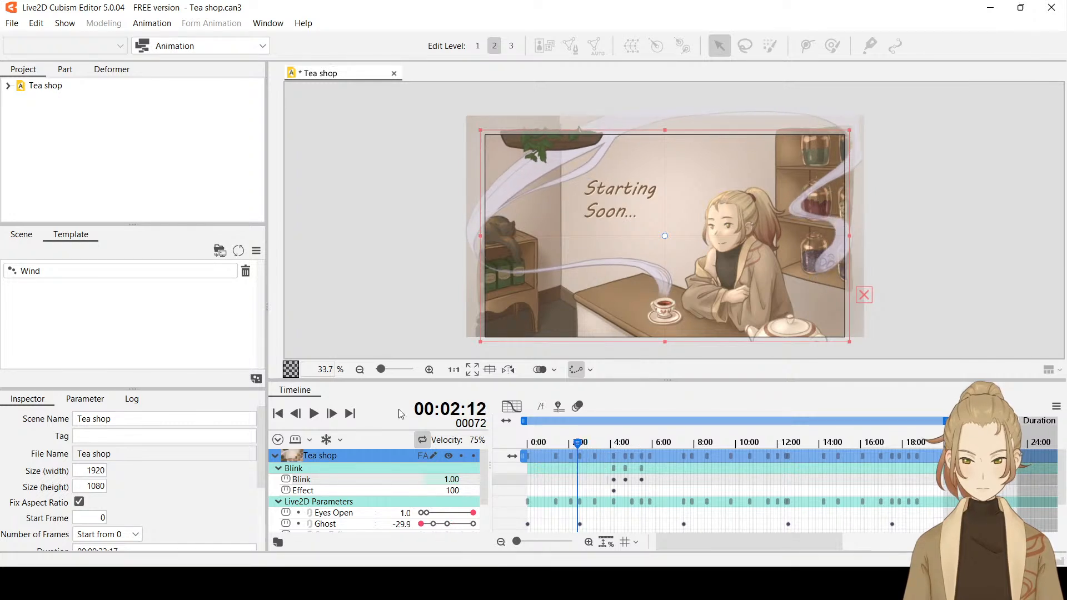
pyautogui.click(315, 414)
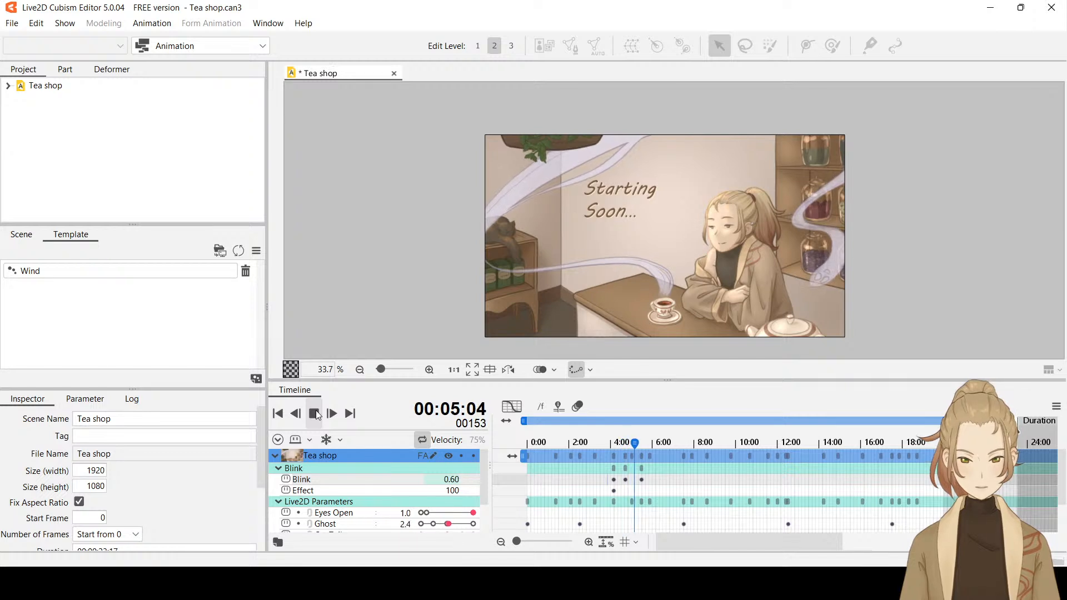
pyautogui.click(315, 414)
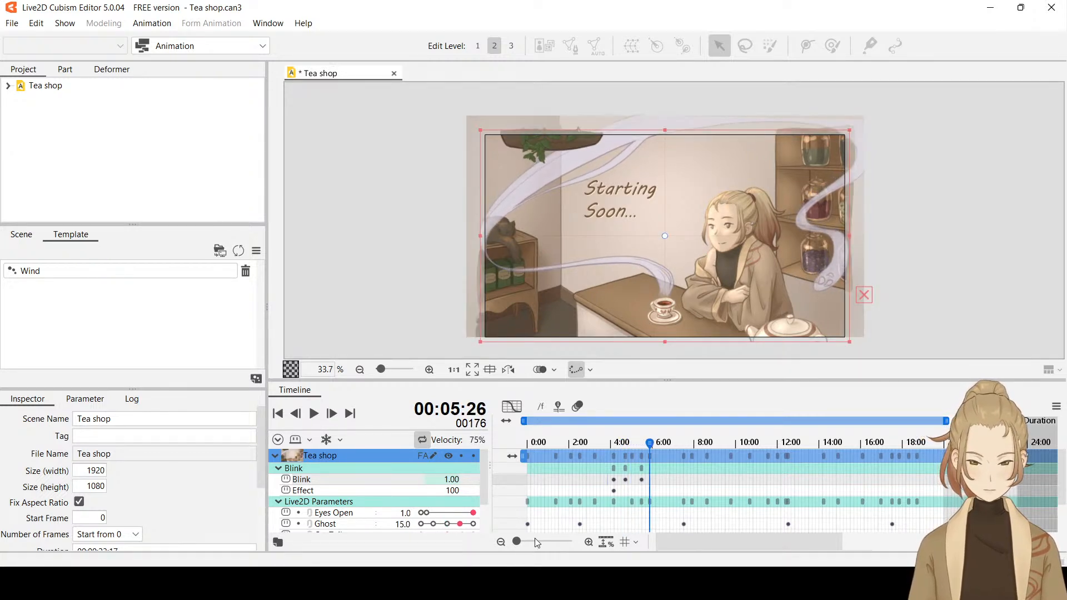
# Inspect the closed-eye Blink key at 4:21, replay the blink from 4:00 to judge its speed, and stop playback.
pyautogui.moveTo(517, 542); pyautogui.dragTo(525, 541)
pyautogui.moveTo(751, 545); pyautogui.dragTo(732, 549)
pyautogui.click(671, 480)
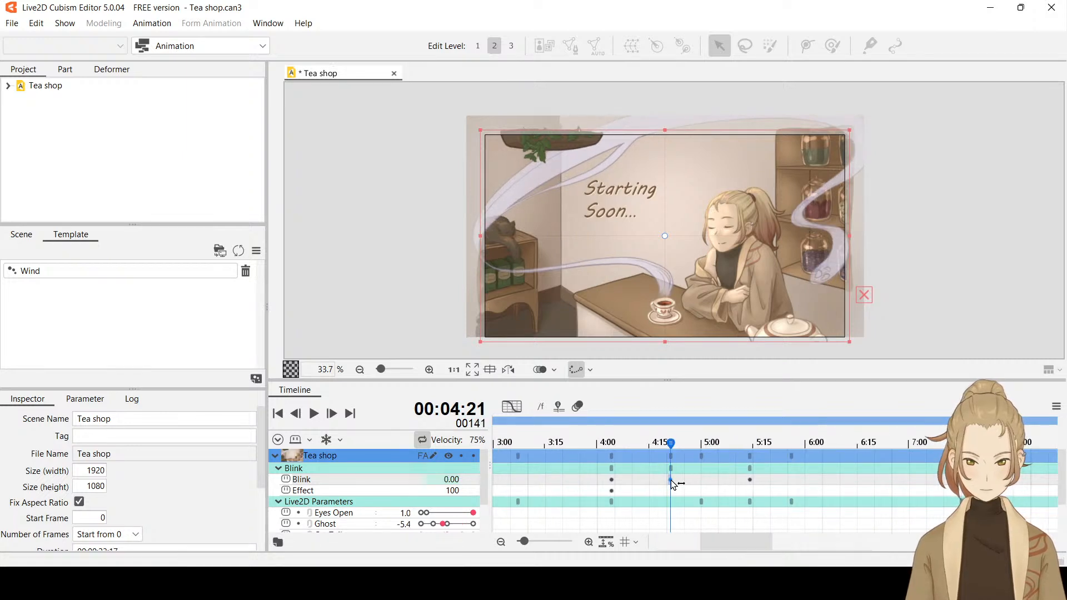
pyautogui.moveTo(660, 443); pyautogui.dragTo(596, 445)
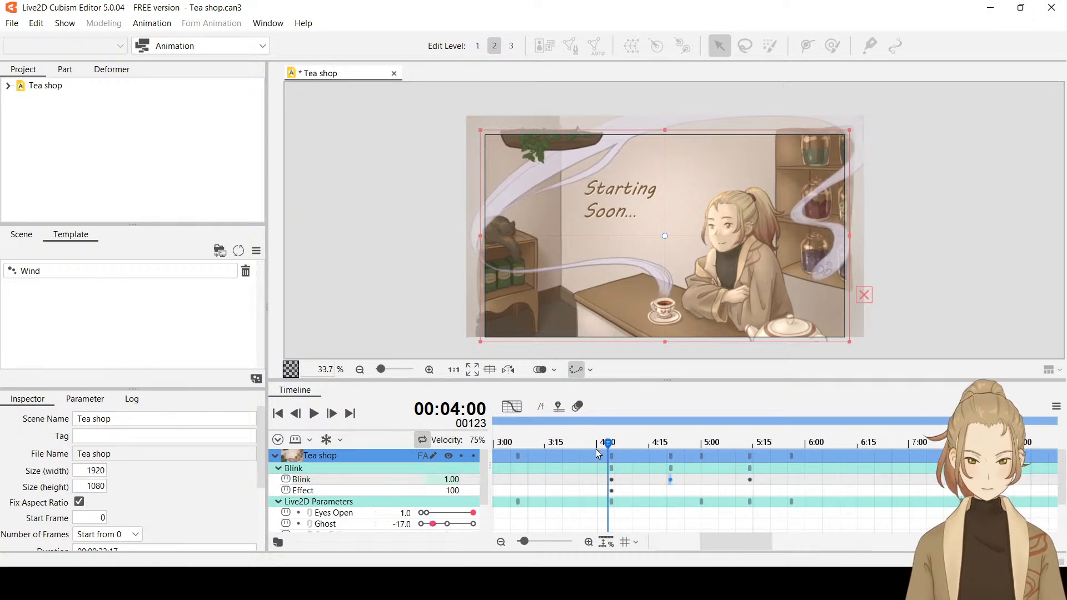
pyautogui.click(317, 421)
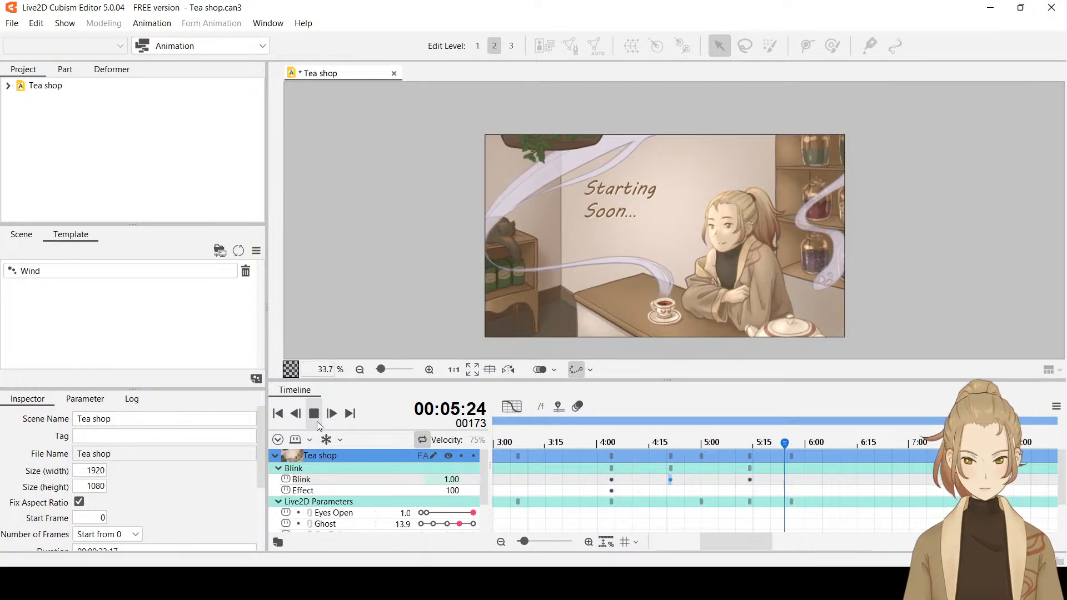
pyautogui.click(316, 422)
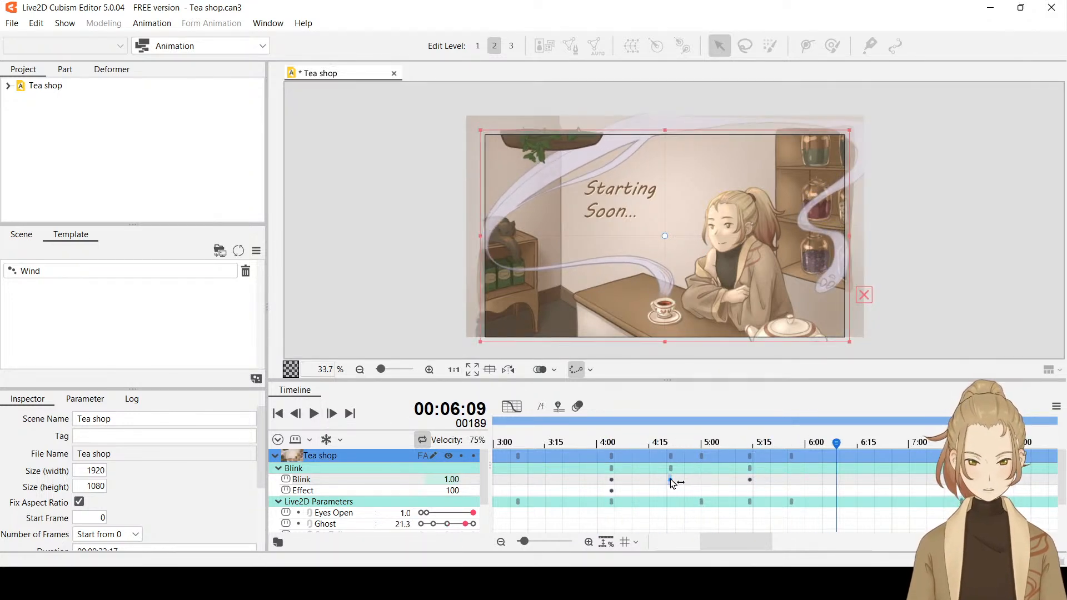
# Shorten the blink by moving the closed-eye Blink key to 4:13 and the reopening key to about 4:22.
pyautogui.moveTo(750, 485); pyautogui.dragTo(670, 485)
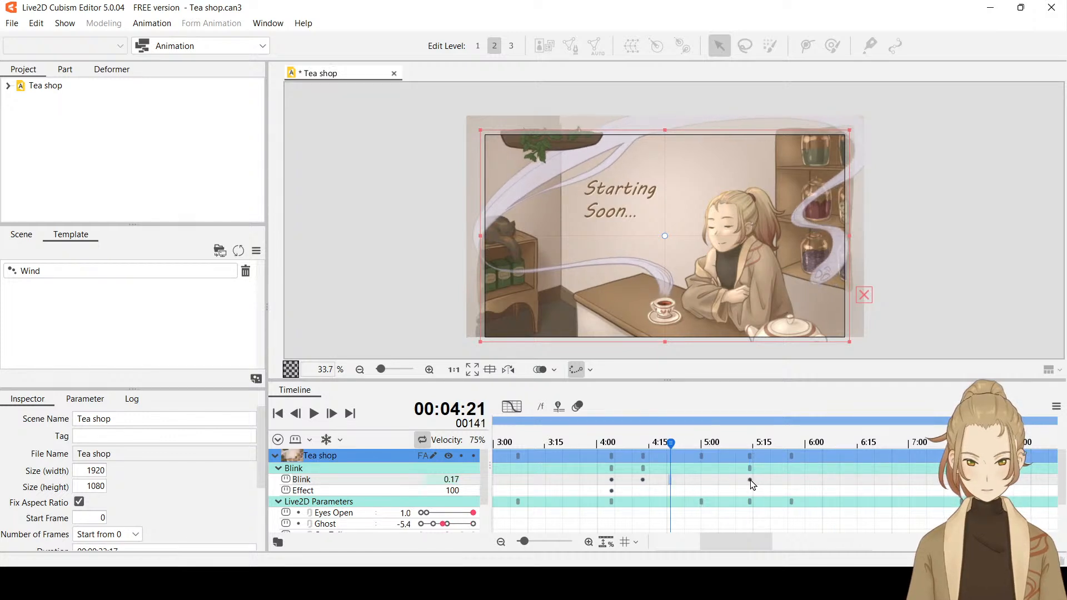
pyautogui.moveTo(752, 485); pyautogui.dragTo(671, 484)
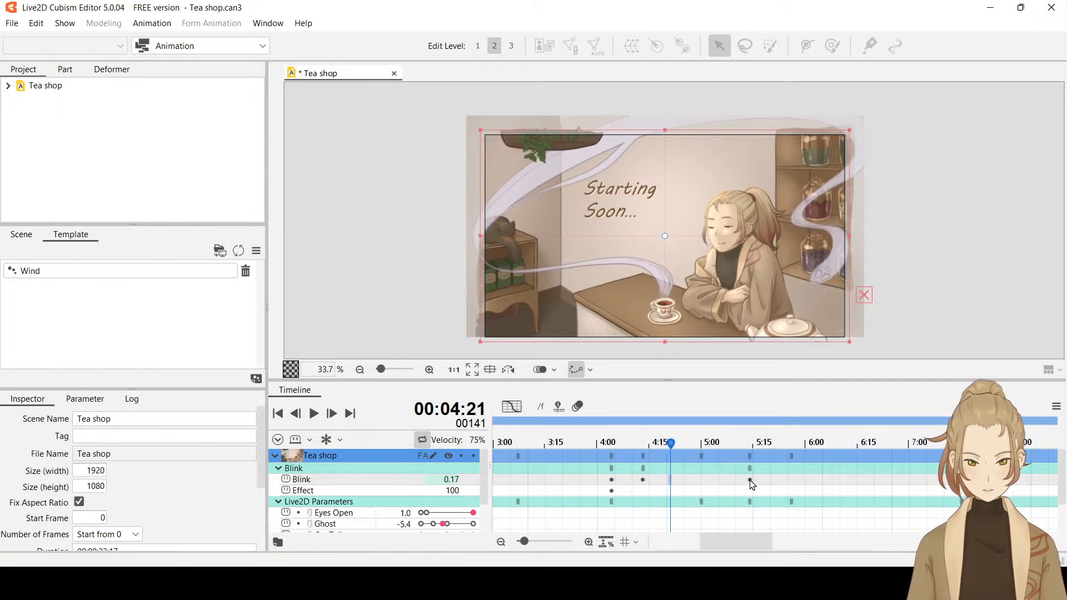
pyautogui.click(752, 484)
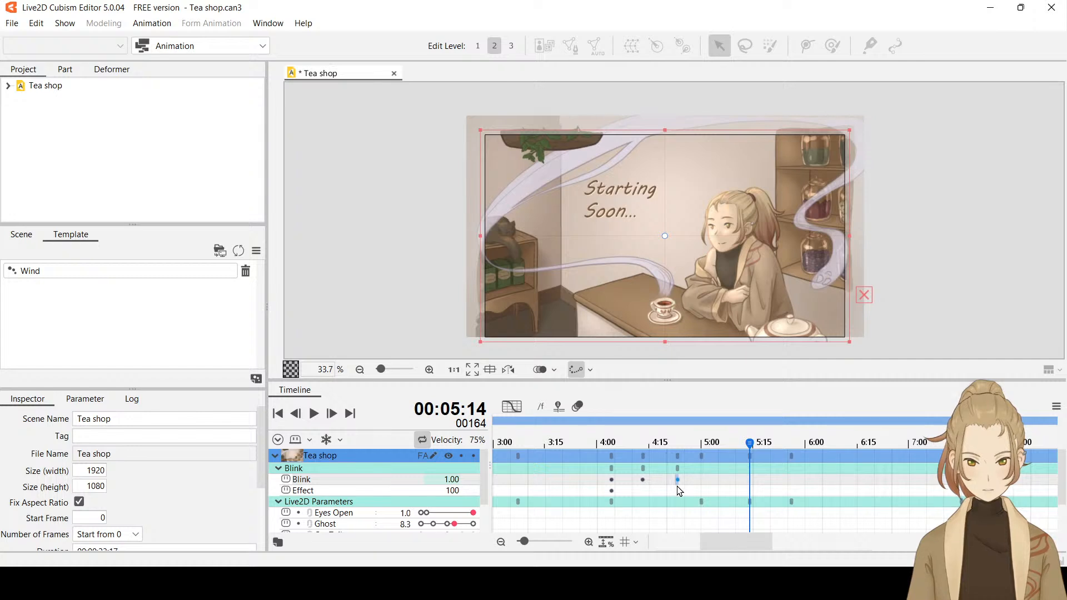
pyautogui.click(612, 450)
pyautogui.moveTo(614, 449); pyautogui.dragTo(640, 451)
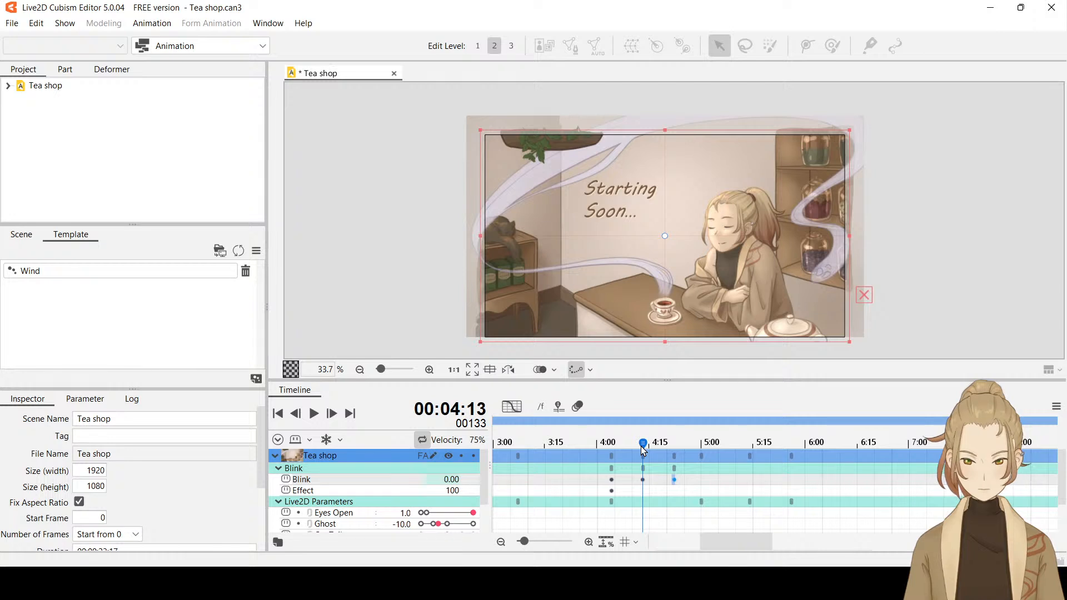
# Play the shortened blink twice, from 3:25 and from 3:26, to check its timing, stopping playback each time.
pyautogui.moveTo(643, 450); pyautogui.dragTo(580, 448)
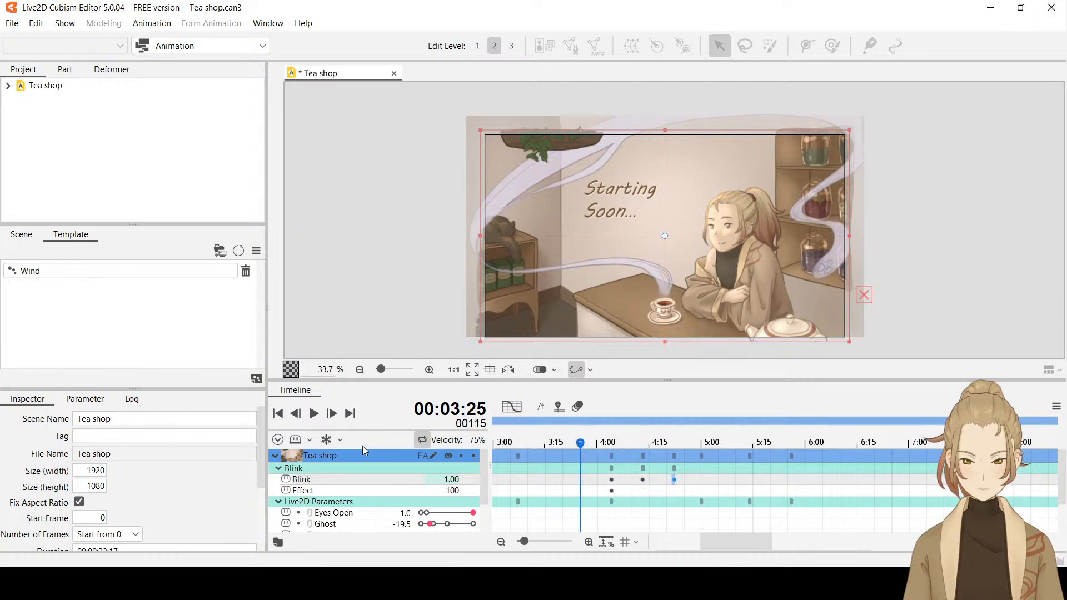
pyautogui.click(314, 415)
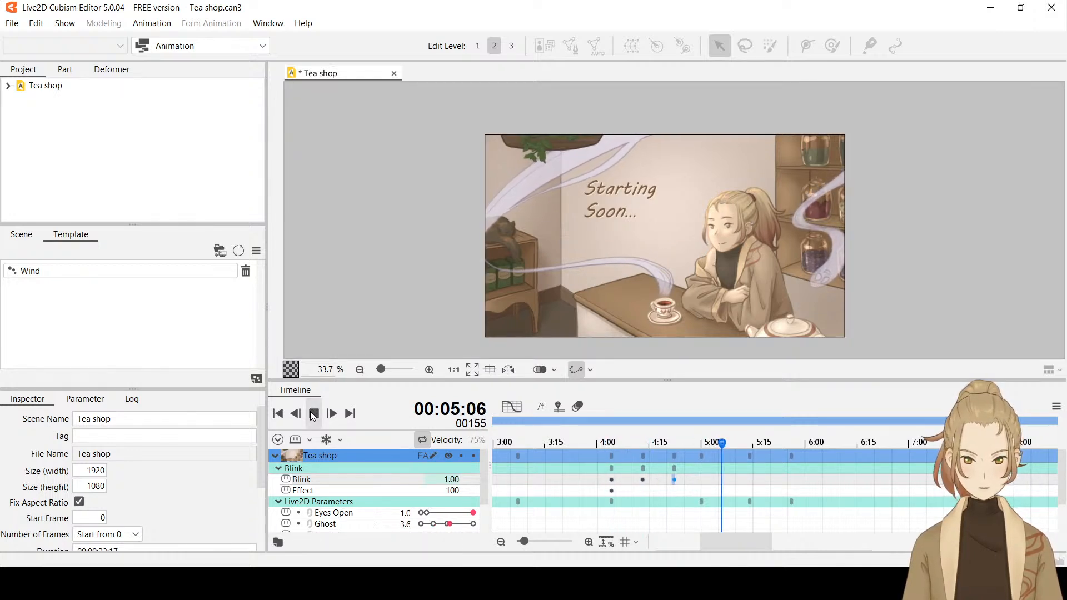
pyautogui.click(313, 414)
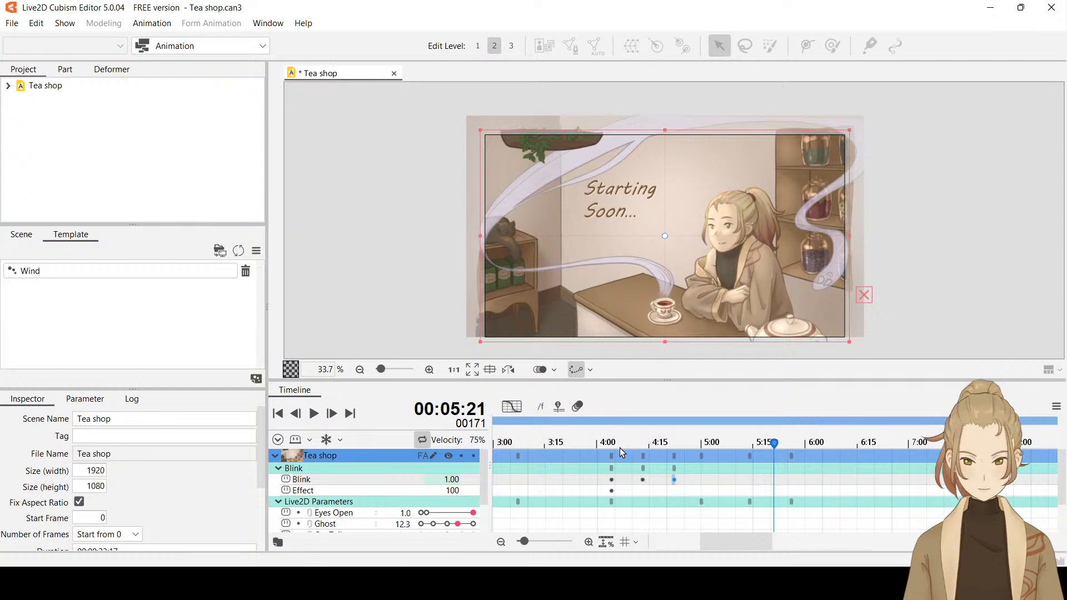
pyautogui.click(586, 443)
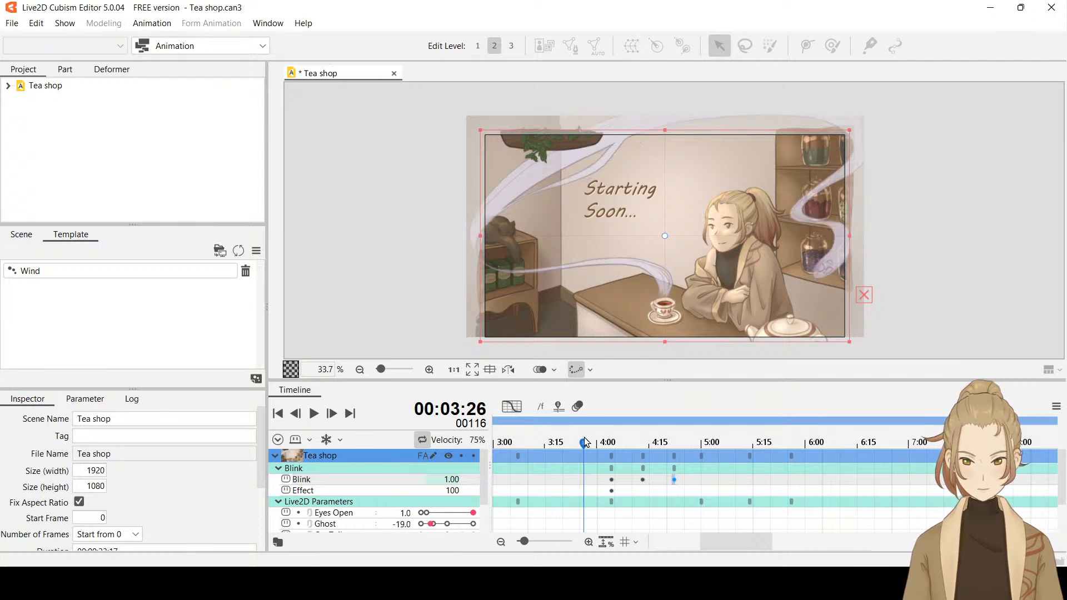
pyautogui.click(318, 419)
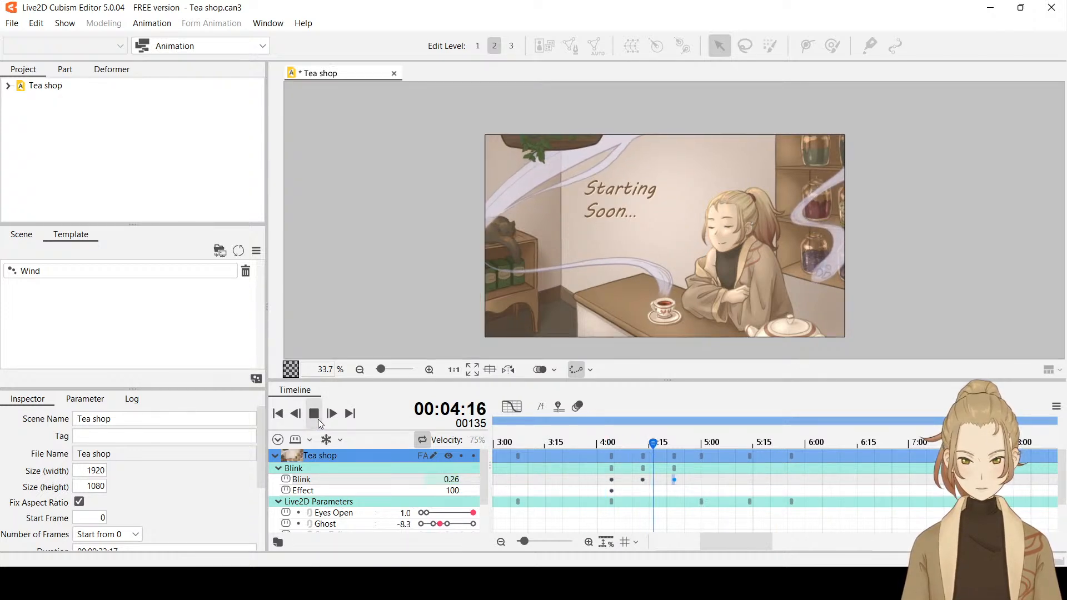
pyautogui.click(318, 420)
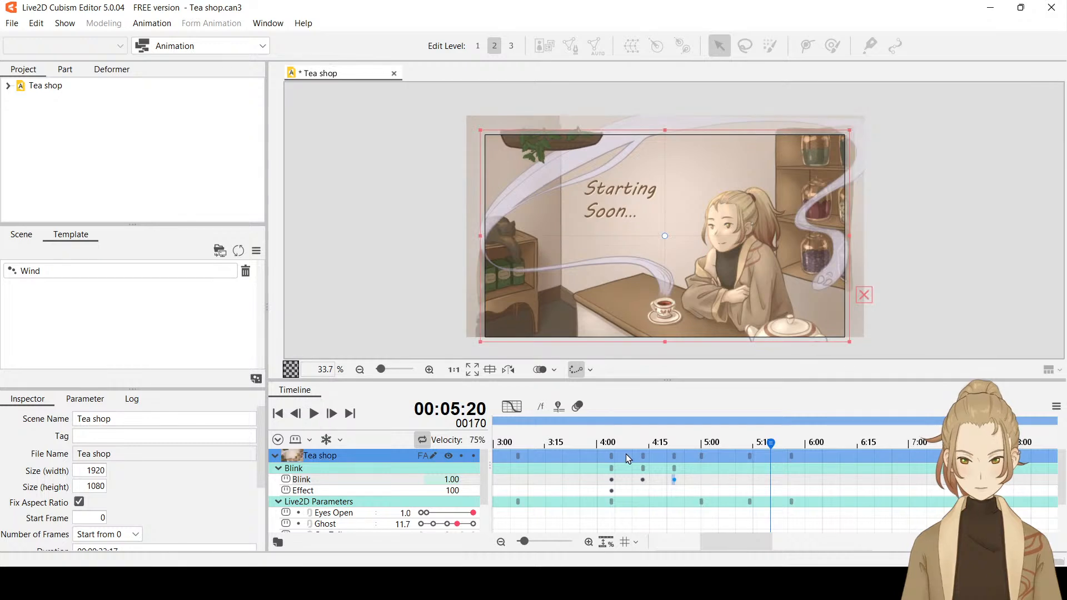
# Try an Effect value of 70 on the Blink group's key at 4:04 and play back the blink.
pyautogui.click(612, 444)
pyautogui.click(612, 491)
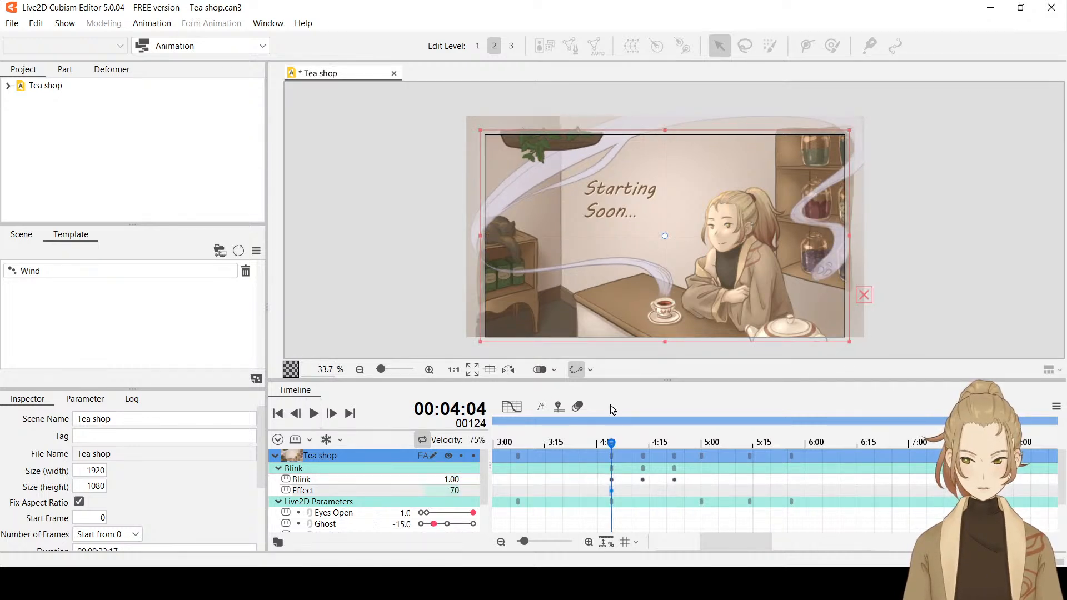
pyautogui.click(313, 414)
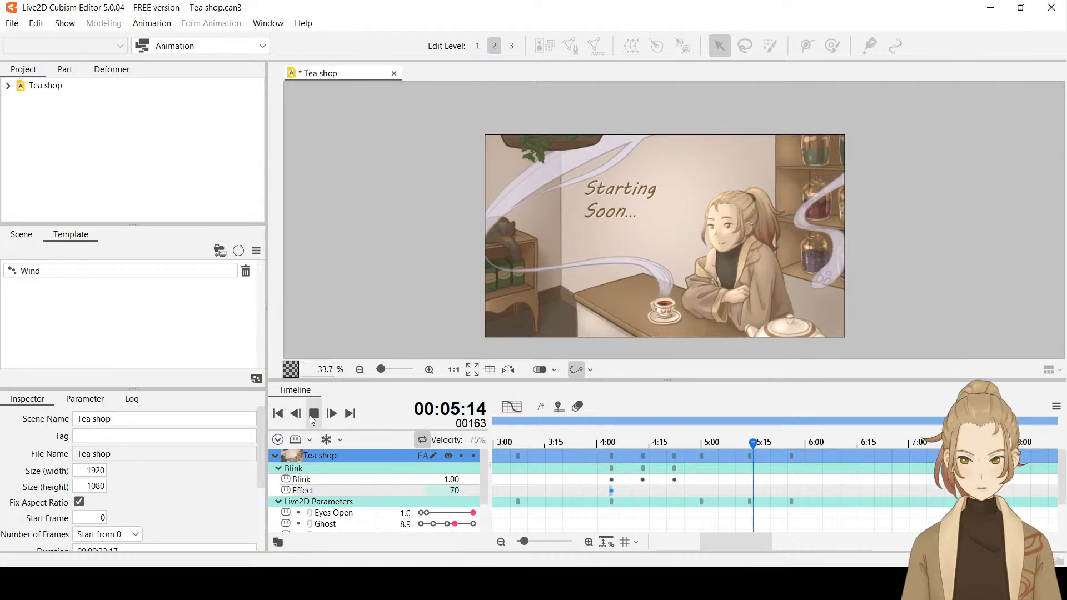
pyautogui.click(313, 414)
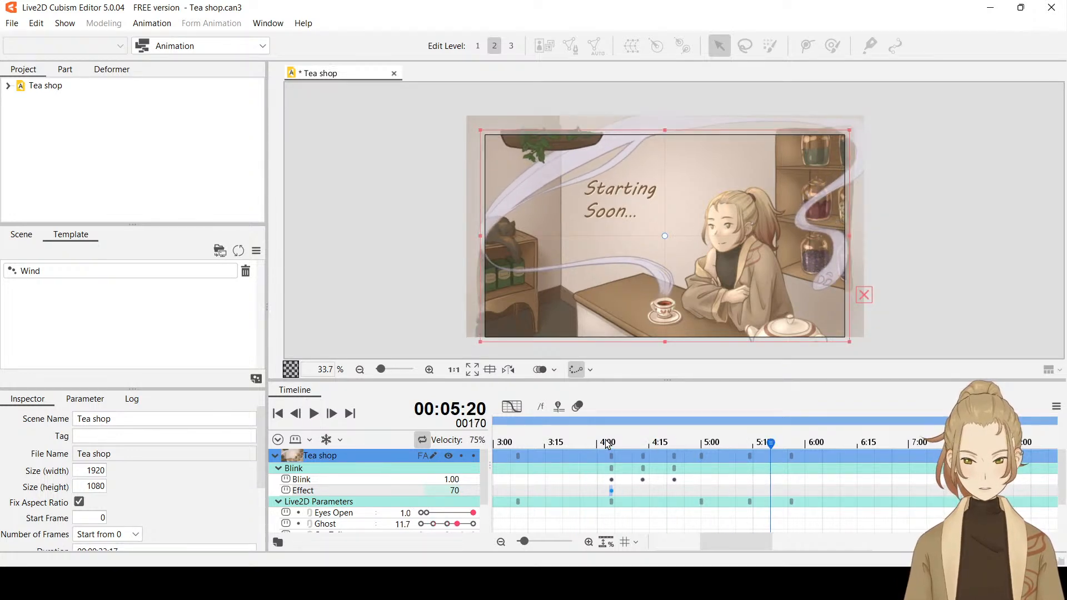
# Try an Effect value of 49 on the key at 4:04 and replay the blink to compare.
pyautogui.moveTo(607, 445); pyautogui.dragTo(535, 445)
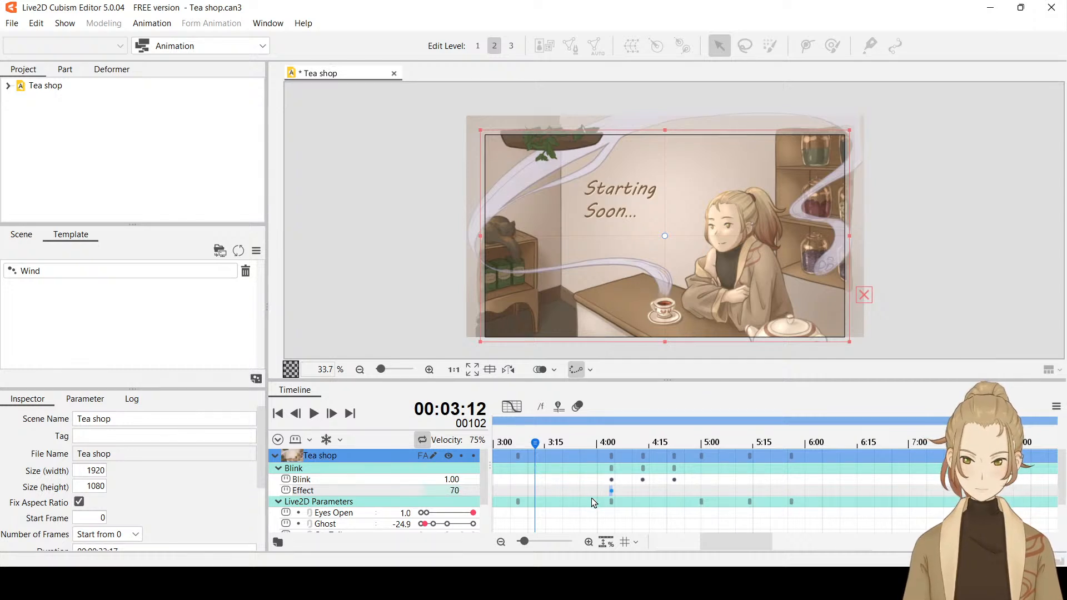
pyautogui.click(612, 443)
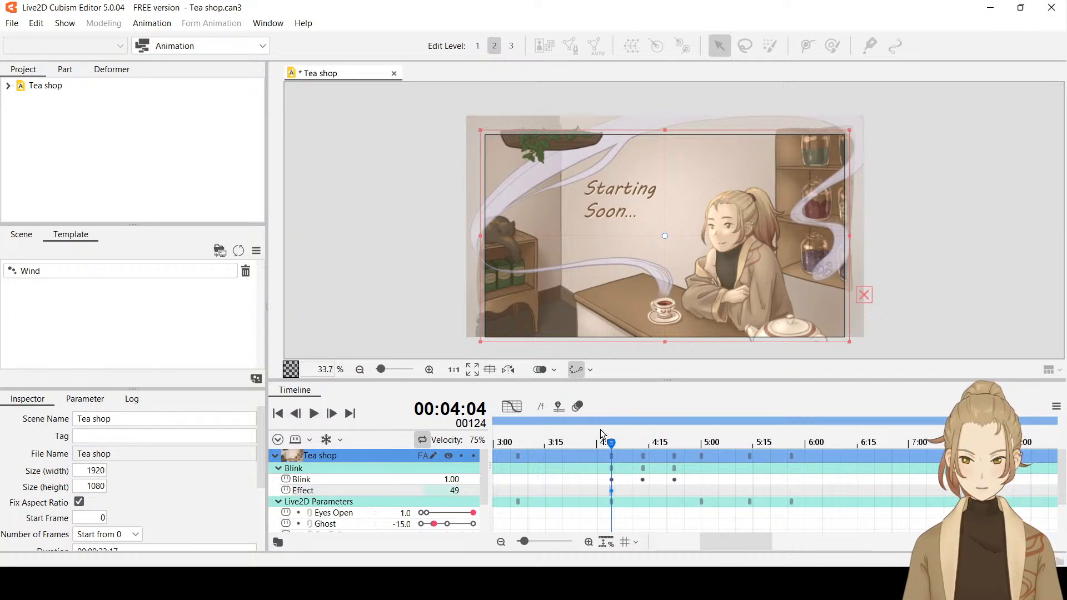
pyautogui.click(588, 432)
pyautogui.click(313, 414)
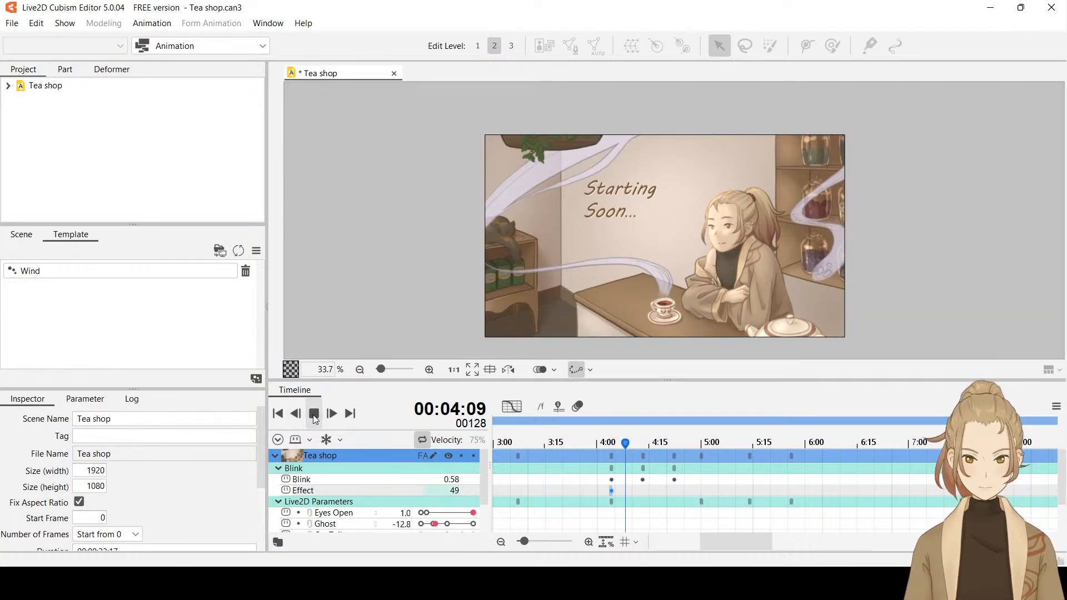
pyautogui.click(313, 414)
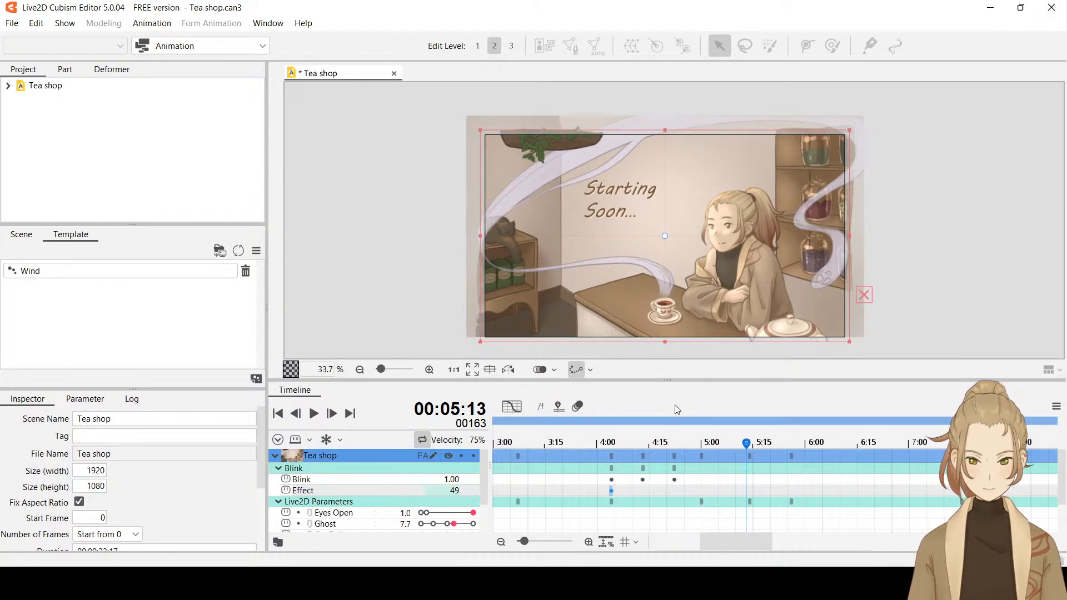
# Delete the Effect key at 4:04, replay the blink to check it, and stop playback.
pyautogui.moveTo(614, 443); pyautogui.dragTo(560, 442)
pyautogui.click(313, 414)
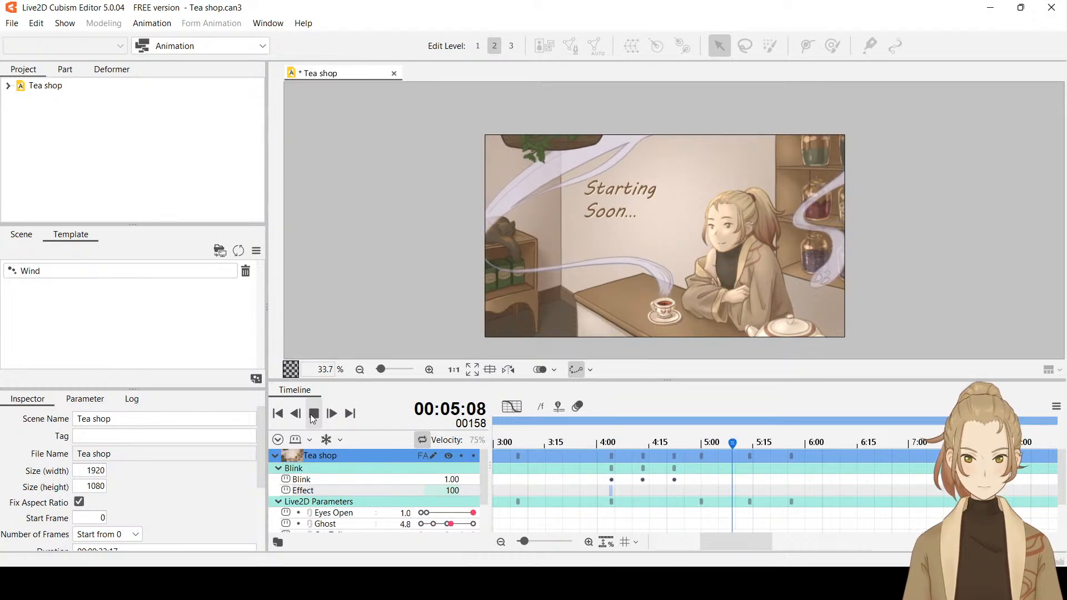
pyautogui.click(313, 414)
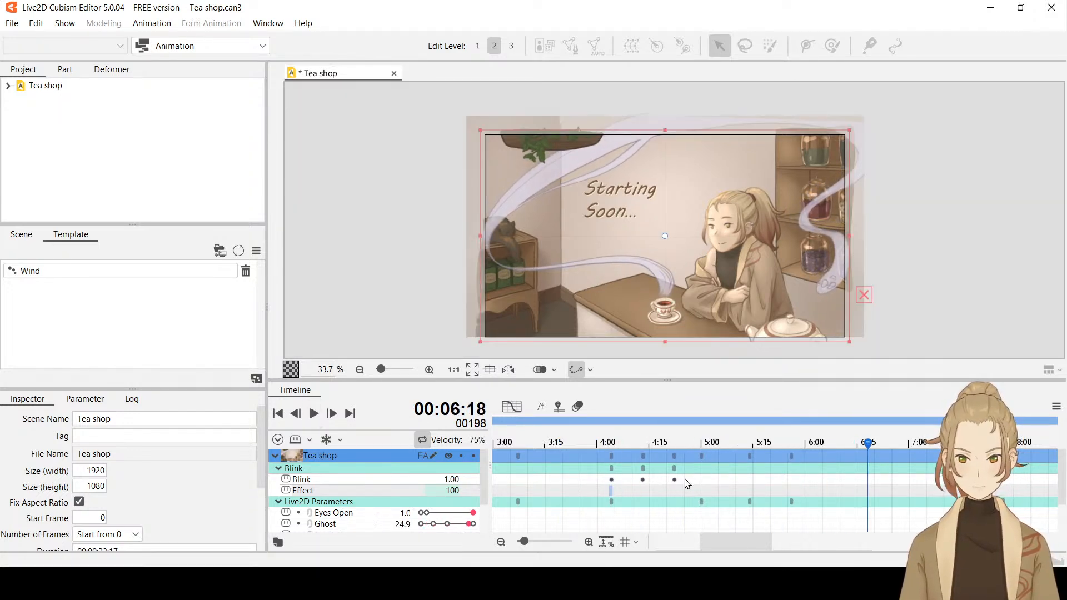
pyautogui.scroll(-2, 736, 486)
pyautogui.scroll(2, 664, 512)
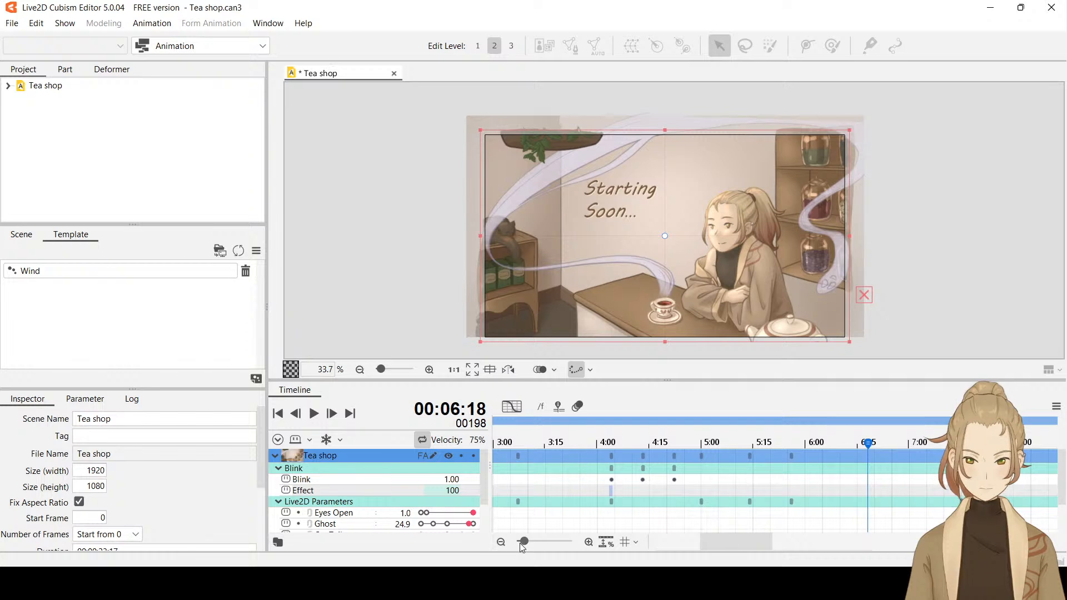
pyautogui.moveTo(523, 543); pyautogui.dragTo(507, 542)
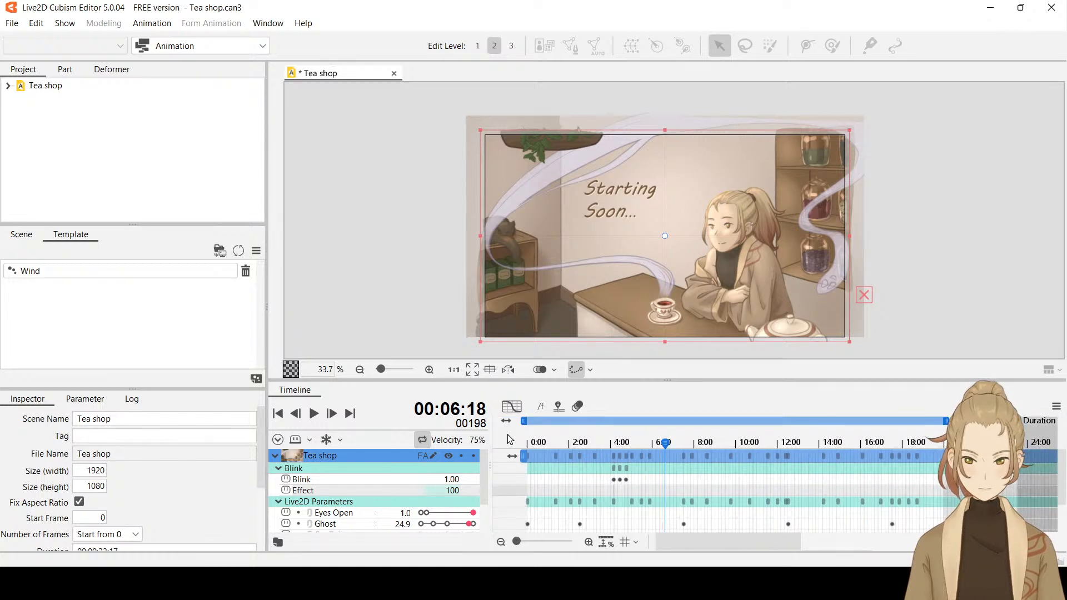
# Play the whole scene from the first frame to review the blink in context, stopping playback past 13 seconds.
pyautogui.press('Home')
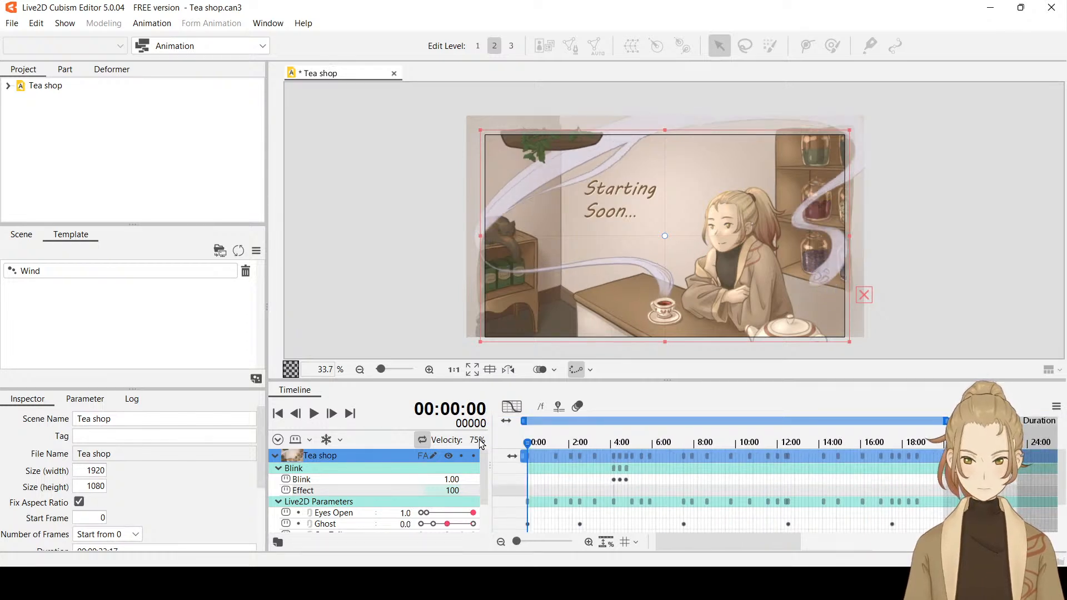
pyautogui.click(312, 414)
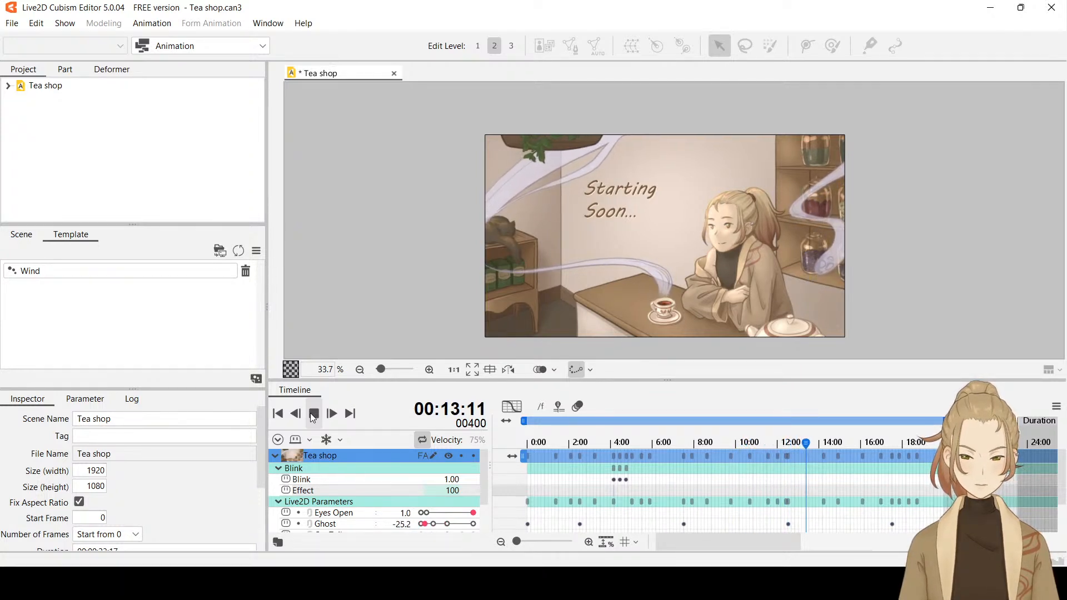
pyautogui.click(314, 414)
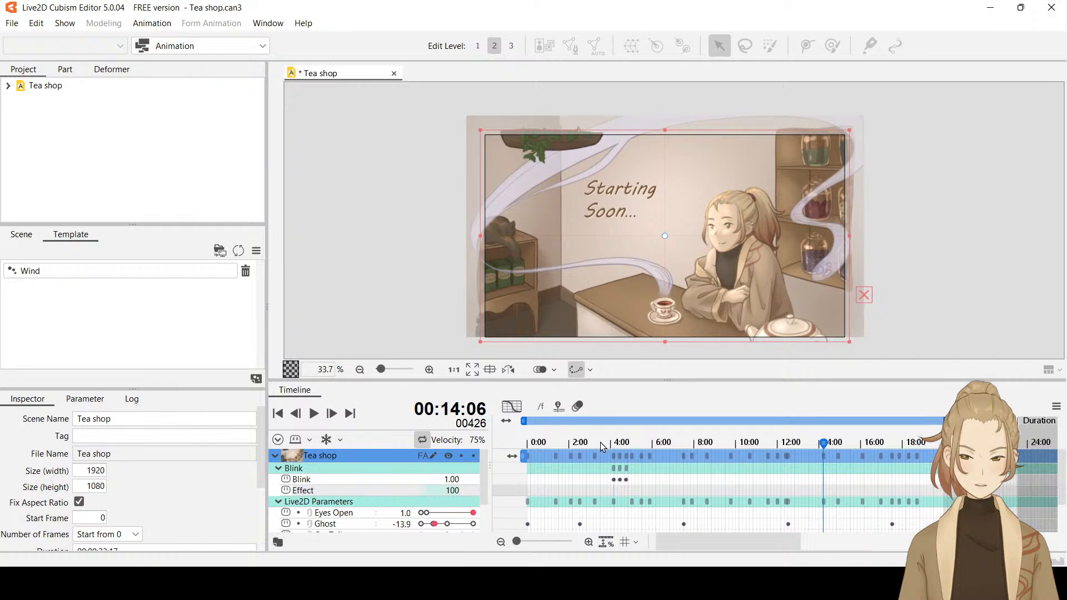
# Replay the blink twice from shortly before its first key, the second time from 3:07, stopping playback each time.
pyautogui.click(601, 443)
pyautogui.click(314, 413)
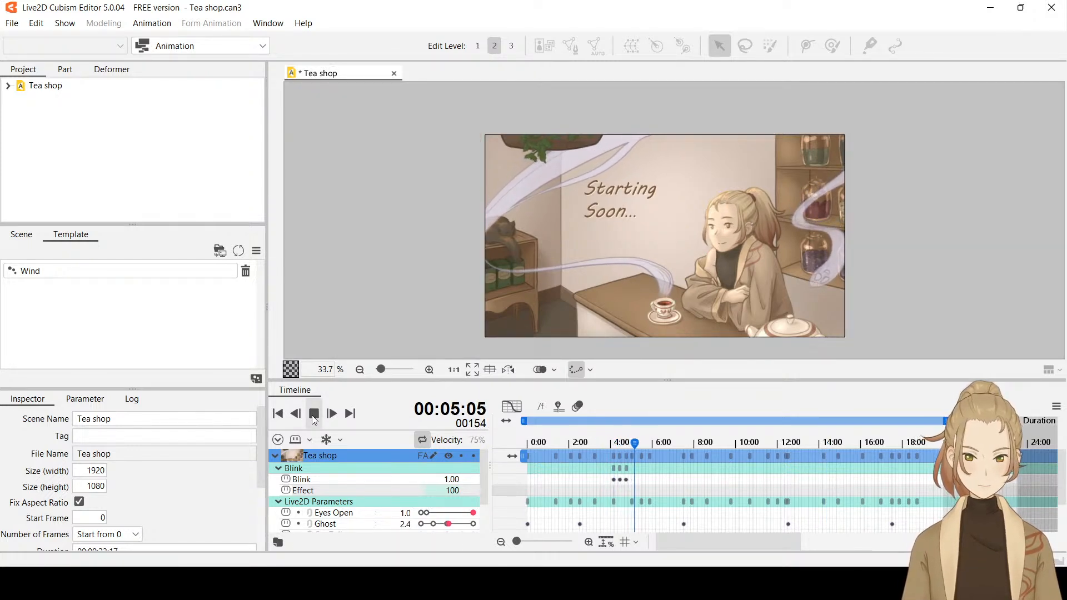
pyautogui.click(314, 415)
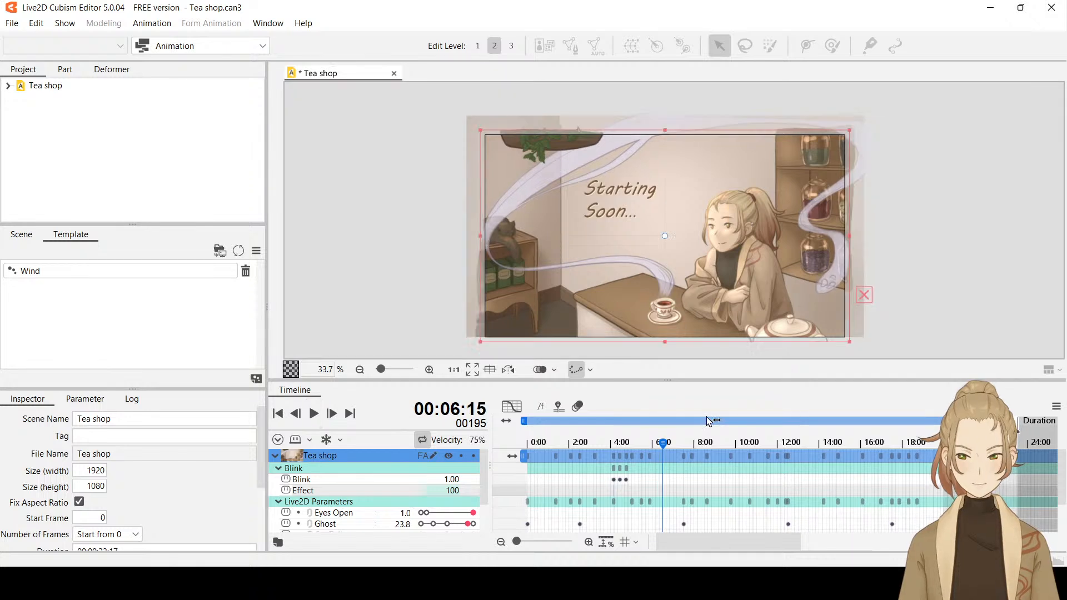
pyautogui.moveTo(591, 443); pyautogui.dragTo(596, 443)
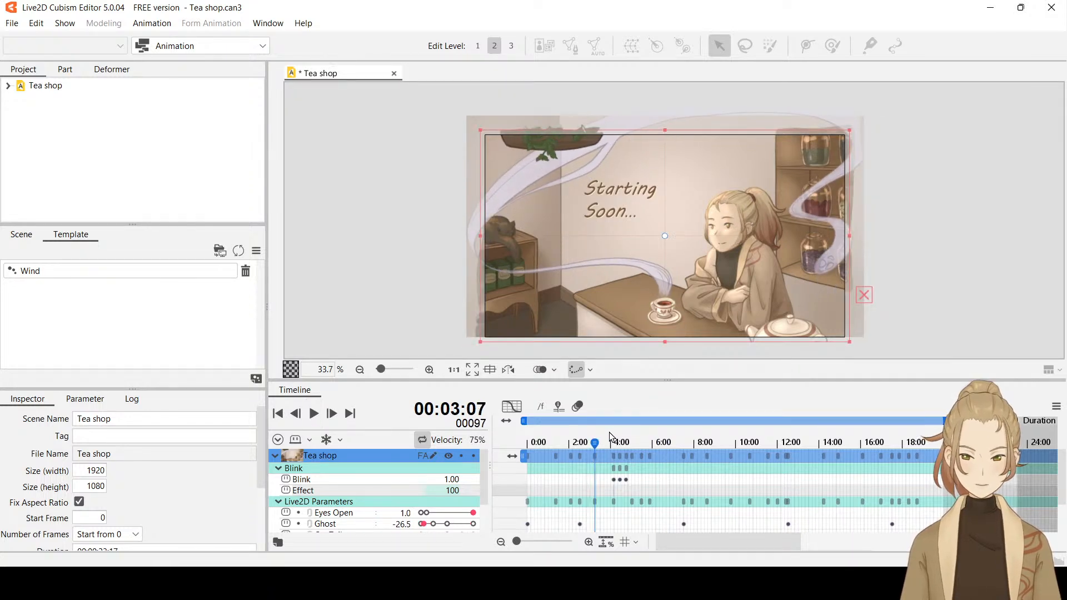
pyautogui.click(314, 414)
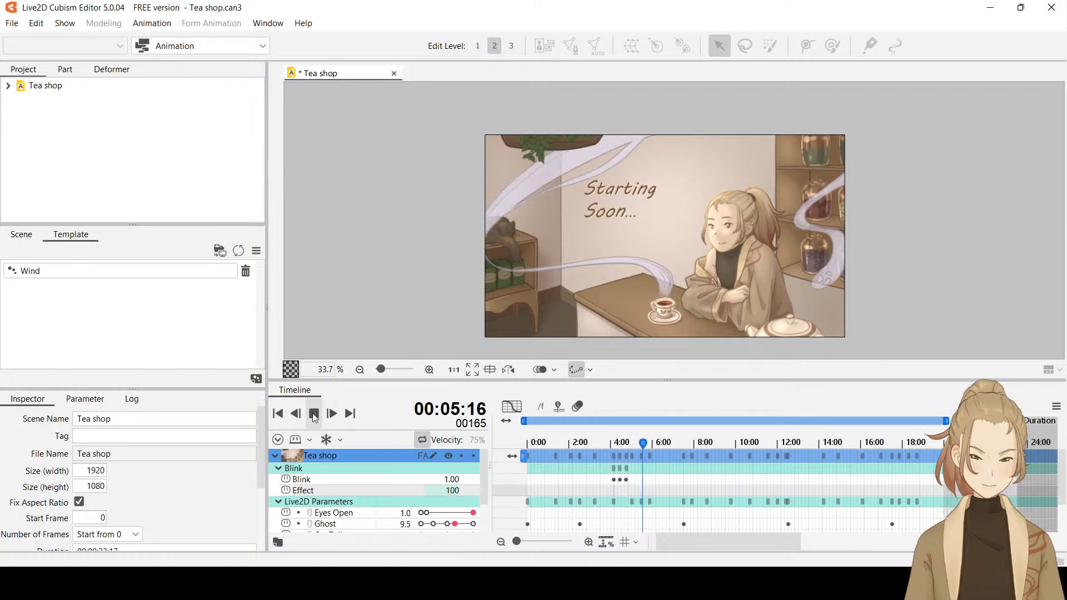
pyautogui.click(314, 414)
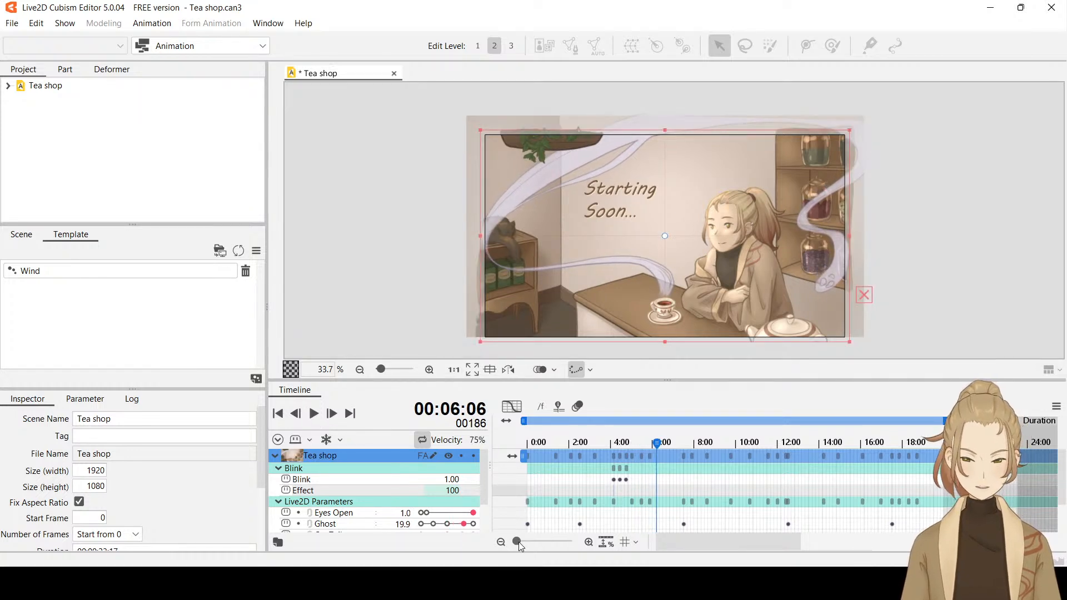
# Show the Blink keyframes around 4:04 as a graph curve and select the key at 4:04.
pyautogui.moveTo(518, 542); pyautogui.dragTo(522, 542)
pyautogui.moveTo(770, 542); pyautogui.dragTo(732, 546)
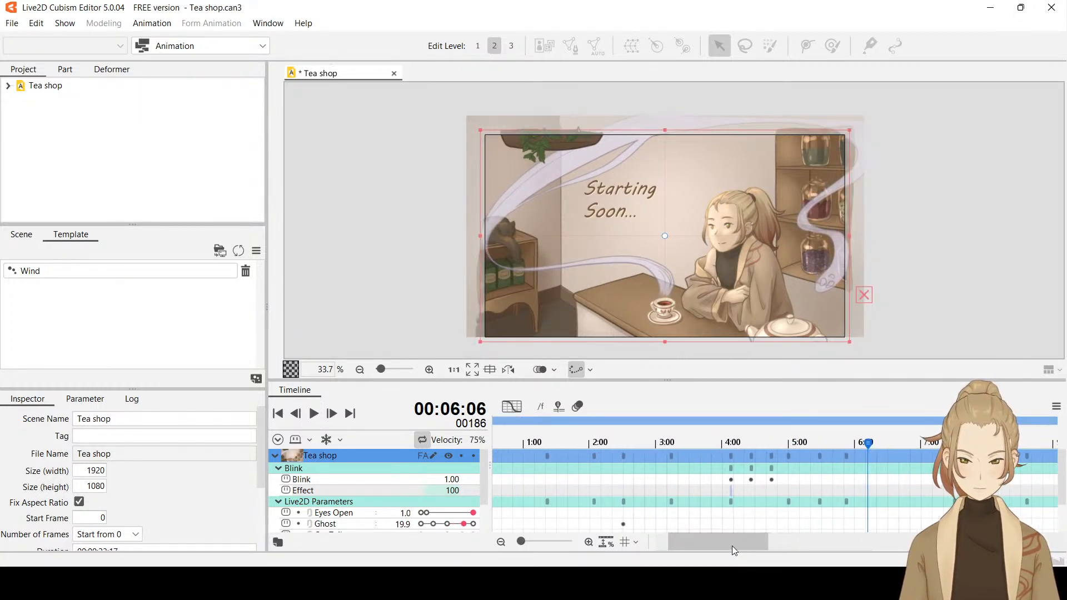
pyautogui.click(732, 473)
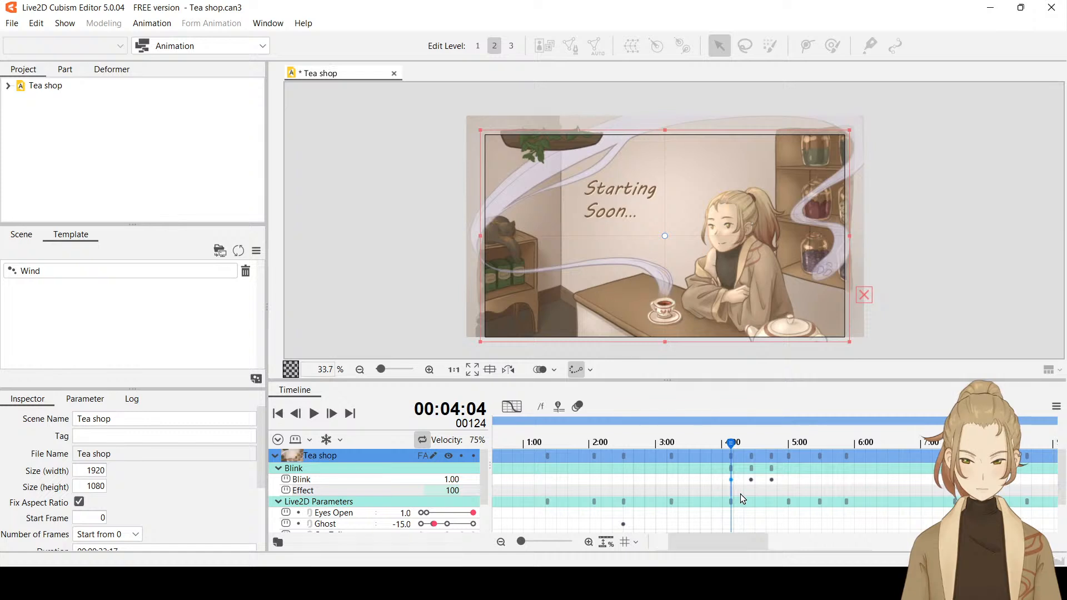
pyautogui.moveTo(521, 543); pyautogui.dragTo(525, 543)
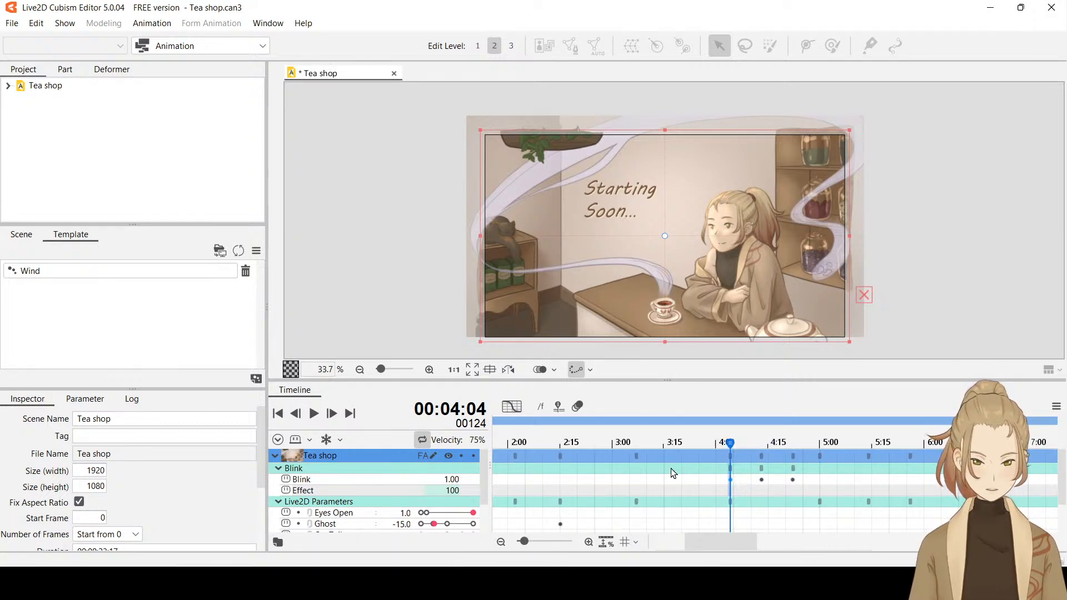
pyautogui.click(363, 482)
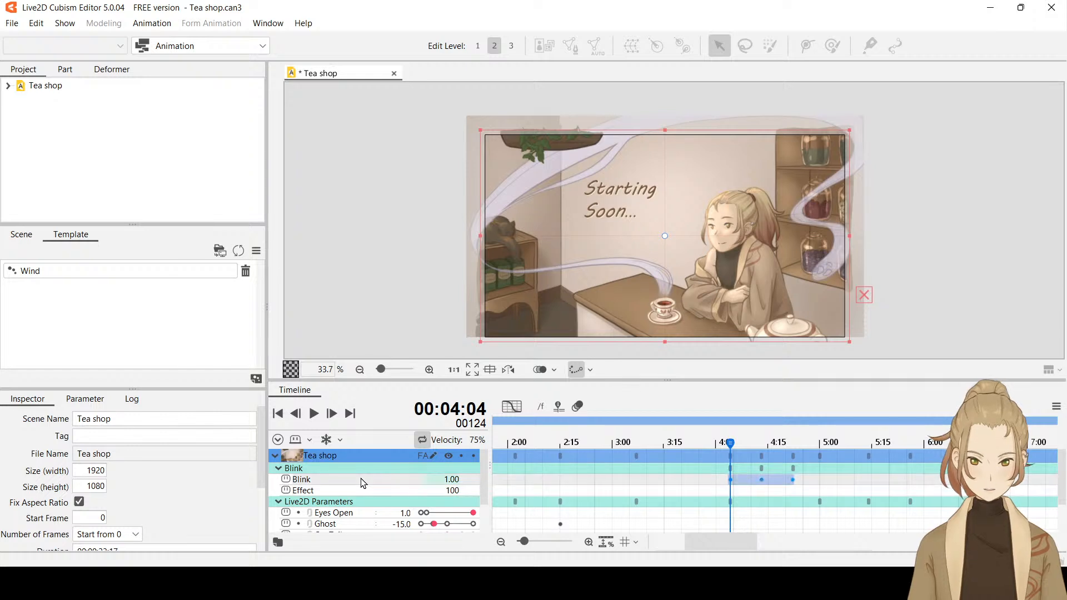
pyautogui.click(518, 407)
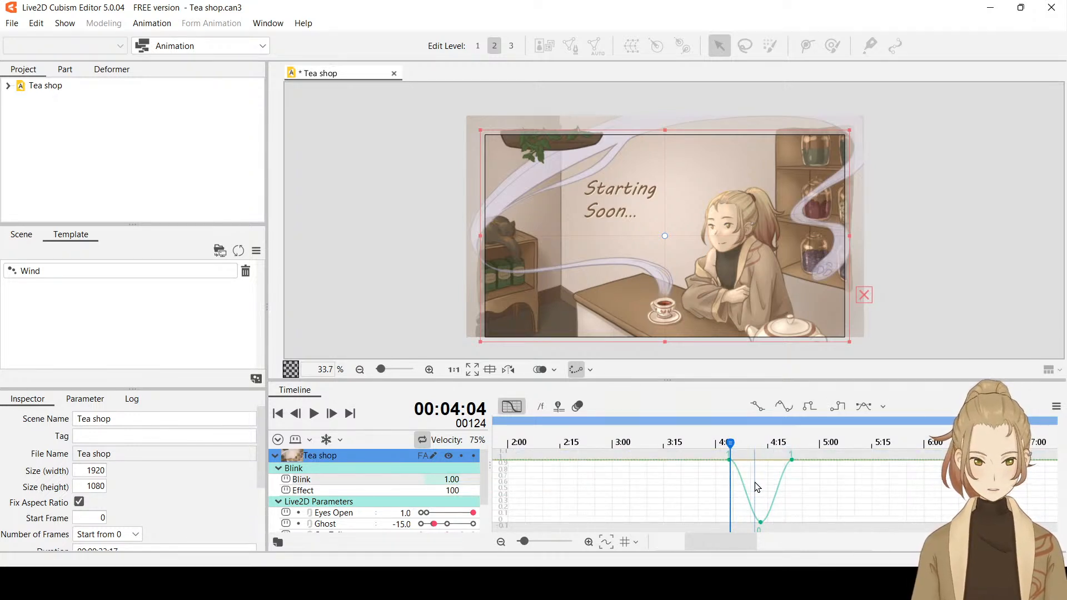
pyautogui.moveTo(732, 464)
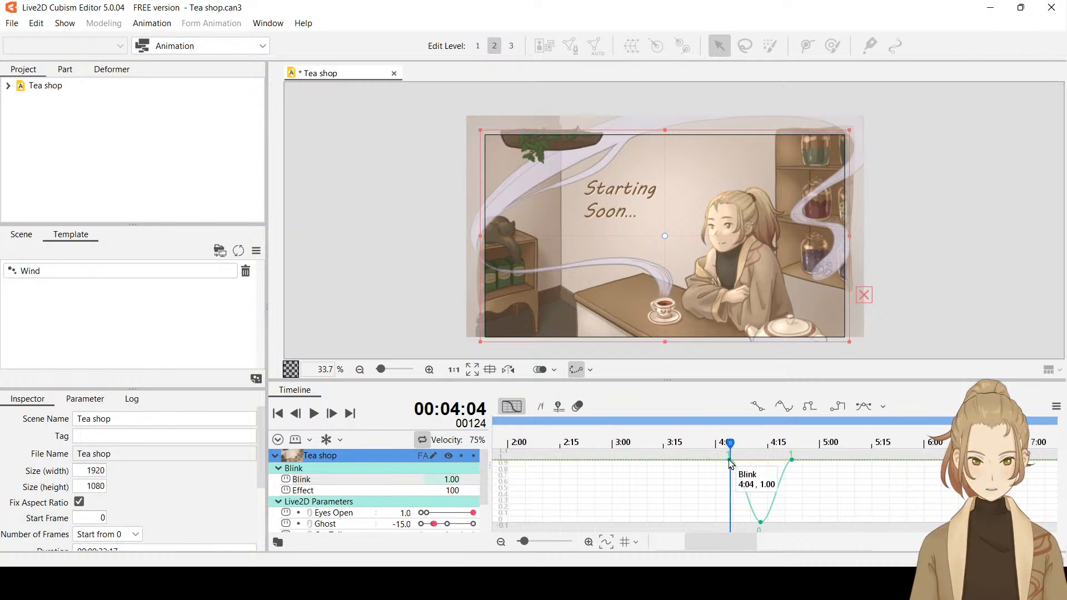
pyautogui.click(732, 465)
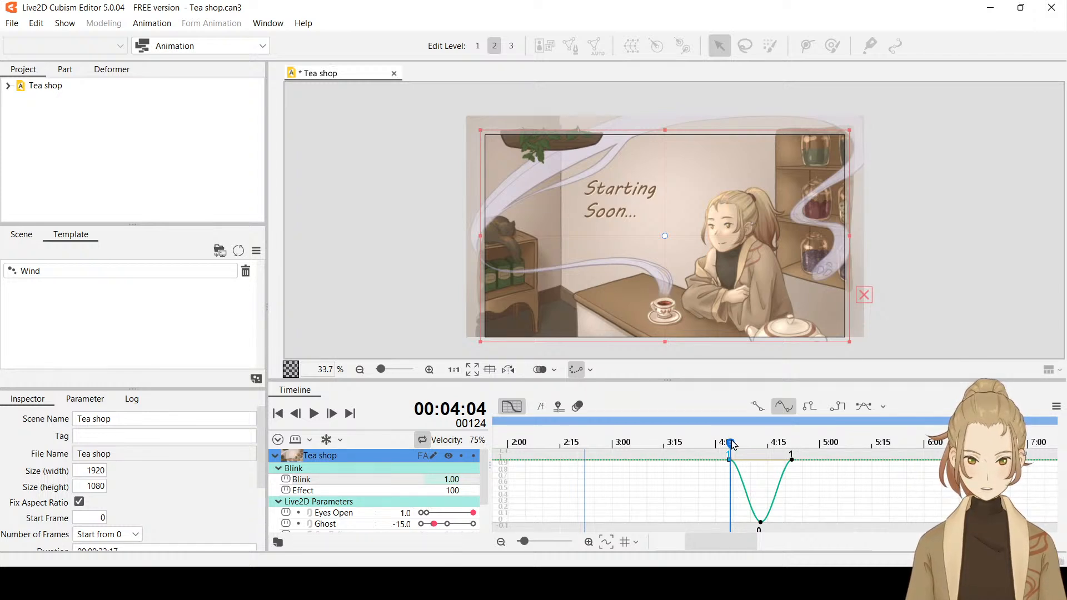
# Move the closed-eye key of the Blink curve to 4:10 with a value of 0.00, trying 4:11 and 4:09 on the way.
pyautogui.moveTo(732, 443); pyautogui.dragTo(762, 448)
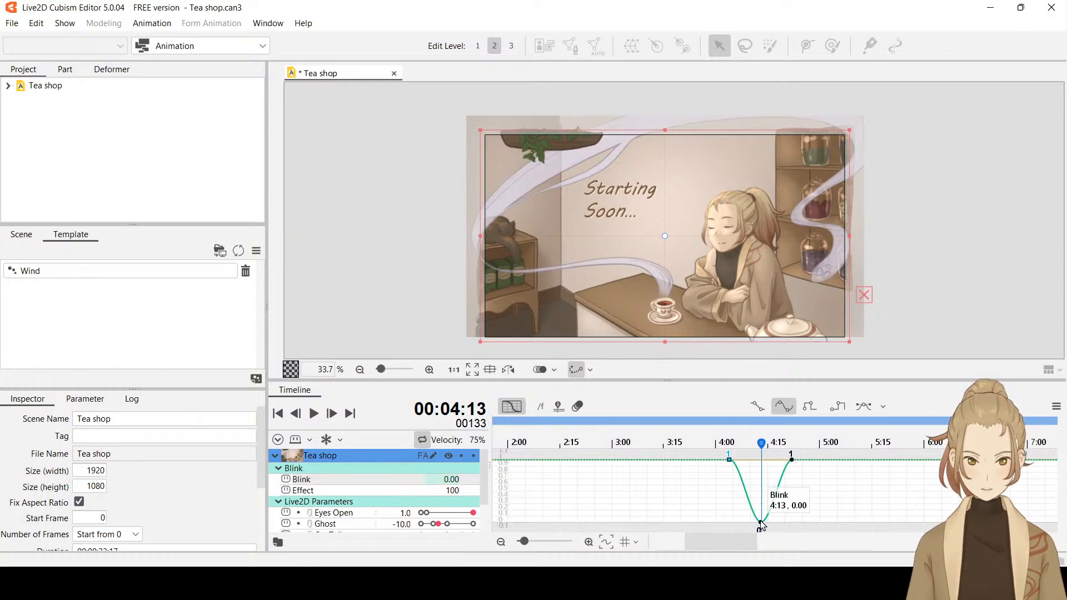
pyautogui.moveTo(761, 523); pyautogui.dragTo(756, 526)
pyautogui.moveTo(763, 448); pyautogui.dragTo(757, 448)
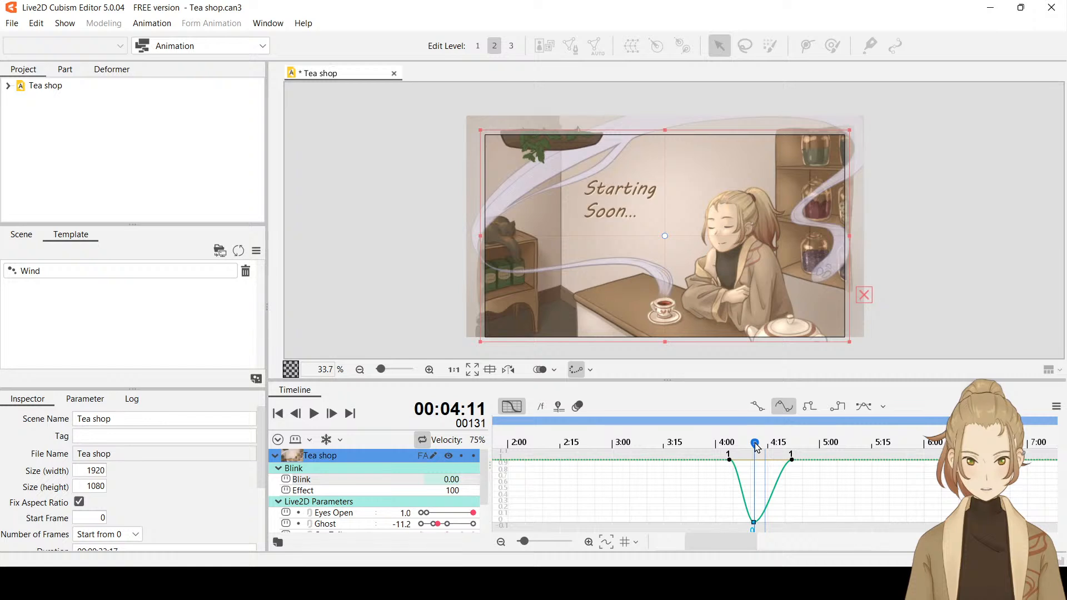
pyautogui.moveTo(755, 522); pyautogui.dragTo(748, 522)
pyautogui.moveTo(755, 444); pyautogui.dragTo(749, 449)
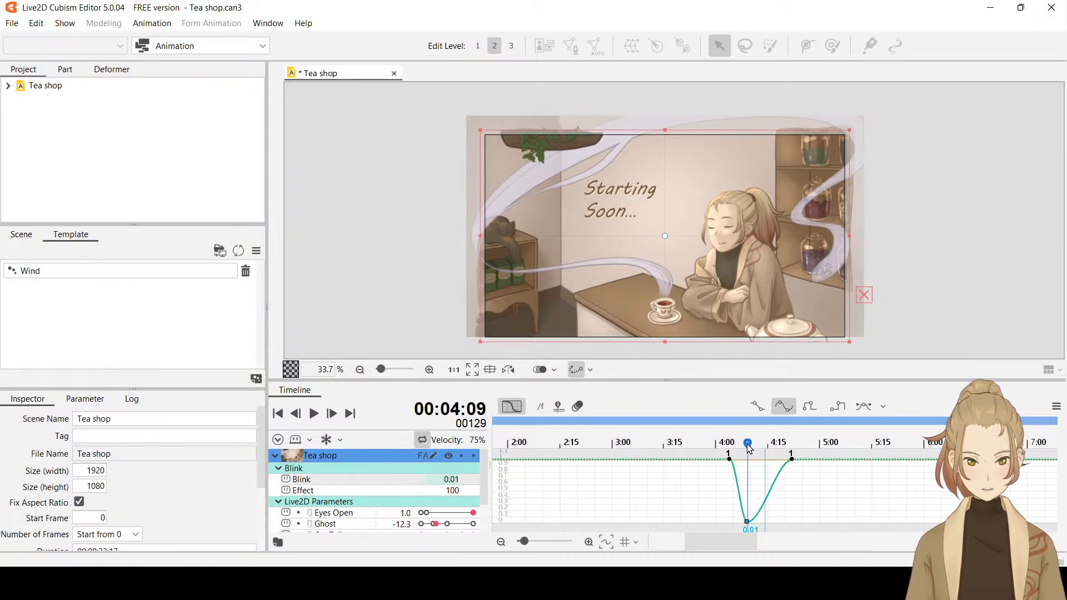
pyautogui.click(747, 521)
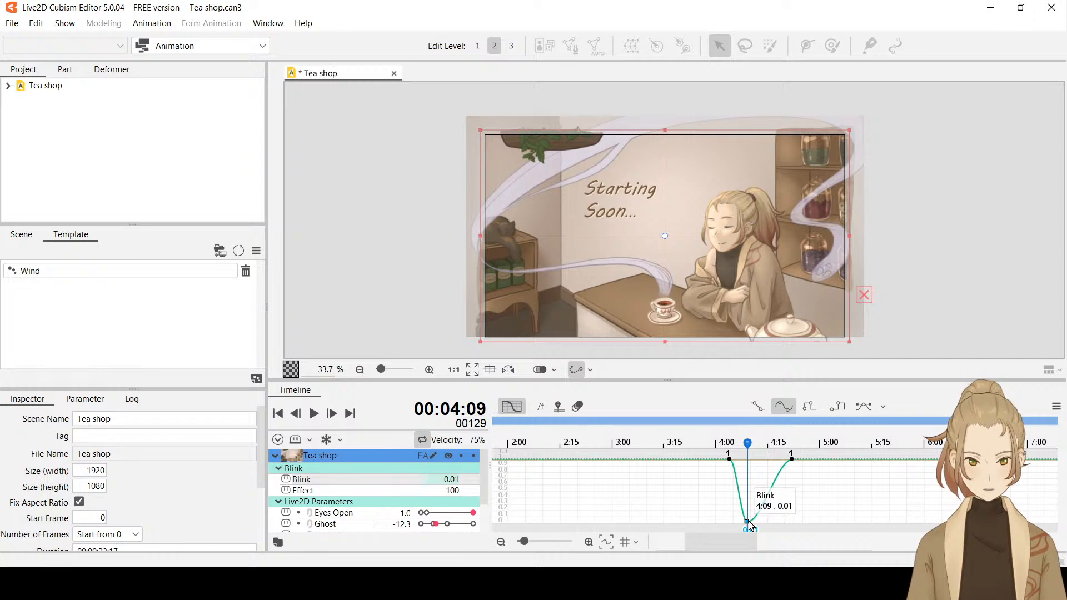
pyautogui.moveTo(748, 521); pyautogui.dragTo(751, 520)
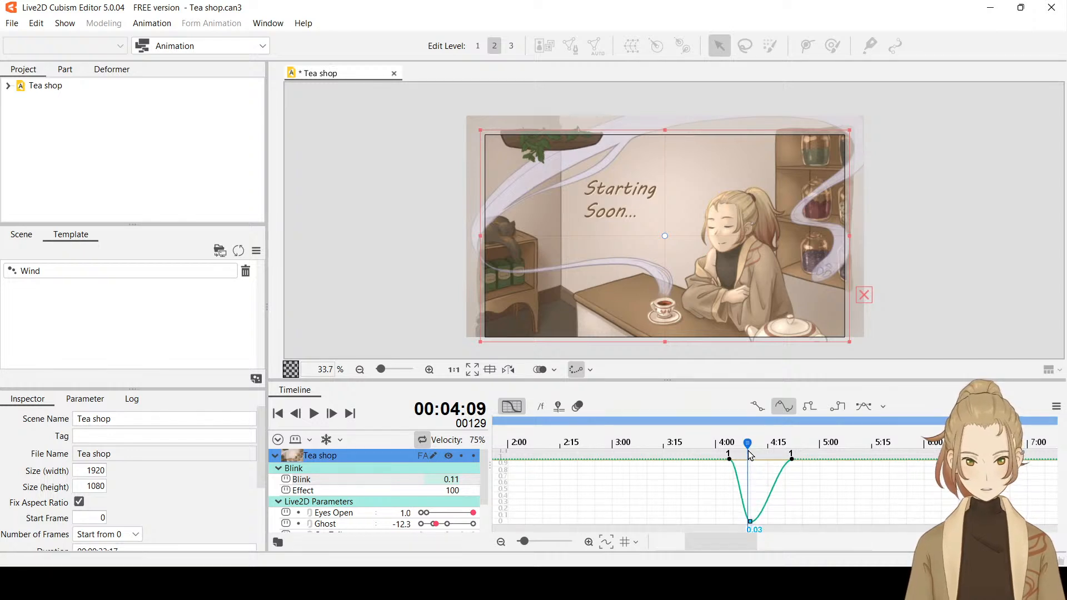
pyautogui.moveTo(751, 456); pyautogui.dragTo(753, 453)
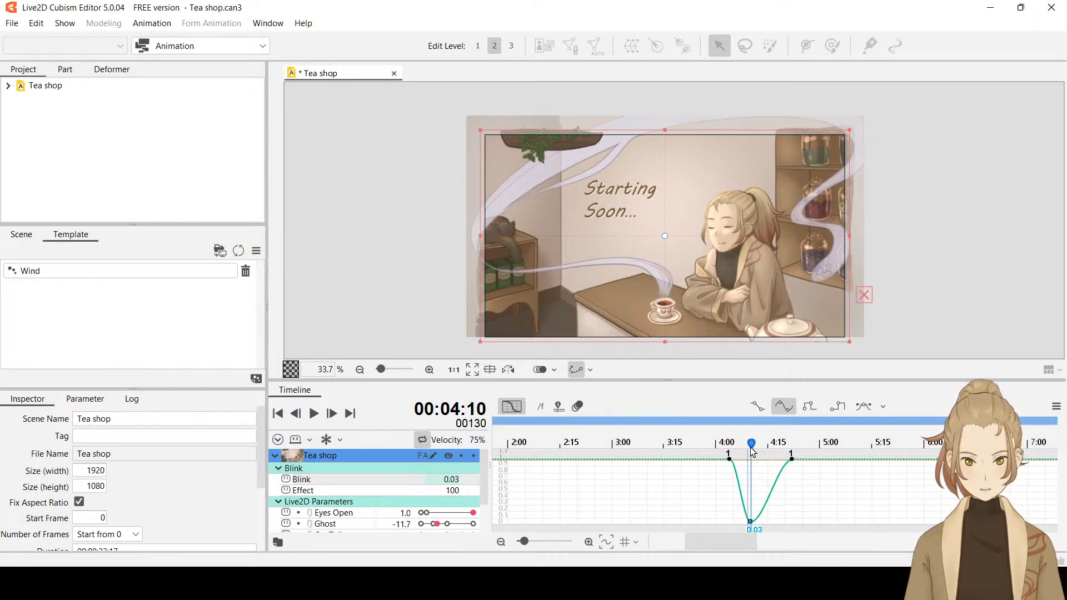
pyautogui.moveTo(751, 522); pyautogui.dragTo(753, 532)
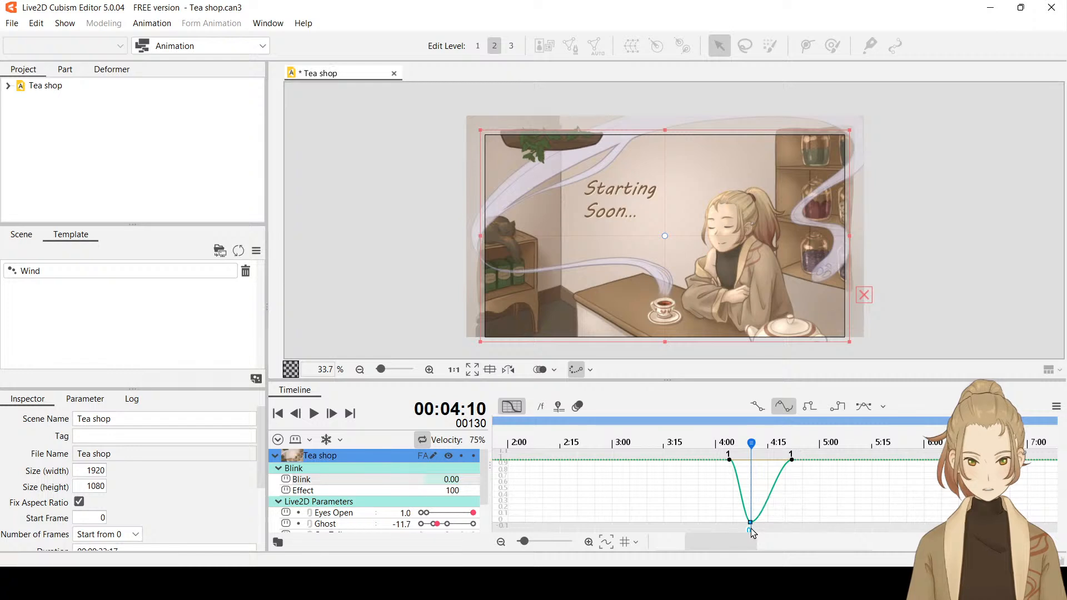
# Move the reopening key of the Blink curve to 4:16, keeping its value at 1.00.
pyautogui.moveTo(746, 442); pyautogui.dragTo(774, 463)
pyautogui.click(776, 447)
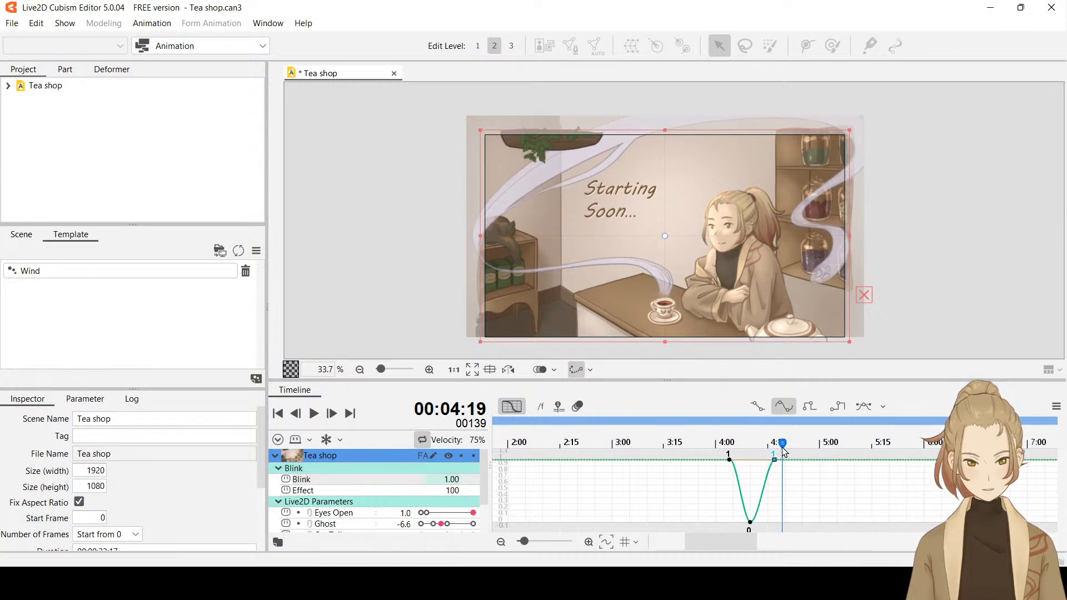
pyautogui.press('Left')
pyautogui.press('Right')
pyautogui.press('Left')
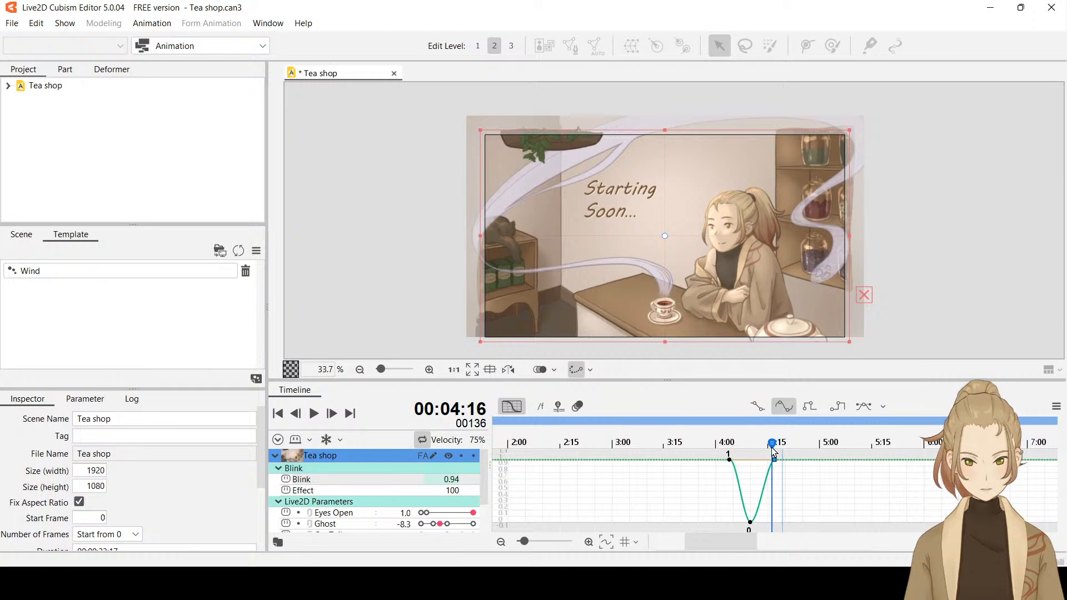
pyautogui.press('Right')
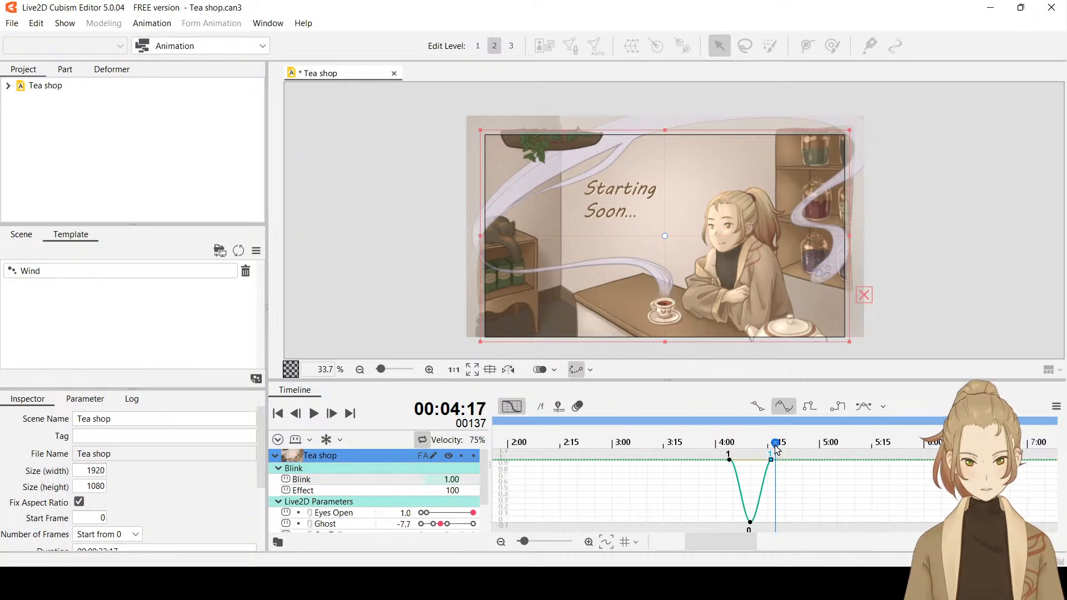
pyautogui.moveTo(774, 463); pyautogui.dragTo(770, 459)
# Play the tightened blink from 3:19 and again from 3:25 to judge its speed.
pyautogui.click(697, 455)
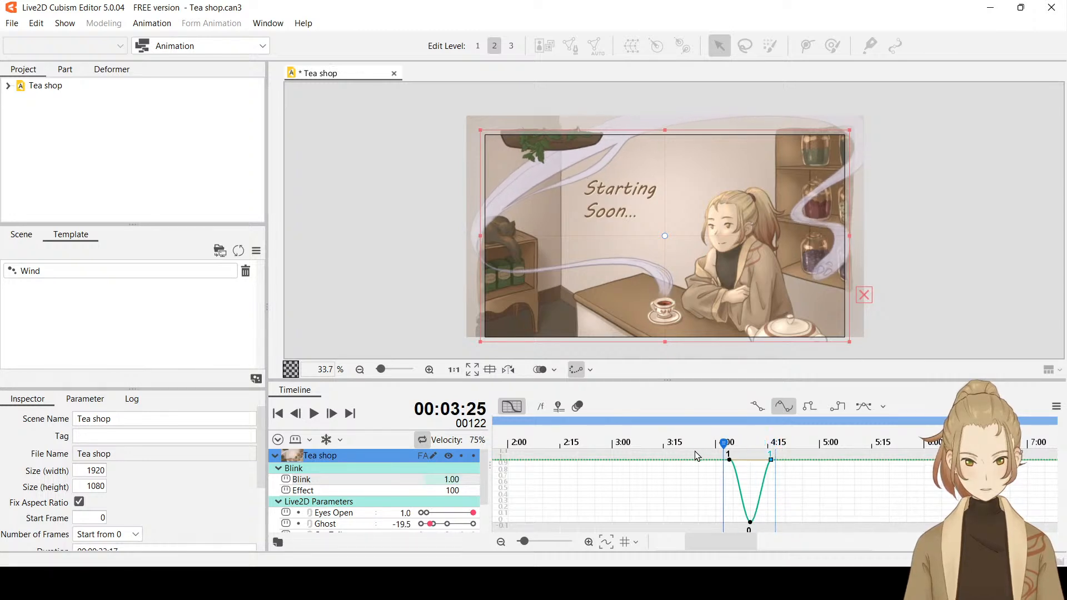
pyautogui.moveTo(697, 456); pyautogui.dragTo(681, 456)
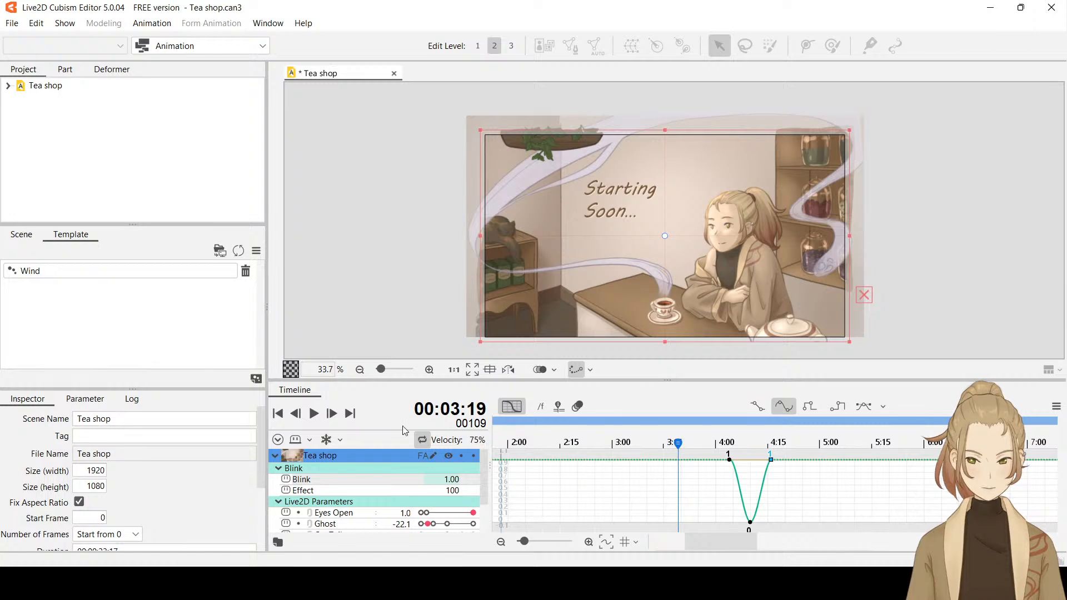
pyautogui.click(313, 418)
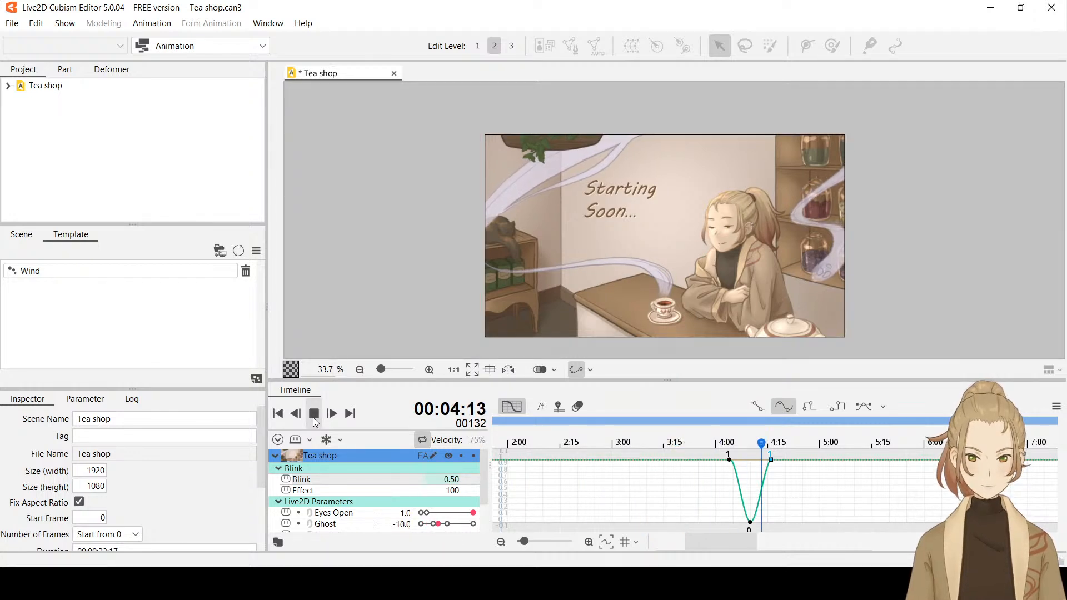
pyautogui.click(313, 418)
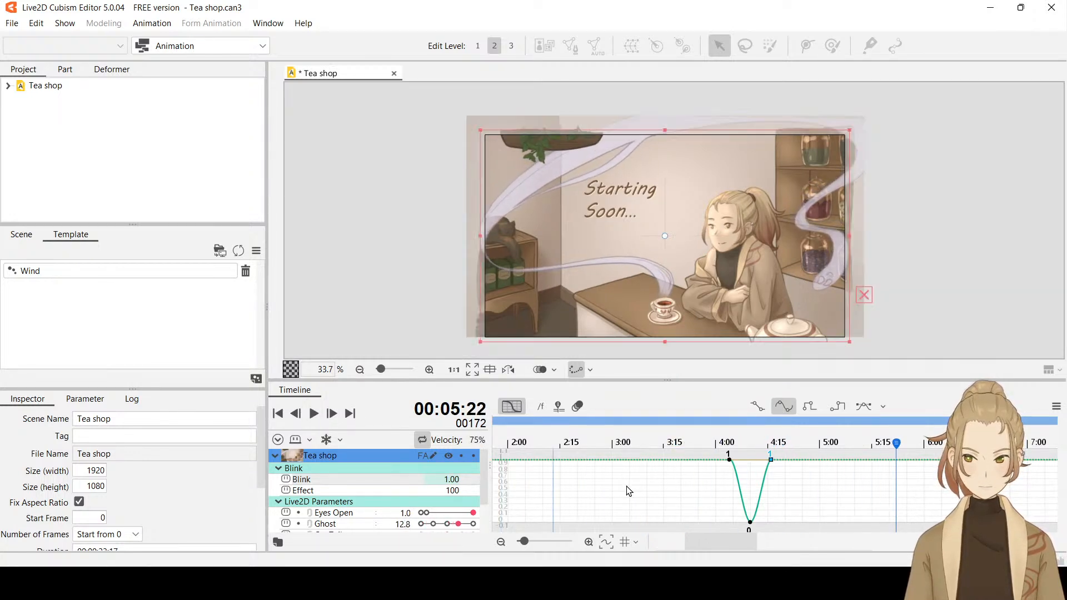
pyautogui.click(700, 445)
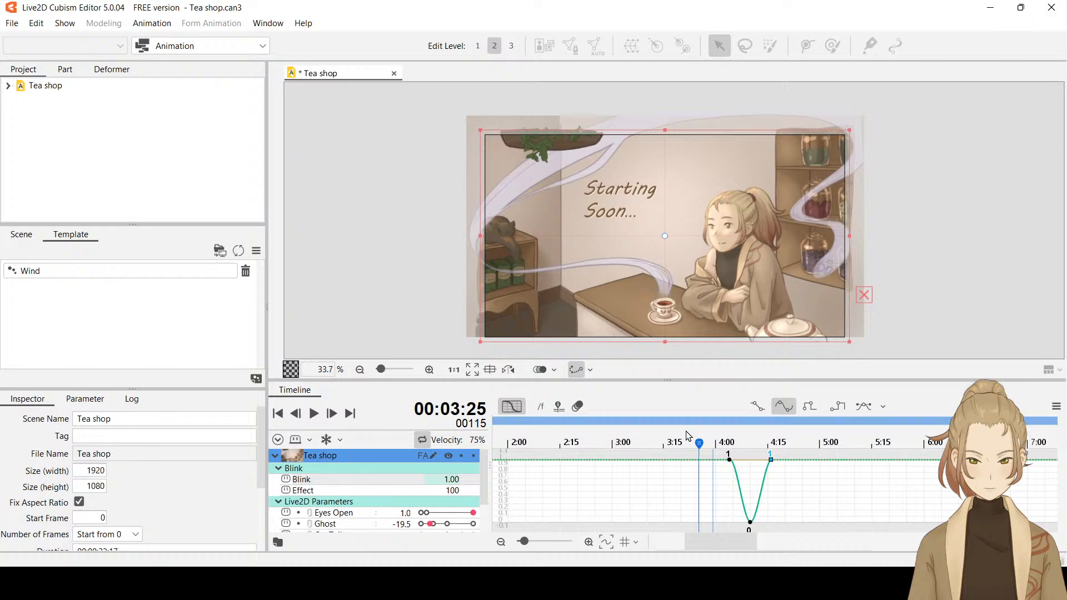
pyautogui.click(313, 414)
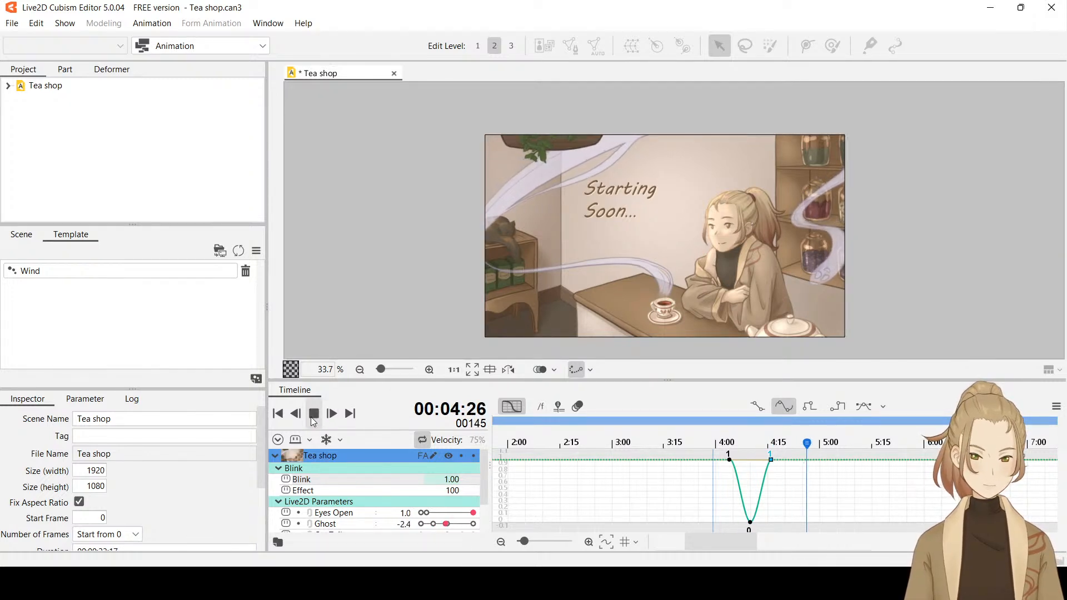
# Move the closed-eye key to 4:11 at 0.01 and the reopening key to 4:17, and replay the blink from 3:28.
pyautogui.click(751, 523)
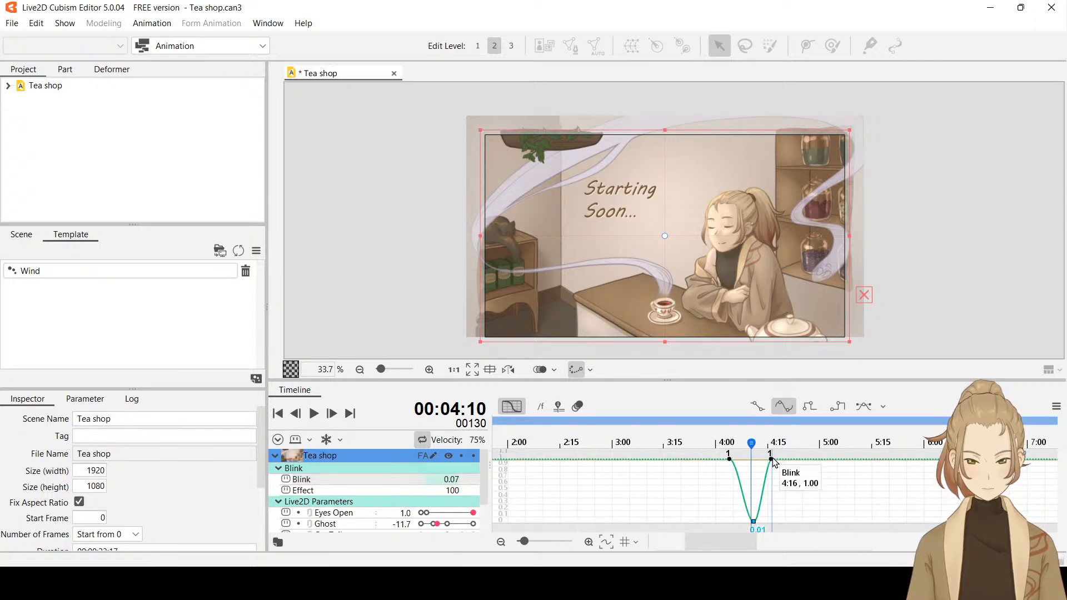
pyautogui.click(772, 460)
pyautogui.click(710, 442)
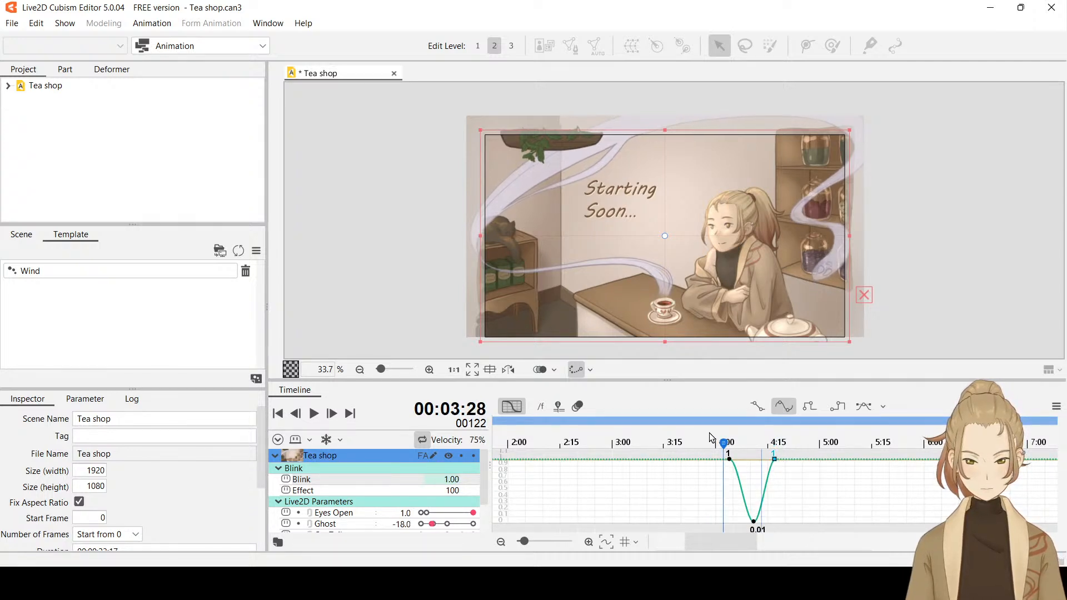
pyautogui.click(314, 414)
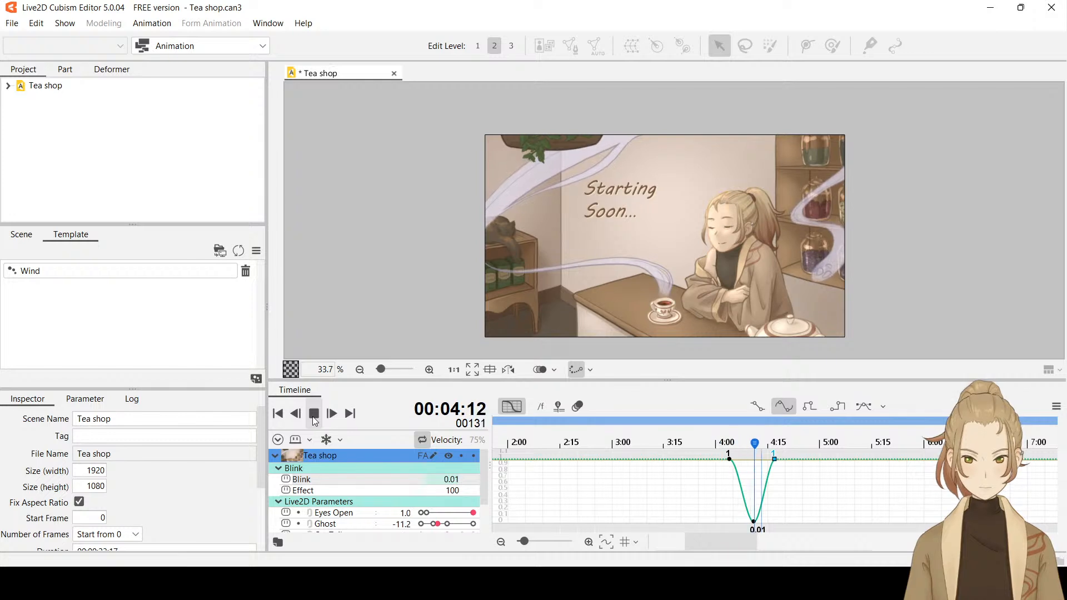
pyautogui.click(314, 417)
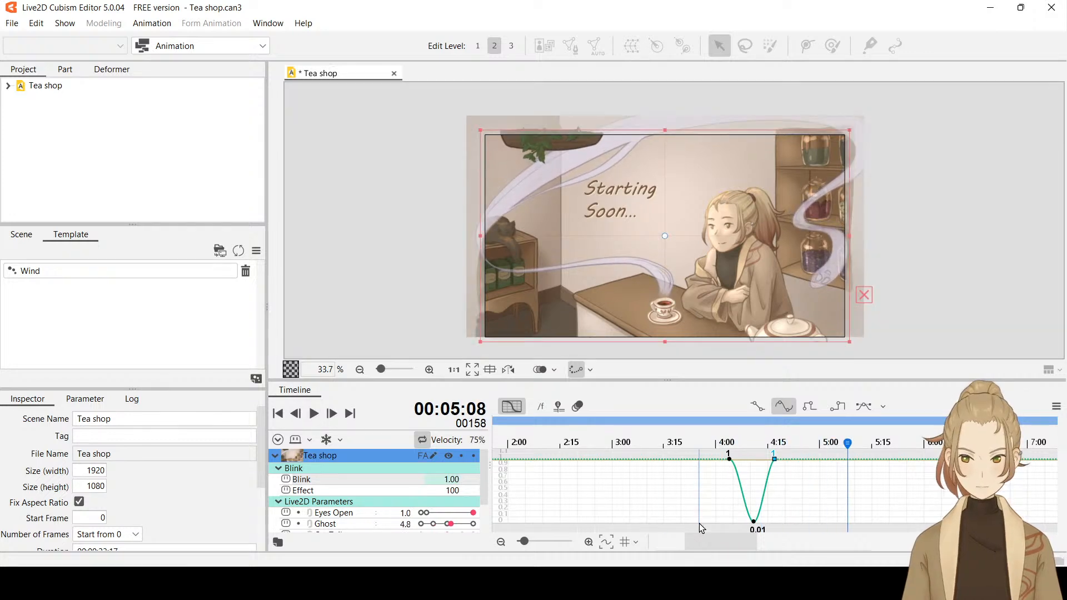
# Return the timeline from the curve graph to the full keyframe view and play the animation from 0:00 to check the blink.
pyautogui.click(522, 408)
pyautogui.moveTo(733, 538); pyautogui.dragTo(677, 541)
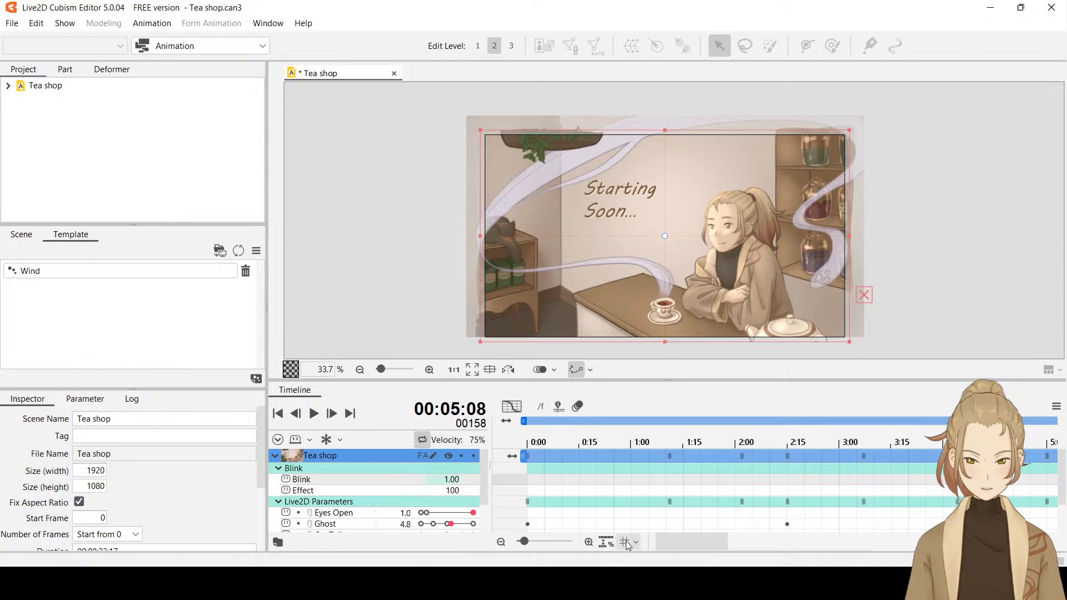
pyautogui.moveTo(521, 542); pyautogui.dragTo(478, 548)
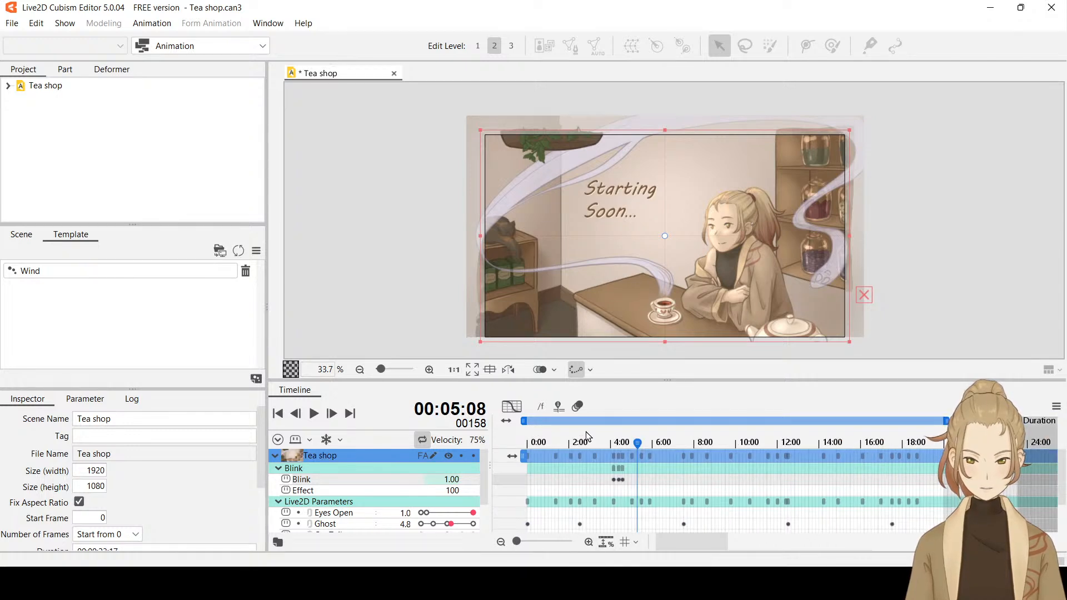
pyautogui.moveTo(588, 436); pyautogui.dragTo(498, 443)
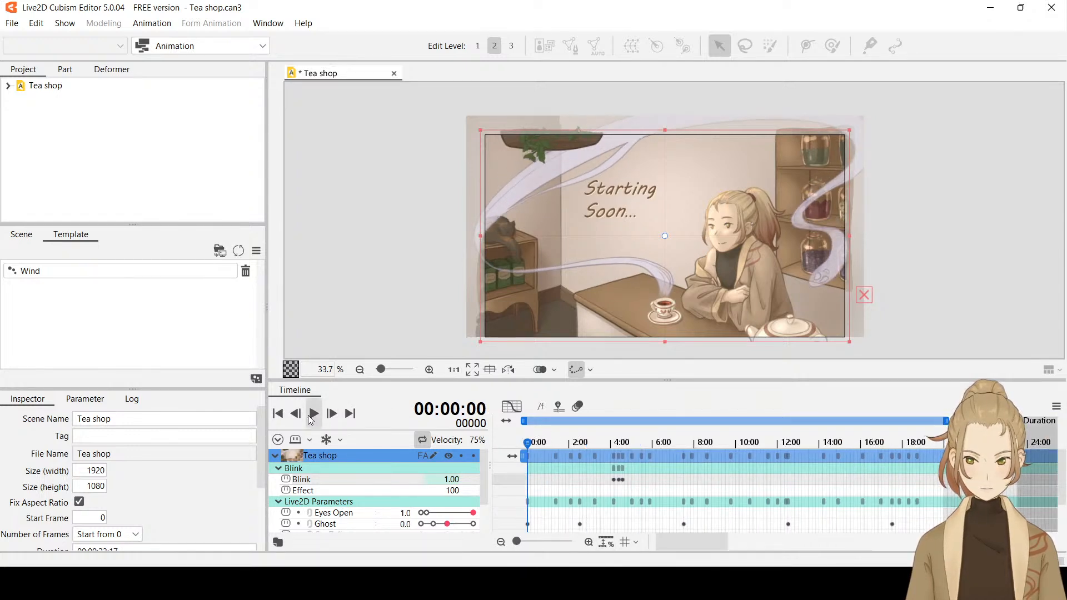
pyautogui.click(309, 417)
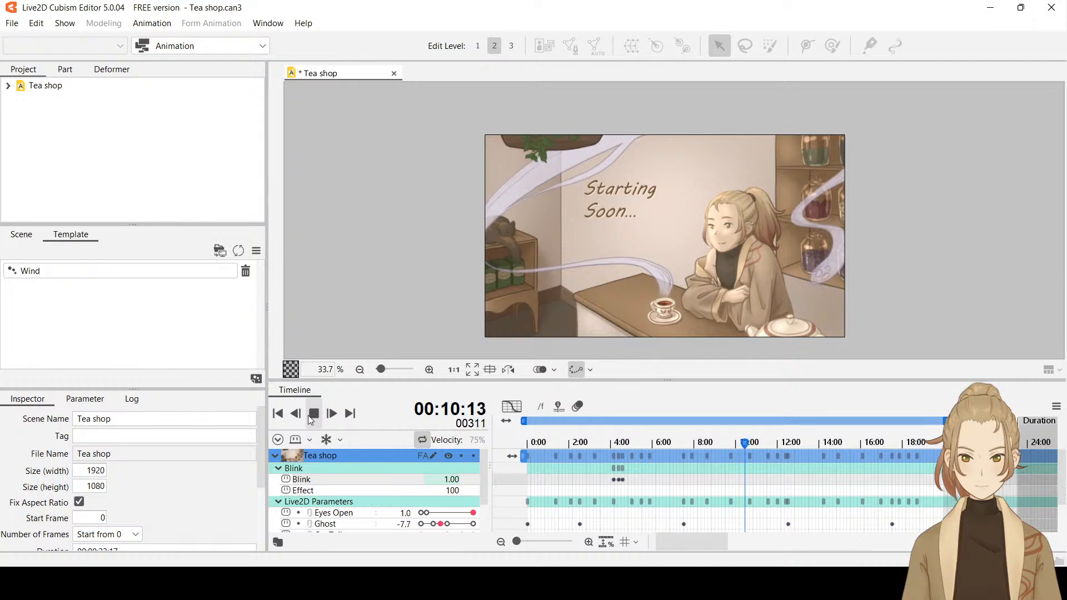
pyautogui.click(310, 415)
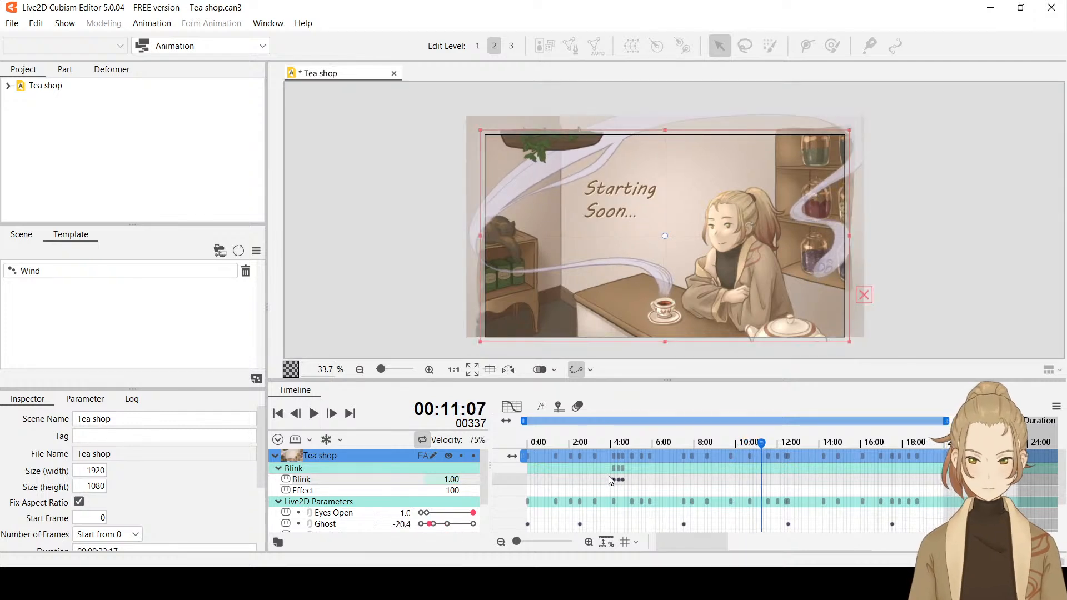
# Store the three Blink keys around 4:00 as a motion template named Blink and save the project.
pyautogui.moveTo(612, 484); pyautogui.dragTo(631, 488)
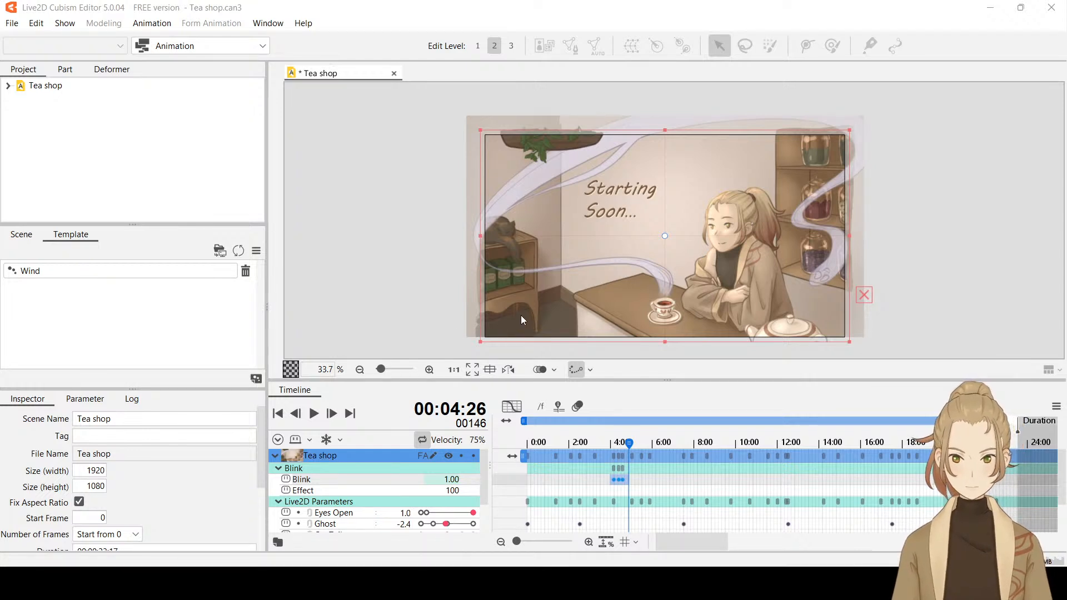
pyautogui.click(636, 482)
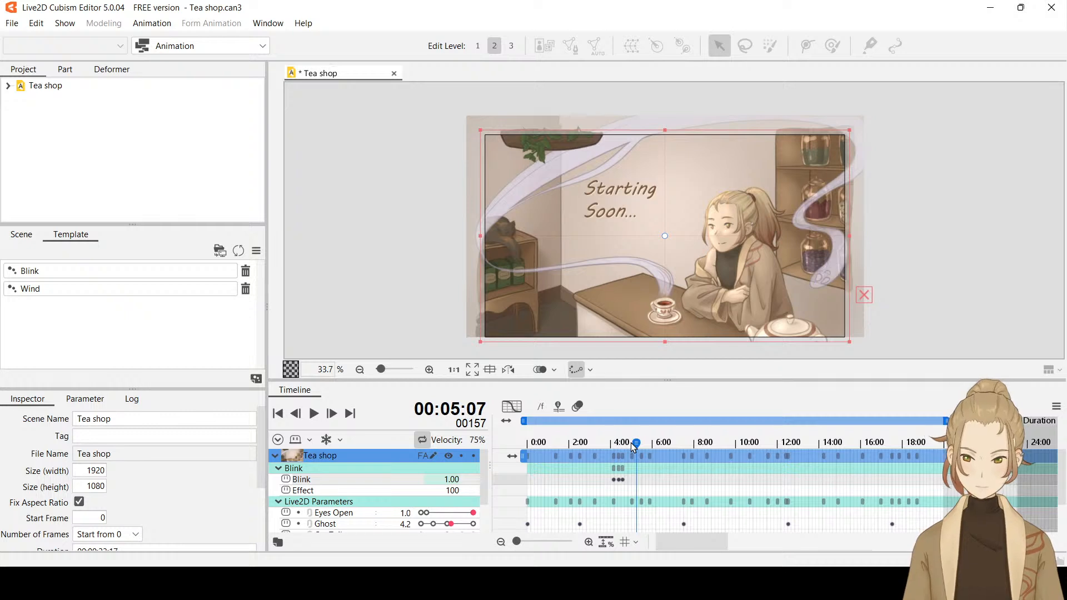
pyautogui.hotkey('ctrl', 's')
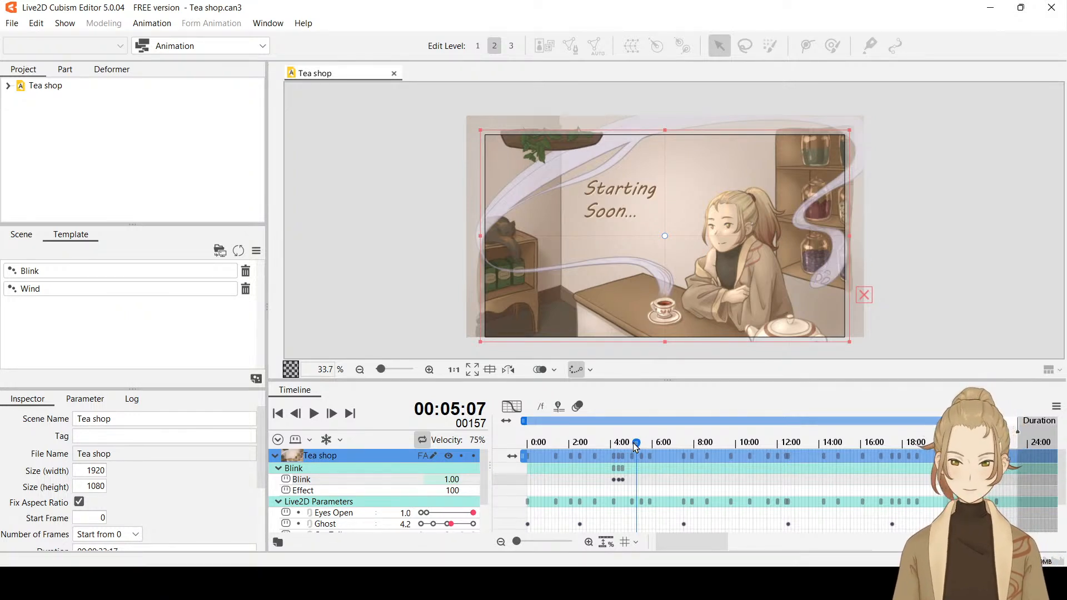
# Play the animation from 0:00 to past 11:20 to judge where the blink falls.
pyautogui.moveTo(636, 448); pyautogui.dragTo(500, 453)
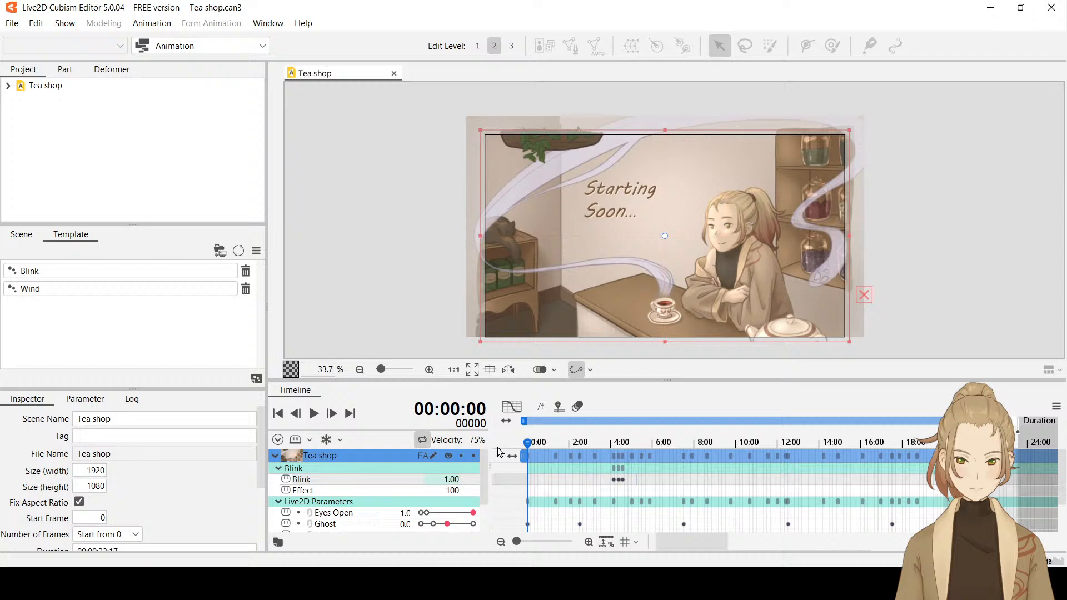
pyautogui.click(313, 419)
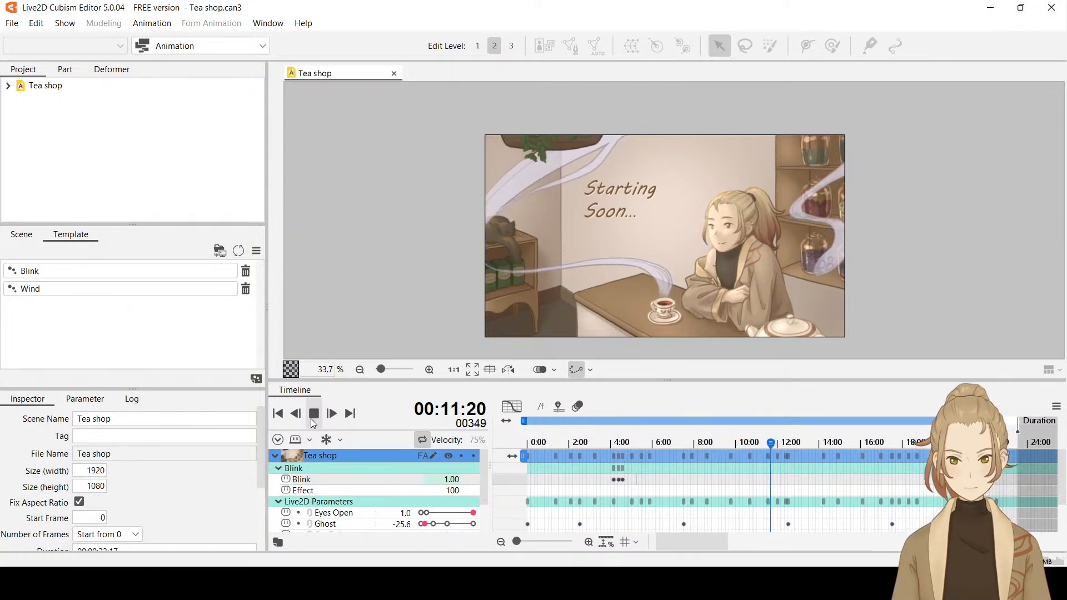
pyautogui.click(311, 418)
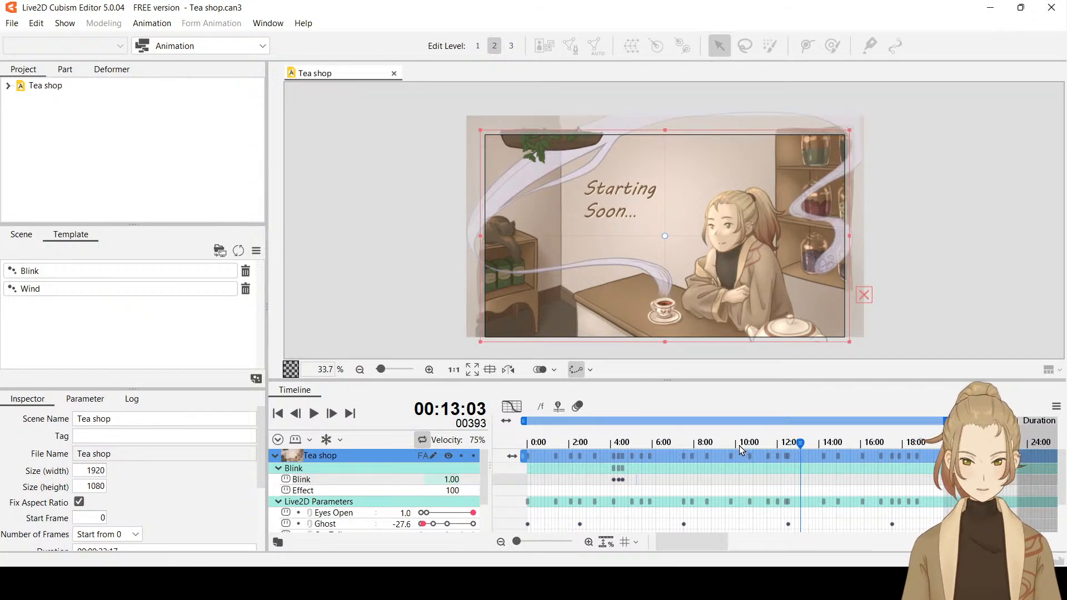
# Shift the three Blink keys about one second earlier and replay the animation from 2:08.
pyautogui.click(609, 484)
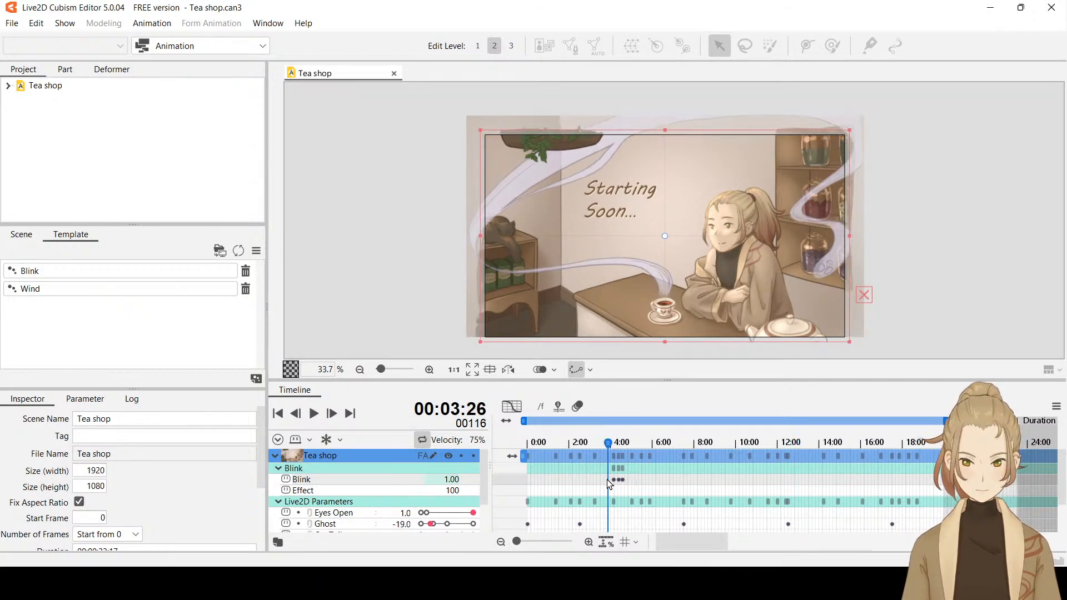
pyautogui.moveTo(608, 483)
pyautogui.mouseDown()
pyautogui.moveTo(632, 487)
pyautogui.moveTo(598, 488)
pyautogui.mouseUp()
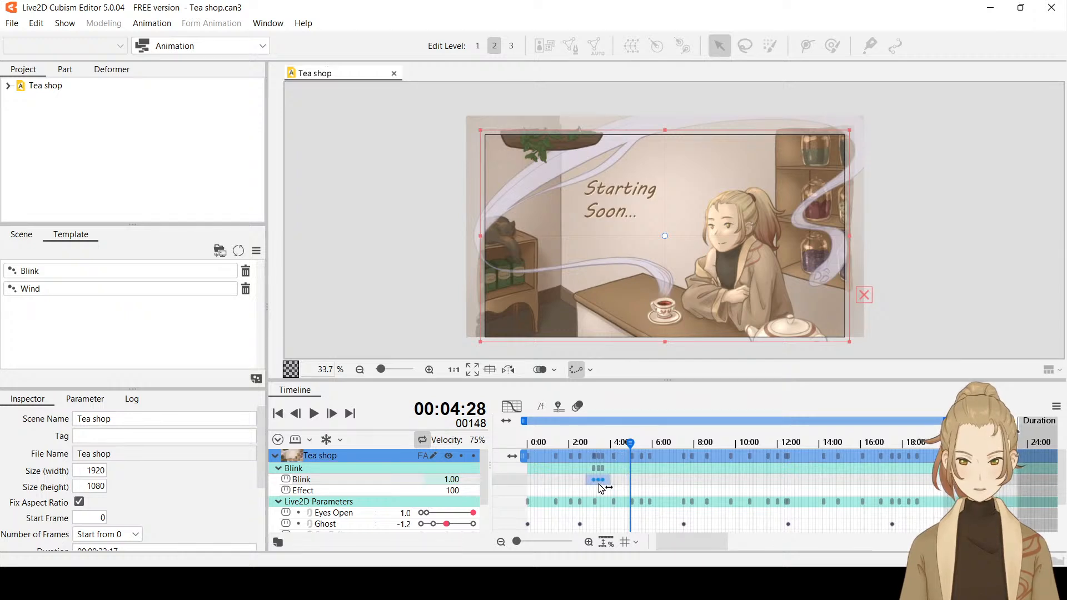
pyautogui.moveTo(671, 445); pyautogui.dragTo(572, 456)
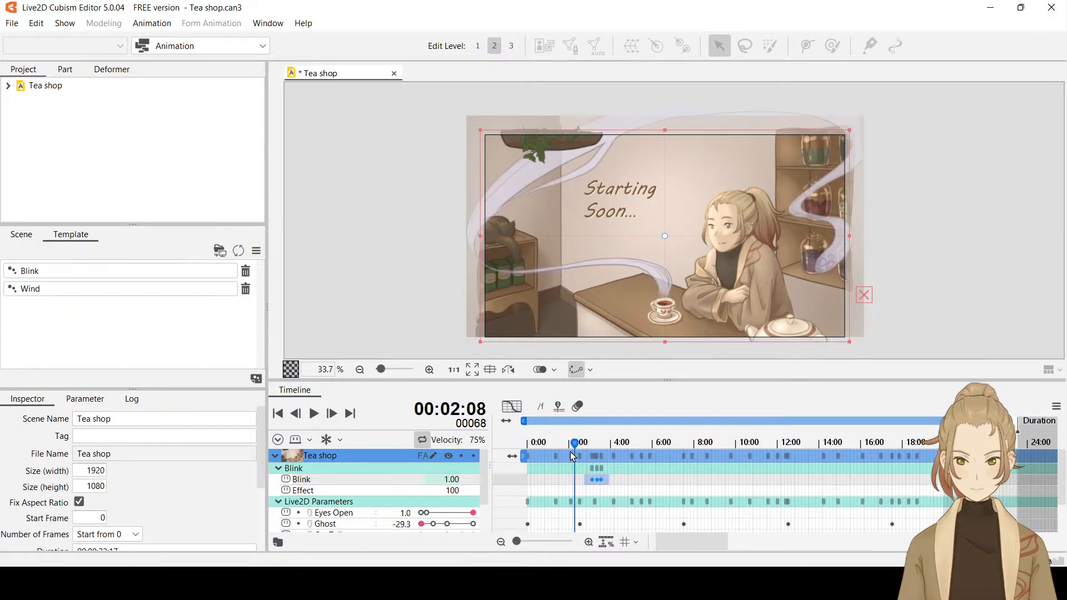
pyautogui.click(312, 422)
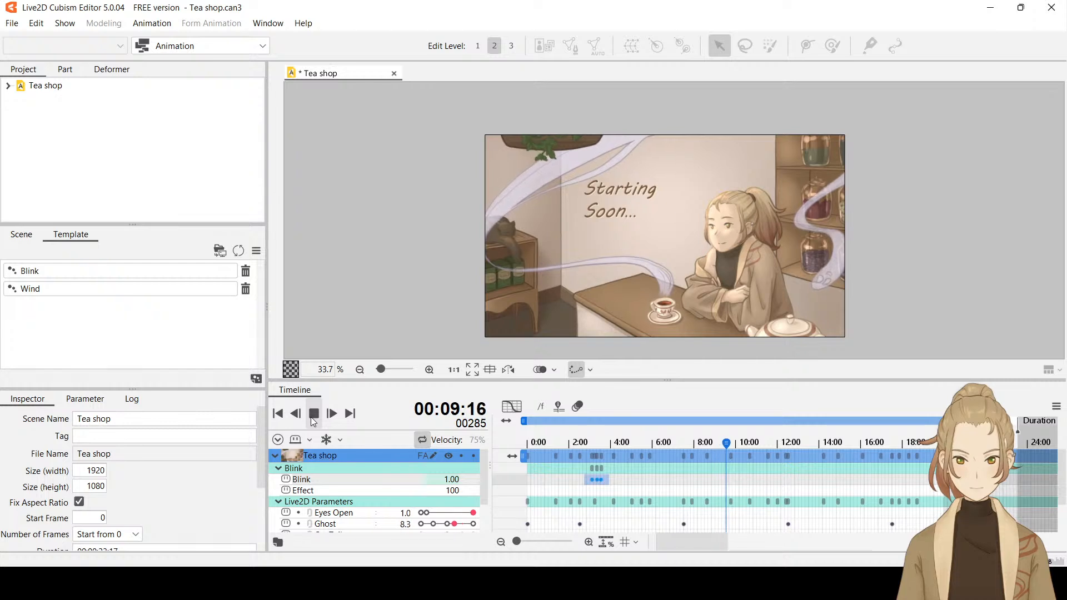
pyautogui.click(313, 414)
# Insert the Blink template at 13:18 as a second blink and play the animation from 10:10 to check it.
pyautogui.moveTo(733, 448); pyautogui.dragTo(811, 459)
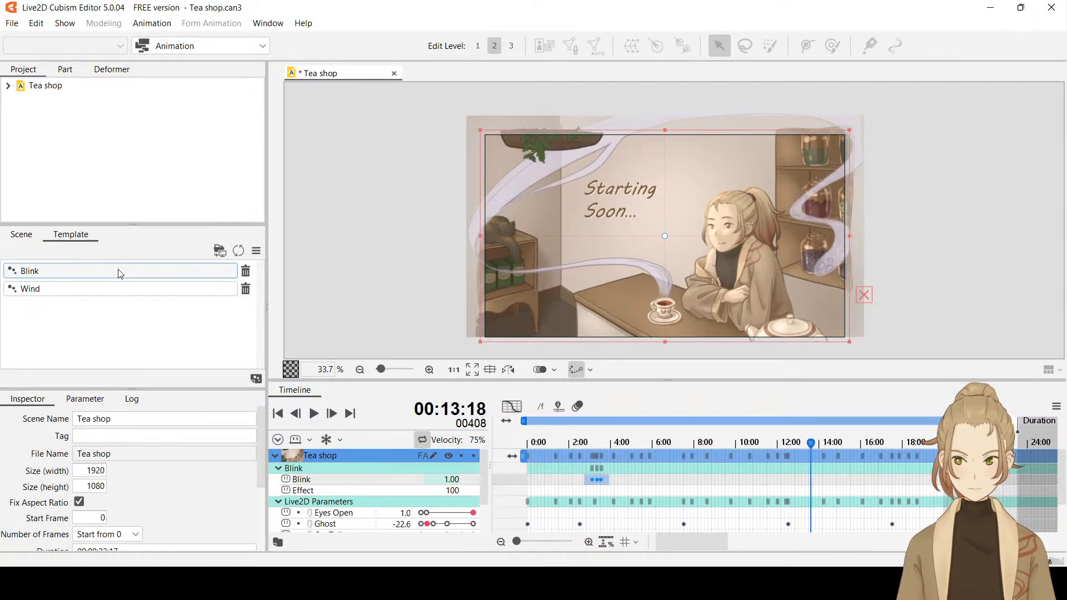
pyautogui.moveTo(118, 269); pyautogui.dragTo(402, 327)
pyautogui.moveTo(780, 439); pyautogui.dragTo(745, 443)
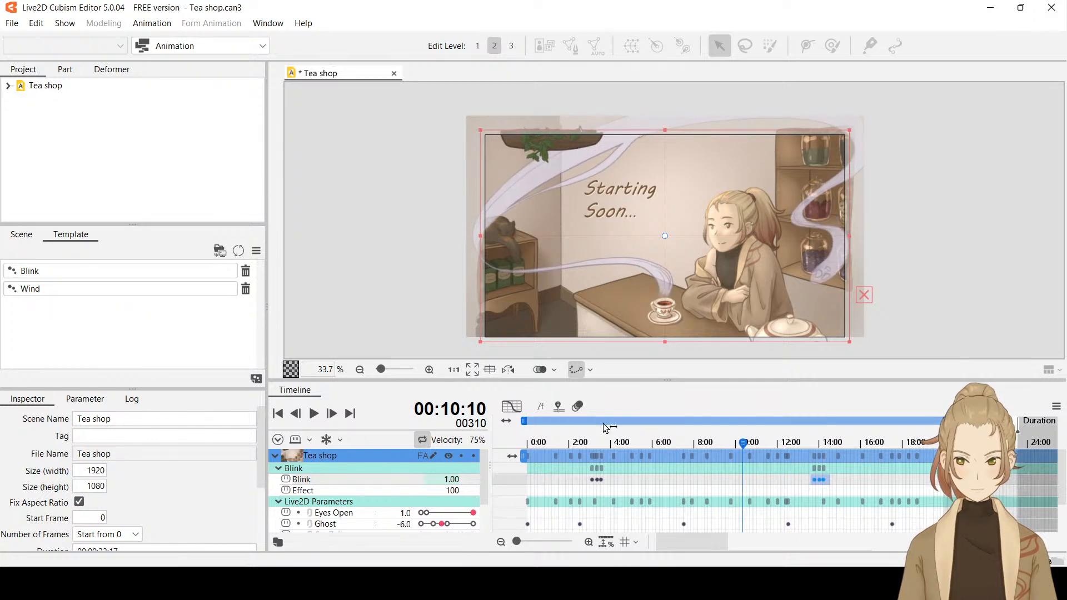
pyautogui.click(320, 412)
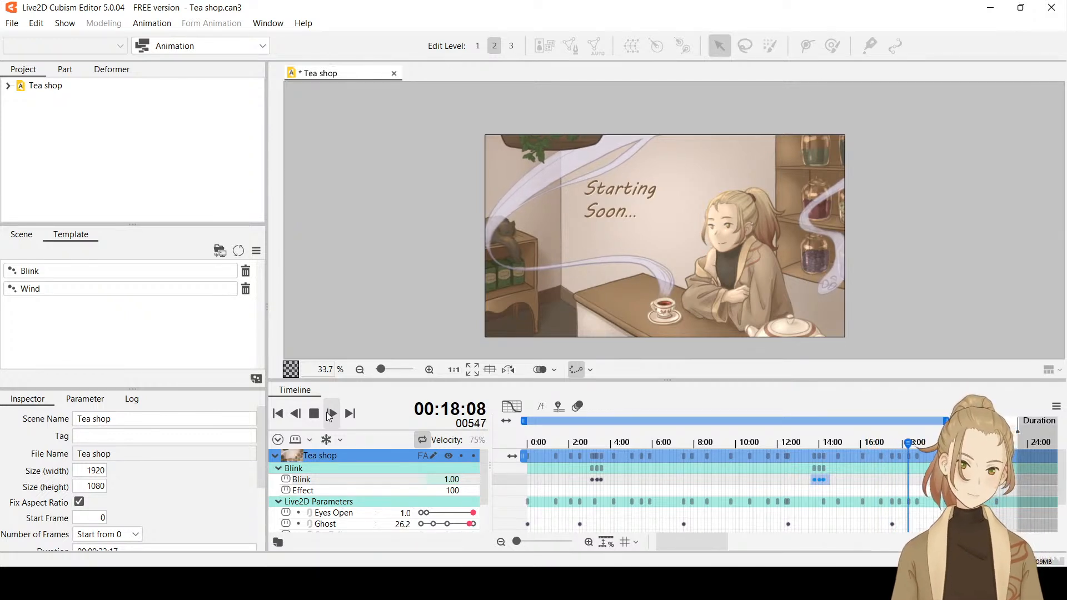
pyautogui.click(330, 414)
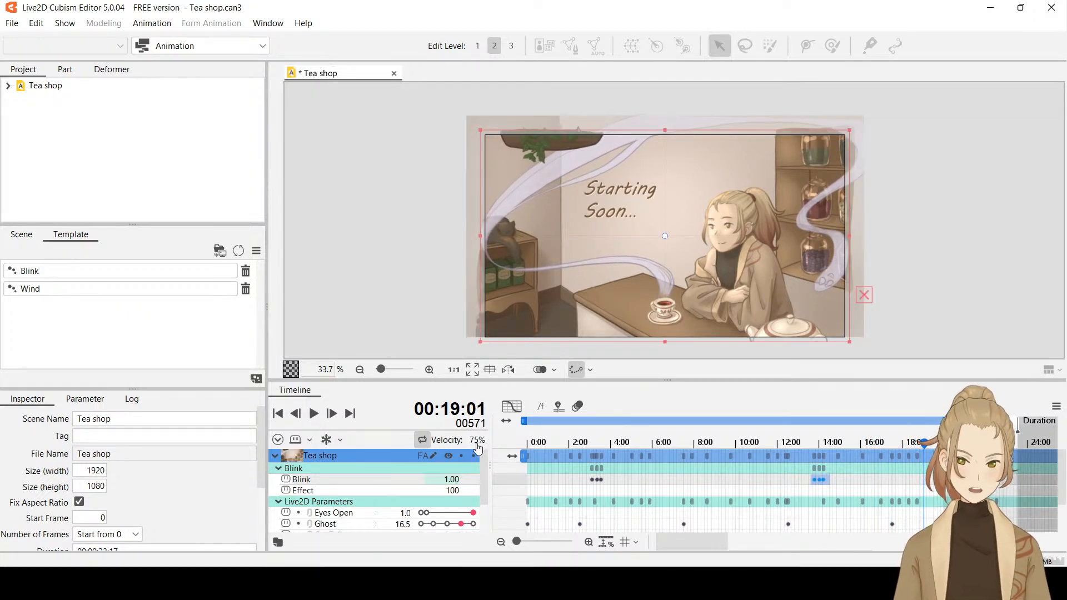
# Set the playback velocity to 100% and play the whole animation from 0:00 through its loop point.
pyautogui.moveTo(475, 442); pyautogui.dragTo(492, 461)
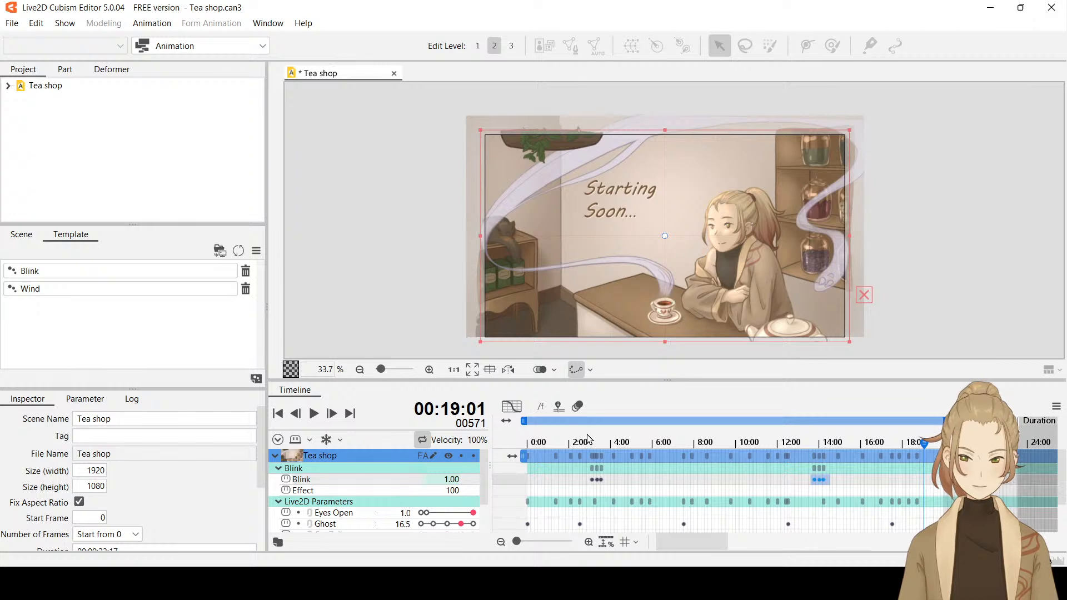
pyautogui.click(528, 443)
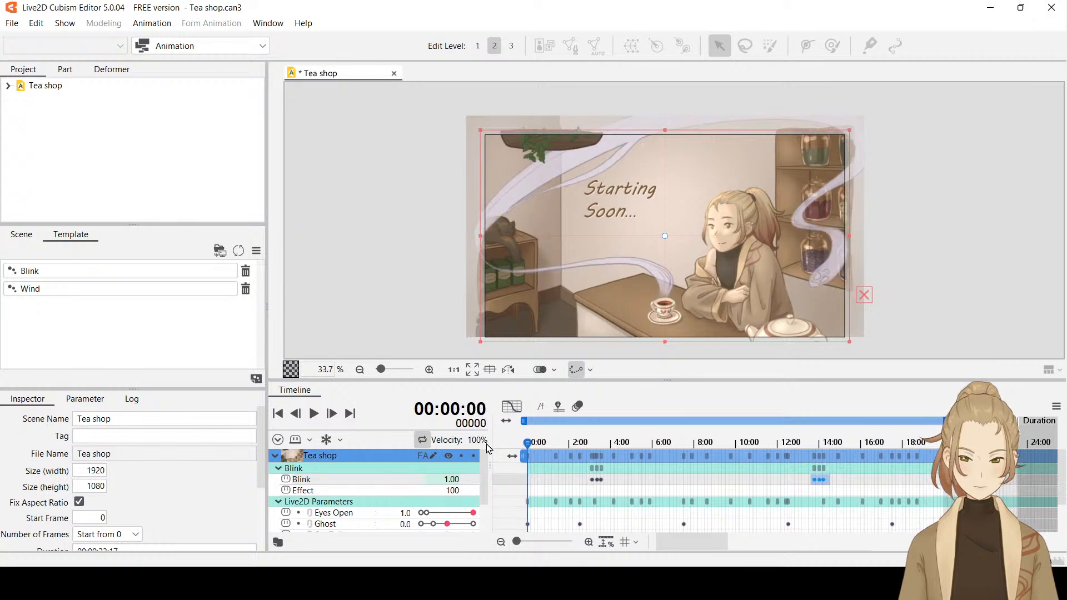
pyautogui.click(313, 421)
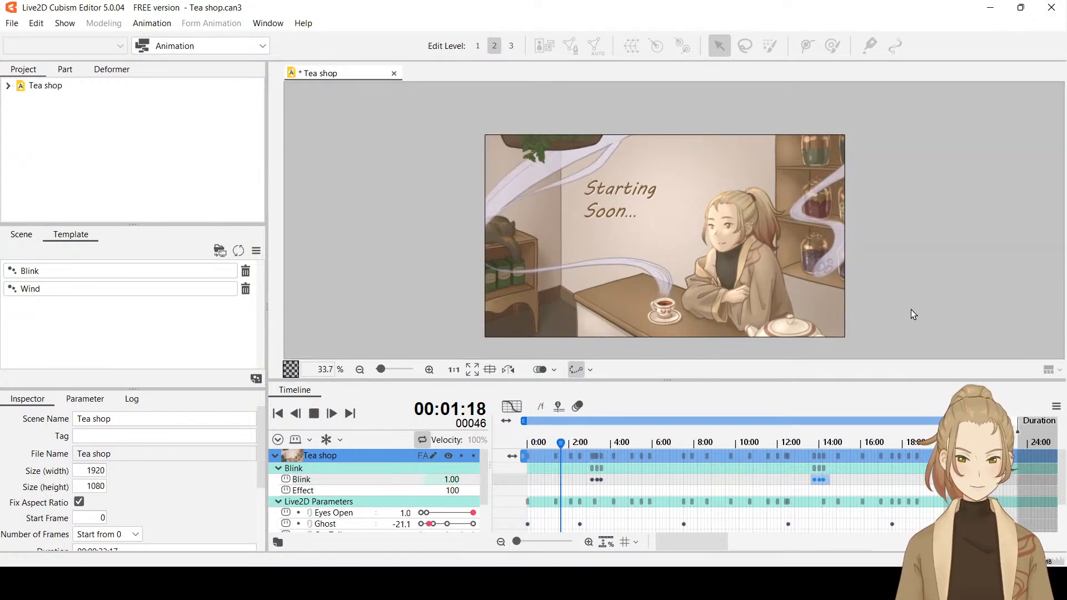
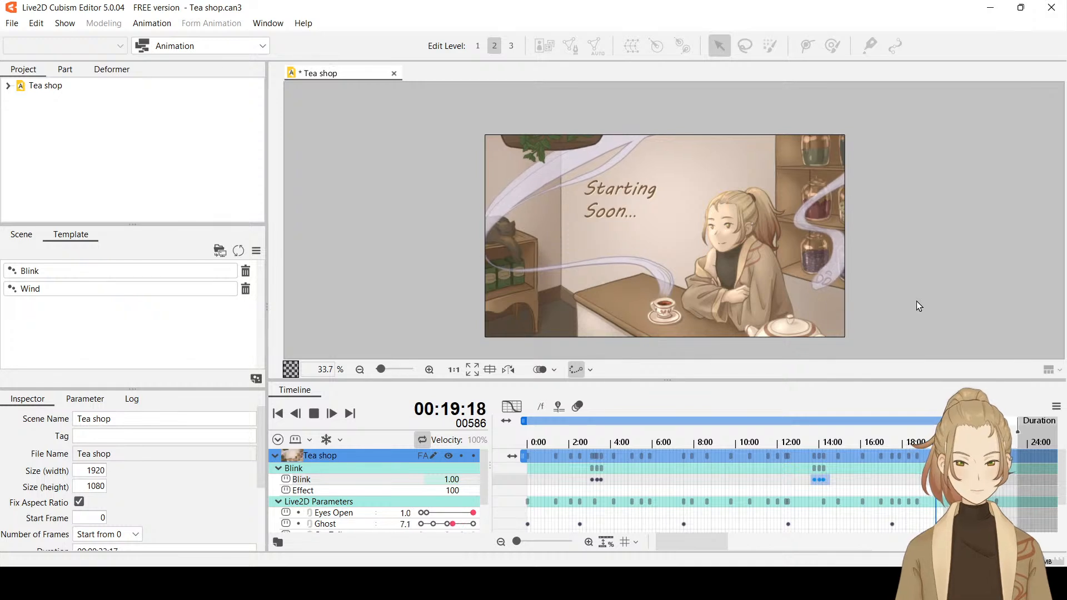
pyautogui.click(313, 414)
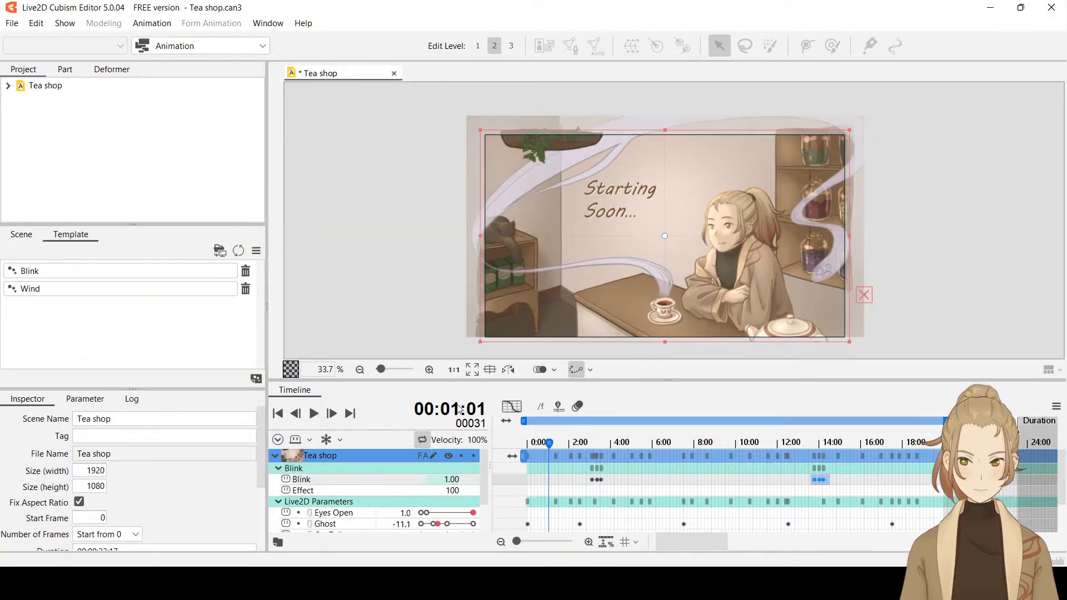
# Bring the Cat Tail and Wind tracks into view and play the animation from 0:00, stopping at 6:25.
pyautogui.moveTo(484, 476)
pyautogui.mouseDown()
pyautogui.moveTo(483, 505)
pyautogui.moveTo(486, 475)
pyautogui.moveTo(486, 490)
pyautogui.mouseUp()
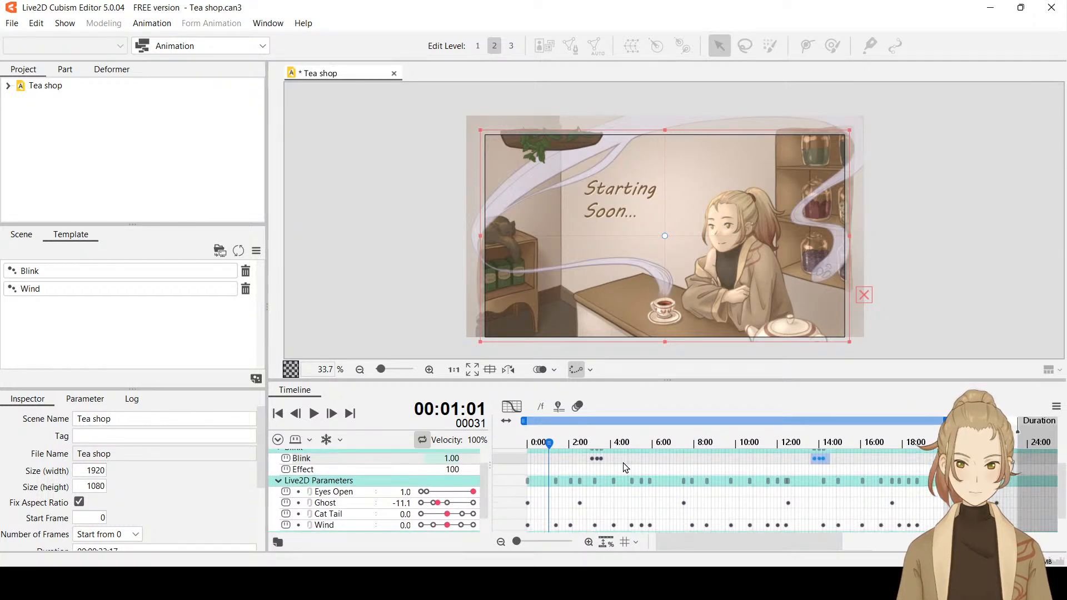
pyautogui.moveTo(537, 442); pyautogui.dragTo(522, 450)
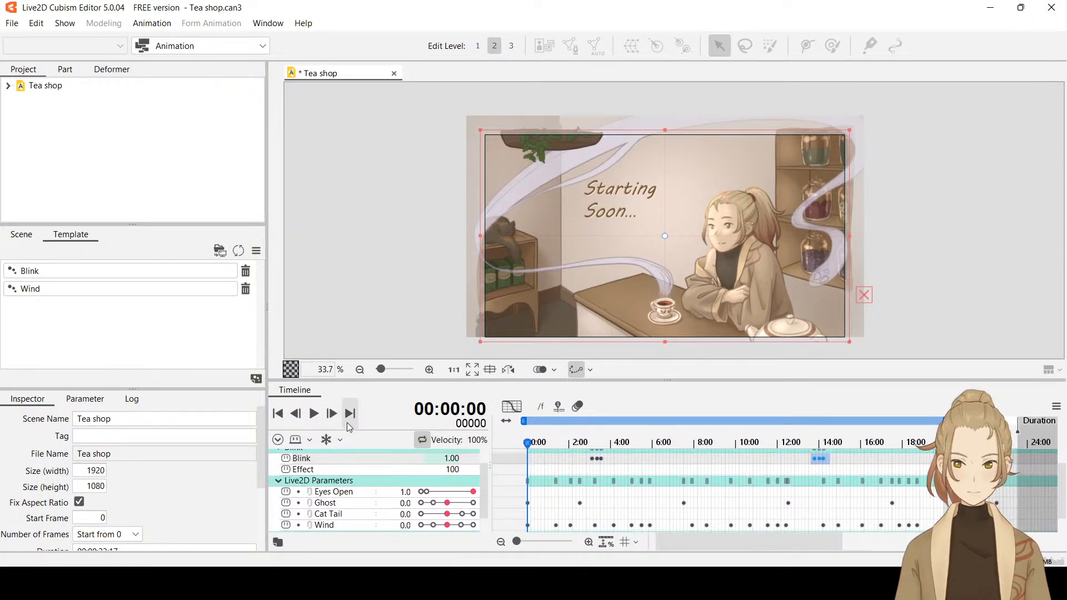
pyautogui.click(315, 418)
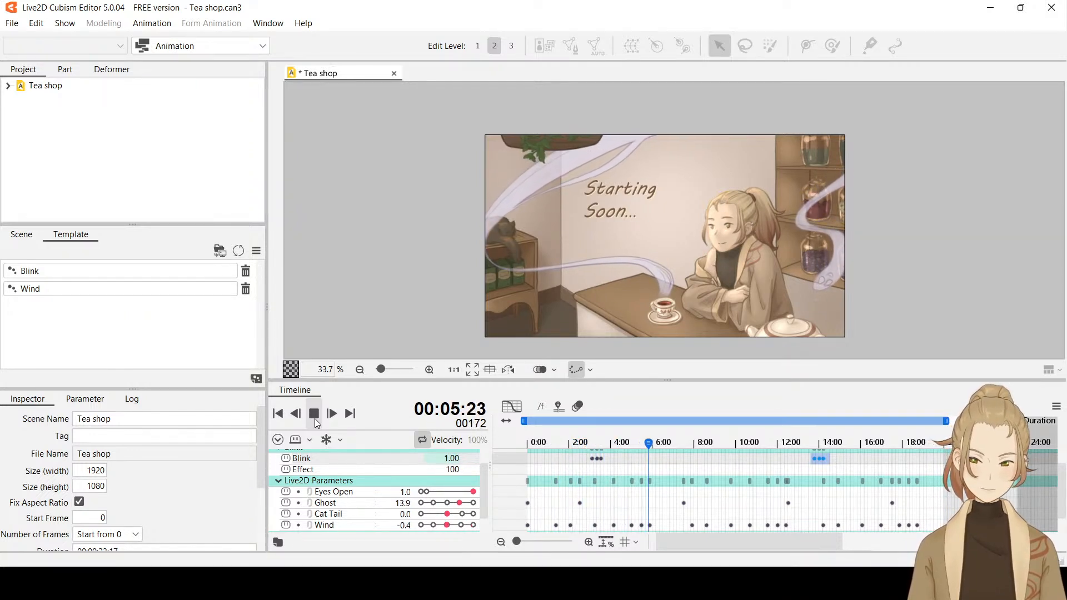
pyautogui.click(314, 419)
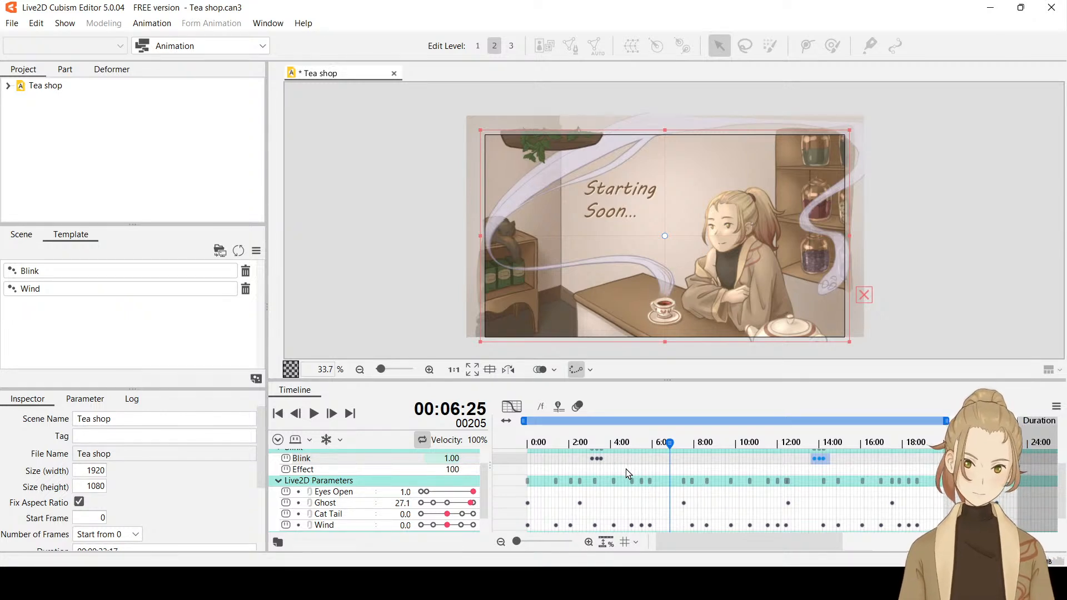
# Key the Cat Tail parameter at 0.0 on 6:25, -0.2 on 7:11 and 1.0 on 7:29.
pyautogui.click(448, 515)
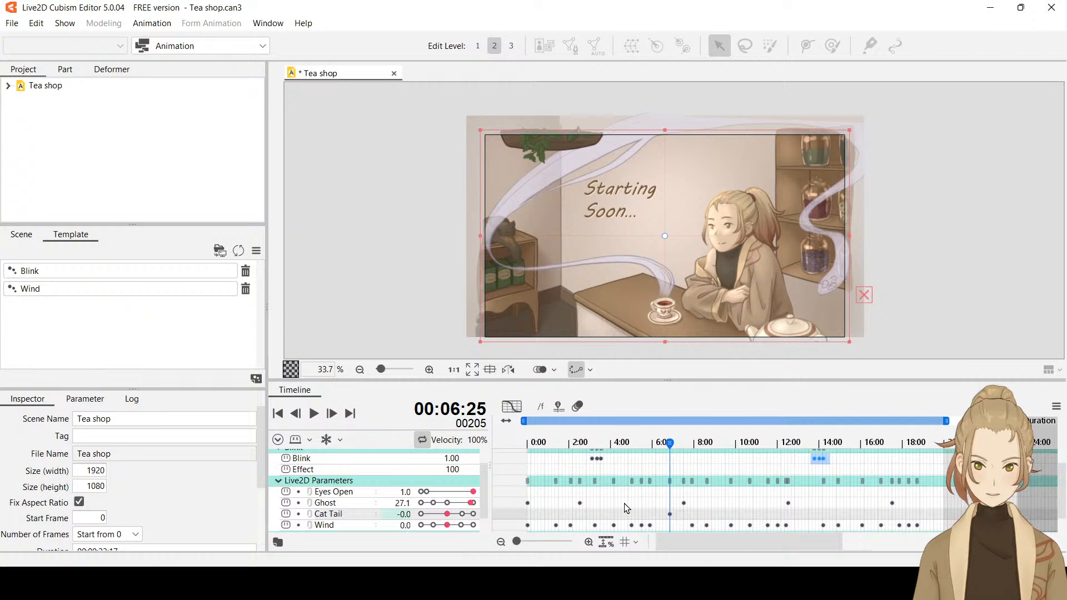
pyautogui.moveTo(671, 450); pyautogui.dragTo(683, 451)
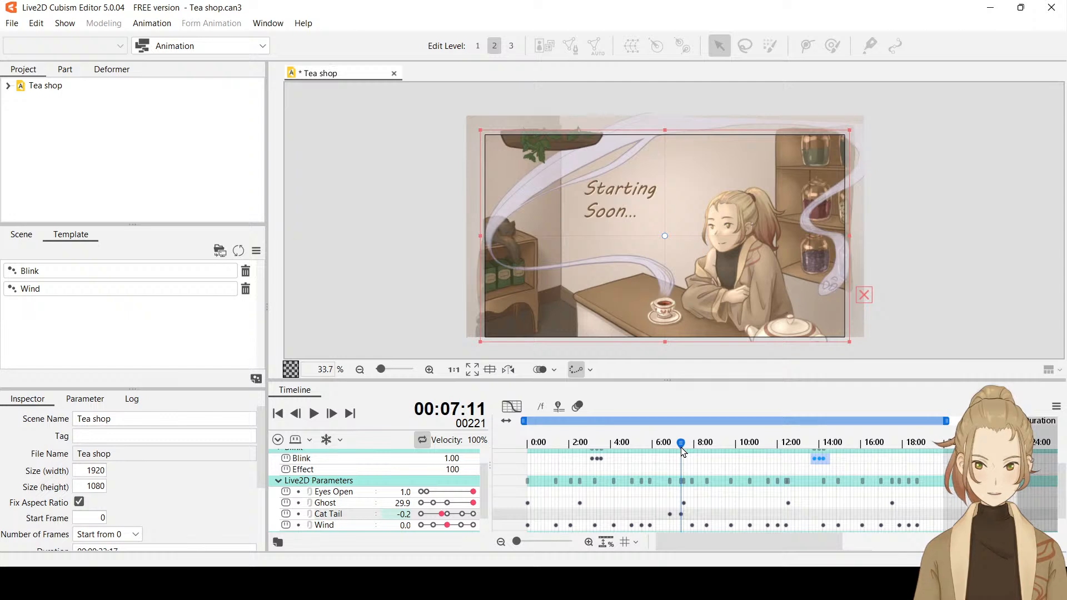
pyautogui.moveTo(683, 451); pyautogui.dragTo(688, 452)
pyautogui.moveTo(698, 454); pyautogui.dragTo(695, 453)
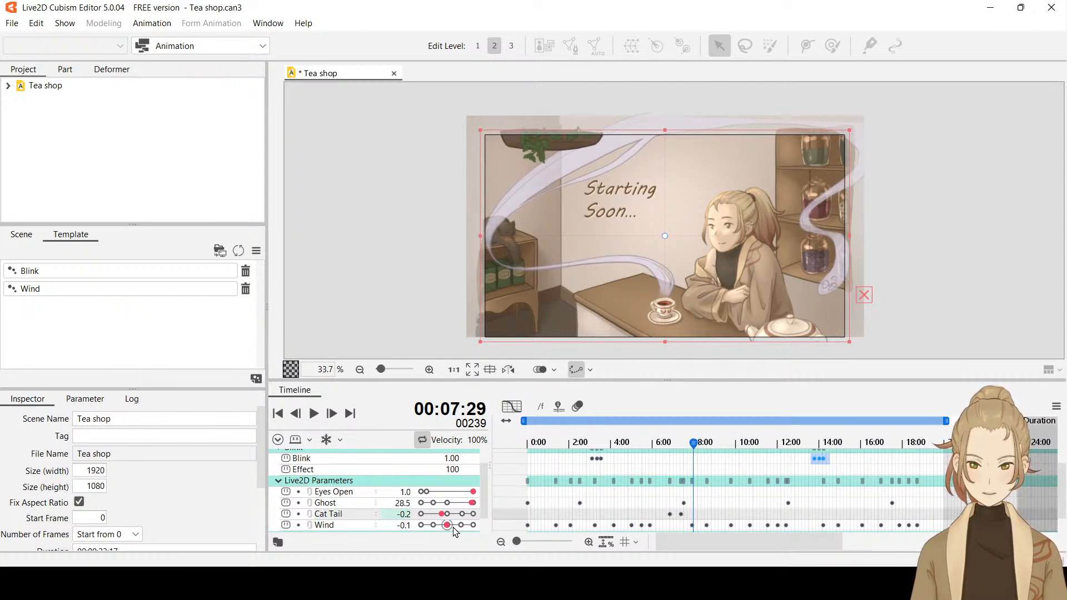
pyautogui.moveTo(448, 520); pyautogui.dragTo(474, 520)
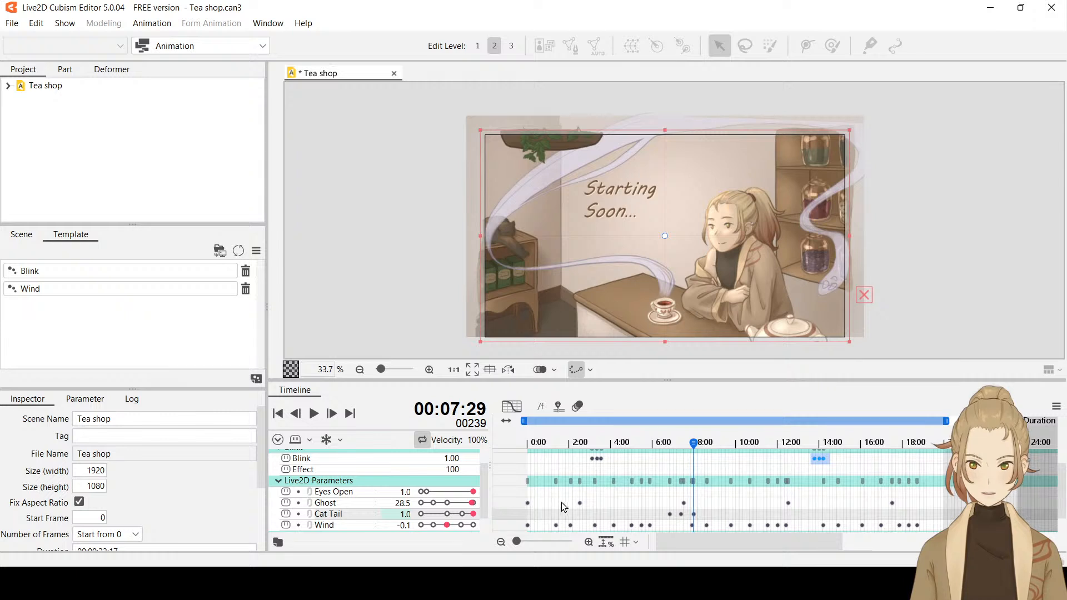
# Finish the tail flick by keying Cat Tail at -0.3 on 8:08 and 0.0 on 8:16.
pyautogui.moveTo(694, 449); pyautogui.dragTo(702, 449)
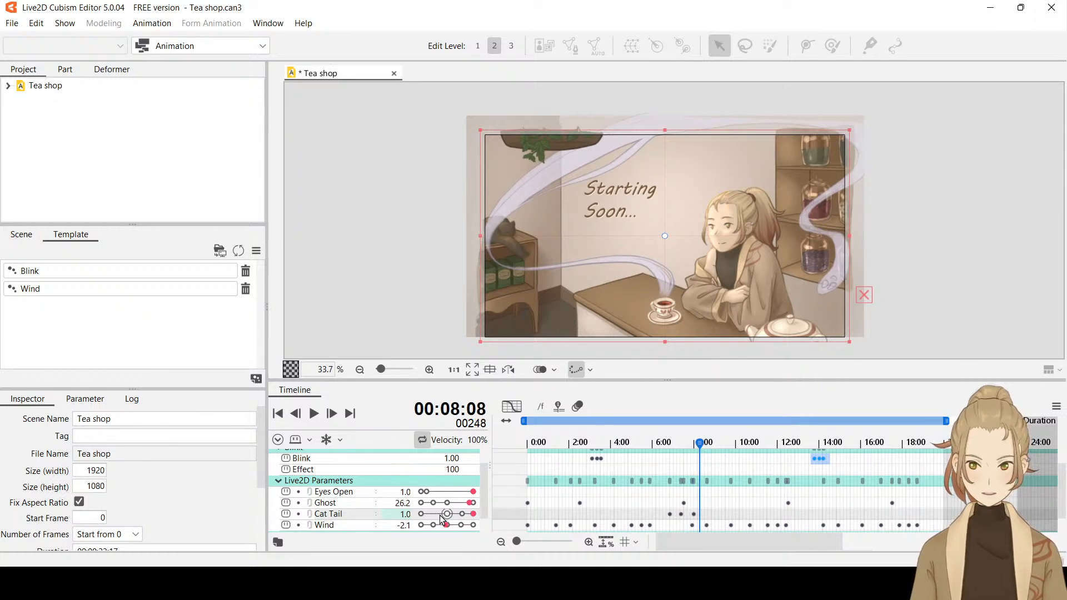
pyautogui.moveTo(706, 449); pyautogui.dragTo(707, 449)
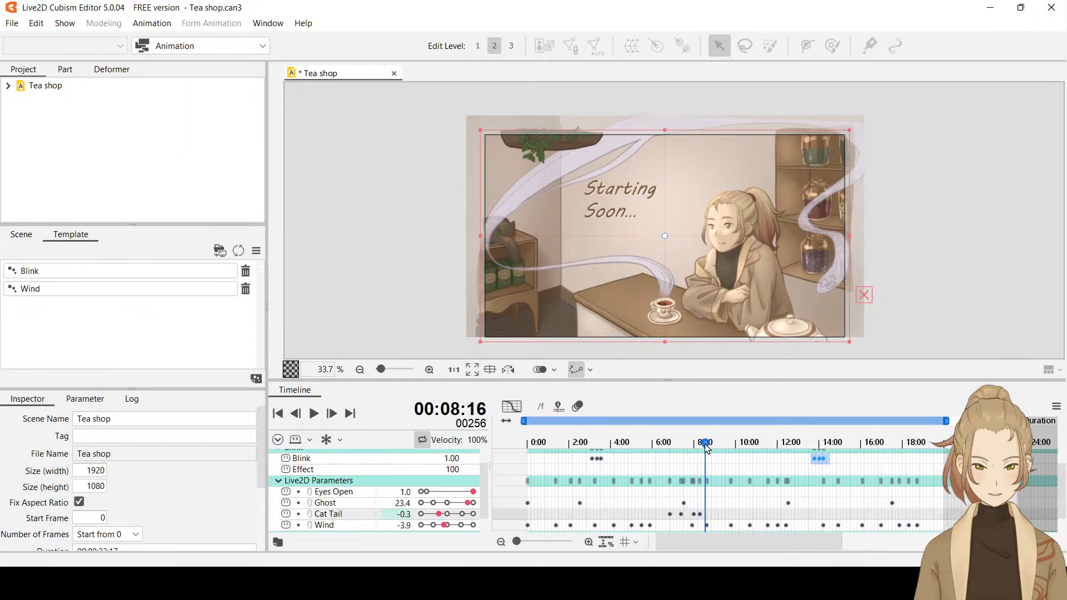
pyautogui.click(448, 515)
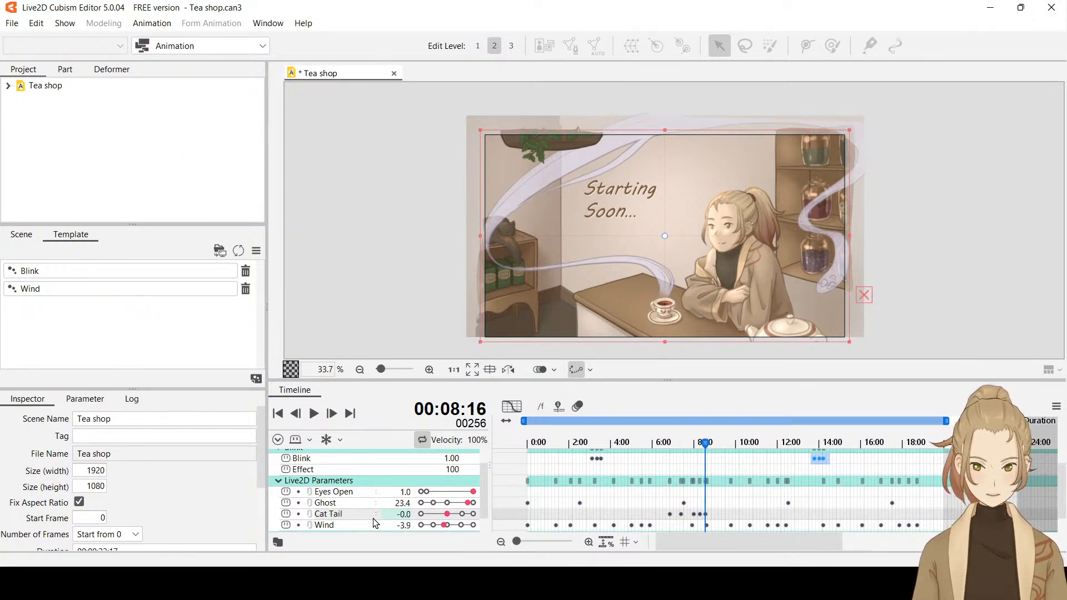
# Show the Cat Tail track as a graph curve and play the tail flick from 4:10.
pyautogui.click(353, 516)
pyautogui.click(511, 407)
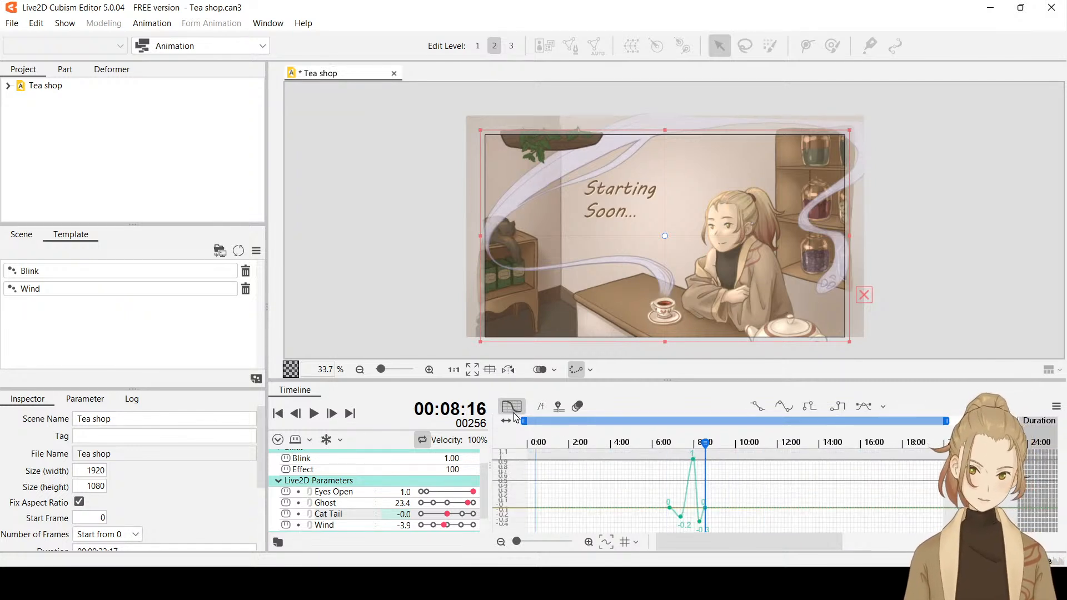
pyautogui.moveTo(636, 448)
pyautogui.mouseDown()
pyautogui.moveTo(606, 448)
pyautogui.moveTo(618, 448)
pyautogui.mouseUp()
pyautogui.scroll(2, 516, 230)
pyautogui.scroll(4, 517, 230)
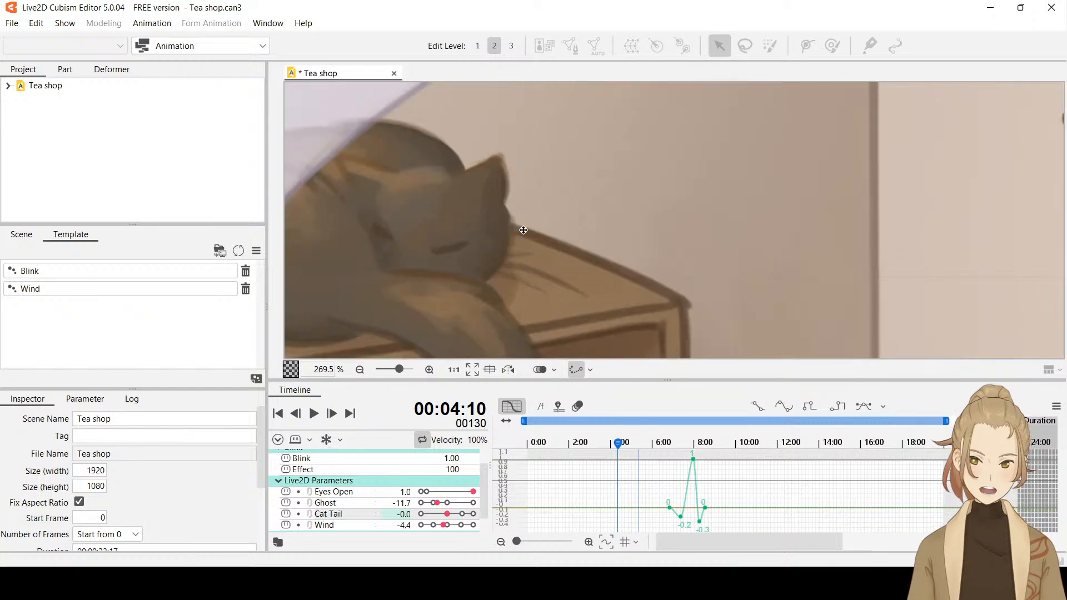
pyautogui.scroll(-4, 545, 231)
pyautogui.moveTo(564, 230); pyautogui.dragTo(633, 245)
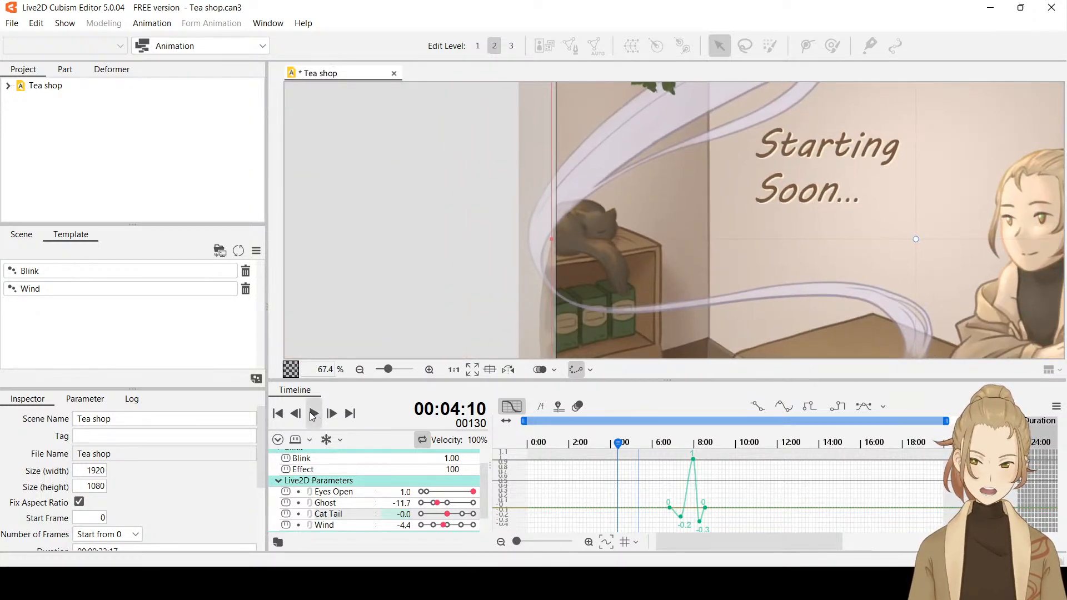
pyautogui.click(313, 414)
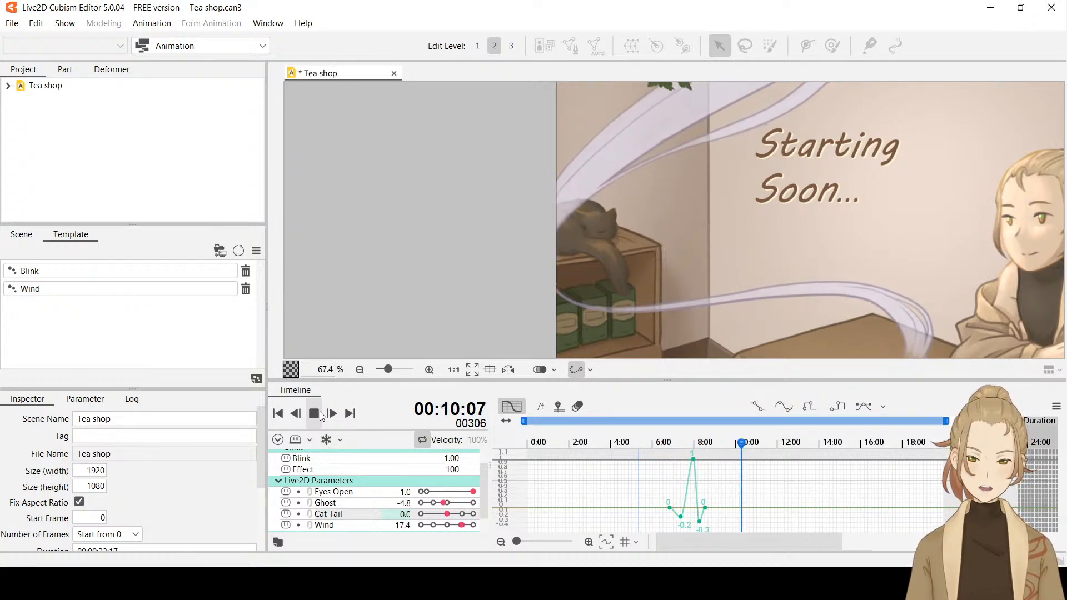
pyautogui.click(320, 415)
# Replay the cat's tail flick from 5:16 to judge its timing.
pyautogui.click(643, 441)
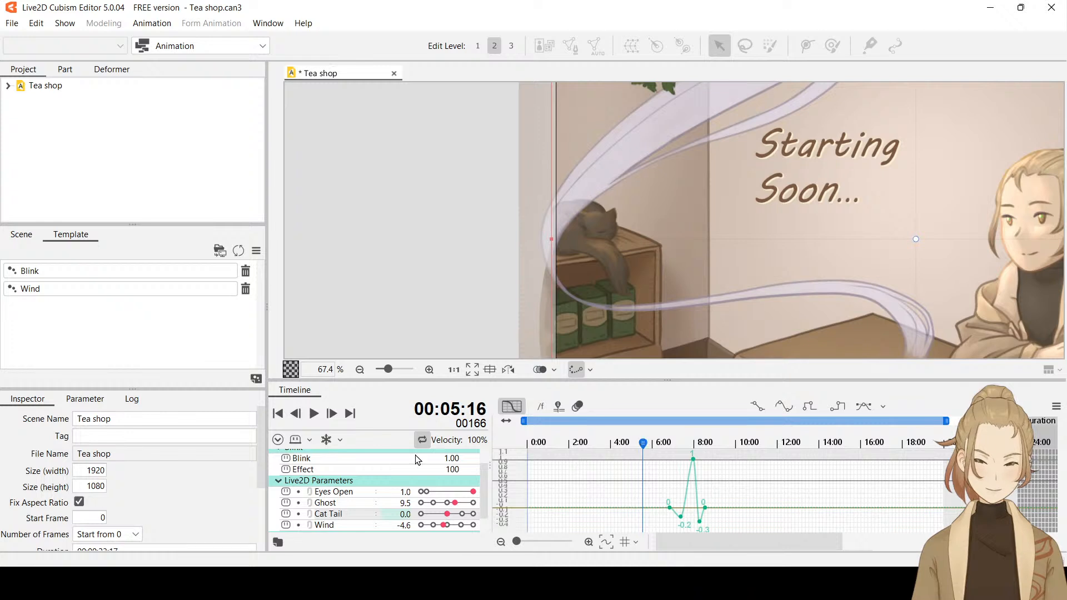
pyautogui.click(313, 414)
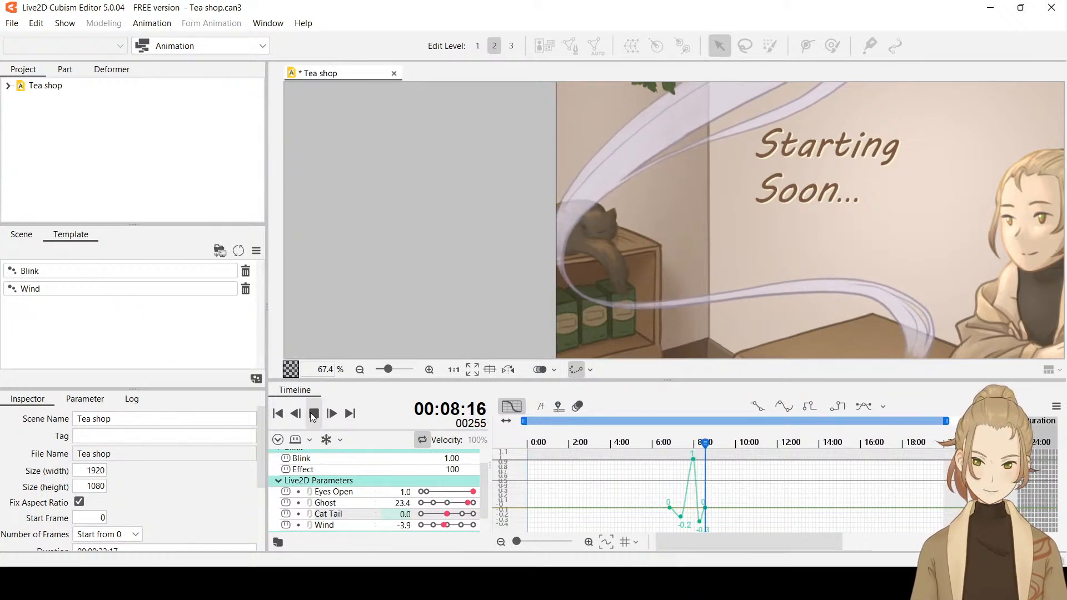
pyautogui.click(312, 414)
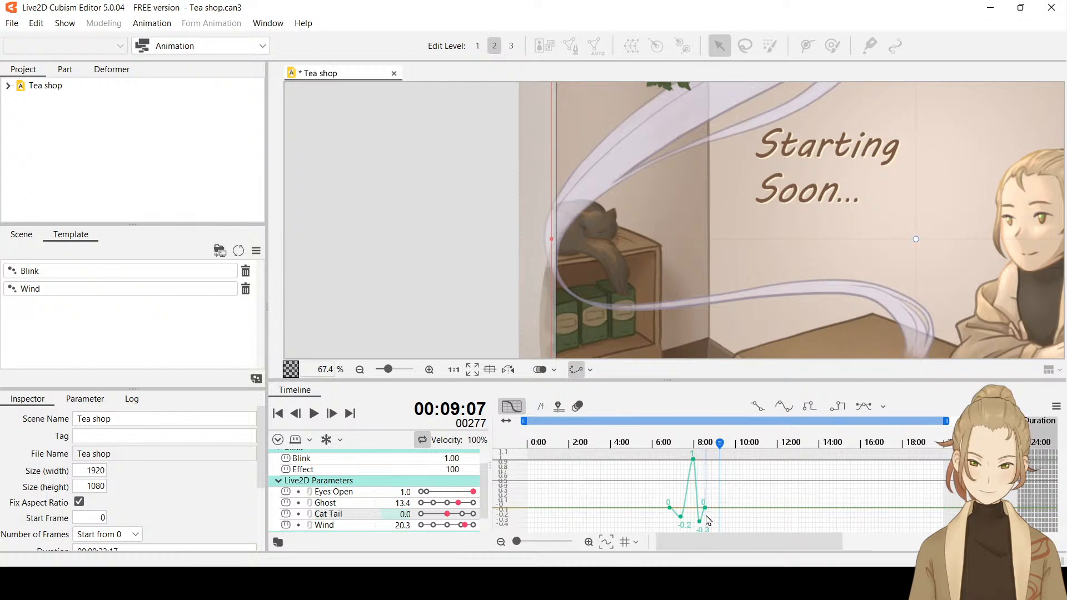
# Shift the last two Cat Tail keyframes, the -0.3 and the closing 0, a few frames later.
pyautogui.hotkey('ctrl', 'a')
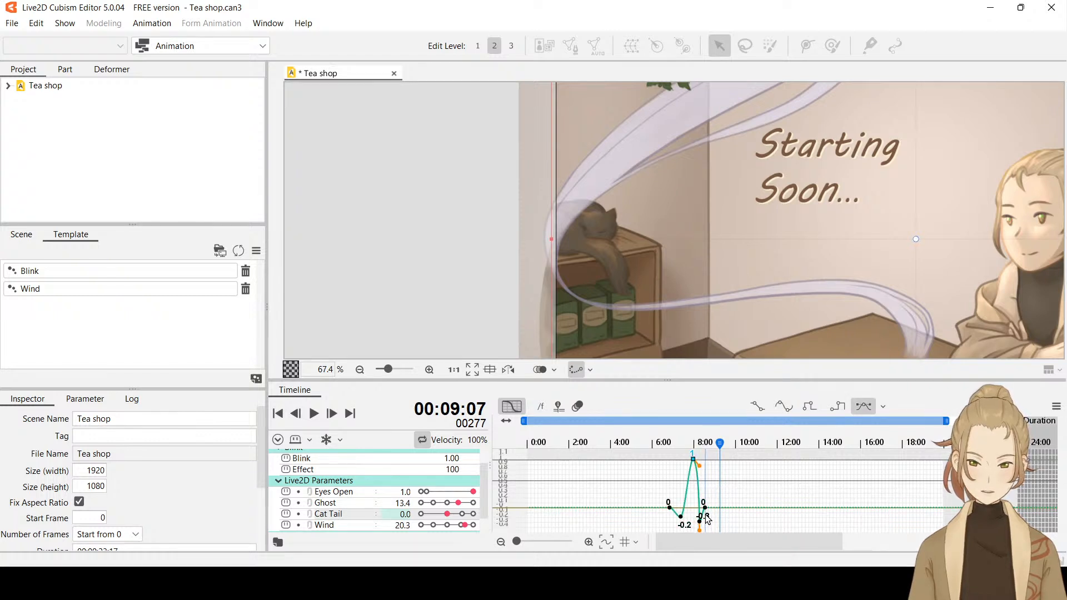
pyautogui.click(709, 506)
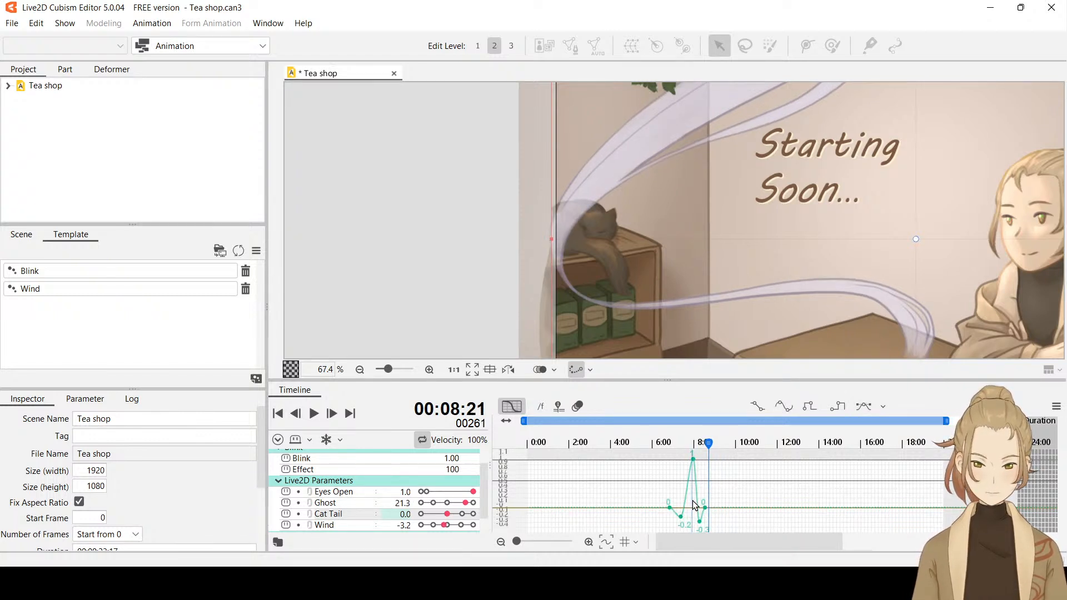
pyautogui.hotkey('ctrl', 'a')
pyautogui.moveTo(720, 524)
pyautogui.mouseDown()
pyautogui.moveTo(696, 509)
pyautogui.moveTo(708, 510)
pyautogui.mouseUp()
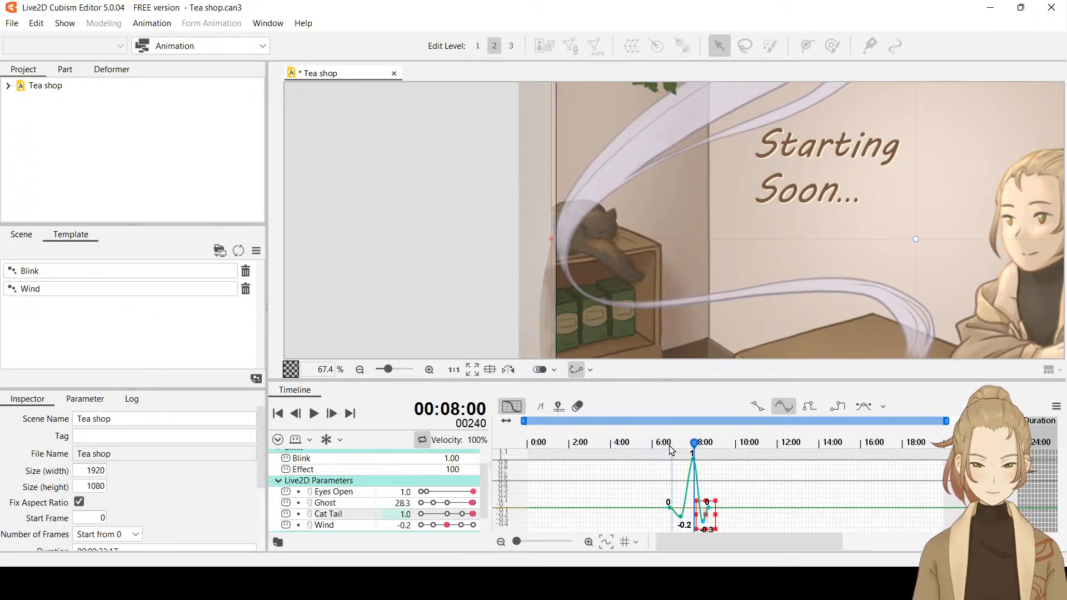
# Play the tail flick from 5:21 to check the slower return.
pyautogui.click(648, 442)
pyautogui.moveTo(649, 442); pyautogui.dragTo(646, 442)
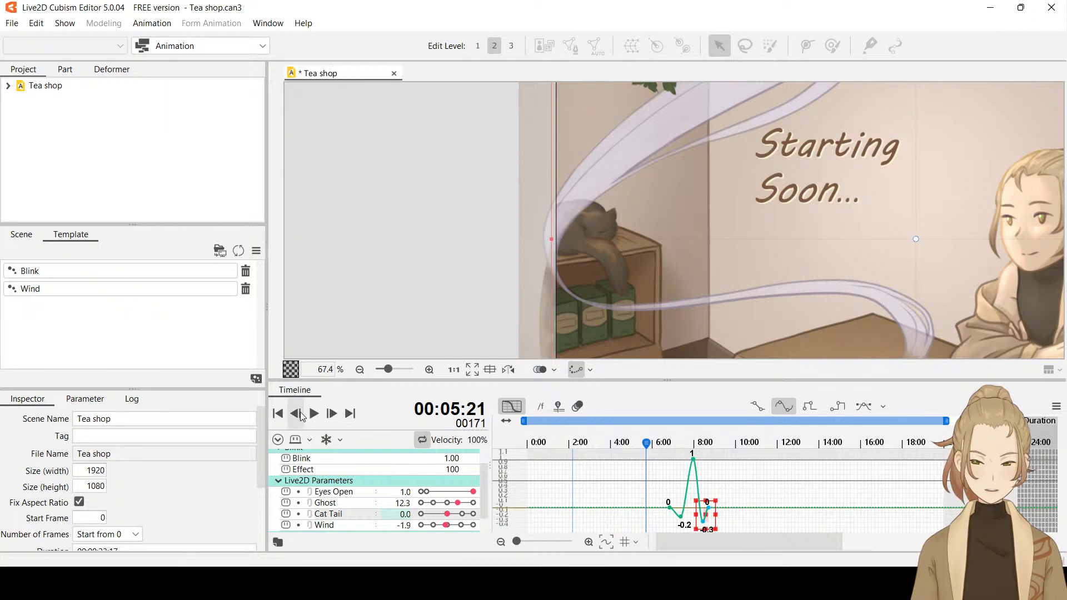
pyautogui.click(314, 416)
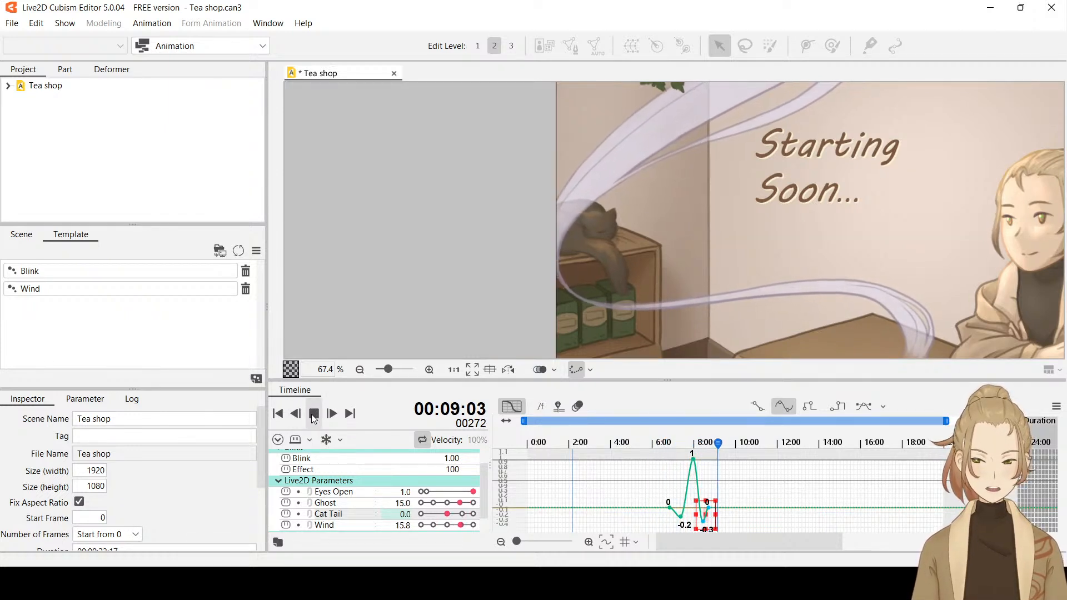
pyautogui.click(313, 414)
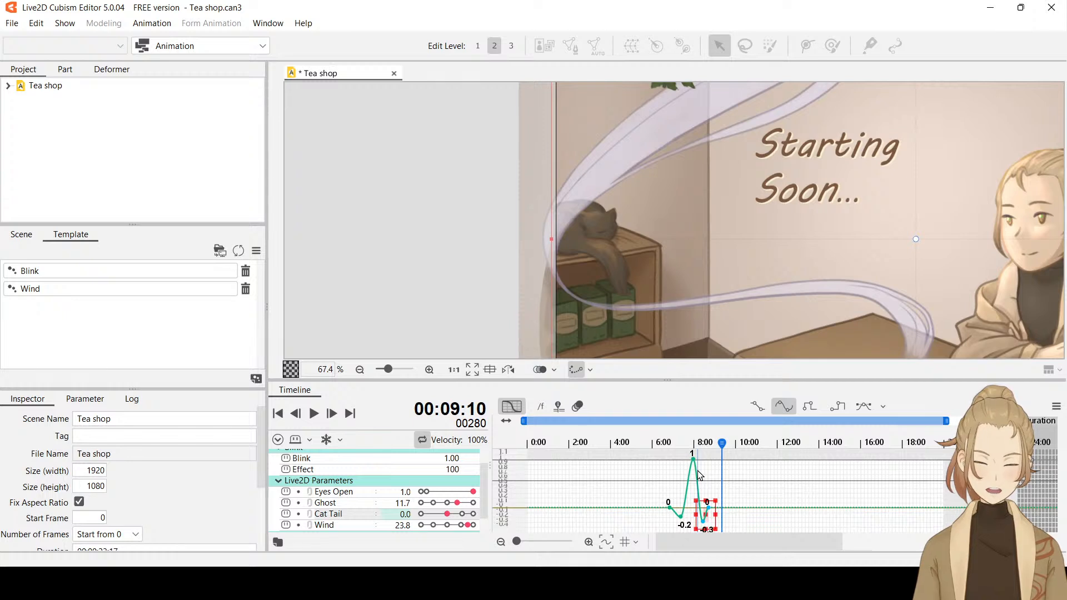
# Make the Cat Tail keyframe at 7:11 a Bezier point and extend its outgoing handle for a gradual start to the rise.
pyautogui.click(681, 516)
pyautogui.click(863, 406)
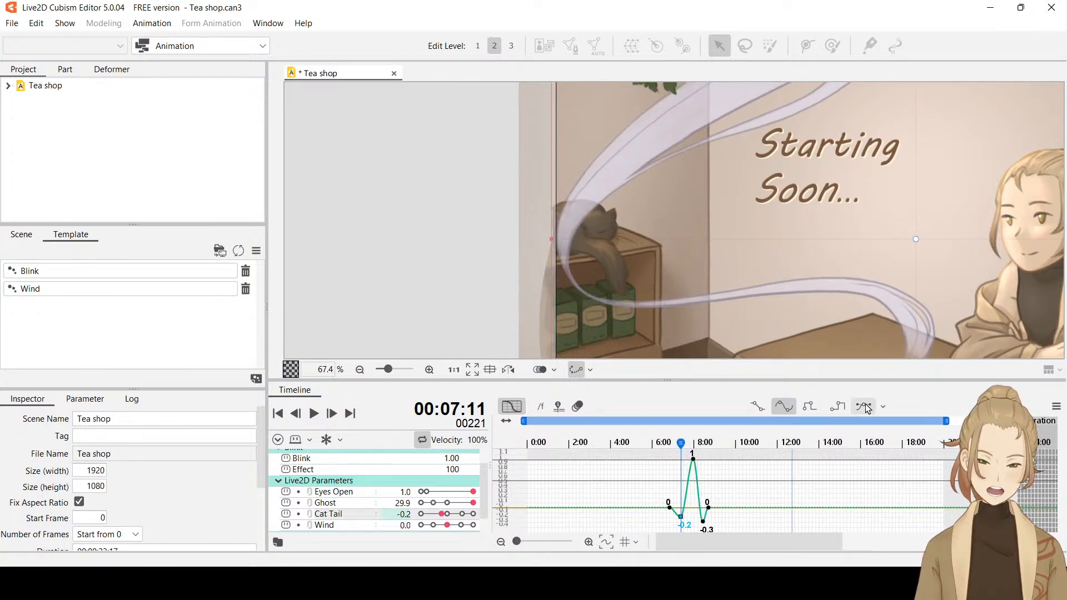
pyautogui.moveTo(689, 519); pyautogui.dragTo(694, 519)
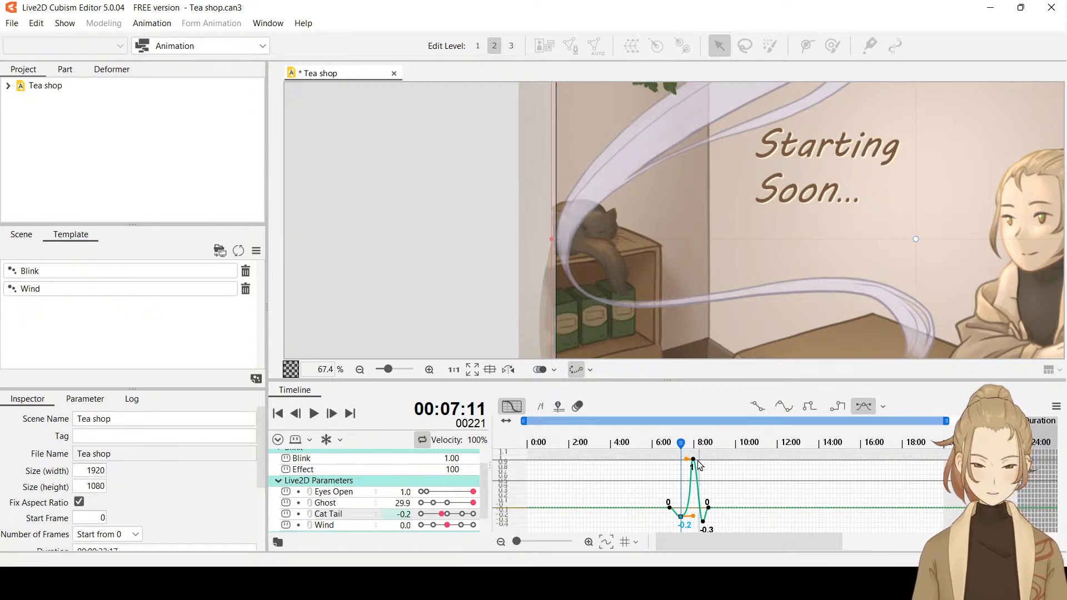
# Play the eased tail flick from 5:05 and once more from 4:23.
pyautogui.click(636, 442)
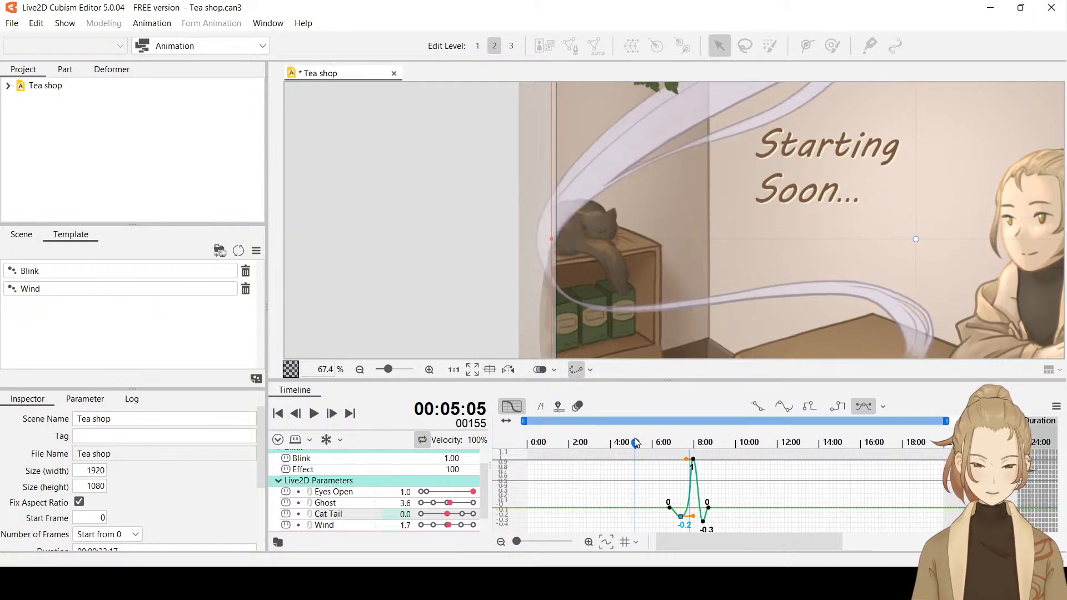
pyautogui.click(309, 415)
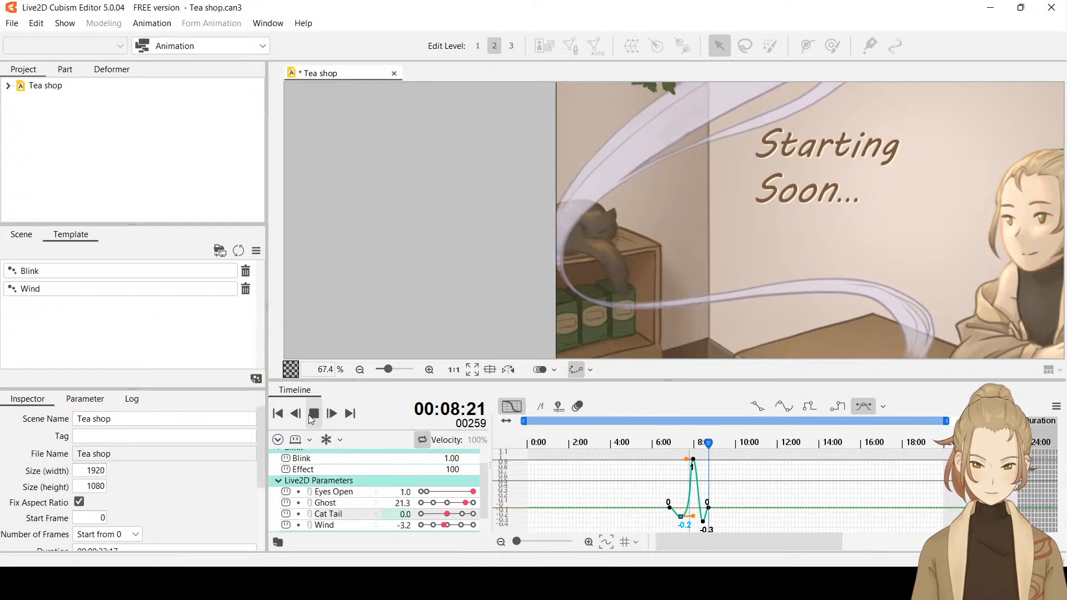
pyautogui.click(313, 415)
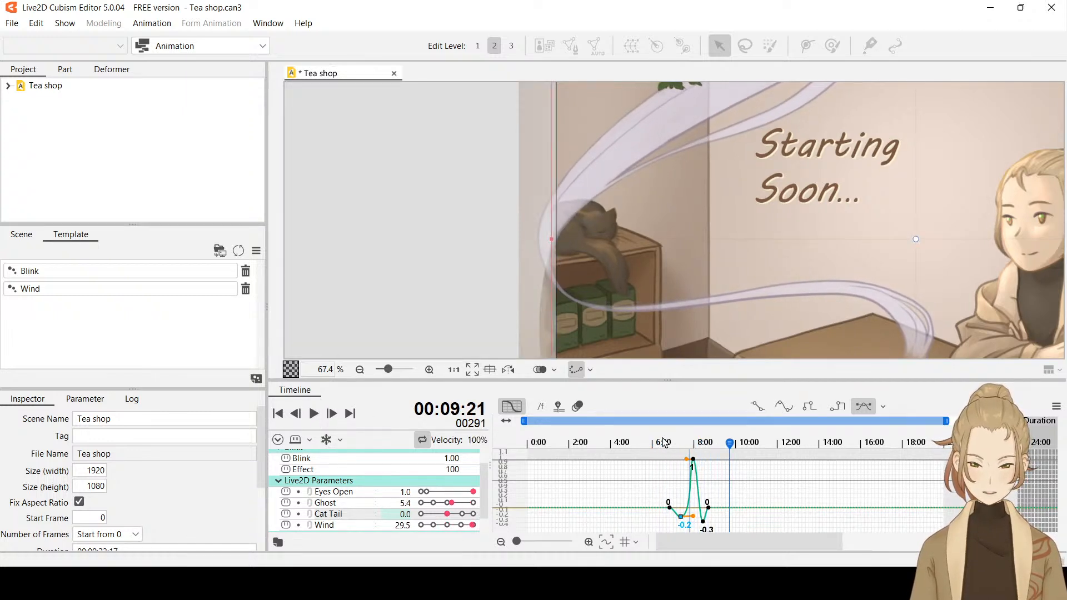
pyautogui.moveTo(664, 443); pyautogui.dragTo(628, 442)
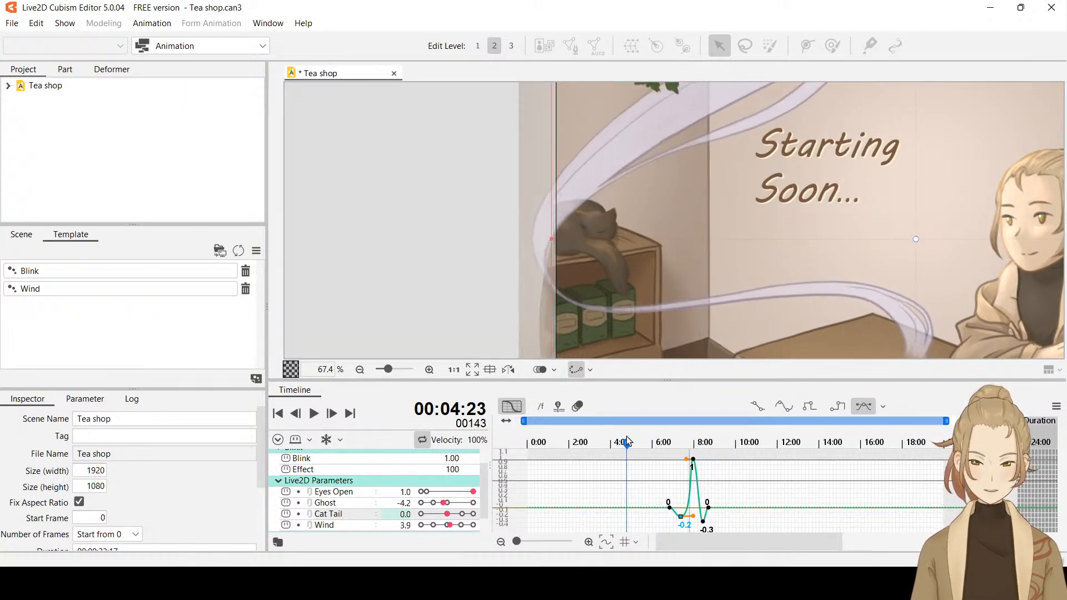
pyautogui.click(314, 414)
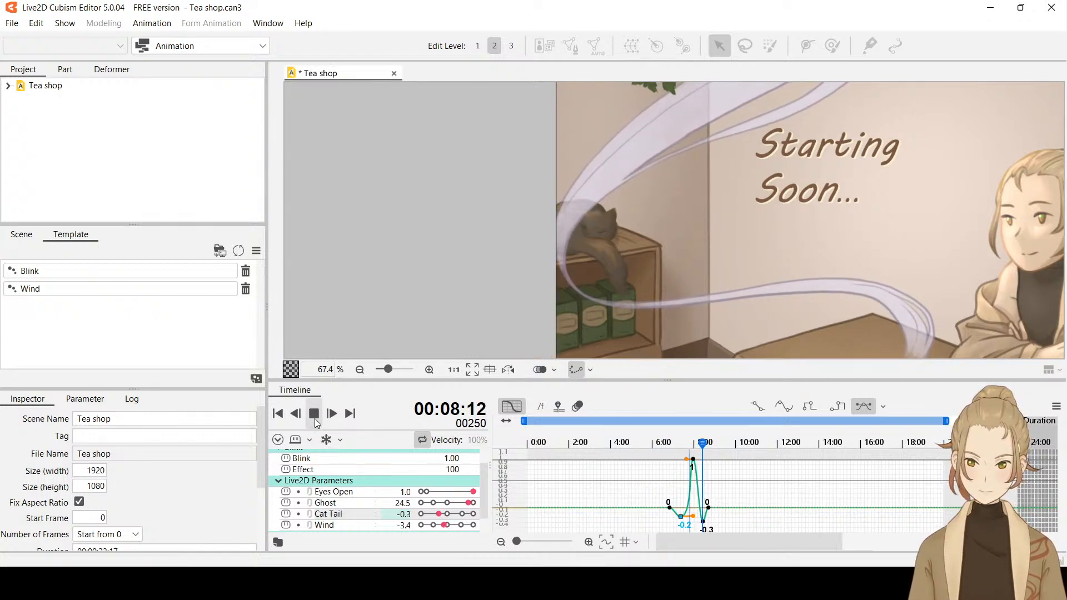
pyautogui.press('space')
# Shift the last three Cat Tail keyframes about half a second later, placing the 1.0 peak at 8:15.
pyautogui.click(684, 457)
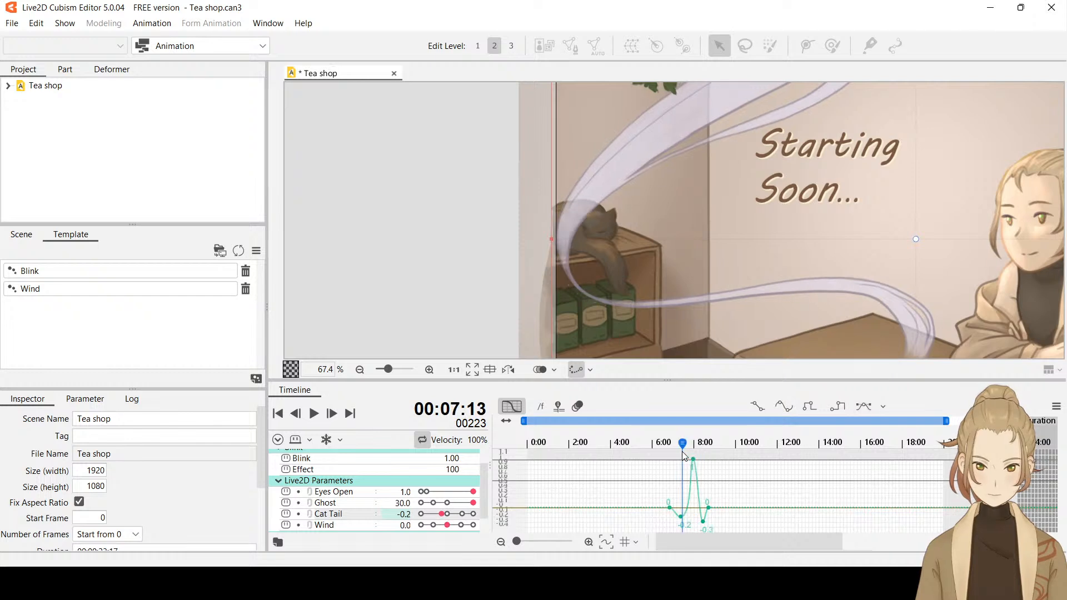
pyautogui.moveTo(731, 528); pyautogui.dragTo(713, 487)
# Try the Cat Tail dip keyframe at 7:14 with -0.25, and return it to 7:11 at -0.2.
pyautogui.click(681, 520)
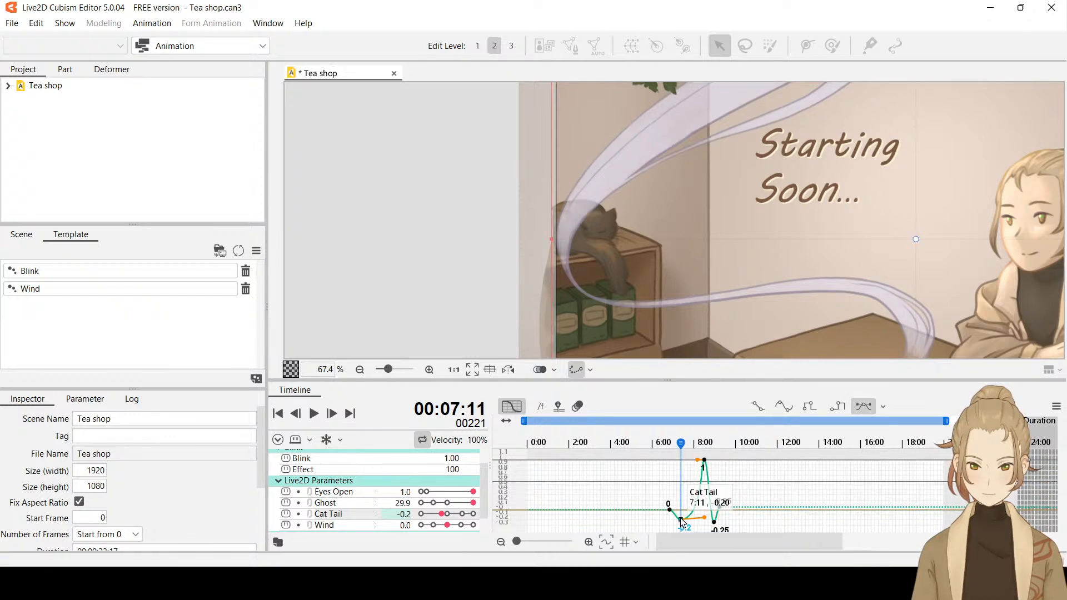
pyautogui.moveTo(681, 520); pyautogui.dragTo(683, 523)
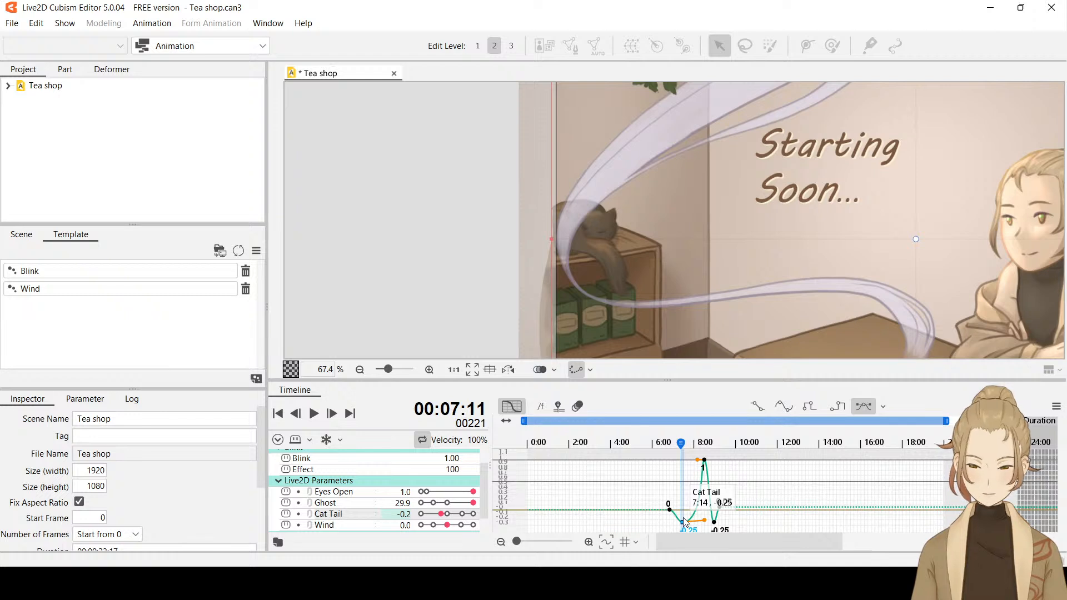
pyautogui.click(684, 522)
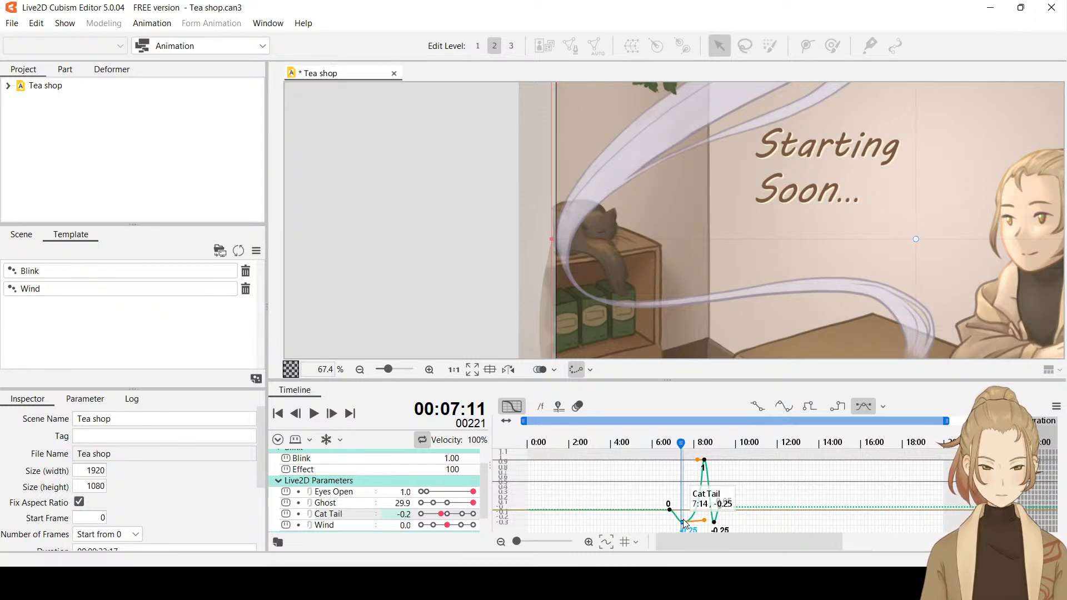
pyautogui.moveTo(684, 522); pyautogui.dragTo(681, 520)
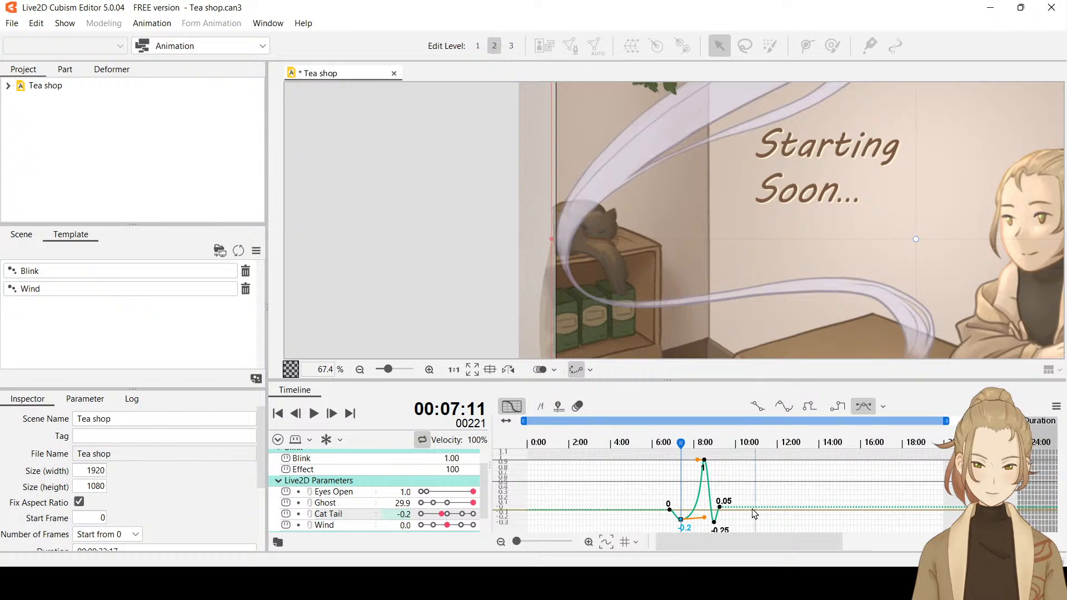
# Play the lengthened tail flick from 5:07 and replay it from around the same point.
pyautogui.click(636, 442)
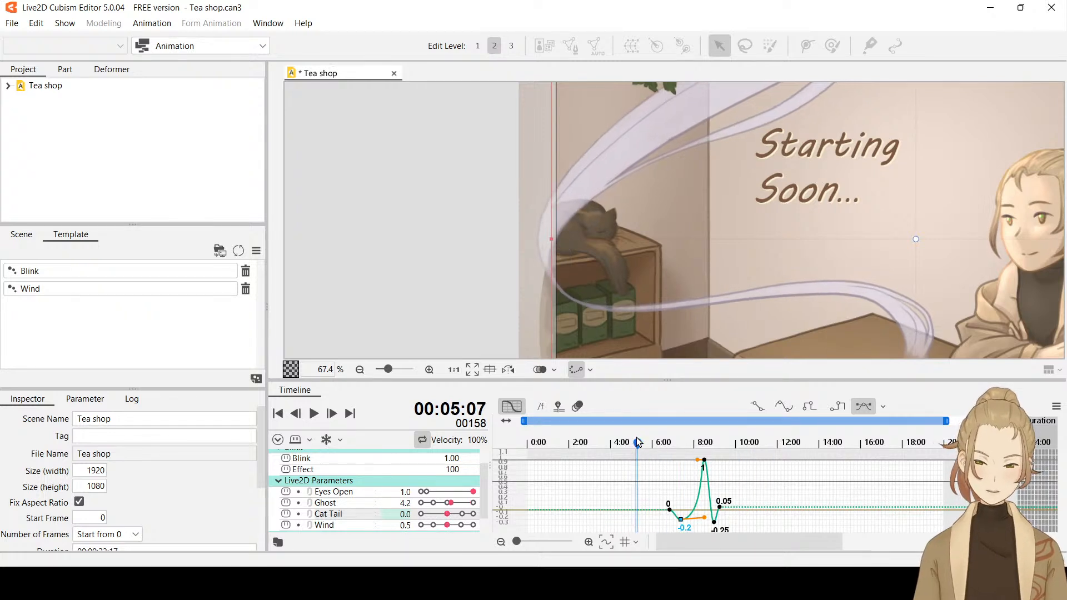
pyautogui.click(313, 415)
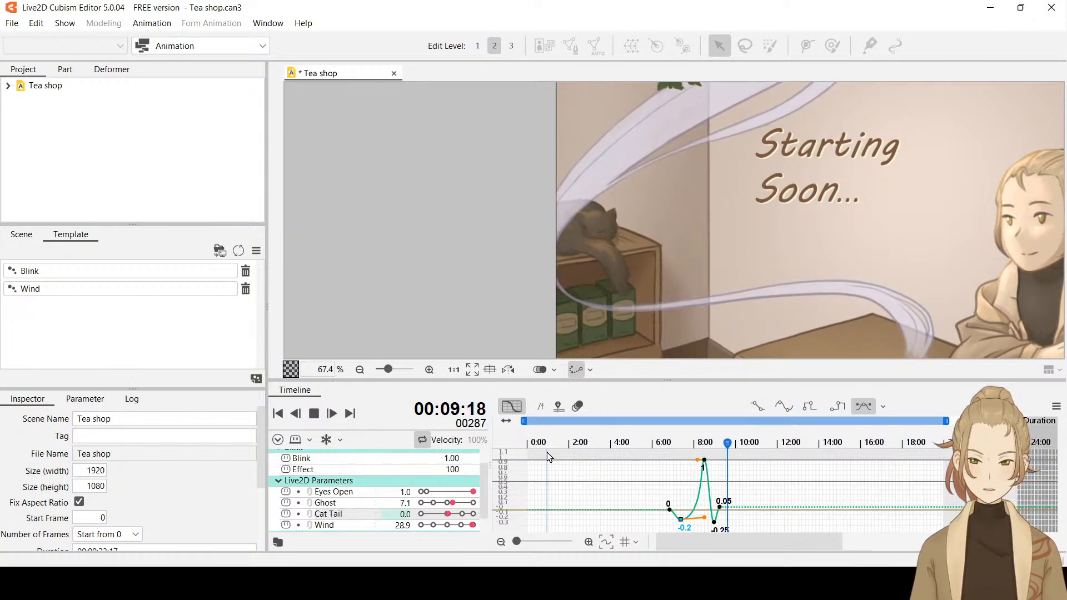
pyautogui.click(638, 443)
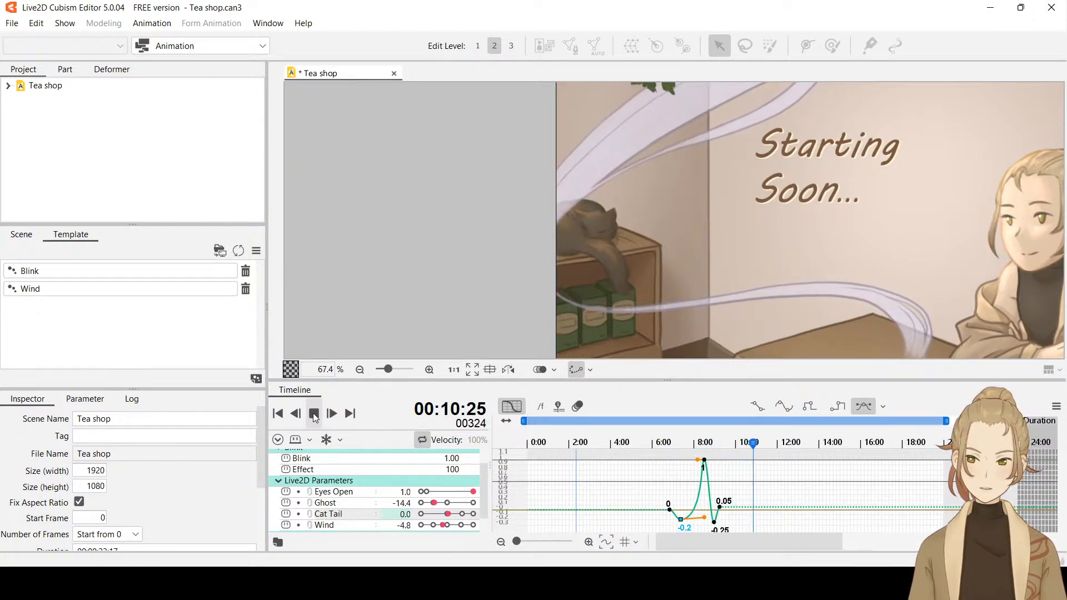
# Set the final Cat Tail keyframe to 0.00 at 9:07 and play the flick from 4:27.
pyautogui.moveTo(717, 510); pyautogui.dragTo(721, 510)
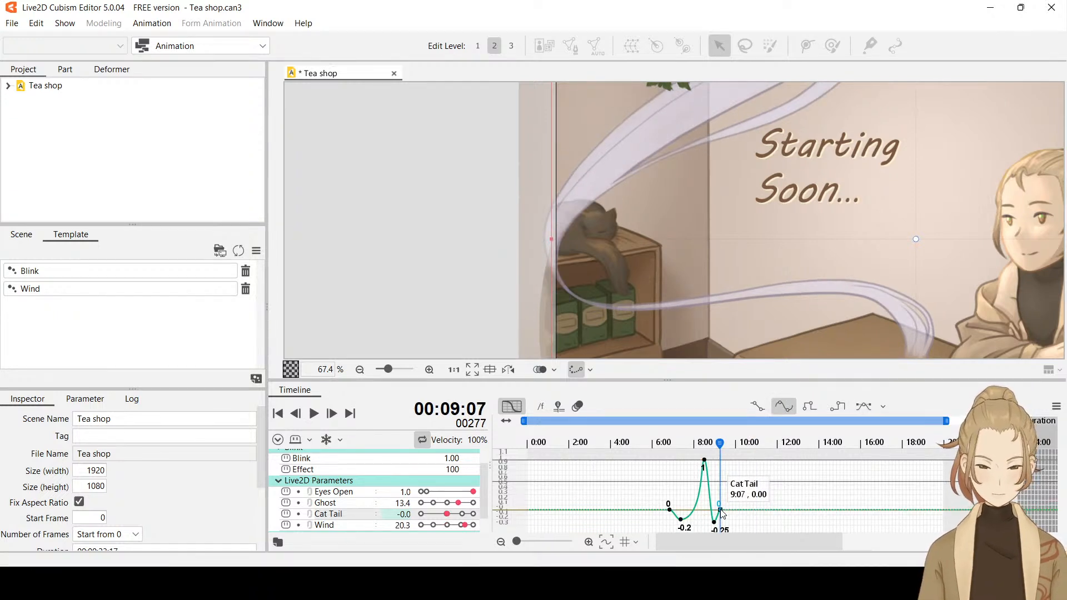
pyautogui.moveTo(581, 443); pyautogui.dragTo(631, 445)
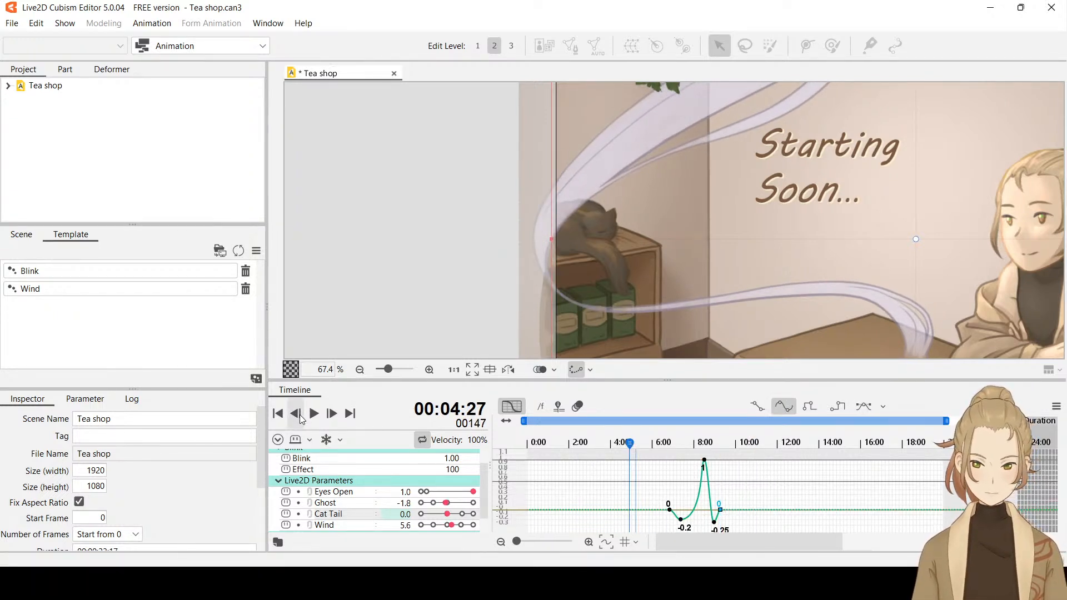
pyautogui.click(314, 413)
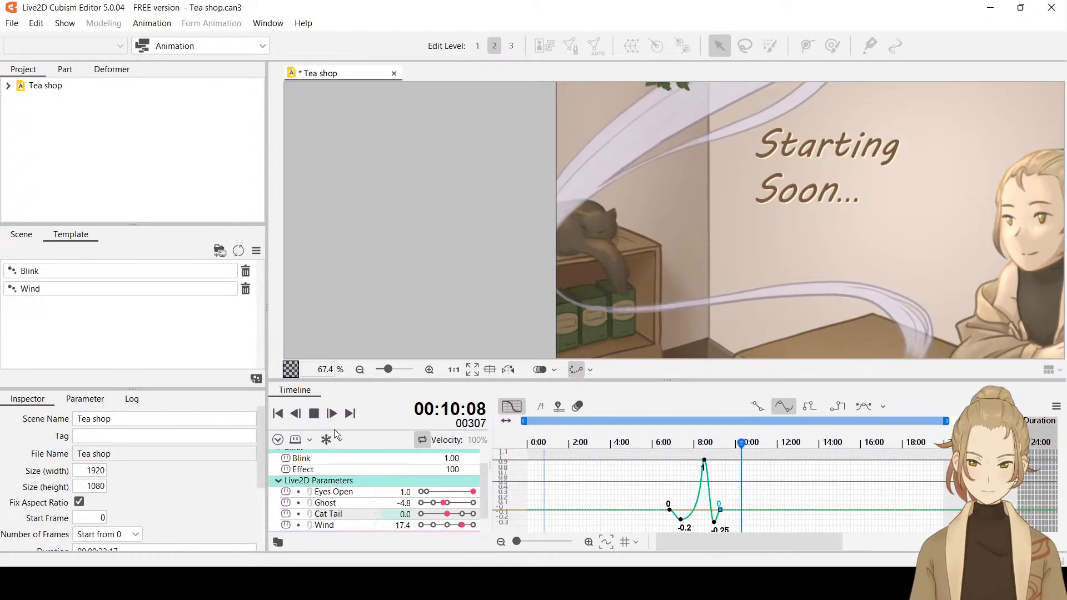
pyautogui.press('space')
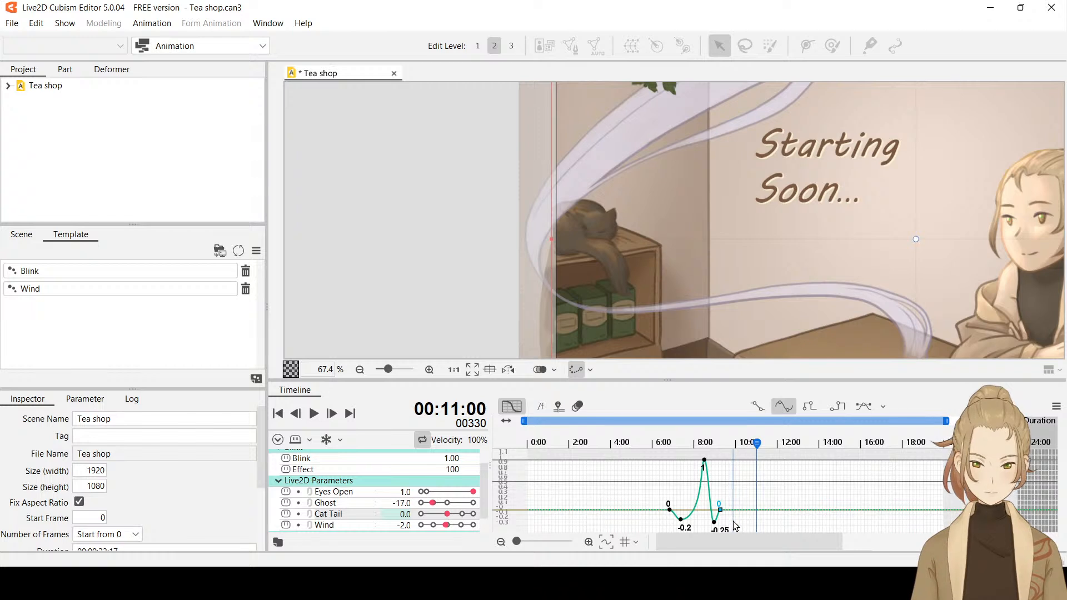
# Shift the last two Cat Tail keyframes slightly later, and level and slightly shorten the outgoing Bezier handle of the 7:11 keyframe.
pyautogui.moveTo(756, 489); pyautogui.dragTo(725, 518)
pyautogui.click(719, 510)
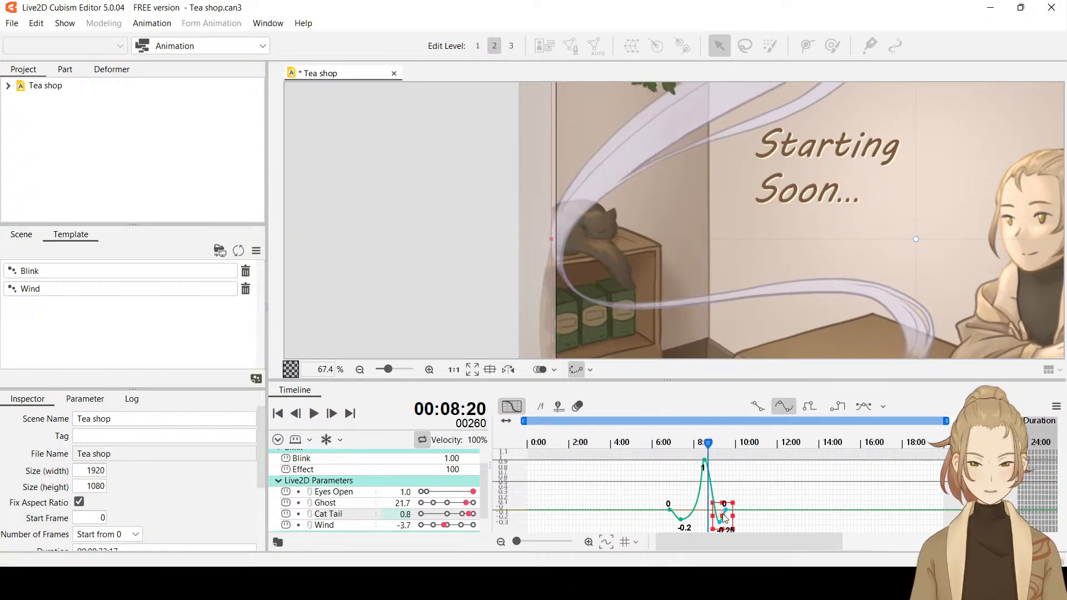
pyautogui.click(704, 460)
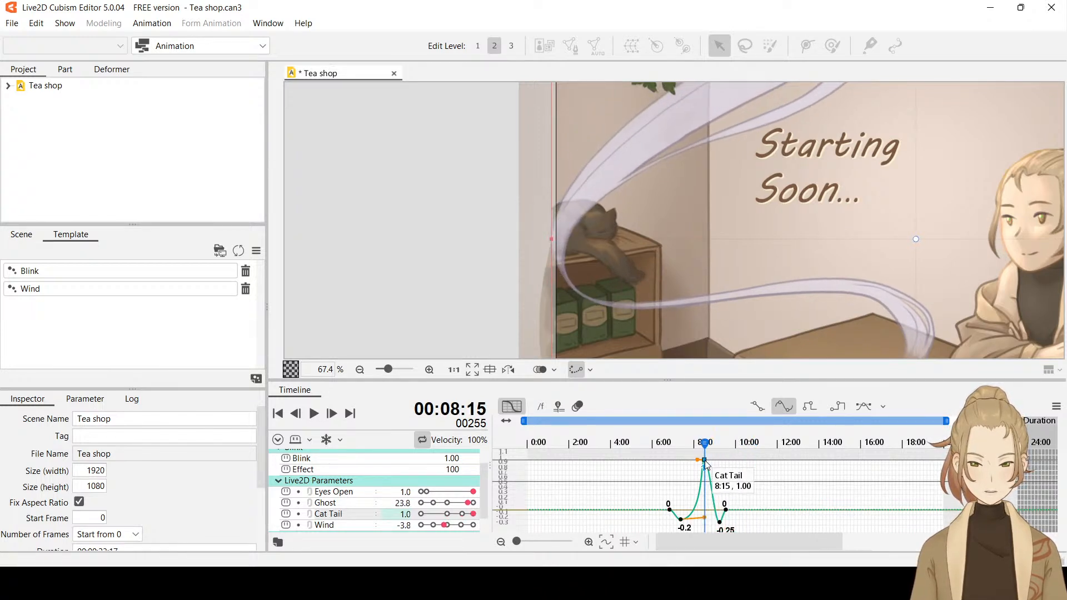
pyautogui.click(703, 519)
pyautogui.moveTo(703, 518); pyautogui.dragTo(700, 519)
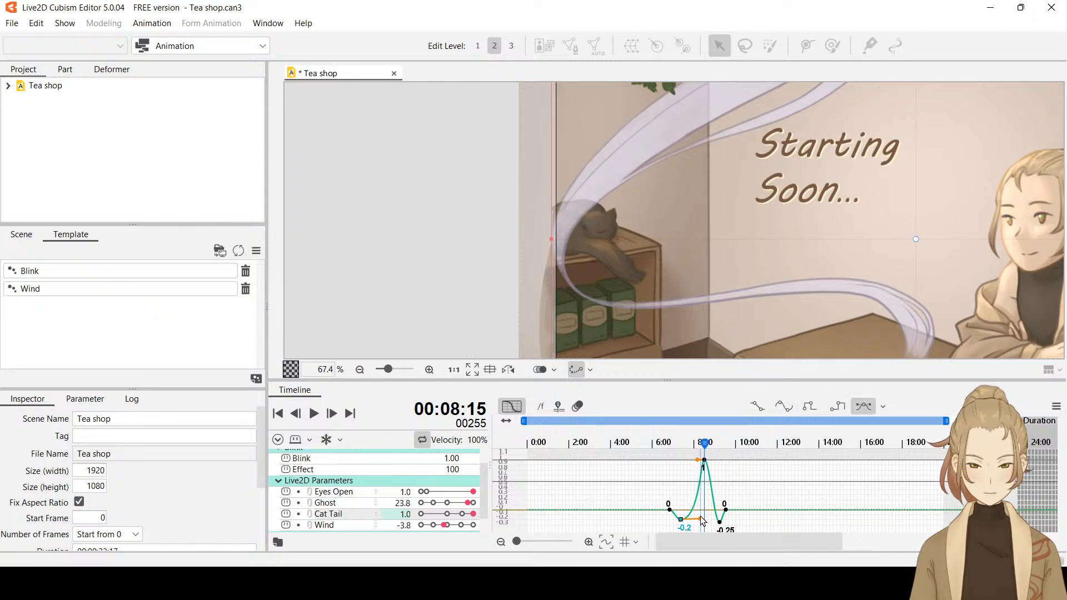
# Play the cat tail flick from 5:25.
pyautogui.moveTo(665, 447); pyautogui.dragTo(650, 445)
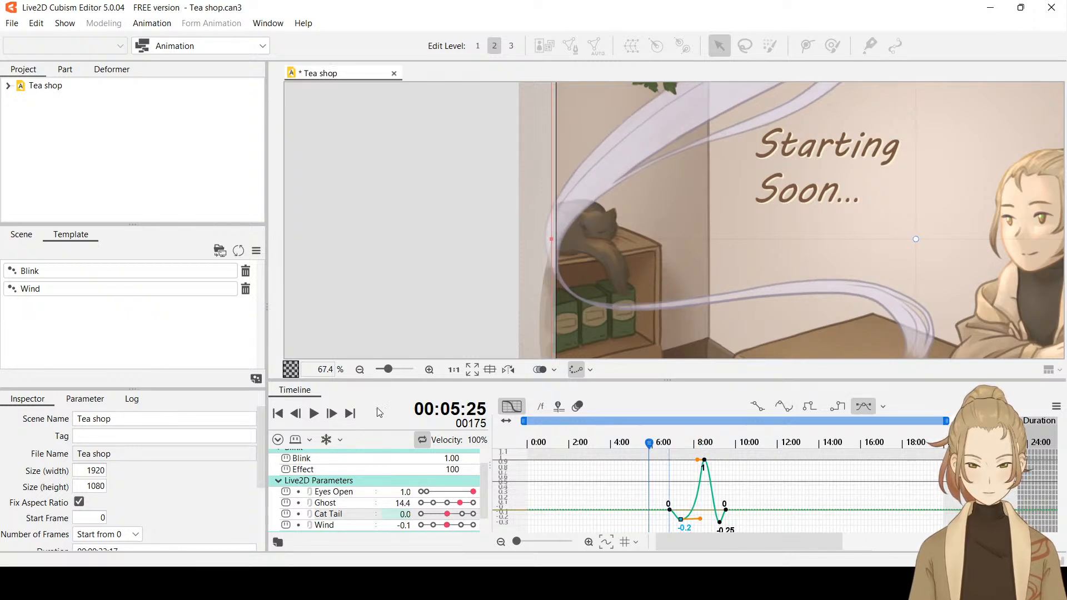
pyautogui.click(315, 414)
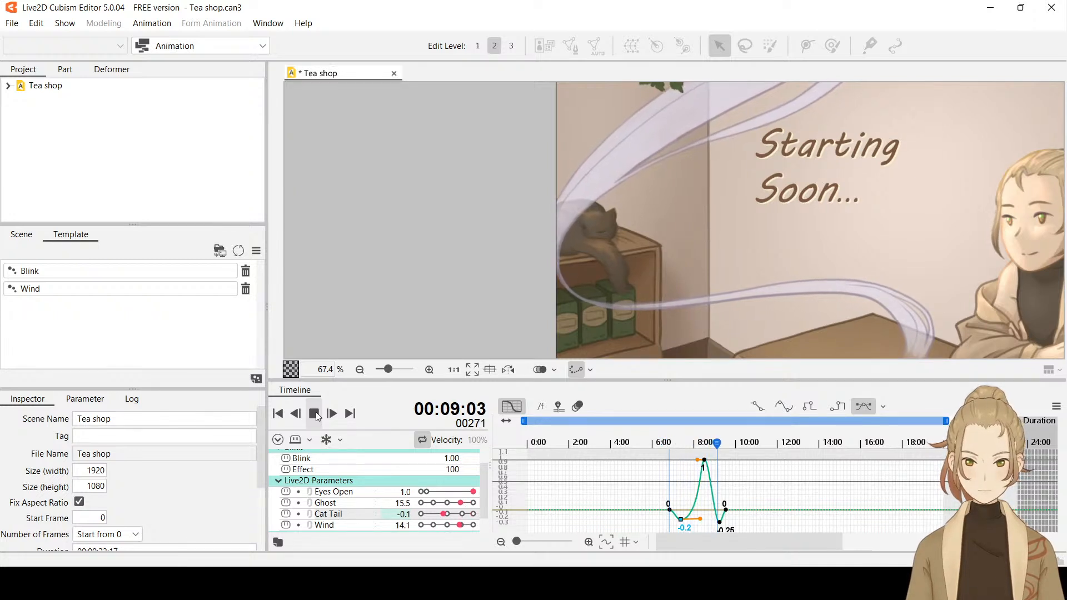
pyautogui.click(314, 414)
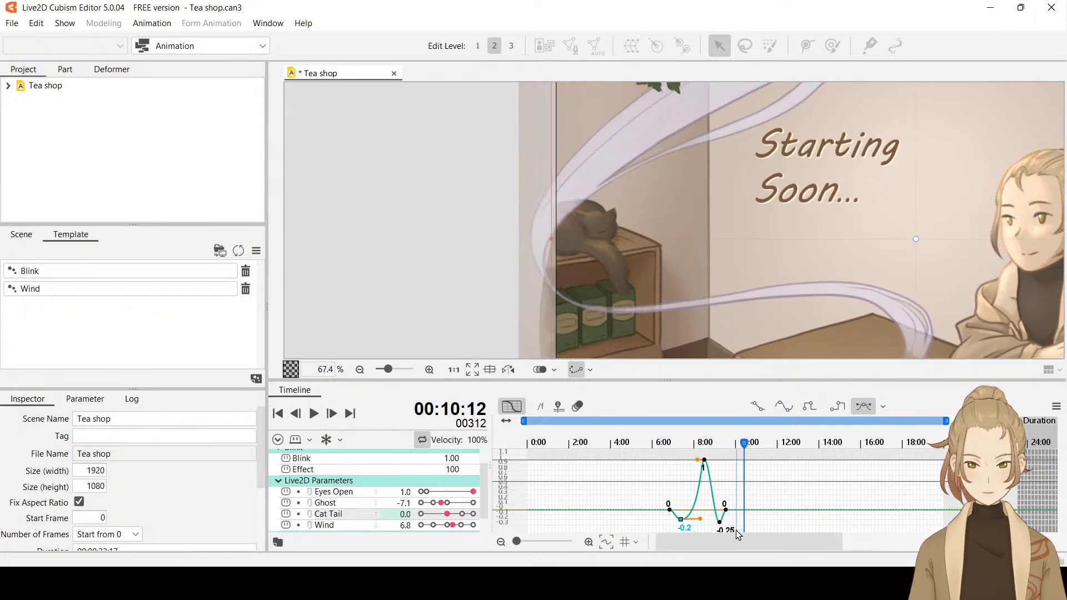
# Shift the final Cat Tail keyframe slightly later and replay the flick from around 5:00.
pyautogui.click(726, 511)
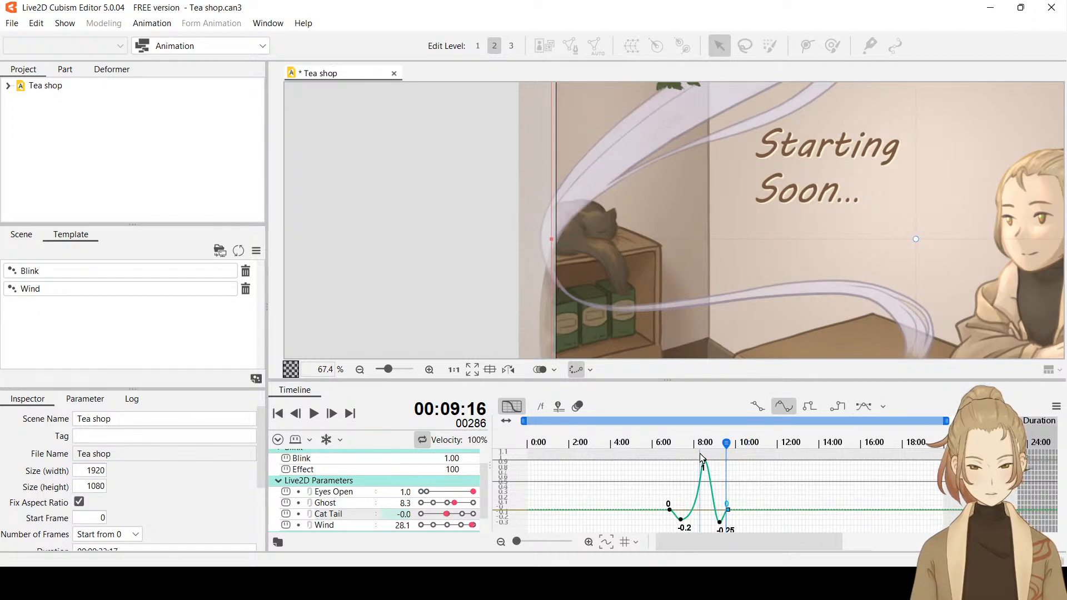
pyautogui.click(675, 442)
pyautogui.moveTo(672, 442); pyautogui.dragTo(634, 440)
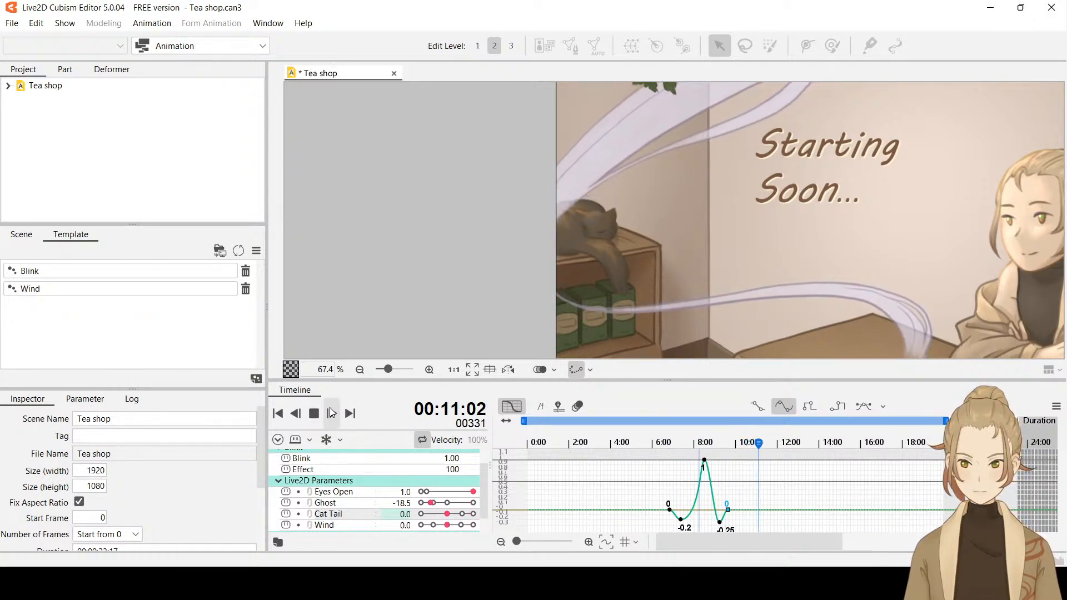
pyautogui.click(314, 413)
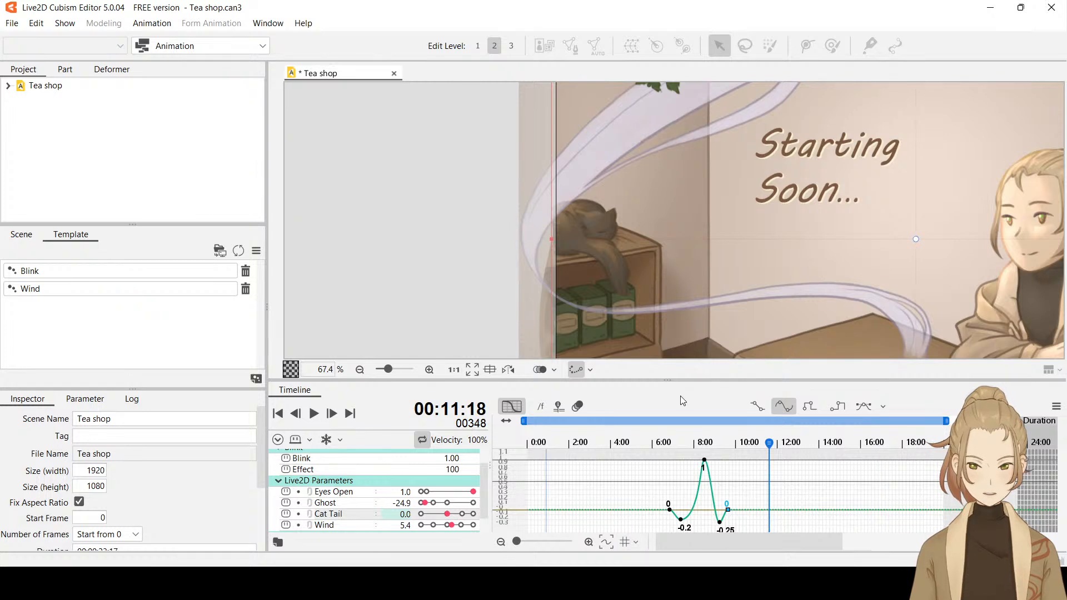
# Return the playhead to 00:00:00 and save the Tea shop animation.
pyautogui.scroll(-3, 829, 273)
pyautogui.moveTo(831, 310); pyautogui.dragTo(698, 290)
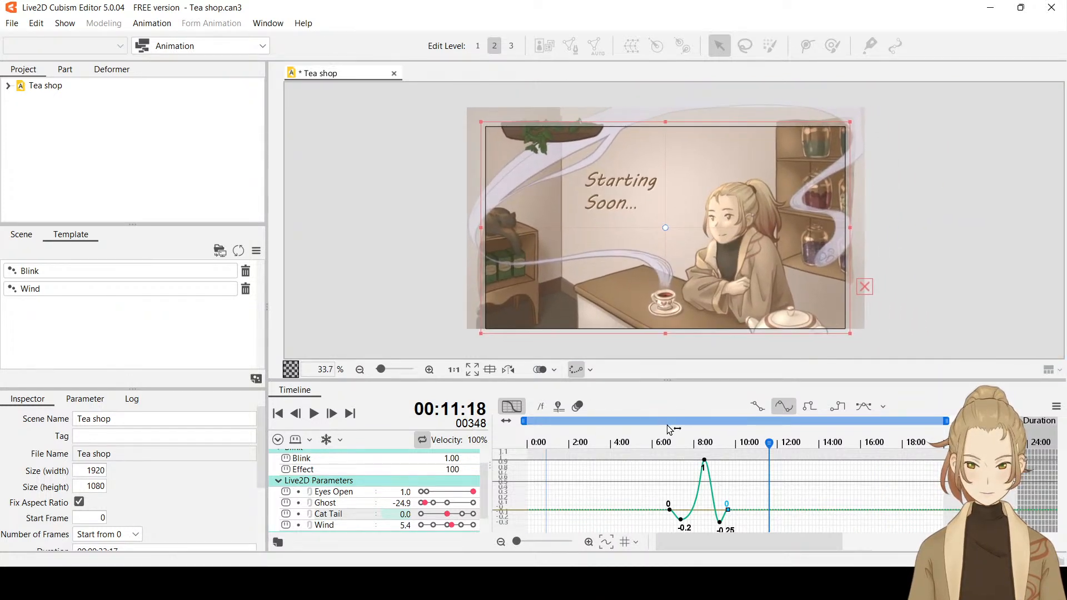
pyautogui.click(528, 442)
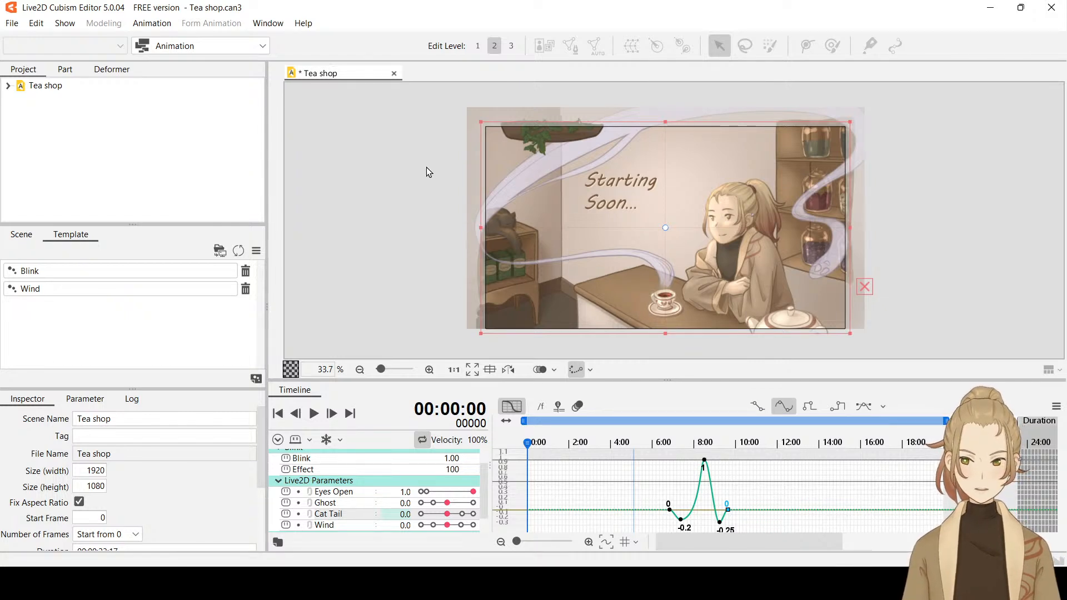
pyautogui.hotkey('ctrl', 's')
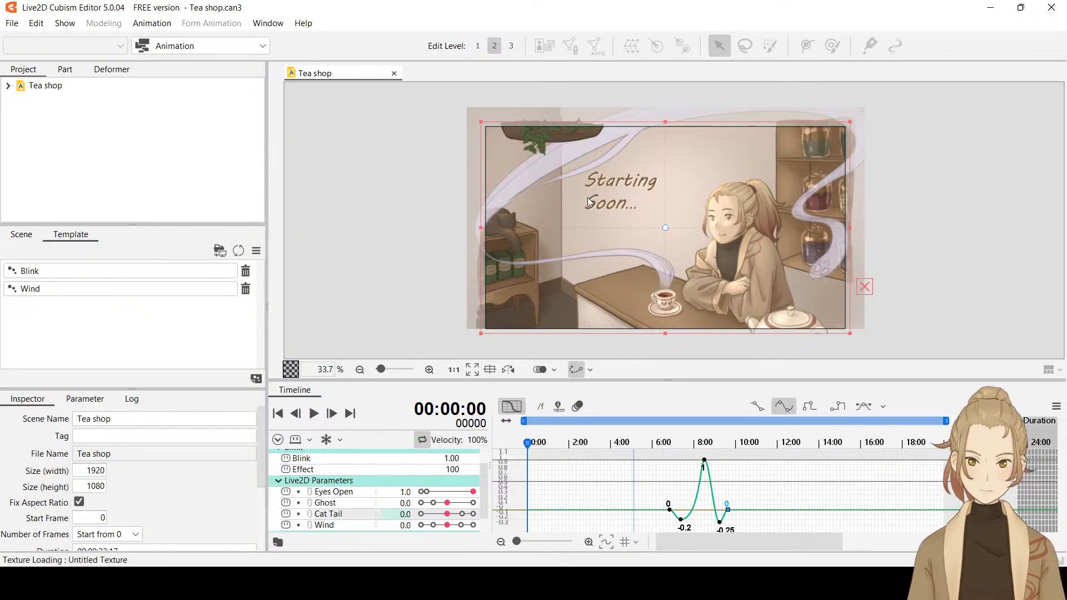
# Deselect the model, play the full scene from the start, and replay the tail flick from 6:13 and around 5:00.
pyautogui.click(387, 207)
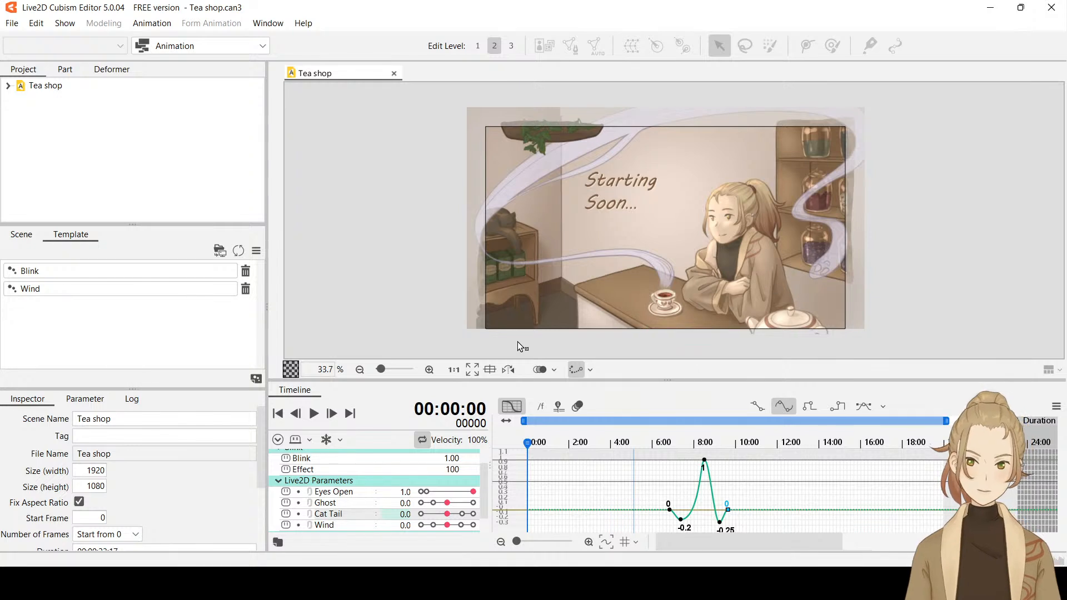
pyautogui.click(312, 418)
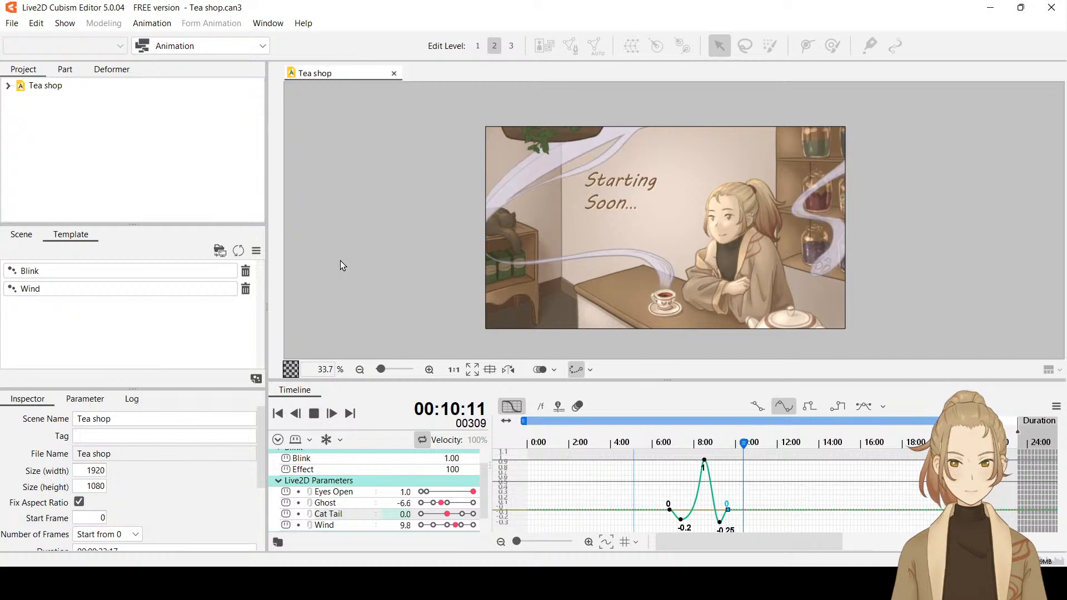
pyautogui.click(316, 417)
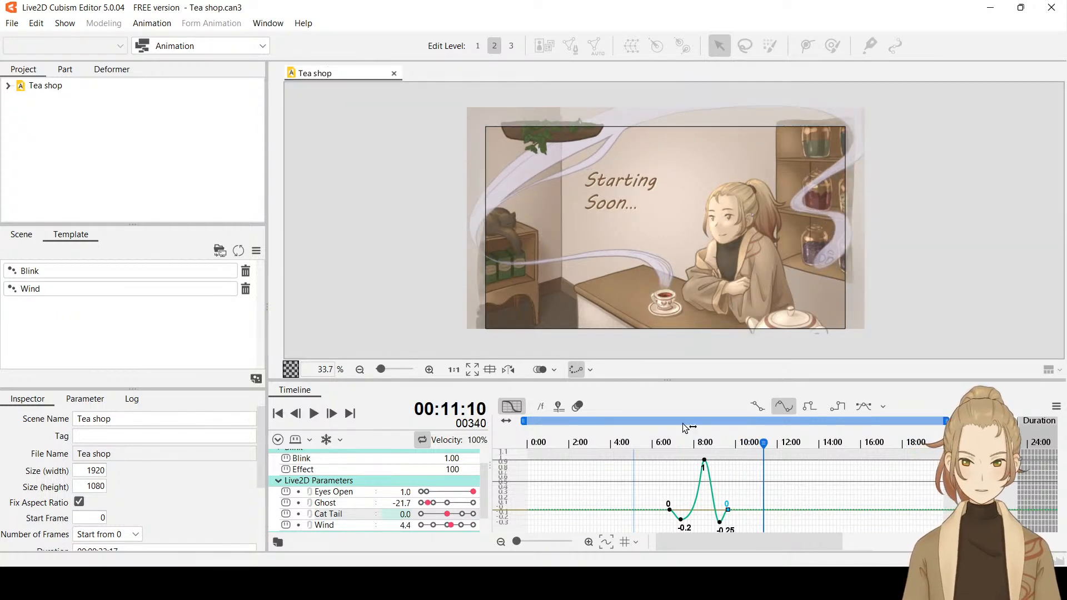
pyautogui.moveTo(682, 437); pyautogui.dragTo(663, 445)
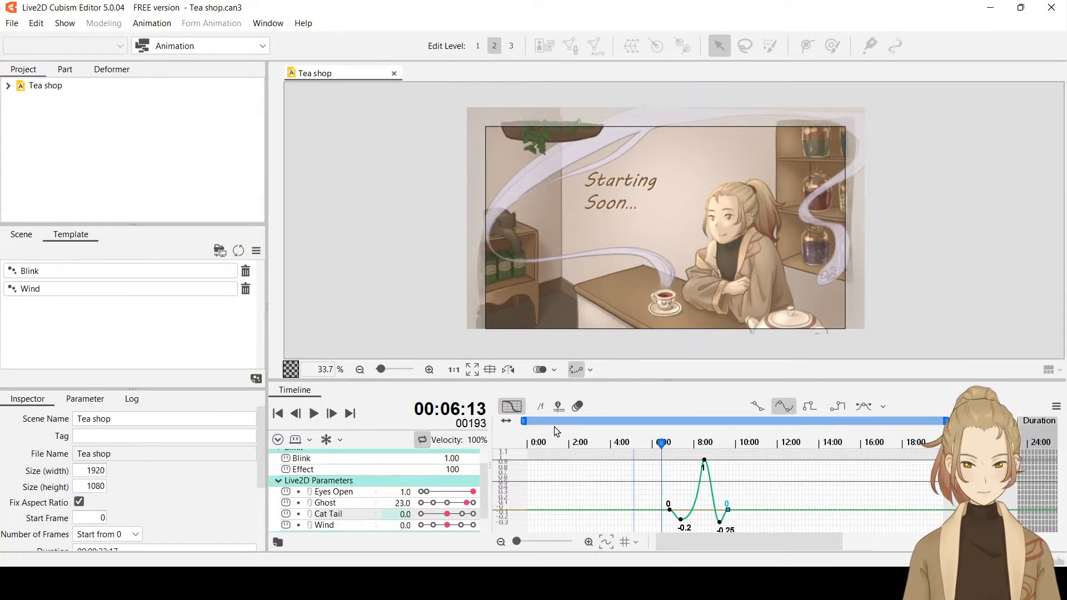
pyautogui.click(318, 417)
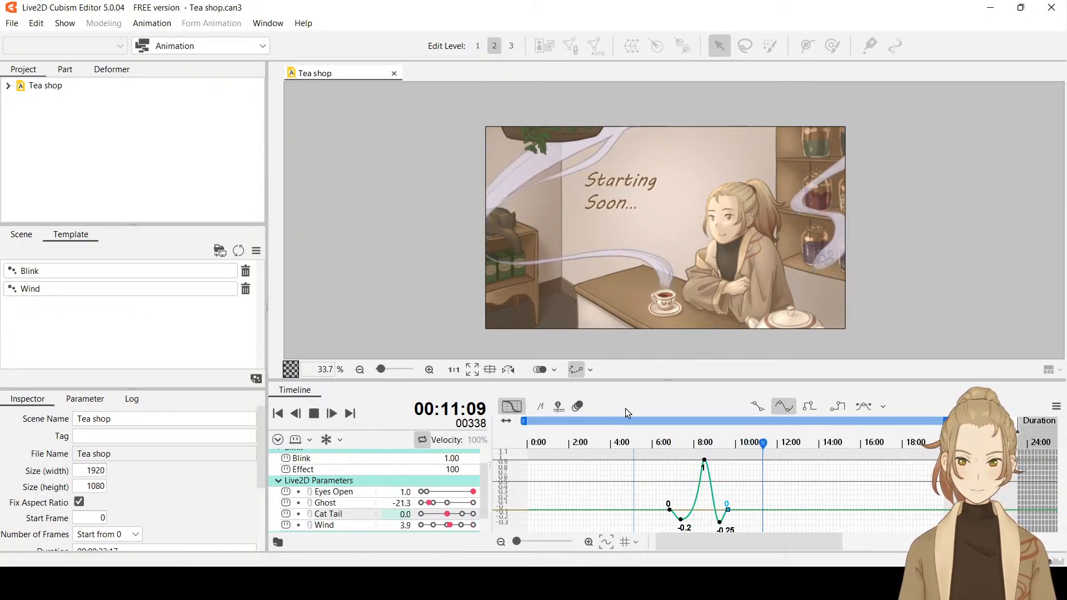
pyautogui.click(626, 439)
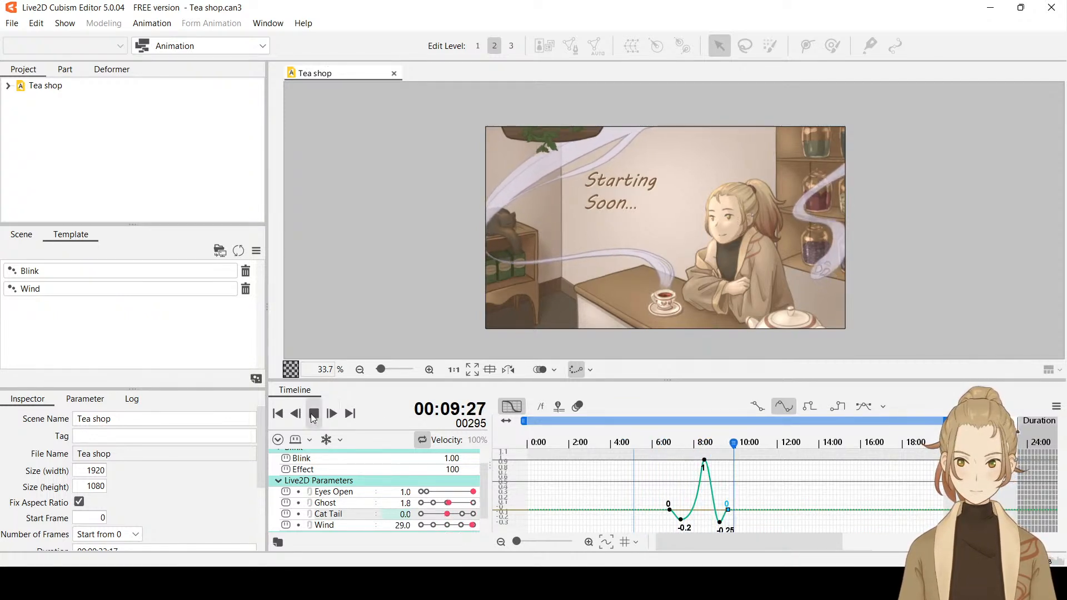
pyautogui.click(314, 414)
# Shift the first Cat Tail keyframe slightly later and replay the flick from 5:02 and 4:06.
pyautogui.moveTo(675, 515); pyautogui.dragTo(674, 513)
pyautogui.click(639, 443)
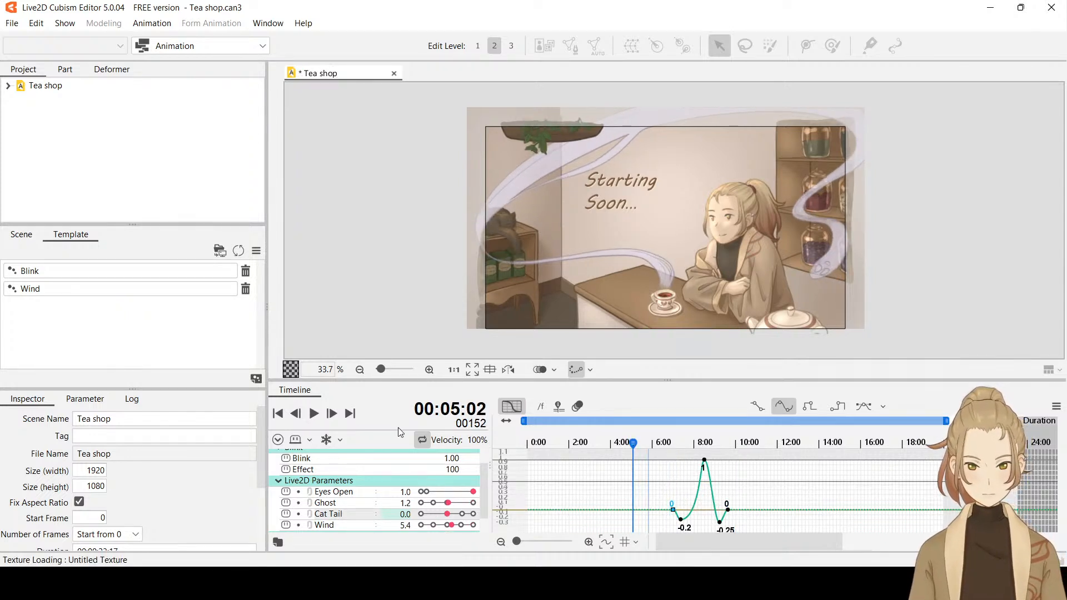
pyautogui.click(314, 415)
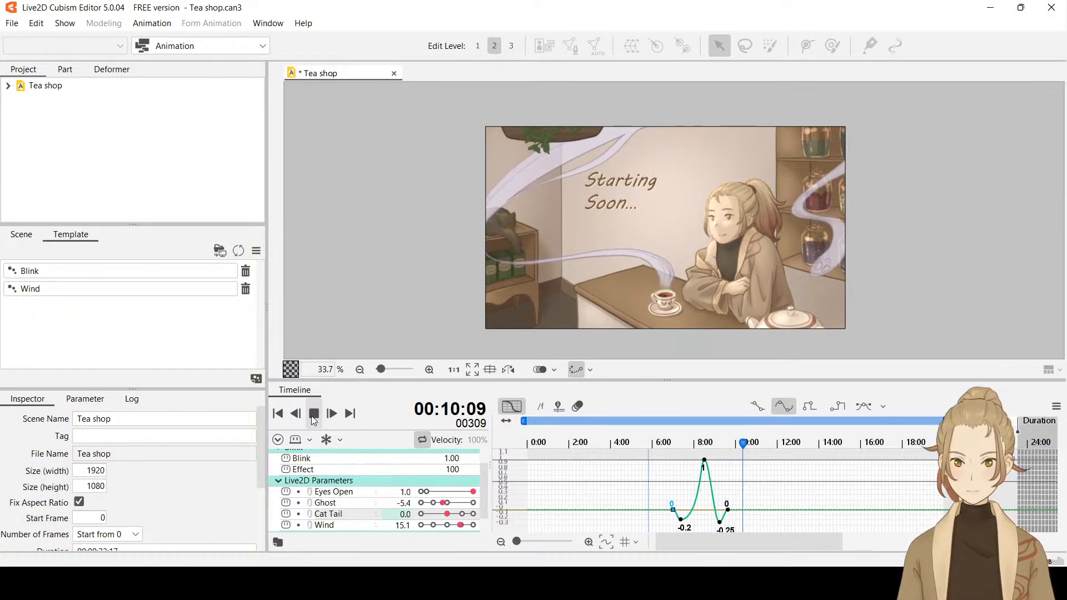
pyautogui.click(313, 415)
pyautogui.moveTo(618, 440); pyautogui.dragTo(615, 440)
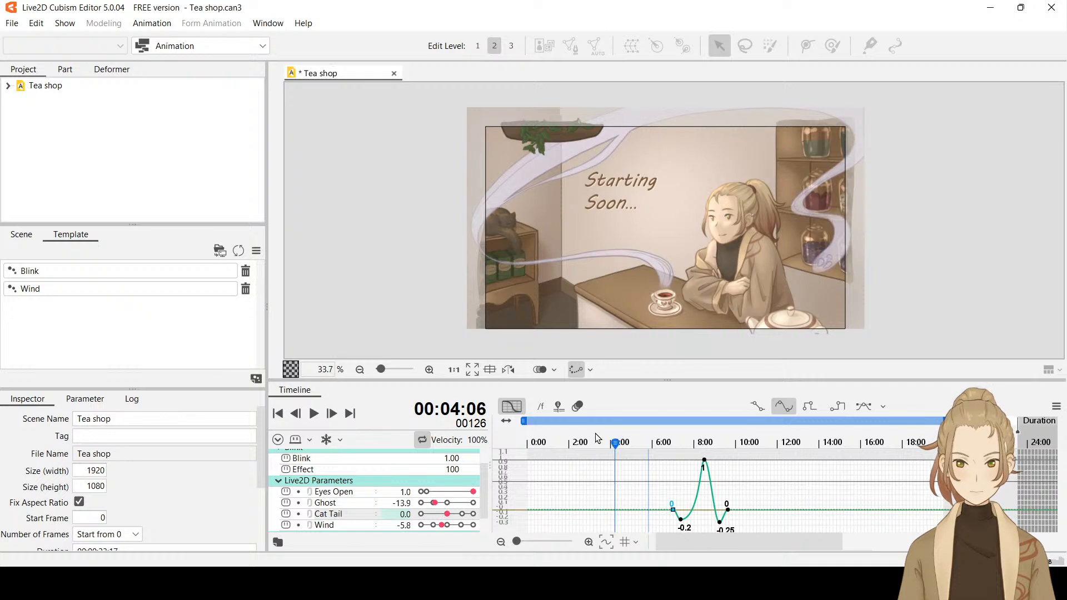
pyautogui.click(313, 414)
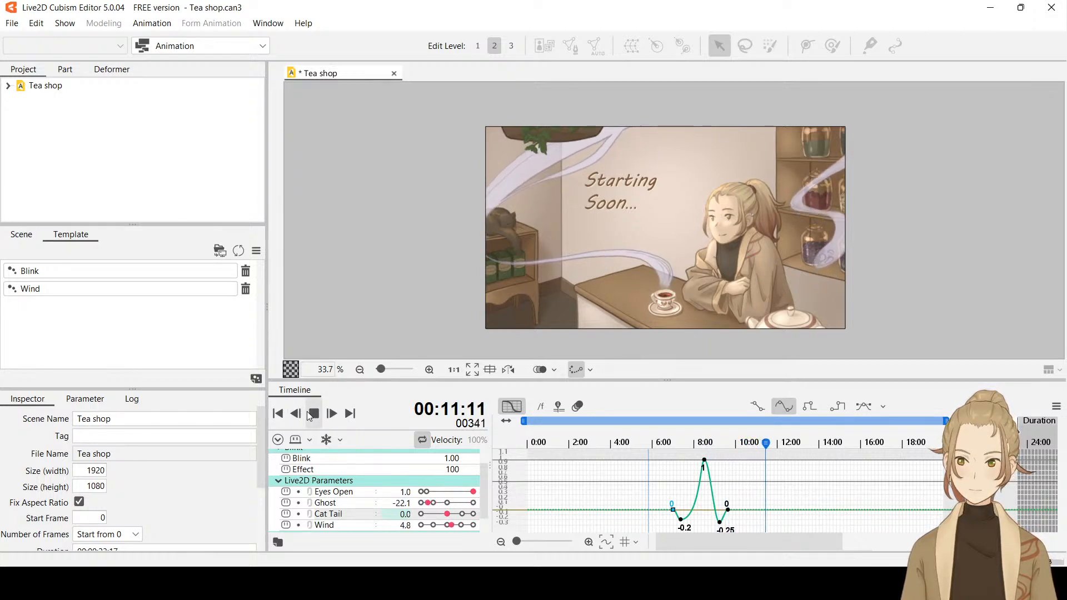
pyautogui.press('space')
# Play the whole animation from 00:00:00 and switch the timeline from the curve graph to the keyframe view of all parameters.
pyautogui.moveTo(637, 444); pyautogui.dragTo(411, 438)
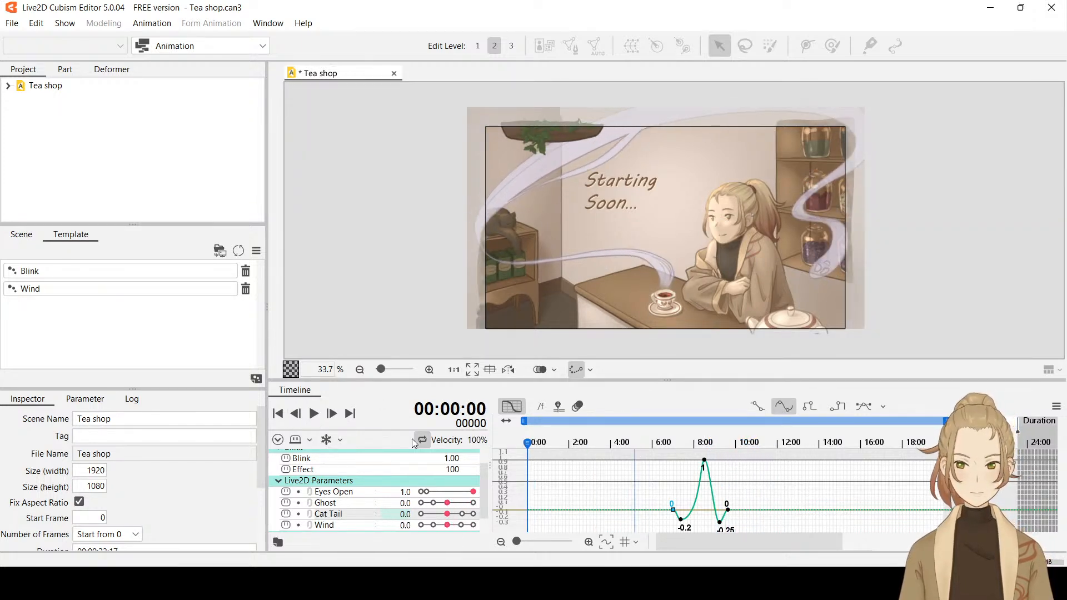
pyautogui.click(314, 414)
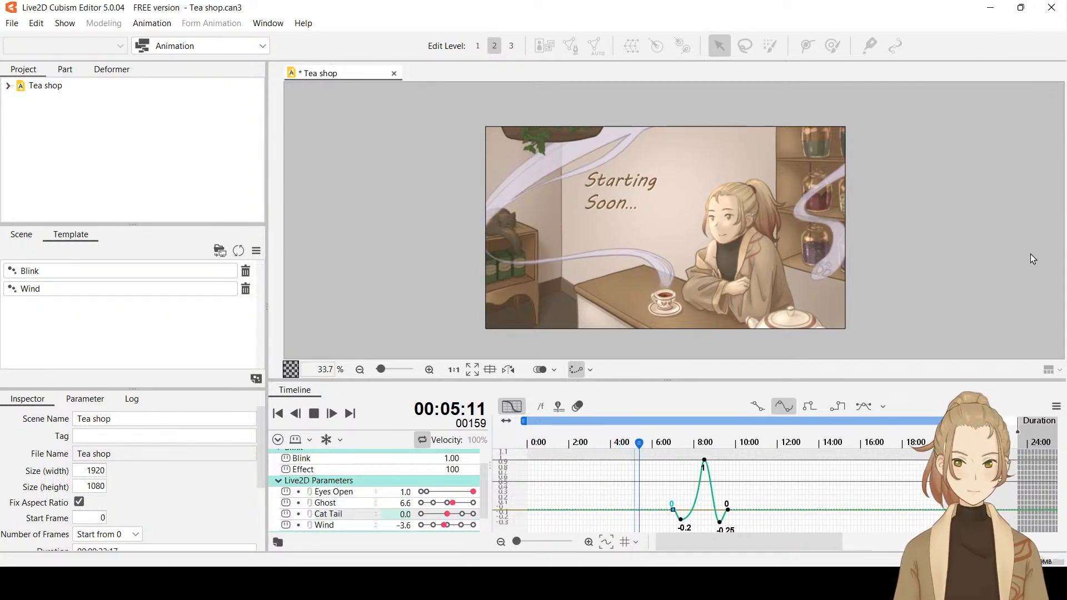
pyautogui.click(511, 408)
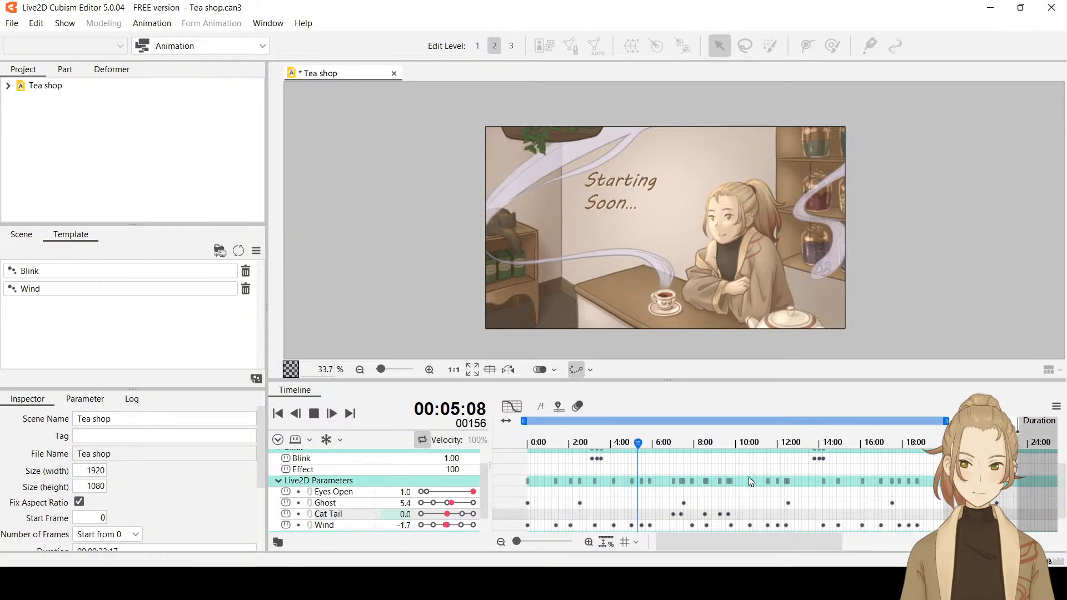
pyautogui.scroll(-1, 778, 522)
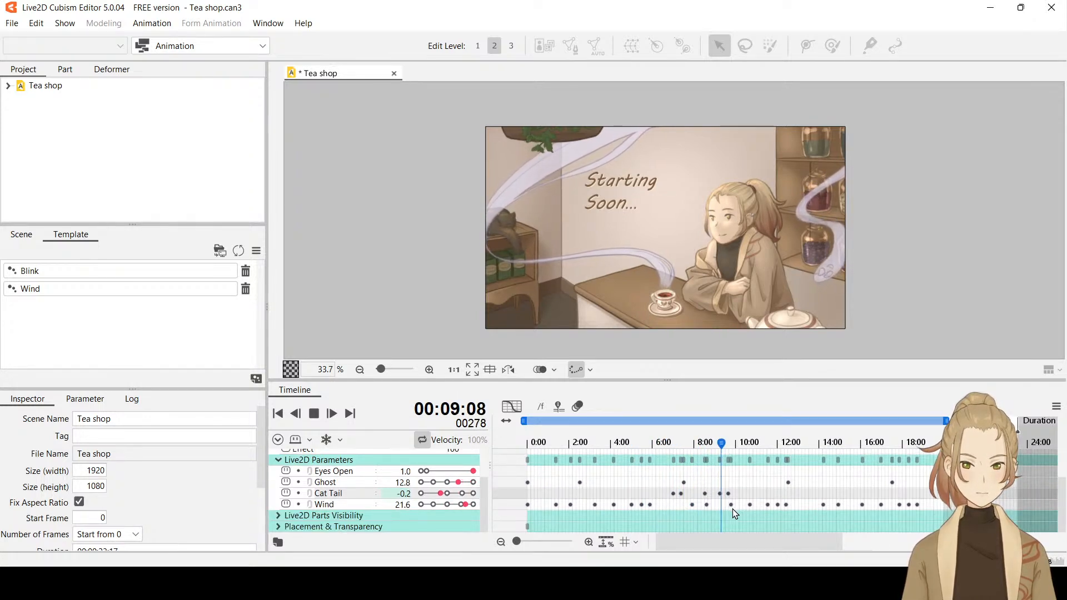
pyautogui.click(314, 414)
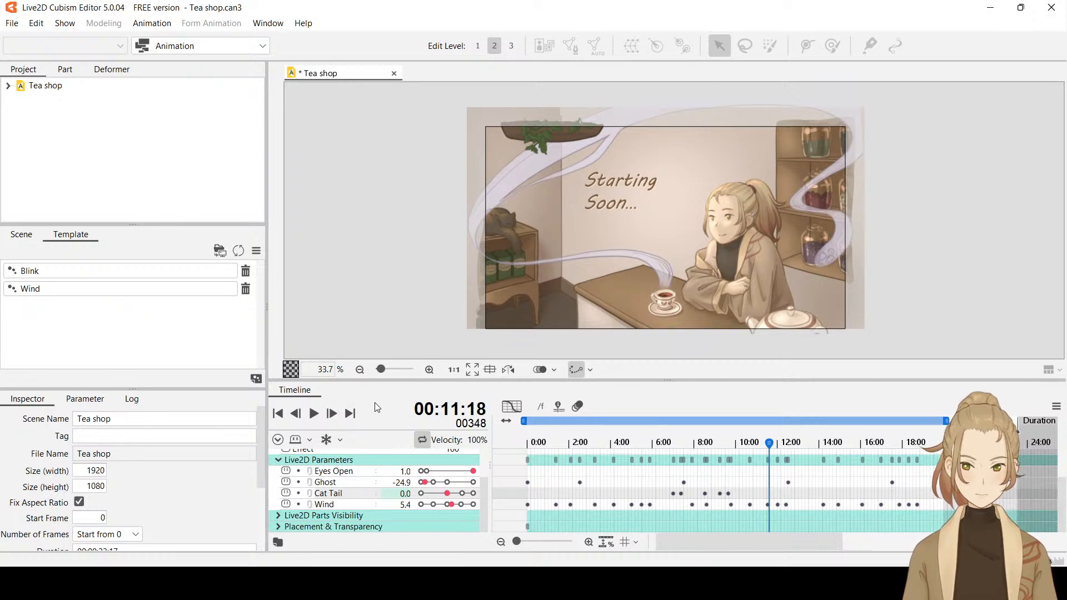
pyautogui.click(315, 414)
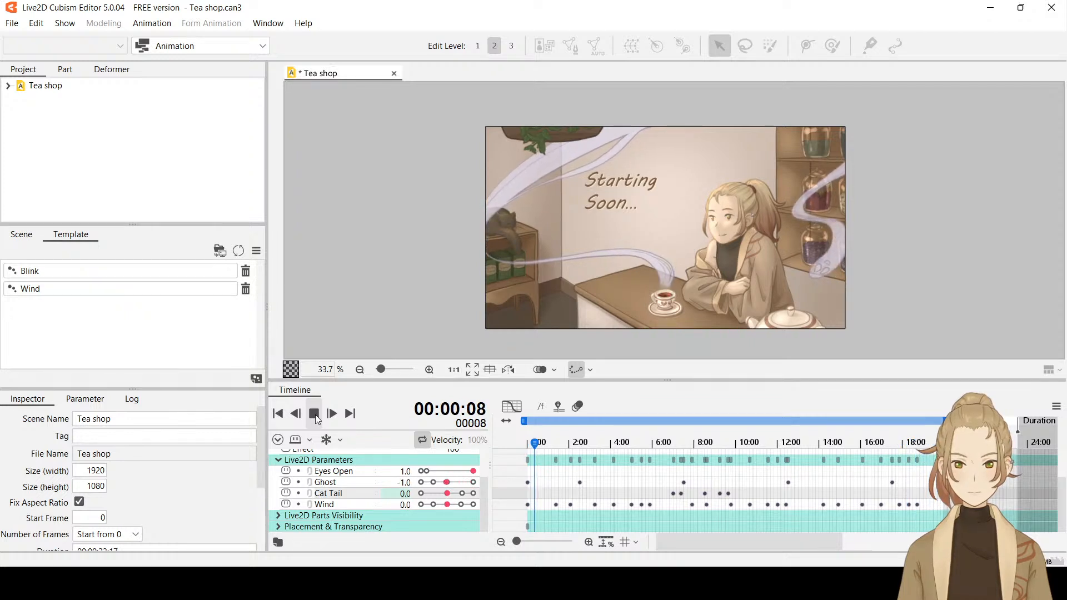
pyautogui.click(314, 414)
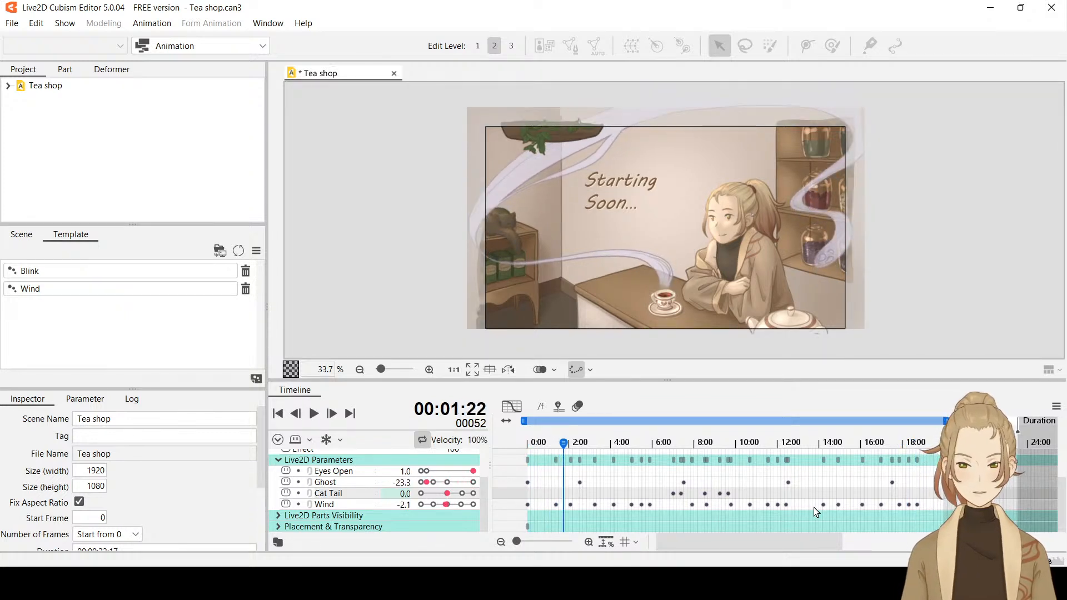
# Shift the last group of Wind keyframes slightly later and play the animation from the start.
pyautogui.moveTo(815, 500); pyautogui.dragTo(920, 510)
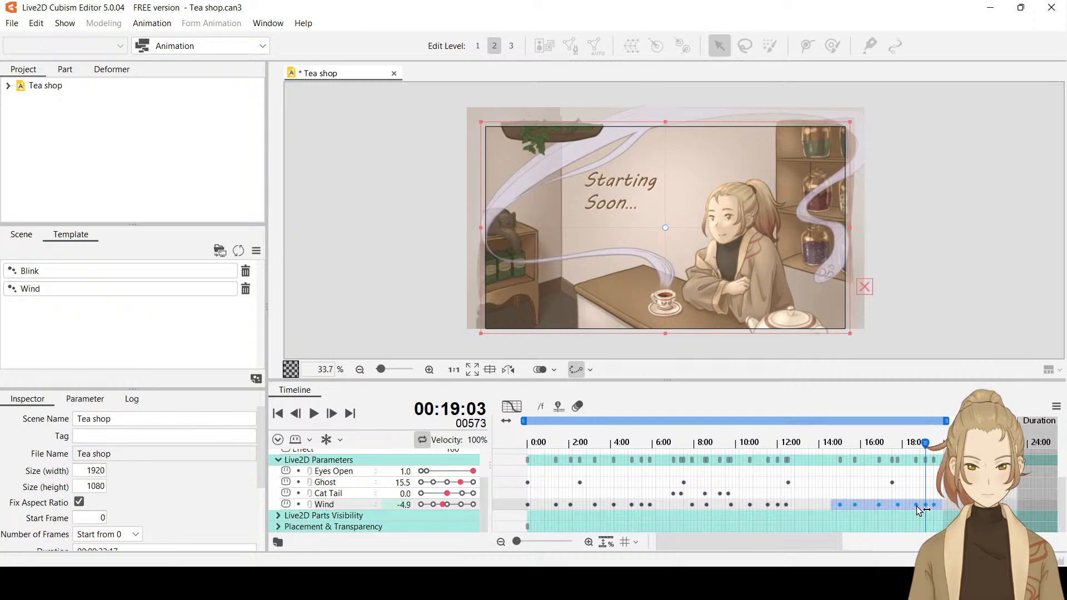
pyautogui.moveTo(738, 443); pyautogui.dragTo(501, 445)
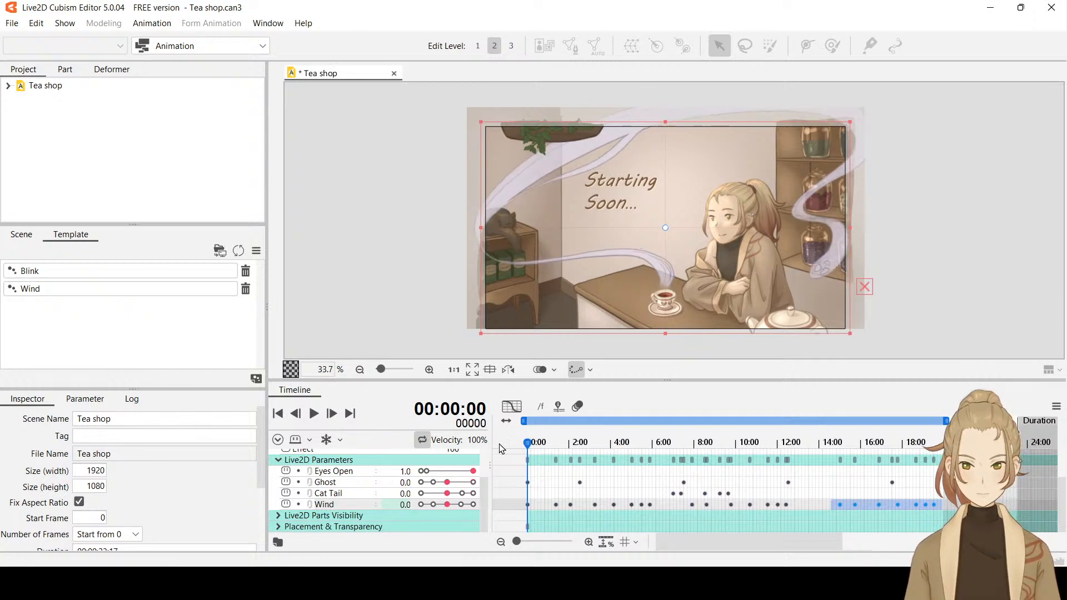
pyautogui.click(314, 414)
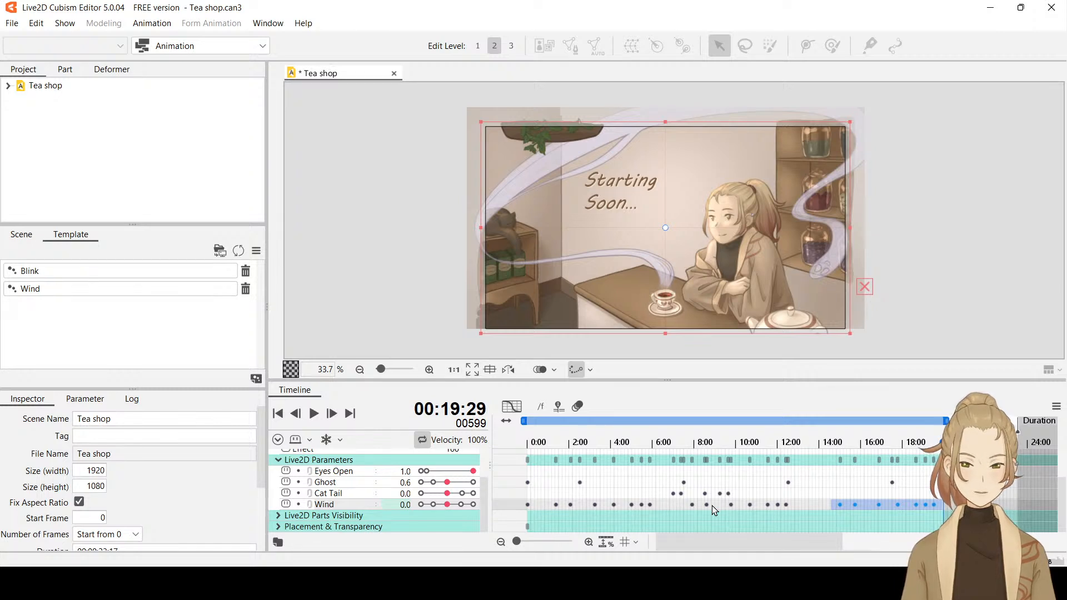
# Try moving the three Wind keyframe groups earlier and adding a fourth gust from the Wind template at 15:16.
pyautogui.click(663, 506)
pyautogui.moveTo(554, 509); pyautogui.dragTo(722, 509)
pyautogui.moveTo(801, 505)
pyautogui.mouseDown()
pyautogui.moveTo(938, 508)
pyautogui.moveTo(809, 506)
pyautogui.mouseUp()
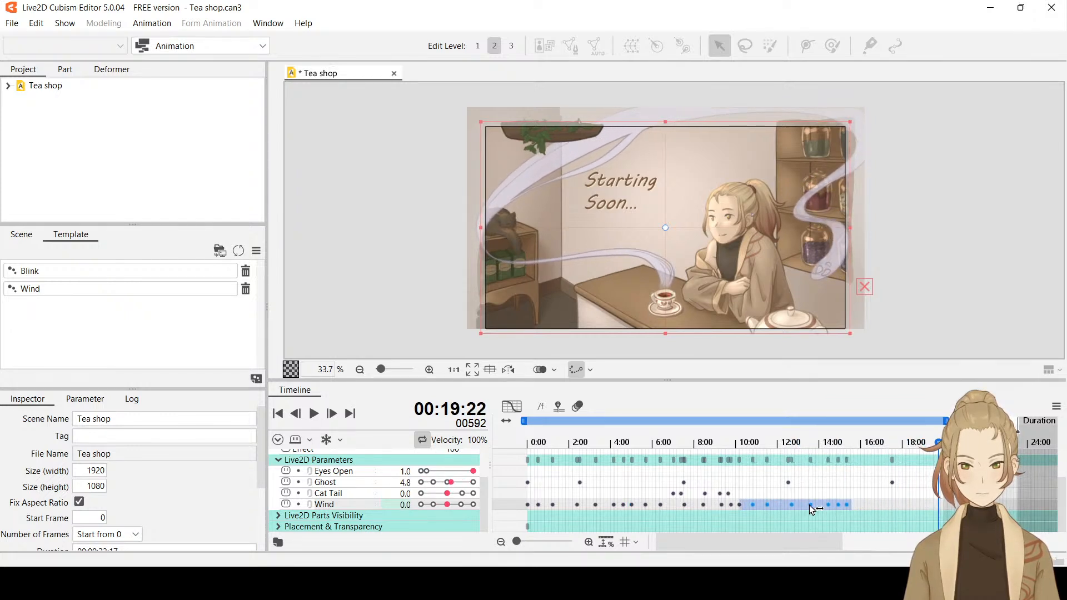
pyautogui.click(852, 507)
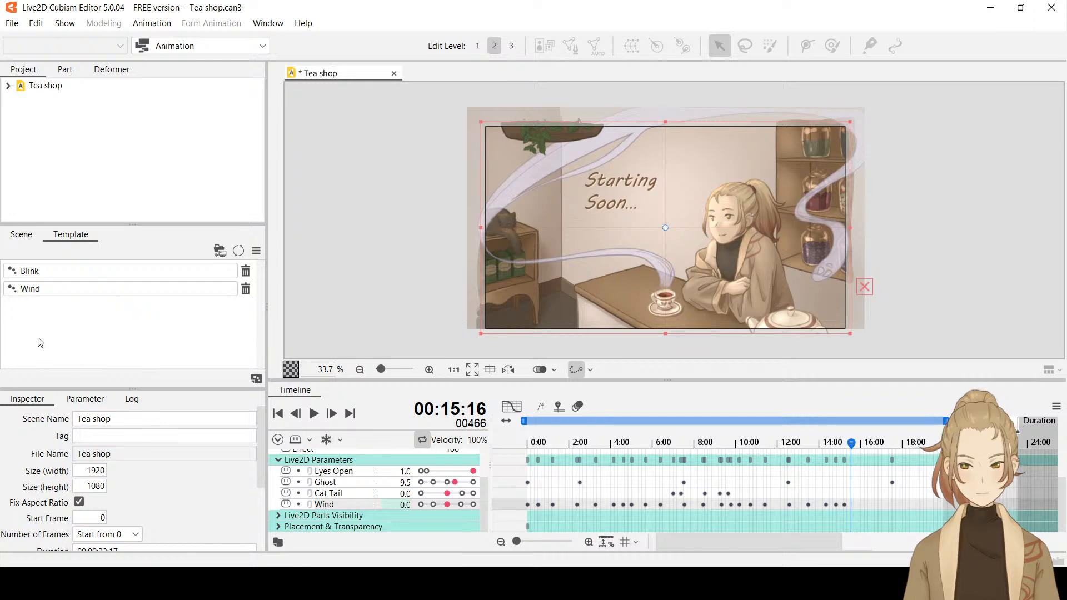
pyautogui.doubleClick(68, 291)
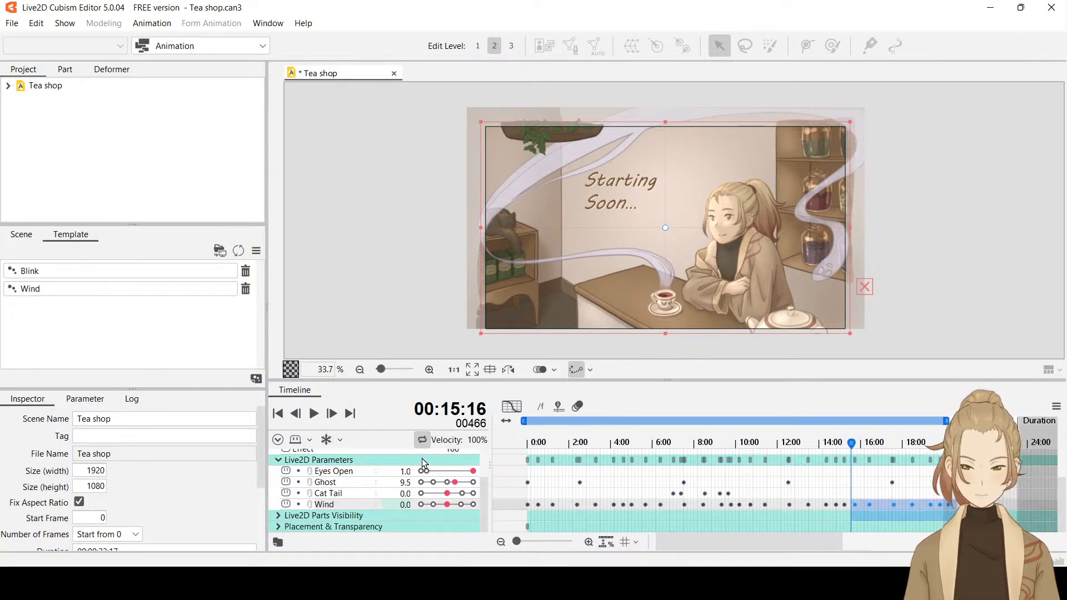
# Undo the fourth gust and the shifts of the second and third Wind groups, and move the first group closer to the start.
pyautogui.press('Delete')
pyautogui.hotkey('ctrl', 'z')
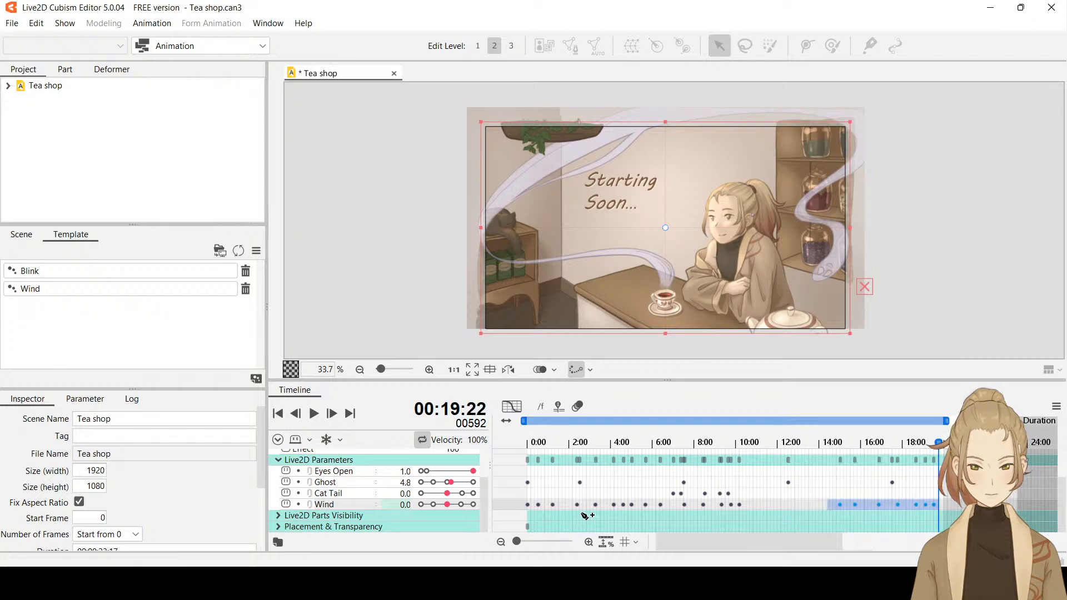
pyautogui.moveTo(655, 525); pyautogui.dragTo(654, 525)
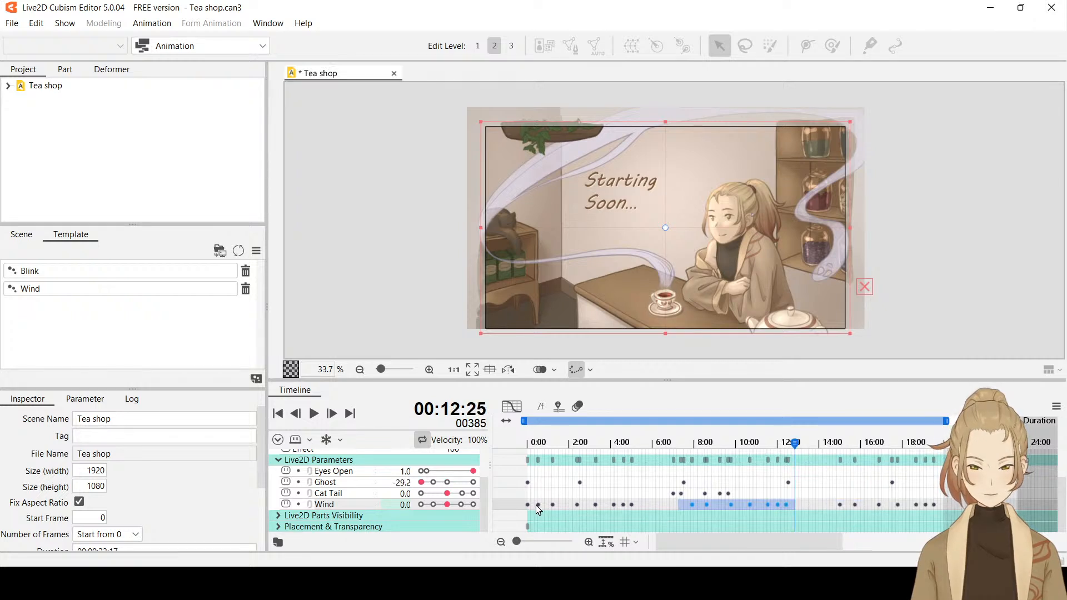
pyautogui.moveTo(574, 514); pyautogui.dragTo(548, 506)
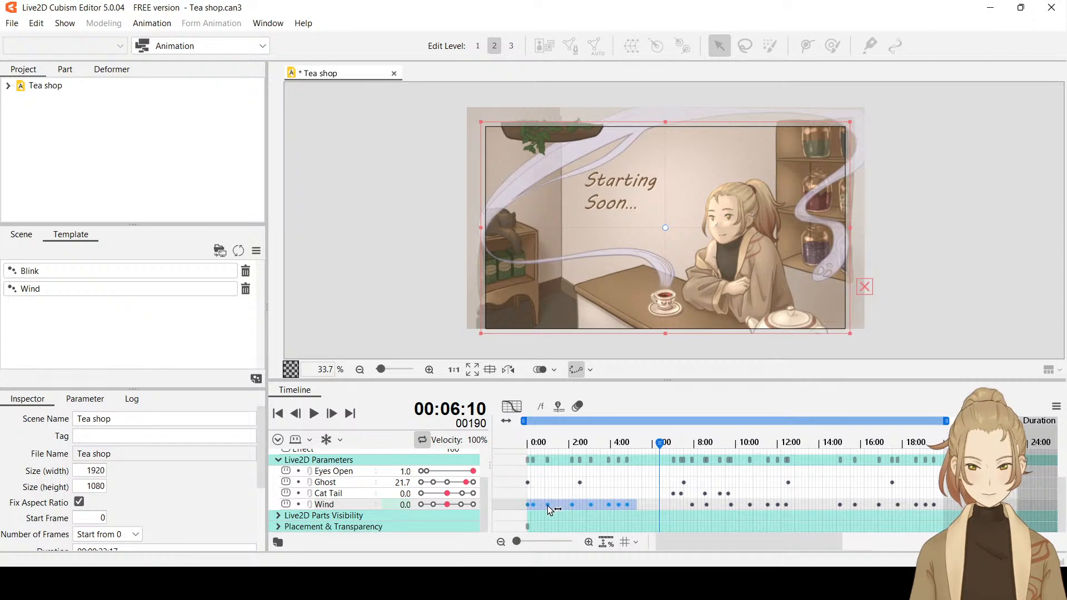
# Try moving the second and third Wind keyframe groups earlier and adding a fourth gust from the Wind template at 14:26.
pyautogui.moveTo(678, 507); pyautogui.dragTo(712, 506)
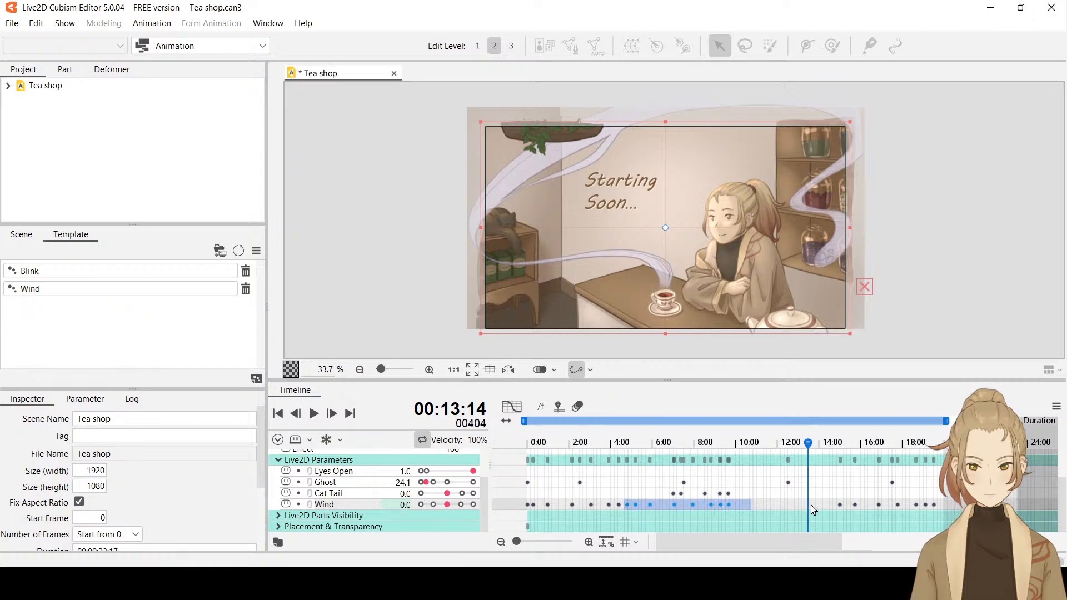
pyautogui.moveTo(817, 507); pyautogui.dragTo(795, 505)
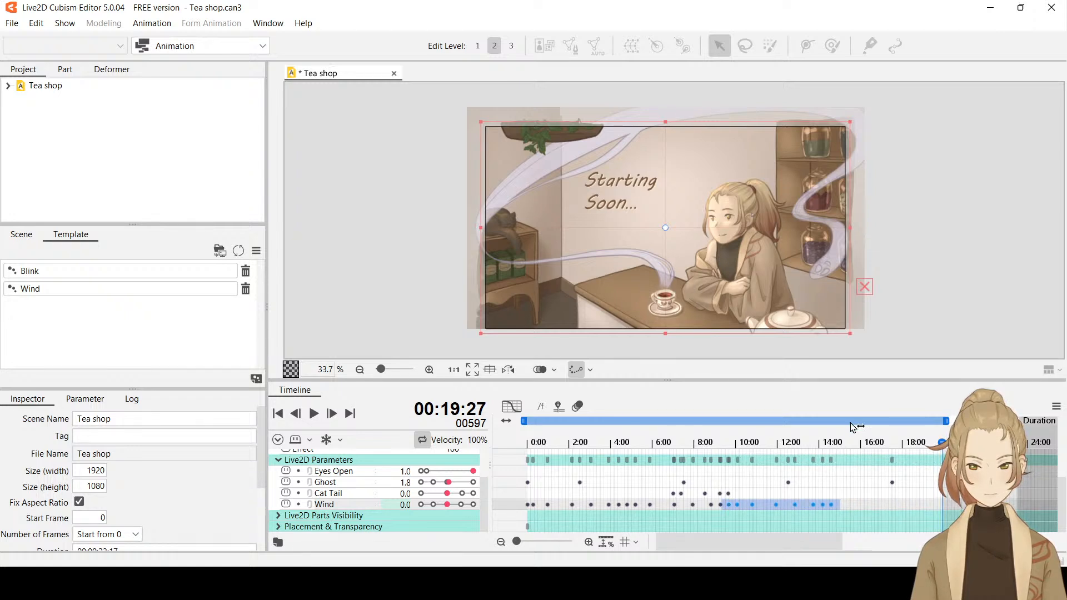
pyautogui.moveTo(848, 443); pyautogui.dragTo(839, 446)
pyautogui.click(848, 506)
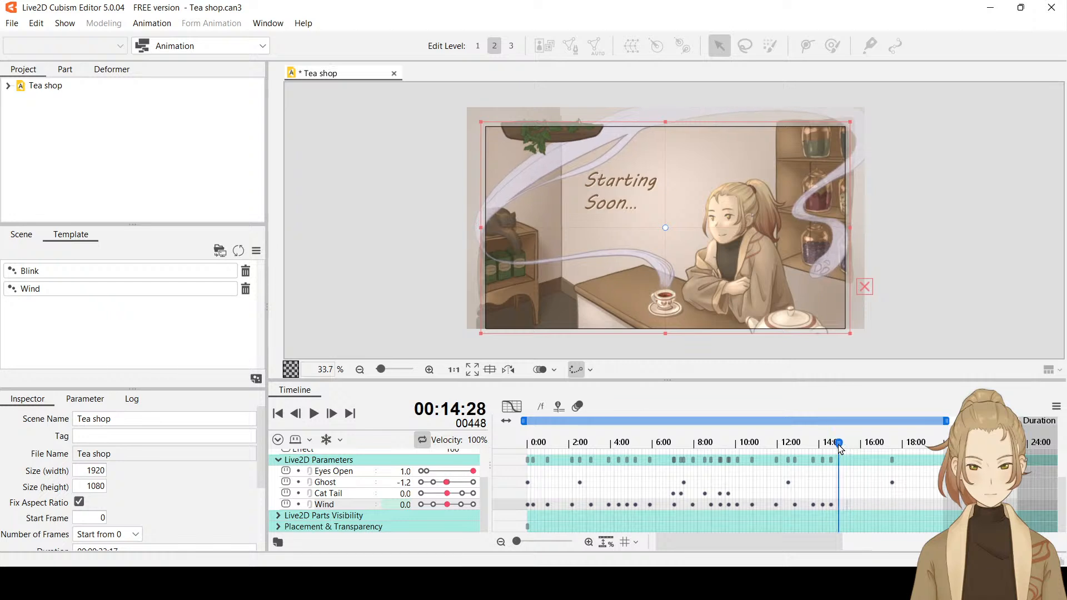
pyautogui.doubleClick(124, 293)
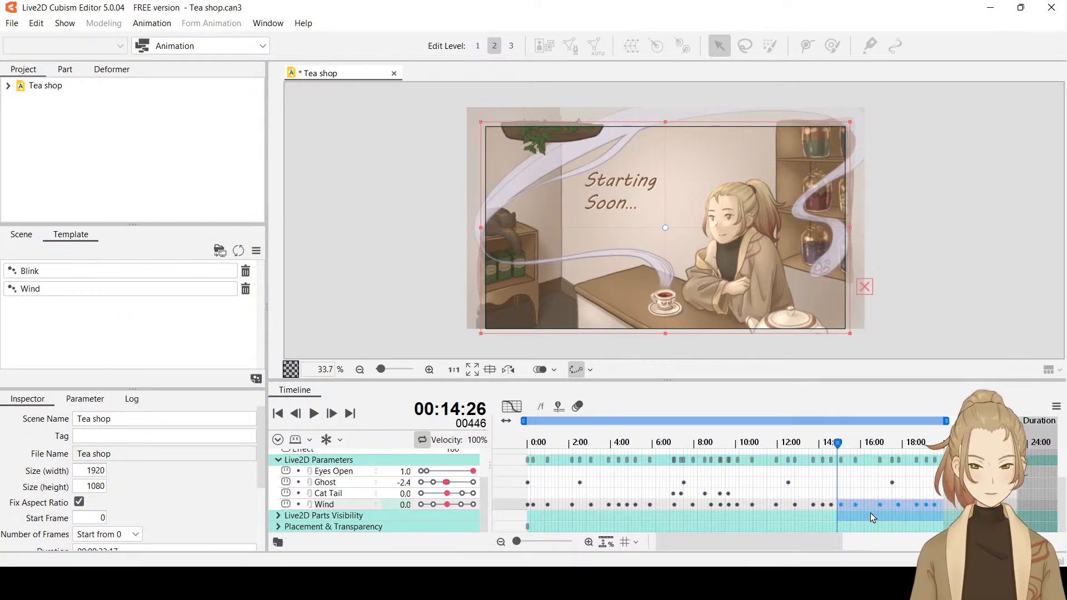
pyautogui.moveTo(856, 507); pyautogui.dragTo(858, 507)
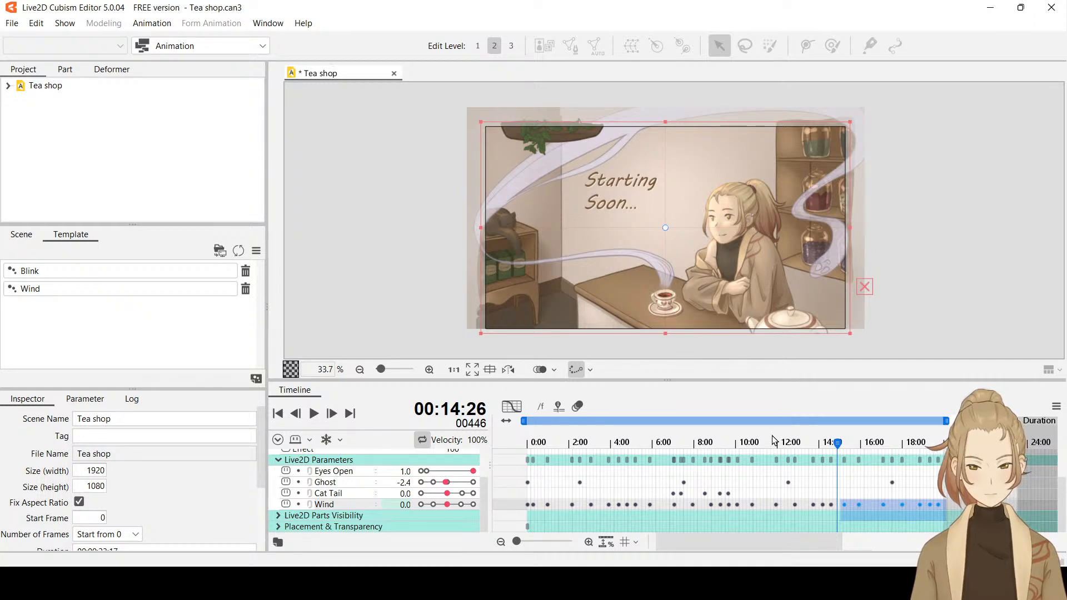
# Play the animation from the start, then undo the fourth gust and the shifts of all three Wind groups.
pyautogui.moveTo(559, 442); pyautogui.dragTo(496, 439)
pyautogui.click(314, 413)
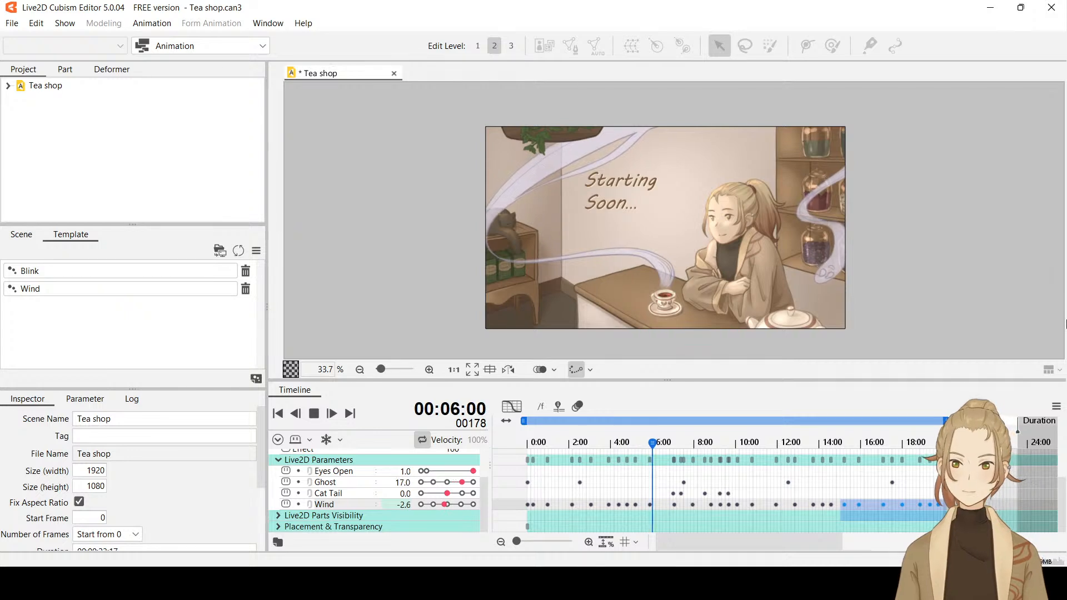
pyautogui.click(315, 415)
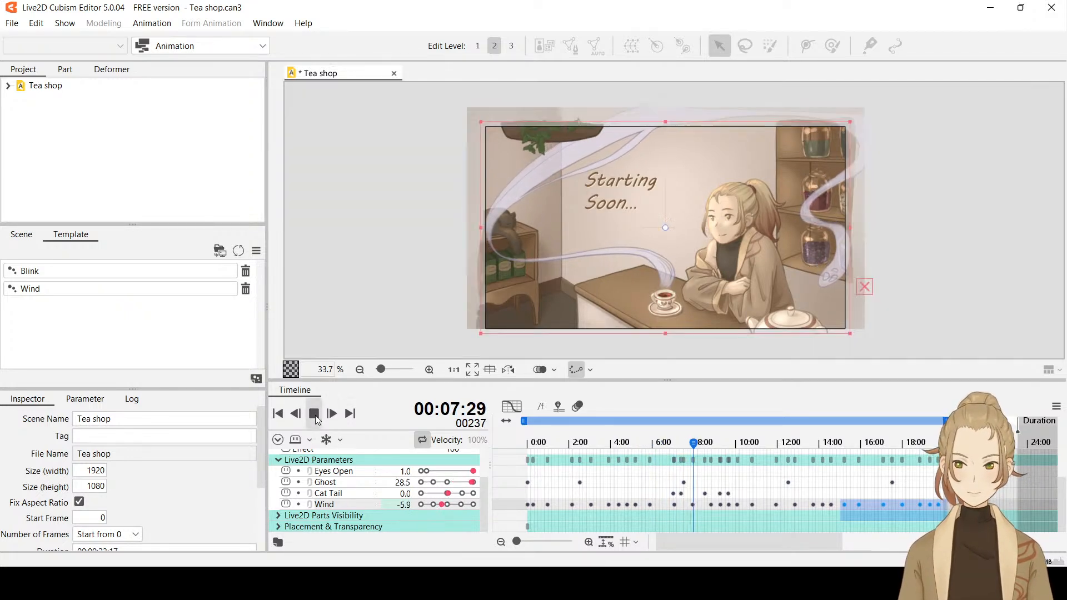
pyautogui.click(332, 416)
pyautogui.click(331, 416)
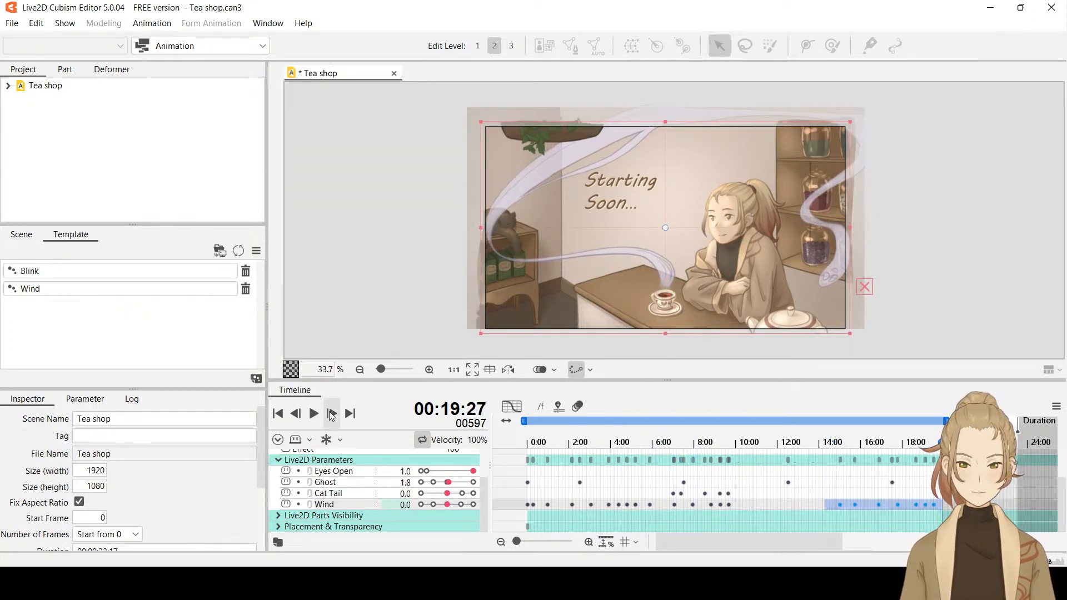
pyautogui.click(332, 416)
pyautogui.click(331, 415)
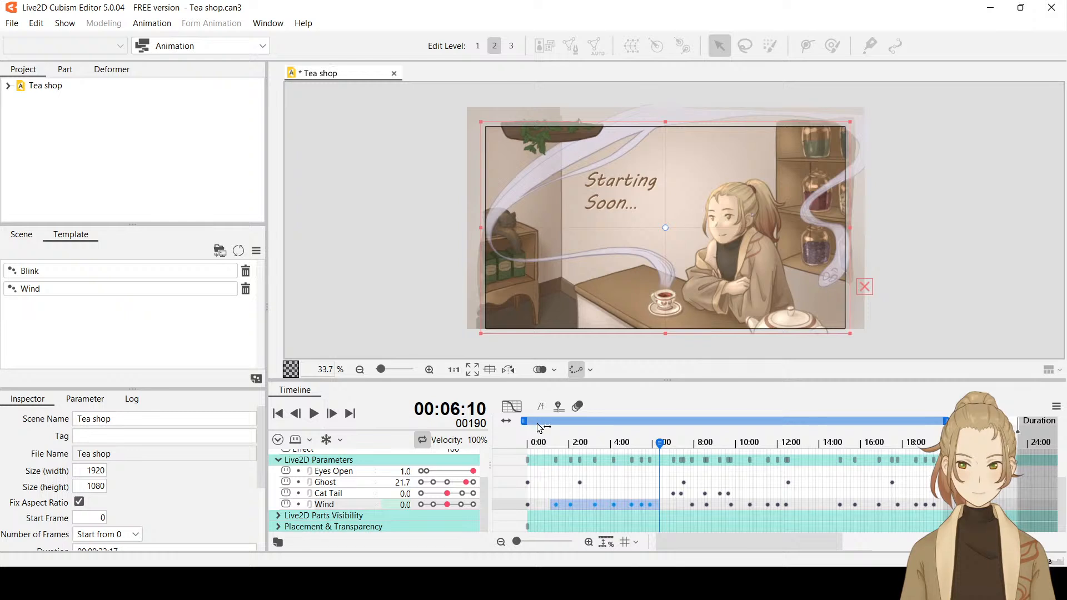
# Play the whole animation from 00:00:00 and check its timing against the Blink keyframes.
pyautogui.click(517, 446)
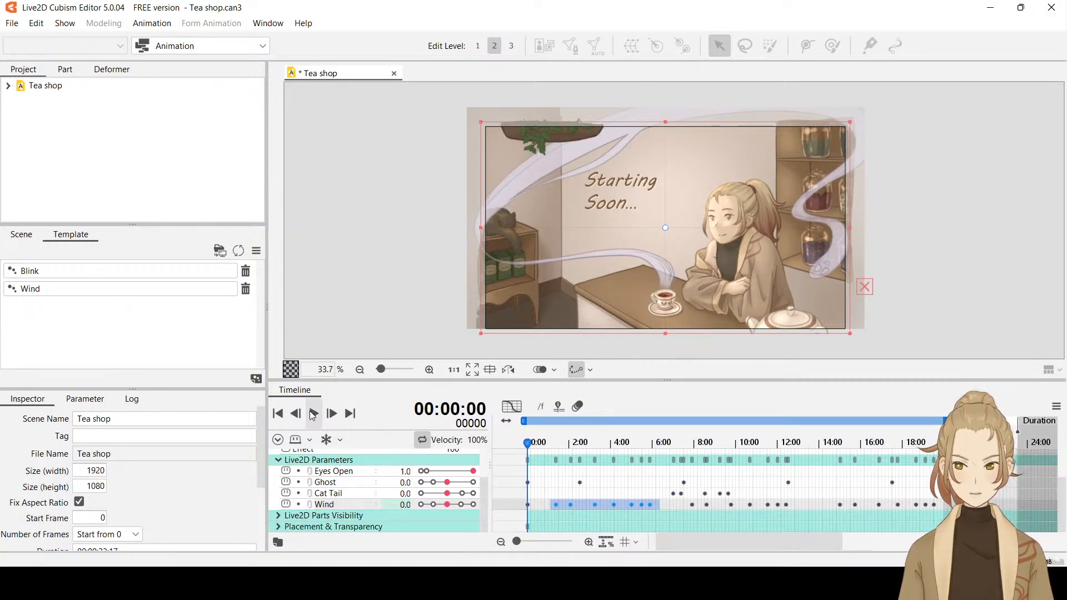
pyautogui.click(313, 414)
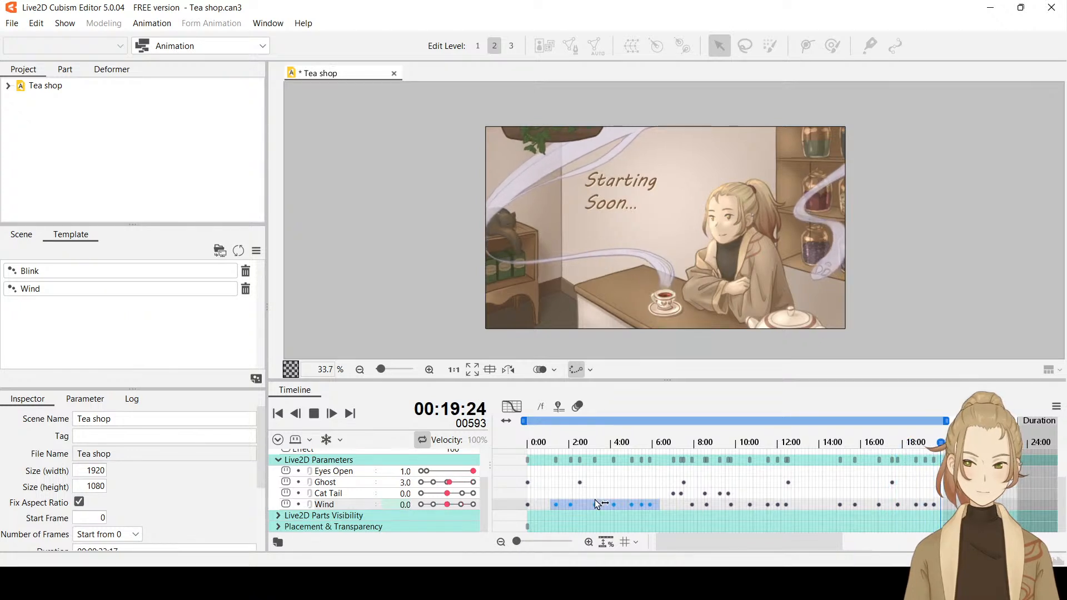
pyautogui.scroll(5, 642, 491)
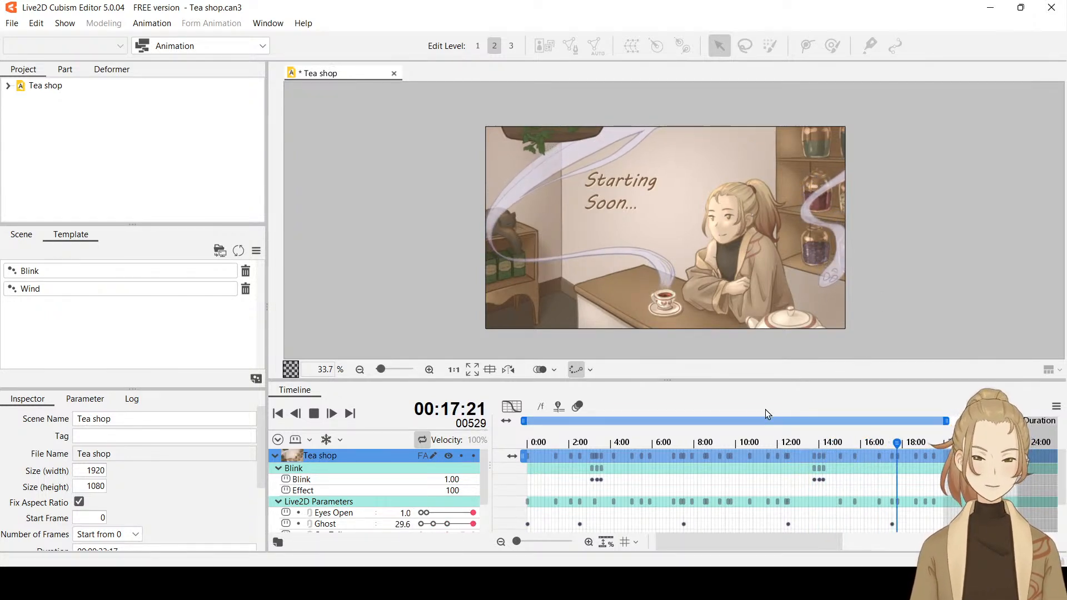
pyautogui.click(312, 421)
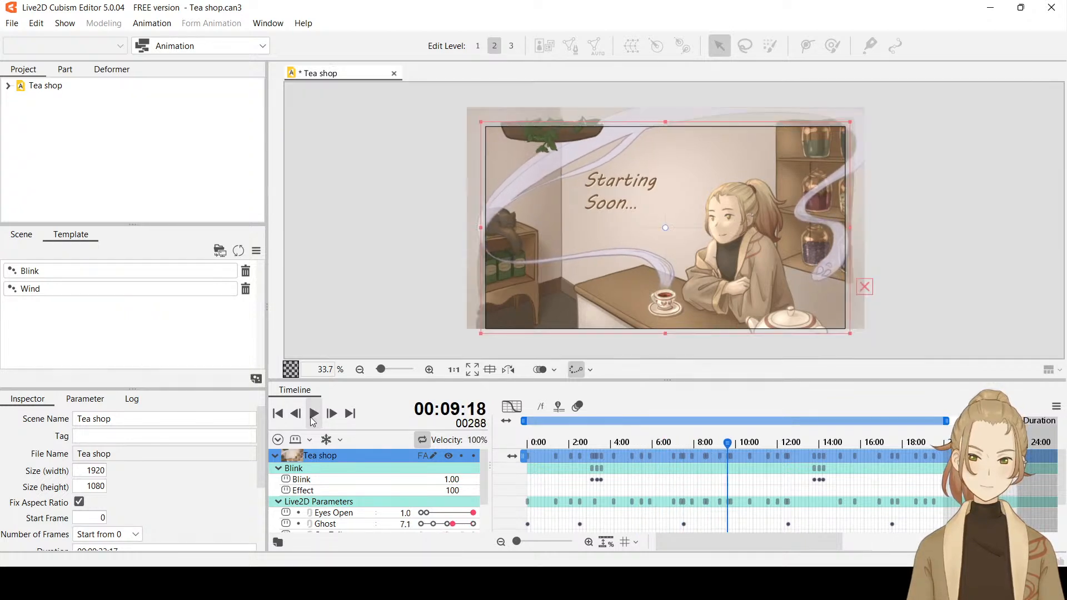
# Add a blink from the Blink template at 09:01 and play the animation from the start.
pyautogui.moveTo(730, 450); pyautogui.dragTo(720, 450)
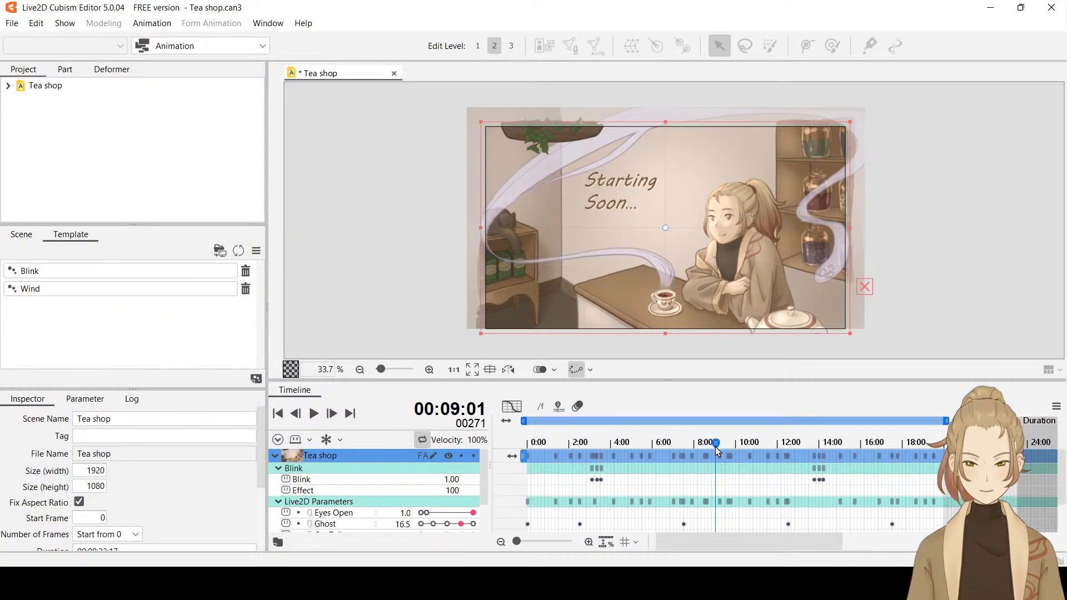
pyautogui.doubleClick(76, 273)
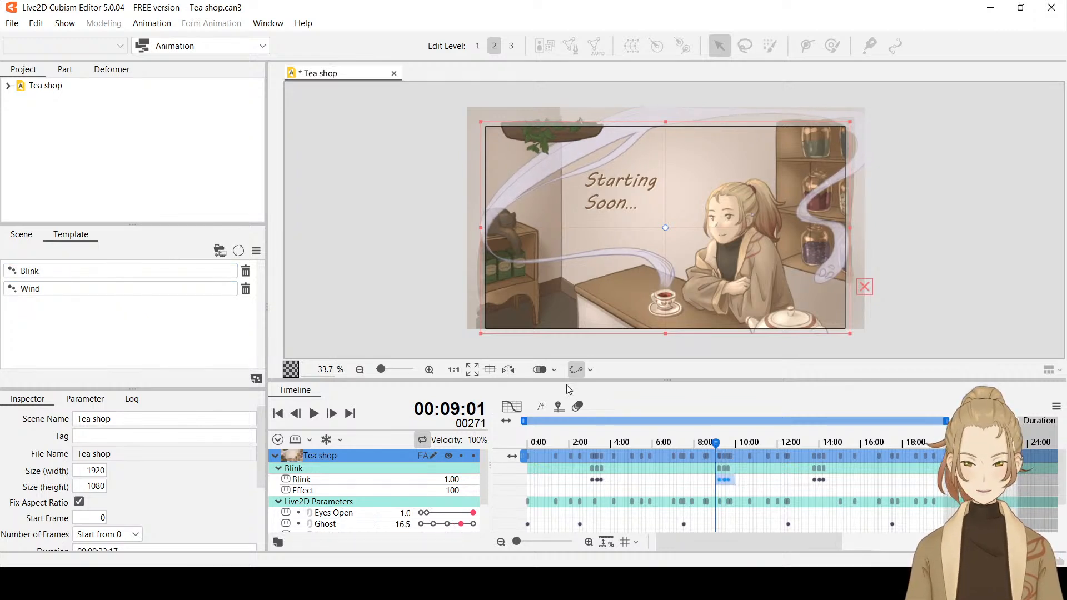
pyautogui.moveTo(715, 448); pyautogui.dragTo(489, 446)
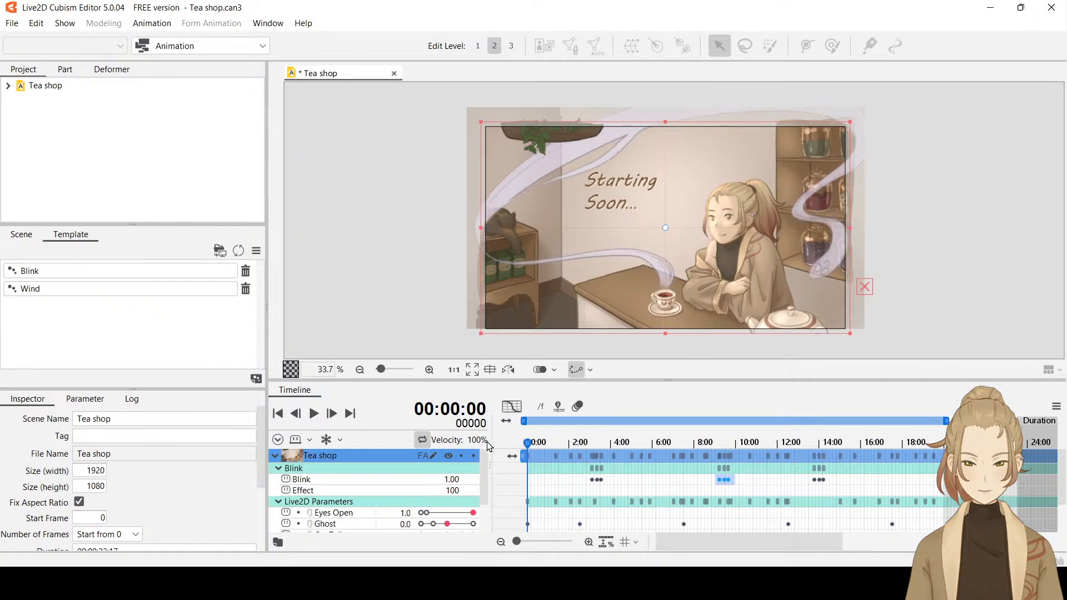
pyautogui.click(314, 414)
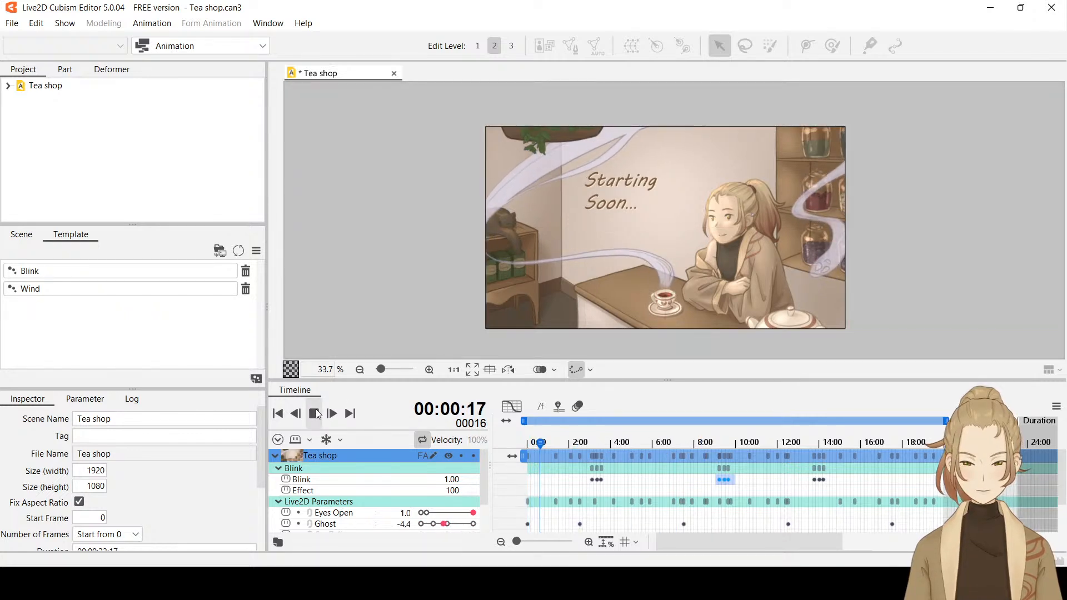
pyautogui.click(315, 413)
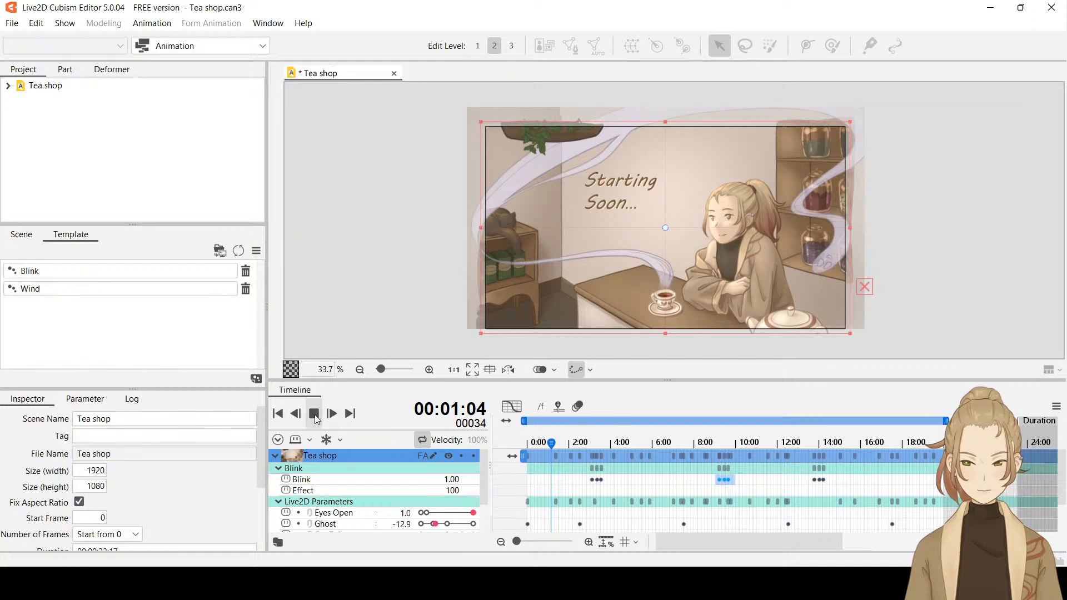
# Try adding another blink between 5 and 6 seconds on the Blink track.
pyautogui.click(314, 415)
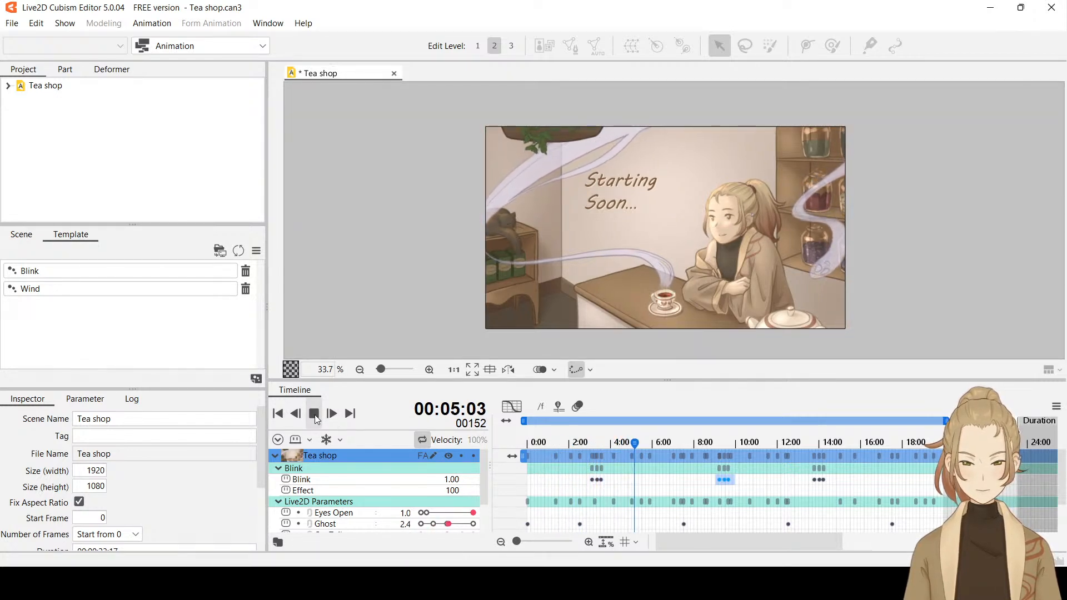
pyautogui.click(606, 445)
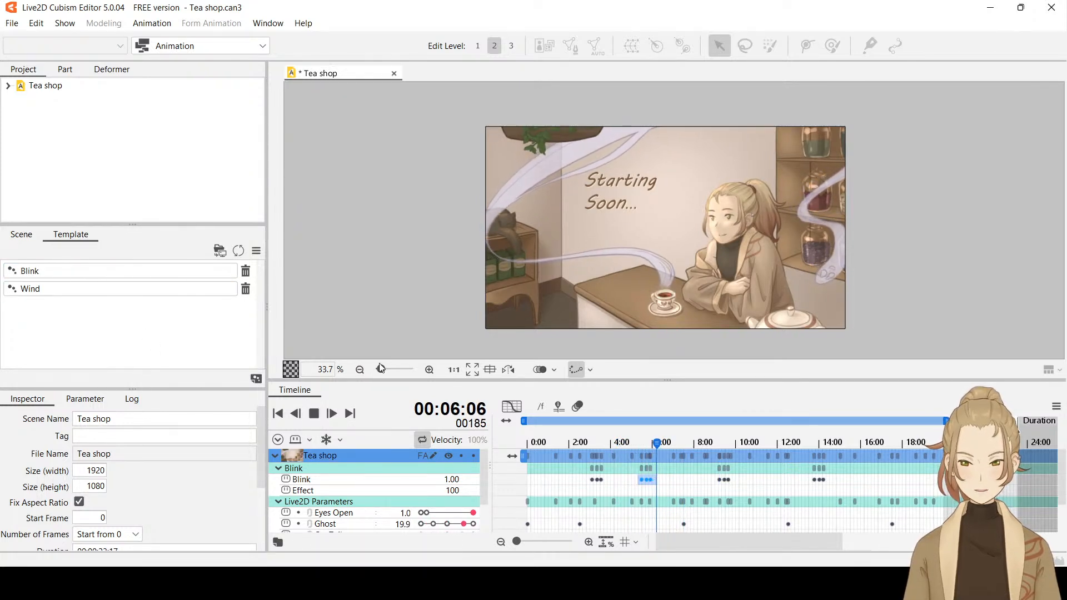
pyautogui.click(315, 414)
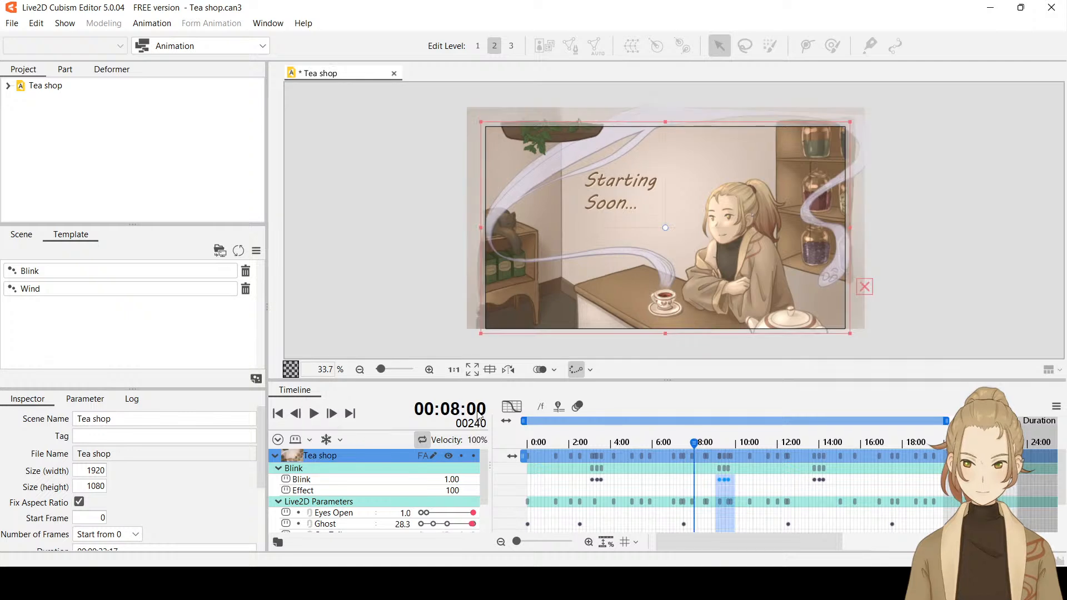
# Add another blink from the Blink template at 03:26 and play the animation from the start.
pyautogui.moveTo(612, 442); pyautogui.dragTo(609, 447)
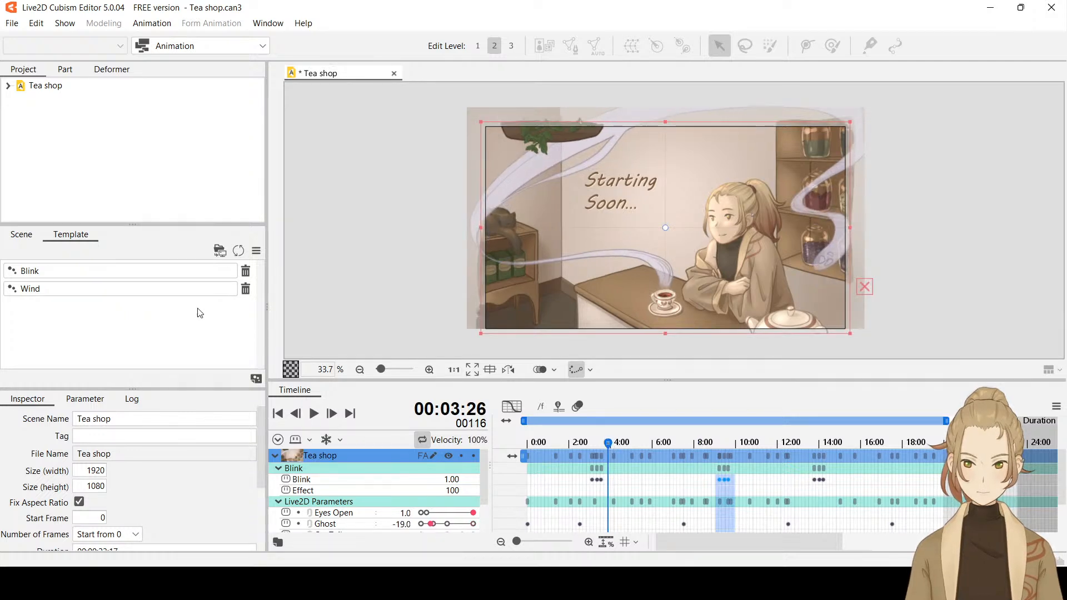
pyautogui.moveTo(111, 271); pyautogui.dragTo(546, 443)
pyautogui.click(592, 443)
pyautogui.click(314, 414)
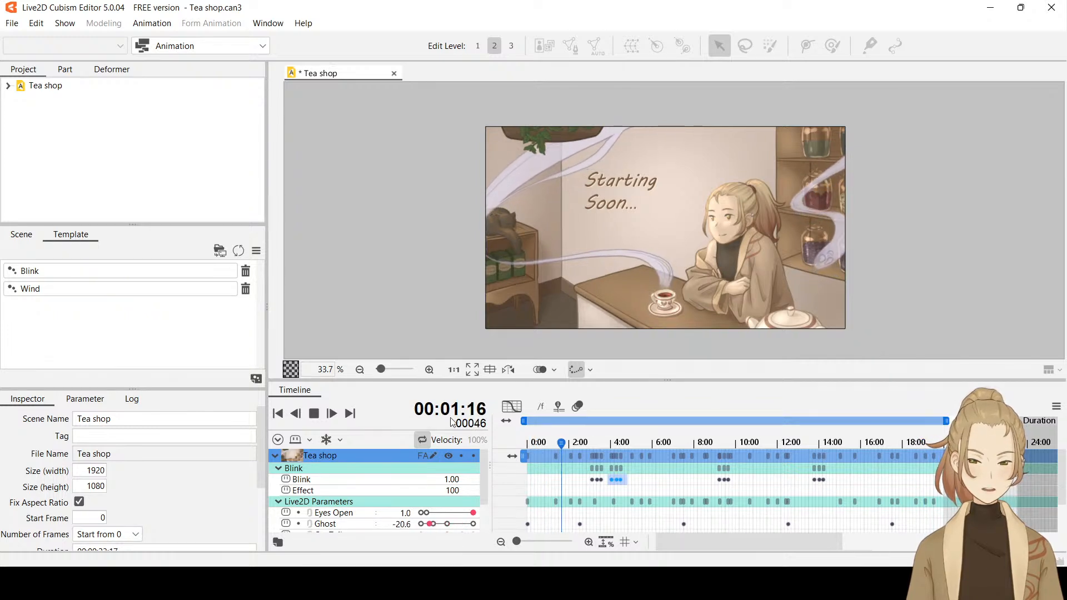
pyautogui.press('space')
# Move the last group of Blink keyframes later to about 17 seconds and play the animation from 00:00:00.
pyautogui.moveTo(807, 474); pyautogui.dragTo(887, 485)
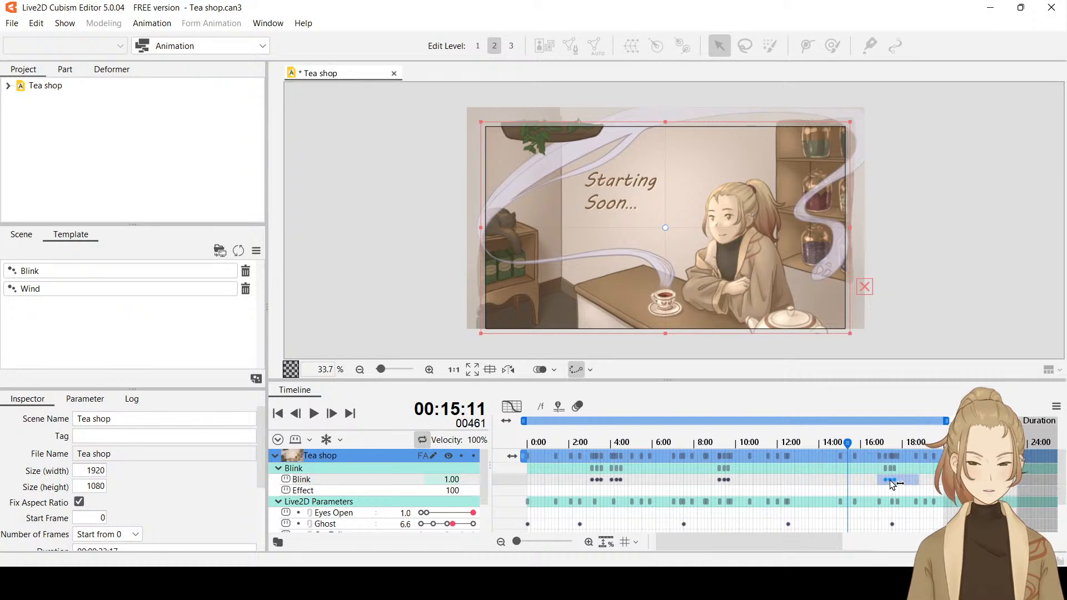
pyautogui.moveTo(672, 444); pyautogui.dragTo(527, 445)
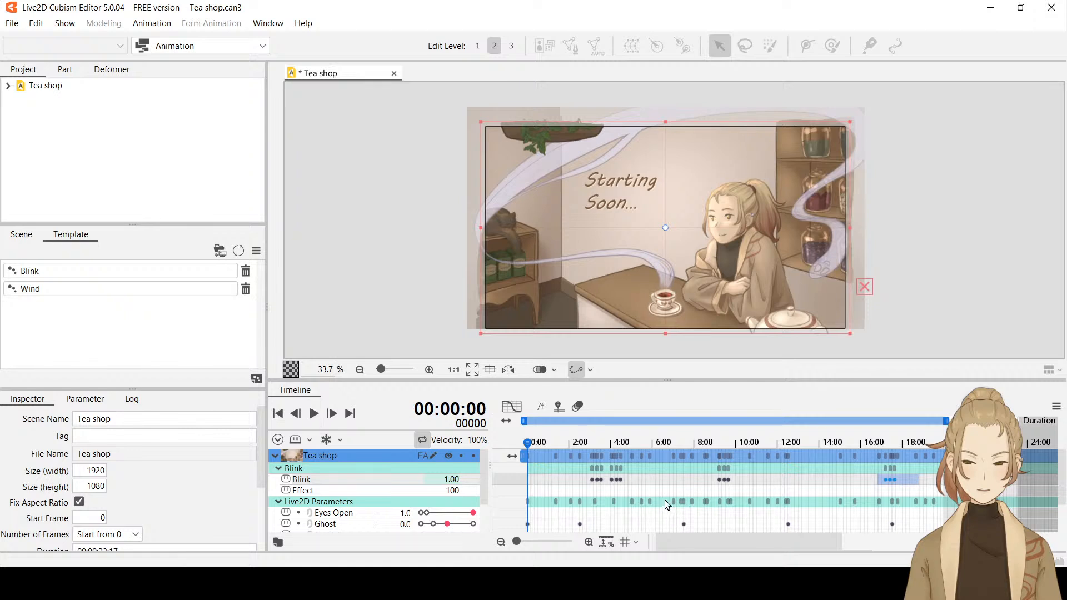
pyautogui.scroll(-1, 677, 498)
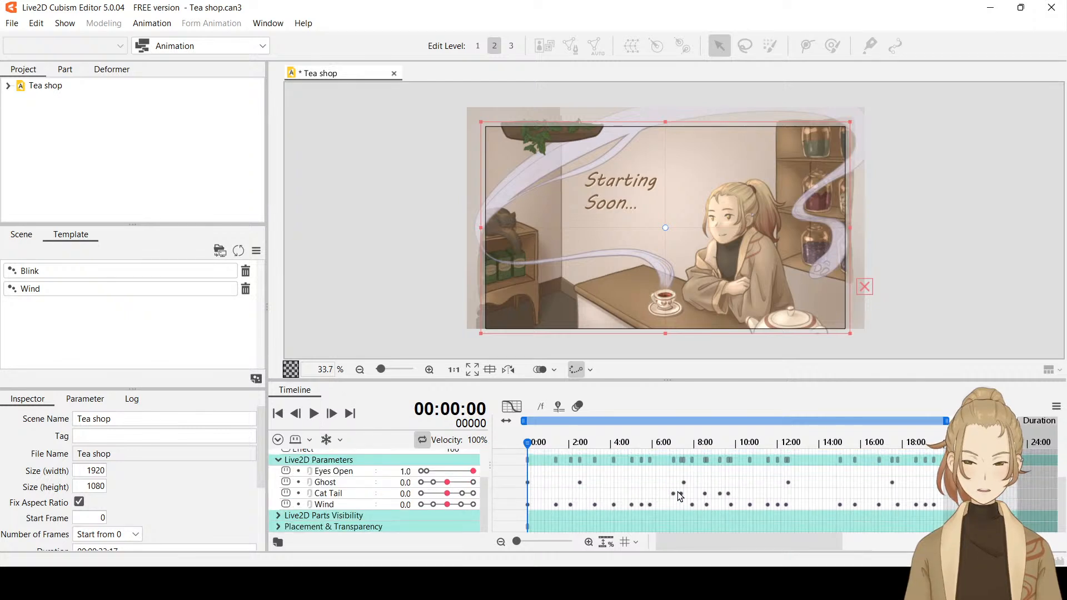
pyautogui.scroll(2, 700, 500)
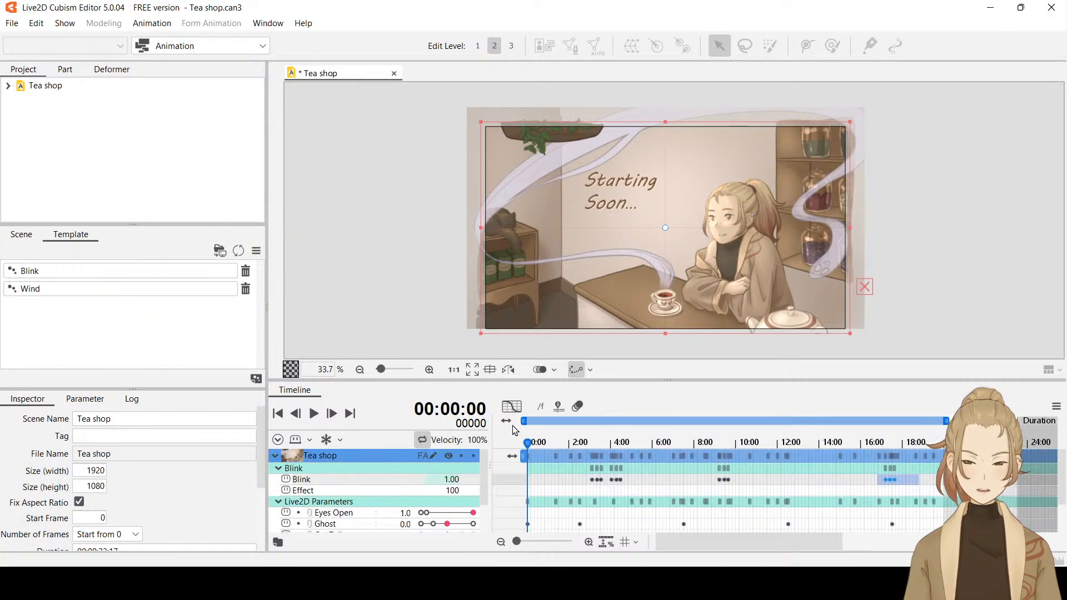
pyautogui.click(313, 413)
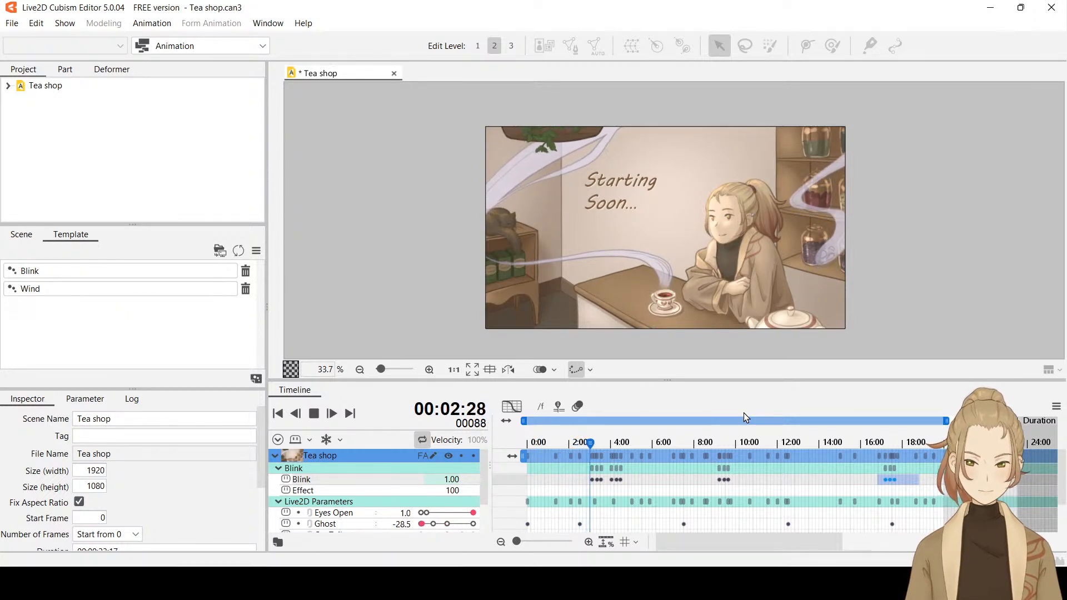
pyautogui.click(315, 417)
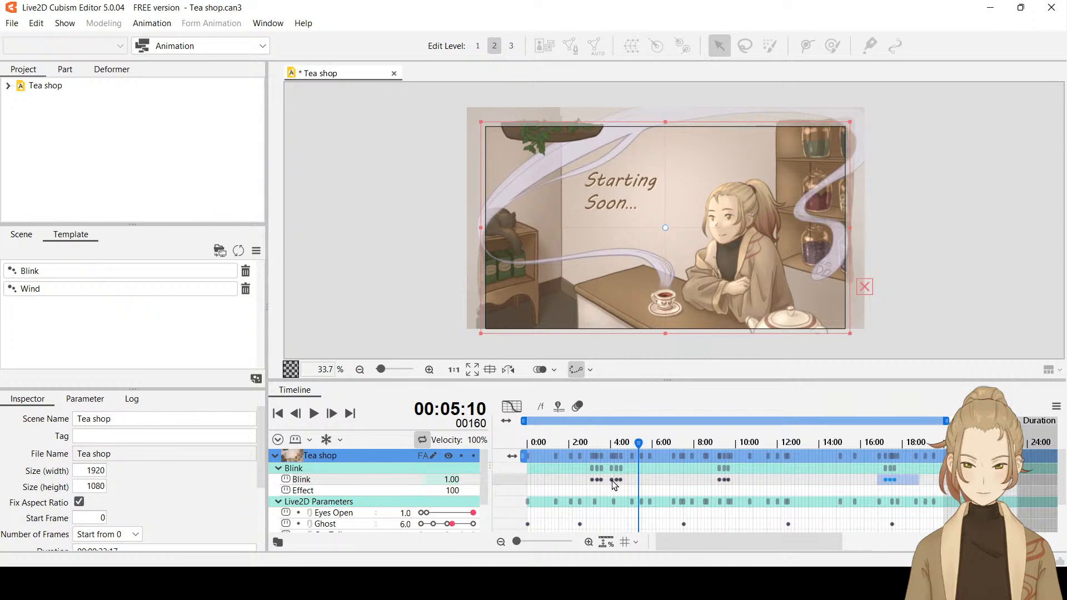
# Shift the second group of Blink keyframes slightly earlier, closer to the first blink, and play the animation from near the start.
pyautogui.moveTo(612, 482); pyautogui.dragTo(633, 488)
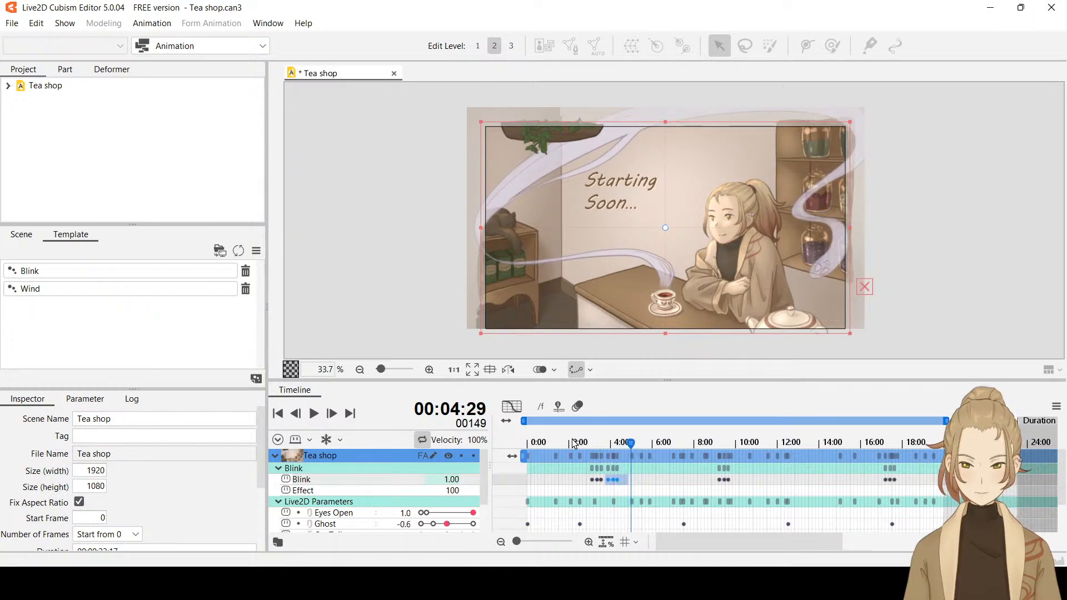
pyautogui.moveTo(574, 443); pyautogui.dragTo(540, 439)
pyautogui.click(314, 414)
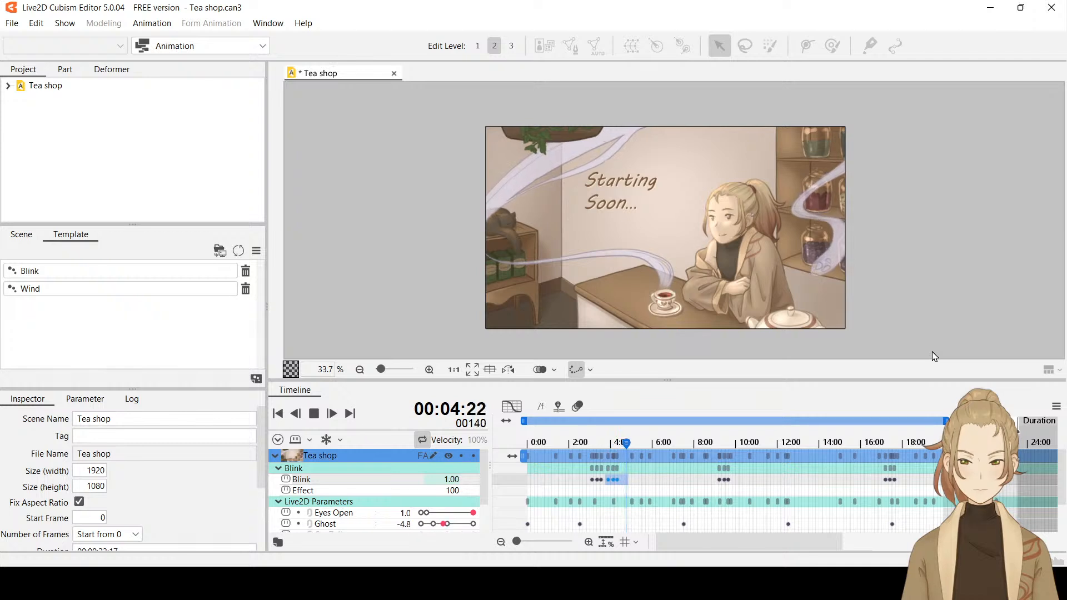
pyautogui.click(314, 414)
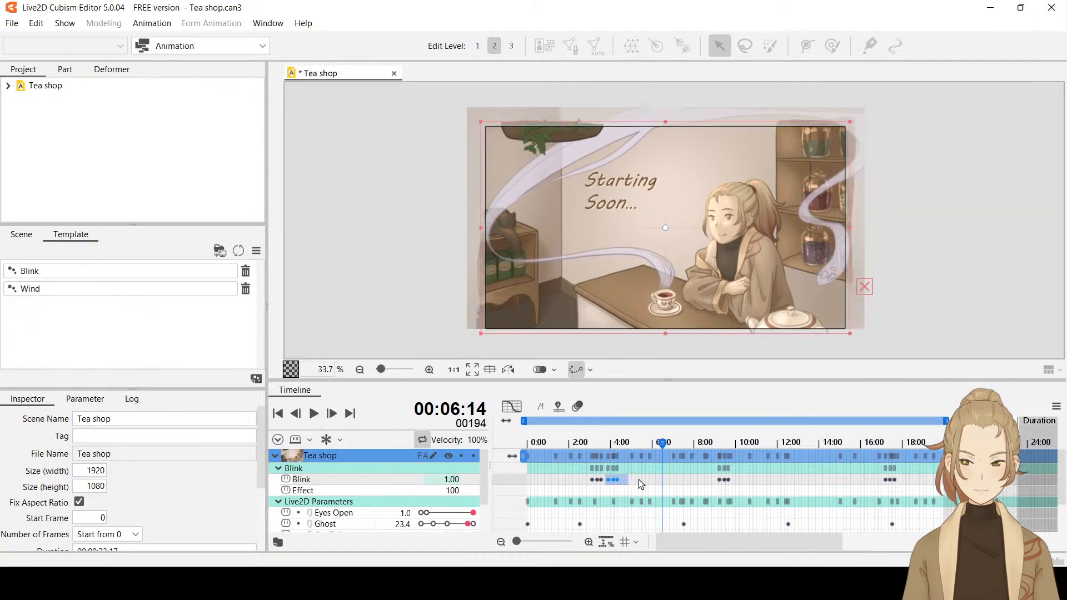
# Show the whole Blink track as a curve in the graph editor, enlarged around the double blink between 3 and 4 seconds.
pyautogui.click(374, 483)
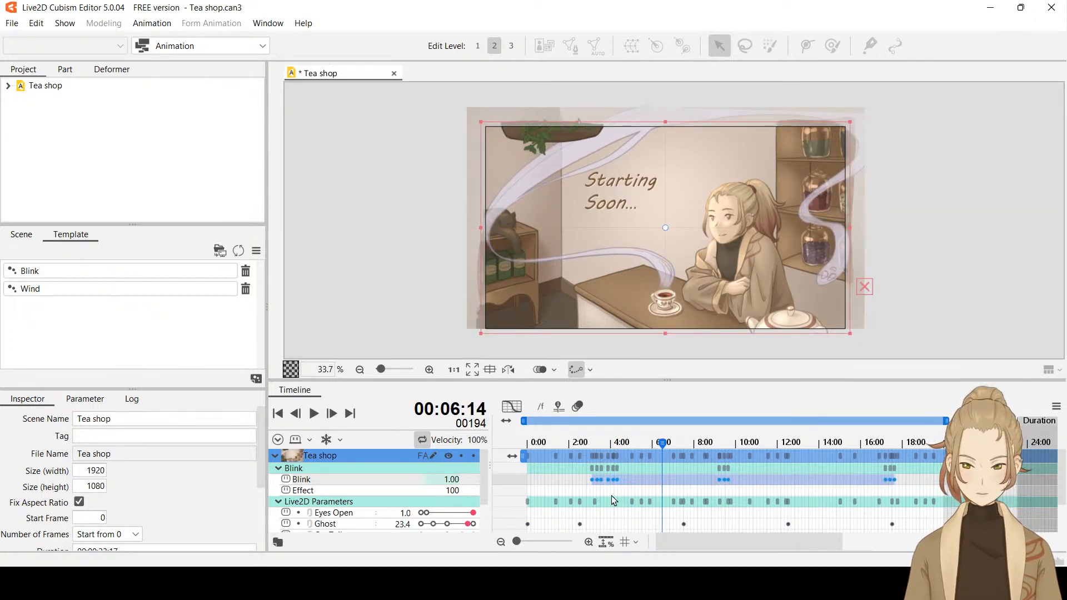
pyautogui.press('g')
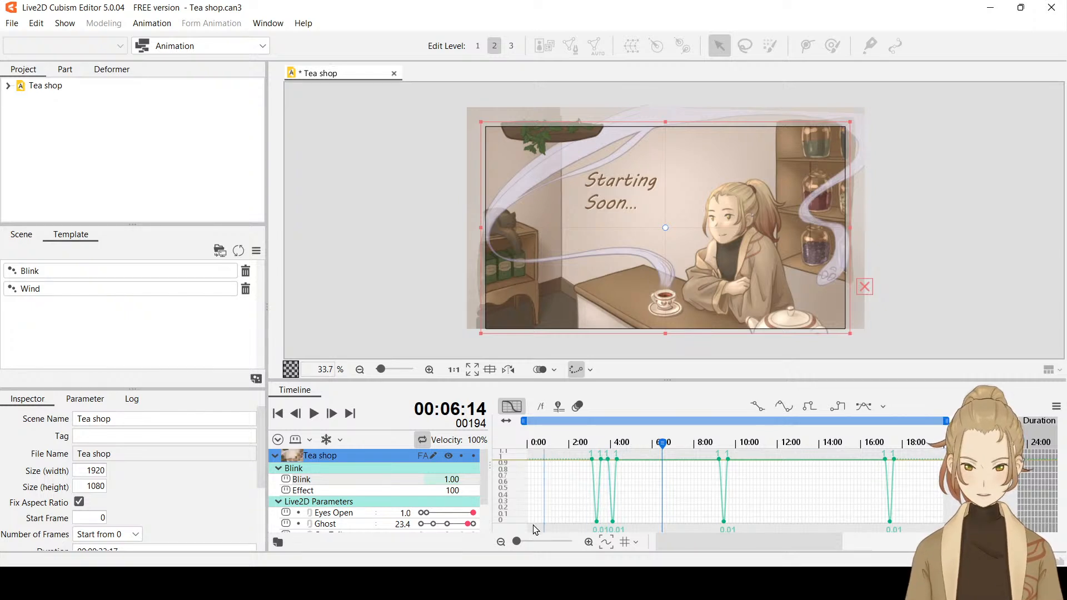
pyautogui.moveTo(518, 544); pyautogui.dragTo(523, 548)
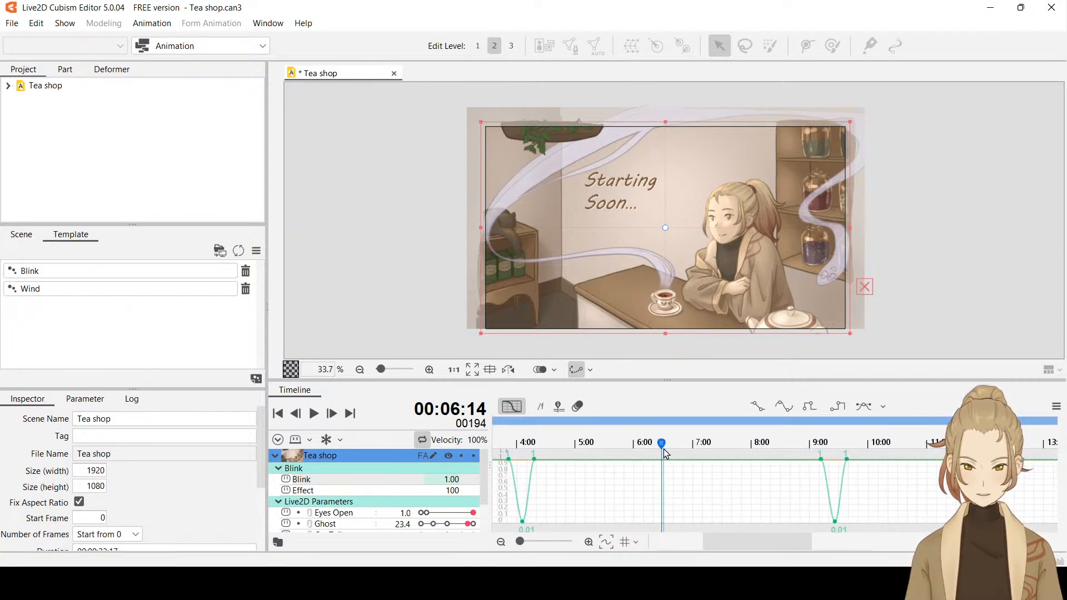
pyautogui.moveTo(661, 443); pyautogui.dragTo(561, 443)
pyautogui.moveTo(747, 547); pyautogui.dragTo(704, 548)
pyautogui.moveTo(757, 450); pyautogui.dragTo(685, 445)
# Try moving only the second blink's first open-eye keyframe earlier, next to the end of the first blink, and play from 02:17.
pyautogui.click(702, 465)
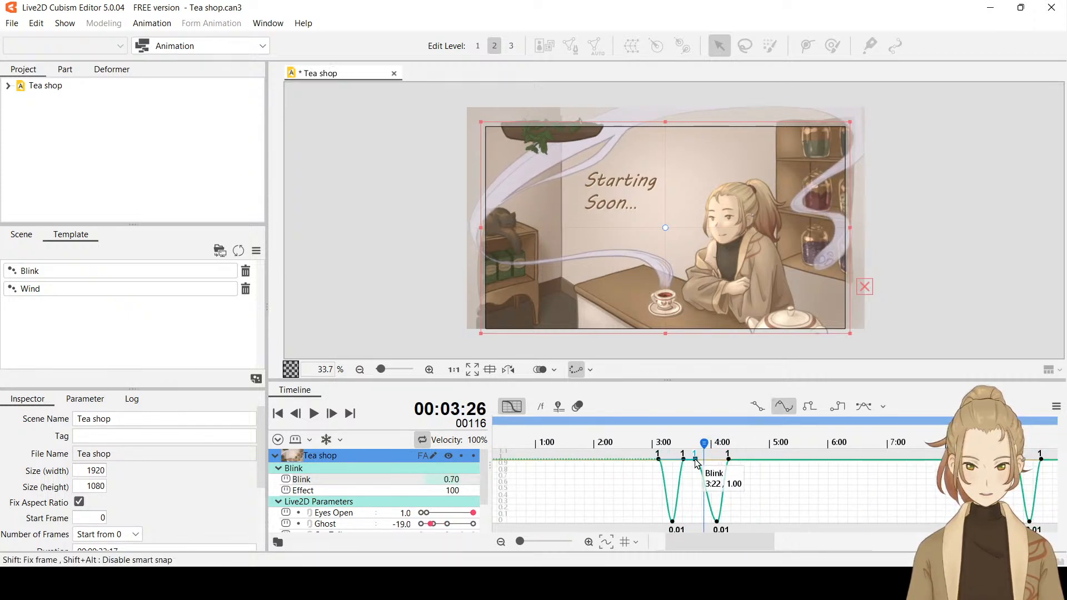
pyautogui.click(687, 464)
pyautogui.moveTo(687, 464); pyautogui.dragTo(695, 466)
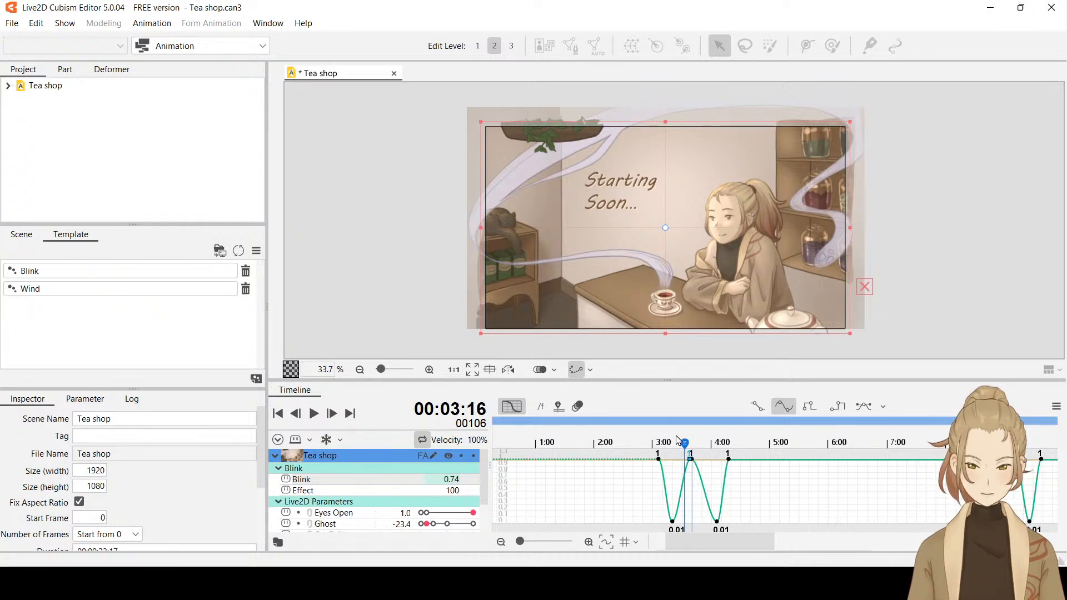
pyautogui.moveTo(649, 432); pyautogui.dragTo(627, 439)
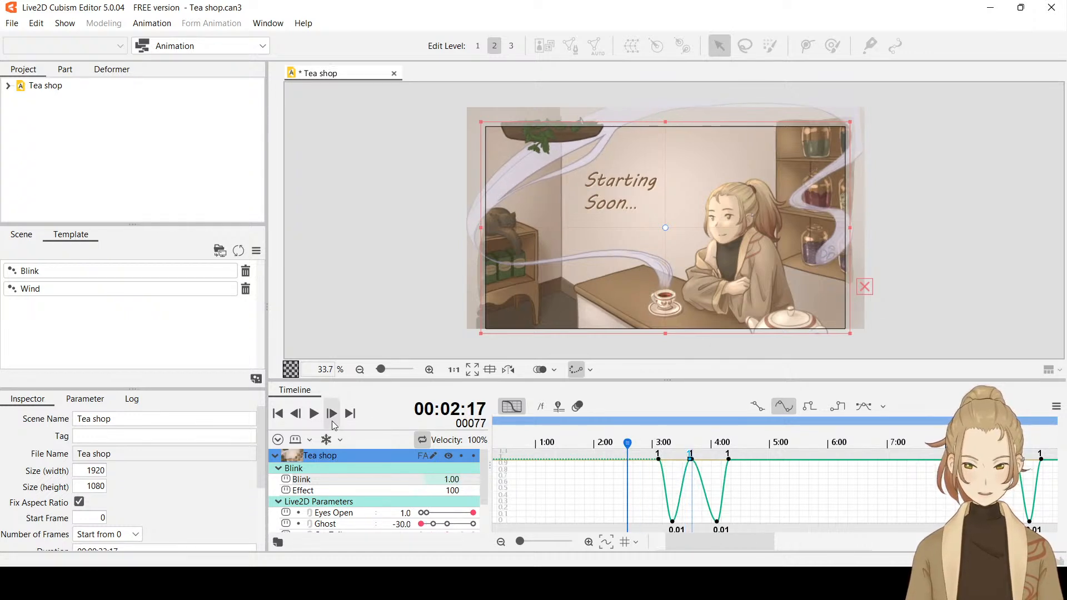
pyautogui.click(315, 420)
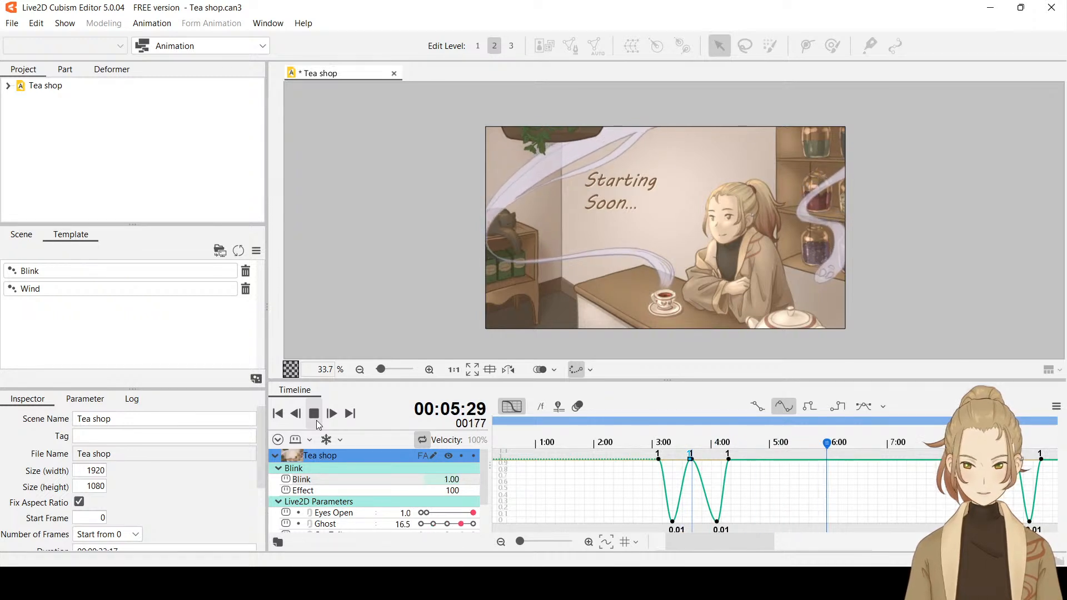
pyautogui.click(316, 421)
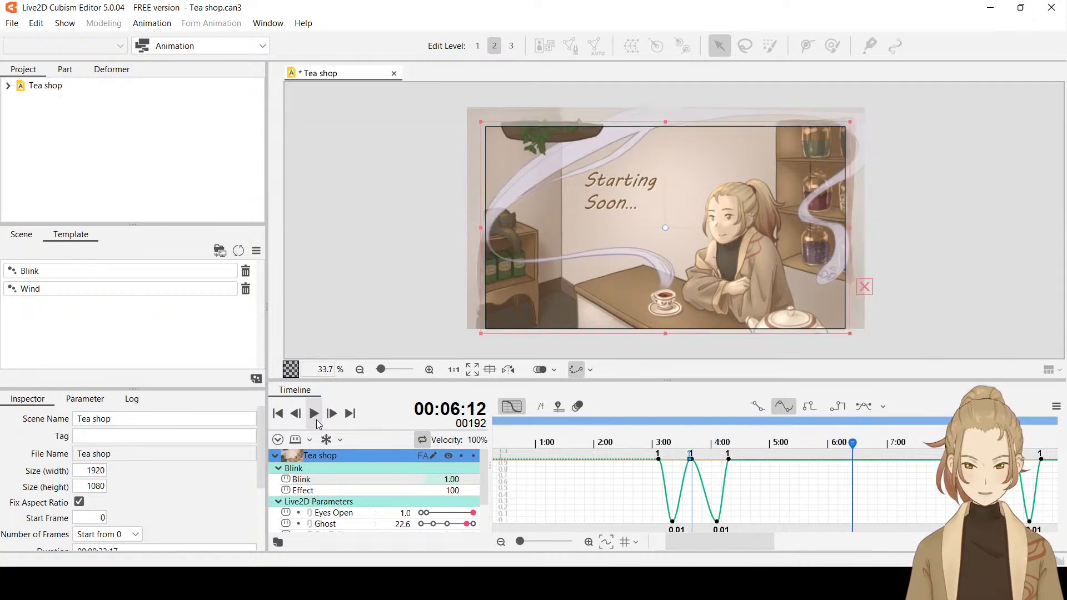
# Try setting the closed-eye Blink keyframes at 04:03, 03:10 and 09:13 to 0.
pyautogui.click(717, 521)
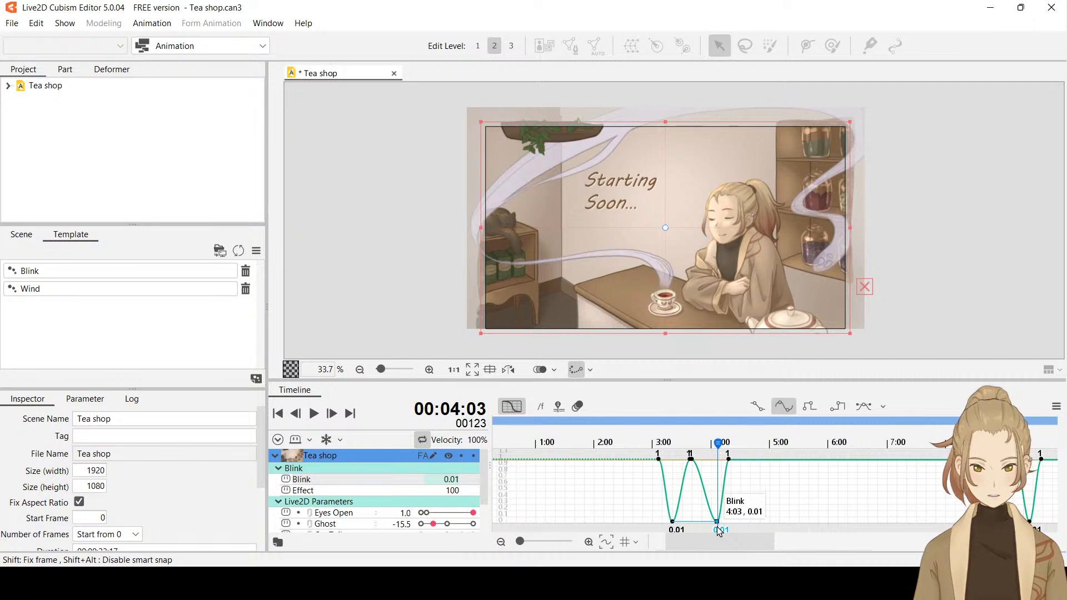
pyautogui.moveTo(717, 526); pyautogui.dragTo(717, 534)
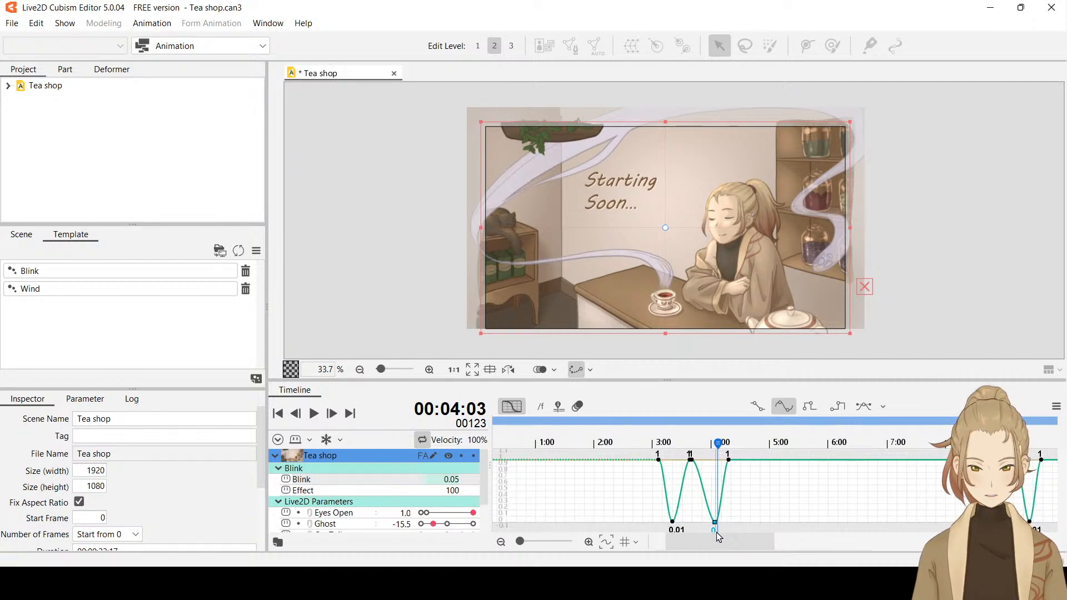
pyautogui.hotkey('ctrl', 'z')
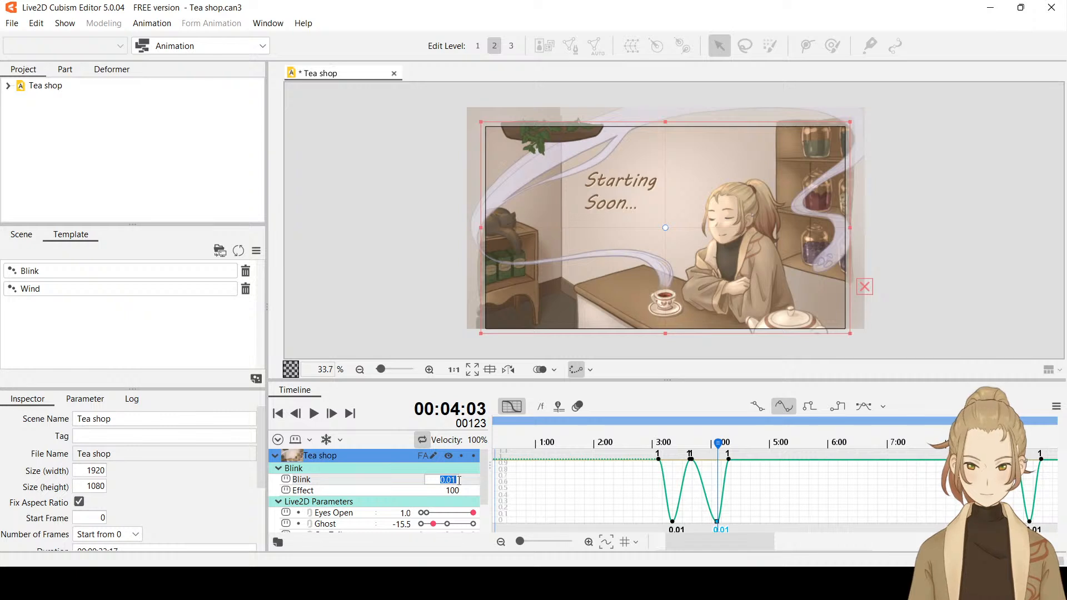
pyautogui.press('Return')
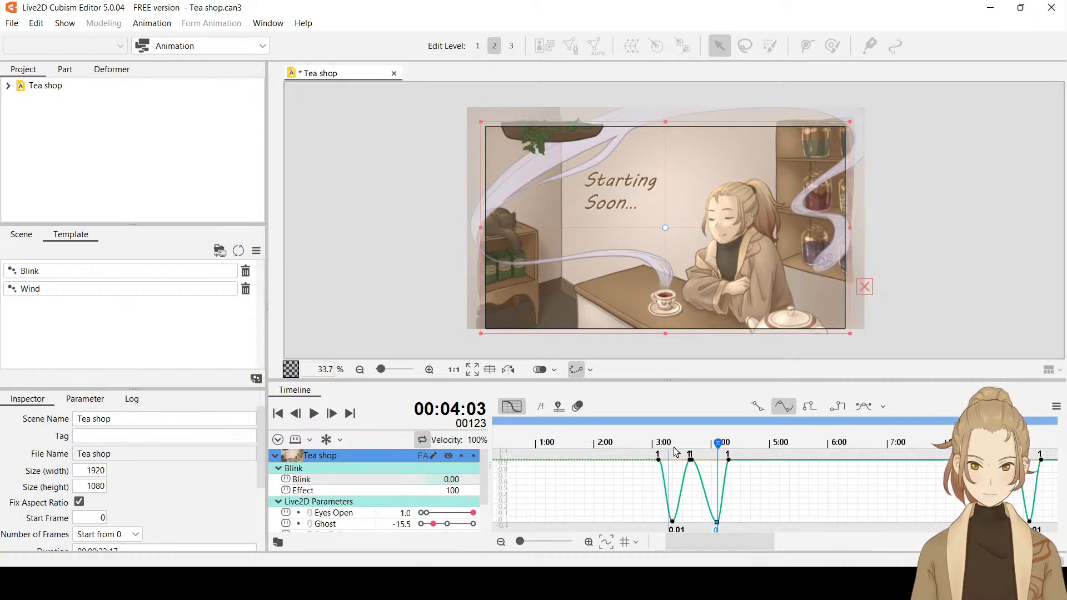
pyautogui.moveTo(676, 452); pyautogui.dragTo(673, 451)
pyautogui.moveTo(439, 479); pyautogui.dragTo(431, 479)
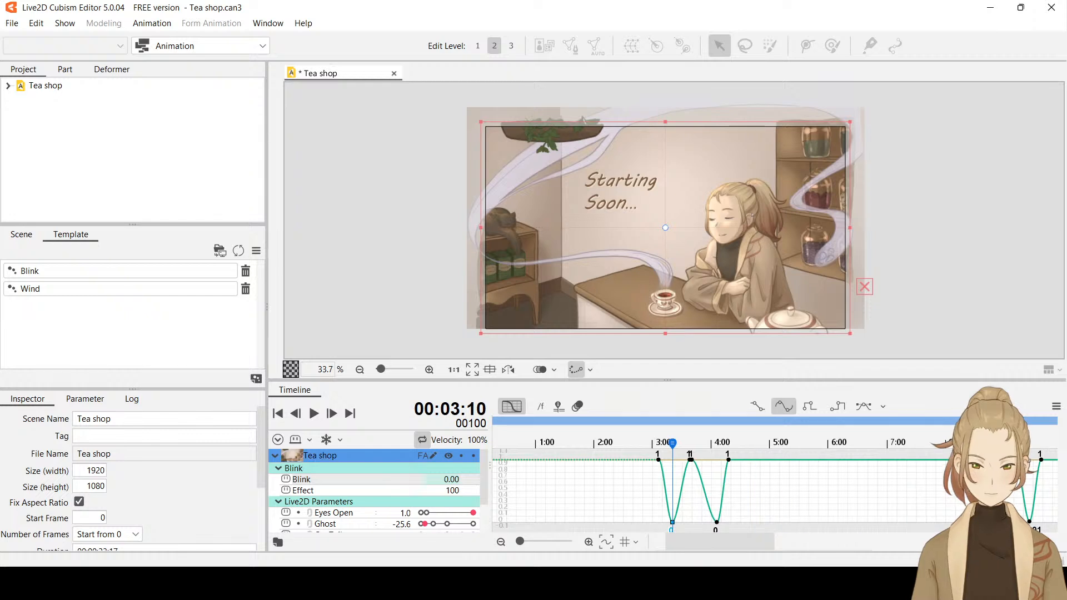
pyautogui.click(1030, 444)
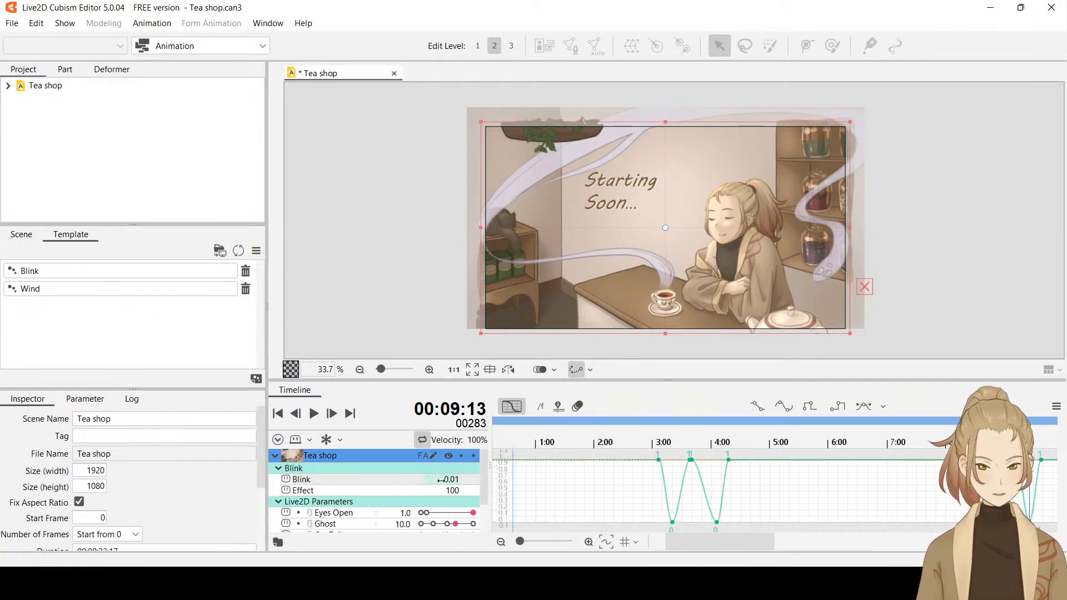
pyautogui.moveTo(439, 479); pyautogui.dragTo(431, 479)
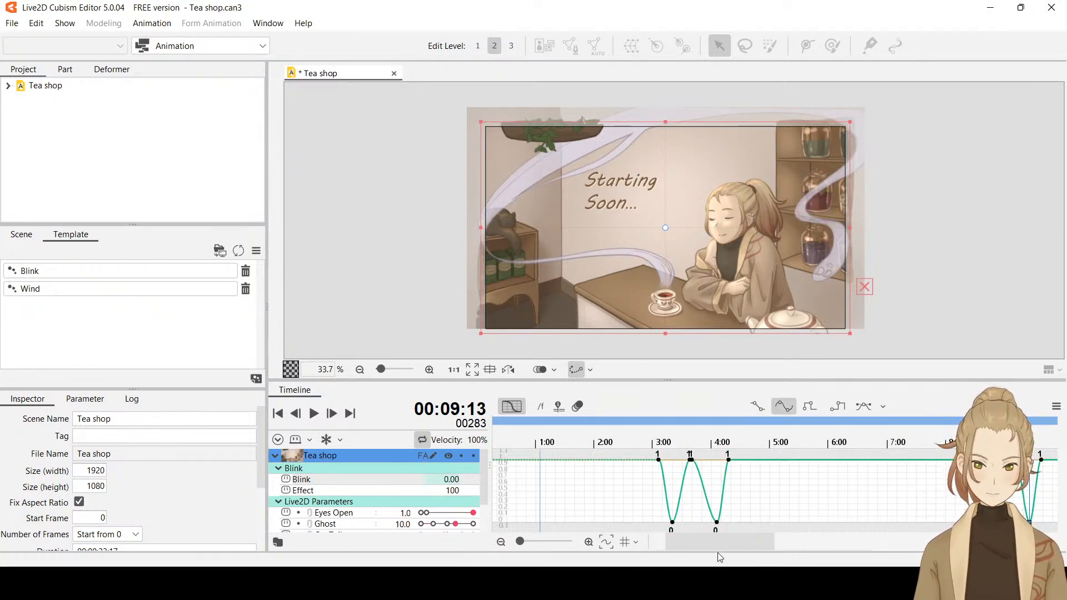
# Try setting the closed-eye keyframe of the last blink at 17:12 to 0.
pyautogui.moveTo(718, 551); pyautogui.dragTo(830, 548)
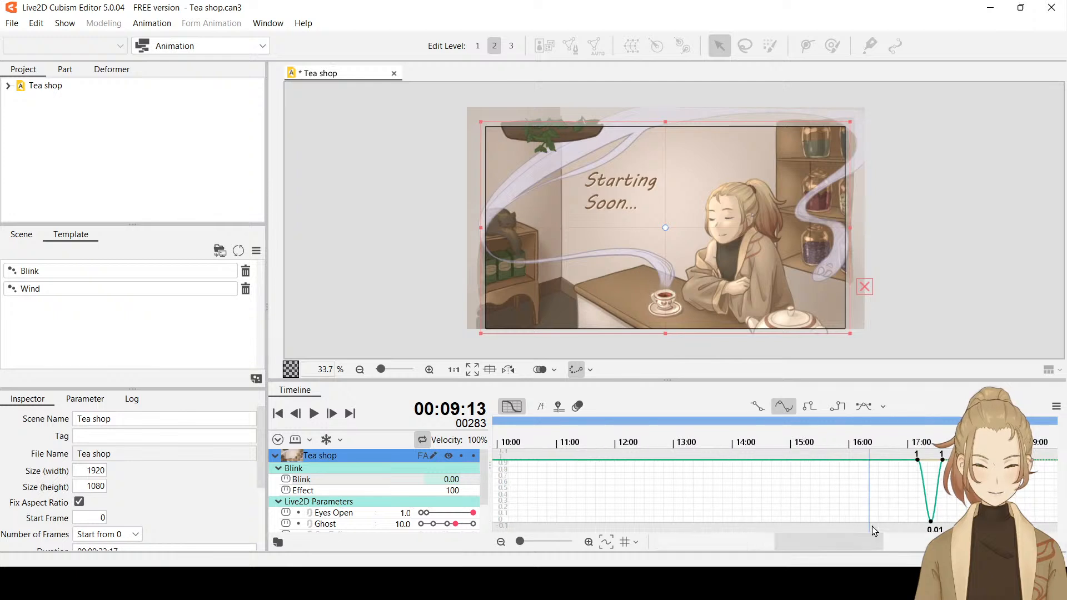
pyautogui.click(934, 467)
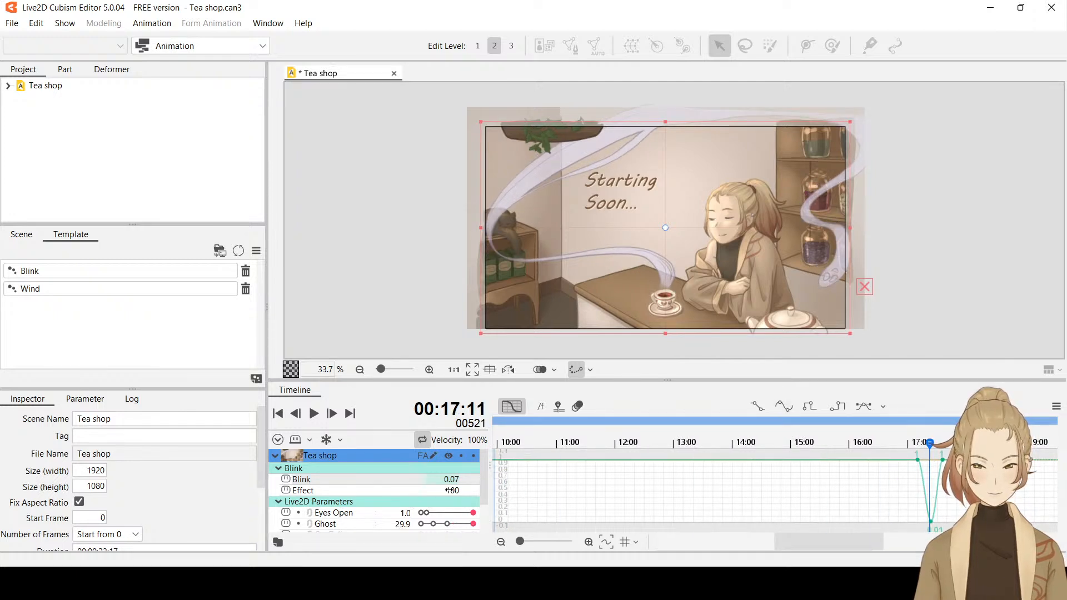
pyautogui.click(934, 448)
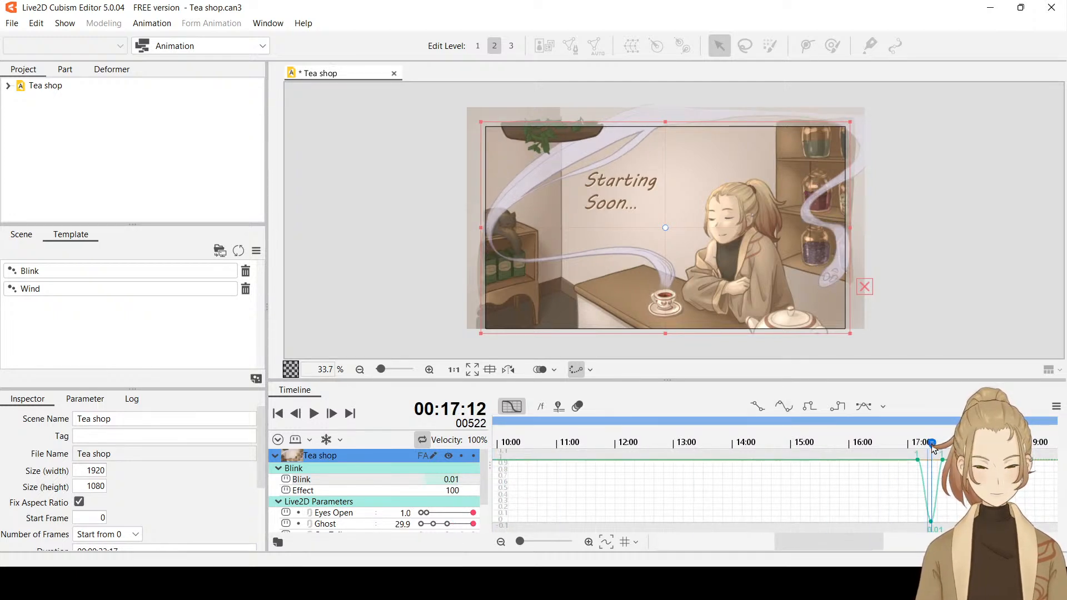
pyautogui.click(455, 479)
pyautogui.moveTo(456, 479); pyautogui.dragTo(453, 480)
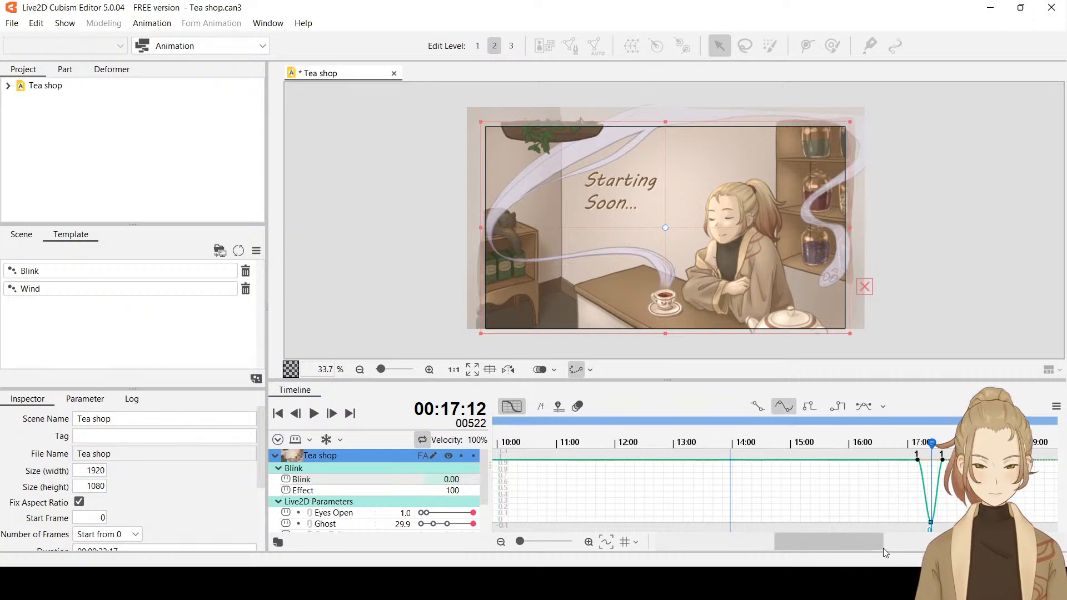
# Enlarge the character's face in the preview and play the double blink from 02:00.
pyautogui.moveTo(883, 548); pyautogui.dragTo(628, 537)
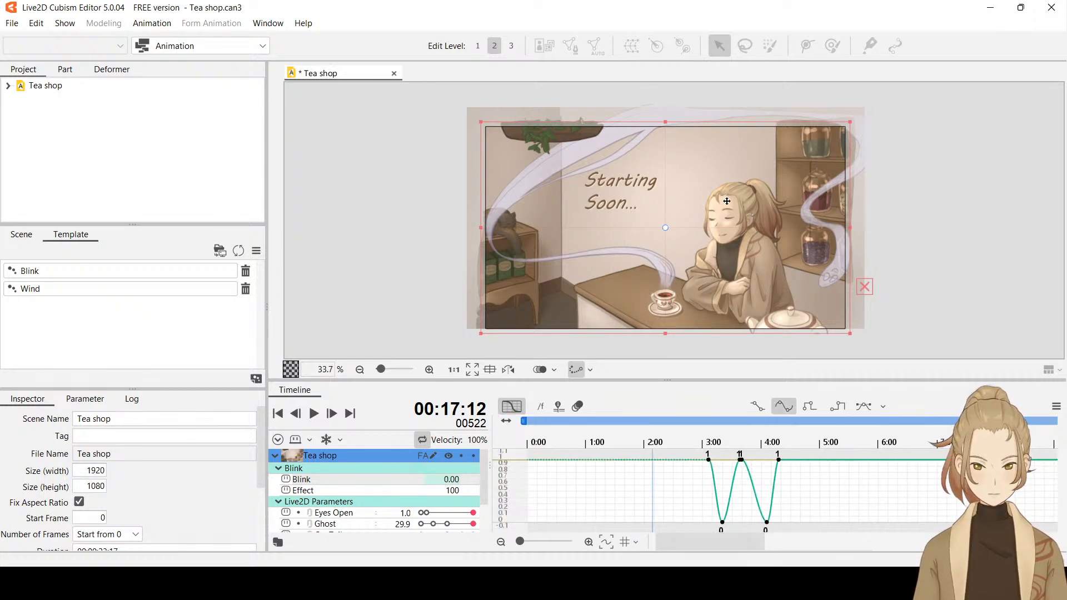
pyautogui.scroll(8, 726, 201)
pyautogui.scroll(-6, 738, 236)
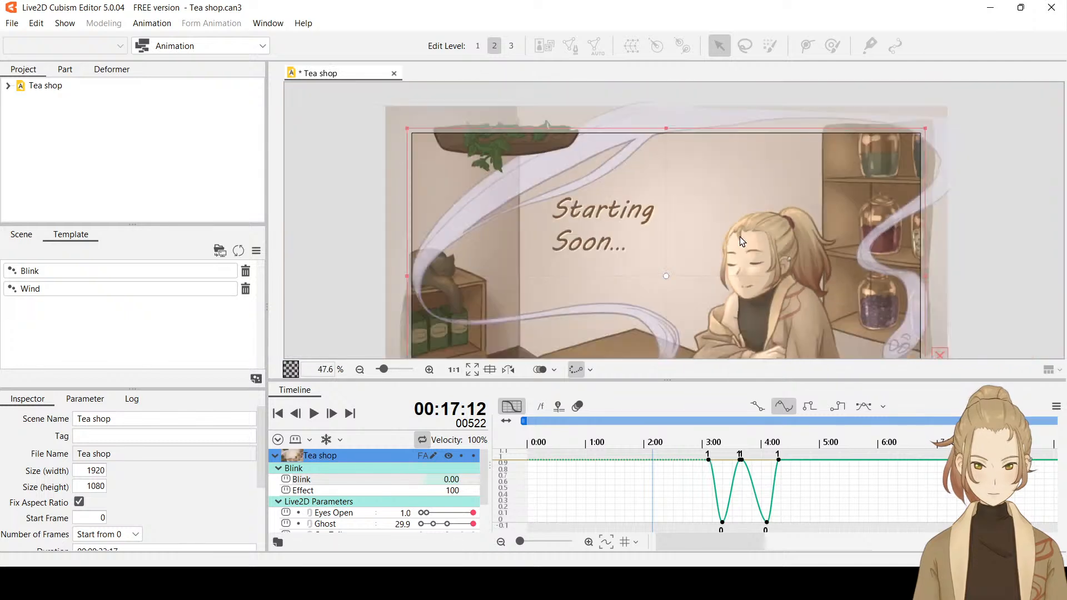
pyautogui.scroll(5, 768, 252)
pyautogui.moveTo(777, 279); pyautogui.dragTo(786, 228)
pyautogui.click(647, 442)
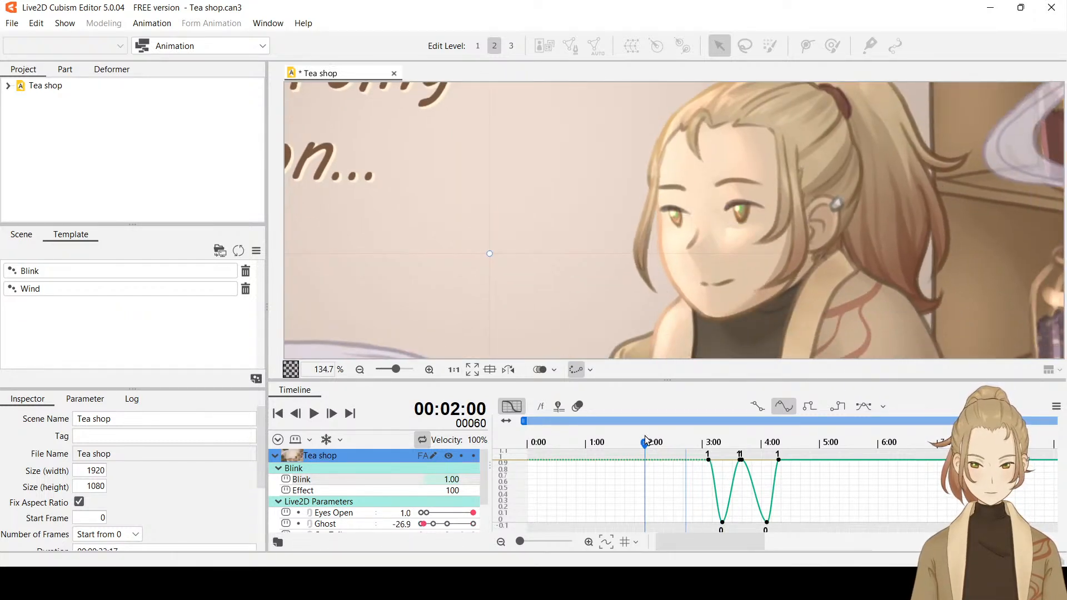
pyautogui.click(314, 414)
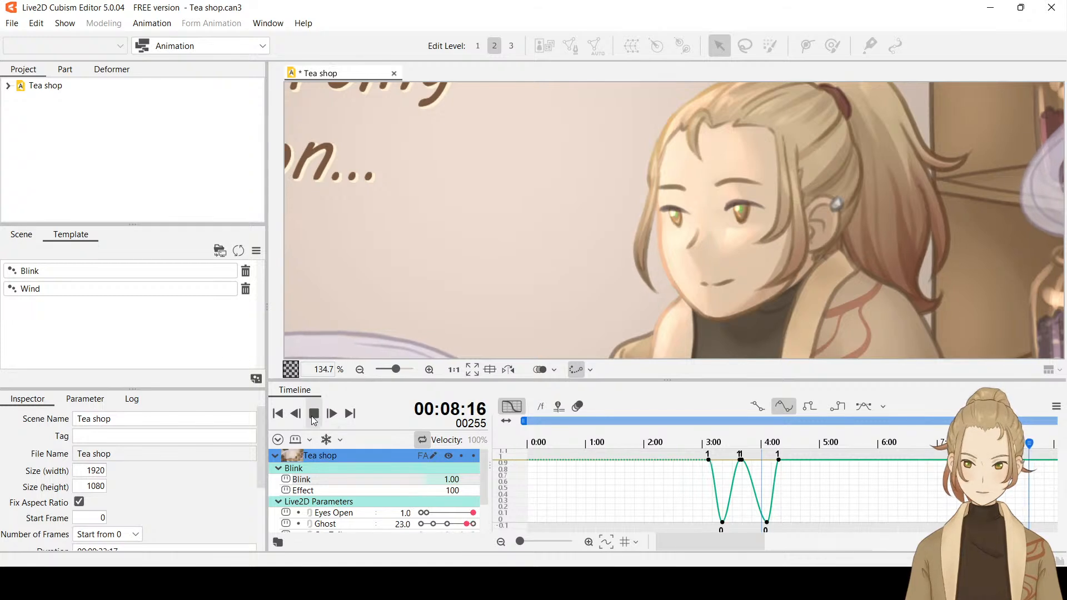
pyautogui.press('space')
# Undo the recent Blink curve edits, and set the closed-eye keyframes at 03:10 and 04:03 to 0.
pyautogui.moveTo(749, 470); pyautogui.dragTo(766, 476)
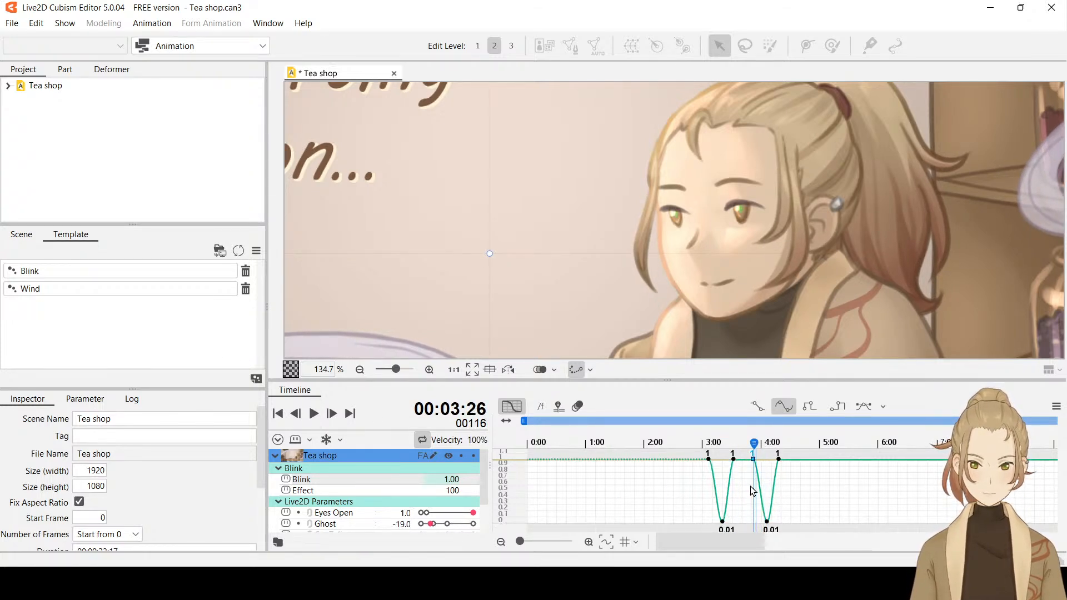
pyautogui.click(725, 465)
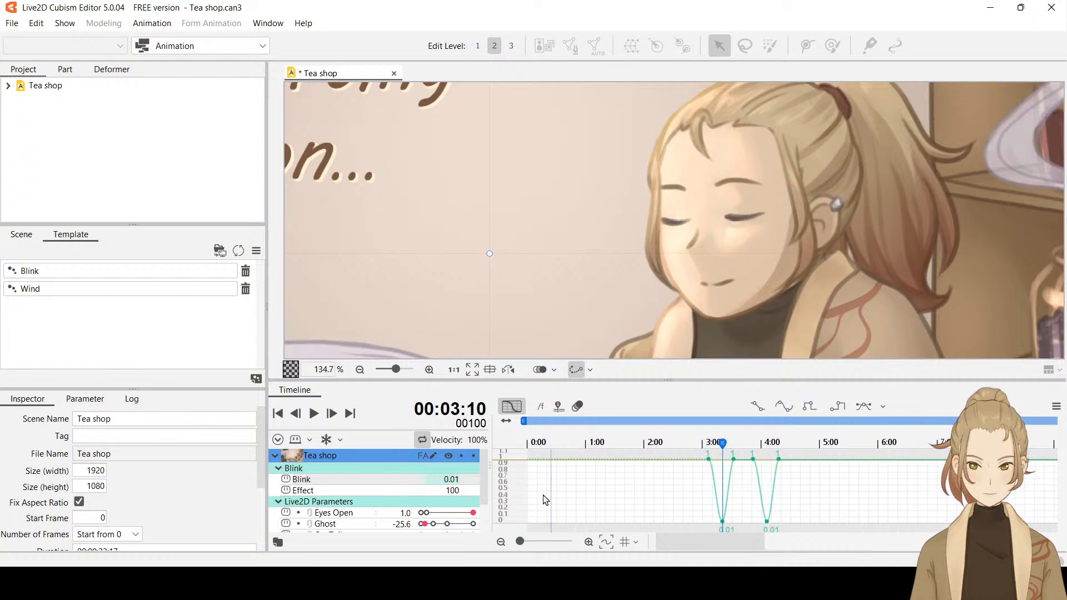
pyautogui.press('Return')
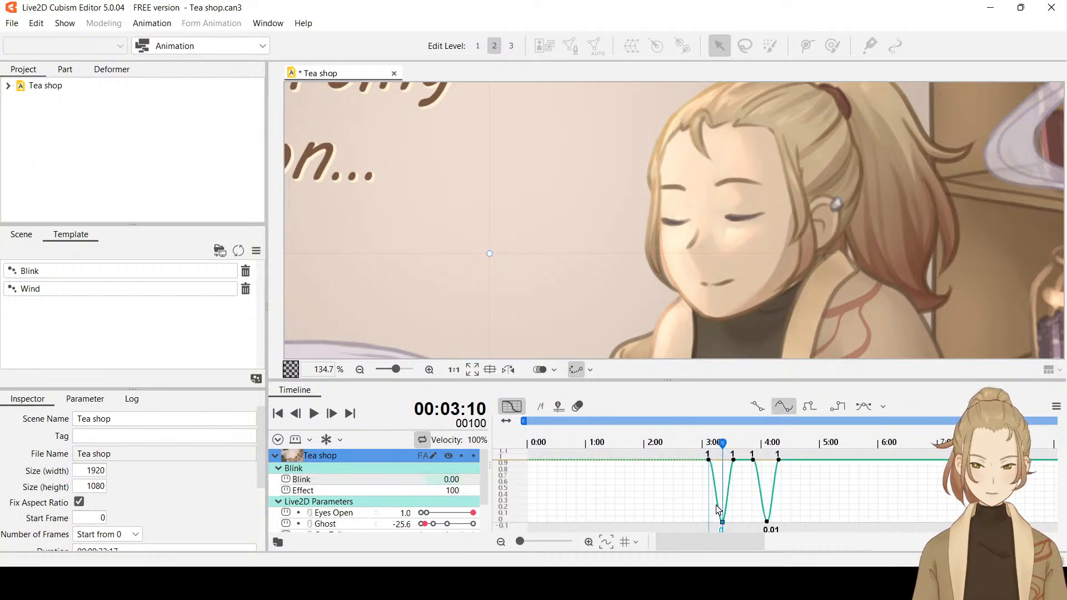
pyautogui.click(770, 451)
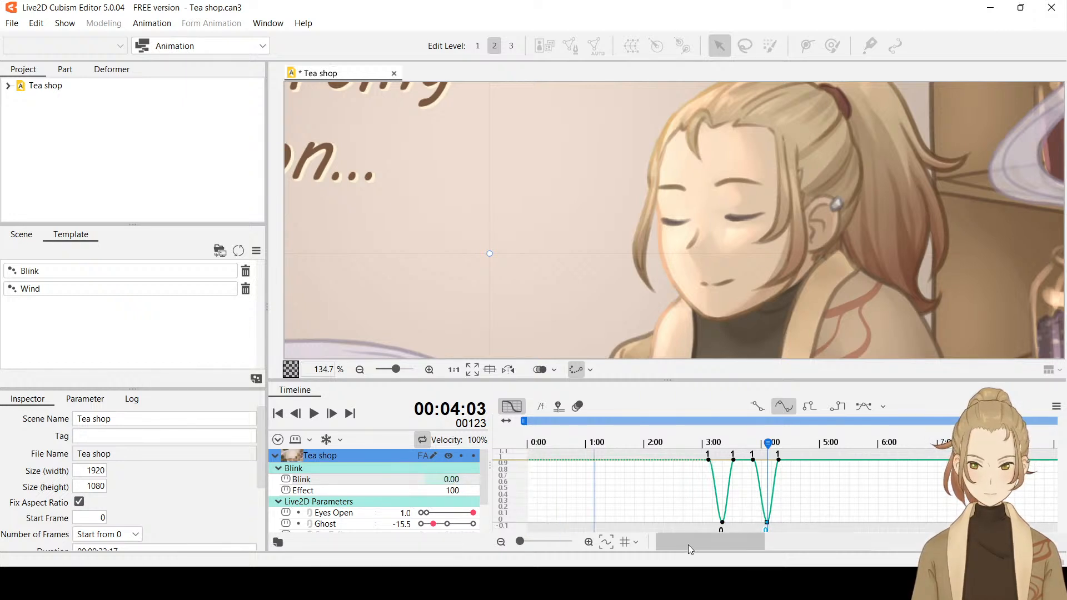
# Set the closed-eye Blink keyframes at 09:13 and 17:12 to 0.
pyautogui.moveTo(688, 545); pyautogui.dragTo(739, 548)
pyautogui.click(821, 458)
pyautogui.click(819, 459)
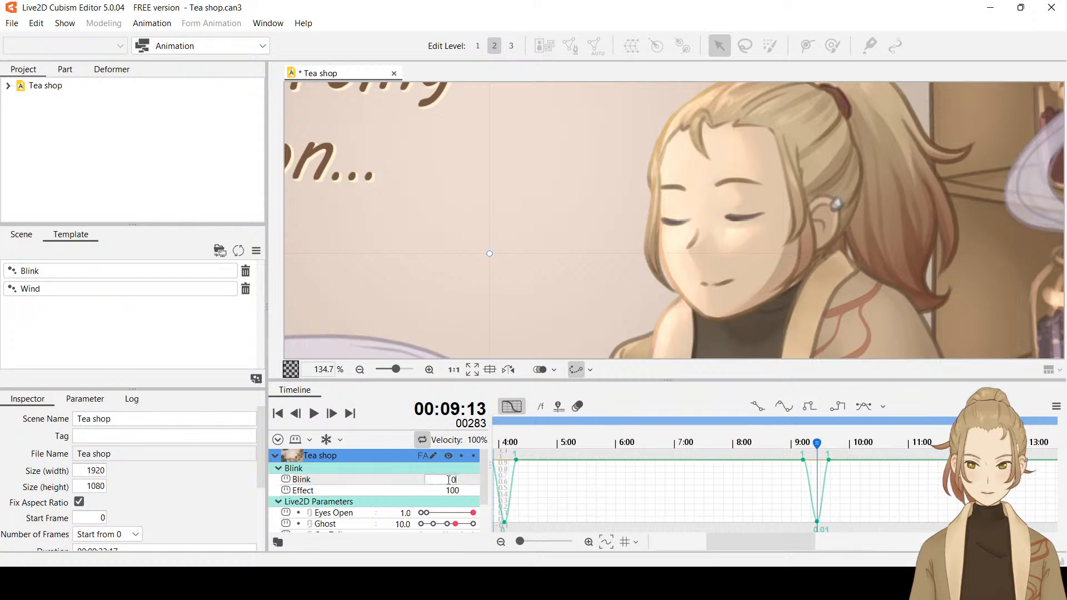
pyautogui.press('Return')
pyautogui.moveTo(663, 544); pyautogui.dragTo(795, 544)
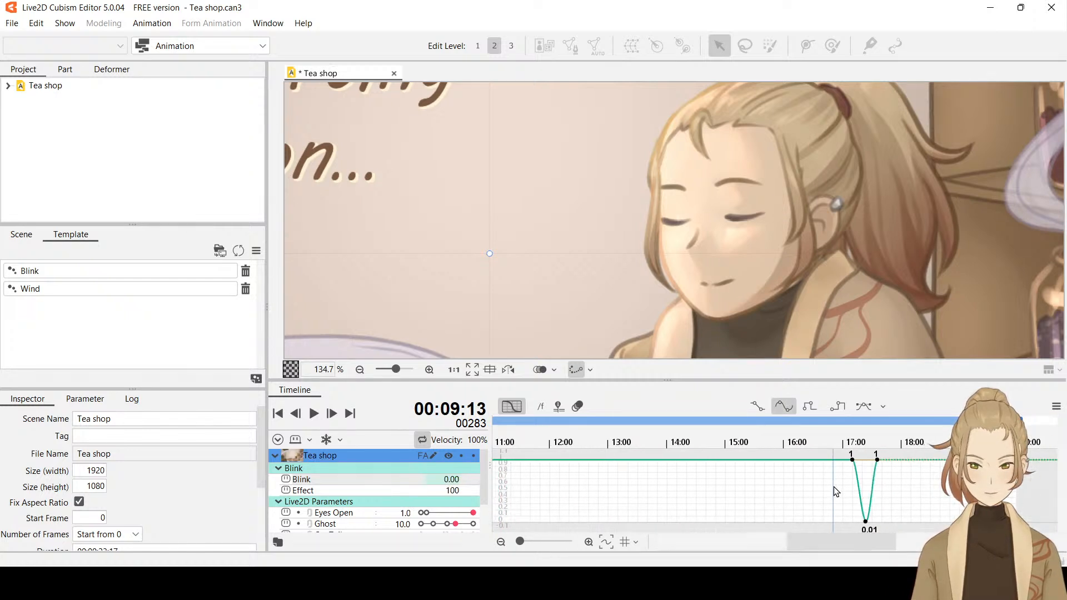
pyautogui.click(867, 461)
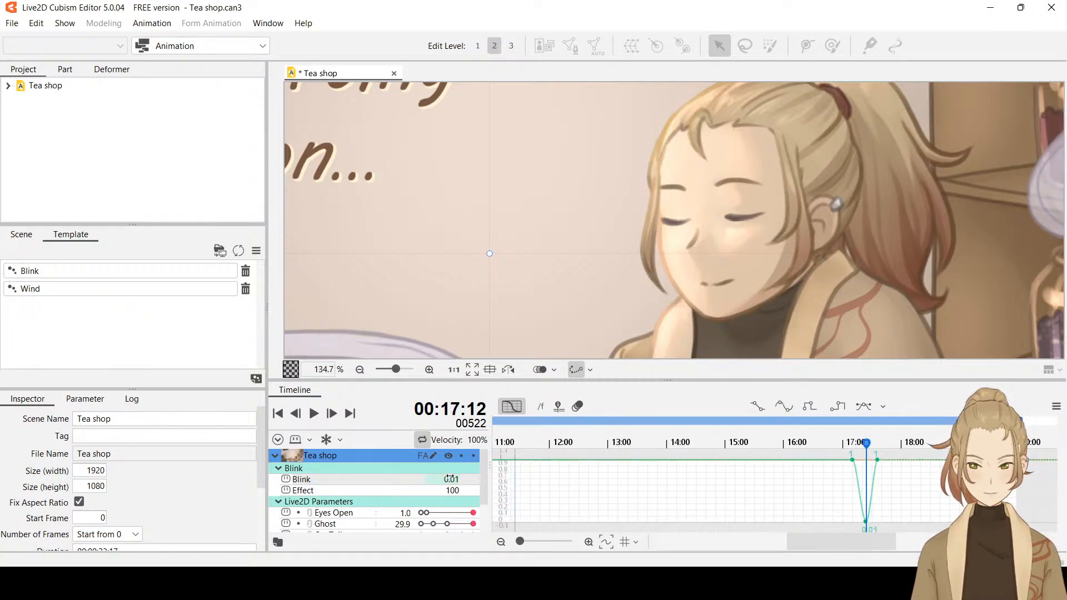
pyautogui.press('Return')
# Move all keyframes of the second blink earlier so it starts right after the first, and place the playhead at 02:18.
pyautogui.moveTo(805, 544); pyautogui.dragTo(688, 551)
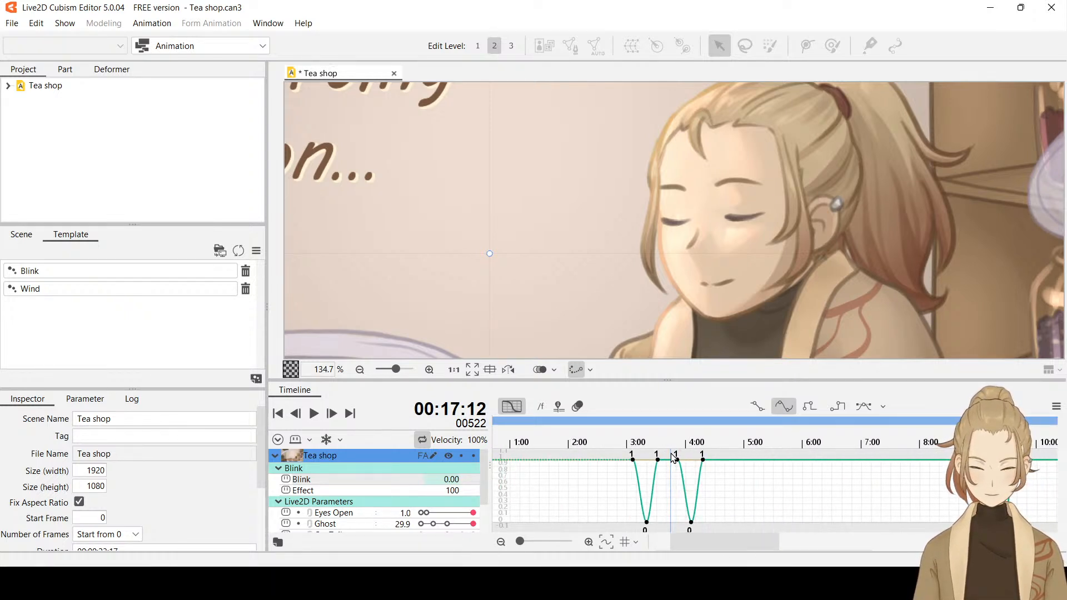
pyautogui.moveTo(671, 453); pyautogui.dragTo(718, 515)
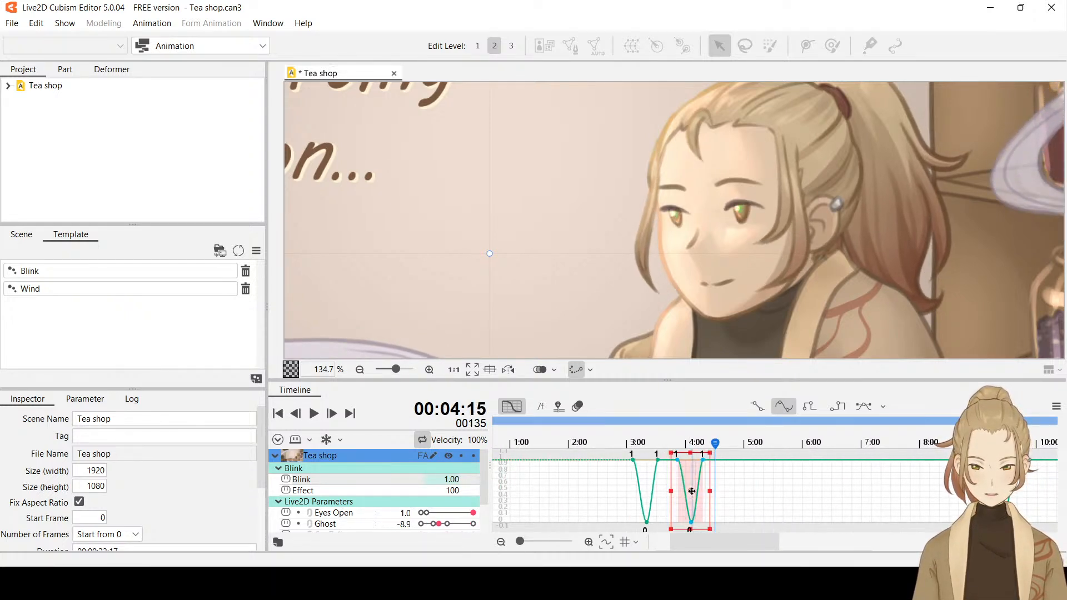
pyautogui.moveTo(692, 491); pyautogui.dragTo(674, 491)
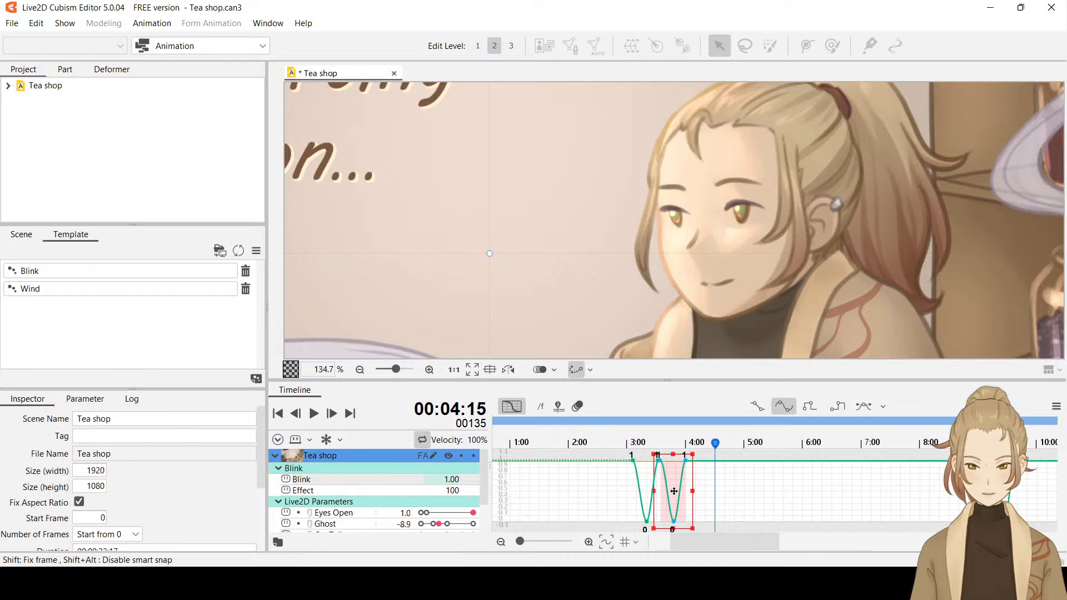
pyautogui.click(743, 489)
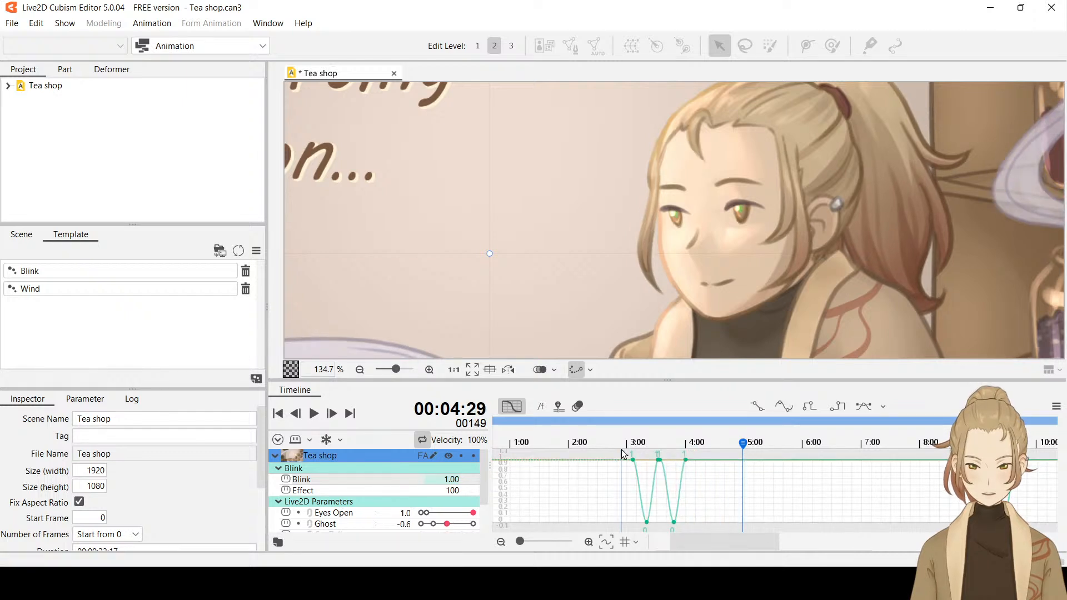
pyautogui.click(603, 436)
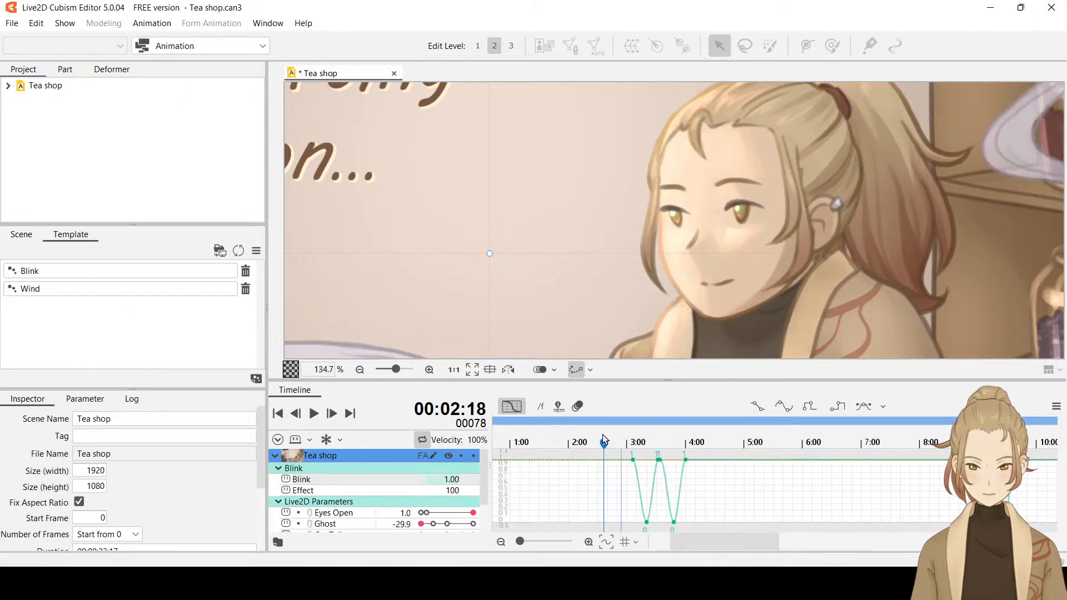
# Play the double blink from 02:18 and bring the whole scene back into view.
pyautogui.click(316, 420)
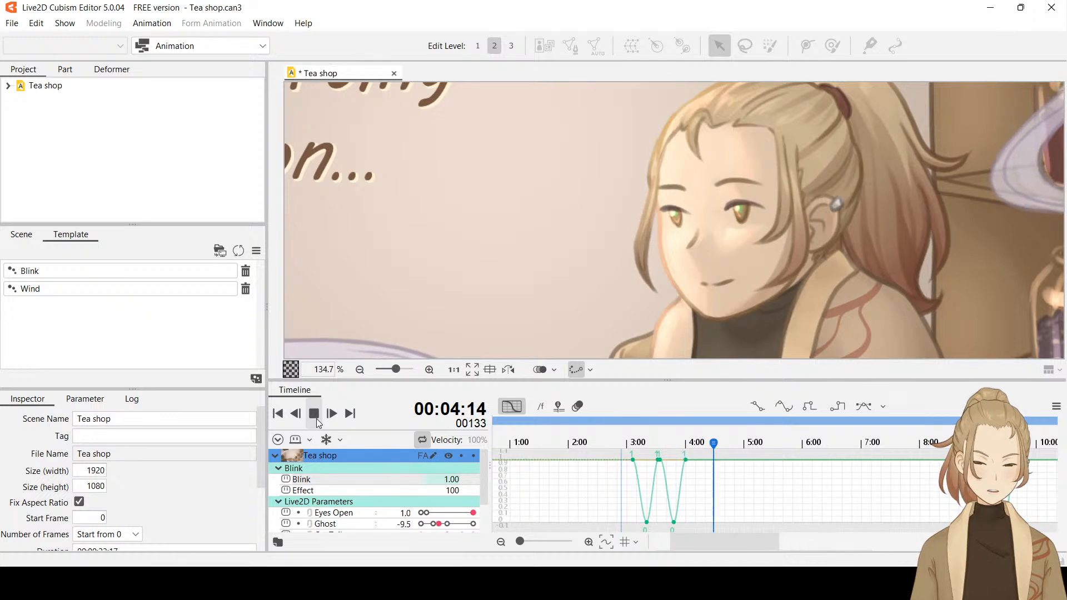
pyautogui.click(316, 419)
pyautogui.scroll(-5, 771, 278)
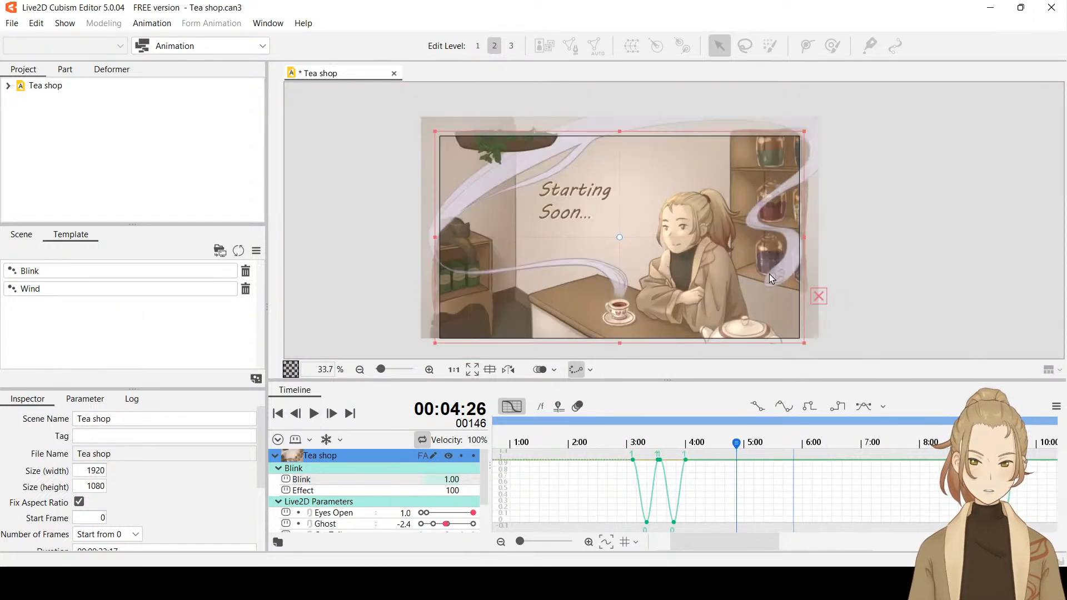
# Play the full animation from the start to check the blinks and motion, and save the project.
pyautogui.moveTo(573, 439); pyautogui.dragTo(435, 445)
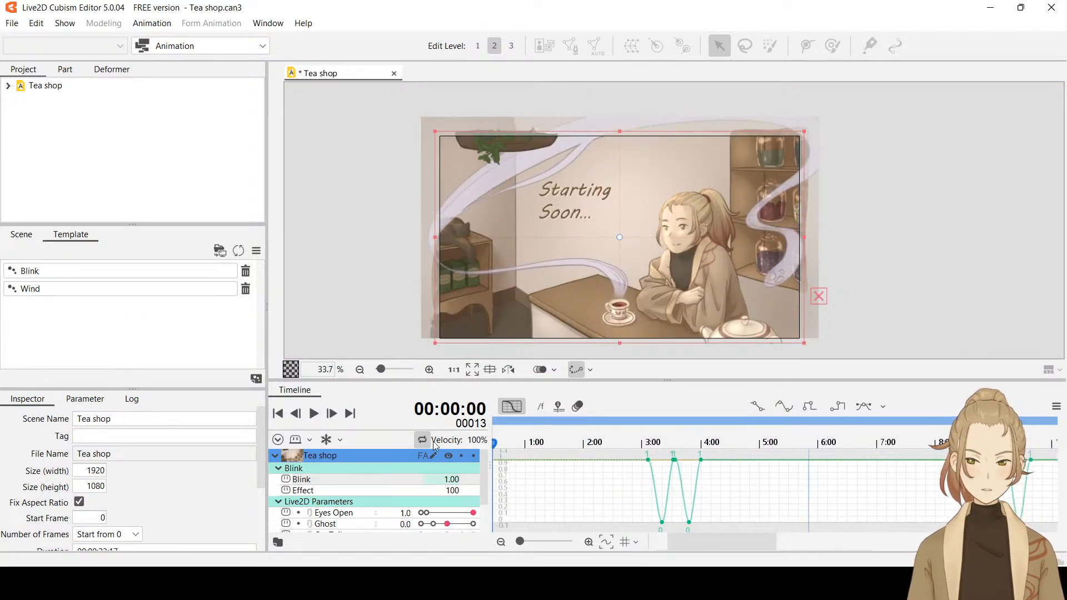
pyautogui.click(314, 413)
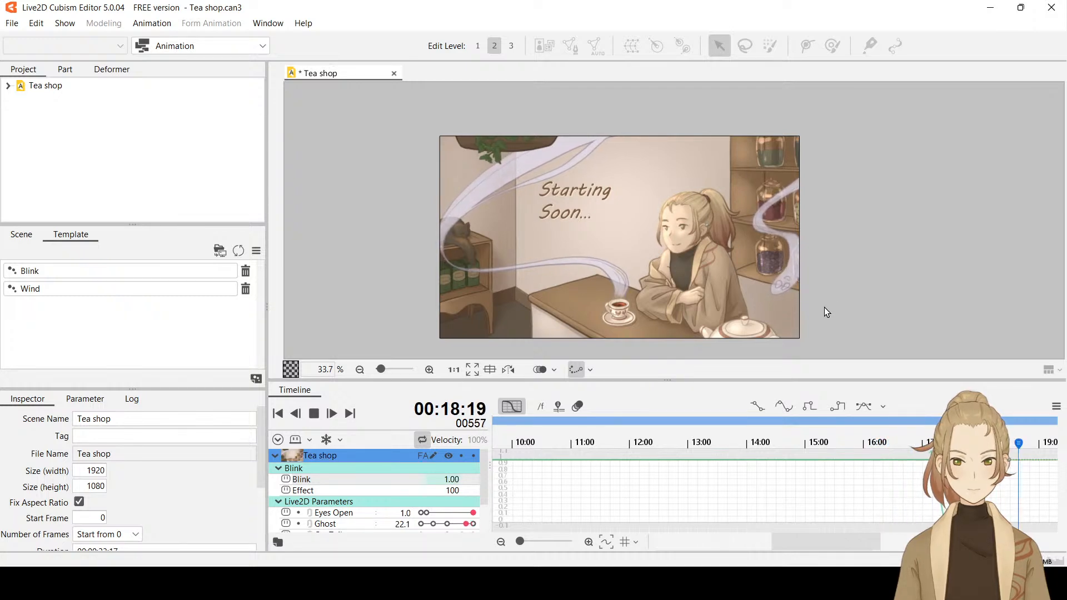
pyautogui.click(278, 414)
pyautogui.click(589, 328)
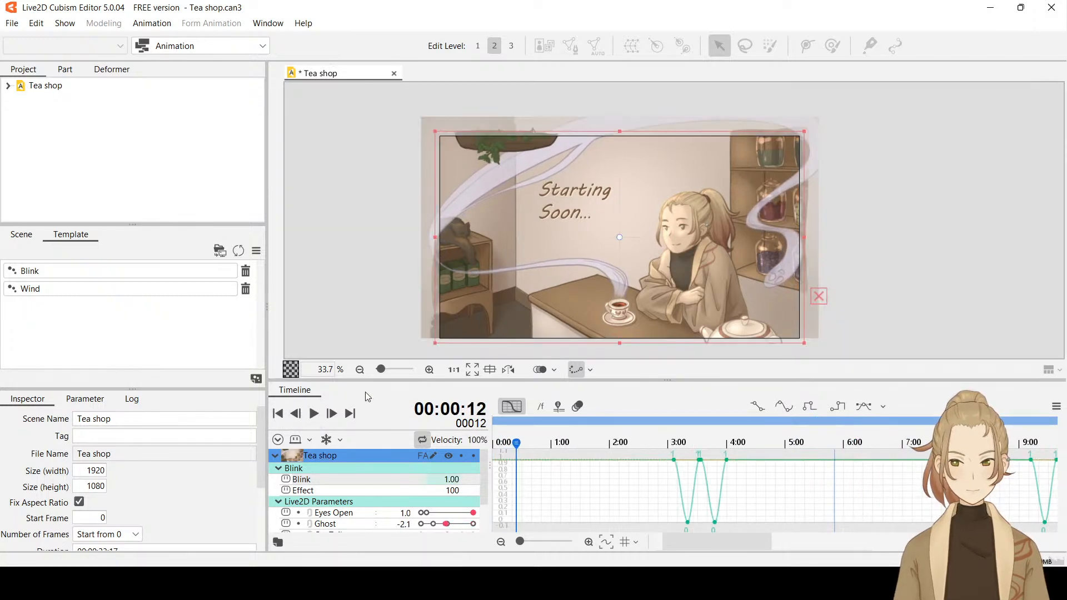
pyautogui.hotkey('ctrl', 's')
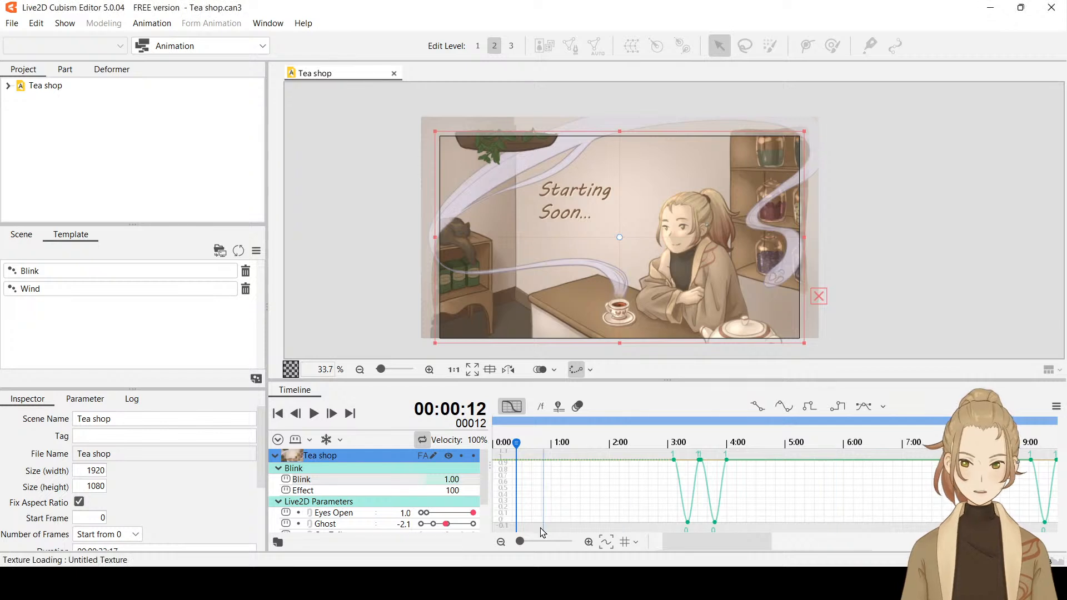
# Show the keyframes of the whole timeline and move all Cat Tail keyframes to start at about 13:00.
pyautogui.click(499, 542)
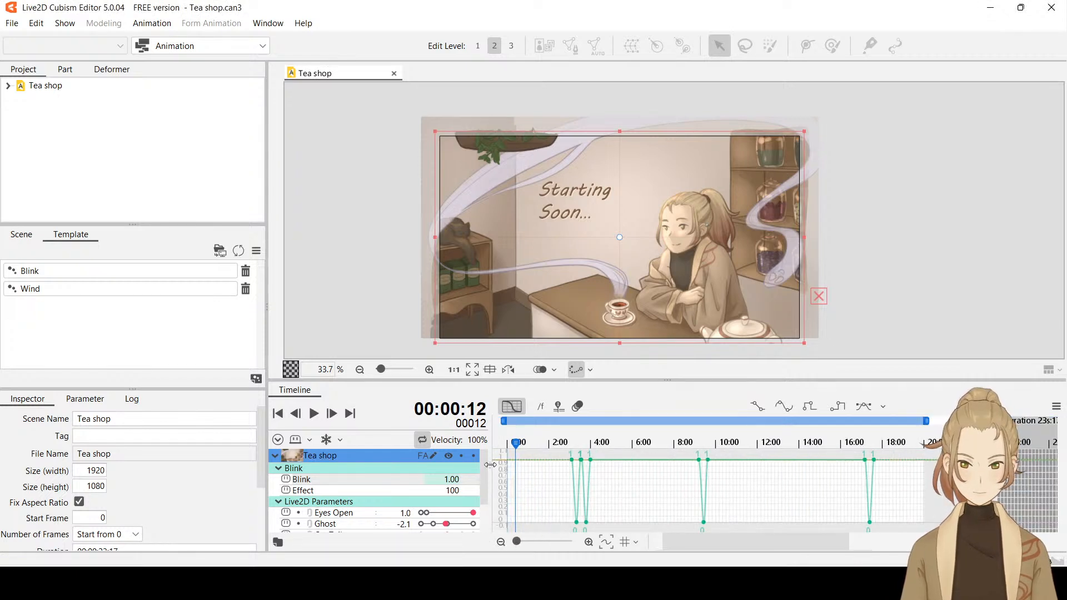
pyautogui.click(506, 409)
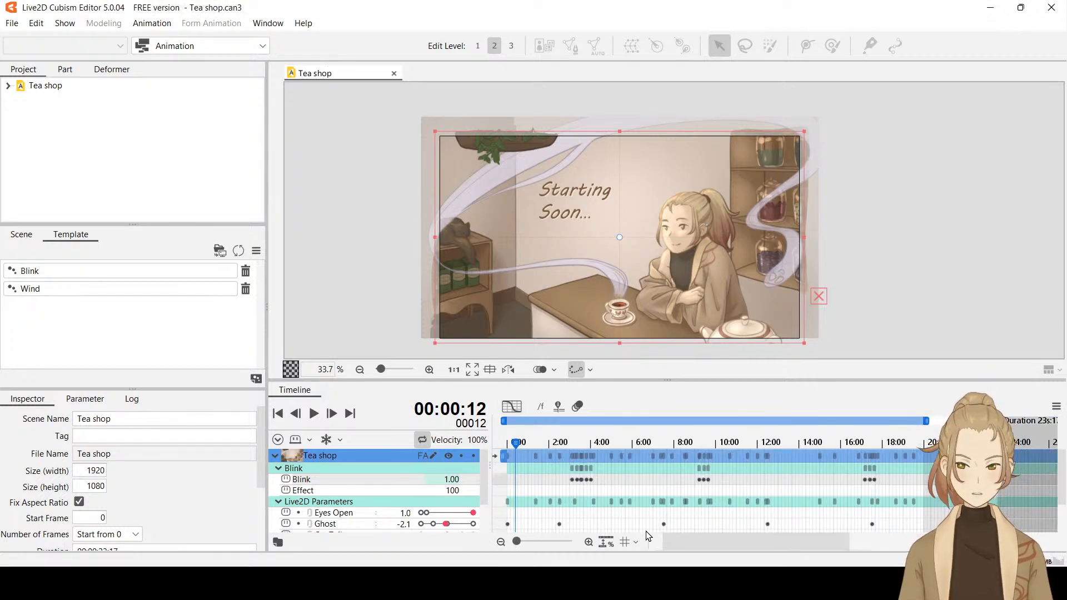
pyautogui.moveTo(482, 478); pyautogui.dragTo(479, 495)
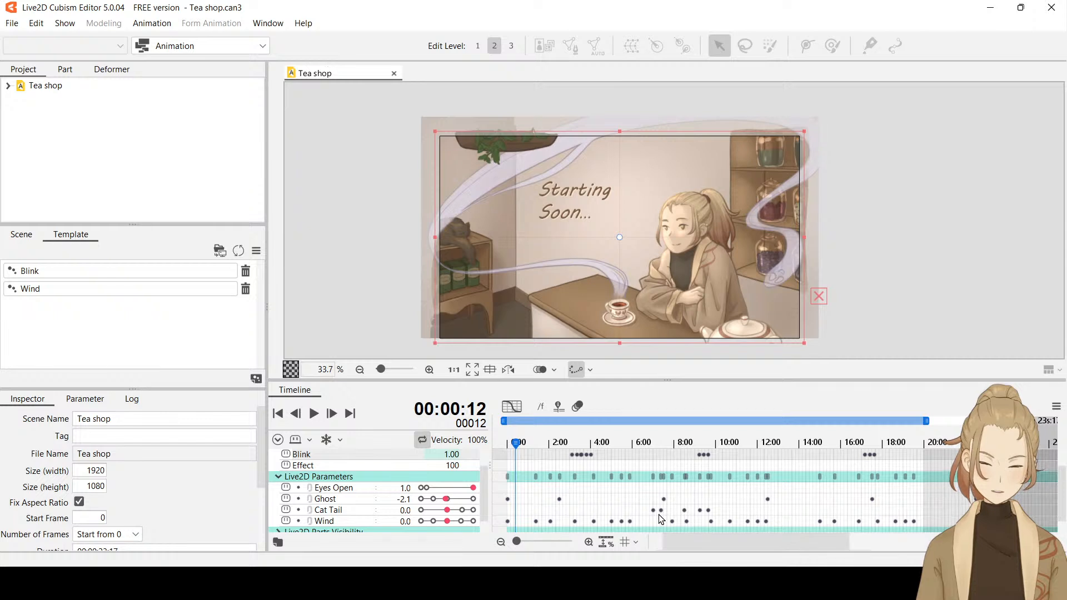
pyautogui.moveTo(649, 514); pyautogui.dragTo(715, 523)
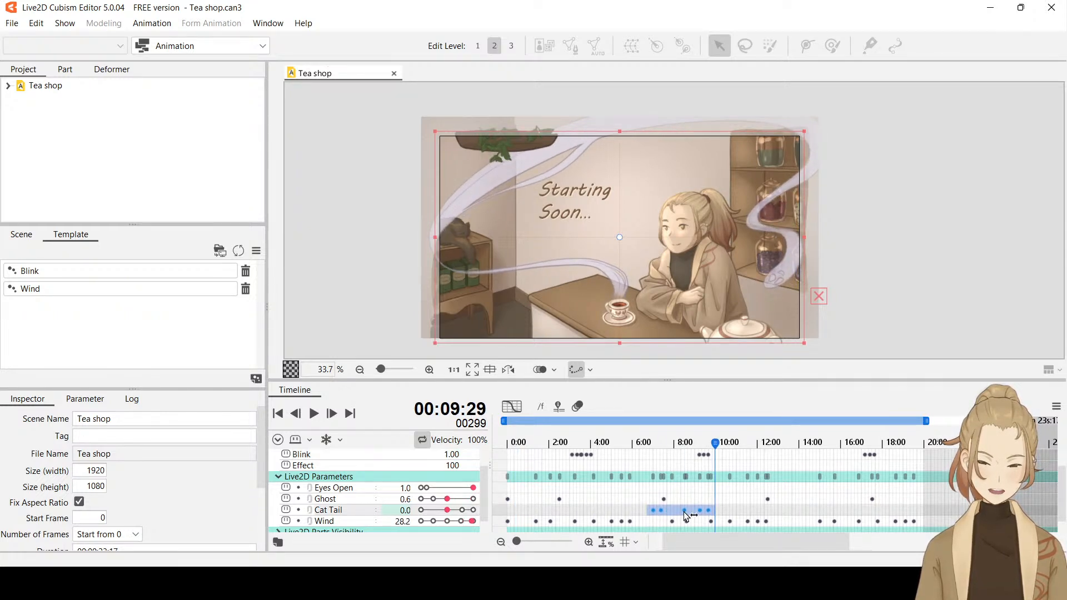
pyautogui.moveTo(686, 516); pyautogui.dragTo(815, 518)
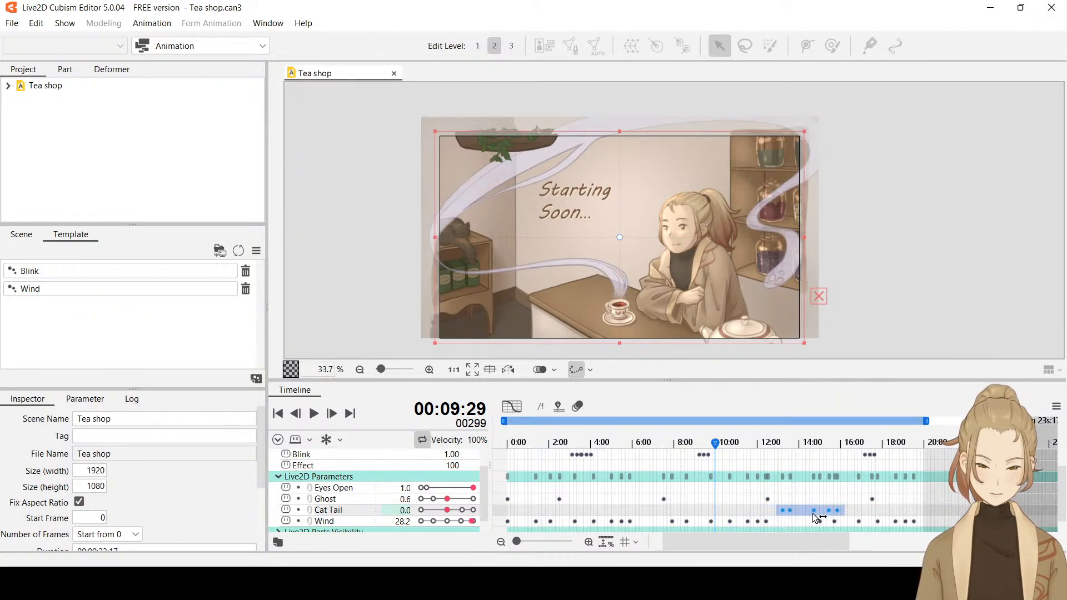
pyautogui.moveTo(815, 518); pyautogui.dragTo(816, 518)
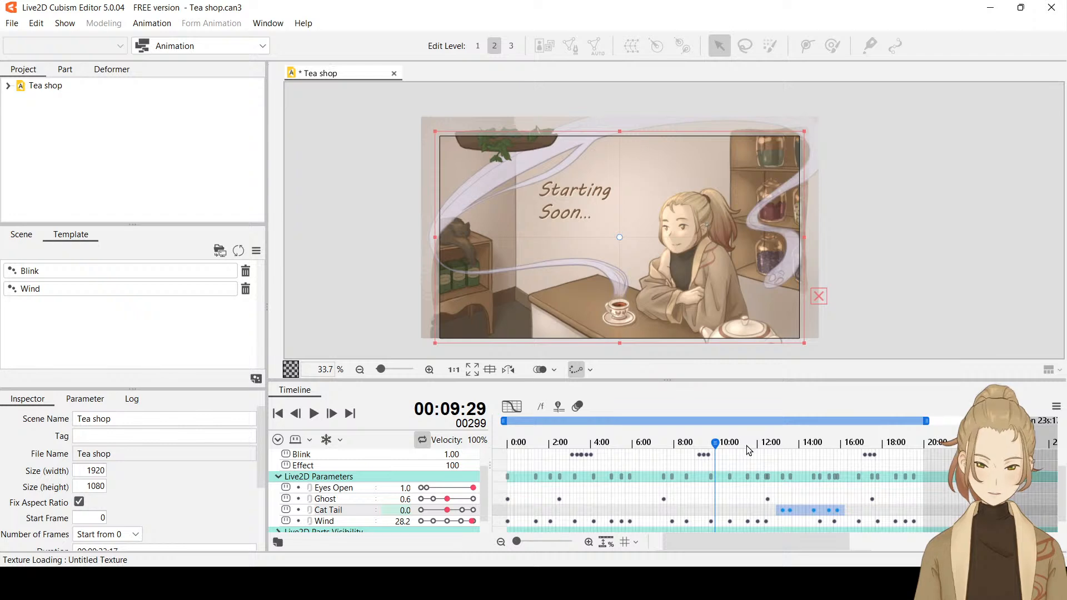
# Play the animation to check the moved cat tail flick, return to the first frame and save the project.
pyautogui.click(320, 411)
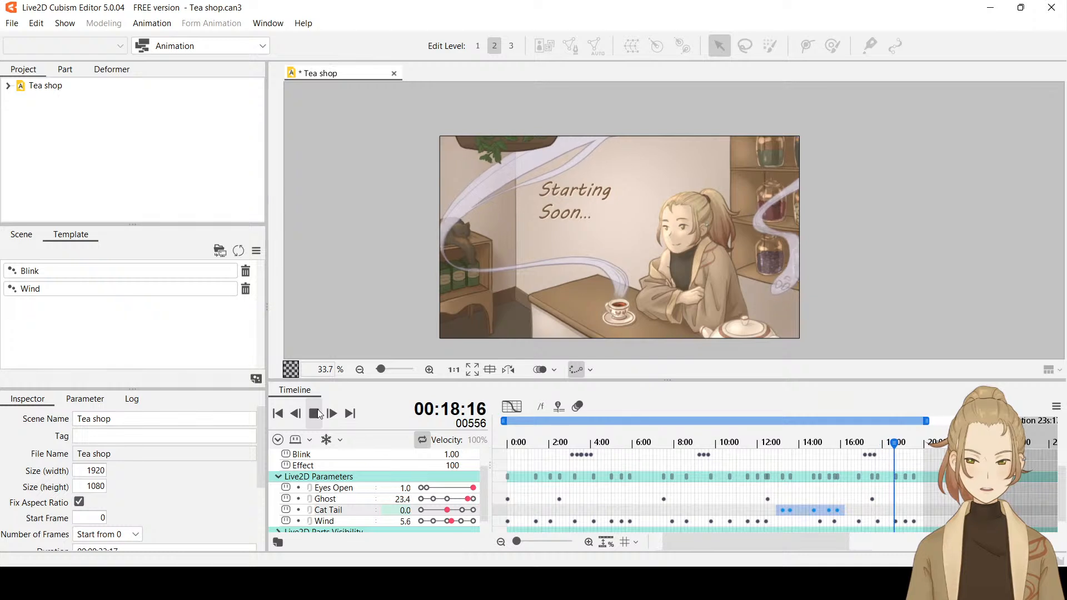
pyautogui.click(320, 415)
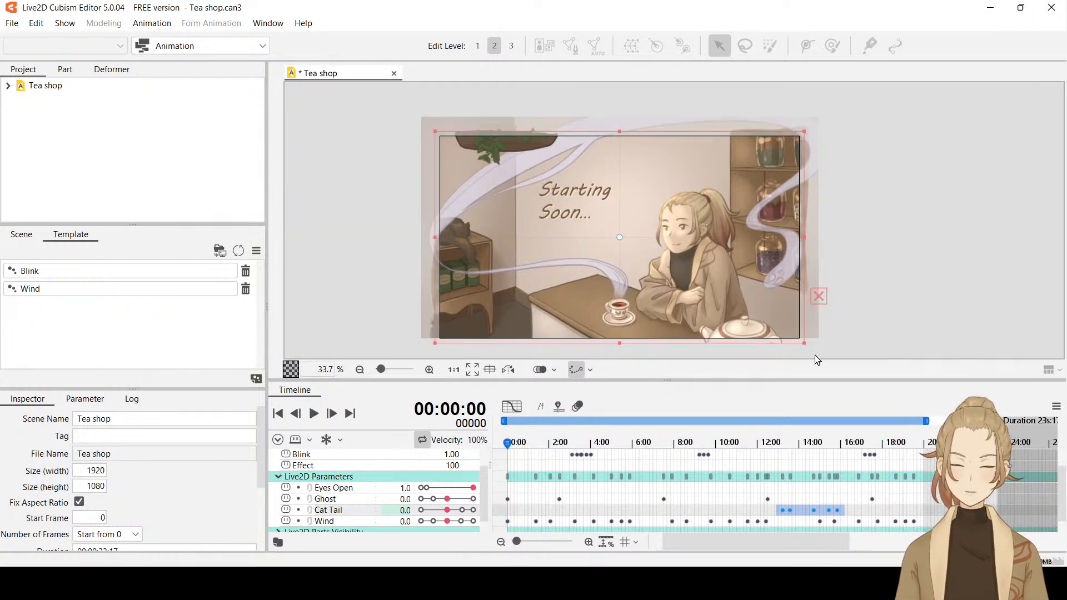
pyautogui.hotkey('ctrl', 's')
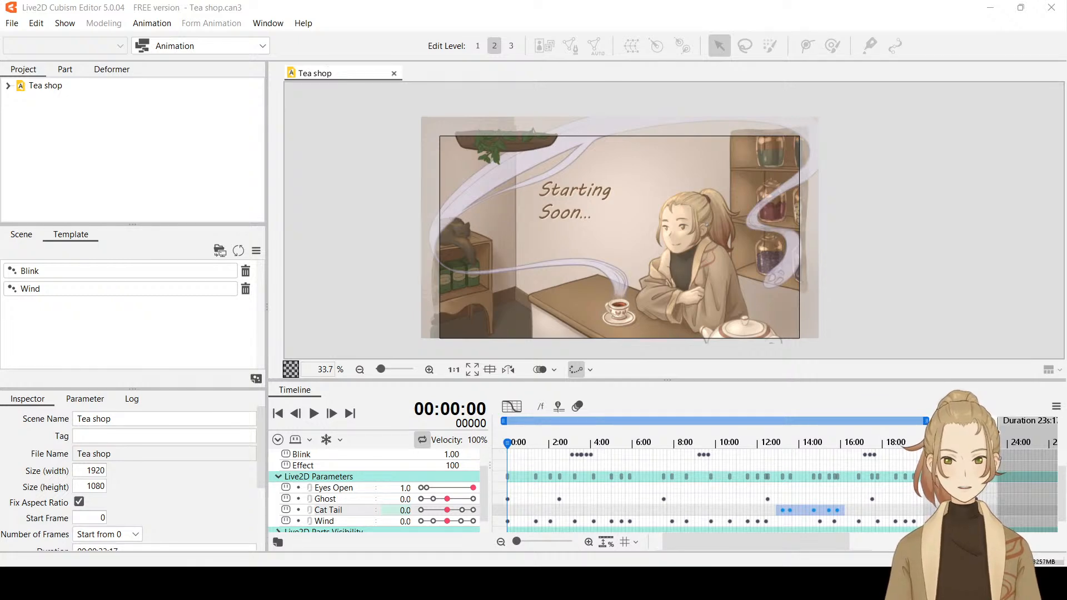
pyautogui.scroll(10, 478, 144)
pyautogui.scroll(-10, 479, 111)
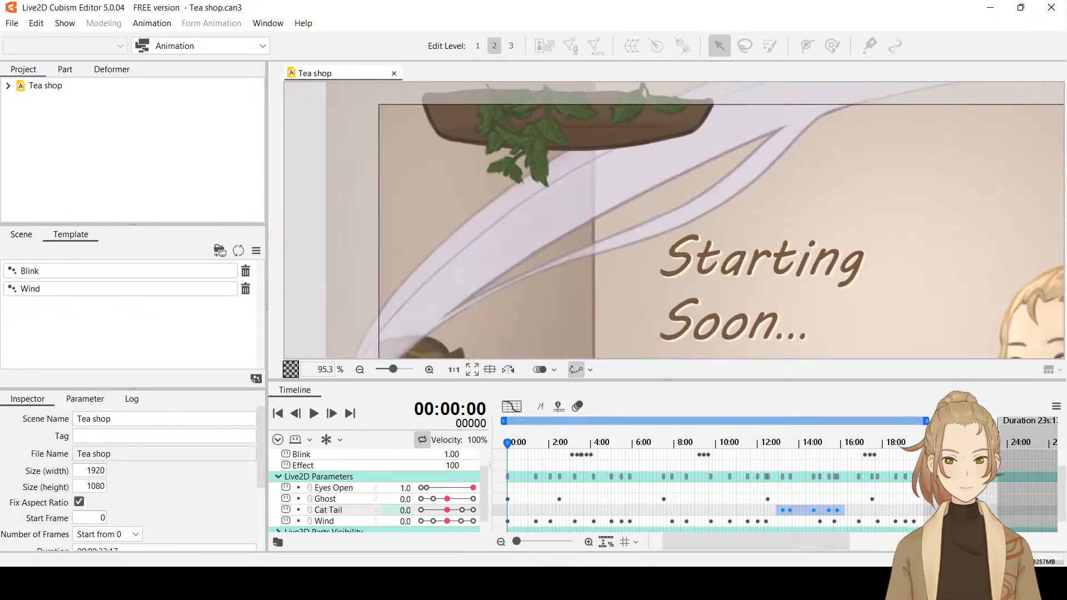
pyautogui.moveTo(682, 170); pyautogui.dragTo(666, 159)
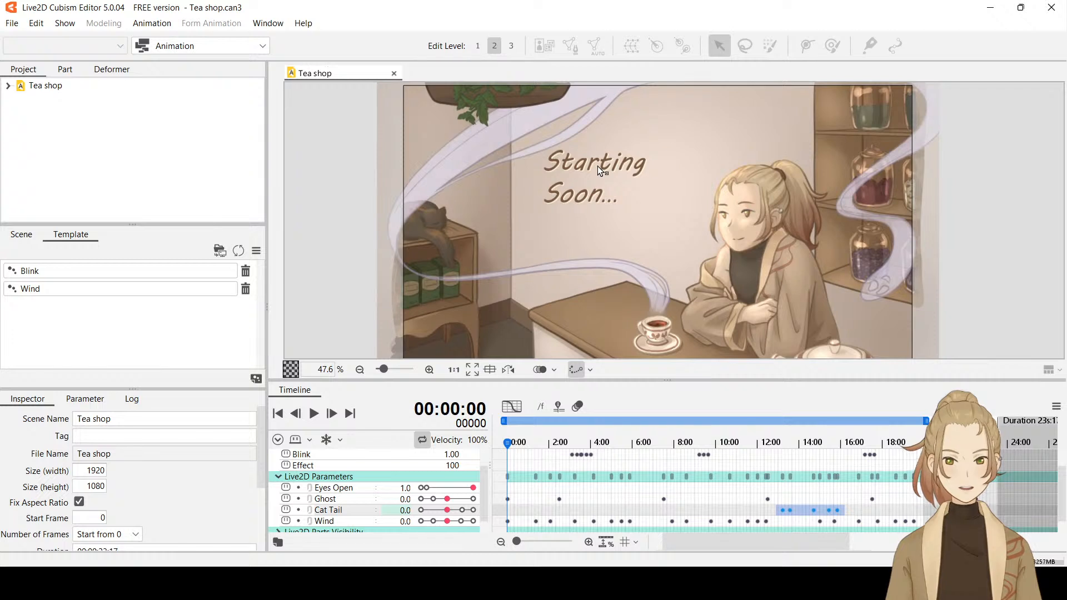
pyautogui.scroll(-2, 592, 166)
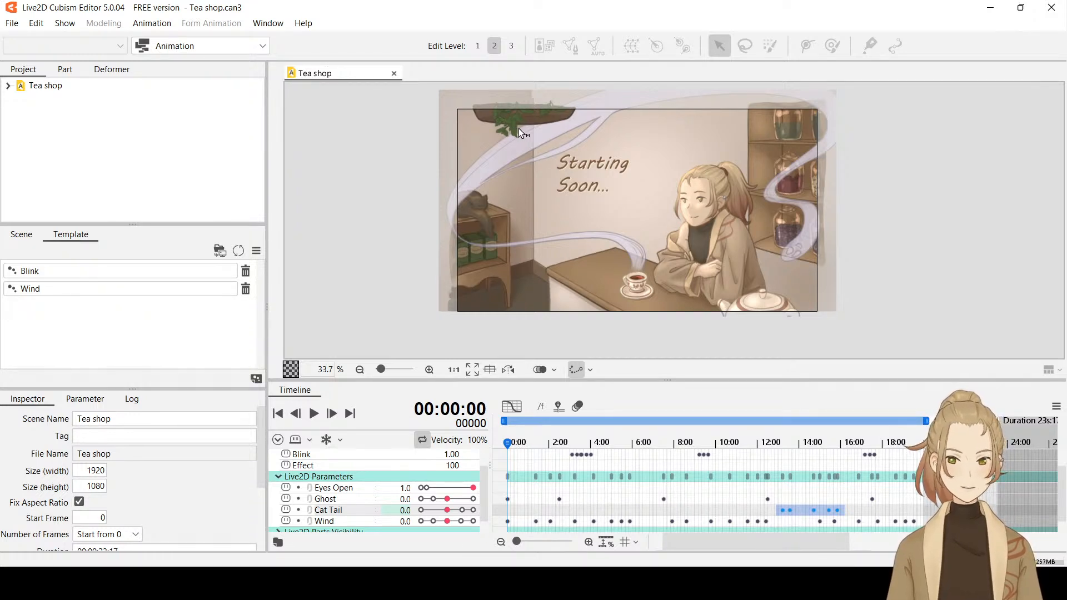
pyautogui.scroll(2, 635, 193)
pyautogui.scroll(-2, 638, 179)
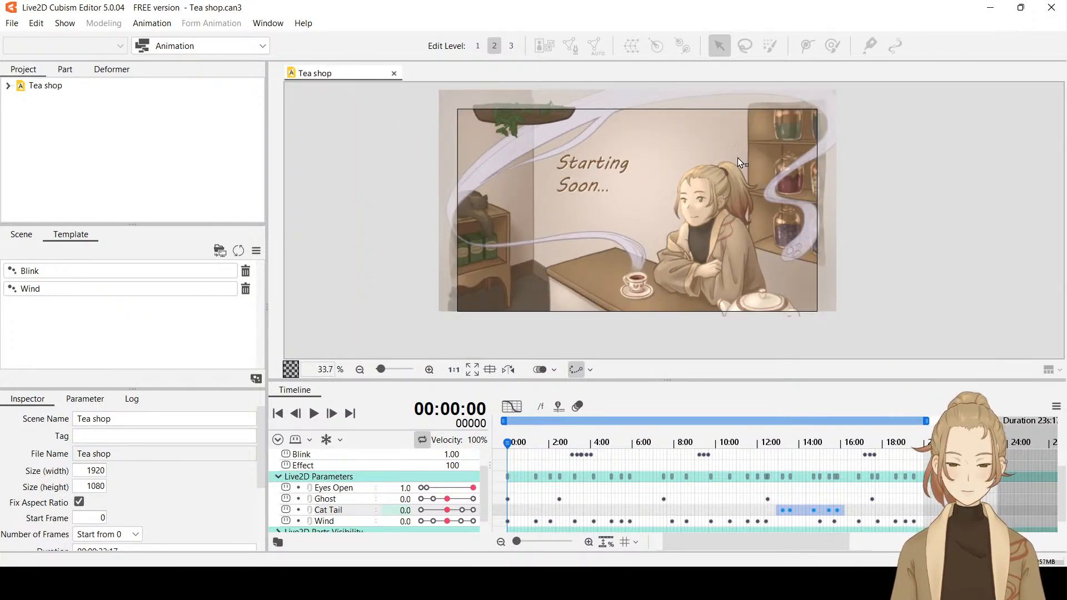
pyautogui.scroll(2, 809, 215)
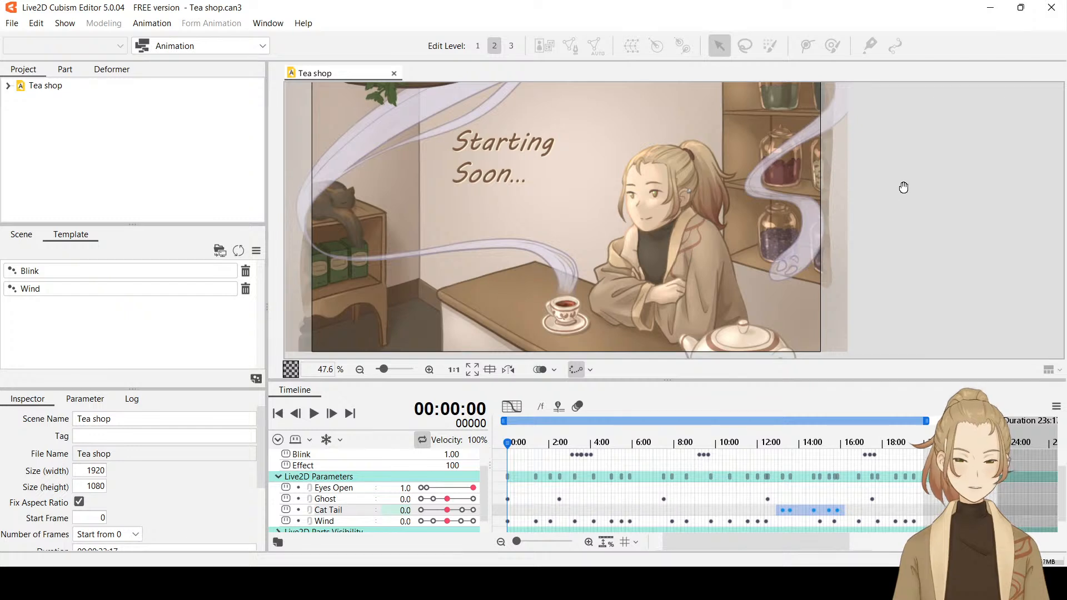
pyautogui.moveTo(902, 186); pyautogui.dragTo(898, 226)
pyautogui.scroll(-2, 890, 211)
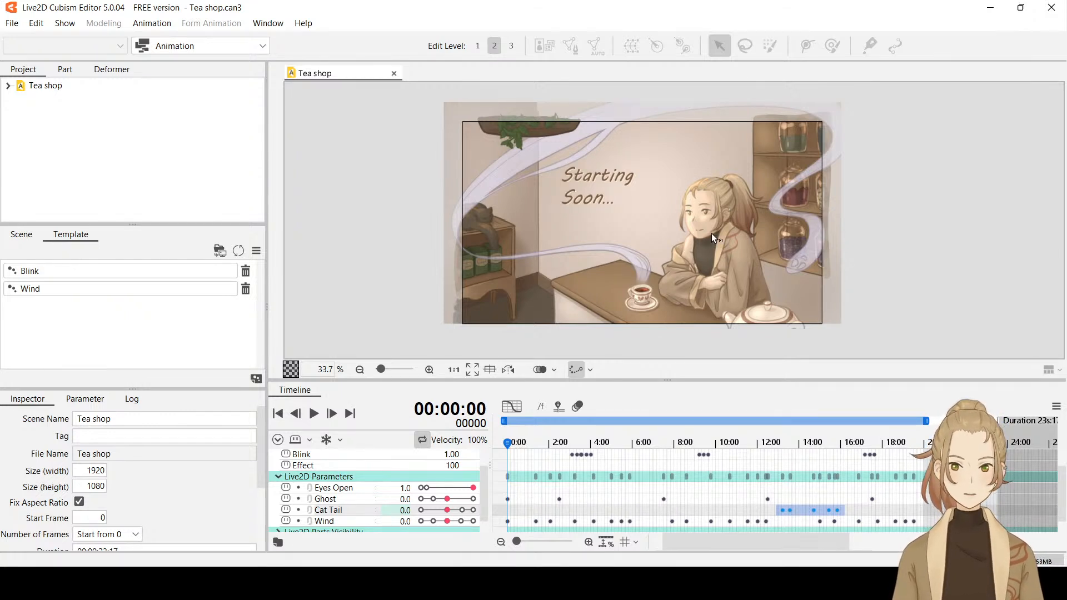
pyautogui.scroll(2, 571, 283)
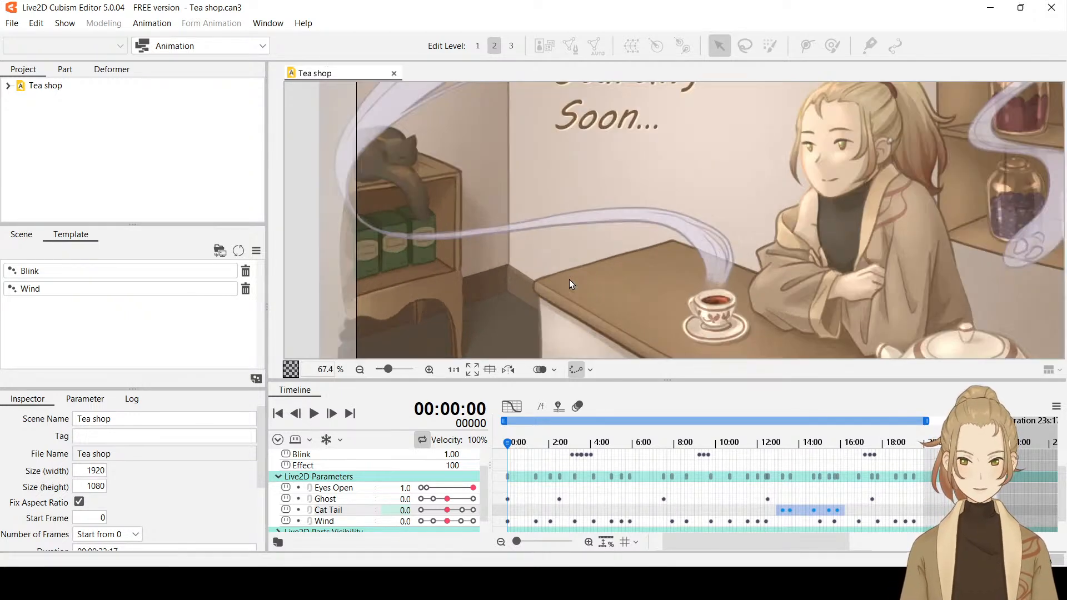
pyautogui.moveTo(796, 185); pyautogui.dragTo(759, 318)
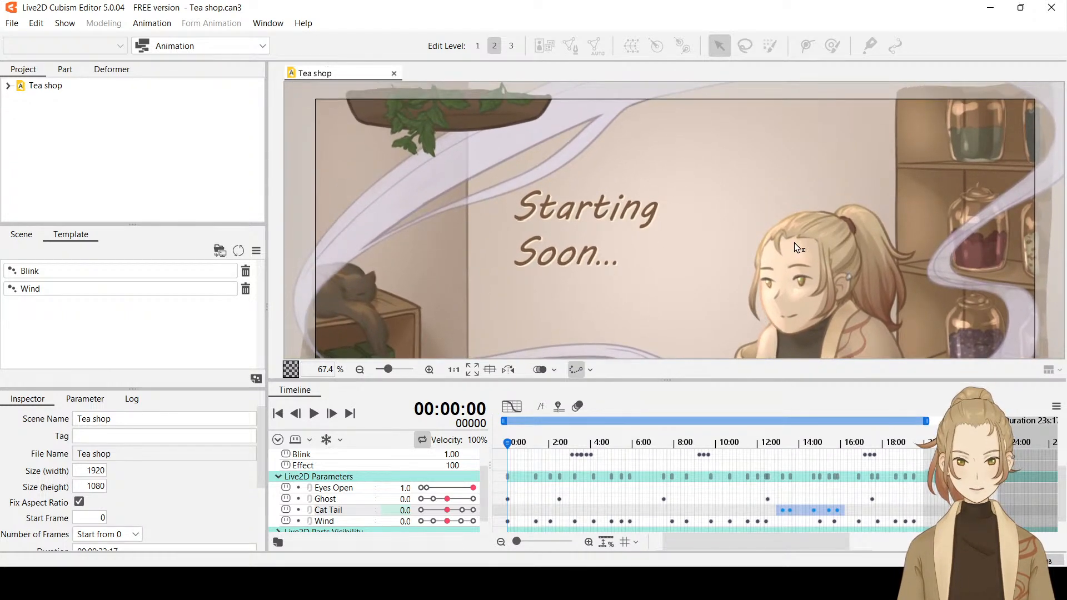
pyautogui.scroll(-1, 801, 229)
pyautogui.moveTo(800, 232); pyautogui.dragTo(707, 219)
pyautogui.scroll(-1, 771, 213)
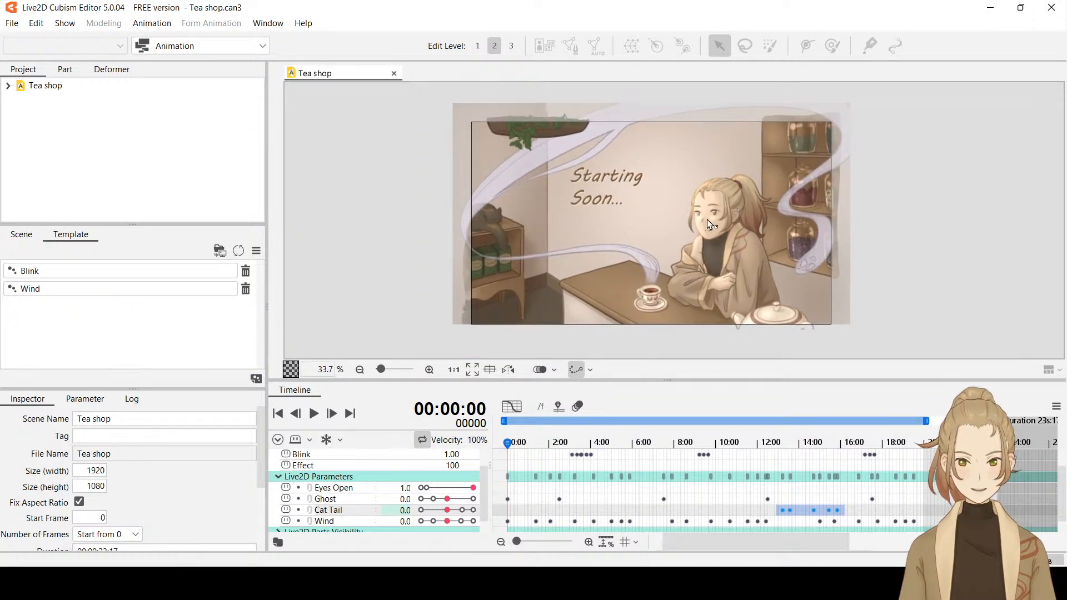
pyautogui.scroll(1, 707, 219)
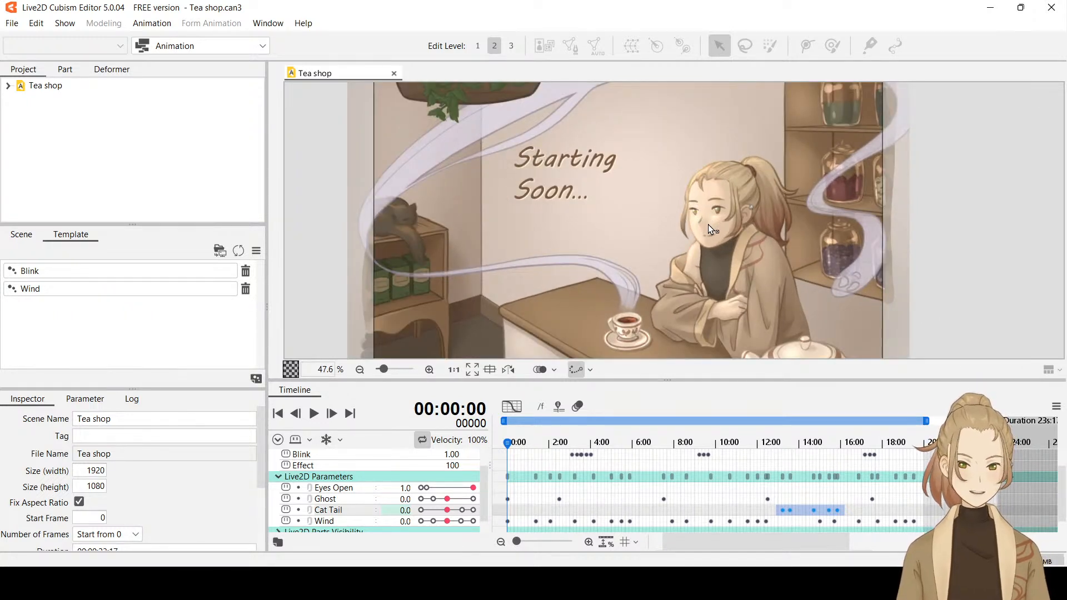